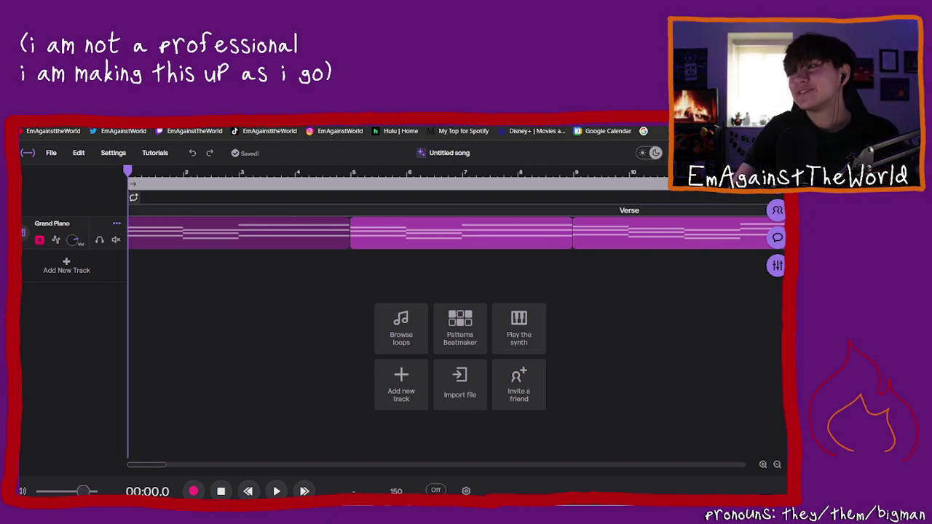
Step: Play back the Grand Piano arrangement from the start and return the playhead to the beginning of the song
{"action": "left_click", "coordinate": [284, 305]}
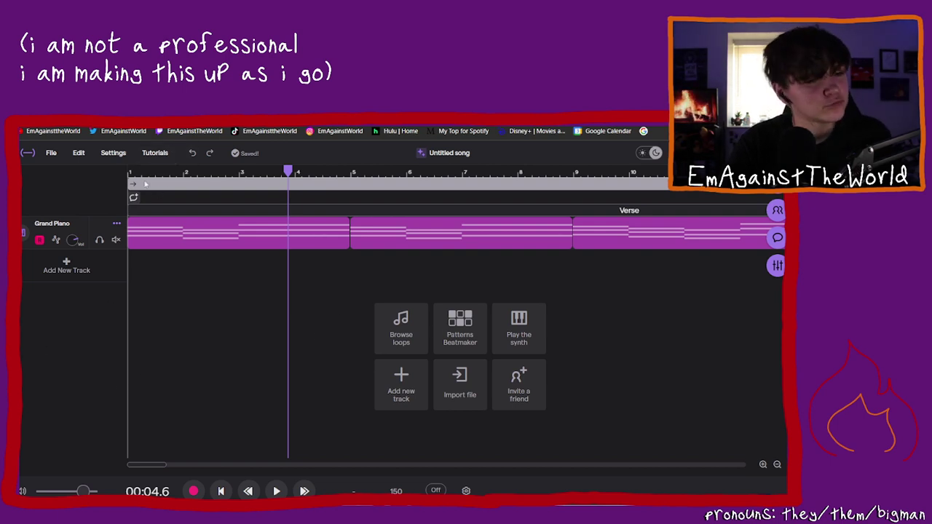
{"action": "left_click_drag", "start_coordinate": [146, 184], "coordinate": [110, 175]}
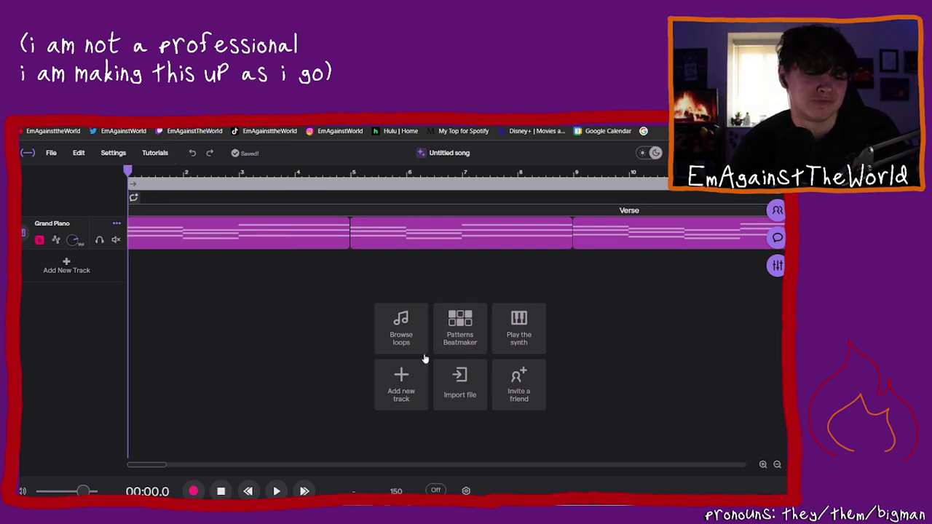
{"action": "left_click", "coordinate": [277, 492]}
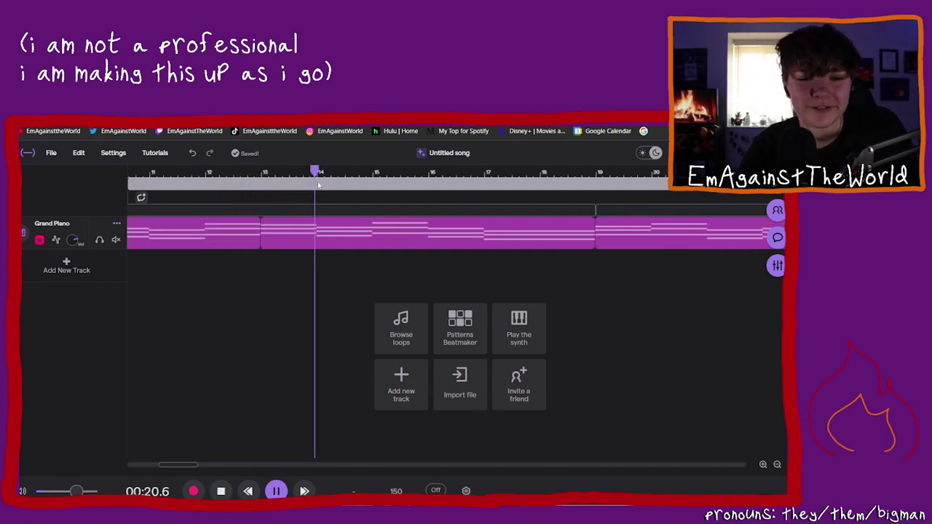
{"action": "scroll", "coordinate": [289, 437], "scroll_direction": "left", "scroll_amount": 1}
{"action": "left_click", "coordinate": [276, 491]}
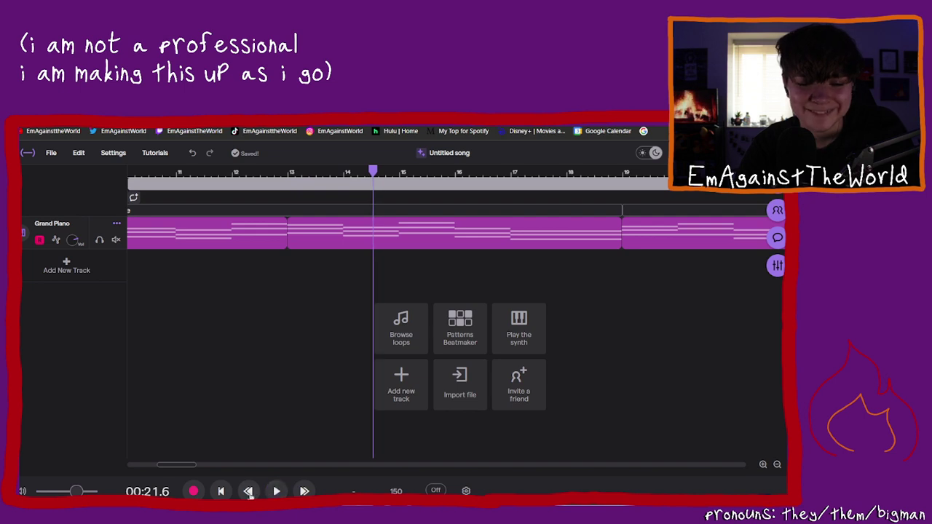
{"action": "left_click", "coordinate": [249, 492]}
{"action": "left_click", "coordinate": [222, 492]}
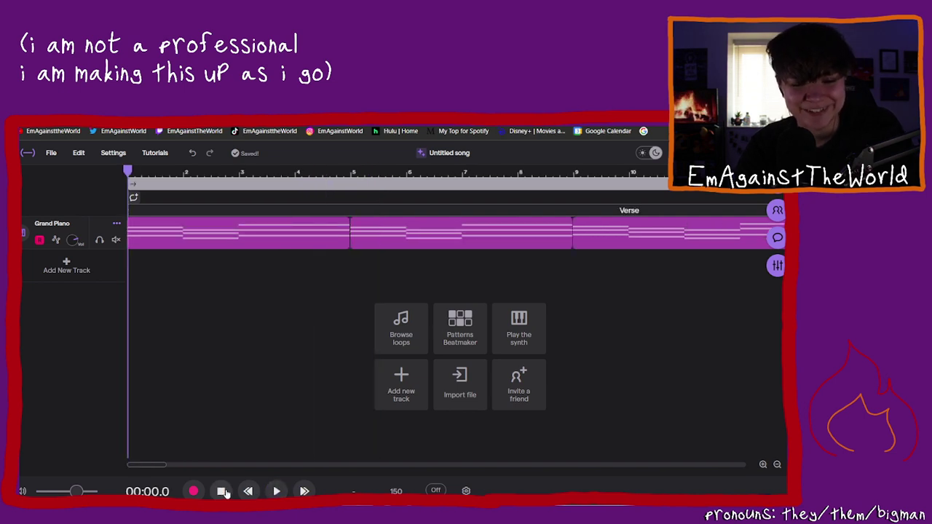
{"action": "left_click", "coordinate": [276, 491]}
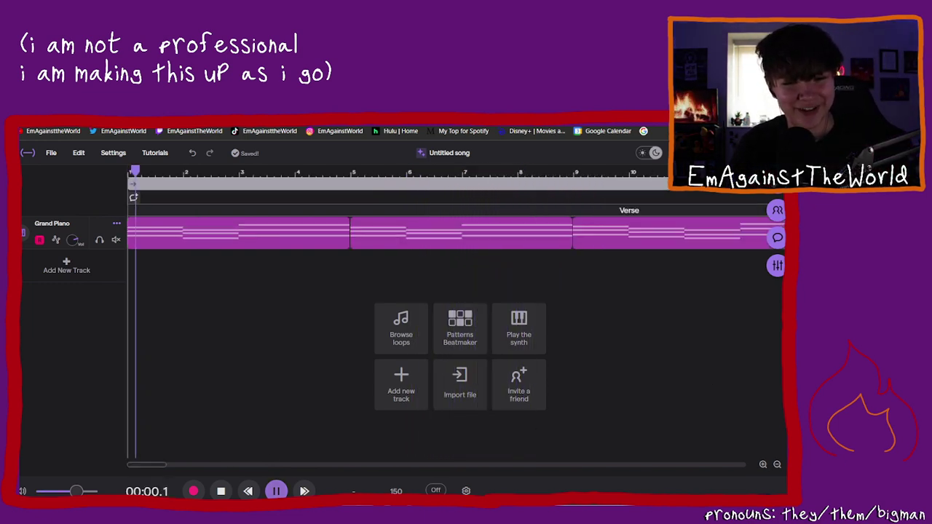
{"action": "key", "text": "space"}
{"action": "left_click", "coordinate": [127, 175]}
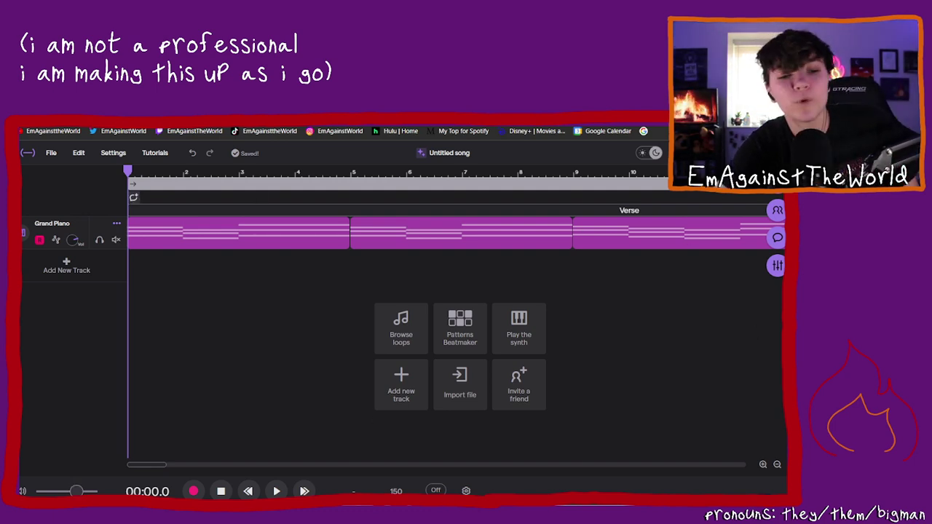
Step: Add a new Bass & 808 track and open its instrument presets
{"action": "left_click", "coordinate": [51, 270]}
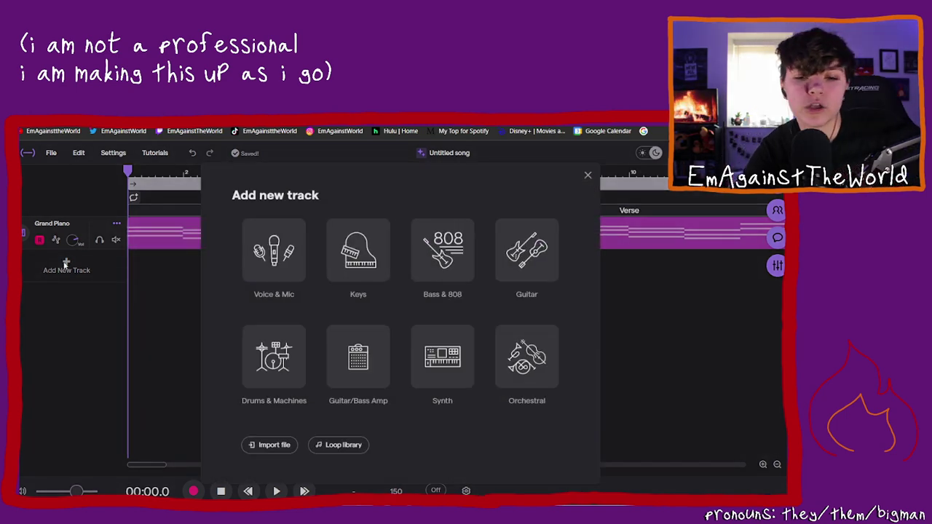
{"action": "left_click", "coordinate": [459, 255]}
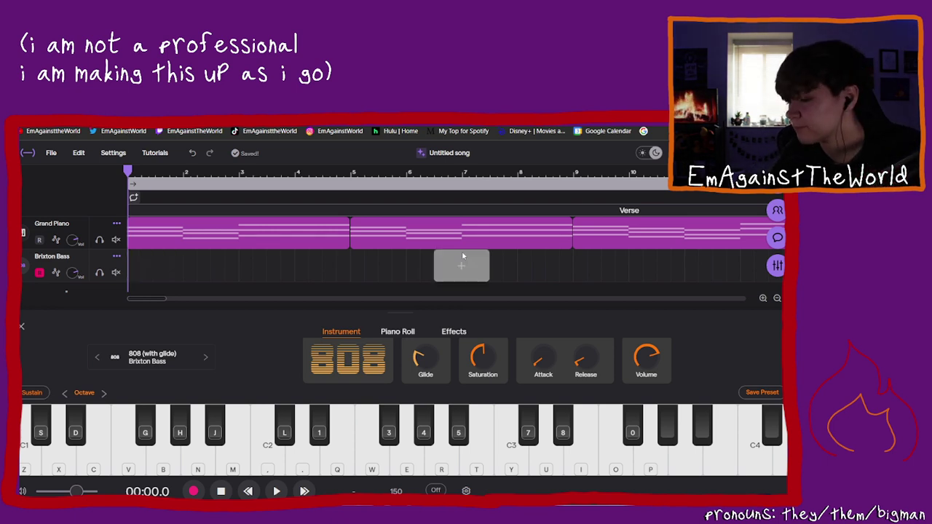
{"action": "left_click", "coordinate": [180, 362]}
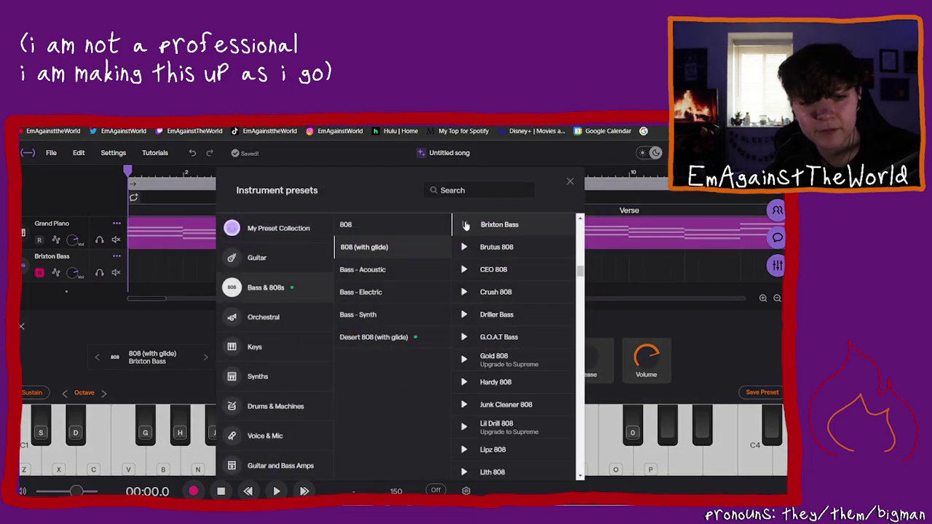
Step: Preview the 808 category presets 808 Atom, Gritty Long Sub 808, Gritty Rumble 808, Hangry 808 and Heavy 808
{"action": "left_click", "coordinate": [368, 276]}
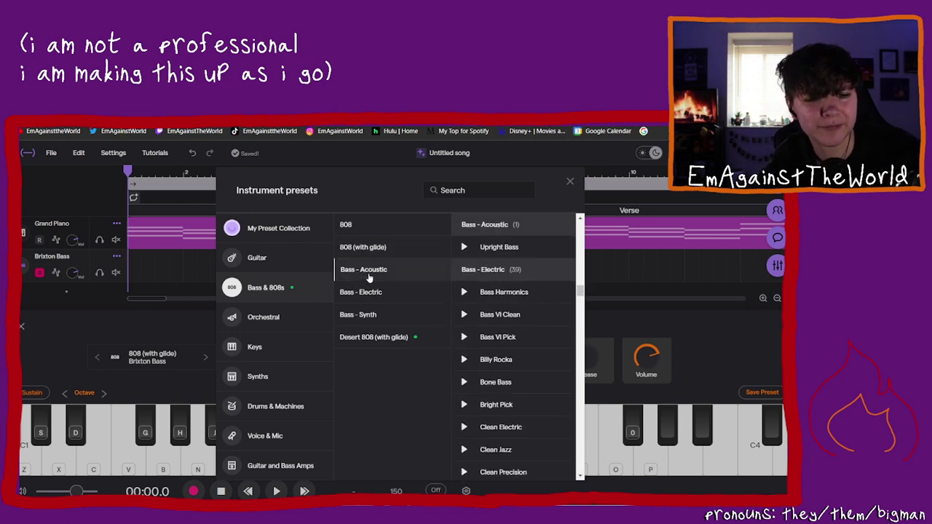
{"action": "left_click", "coordinate": [375, 225]}
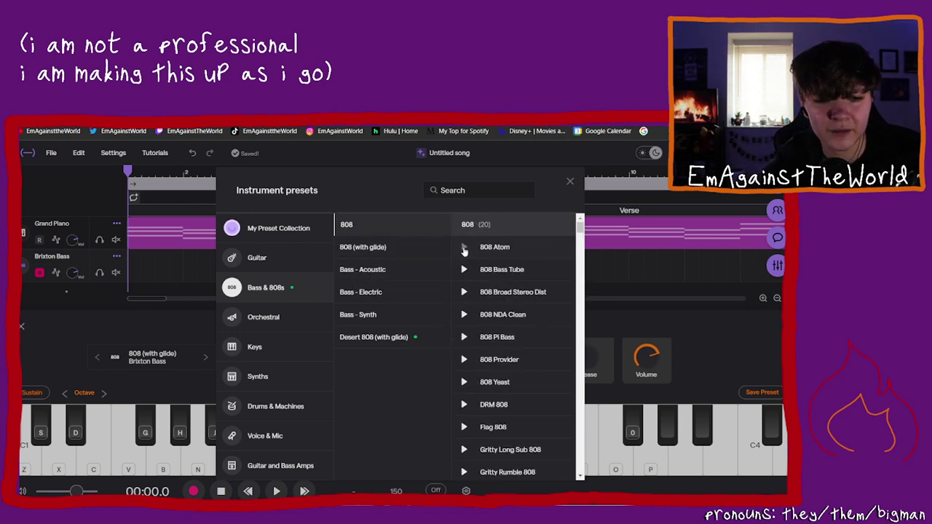
{"action": "left_click", "coordinate": [463, 248]}
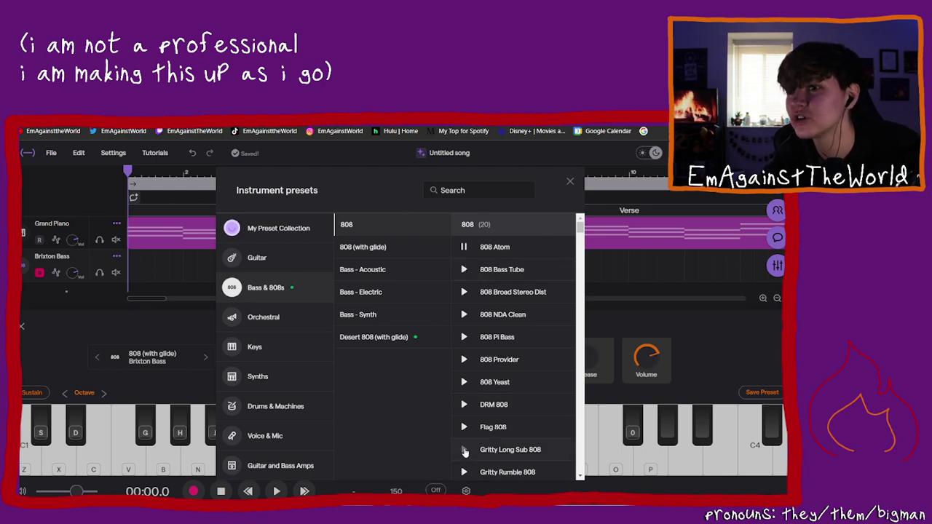
{"action": "left_click", "coordinate": [464, 450]}
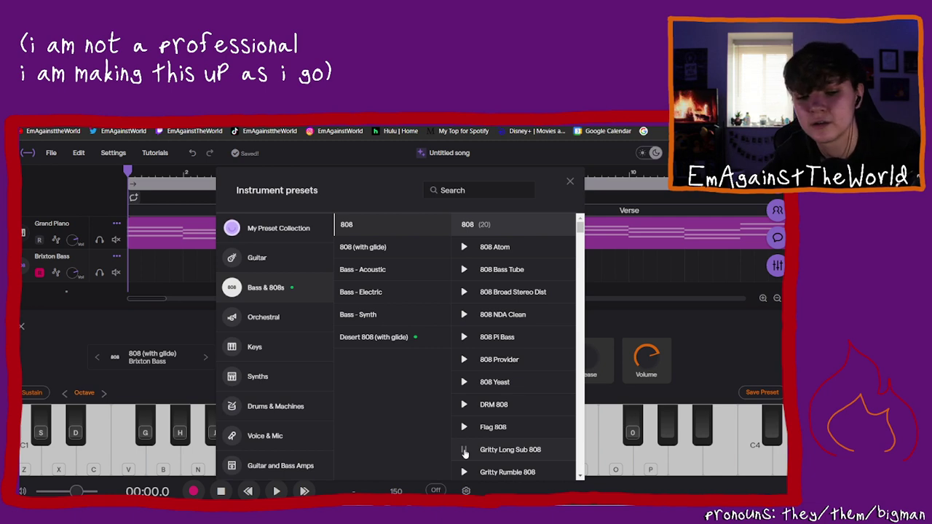
{"action": "scroll", "coordinate": [465, 451], "scroll_direction": "down", "scroll_amount": 1}
{"action": "left_click", "coordinate": [463, 426]}
{"action": "scroll", "coordinate": [464, 408], "scroll_direction": "down", "scroll_amount": 3}
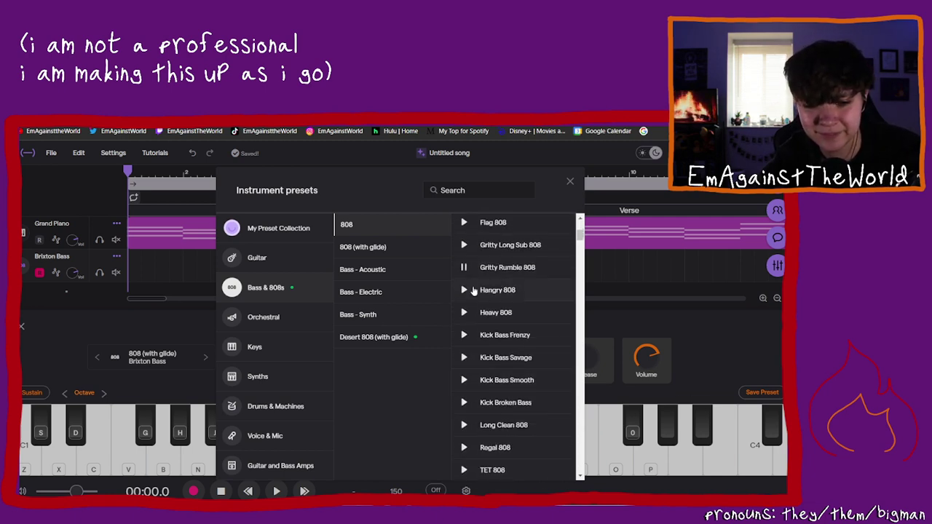
{"action": "left_click", "coordinate": [467, 290]}
{"action": "left_click", "coordinate": [465, 312]}
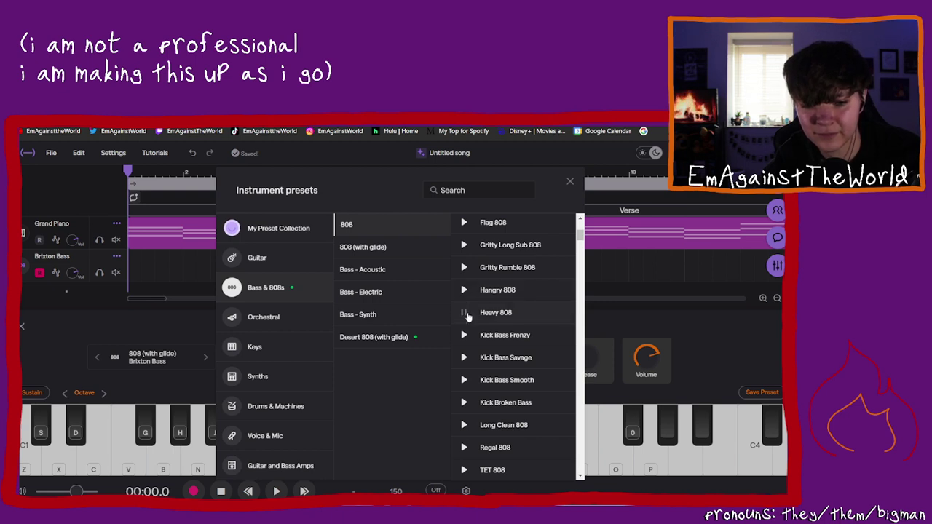
Step: Replay the 808 Atom preset and preview 808 Bass Tube, 808 Broad Stereo Dist and 808 Pi Bass
{"action": "scroll", "coordinate": [539, 343], "scroll_direction": "up", "scroll_amount": 4}
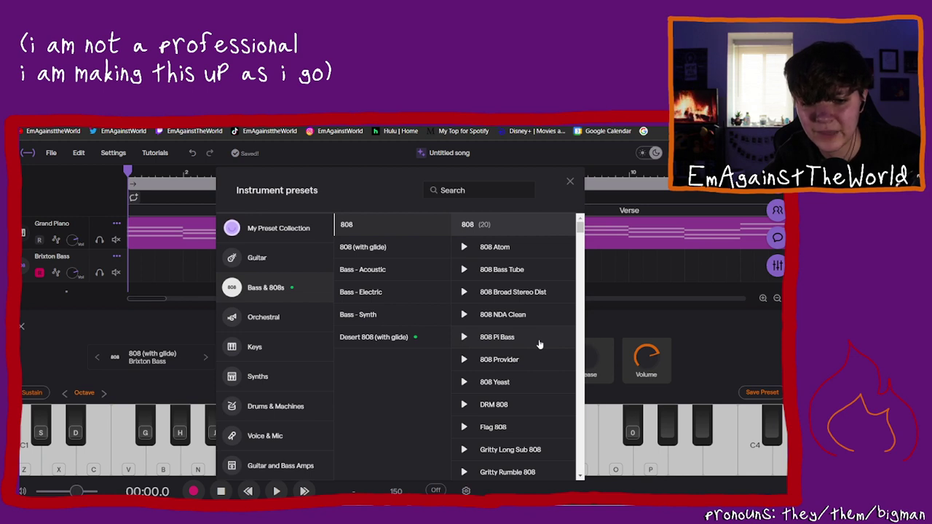
{"action": "left_click", "coordinate": [464, 247]}
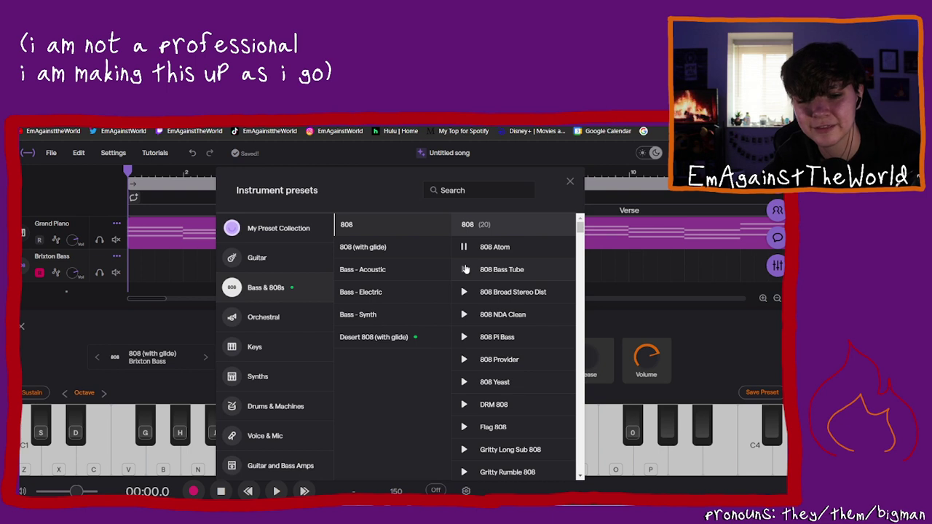
{"action": "left_click", "coordinate": [464, 269]}
{"action": "left_click", "coordinate": [464, 292]}
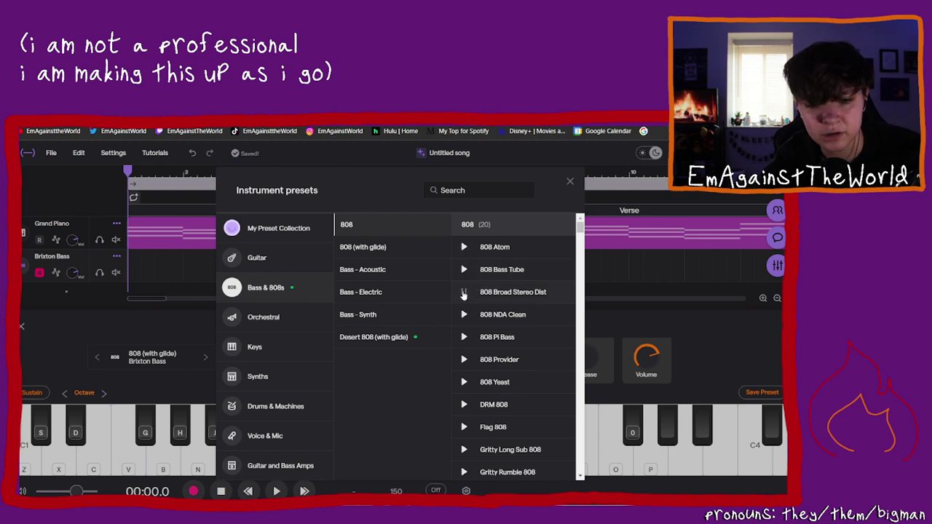
{"action": "left_click", "coordinate": [464, 337]}
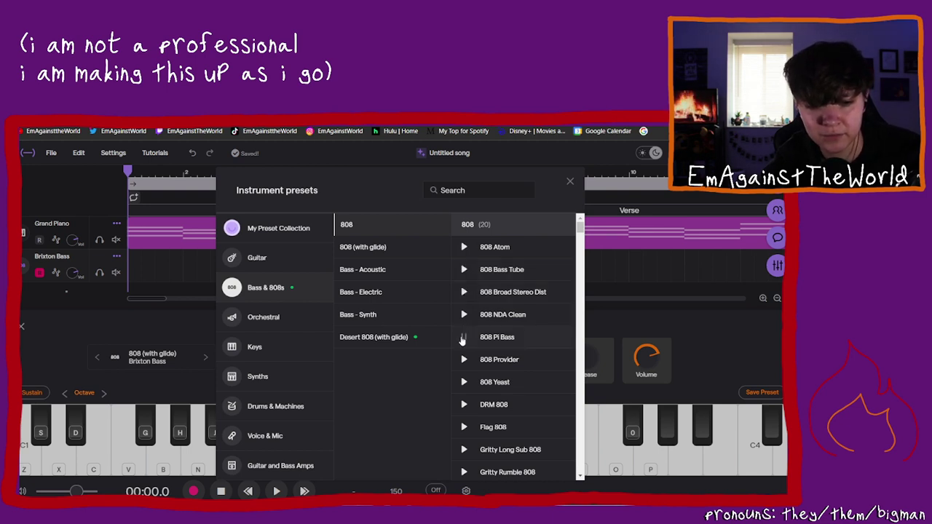
Step: Preview Bass - Electric presets including Bass Harmonics, Billy Rocka, Bass VI Pick, Clean Electric and Fat Soul, and close the presets without choosing one
{"action": "left_click", "coordinate": [380, 300]}
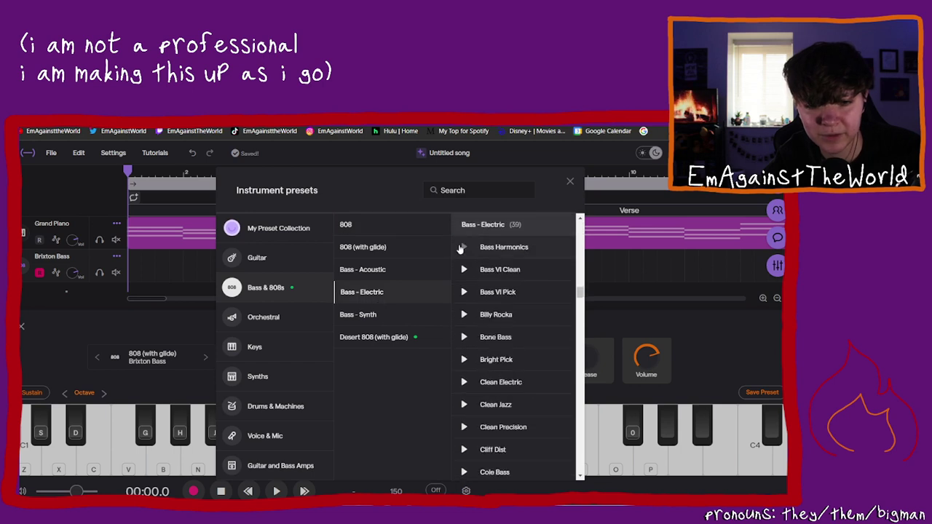
{"action": "left_click", "coordinate": [465, 248]}
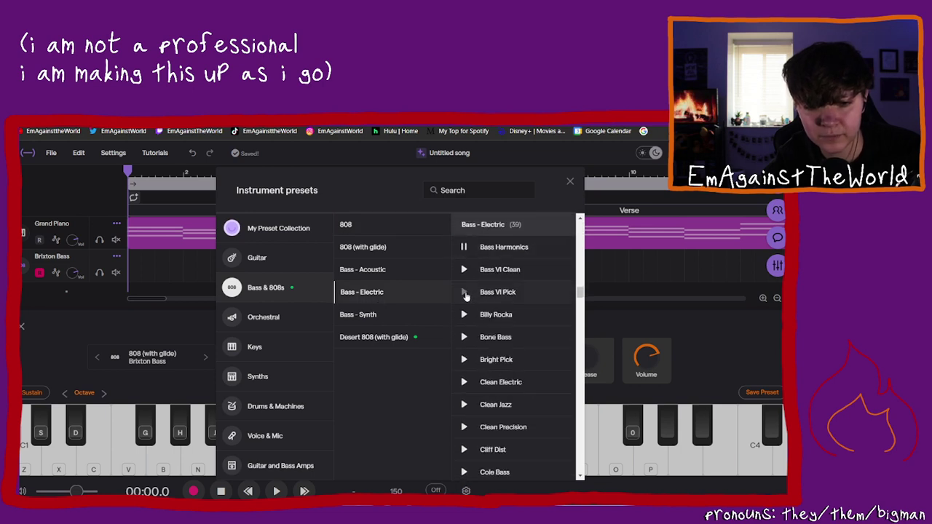
{"action": "left_click", "coordinate": [463, 316]}
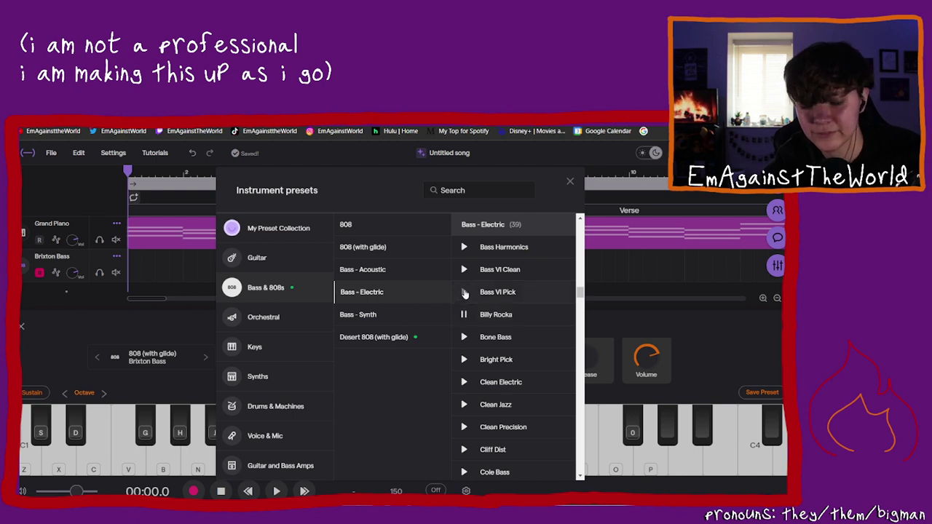
{"action": "left_click", "coordinate": [464, 293]}
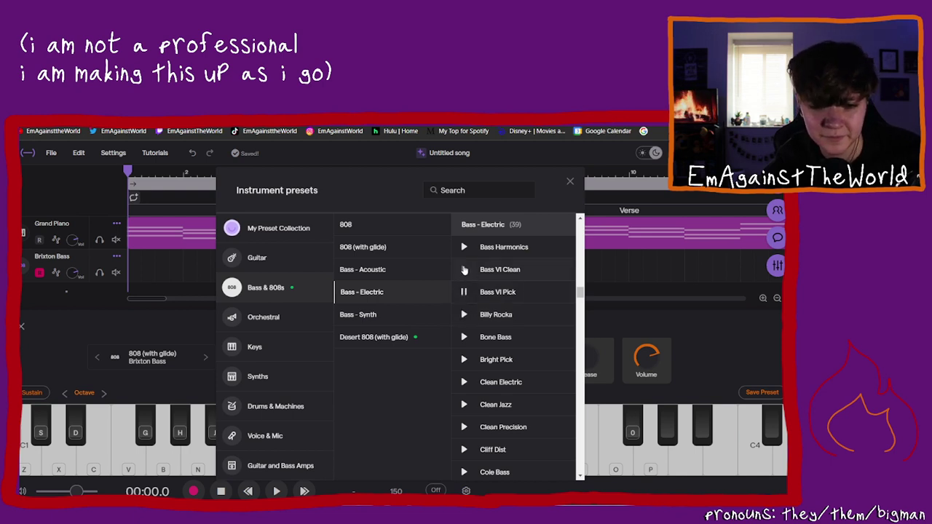
{"action": "left_click", "coordinate": [464, 382]}
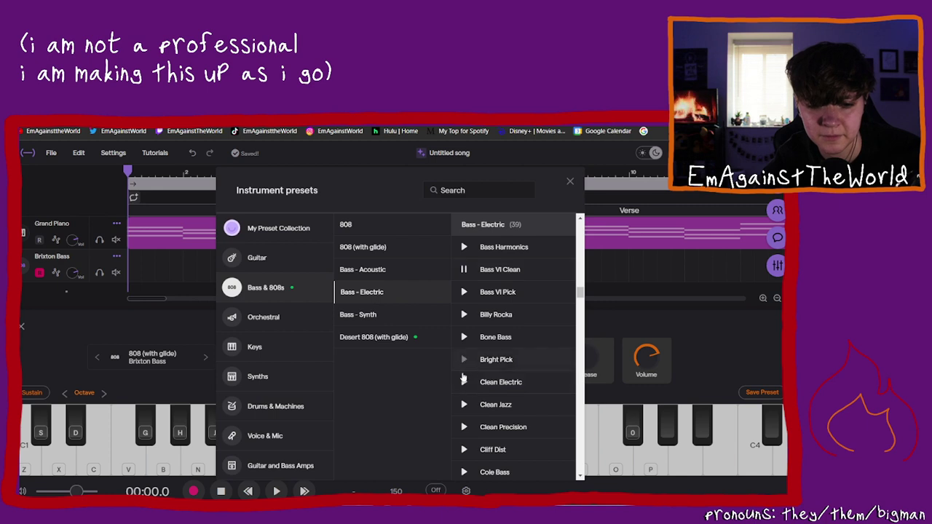
{"action": "scroll", "coordinate": [466, 385], "scroll_direction": "down", "scroll_amount": 5}
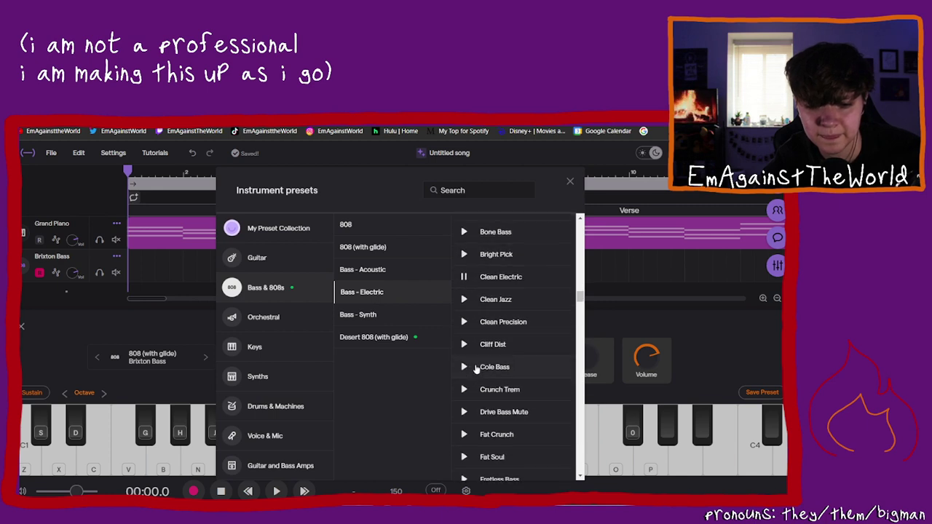
{"action": "left_click", "coordinate": [464, 409]}
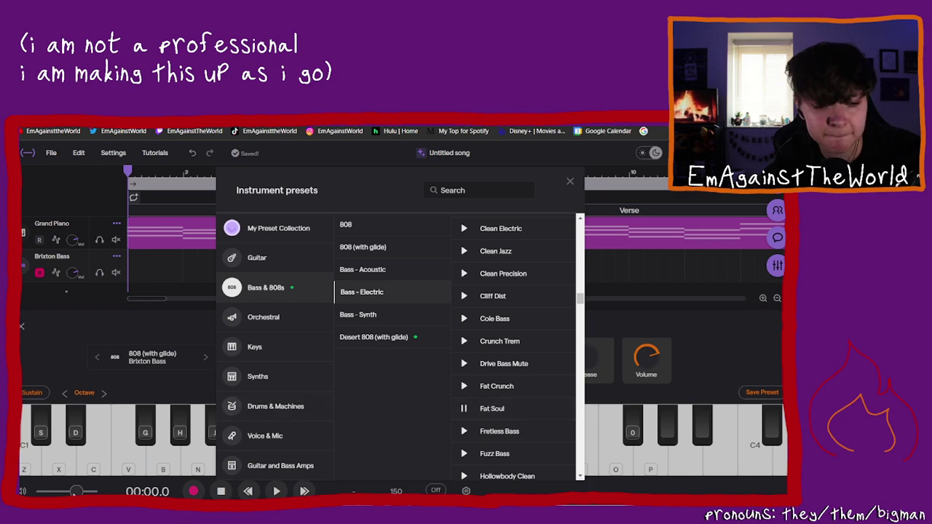
{"action": "key", "text": "Escape"}
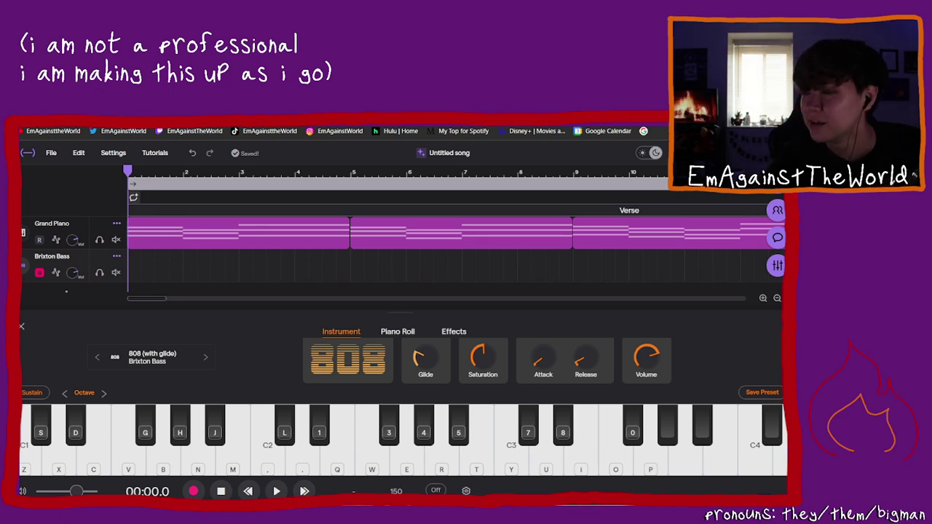
Step: Reopen the bass track's instrument presets and preview Hollowbody Pick and Hoodie Bass in the Bass - Electric category
{"action": "left_click", "coordinate": [133, 364]}
{"action": "key", "text": "Escape"}
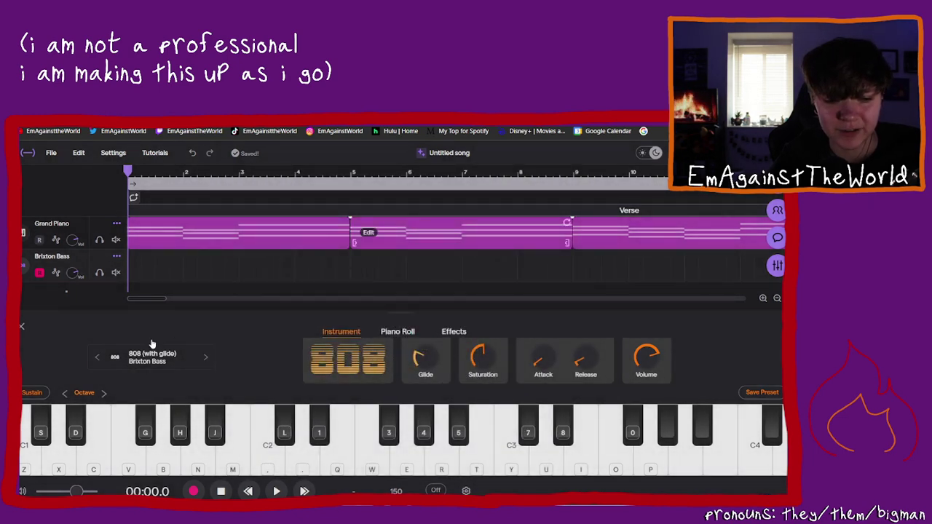
{"action": "left_click", "coordinate": [149, 357]}
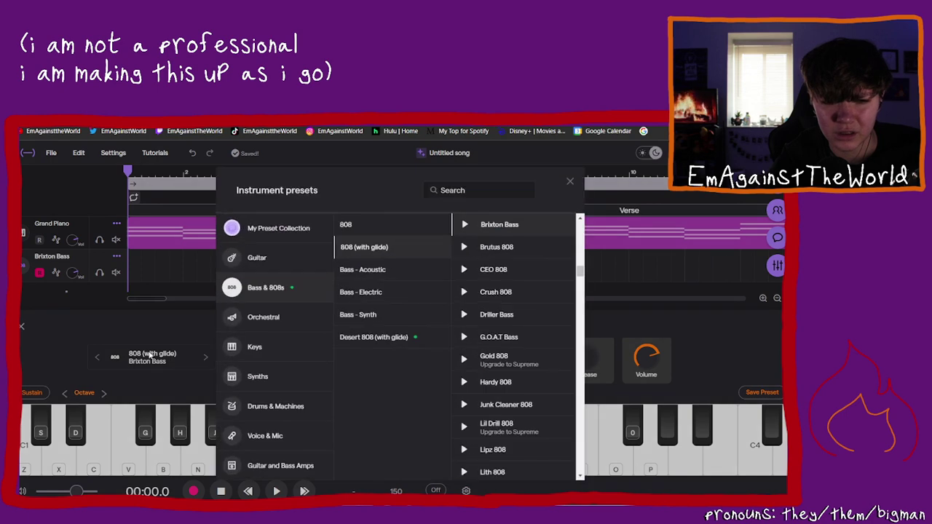
{"action": "left_click", "coordinate": [379, 293]}
{"action": "scroll", "coordinate": [472, 368], "scroll_direction": "down", "scroll_amount": 4}
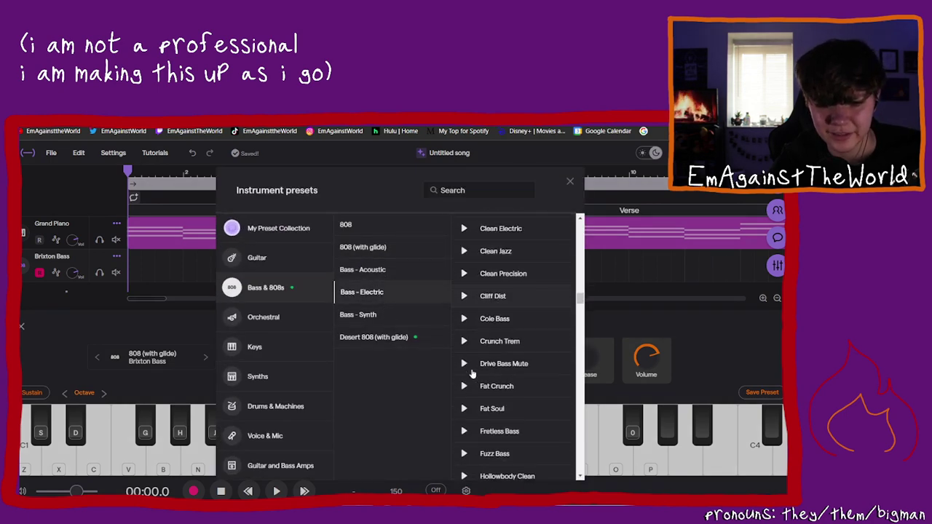
{"action": "left_click", "coordinate": [464, 397]}
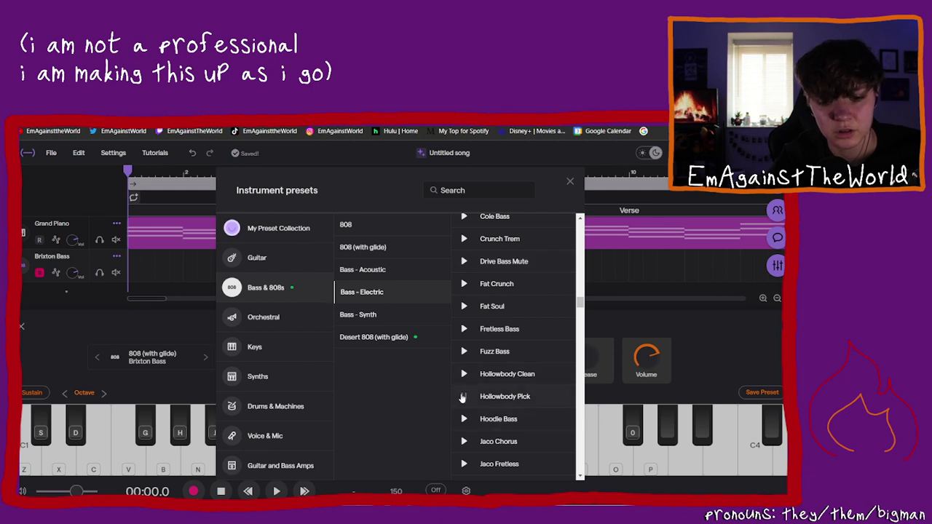
{"action": "left_click", "coordinate": [464, 419]}
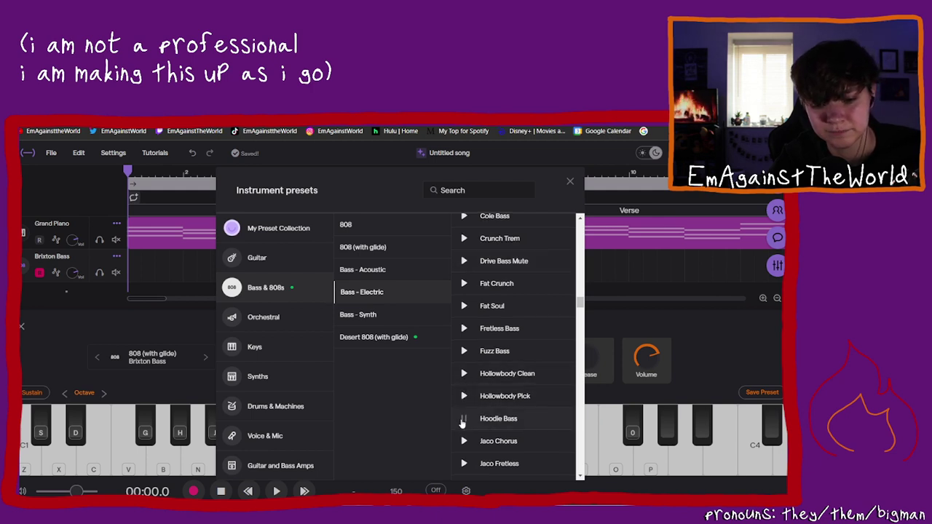
Step: Preview the Bass - Electric presets Motown, Police Rox, Rock Pick and Rock Pick Dist
{"action": "scroll", "coordinate": [462, 425], "scroll_direction": "down", "scroll_amount": 3}
{"action": "scroll", "coordinate": [464, 393], "scroll_direction": "down", "scroll_amount": 5}
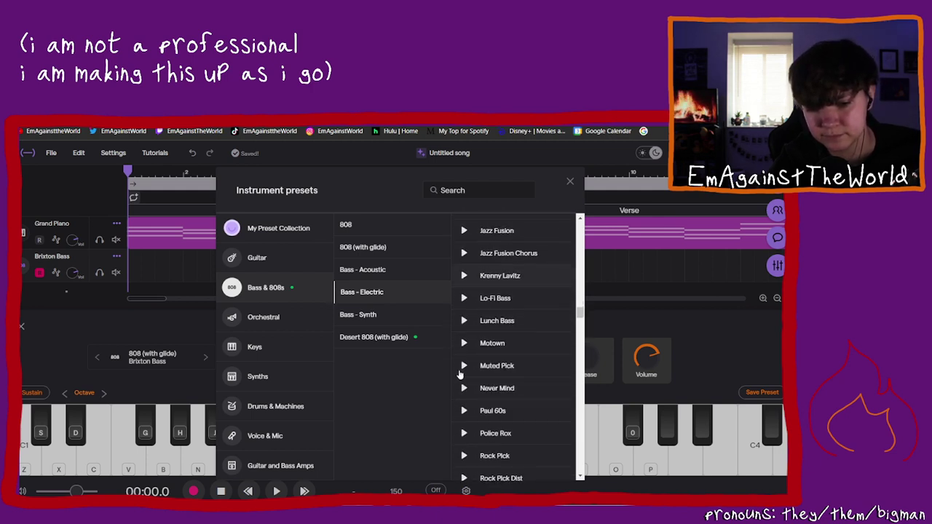
{"action": "left_click", "coordinate": [464, 343]}
{"action": "scroll", "coordinate": [466, 339], "scroll_direction": "down", "scroll_amount": 3}
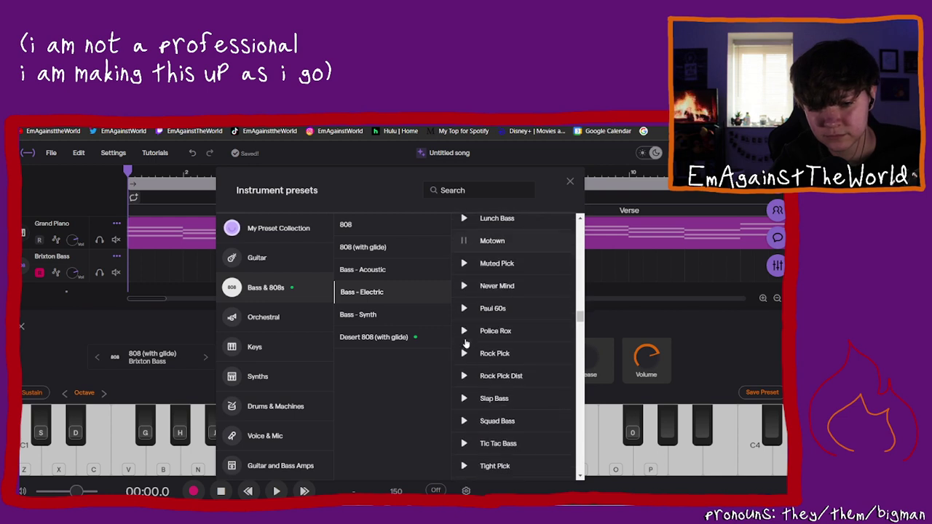
{"action": "left_click", "coordinate": [465, 331]}
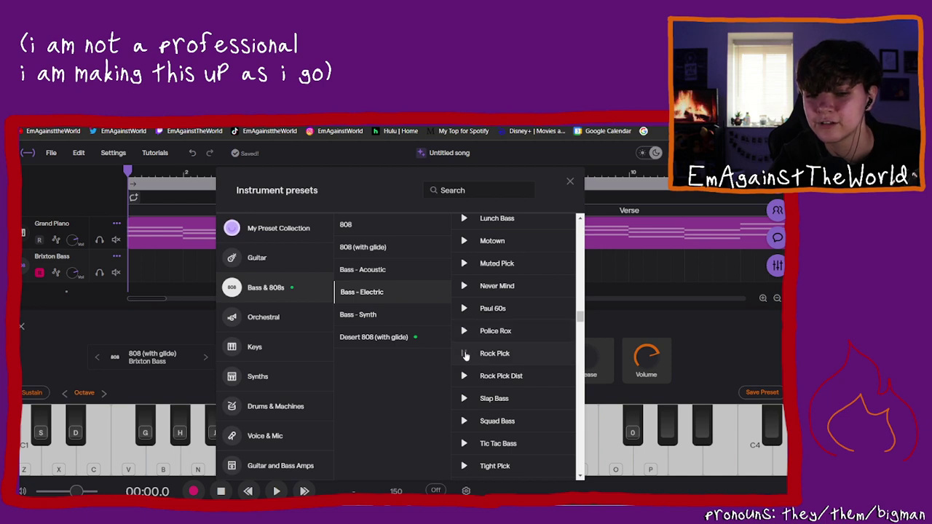
{"action": "left_click", "coordinate": [463, 382]}
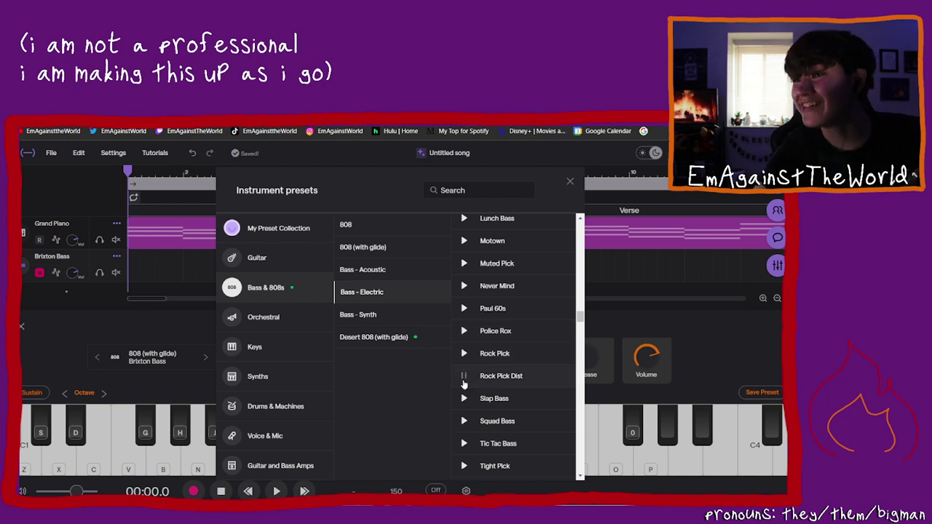
Step: Apply the Rock Pick preset to the bass track, replay its preview and close the presets
{"action": "left_click", "coordinate": [503, 355]}
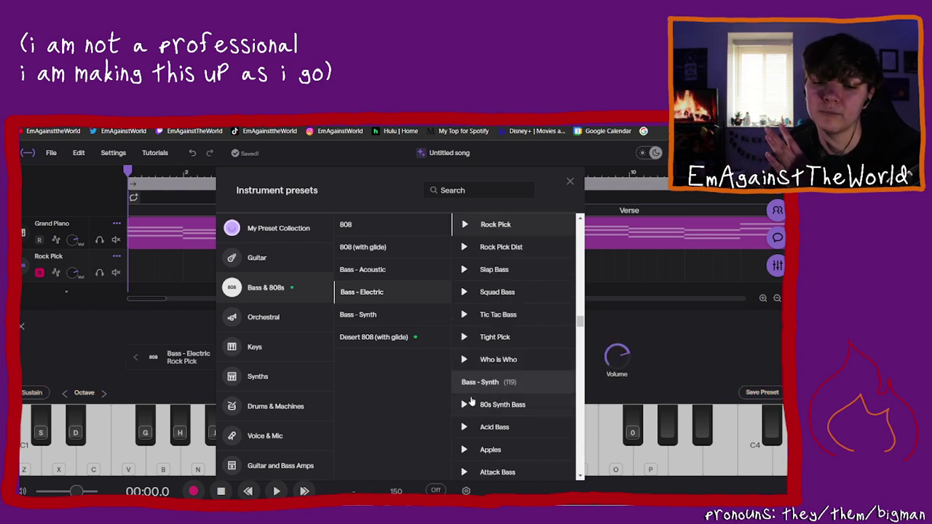
{"action": "scroll", "coordinate": [471, 401], "scroll_direction": "up", "scroll_amount": 2}
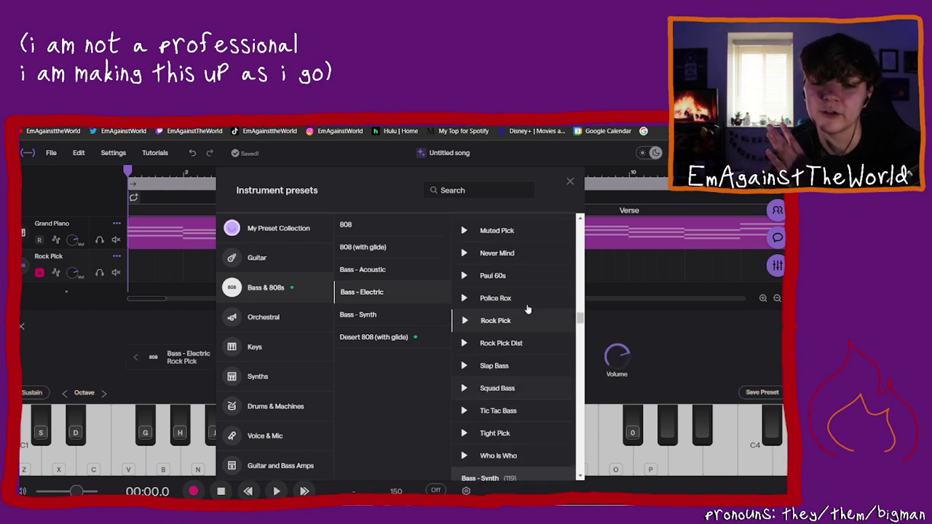
{"action": "left_click", "coordinate": [467, 329]}
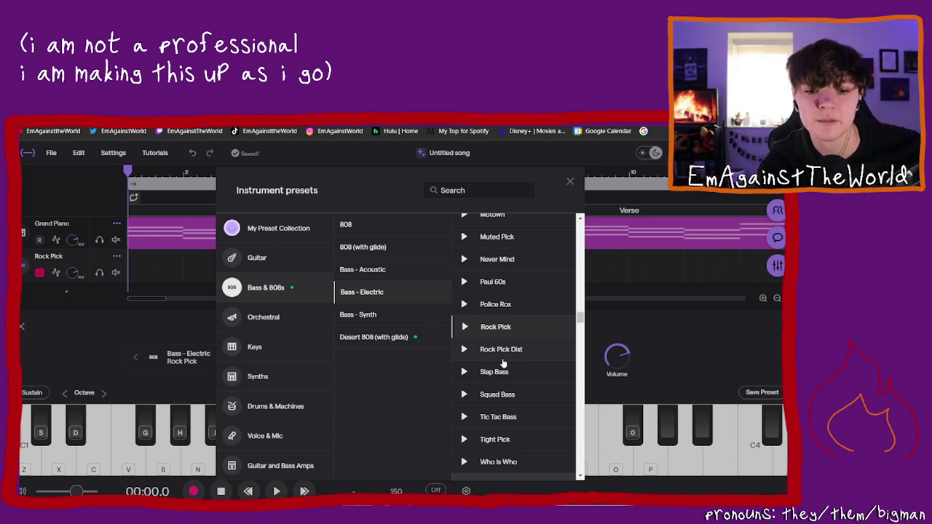
{"action": "left_click", "coordinate": [141, 333]}
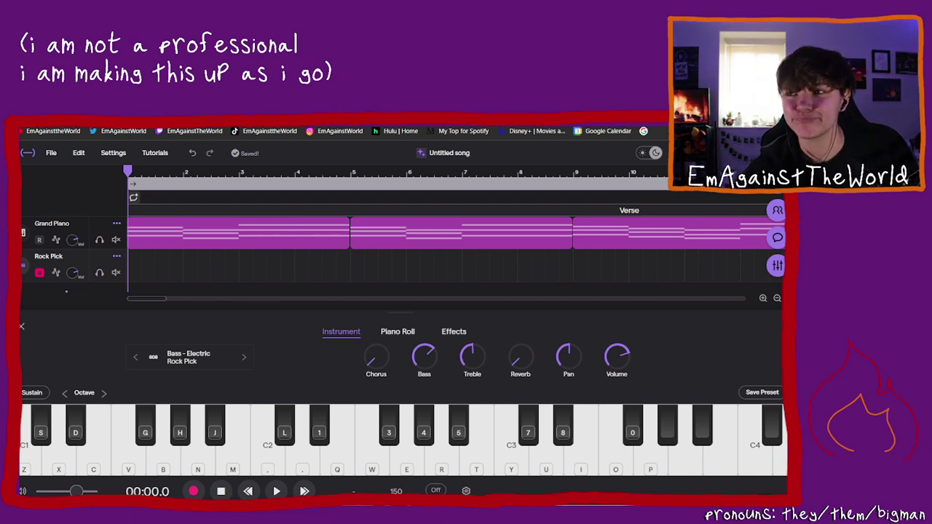
Step: Try a few bass notes, create a region in bar 1 of the Rock Pick track and add a Bb0 note at its start
{"action": "key", "text": "z"}
{"action": "left_click", "coordinate": [154, 463]}
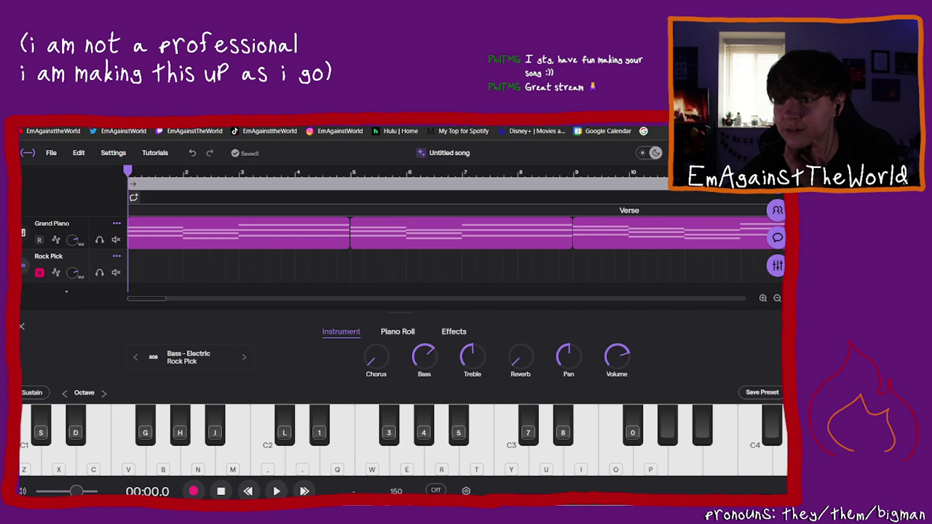
{"action": "left_click", "coordinate": [151, 270]}
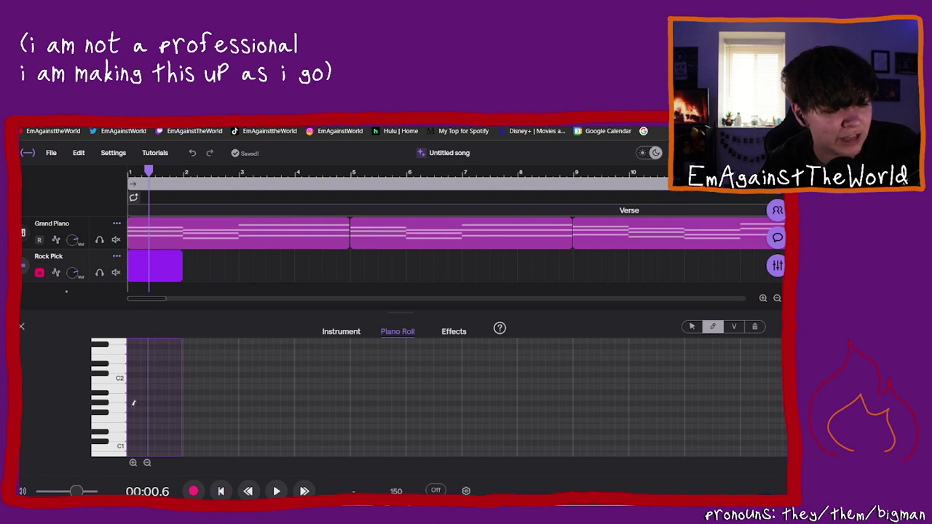
{"action": "left_click", "coordinate": [131, 404]}
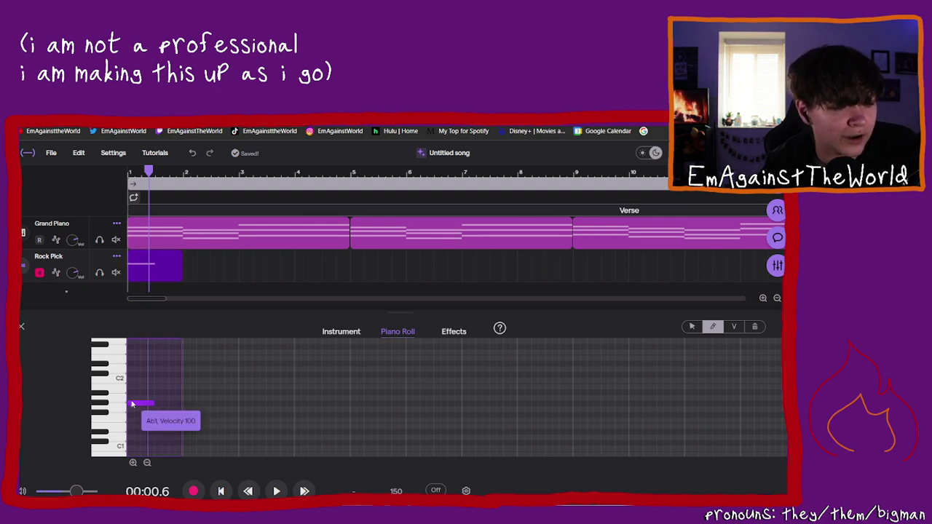
{"action": "left_click_drag", "start_coordinate": [132, 404], "coordinate": [134, 439]}
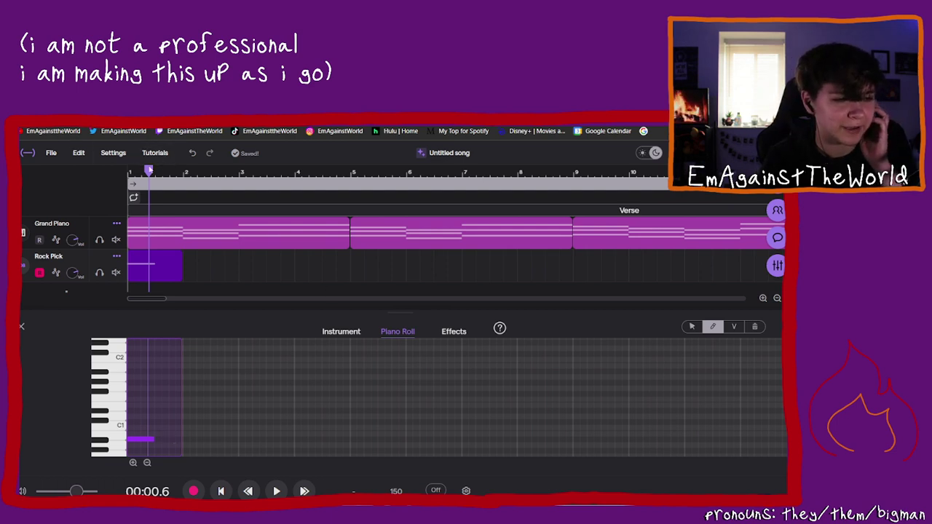
Step: Play the song from the start to hear the first bass note against the piano, and pause
{"action": "key", "text": "Home"}
{"action": "left_click", "coordinate": [276, 492]}
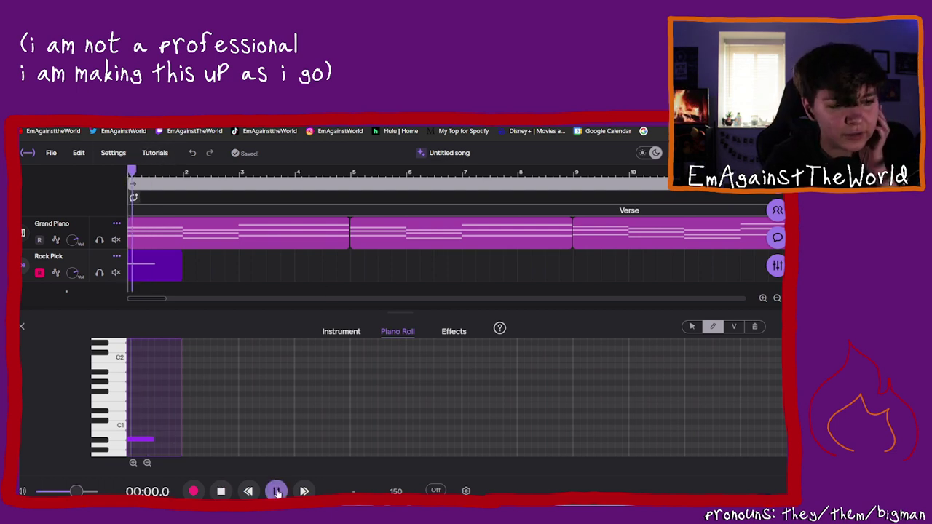
{"action": "left_click", "coordinate": [277, 491]}
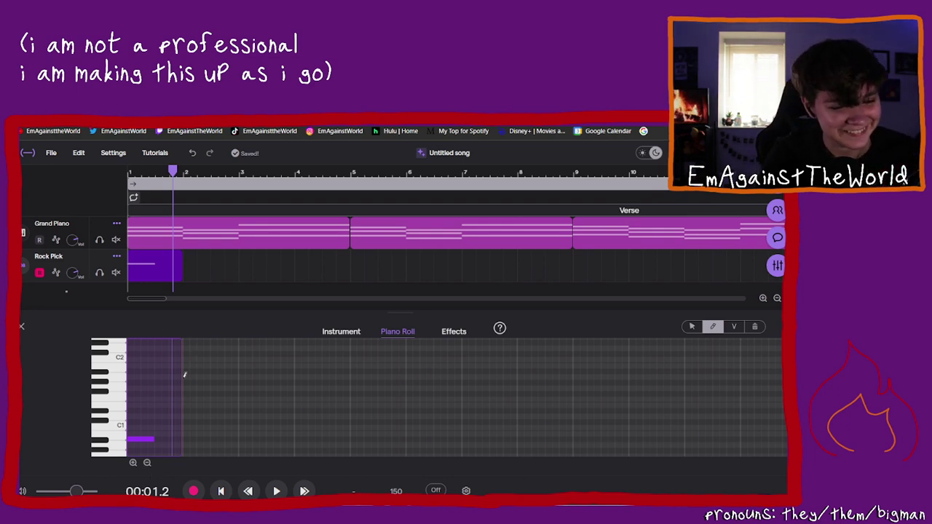
Step: Lengthen the first bass note to fill bar 1 and add a second note at the start of bar 2
{"action": "left_click_drag", "start_coordinate": [153, 439], "coordinate": [188, 443]}
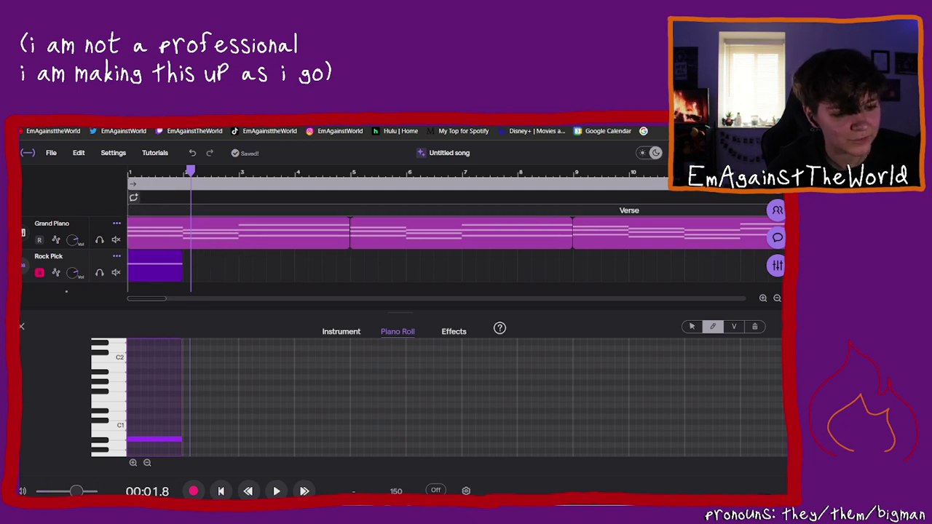
{"action": "left_click", "coordinate": [189, 421]}
{"action": "left_click_drag", "start_coordinate": [203, 423], "coordinate": [196, 423]}
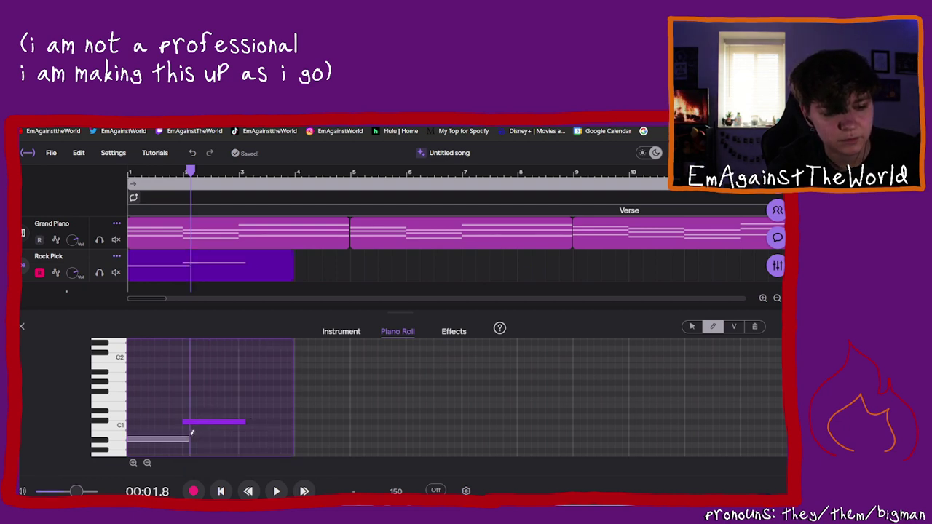
{"action": "left_click", "coordinate": [188, 445]}
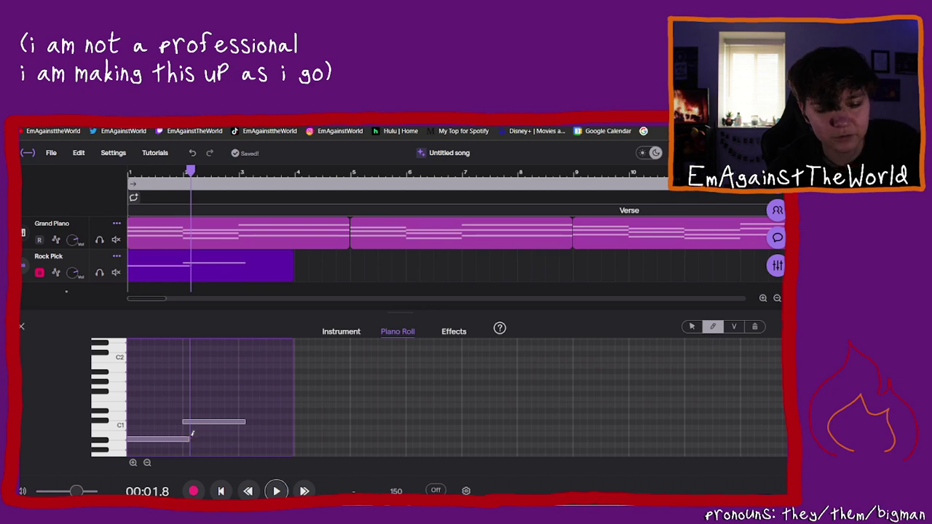
{"action": "left_click_drag", "start_coordinate": [190, 437], "coordinate": [183, 438]}
Step: Move the second bass note to Ab0, keeping its start at bar 2
{"action": "left_click", "coordinate": [196, 428]}
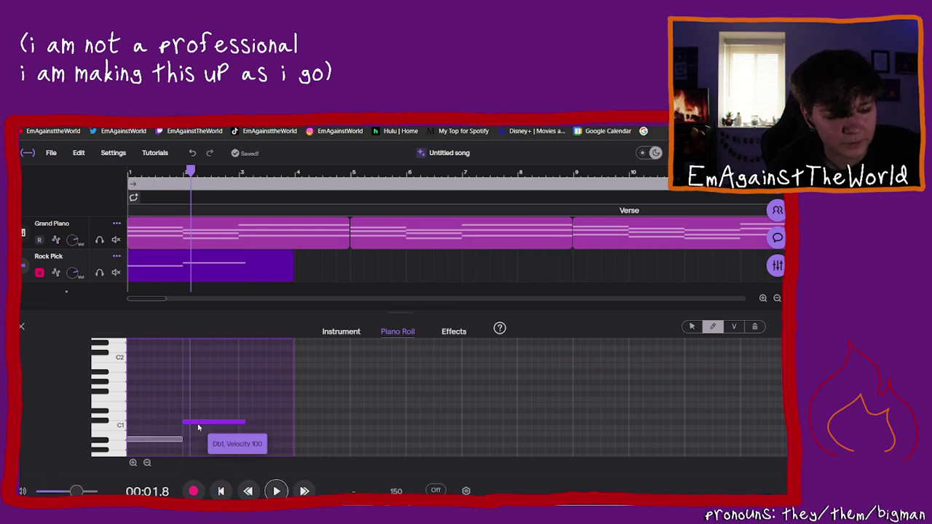
{"action": "key", "text": "Up"}
{"action": "key", "text": "Up"}
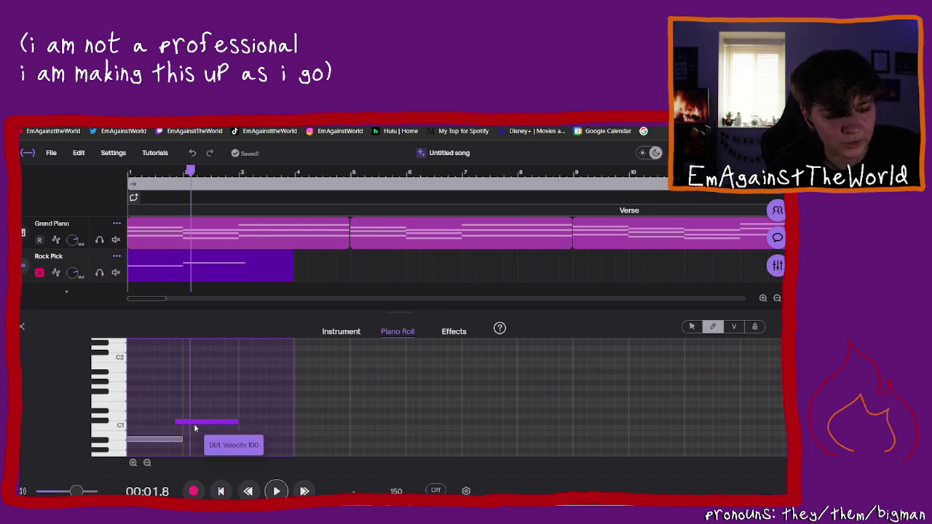
{"action": "key", "text": "Down"}
{"action": "key", "text": "Down"}
{"action": "key", "text": "Down"}
{"action": "key", "text": "Down"}
{"action": "key", "text": "Down"}
{"action": "key", "text": "Down"}
{"action": "key", "text": "Down"}
{"action": "scroll", "coordinate": [199, 433], "scroll_direction": "down", "scroll_amount": 1}
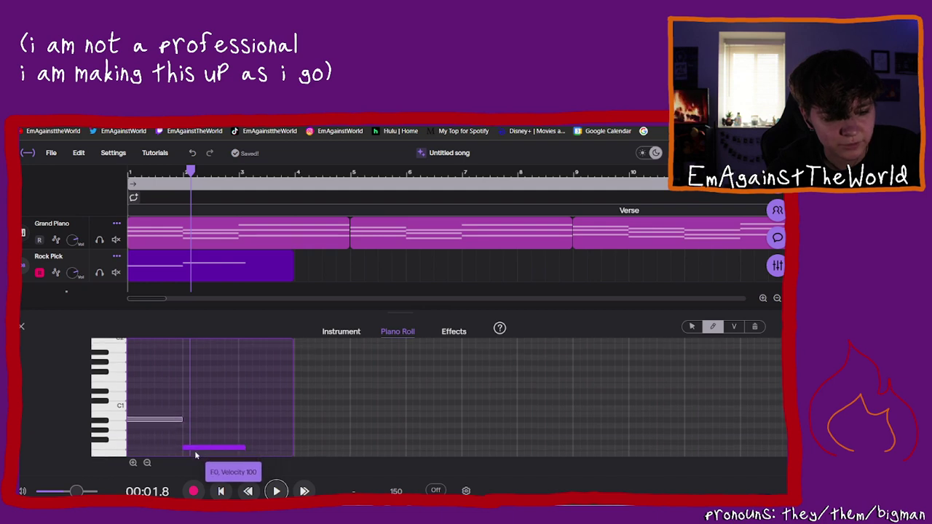
{"action": "key", "text": "Up"}
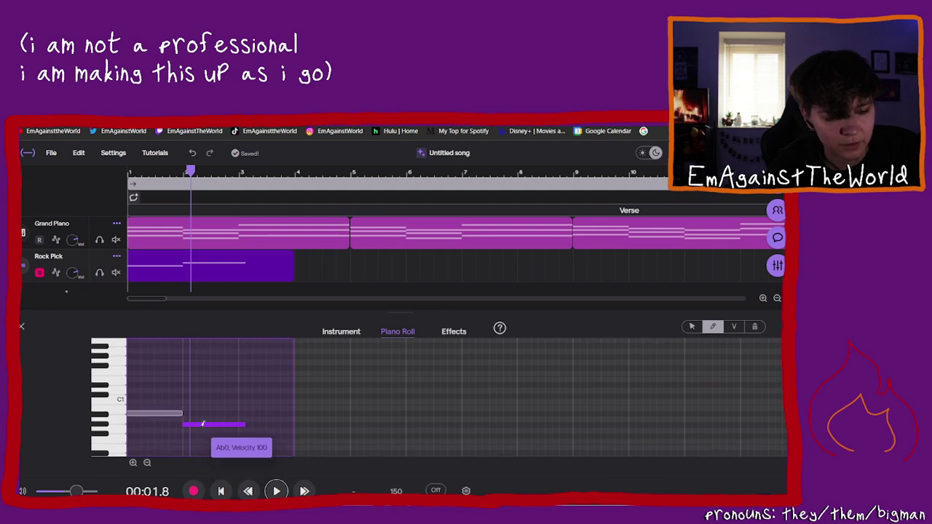
Step: Shorten the Ab0 note to one beat and add a C1 note filling the rest of bar 2
{"action": "left_click_drag", "start_coordinate": [244, 426], "coordinate": [195, 424]}
{"action": "left_click", "coordinate": [202, 413]}
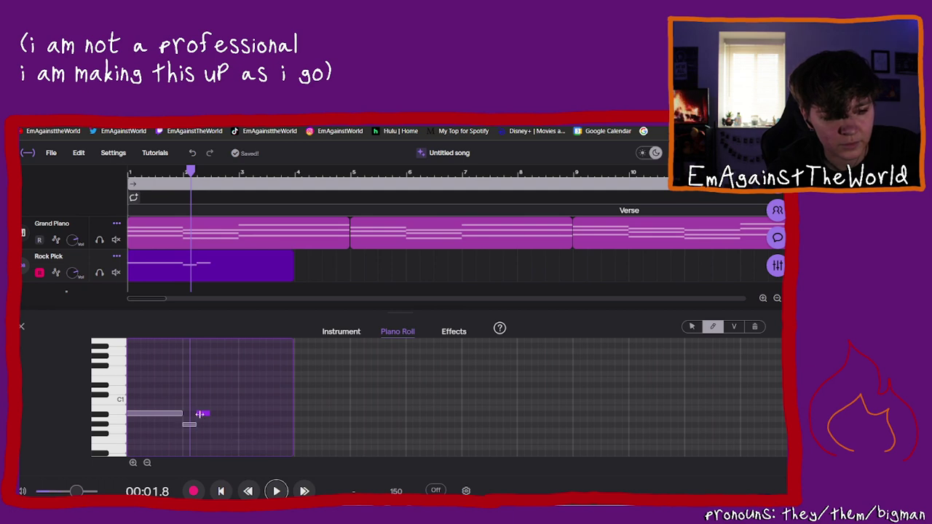
{"action": "left_click_drag", "start_coordinate": [201, 416], "coordinate": [238, 402]}
Step: Play the three-note bass line from the start of the song and pause near the end of bar 2
{"action": "key", "text": "Return"}
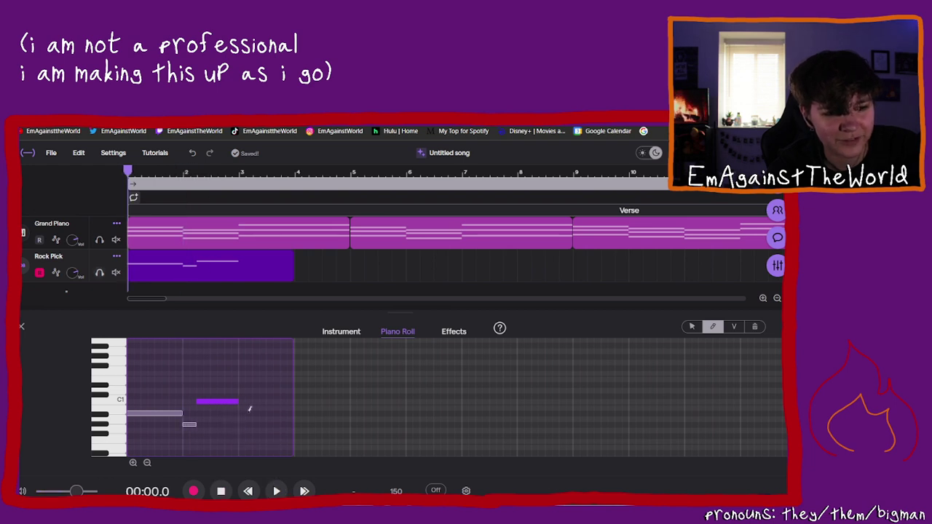
{"action": "left_click", "coordinate": [276, 491]}
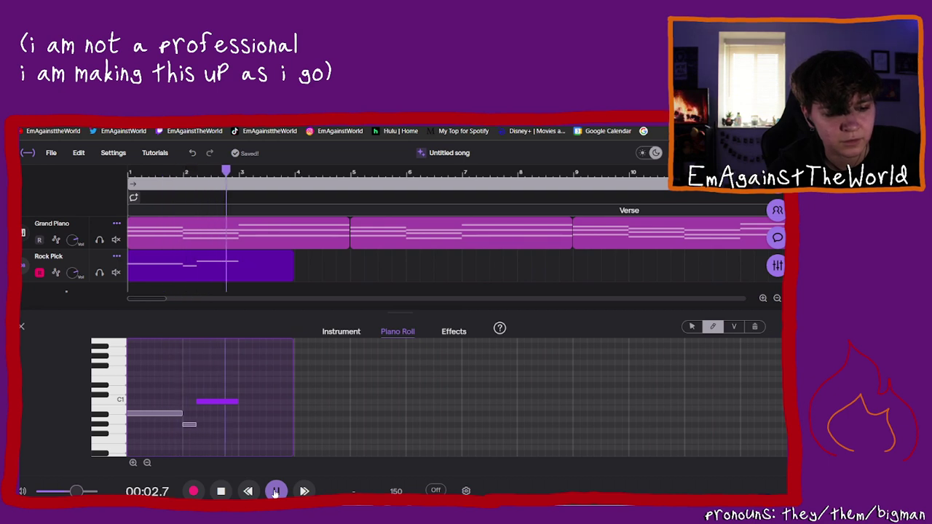
{"action": "left_click", "coordinate": [276, 491]}
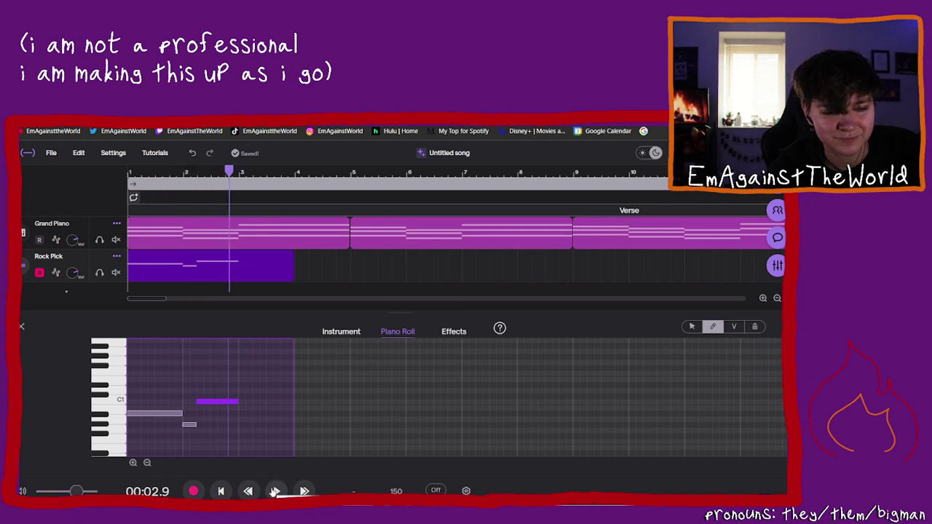
Step: Rebalance the volumes of the Grand Piano and Rock Pick tracks and play briefly from the start to check the mix
{"action": "mouse_move", "coordinate": [66, 239]}
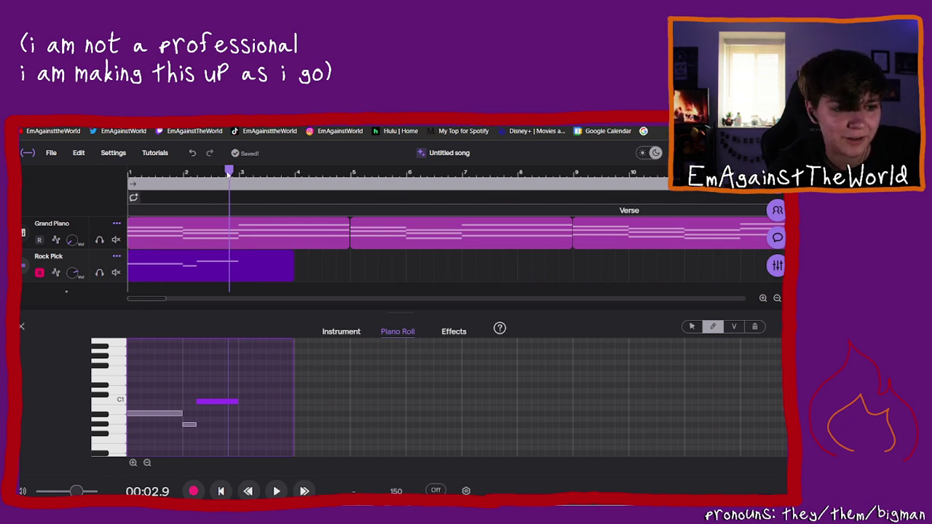
{"action": "left_click_drag", "start_coordinate": [228, 173], "coordinate": [98, 173]}
{"action": "left_click", "coordinate": [279, 492]}
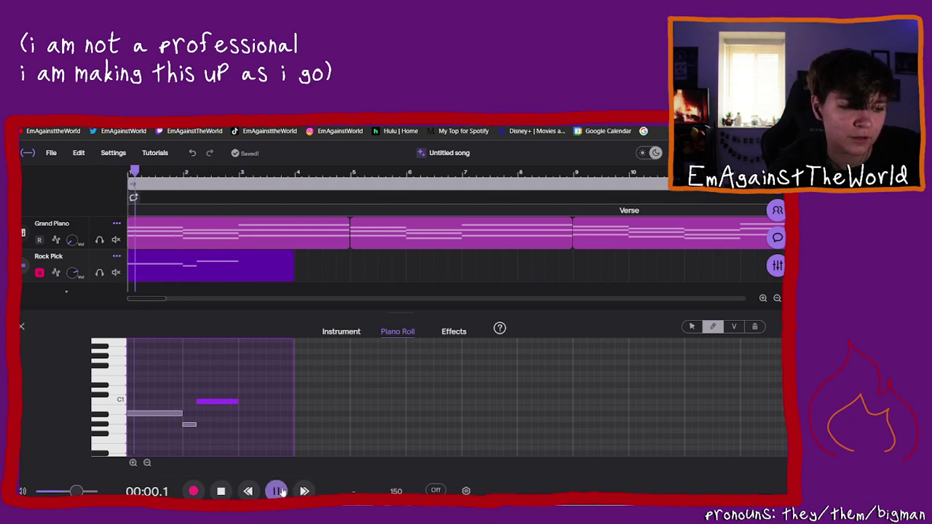
{"action": "left_click", "coordinate": [278, 492]}
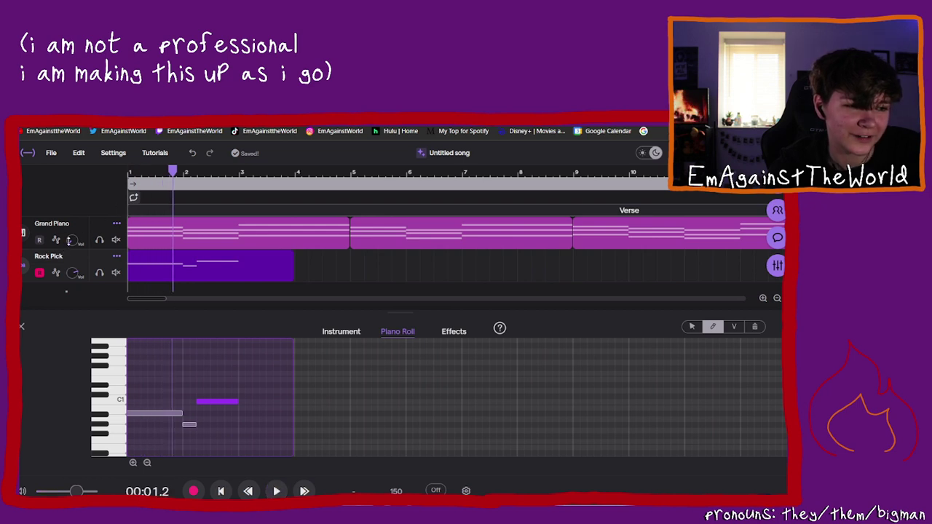
Step: Raise the Grand Piano track's volume slightly and replay the song from the start
{"action": "left_click_drag", "start_coordinate": [69, 240], "coordinate": [61, 238]}
{"action": "left_click_drag", "start_coordinate": [61, 197], "coordinate": [61, 197]}
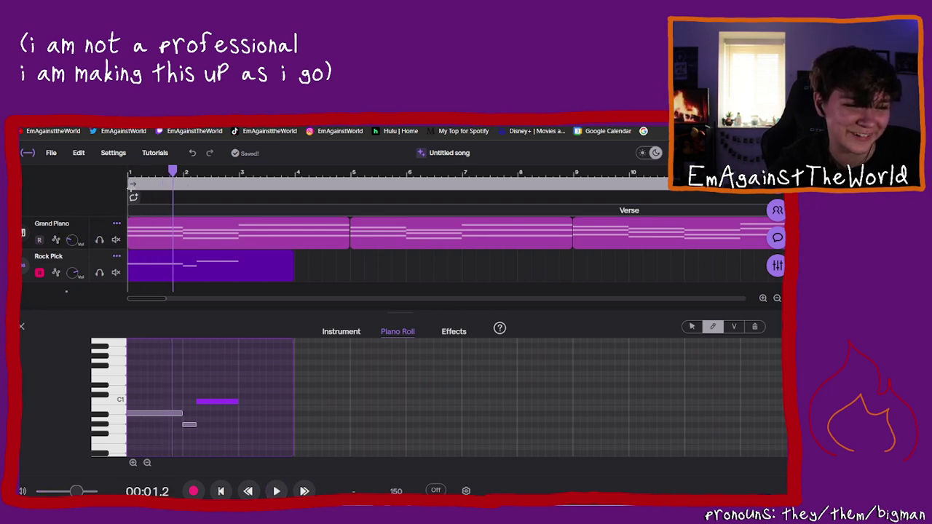
{"action": "left_click_drag", "start_coordinate": [172, 171], "coordinate": [128, 170]}
{"action": "left_click", "coordinate": [274, 490]}
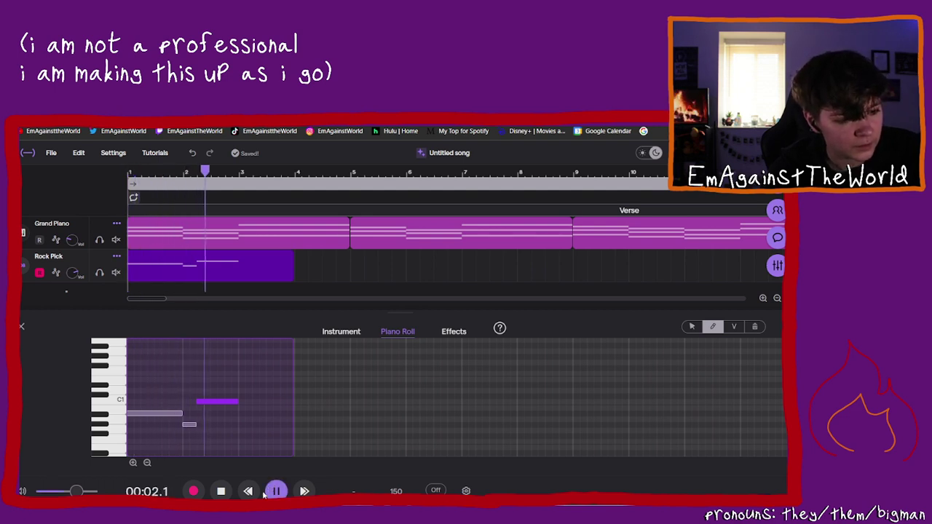
Step: Lengthen the Ab0 note to two beats, limit the C1 note to the second half of bar 2, and replay bar 2
{"action": "left_click", "coordinate": [276, 491]}
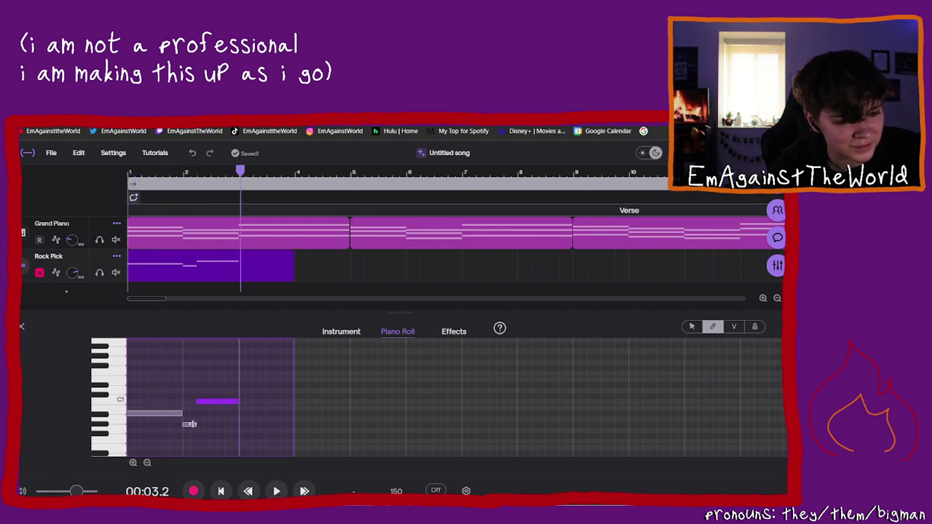
{"action": "left_click_drag", "start_coordinate": [194, 426], "coordinate": [209, 401]}
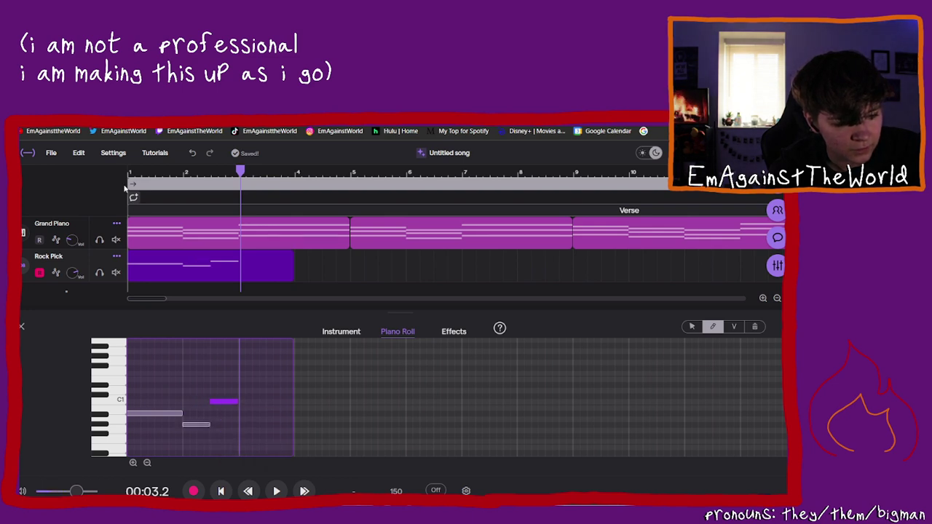
{"action": "left_click_drag", "start_coordinate": [193, 170], "coordinate": [184, 169]}
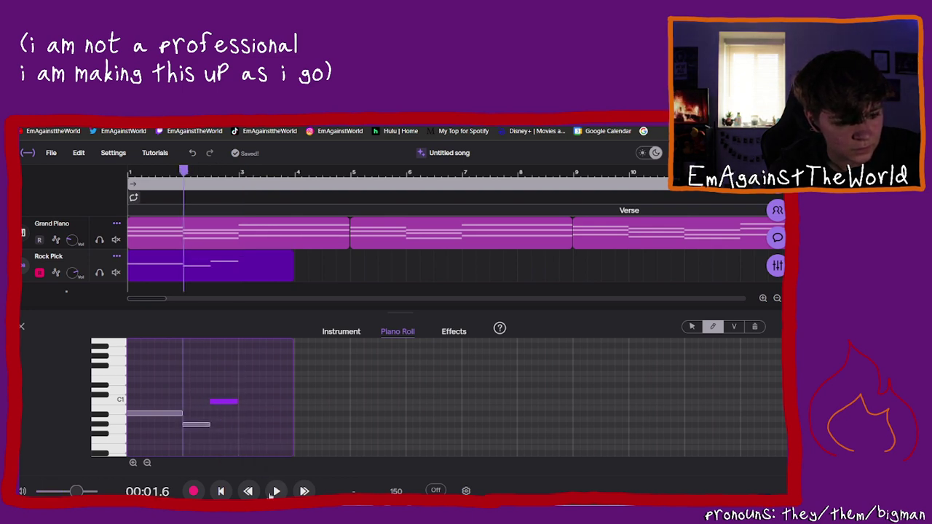
{"action": "left_click", "coordinate": [275, 492]}
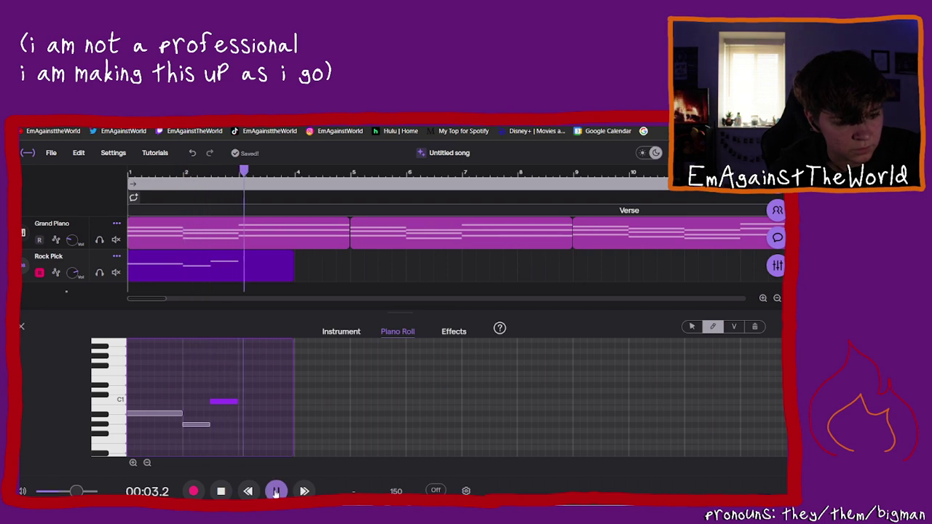
{"action": "left_click", "coordinate": [275, 491]}
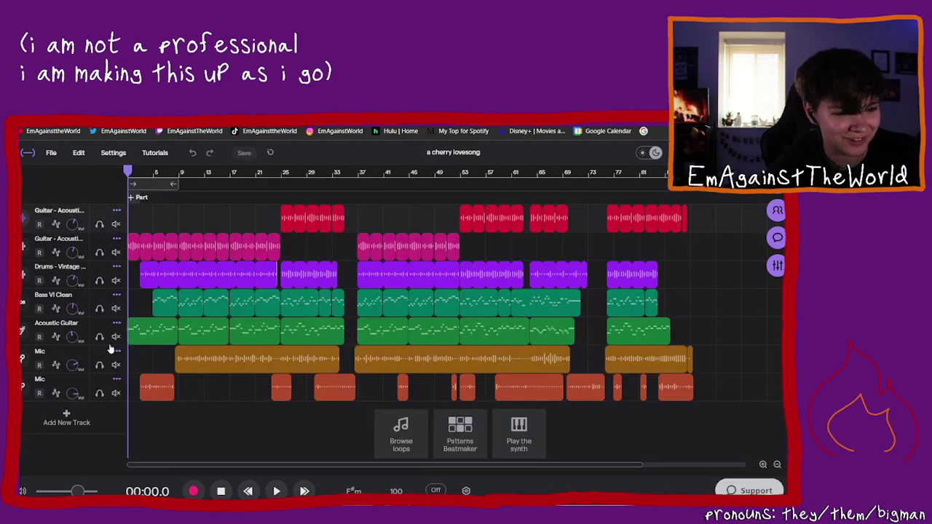
Step: In the song "a cherry lovesong", mute every track except Bass VI Clean
{"action": "left_click", "coordinate": [165, 306]}
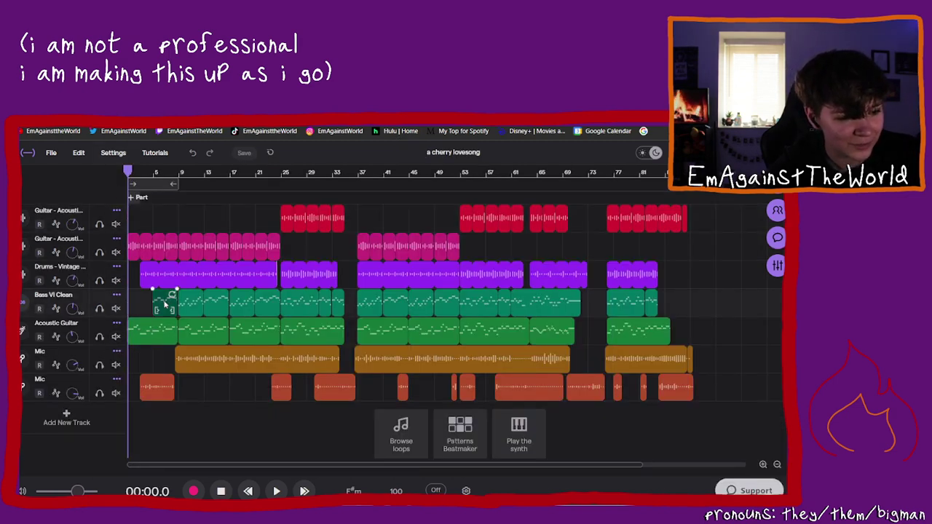
{"action": "left_click", "coordinate": [117, 296]}
{"action": "left_click", "coordinate": [48, 309]}
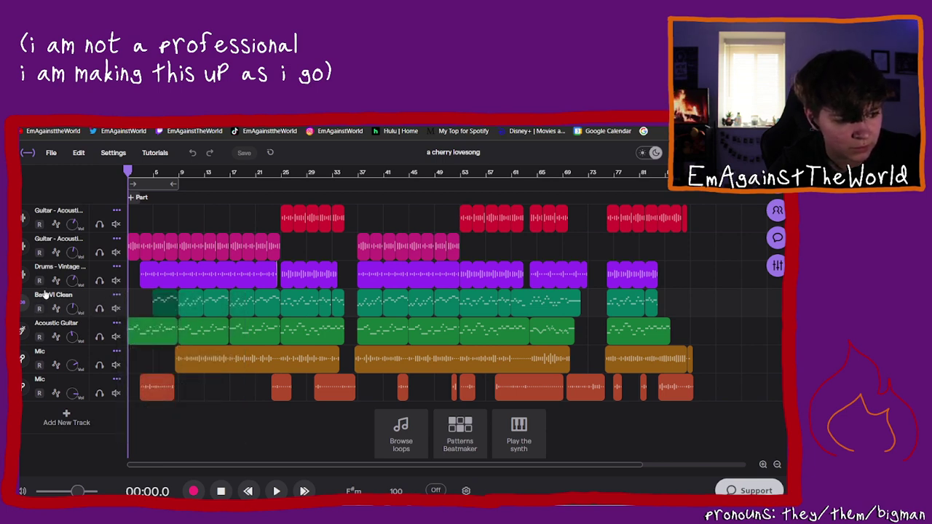
{"action": "left_click", "coordinate": [116, 280]}
{"action": "left_click", "coordinate": [116, 252]}
{"action": "left_click", "coordinate": [115, 224]}
{"action": "left_click", "coordinate": [116, 337]}
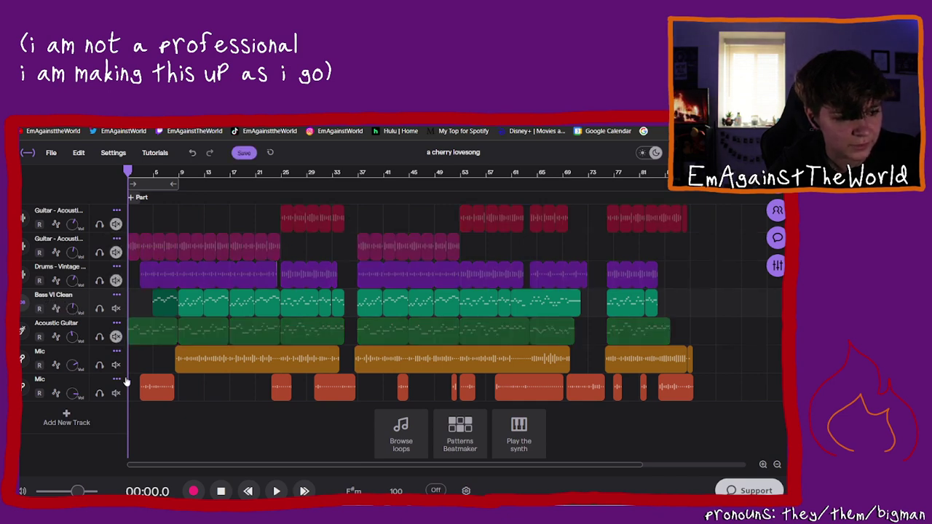
{"action": "left_click", "coordinate": [116, 365]}
{"action": "left_click", "coordinate": [116, 393]}
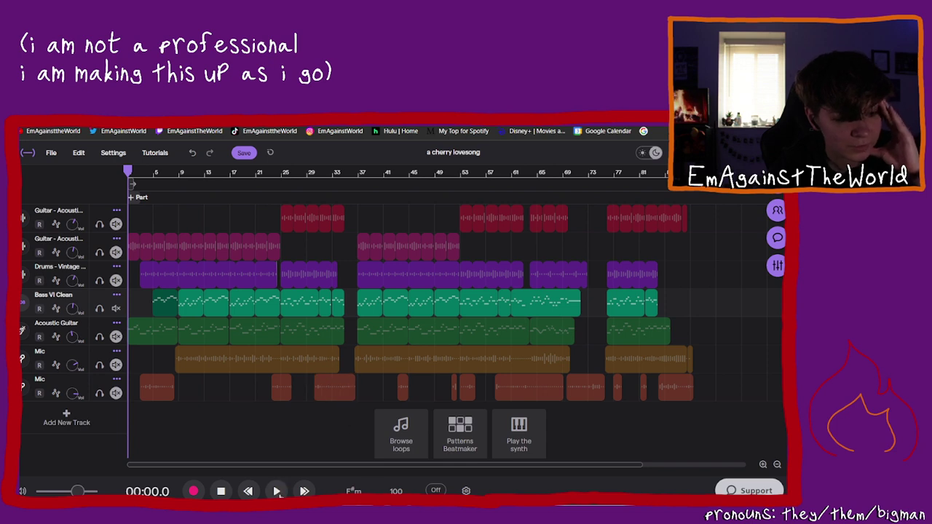
Step: Listen to the Bass VI Clean part from the start and around bar 25, briefly unmuting the two guitar tracks for comparison
{"action": "left_click", "coordinate": [276, 491]}
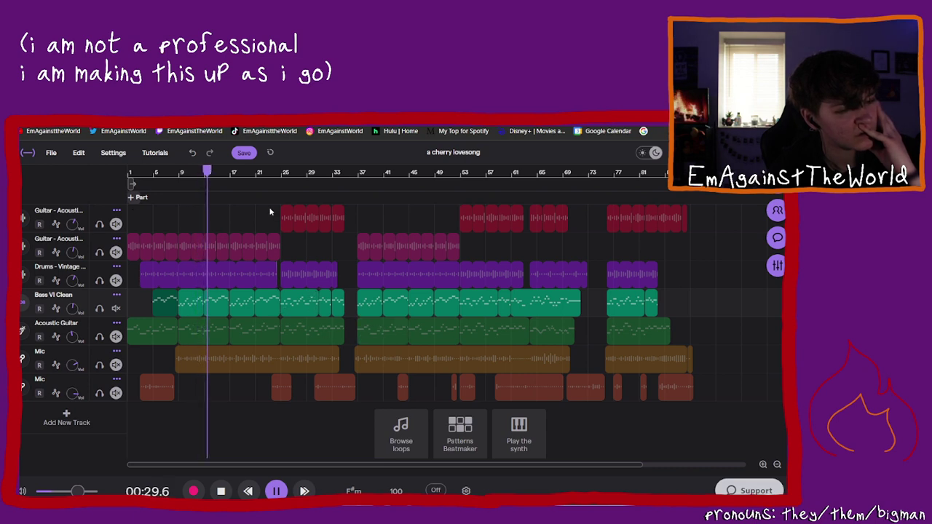
{"action": "left_click", "coordinate": [284, 171]}
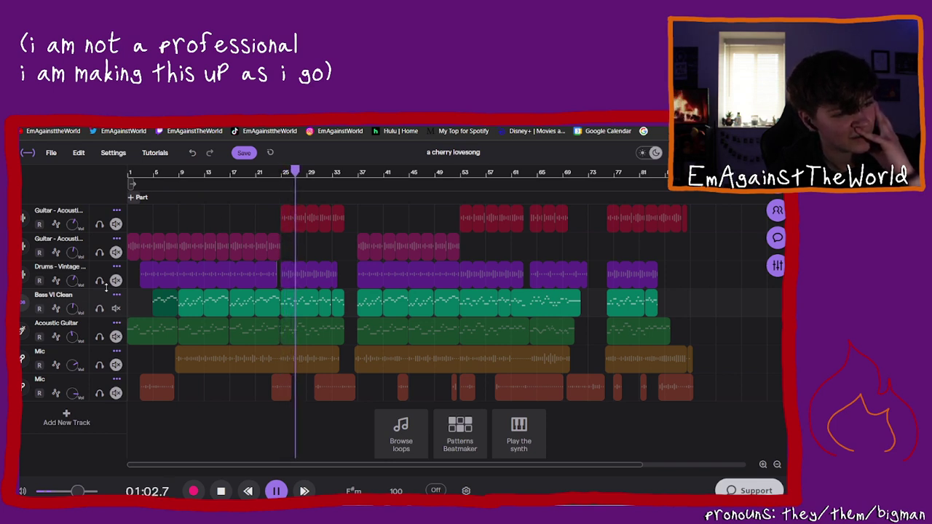
{"action": "left_click", "coordinate": [116, 224]}
{"action": "left_click", "coordinate": [116, 252]}
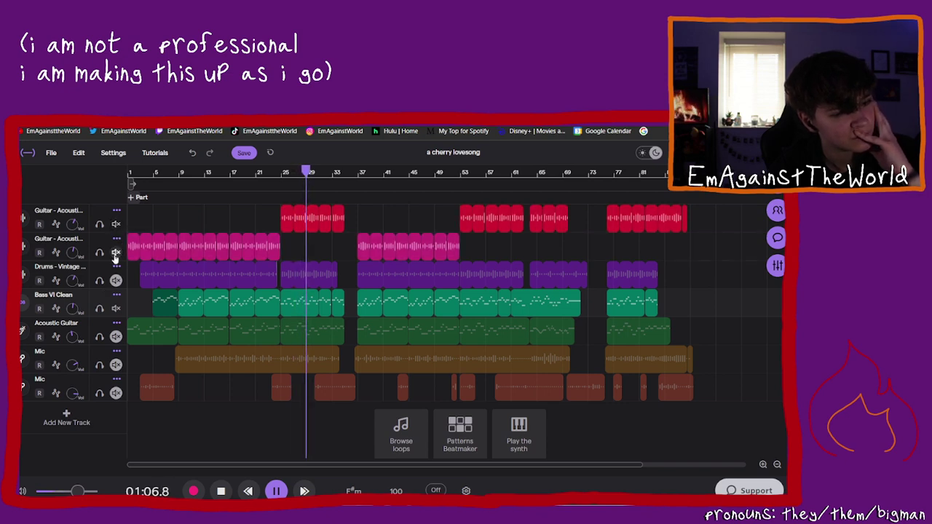
{"action": "left_click", "coordinate": [116, 251]}
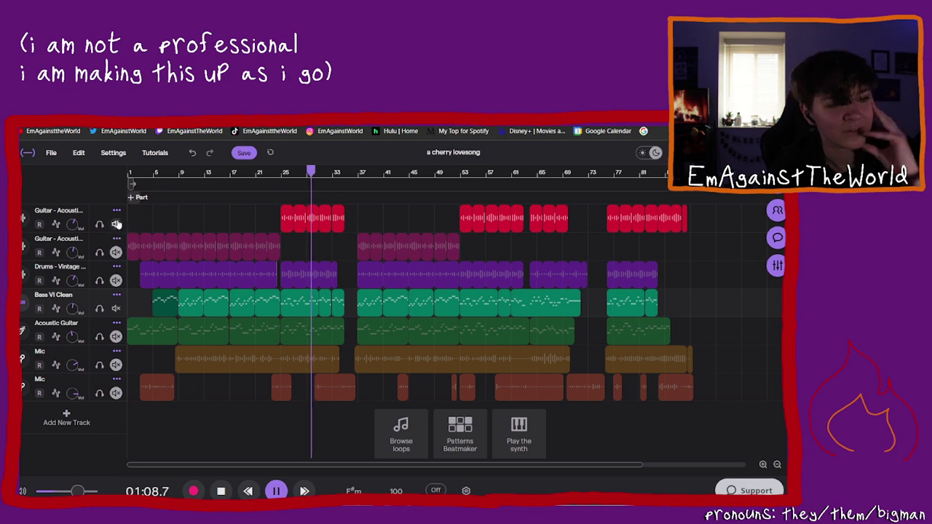
{"action": "left_click", "coordinate": [116, 224]}
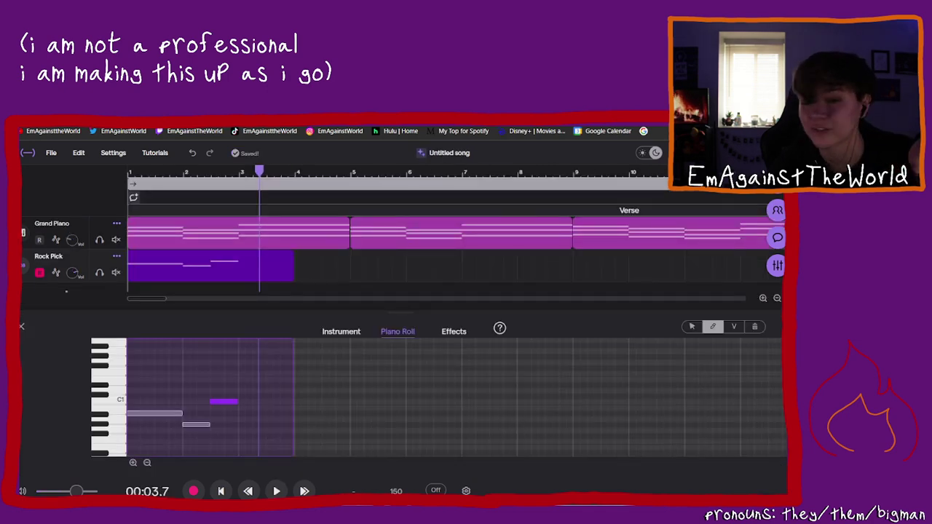
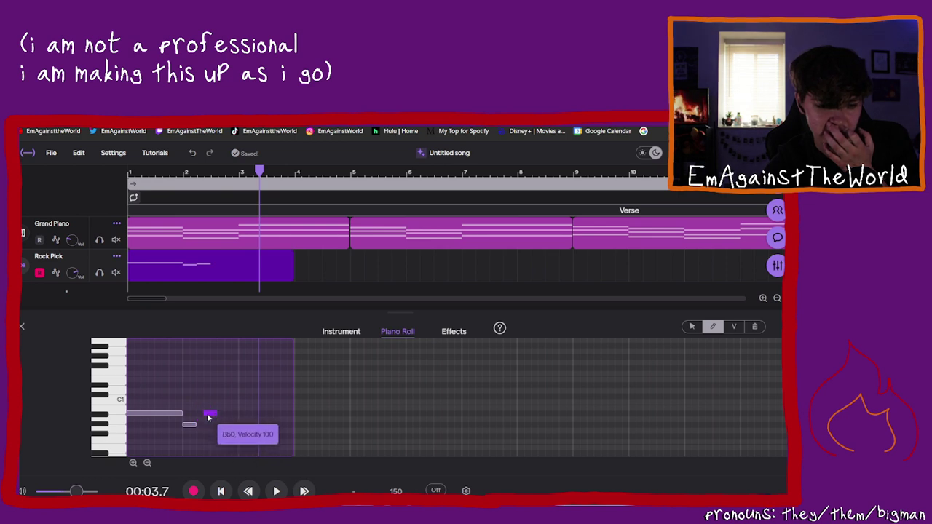
Step: In Untitled song, complete the rising bass run in bar 2 with one-beat C1 and D1 notes
{"action": "left_click", "coordinate": [216, 401]}
{"action": "left_click", "coordinate": [227, 392]}
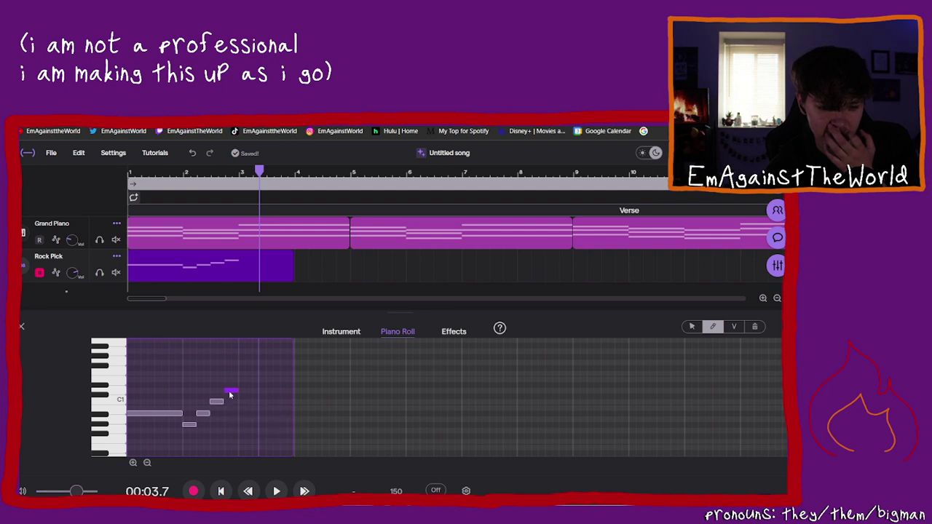
{"action": "left_click_drag", "start_coordinate": [230, 394], "coordinate": [232, 393]}
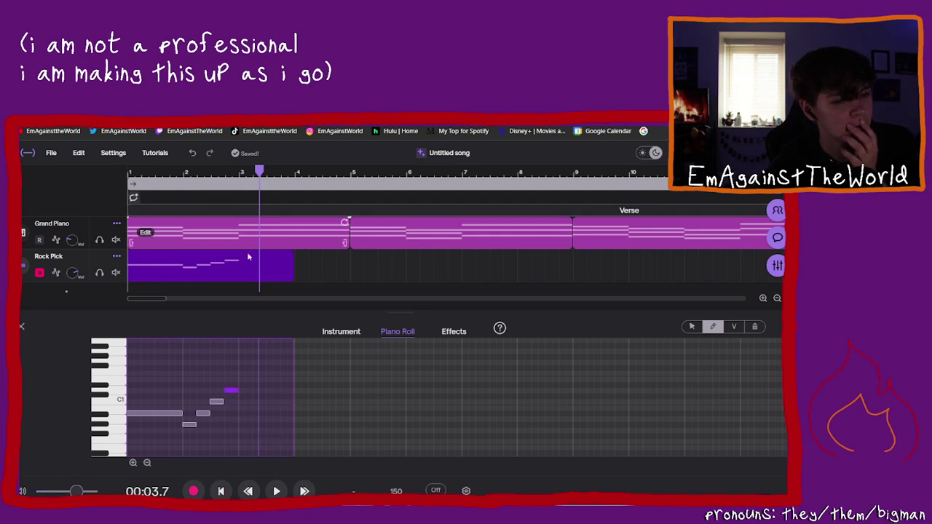
Step: Add an Eb1 bass note filling exactly bar 3 and remove the extra note following it
{"action": "left_click", "coordinate": [238, 181]}
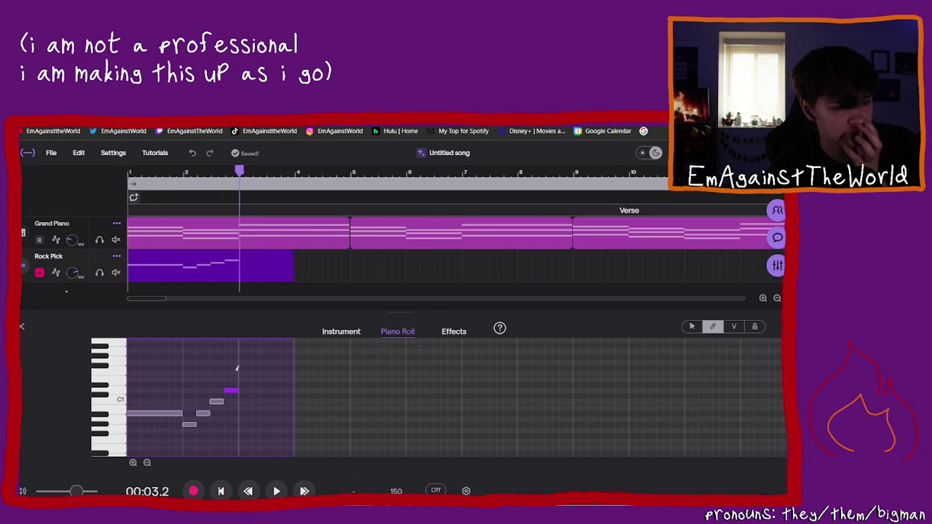
{"action": "left_click", "coordinate": [244, 414]}
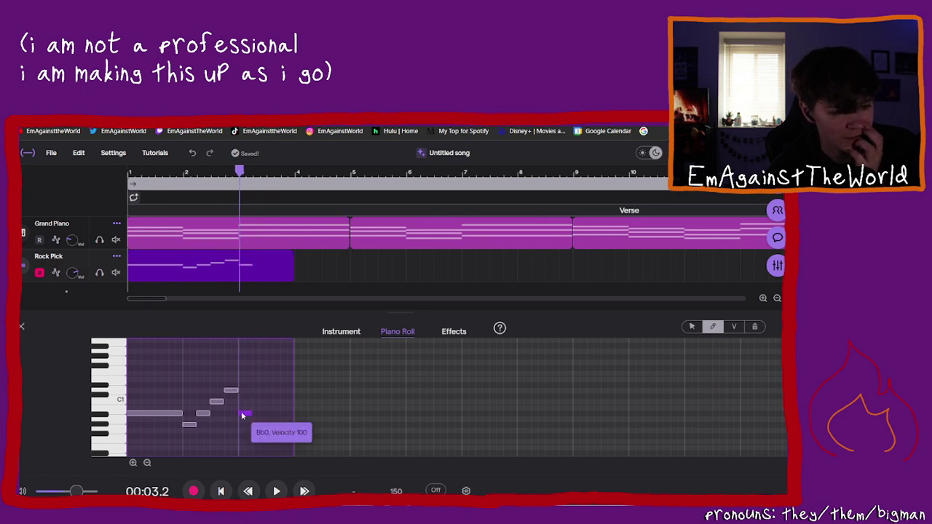
{"action": "left_click_drag", "start_coordinate": [243, 416], "coordinate": [301, 385]}
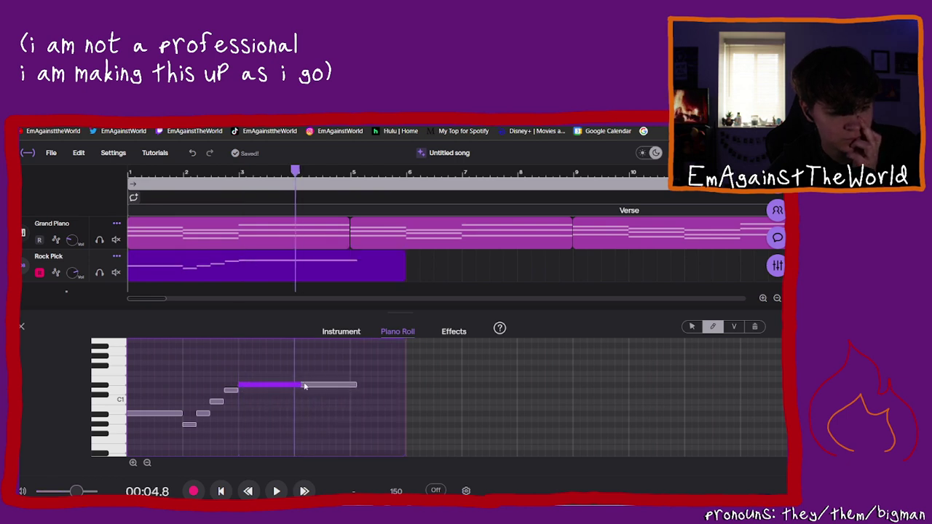
{"action": "left_click", "coordinate": [316, 386]}
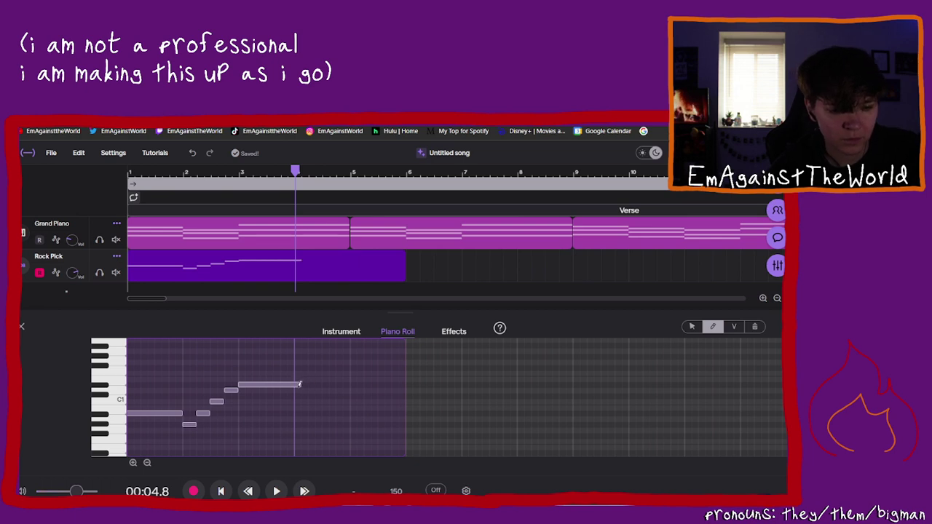
{"action": "left_click_drag", "start_coordinate": [299, 385], "coordinate": [294, 385]}
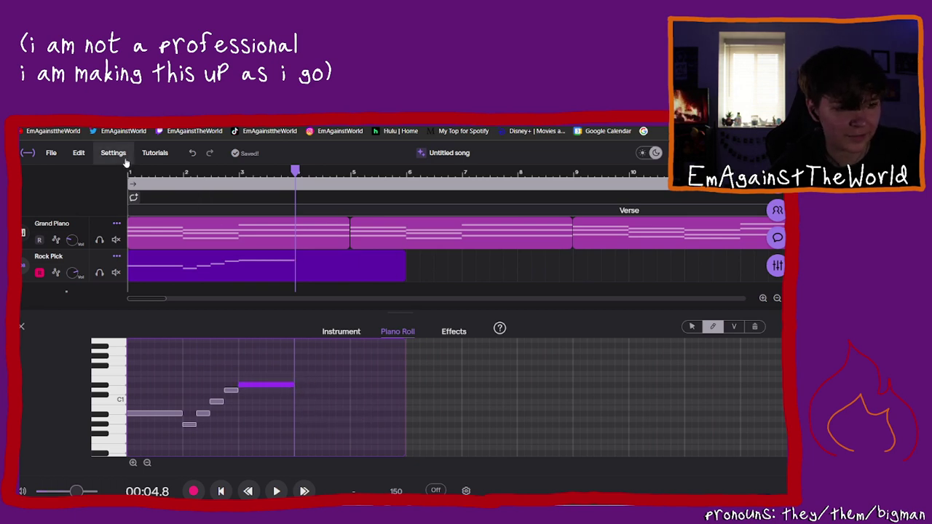
Step: Play the song from the start through bar 4 to check the rising bass line
{"action": "left_click", "coordinate": [128, 175]}
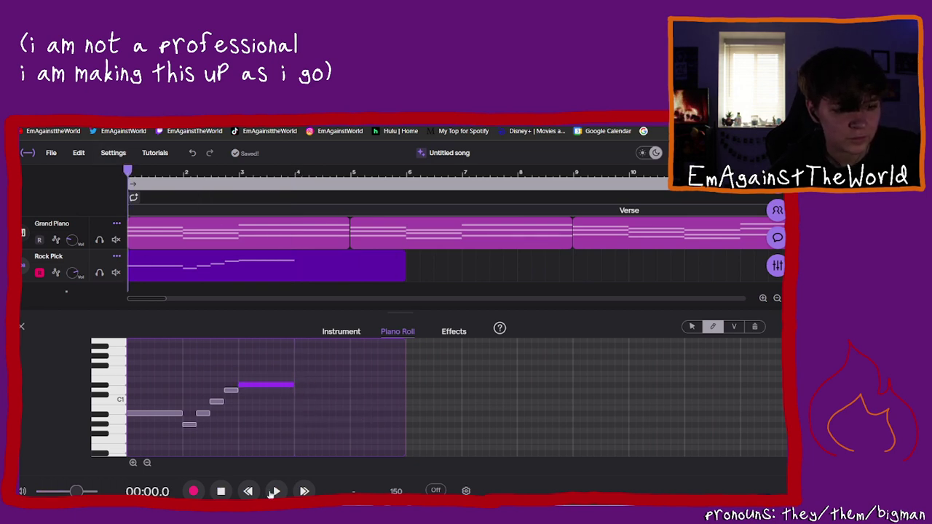
{"action": "left_click", "coordinate": [276, 492]}
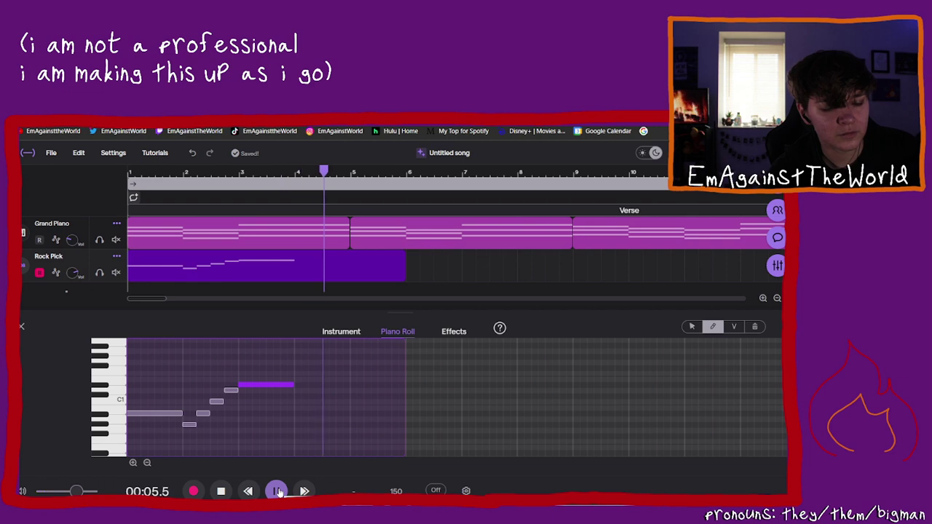
{"action": "left_click", "coordinate": [277, 491]}
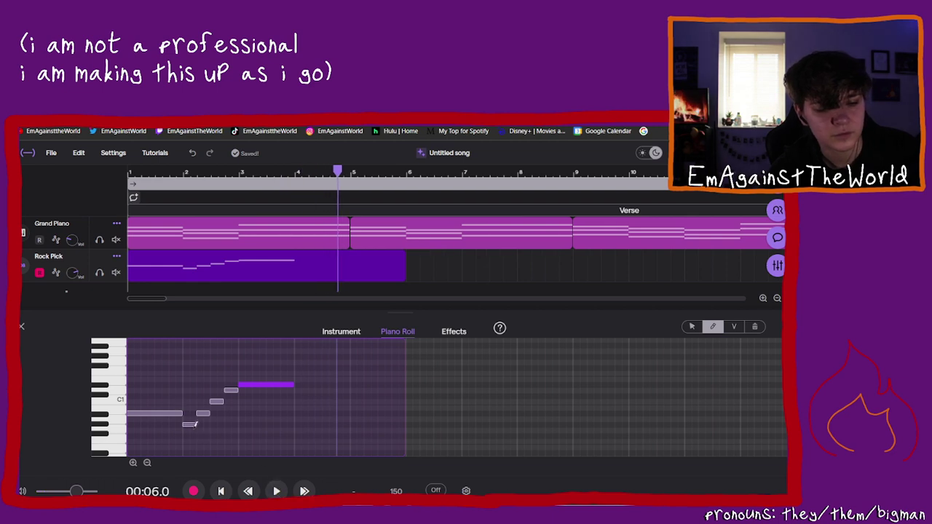
Step: Compress the rising Ab0–D1 run into half-beat notes in the first half of bar 2 and replay from the start
{"action": "left_click_drag", "start_coordinate": [196, 424], "coordinate": [210, 389]}
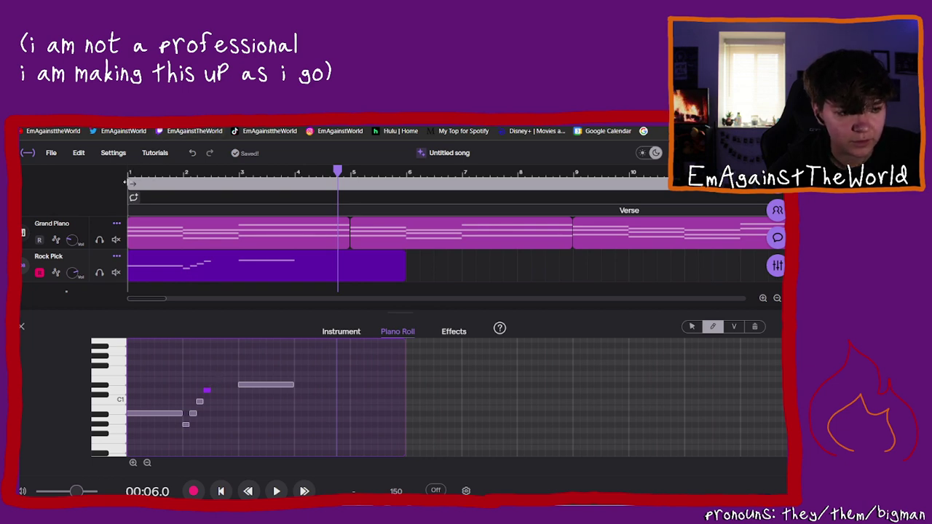
{"action": "left_click", "coordinate": [130, 177]}
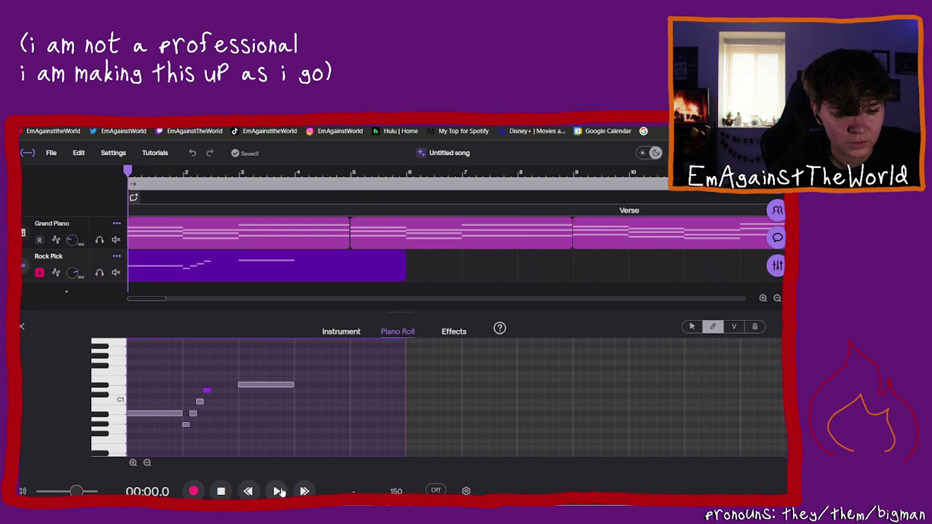
{"action": "left_click", "coordinate": [277, 491]}
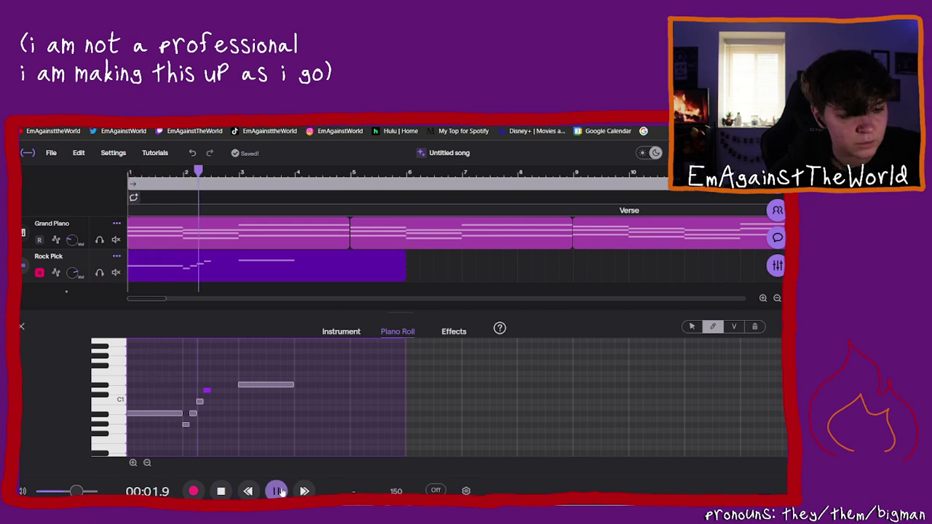
{"action": "left_click", "coordinate": [278, 490]}
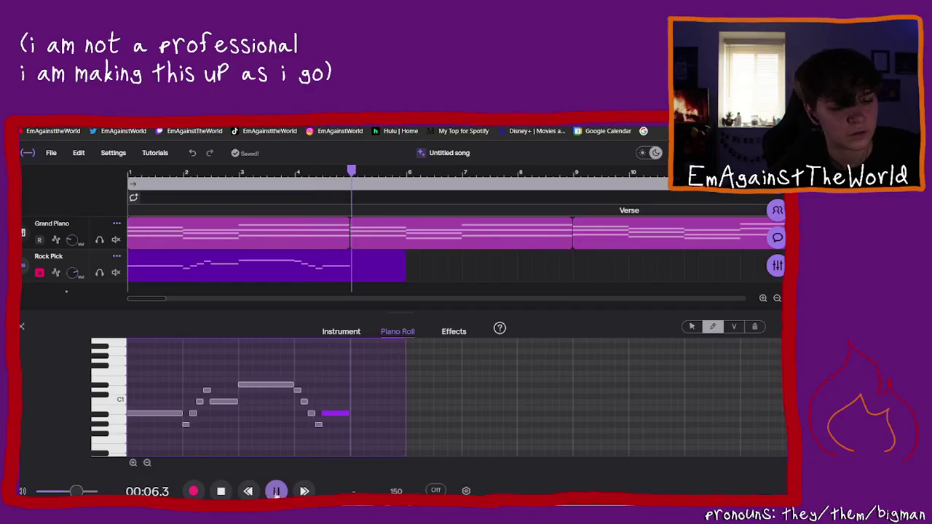
Step: Stop playback, trim the Rock Pick clip to end after bar 4, and paste a copy of it into bars 5 to 8
{"action": "left_click", "coordinate": [276, 492]}
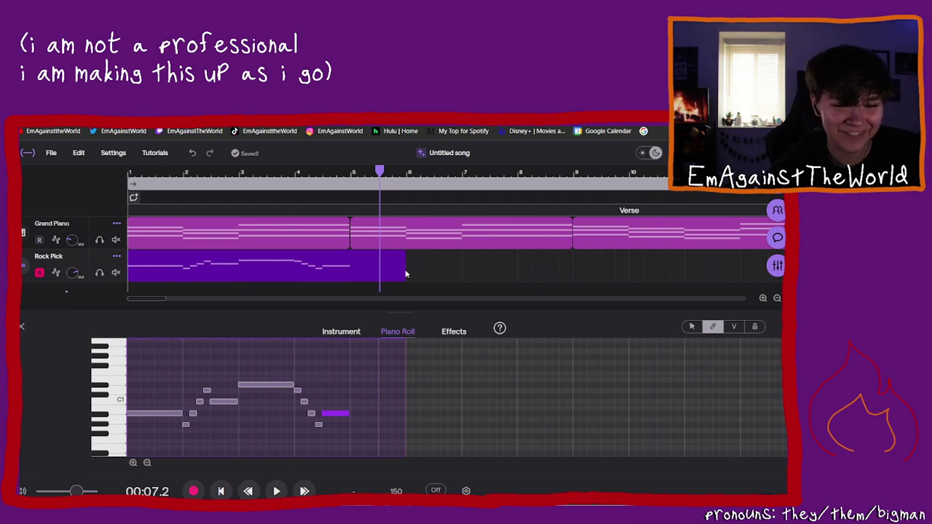
{"action": "left_click_drag", "start_coordinate": [404, 275], "coordinate": [348, 277]}
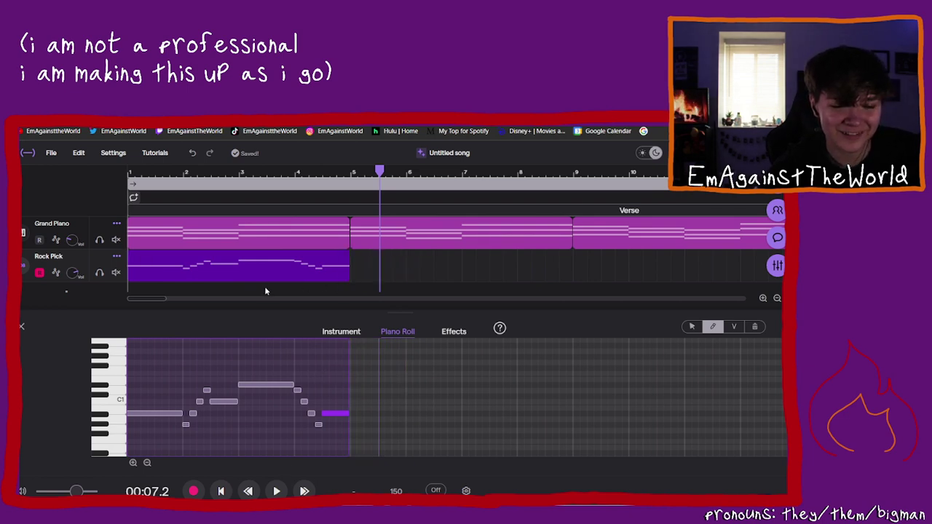
{"action": "left_click", "coordinate": [349, 171]}
{"action": "key", "text": "ctrl+v"}
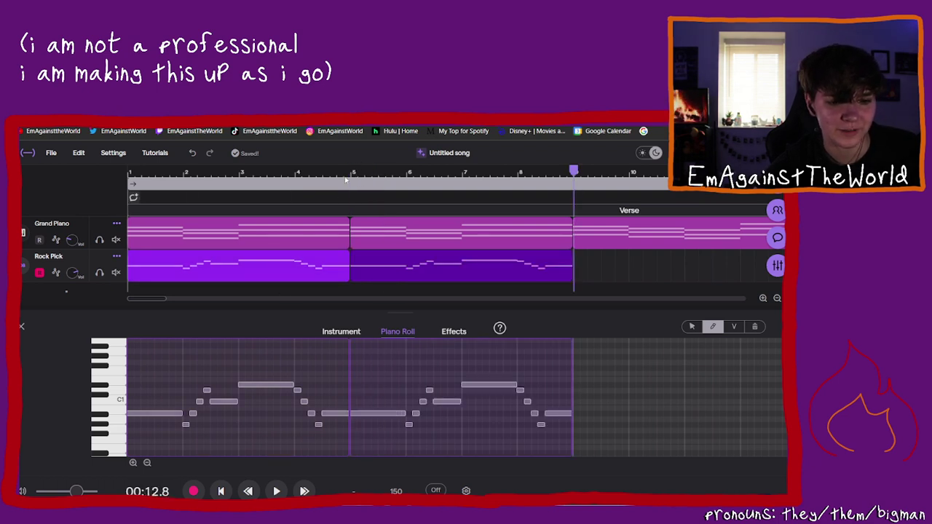
Step: Play both Rock Pick clips from the start of the song and pause at the beginning of bar 9
{"action": "left_click", "coordinate": [343, 173]}
{"action": "key", "text": "Return"}
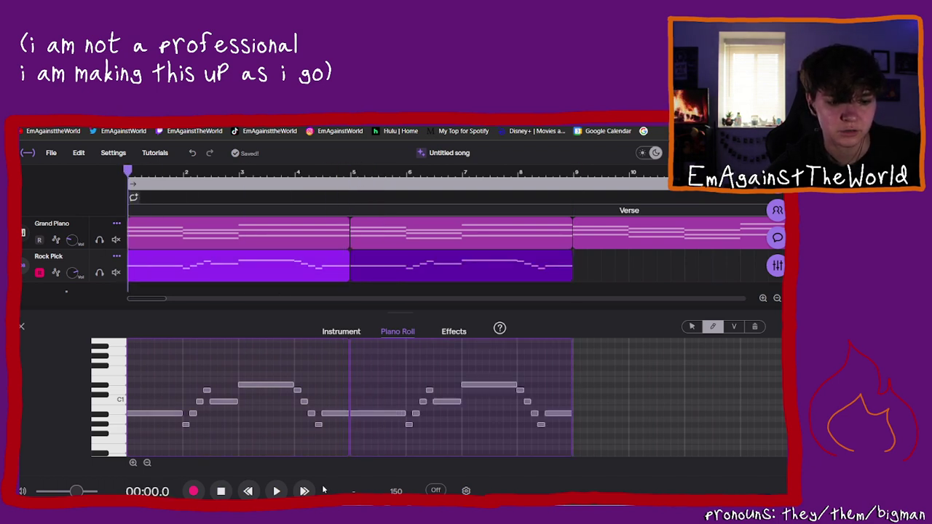
{"action": "key", "text": "space"}
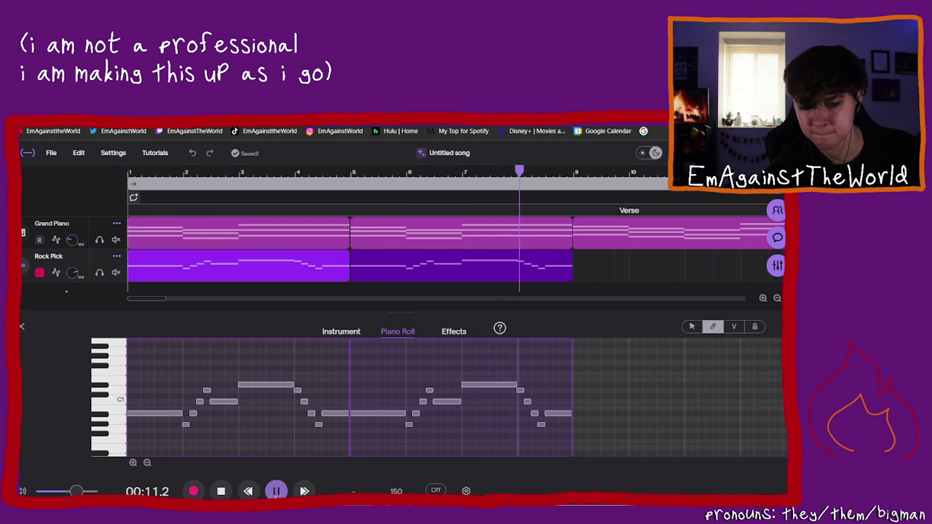
{"action": "key", "text": "space"}
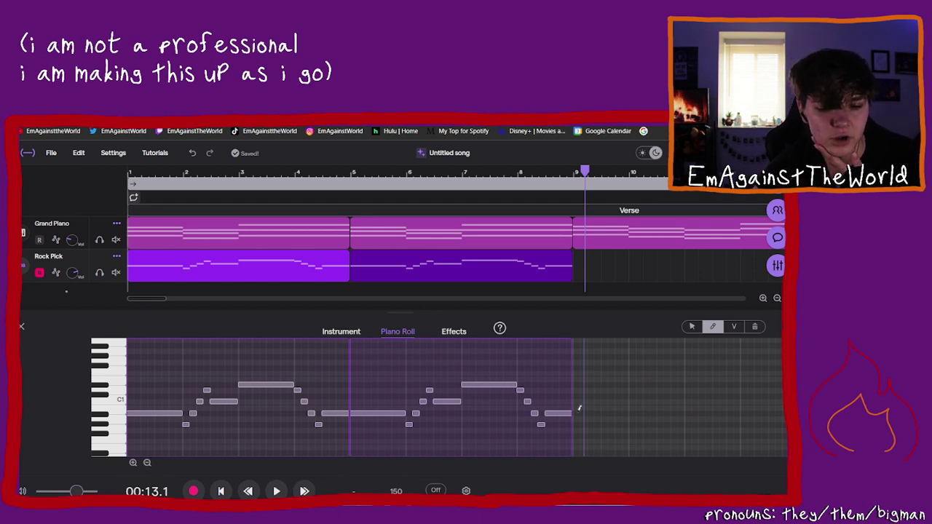
Step: Place a duplicate of the Rock Pick clip in bars 9 to 12 under the Verse and play it from bar 9
{"action": "mouse_move", "coordinate": [584, 174]}
{"action": "left_mouse_down"}
{"action": "mouse_move", "coordinate": [557, 178]}
{"action": "mouse_move", "coordinate": [571, 180]}
{"action": "left_mouse_up"}
{"action": "key", "text": "ctrl+d"}
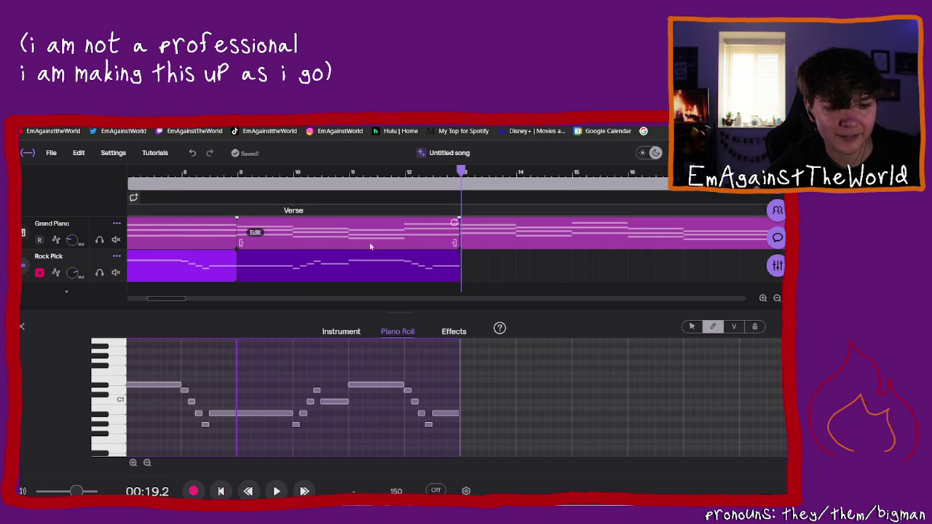
{"action": "left_click", "coordinate": [252, 232]}
{"action": "left_click", "coordinate": [377, 171]}
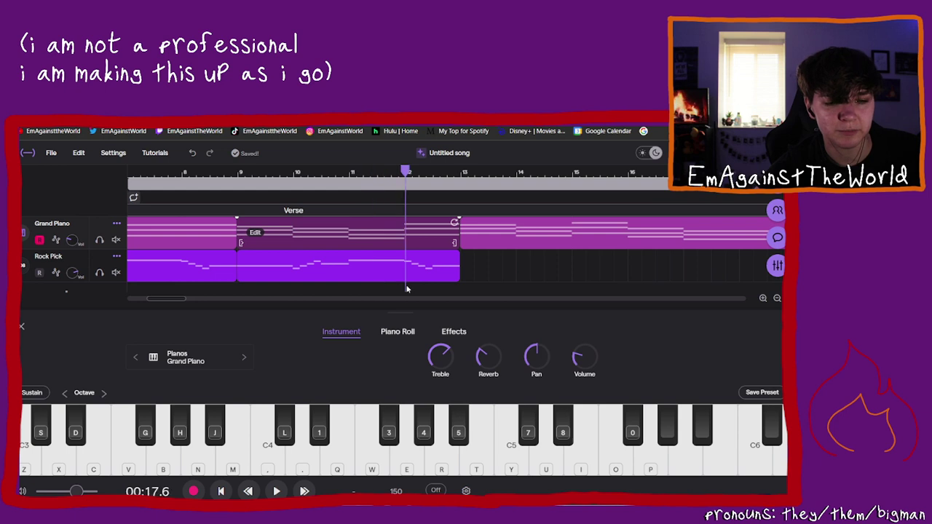
{"action": "left_click", "coordinate": [365, 277]}
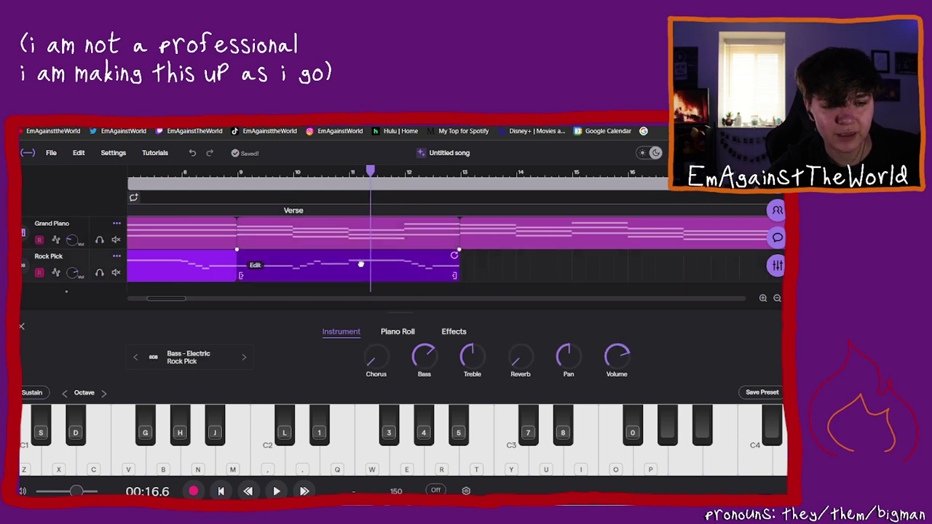
{"action": "left_click_drag", "start_coordinate": [370, 172], "coordinate": [238, 172]}
{"action": "key", "text": "space"}
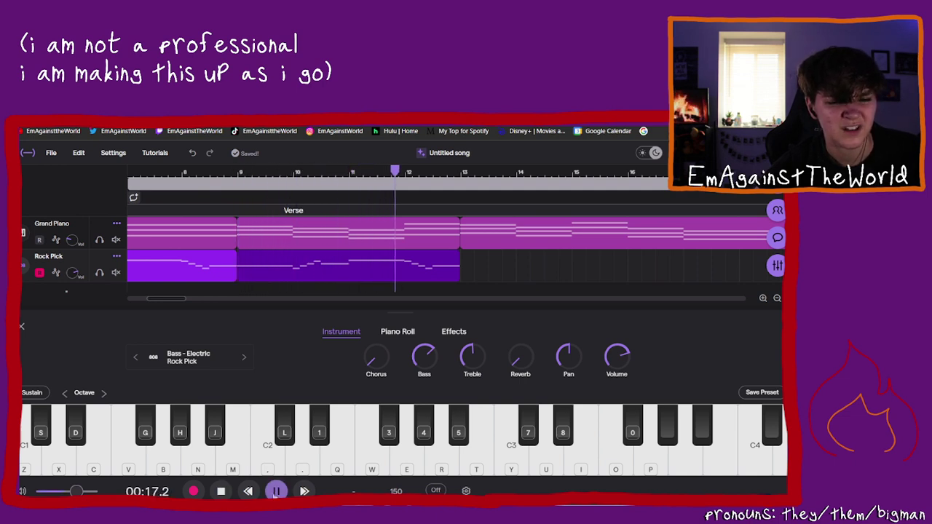
{"action": "left_click", "coordinate": [276, 492]}
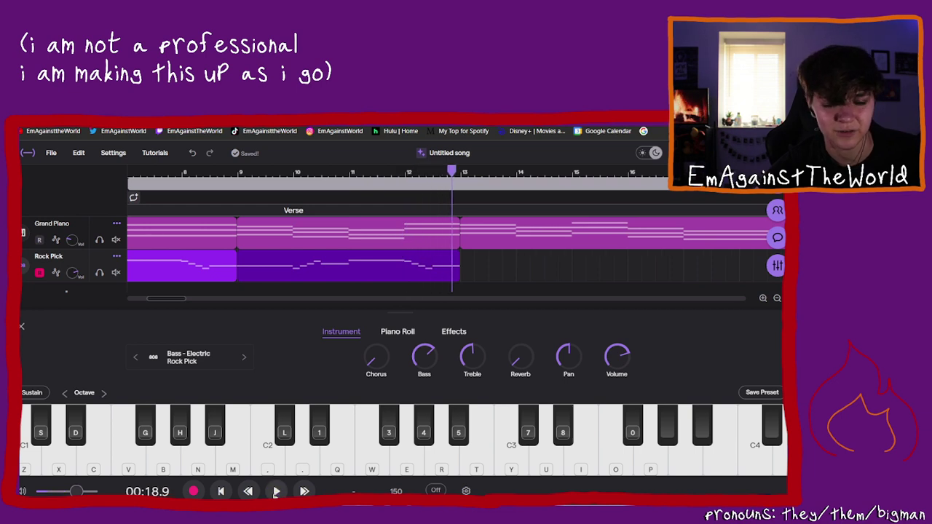
{"action": "mouse_move", "coordinate": [306, 280]}
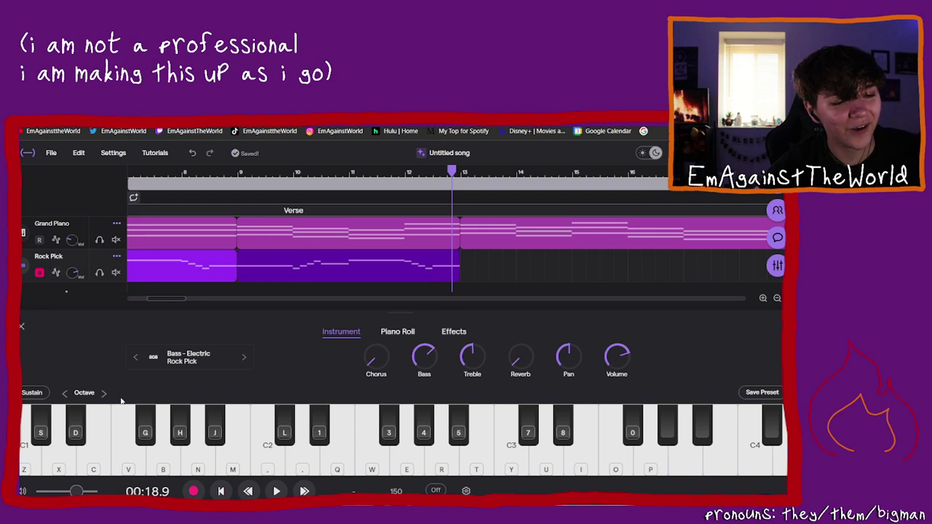
Step: Try the one-bar Rock Pick note in bar 11 at G0 and at D1 in the piano roll
{"action": "left_click", "coordinate": [402, 336]}
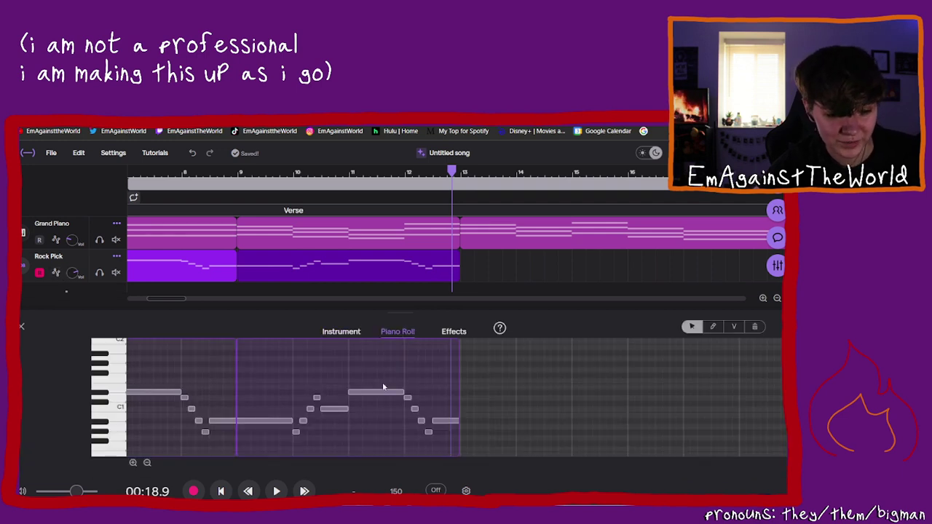
{"action": "left_click_drag", "start_coordinate": [379, 397], "coordinate": [377, 442]}
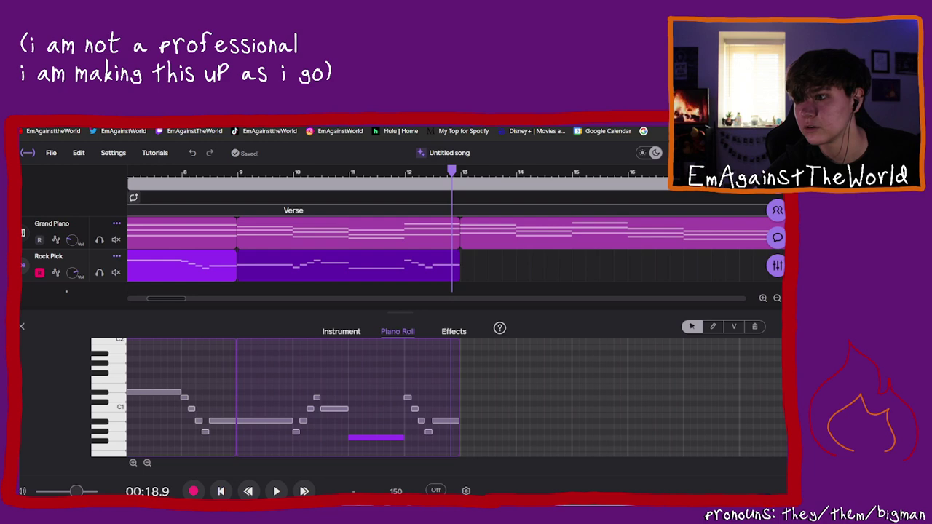
{"action": "key", "text": "alt+Tab"}
{"action": "key", "text": "alt+Tab"}
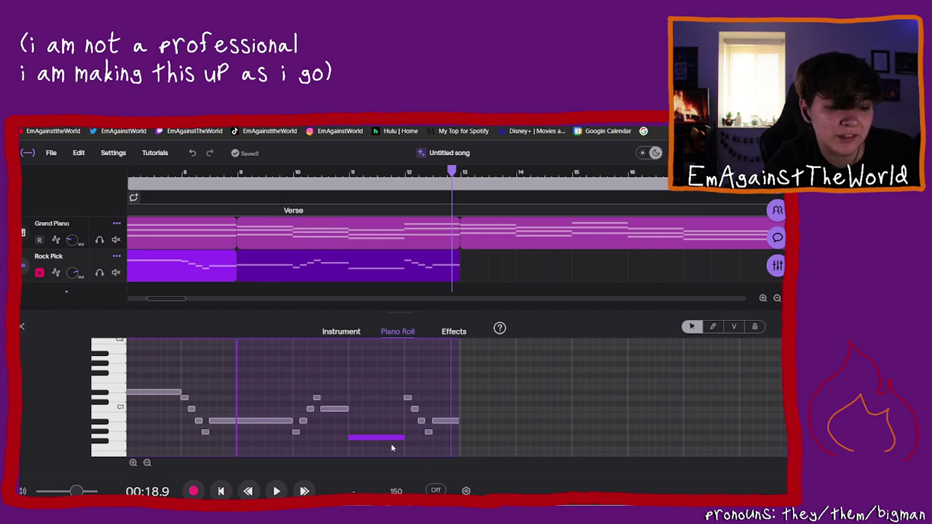
{"action": "left_click", "coordinate": [328, 410]}
{"action": "left_click_drag", "start_coordinate": [359, 439], "coordinate": [408, 396]}
Step: Rework the bar 12 bass run into short C1 and Bb0 notes followed by a longer Eb1 note filling the bar
{"action": "left_click", "coordinate": [407, 399]}
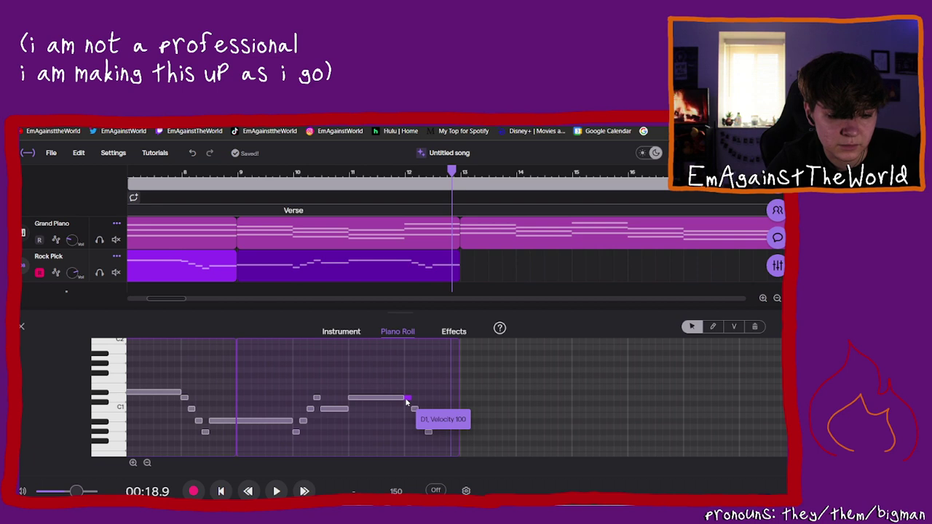
{"action": "left_click_drag", "start_coordinate": [405, 399], "coordinate": [423, 423]}
{"action": "key", "text": "ctrl+z"}
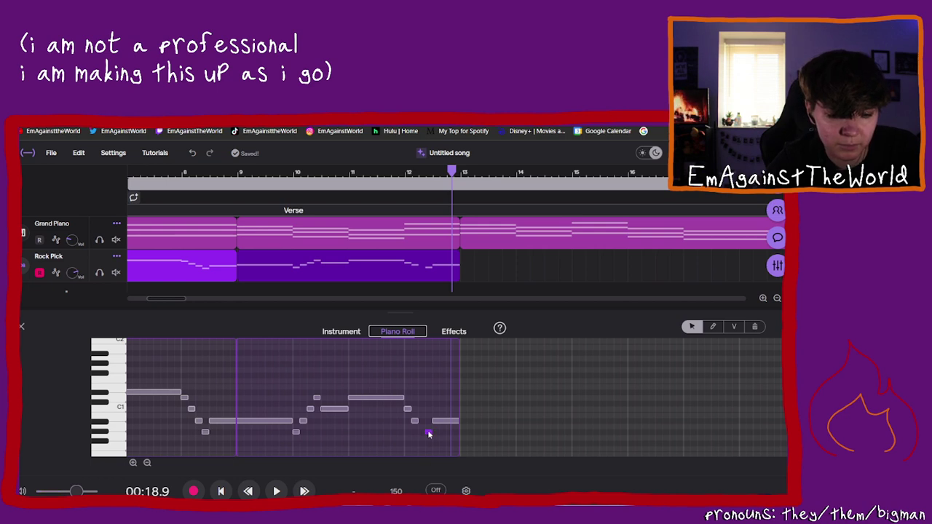
{"action": "left_click", "coordinate": [436, 421]}
{"action": "left_click_drag", "start_coordinate": [435, 423], "coordinate": [459, 394]}
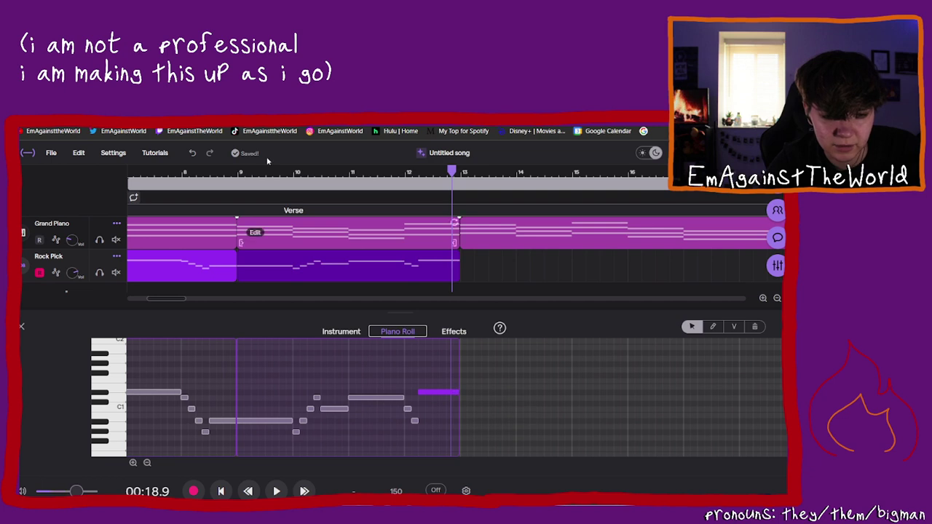
Step: Play the Verse bass line from bar 9 and pause near the end of bar 12
{"action": "left_click", "coordinate": [238, 172]}
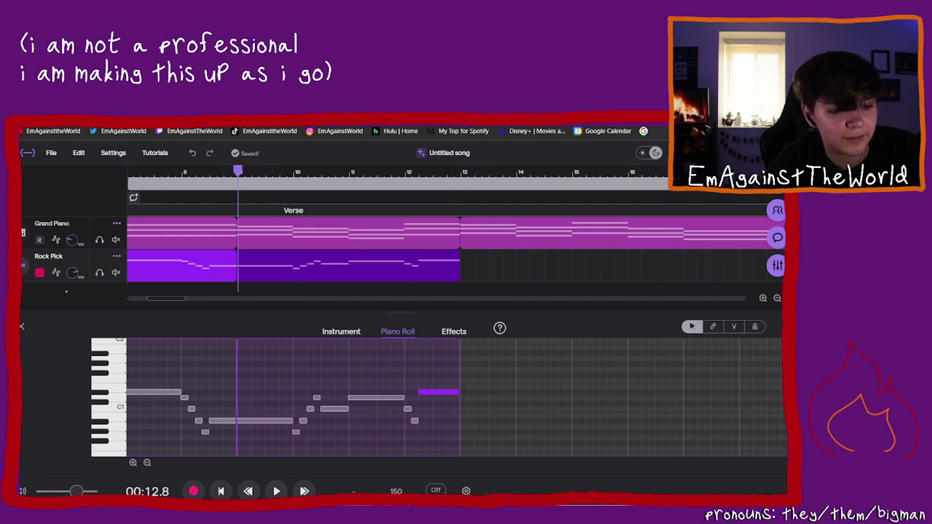
{"action": "left_click", "coordinate": [279, 492]}
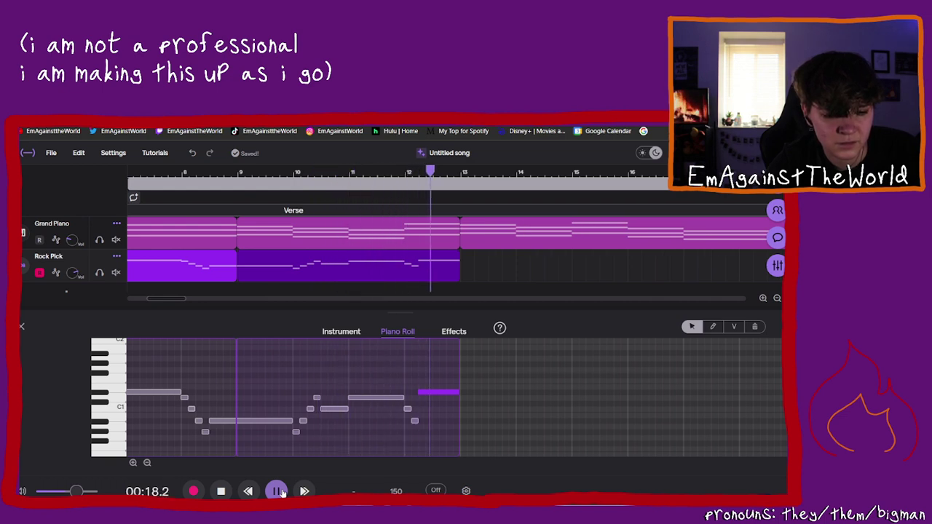
{"action": "left_click", "coordinate": [279, 491]}
Step: Raise the one-bar bass note in bar 11 to F1 and replay from just before that bar
{"action": "left_click", "coordinate": [386, 399]}
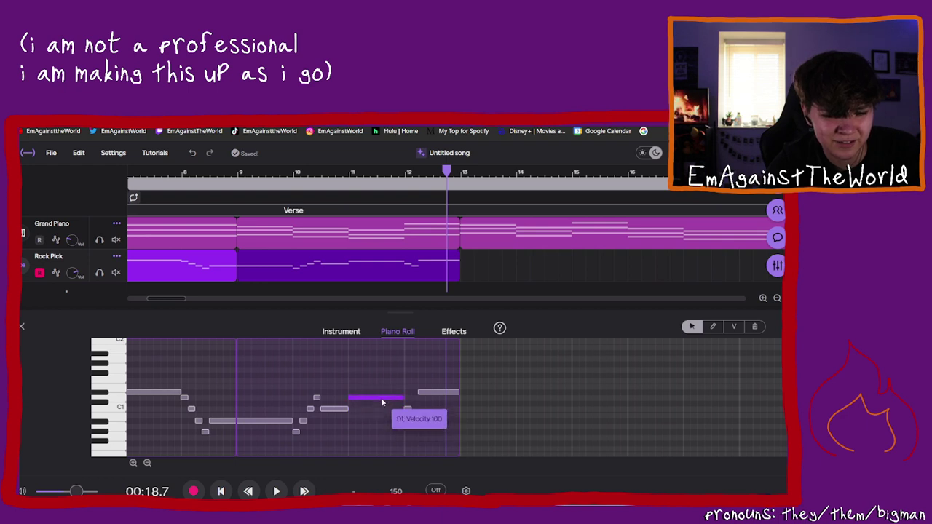
{"action": "left_click_drag", "start_coordinate": [381, 402], "coordinate": [385, 380]}
{"action": "left_click", "coordinate": [341, 172]}
{"action": "left_click", "coordinate": [276, 491]}
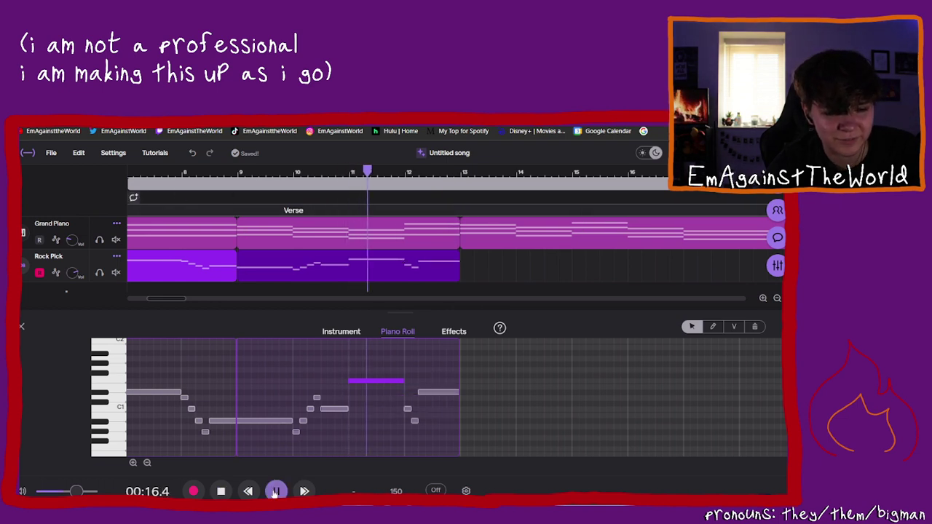
{"action": "left_click", "coordinate": [276, 492]}
Step: Lower the one-bar bass note in bar 11 to Bb0 and replay from just before that bar
{"action": "left_click_drag", "start_coordinate": [361, 381], "coordinate": [362, 425]}
{"action": "left_click", "coordinate": [350, 171]}
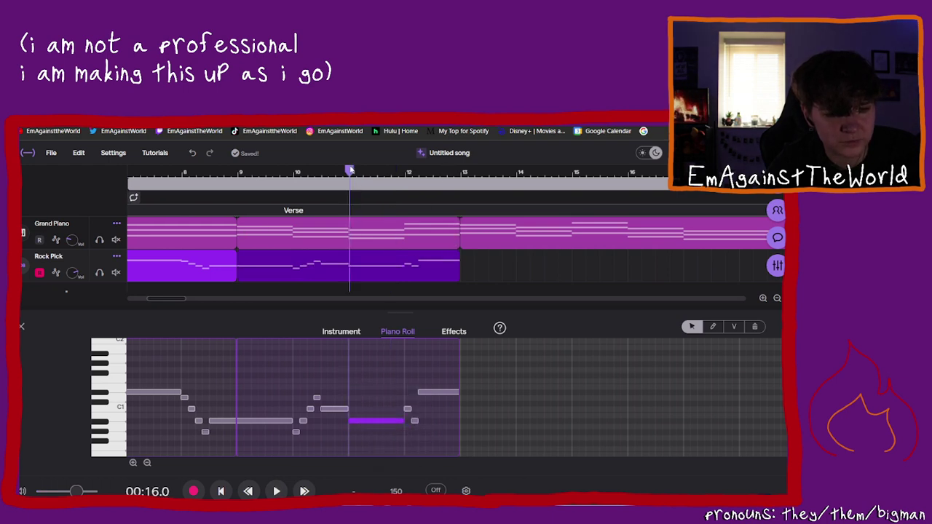
{"action": "left_click_drag", "start_coordinate": [348, 169], "coordinate": [336, 170]}
{"action": "left_click", "coordinate": [279, 492]}
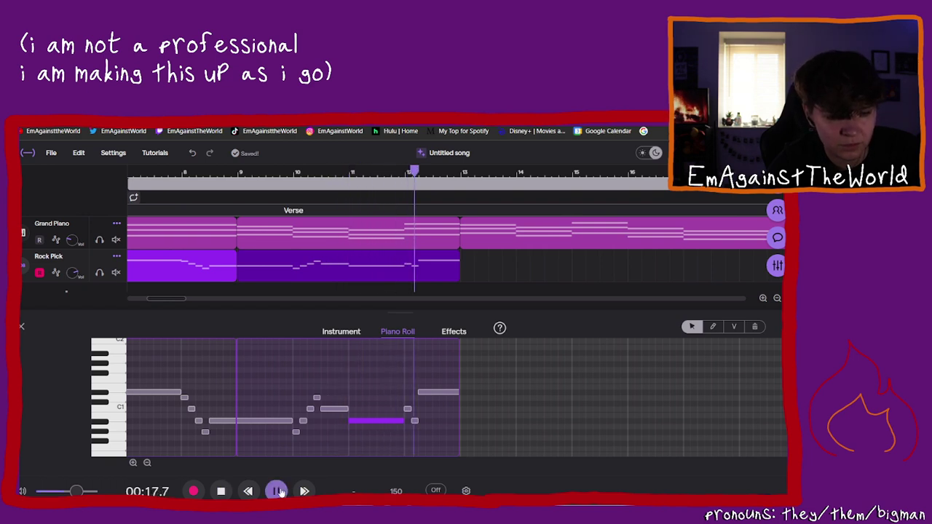
{"action": "left_click", "coordinate": [249, 179]}
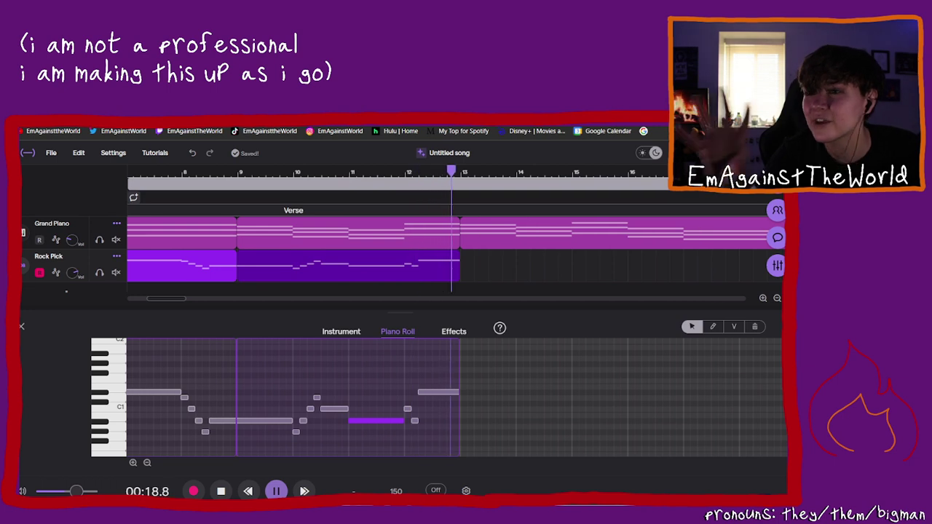
{"action": "left_click", "coordinate": [276, 491]}
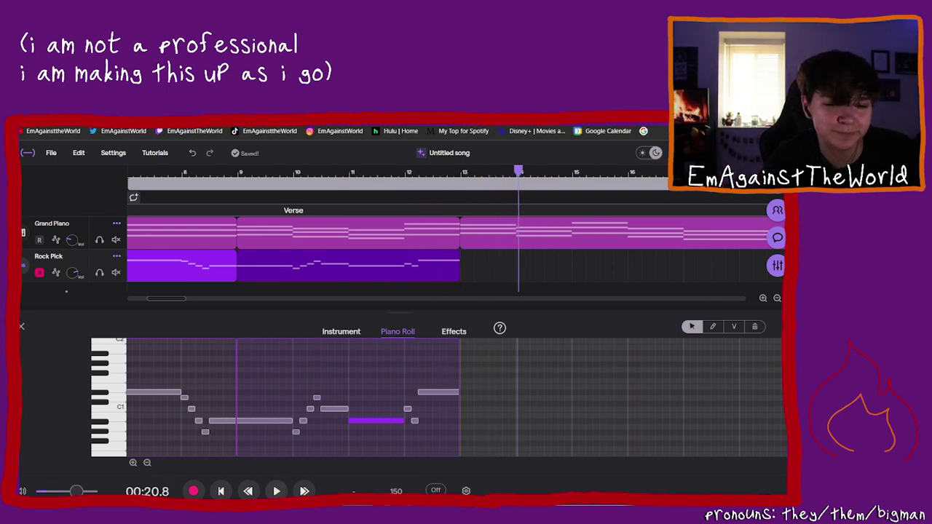
Step: Examine the pitches of the three Grand Piano chord notes in bar 11 of the Verse
{"action": "left_click", "coordinate": [362, 233]}
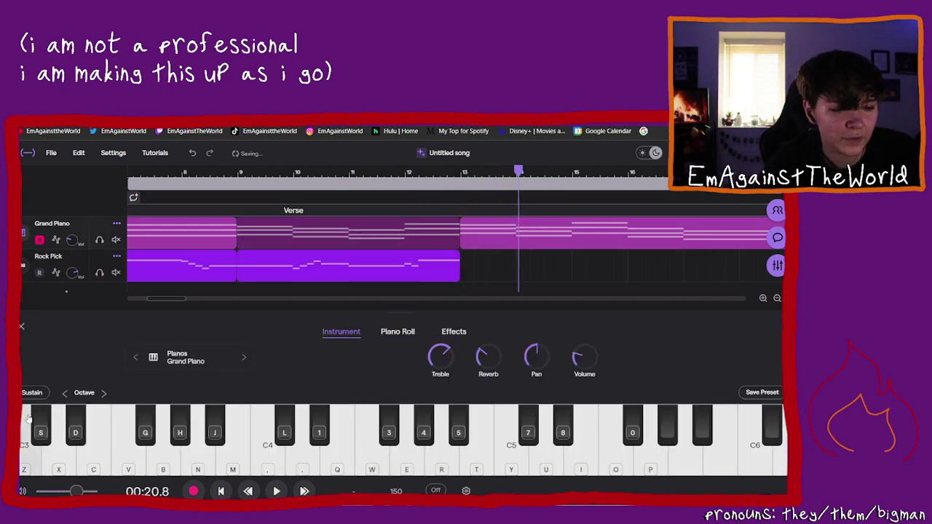
{"action": "left_click", "coordinate": [413, 332]}
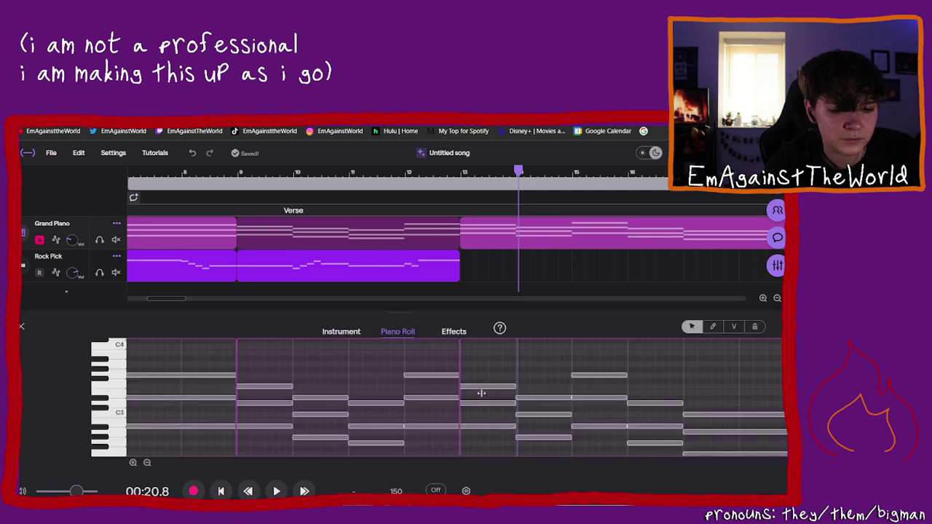
{"action": "left_click_drag", "start_coordinate": [369, 405], "coordinate": [388, 441]}
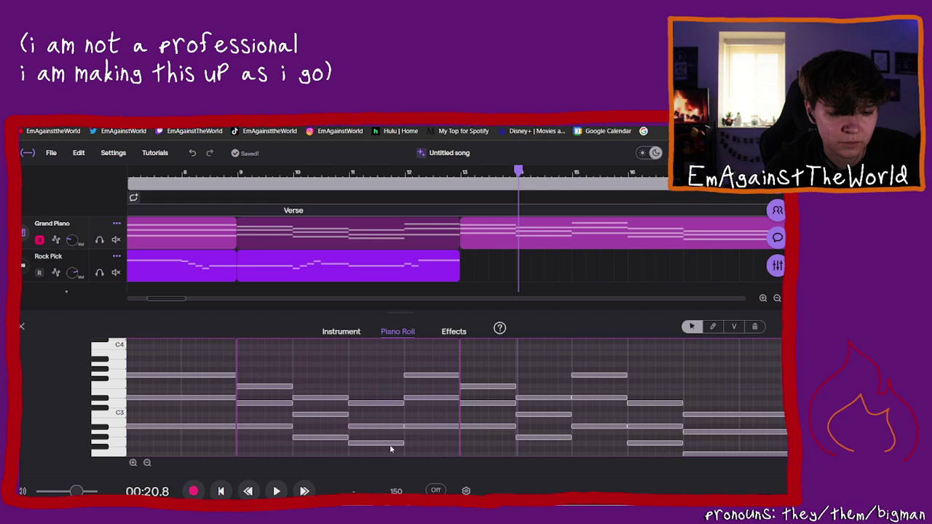
{"action": "left_click", "coordinate": [388, 443]}
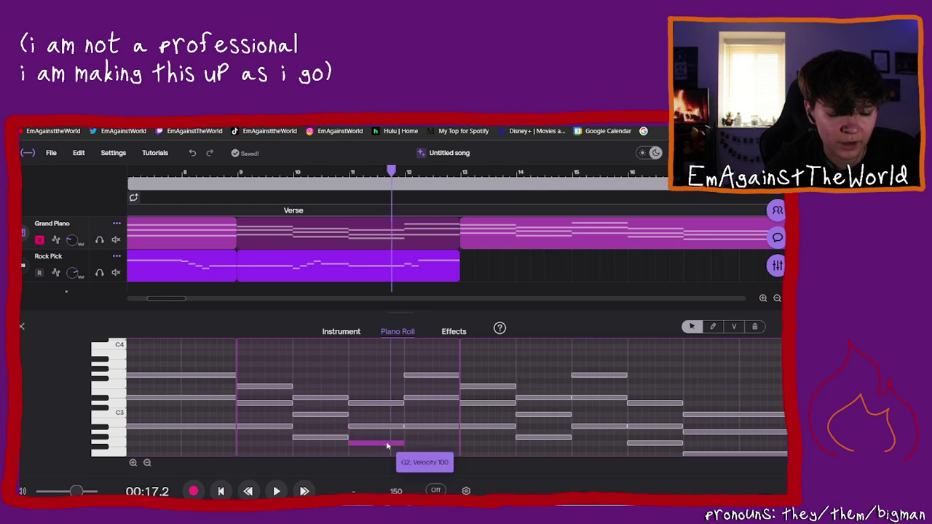
{"action": "left_click", "coordinate": [386, 428]}
{"action": "left_click", "coordinate": [386, 408]}
{"action": "left_click", "coordinate": [386, 405]}
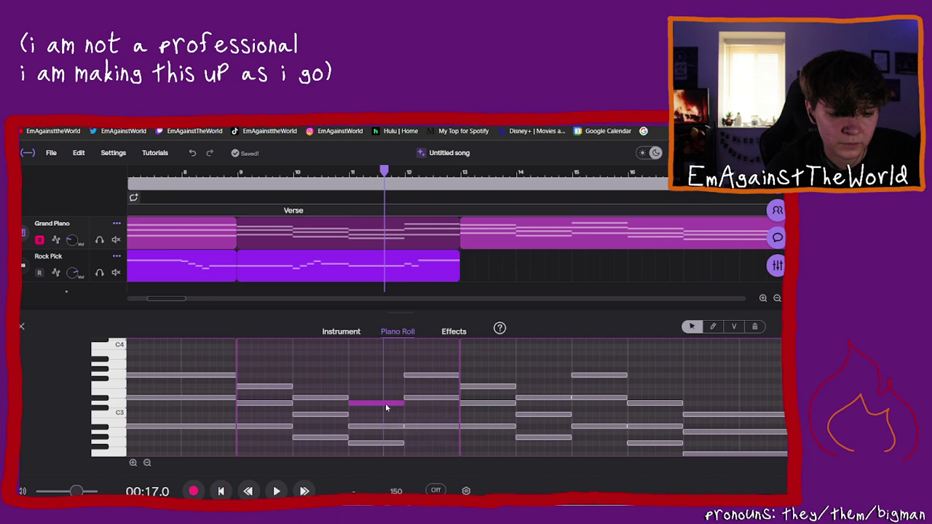
Step: Move the one-bar Rock Pick note in bar 11 down to G0, trying Ab0 as an alternative
{"action": "left_click", "coordinate": [355, 276]}
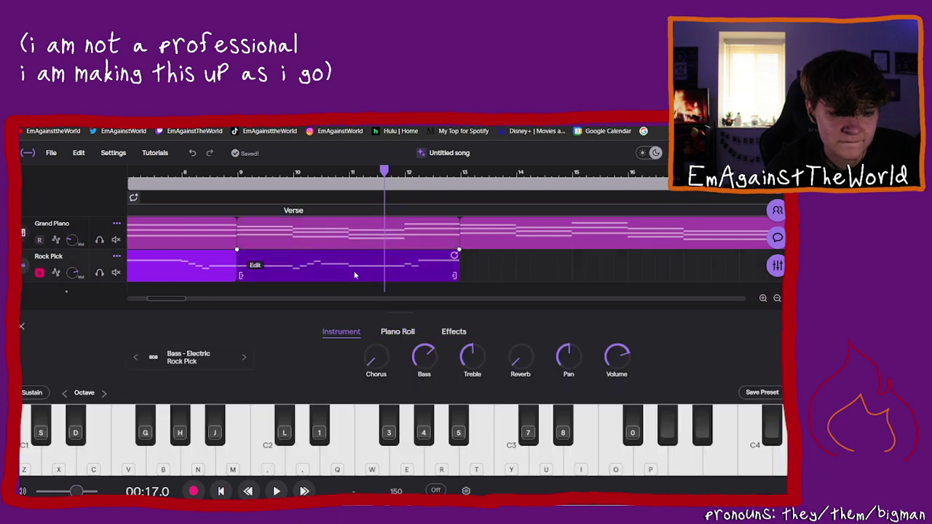
{"action": "left_click", "coordinate": [416, 332]}
{"action": "left_click", "coordinate": [376, 421]}
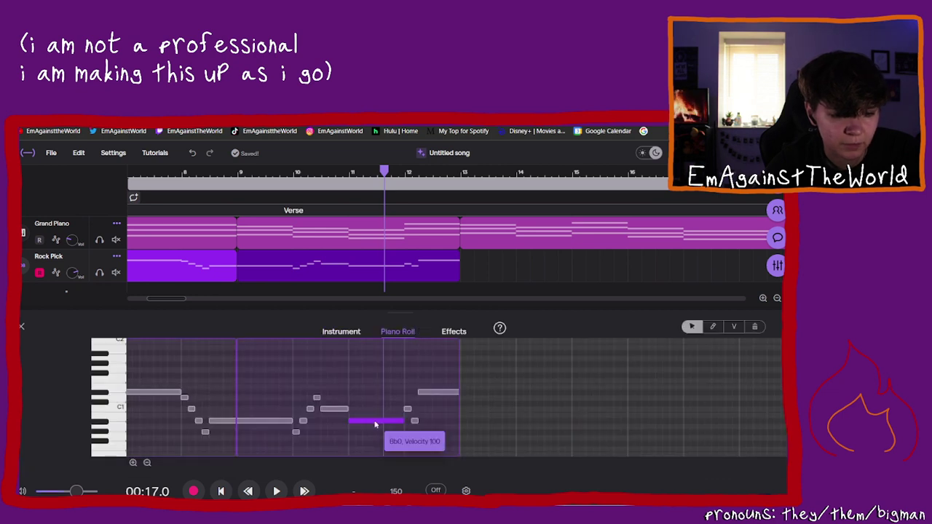
{"action": "left_click_drag", "start_coordinate": [376, 424], "coordinate": [374, 439]}
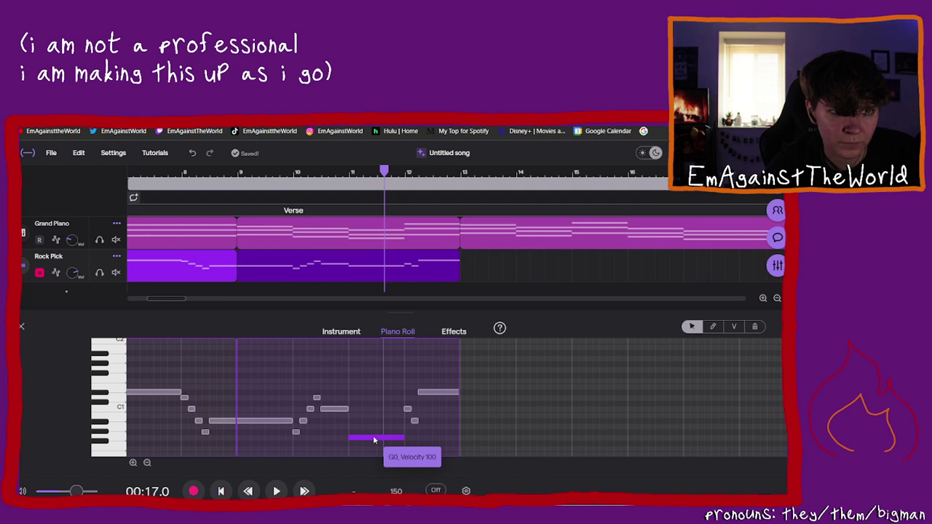
{"action": "left_click_drag", "start_coordinate": [374, 440], "coordinate": [375, 434]}
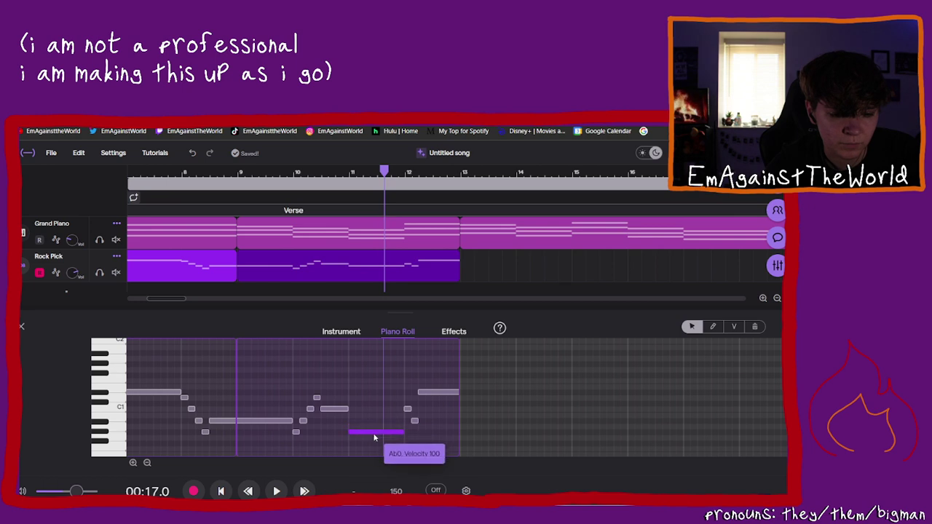
{"action": "left_click_drag", "start_coordinate": [375, 437], "coordinate": [375, 439]}
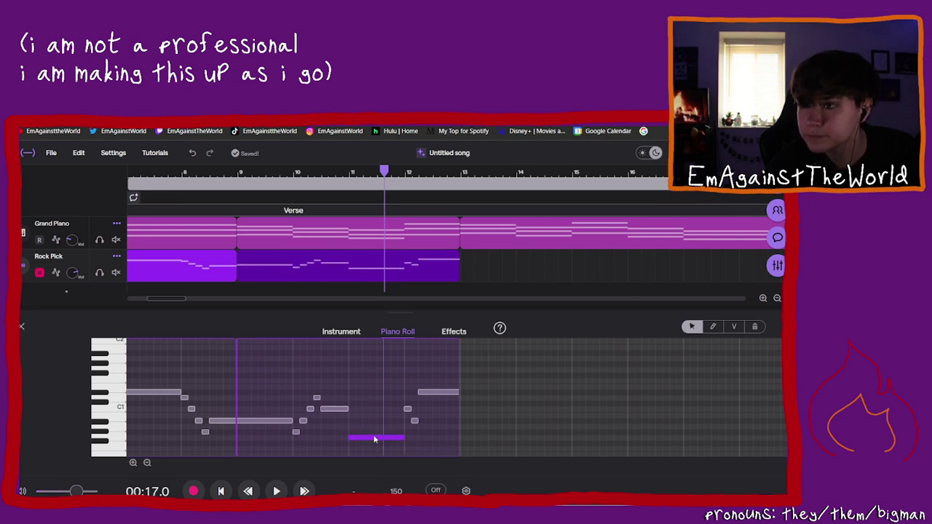
Step: Replay the bass line from mid-bar 10 to the end of bar 12 and lower its final long note to Ab0
{"action": "left_click", "coordinate": [322, 185]}
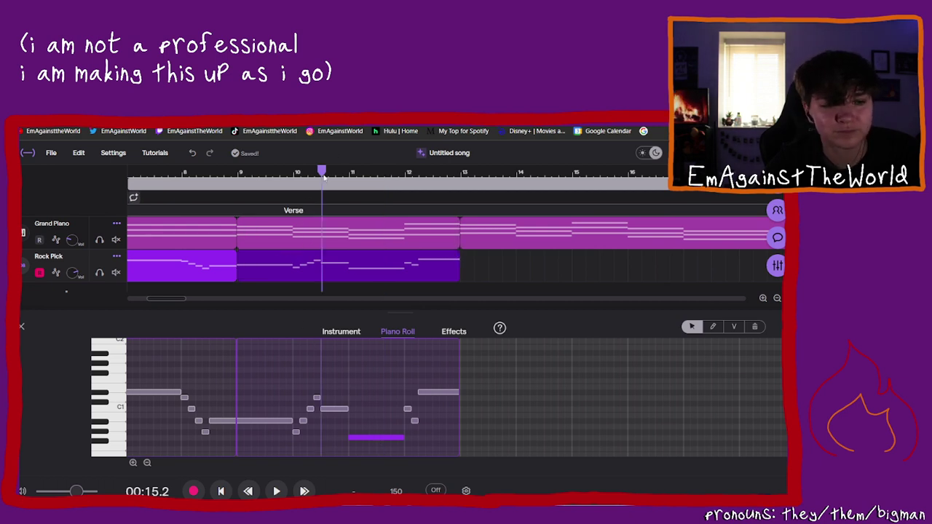
{"action": "left_click", "coordinate": [276, 492]}
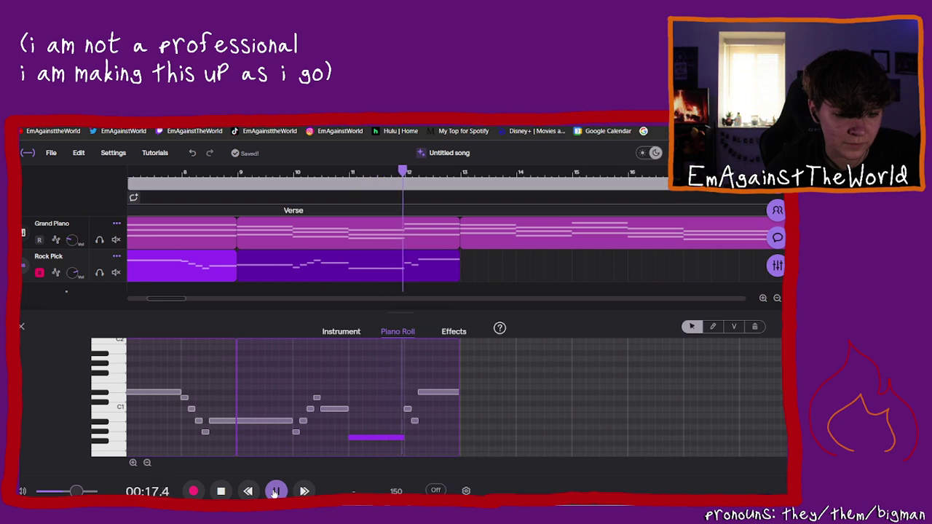
{"action": "left_click", "coordinate": [275, 492]}
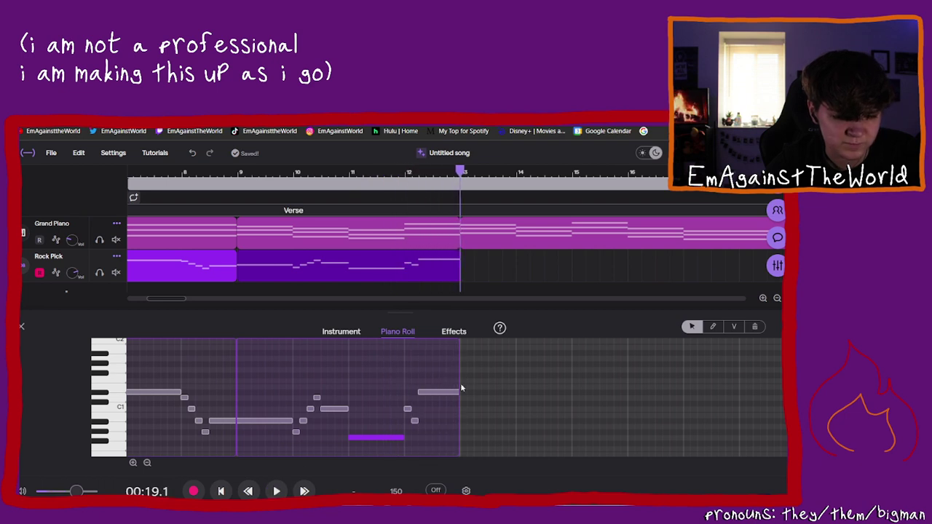
{"action": "left_click", "coordinate": [444, 398]}
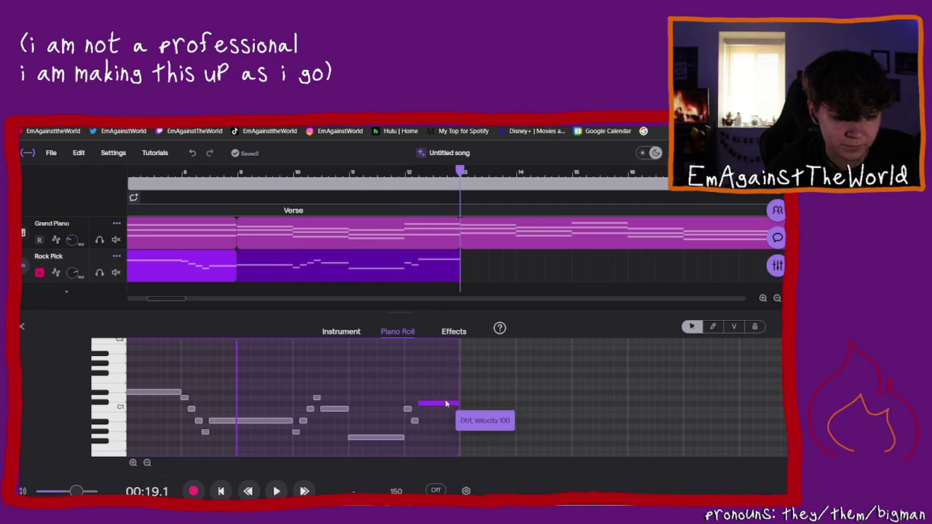
{"action": "left_click_drag", "start_coordinate": [445, 400], "coordinate": [446, 433]}
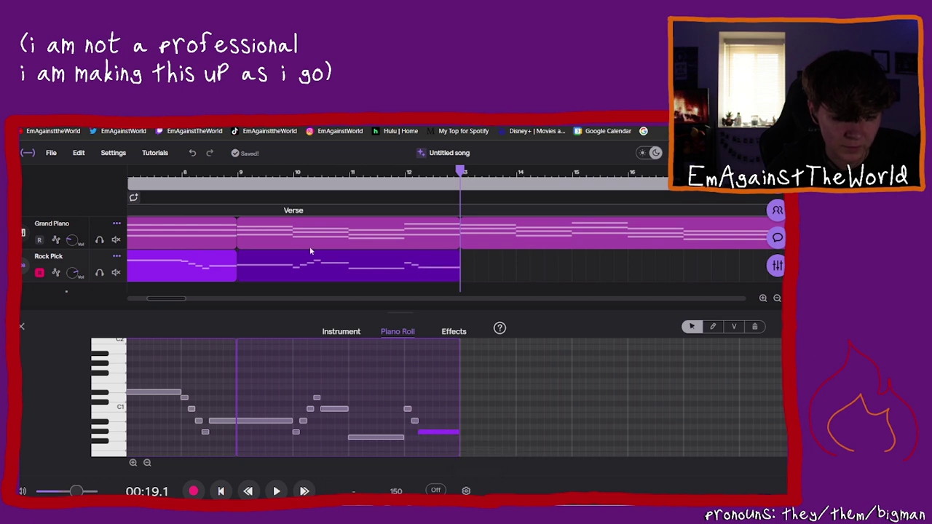
Step: Replay the Verse bass line from bar 9 and try the final long note in bar 12 at F0
{"action": "left_click", "coordinate": [237, 175]}
{"action": "left_click", "coordinate": [277, 490]}
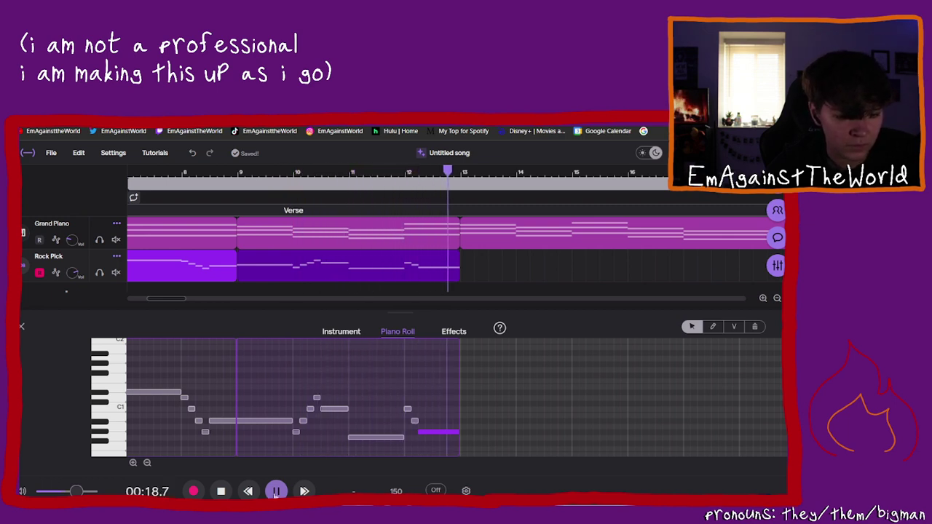
{"action": "left_click", "coordinate": [277, 492]}
{"action": "left_click_drag", "start_coordinate": [426, 435], "coordinate": [420, 446]}
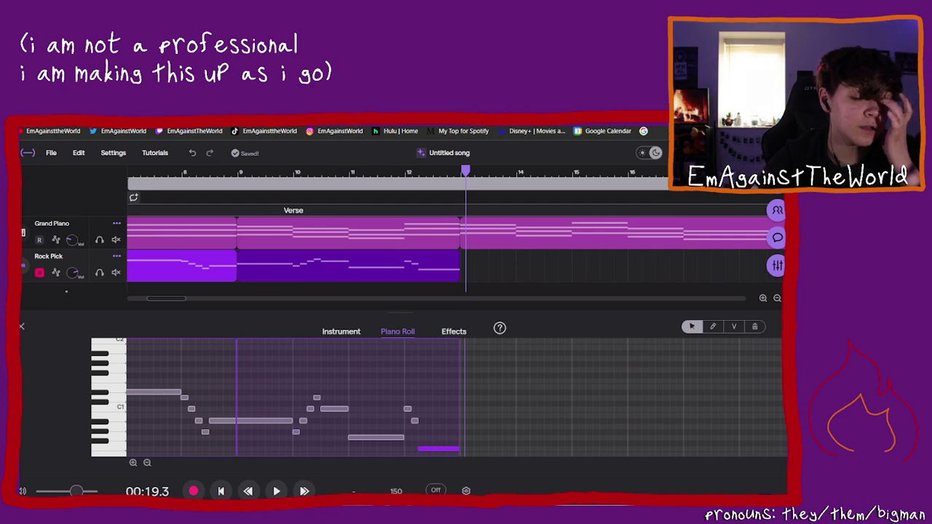
Step: Raise bar 12's final long note to Bb0, try the two short notes before it as D1 and C1, and replay from bar 9
{"action": "mouse_move", "coordinate": [440, 453]}
{"action": "left_click_drag", "start_coordinate": [440, 453], "coordinate": [440, 422]}
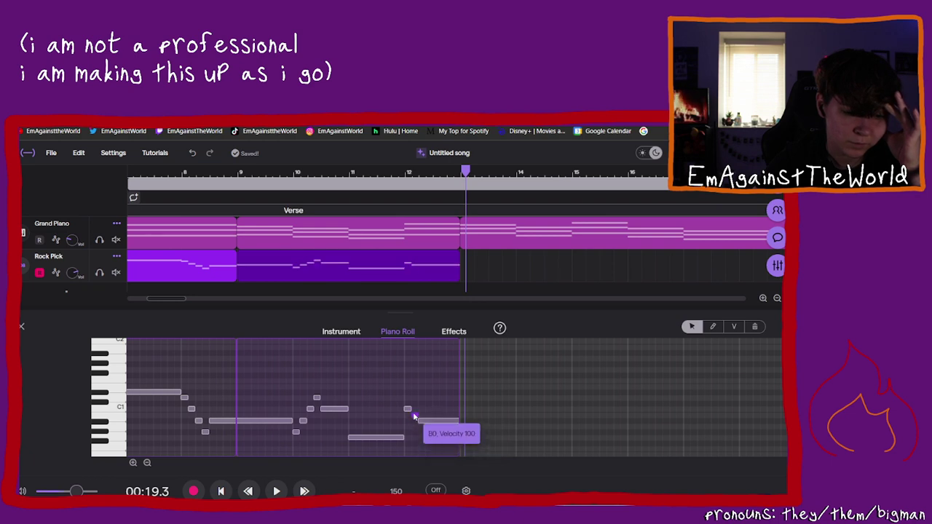
{"action": "left_click_drag", "start_coordinate": [408, 409], "coordinate": [407, 398]}
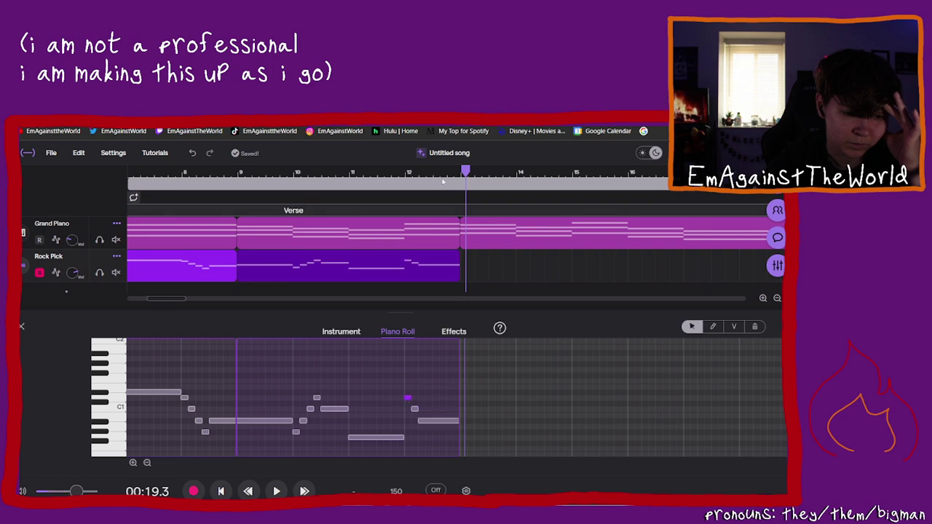
{"action": "left_click", "coordinate": [243, 172]}
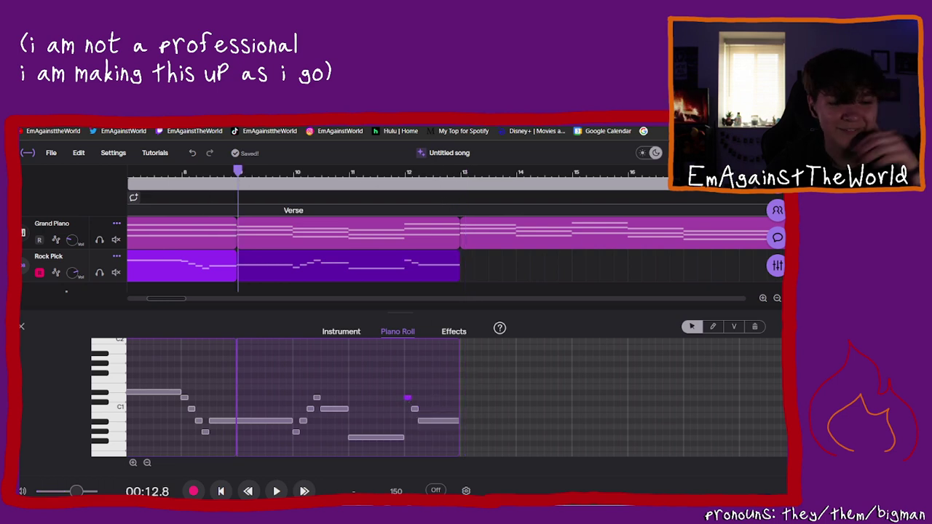
{"action": "left_click", "coordinate": [276, 493]}
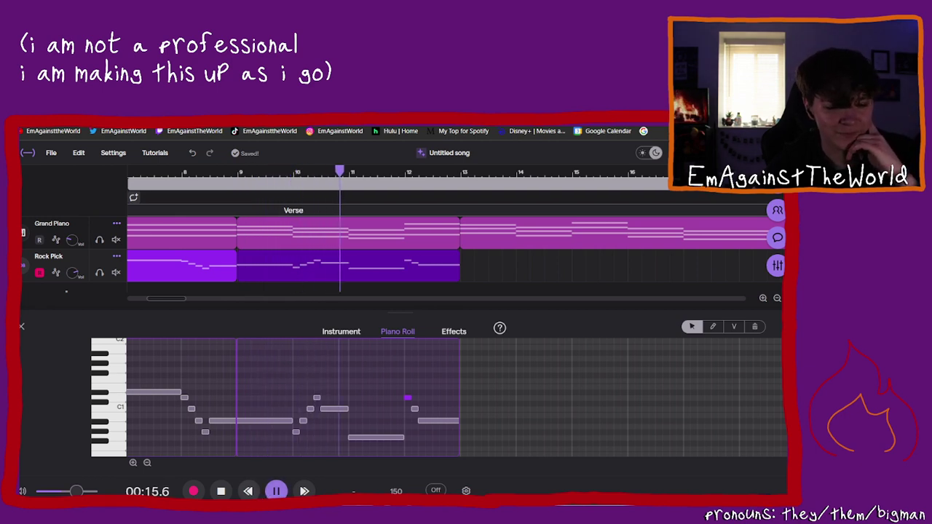
{"action": "left_click", "coordinate": [276, 492]}
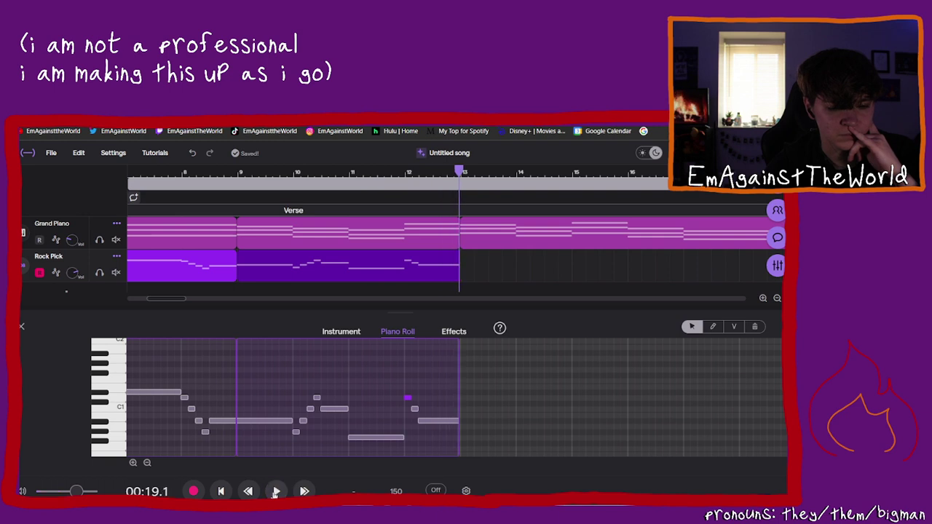
Step: Lower the two short notes at the start of bar 12 to Ab0 and Bb0, and replay from bar 9
{"action": "left_click_drag", "start_coordinate": [407, 399], "coordinate": [410, 435]}
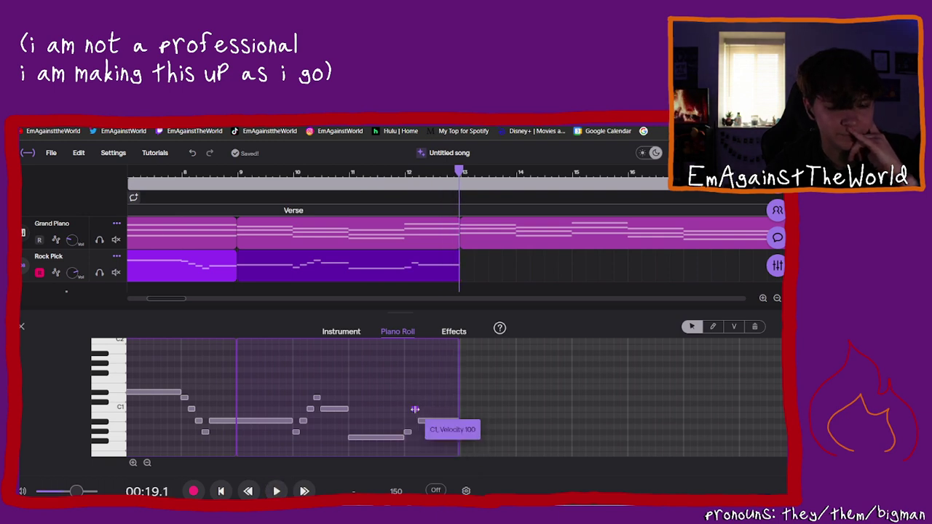
{"action": "left_click_drag", "start_coordinate": [415, 411], "coordinate": [413, 422]}
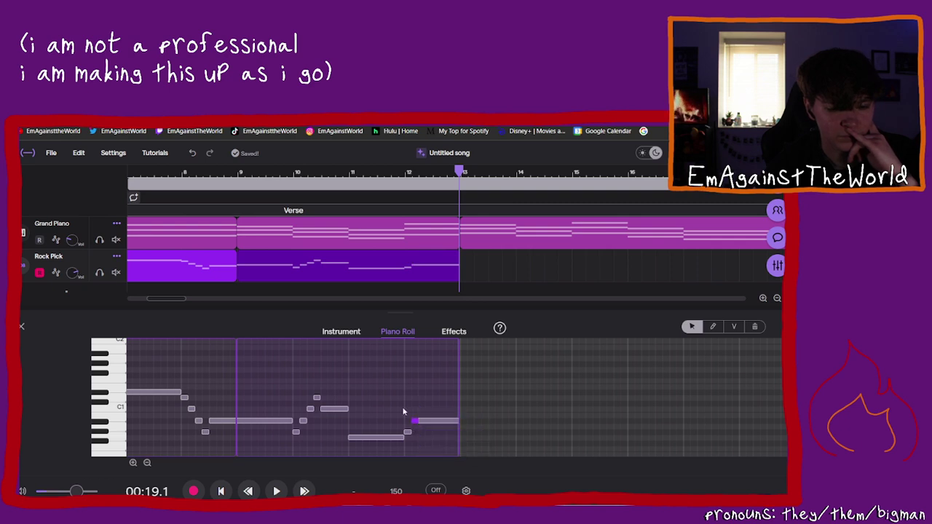
{"action": "left_click", "coordinate": [232, 175]}
{"action": "left_click", "coordinate": [282, 487]}
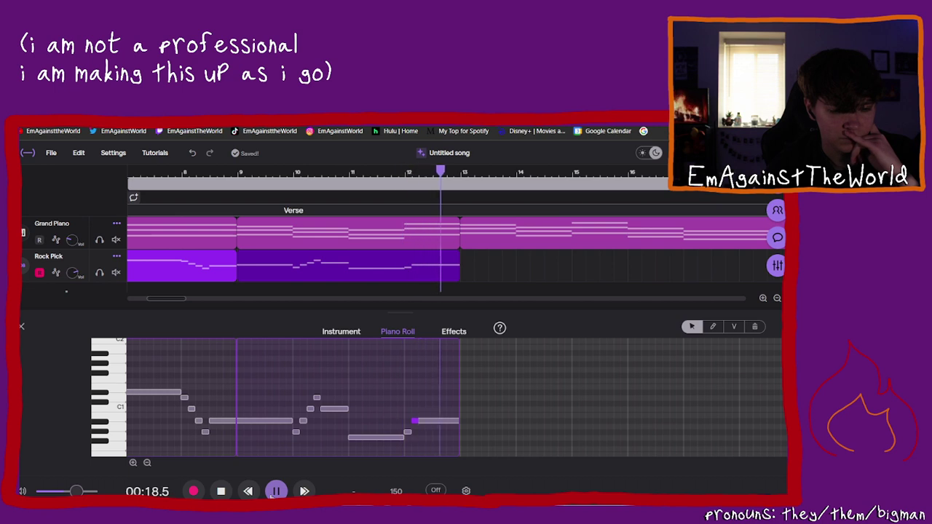
{"action": "left_click", "coordinate": [274, 492]}
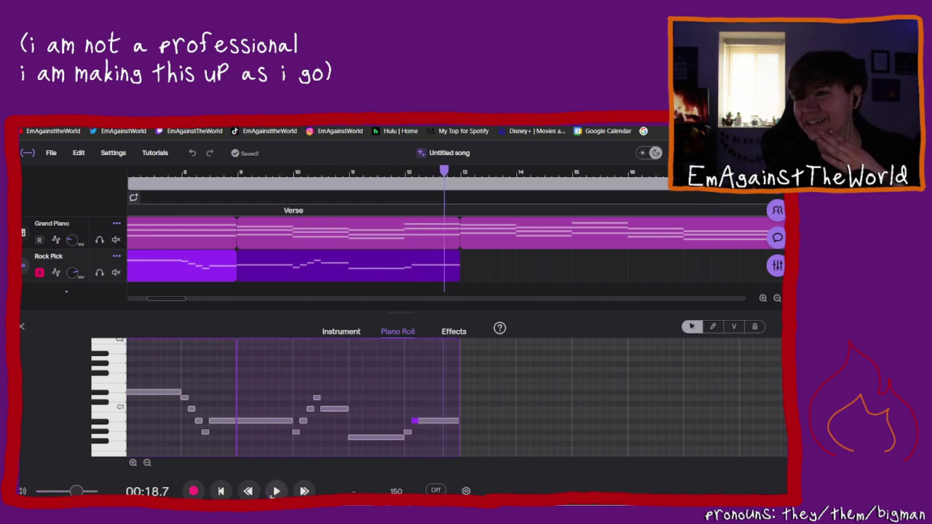
Step: Paste a copy of the earlier four-bar bass riff at bar 13 on the Rock Pick track
{"action": "left_click", "coordinate": [568, 237]}
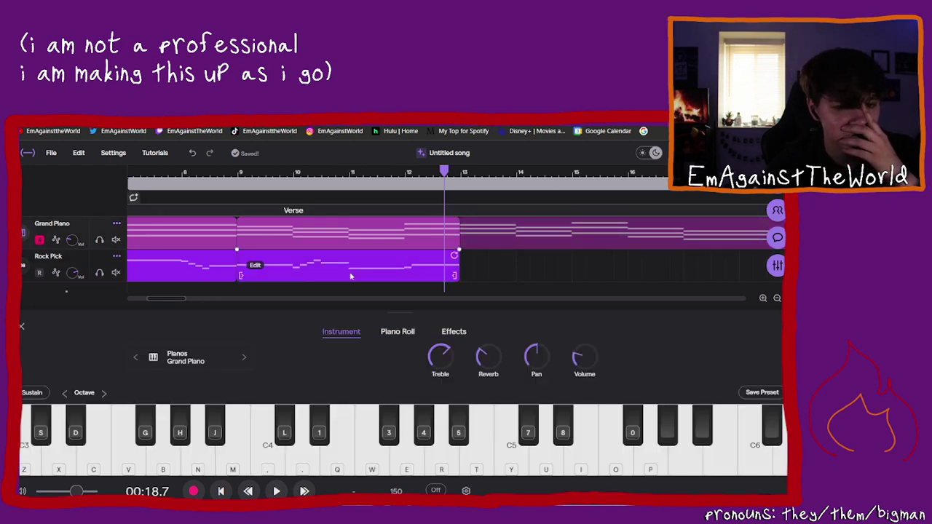
{"action": "left_click", "coordinate": [294, 277]}
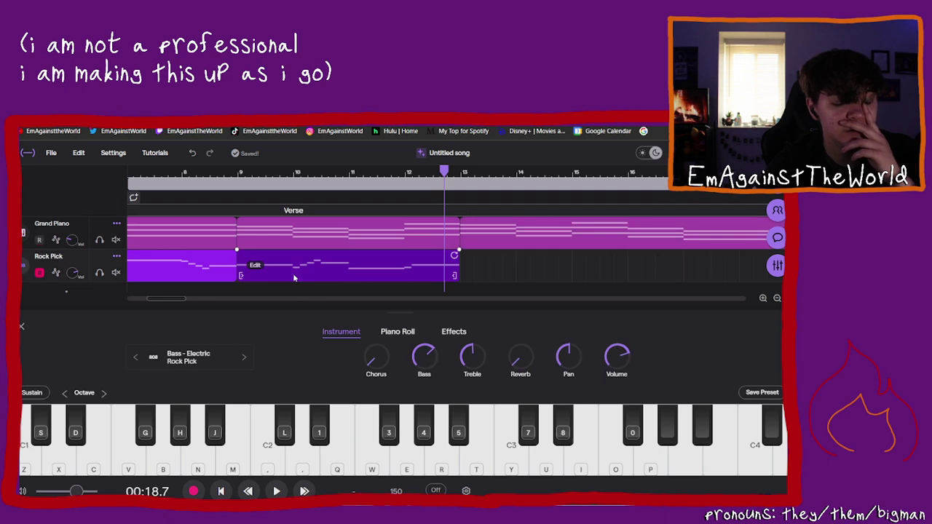
{"action": "left_click", "coordinate": [466, 242]}
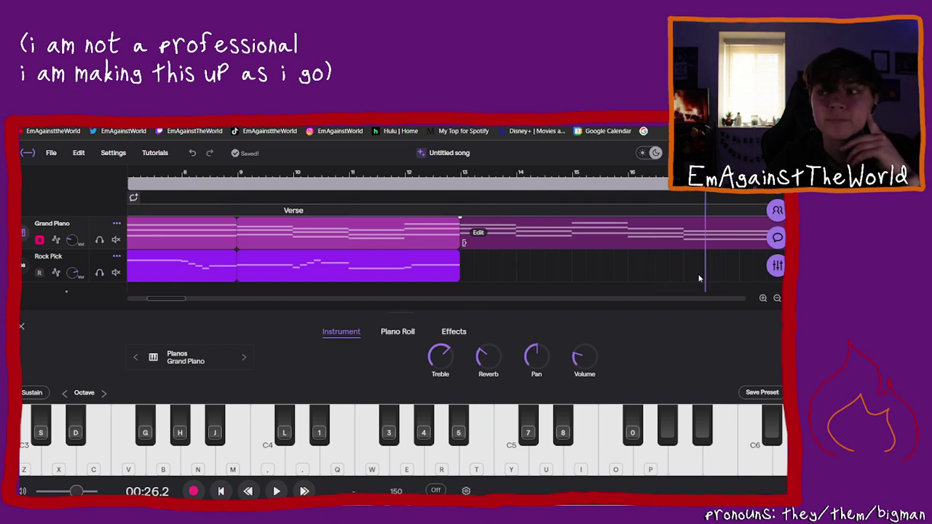
{"action": "left_click_drag", "start_coordinate": [696, 281], "coordinate": [460, 270]}
{"action": "left_click", "coordinate": [419, 272]}
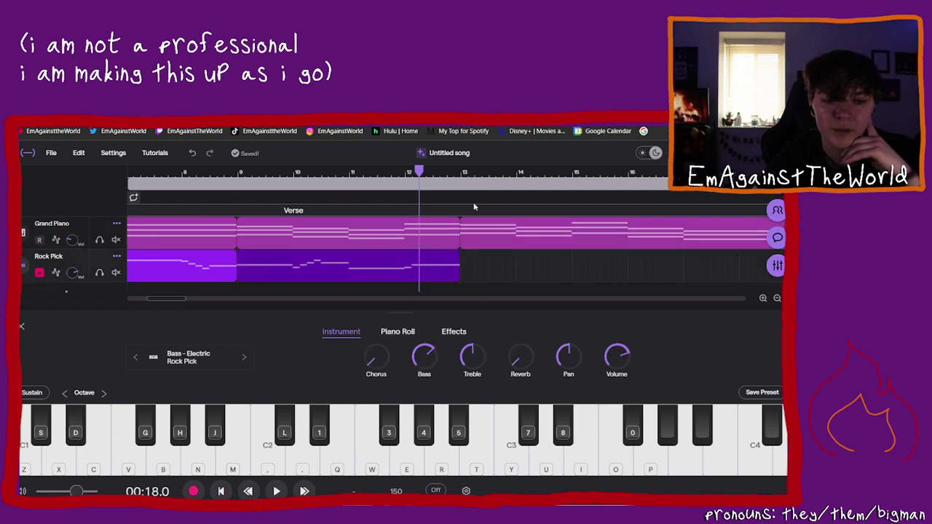
{"action": "left_click_drag", "start_coordinate": [420, 172], "coordinate": [462, 178]}
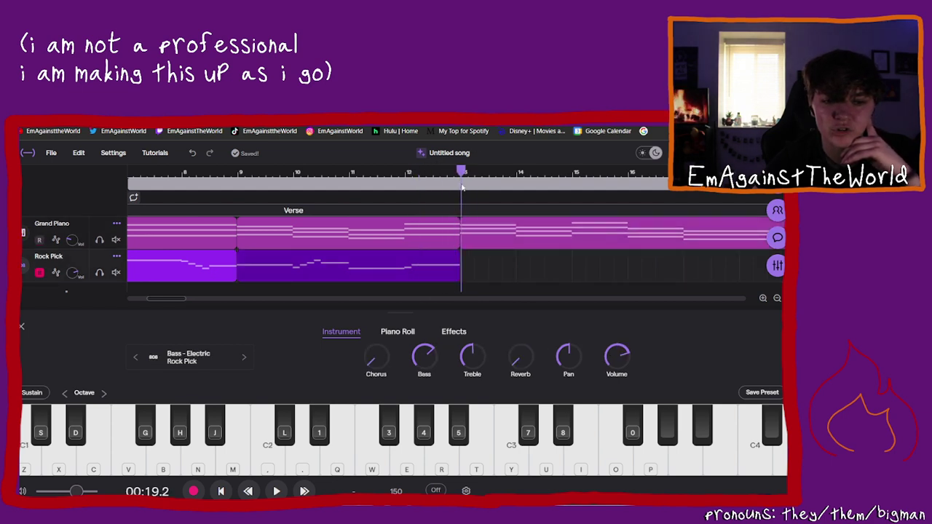
{"action": "left_click", "coordinate": [486, 272]}
{"action": "left_click_drag", "start_coordinate": [492, 169], "coordinate": [460, 186]}
{"action": "key", "text": "ctrl+v"}
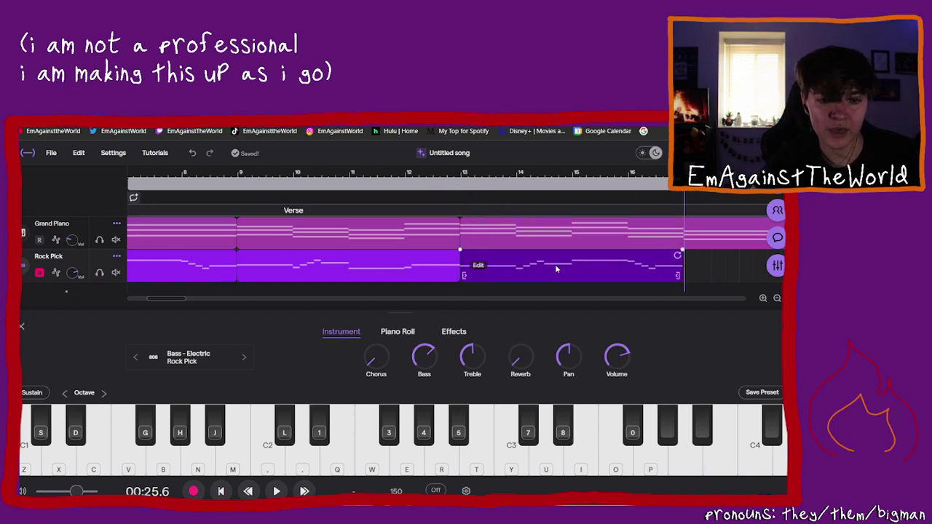
Step: Play the pasted bass riff with the Grand Piano from bar 13 into bar 17
{"action": "left_click", "coordinate": [481, 231]}
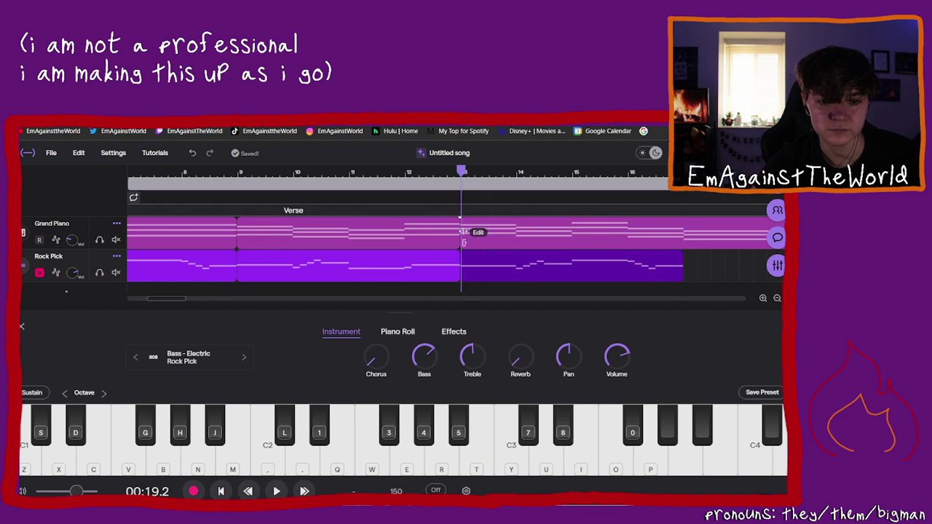
{"action": "left_click", "coordinate": [271, 493]}
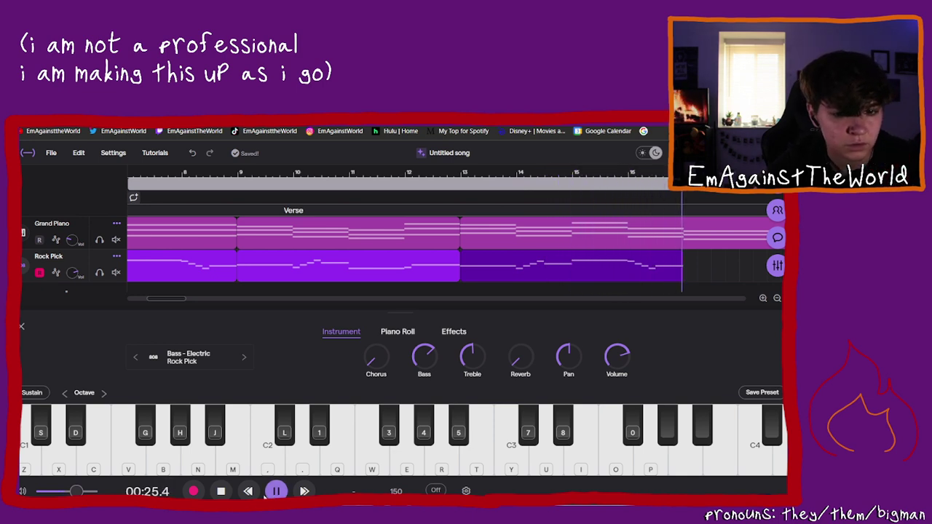
{"action": "left_click", "coordinate": [277, 492]}
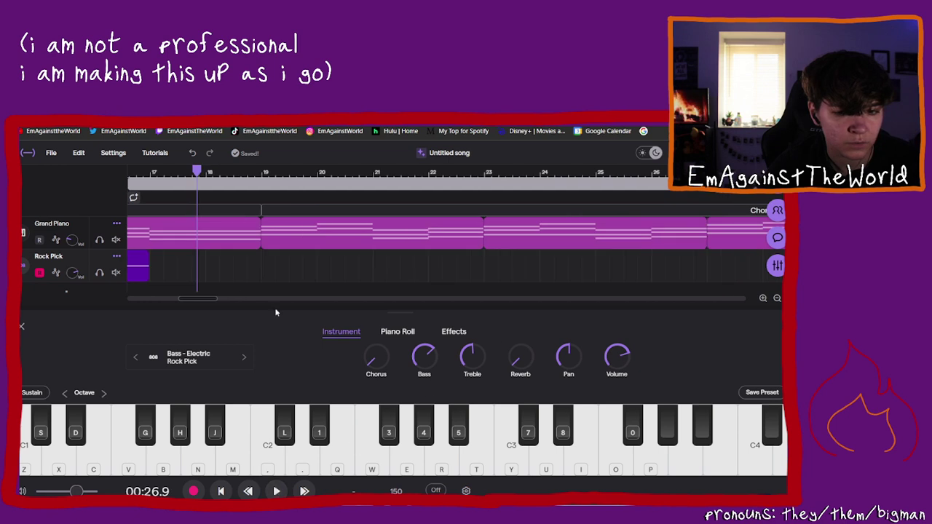
Step: Examine the final note of the pasted Rock Pick clip and the pitches of the Grand Piano chord starting in bar 17
{"action": "scroll", "coordinate": [171, 204], "scroll_direction": "left", "scroll_amount": 2}
{"action": "left_click_drag", "start_coordinate": [246, 172], "coordinate": [205, 197]}
{"action": "left_click", "coordinate": [204, 275]}
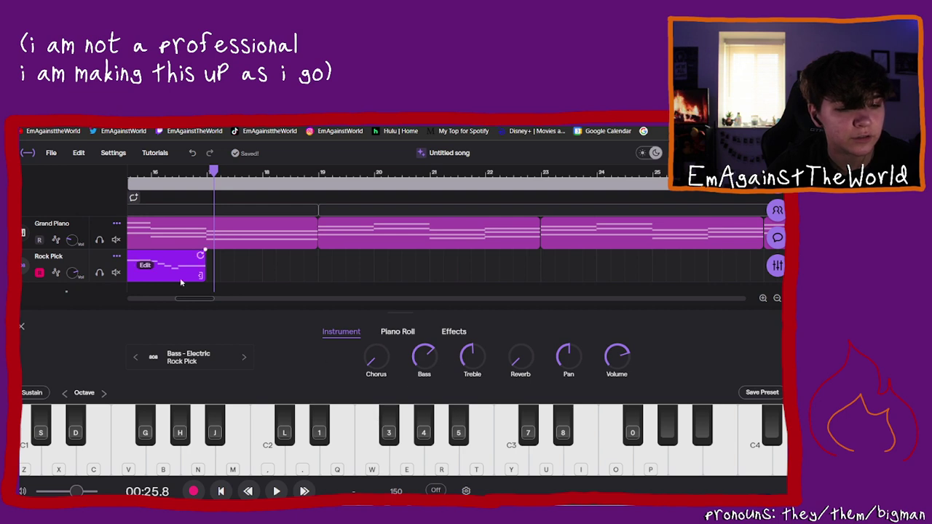
{"action": "left_click", "coordinate": [201, 254]}
{"action": "left_click", "coordinate": [387, 333]}
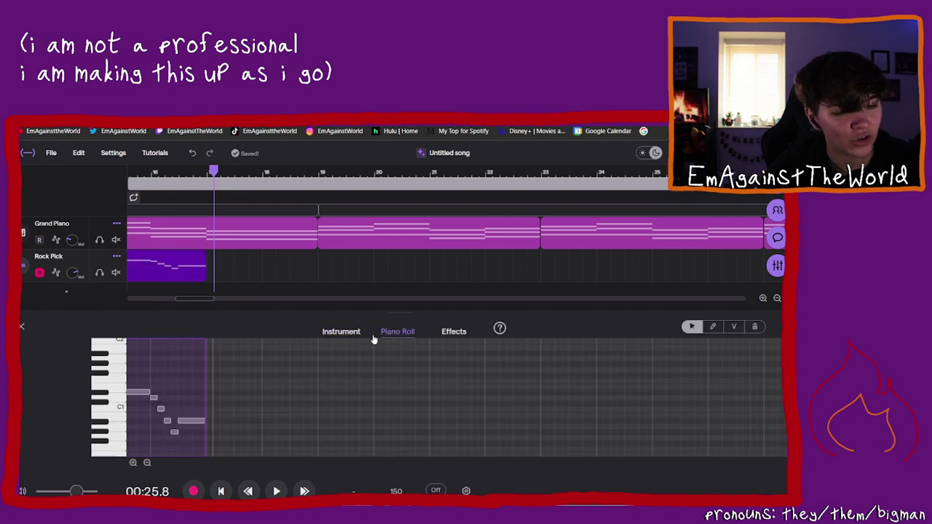
{"action": "left_click", "coordinate": [201, 421]}
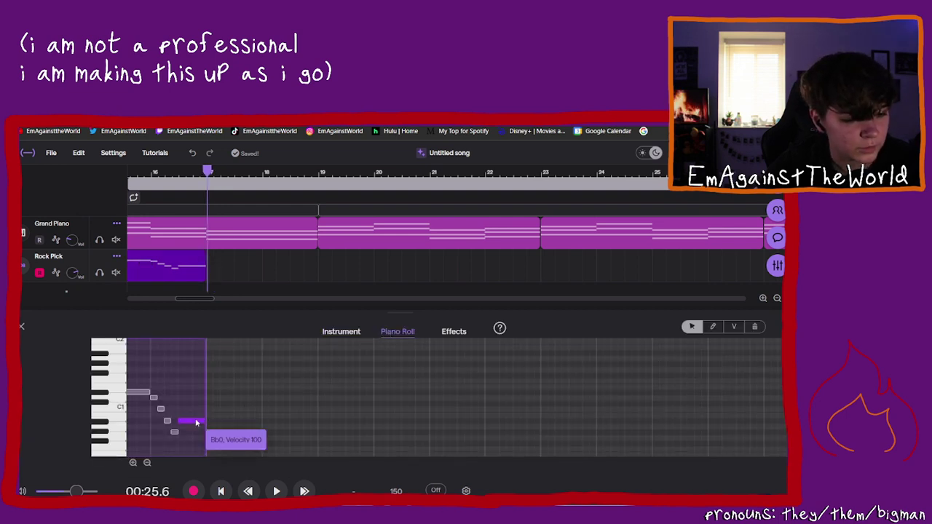
{"action": "left_click", "coordinate": [244, 243]}
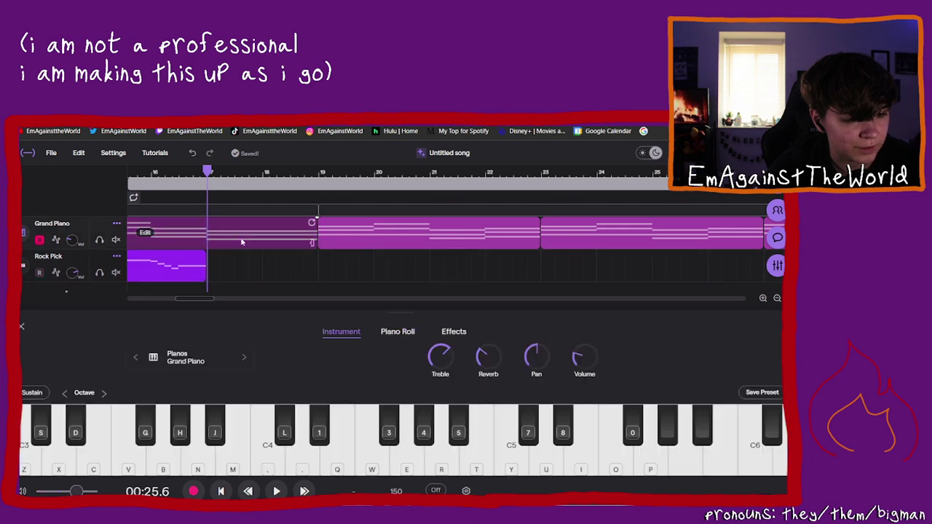
{"action": "left_click", "coordinate": [399, 333]}
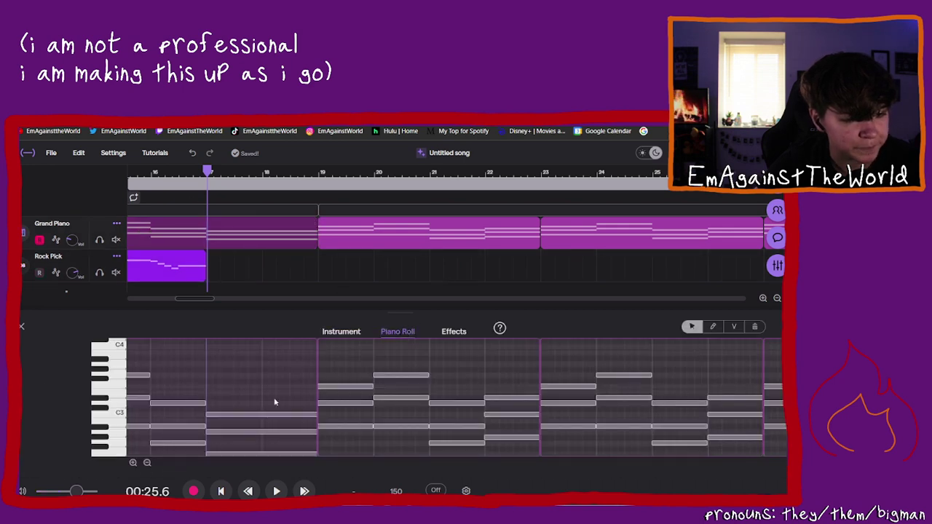
Step: Reopen the pasted Rock Pick clip's notes for editing and place the playhead just after the start of bar 17
{"action": "left_click", "coordinate": [195, 271]}
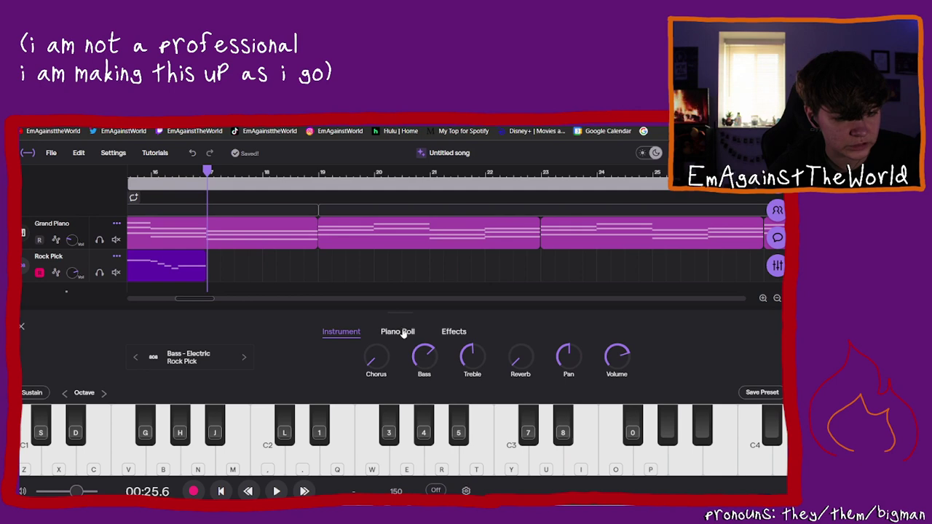
{"action": "left_click", "coordinate": [403, 333]}
{"action": "left_click", "coordinate": [197, 430]}
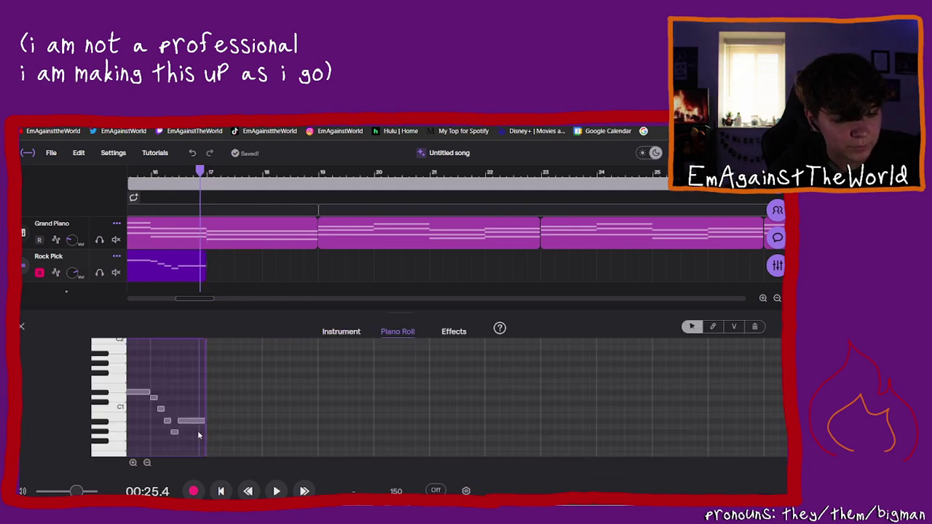
{"action": "left_click", "coordinate": [192, 395]}
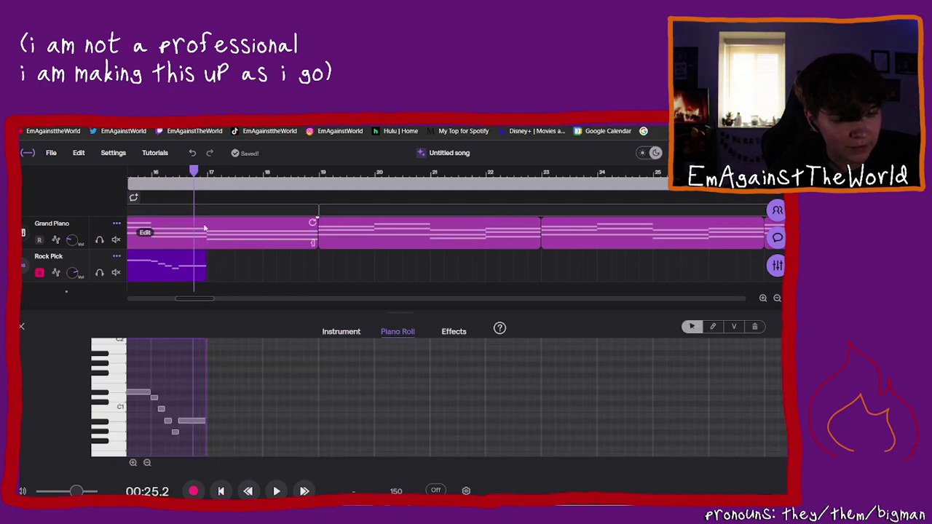
{"action": "left_click", "coordinate": [142, 262]}
{"action": "right_click", "coordinate": [144, 263]}
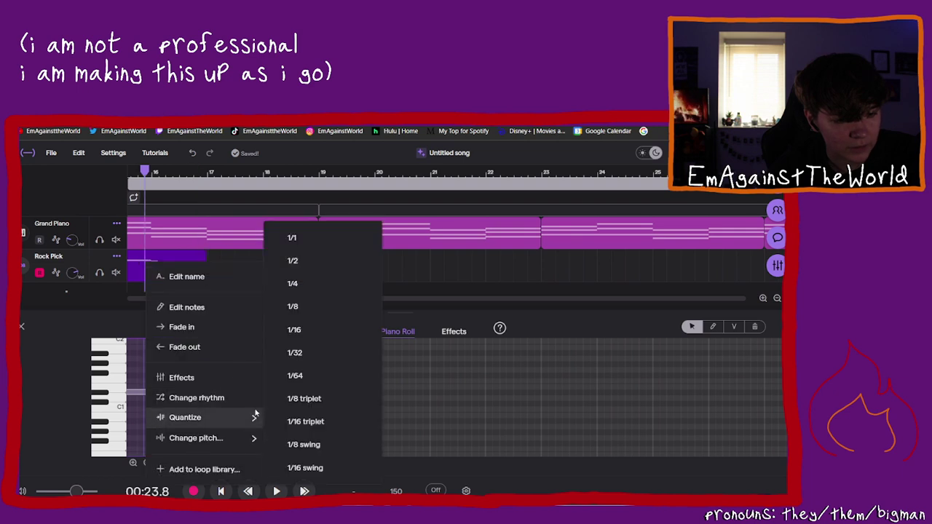
{"action": "left_click", "coordinate": [187, 308]}
{"action": "left_click", "coordinate": [201, 422]}
{"action": "left_click", "coordinate": [206, 429]}
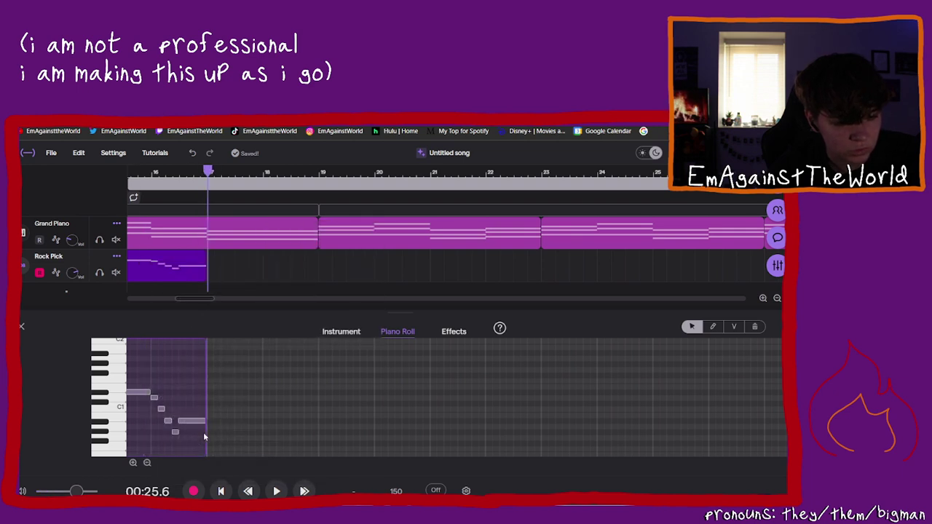
{"action": "left_click", "coordinate": [214, 438]}
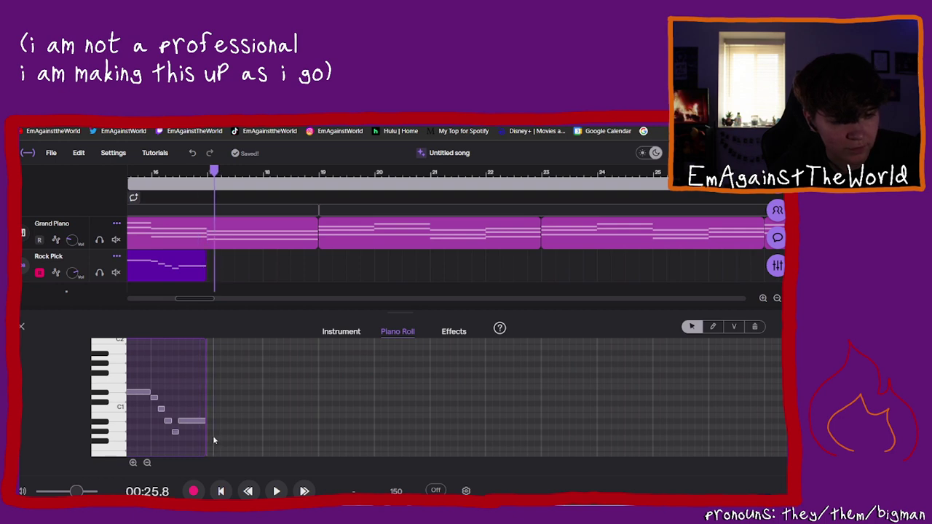
Step: Write four repeated F0 quarter notes across bar 17 at the end of the pasted Rock Pick clip
{"action": "left_click", "coordinate": [223, 438]}
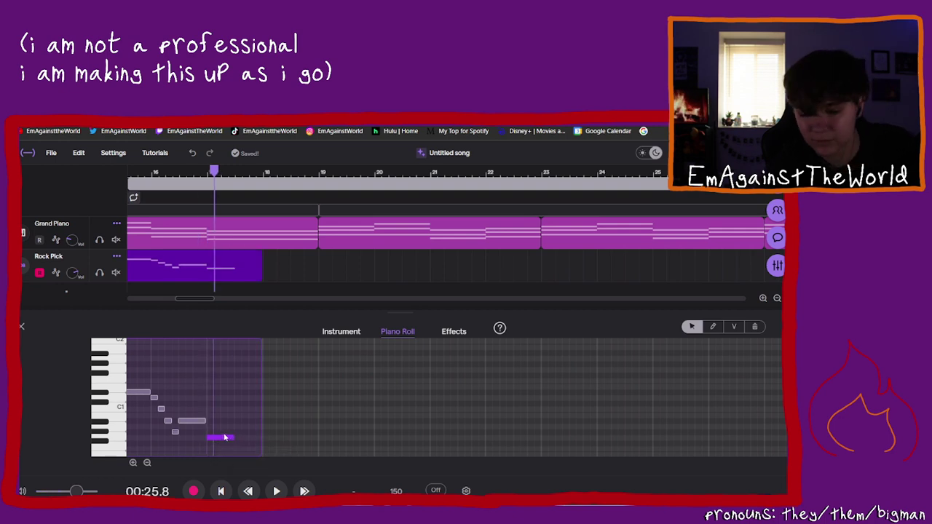
{"action": "mouse_move", "coordinate": [219, 439]}
{"action": "left_mouse_down"}
{"action": "mouse_move", "coordinate": [223, 408]}
{"action": "mouse_move", "coordinate": [220, 435]}
{"action": "left_mouse_up"}
{"action": "scroll", "coordinate": [228, 427], "scroll_direction": "down", "scroll_amount": 2}
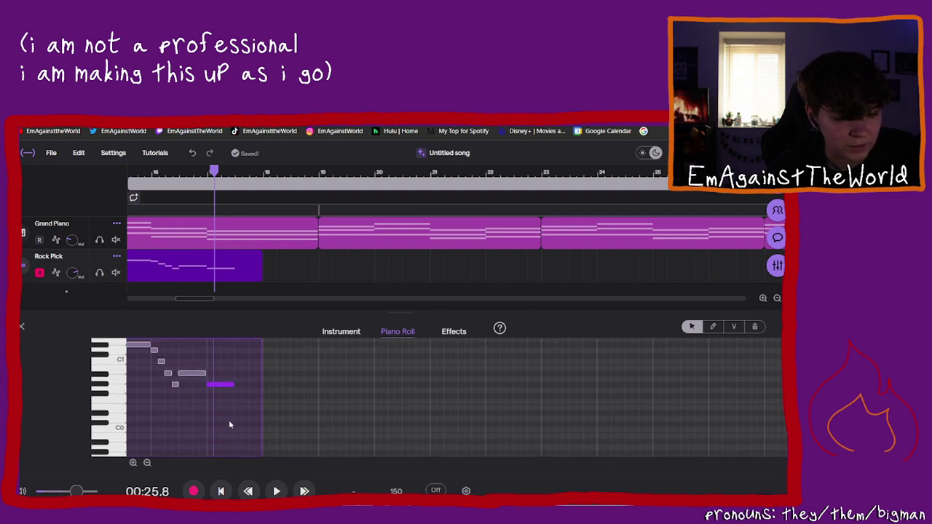
{"action": "mouse_move", "coordinate": [221, 386]}
{"action": "left_mouse_down"}
{"action": "mouse_move", "coordinate": [220, 402]}
{"action": "mouse_move", "coordinate": [209, 407]}
{"action": "mouse_move", "coordinate": [219, 401]}
{"action": "left_mouse_up"}
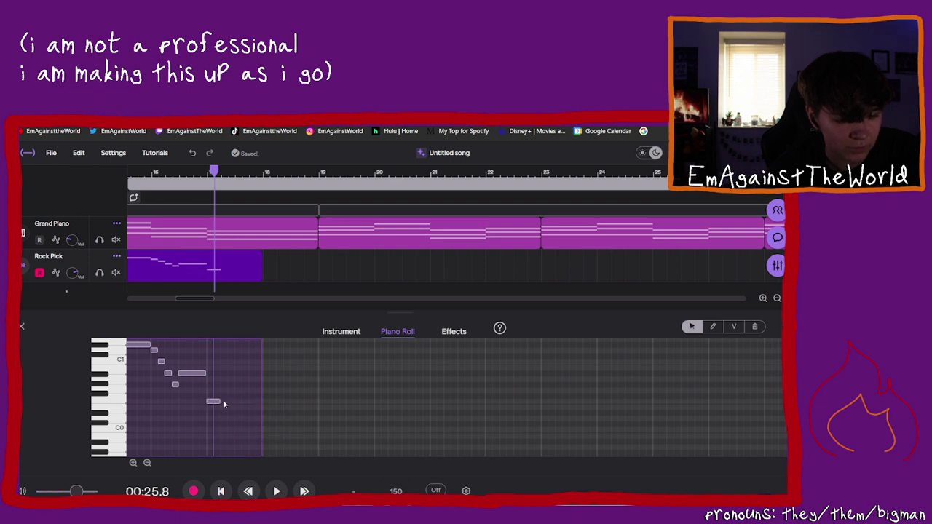
{"action": "left_click", "coordinate": [217, 400]}
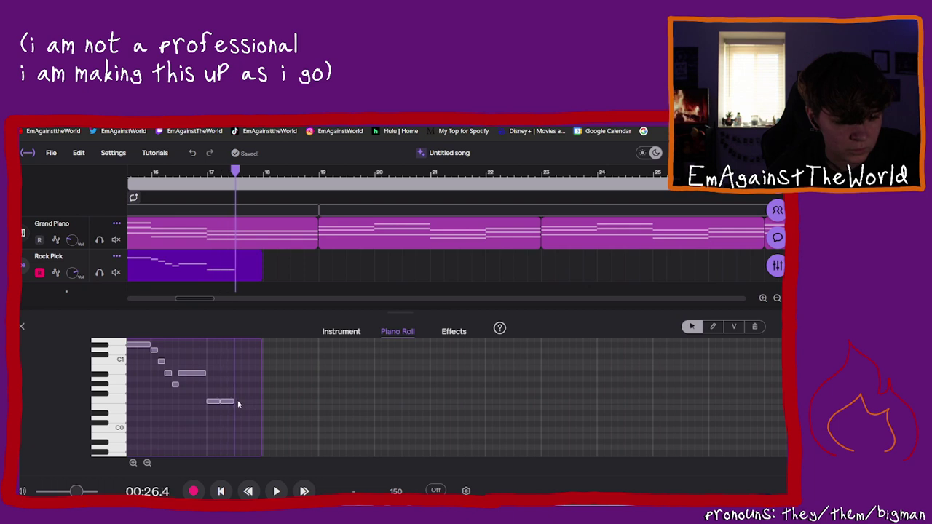
{"action": "left_click", "coordinate": [248, 401]}
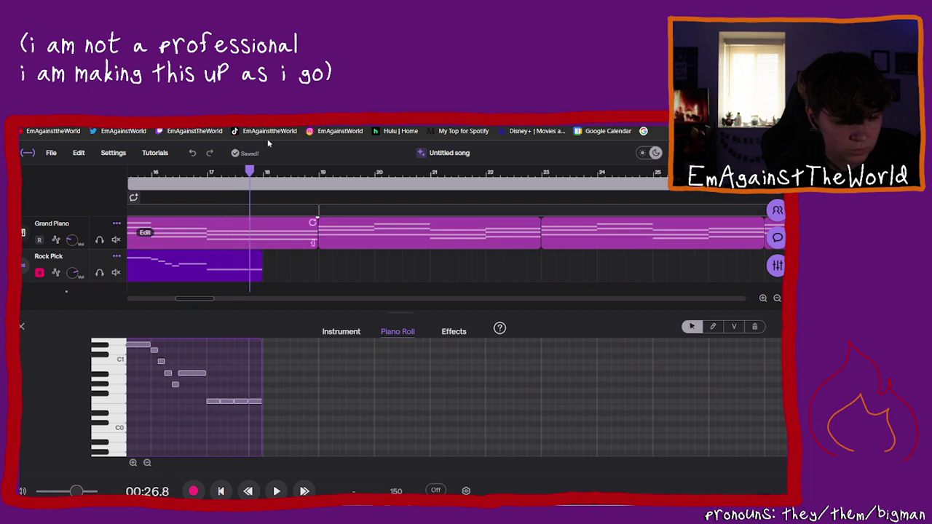
Step: Play the new F0 notes back from just after bar 16 and continue them as quarter notes through bar 18
{"action": "left_click_drag", "start_coordinate": [250, 170], "coordinate": [175, 170]}
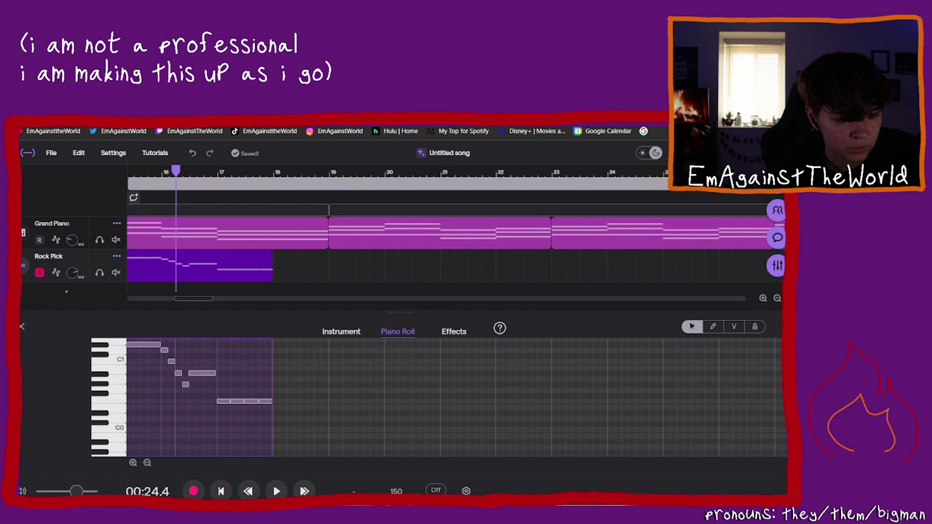
{"action": "left_click", "coordinate": [271, 491]}
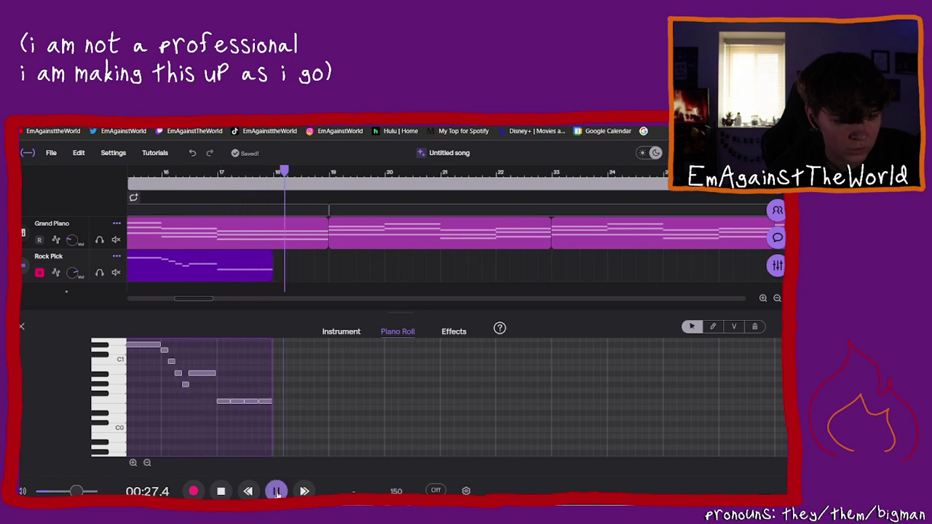
{"action": "key", "text": "space"}
{"action": "left_click_drag", "start_coordinate": [272, 401], "coordinate": [319, 402]}
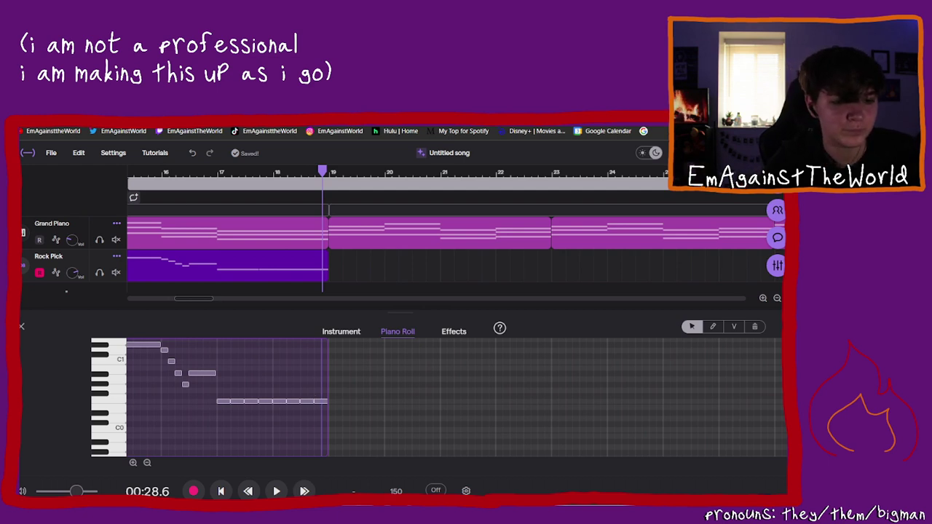
Step: Play the song from the beginning into bar 21, adjusting the Grand Piano track's volume, and close the instrument editor
{"action": "scroll", "coordinate": [151, 229], "scroll_direction": "left", "scroll_amount": 6}
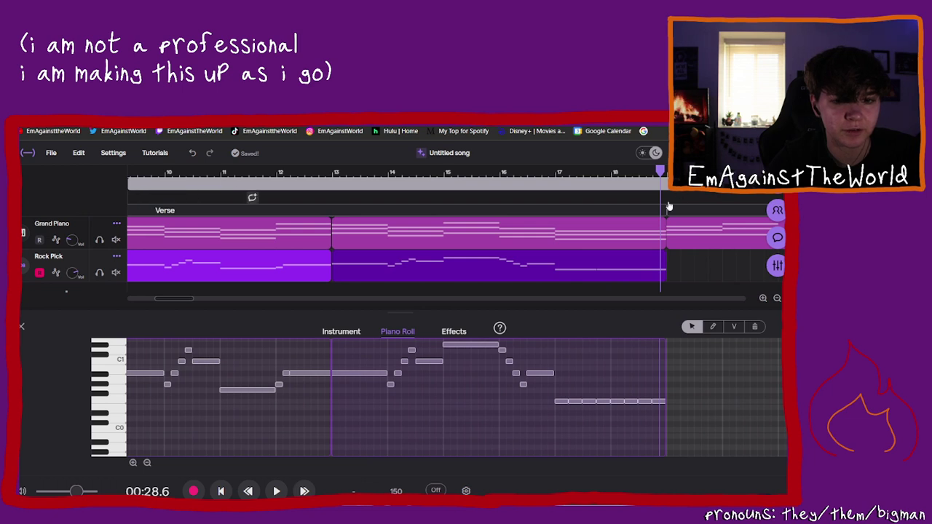
{"action": "left_click", "coordinate": [222, 491]}
{"action": "left_click", "coordinate": [278, 492]}
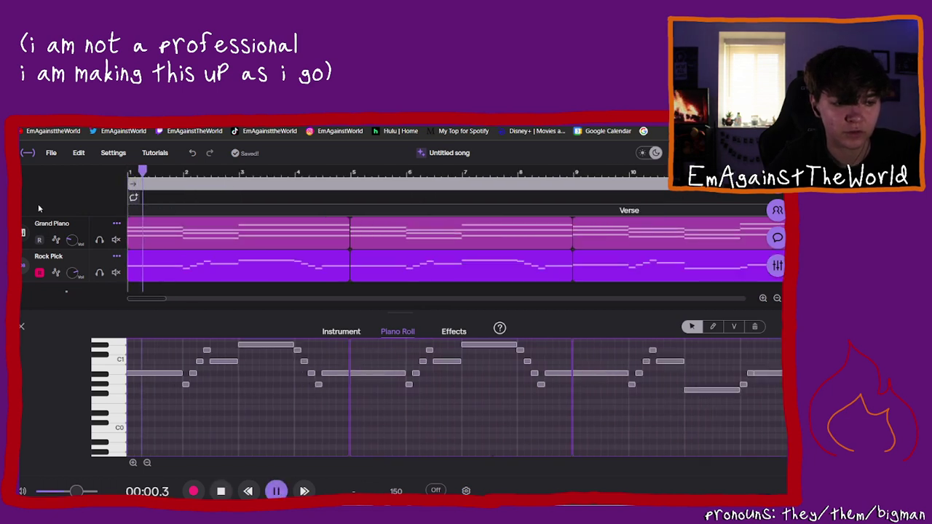
{"action": "mouse_move", "coordinate": [80, 240]}
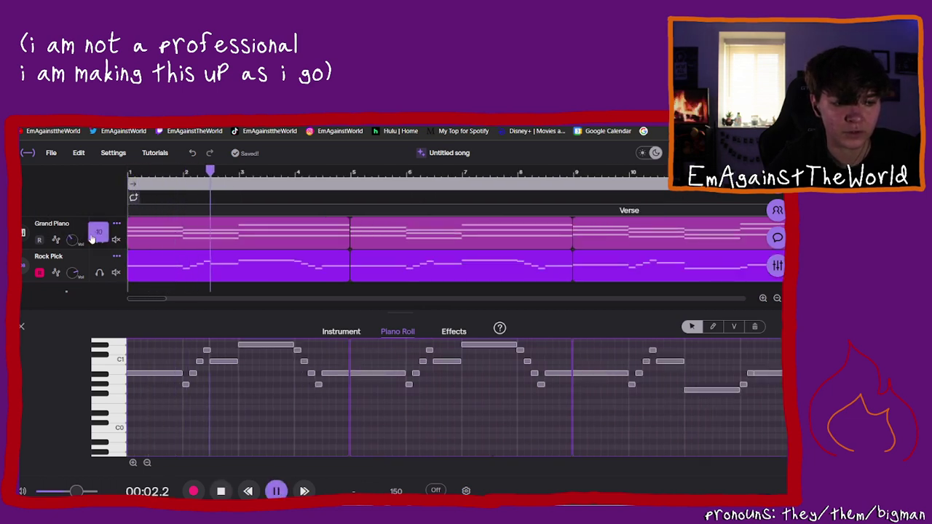
{"action": "left_click", "coordinate": [89, 243]}
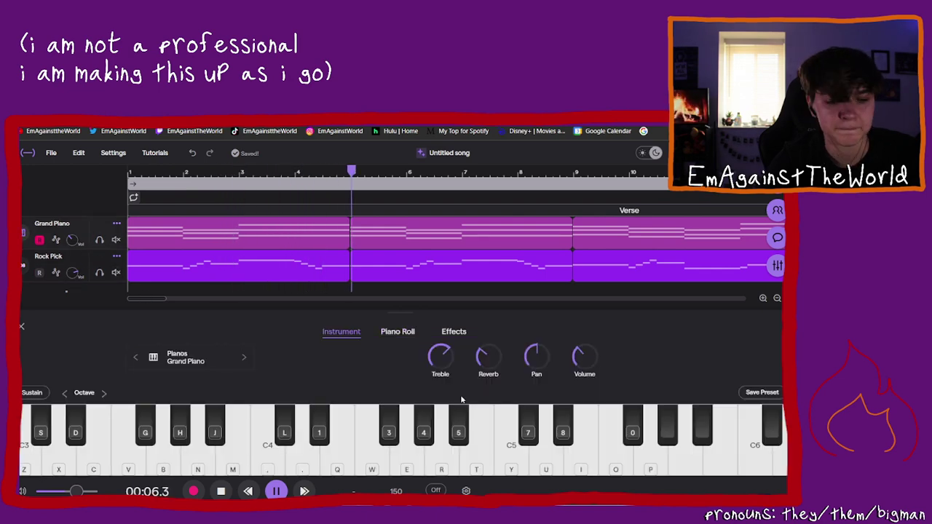
{"action": "left_click", "coordinate": [21, 327]}
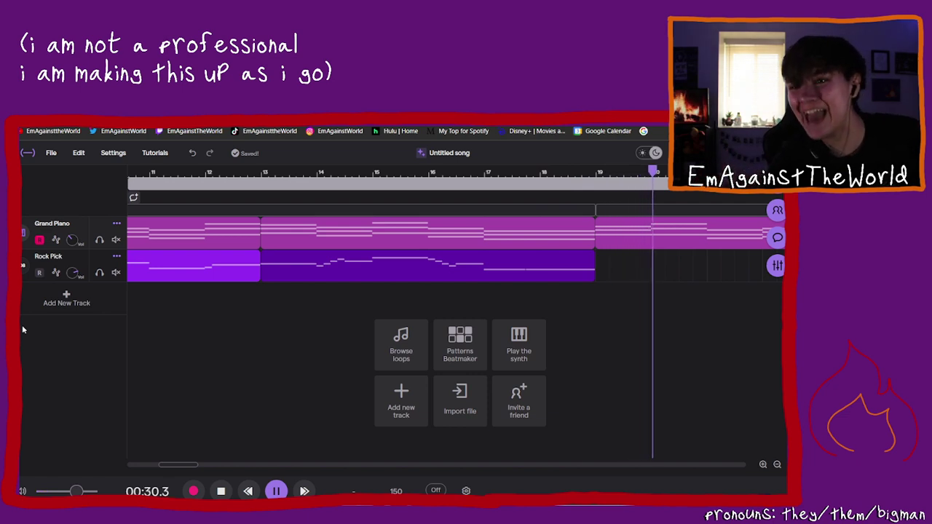
{"action": "left_click", "coordinate": [277, 491]}
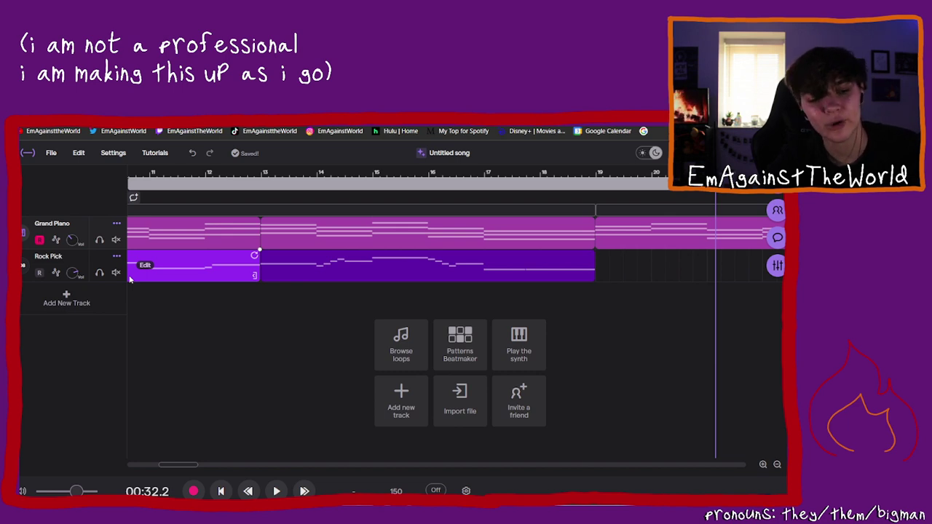
Step: Reopen the pasted Rock Pick clip's notes around bar 19 and switch to the pencil tool
{"action": "left_click", "coordinate": [373, 270]}
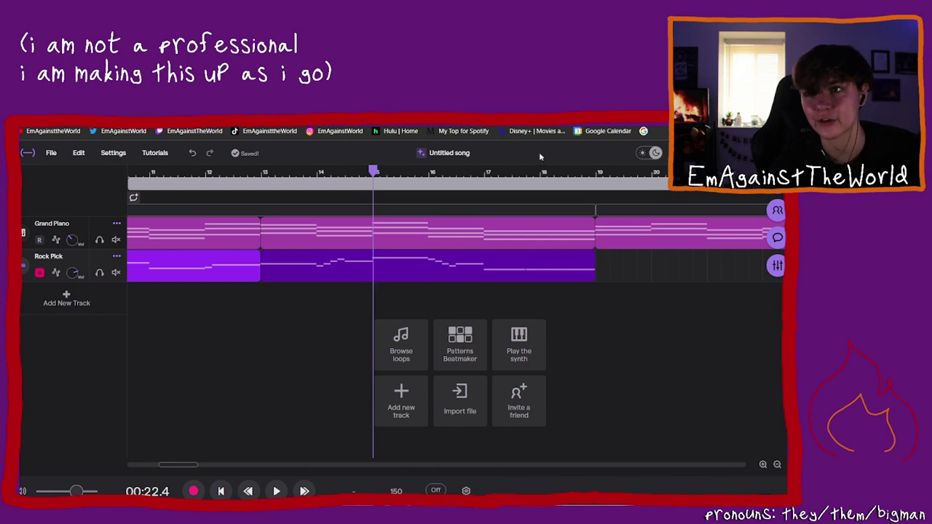
{"action": "left_click", "coordinate": [619, 278]}
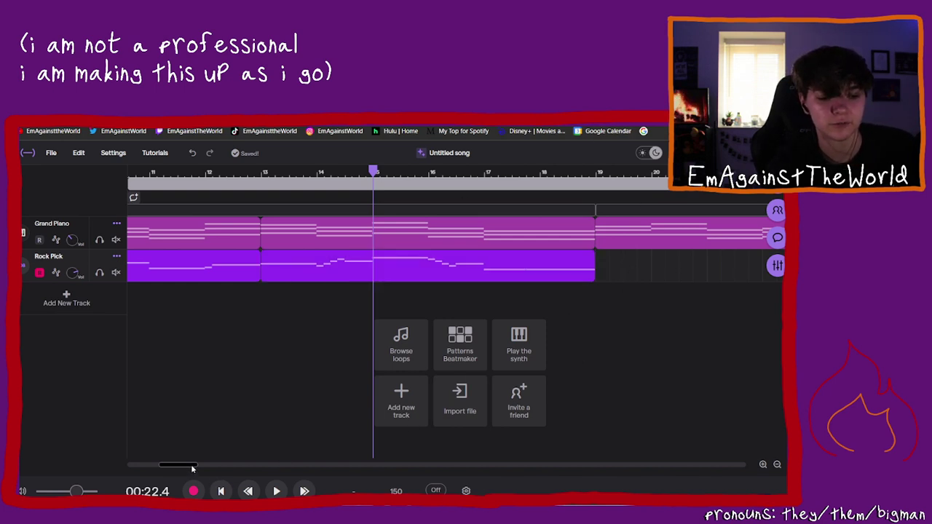
{"action": "scroll", "coordinate": [207, 464], "scroll_direction": "right", "scroll_amount": 5}
{"action": "double_click", "coordinate": [303, 271]}
{"action": "left_click_drag", "start_coordinate": [302, 175], "coordinate": [295, 175]}
{"action": "double_click", "coordinate": [306, 405]}
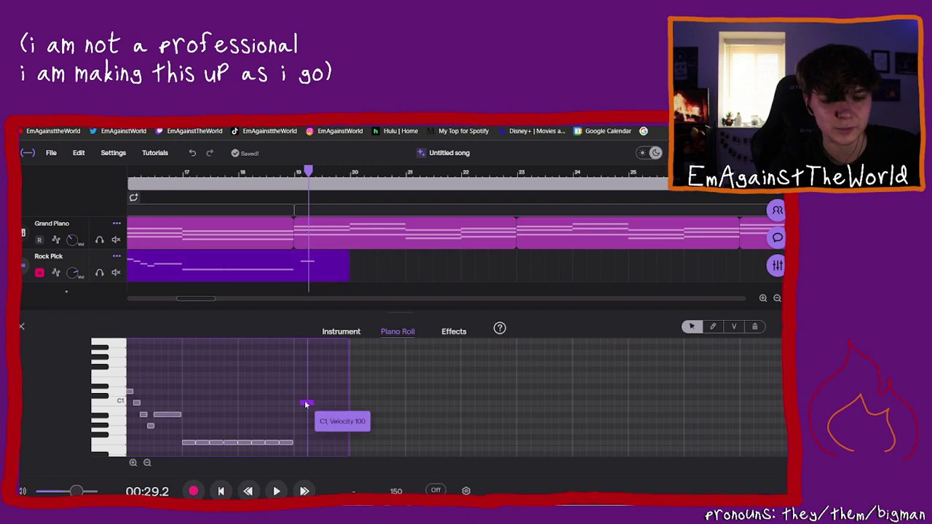
{"action": "left_click", "coordinate": [713, 326]}
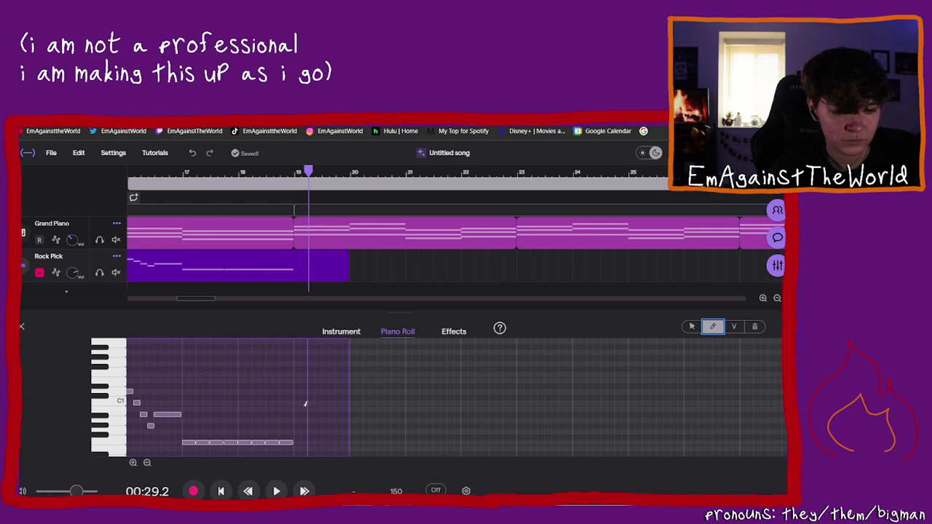
Step: Fill bar 19 of the bass line with two Bb0 quarter notes followed by two D1 quarter notes
{"action": "left_click", "coordinate": [298, 438]}
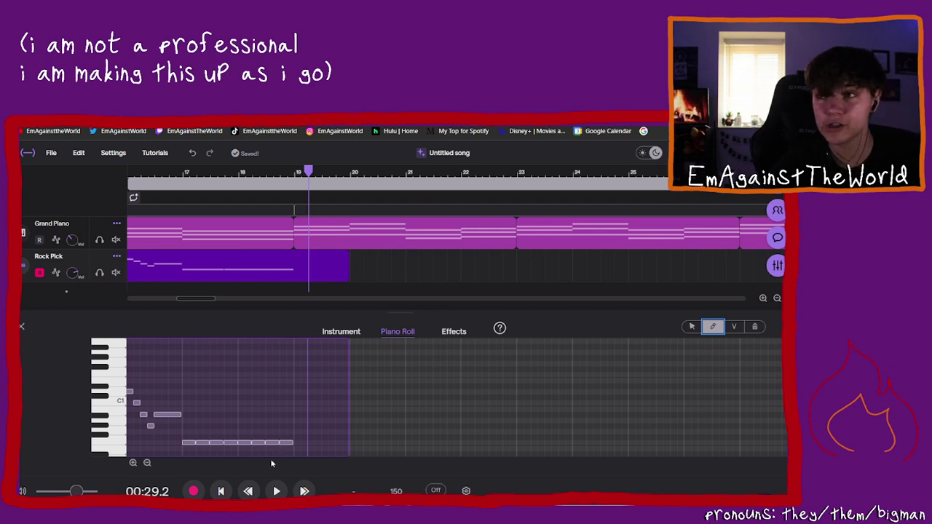
{"action": "left_click", "coordinate": [298, 425]}
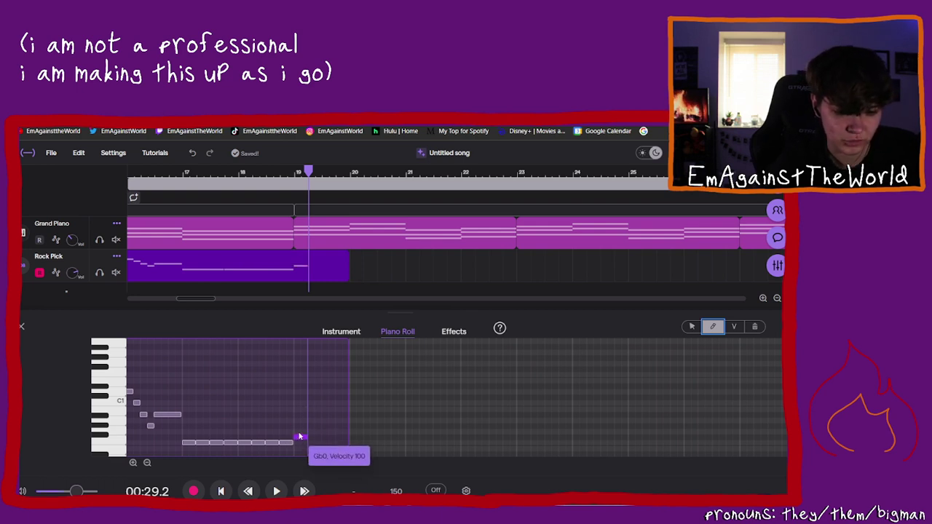
{"action": "scroll", "coordinate": [299, 434], "scroll_direction": "down", "scroll_amount": 1}
{"action": "left_click_drag", "start_coordinate": [299, 414], "coordinate": [297, 407]}
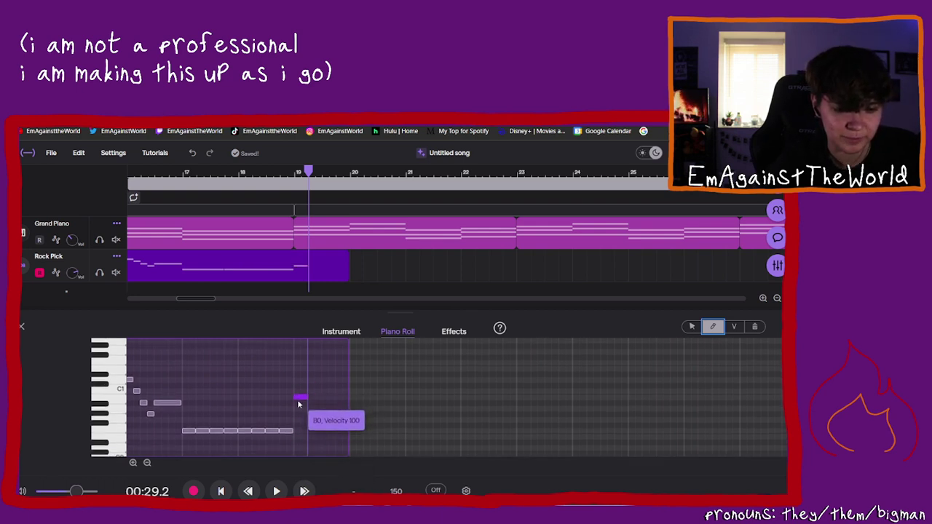
{"action": "left_click", "coordinate": [313, 402]}
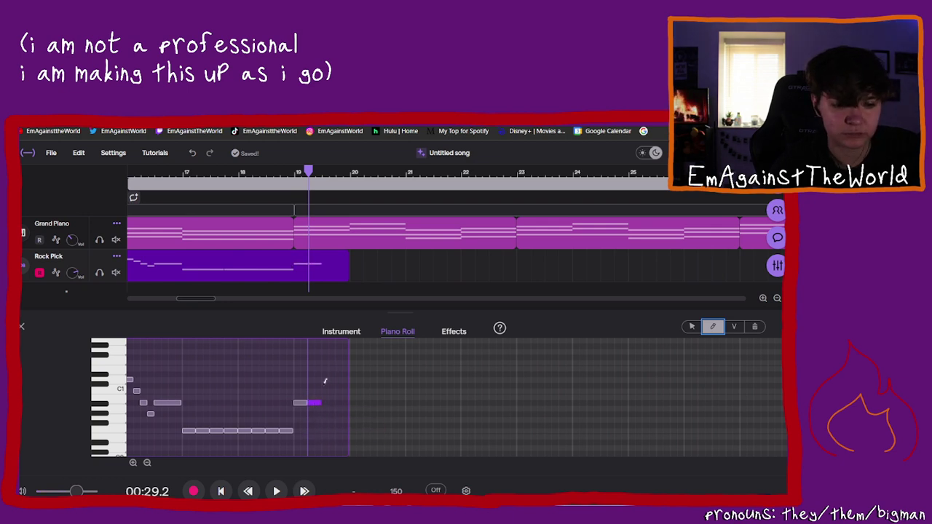
{"action": "left_click", "coordinate": [325, 386]}
{"action": "left_click_drag", "start_coordinate": [324, 391], "coordinate": [325, 383]}
{"action": "left_click", "coordinate": [339, 381]}
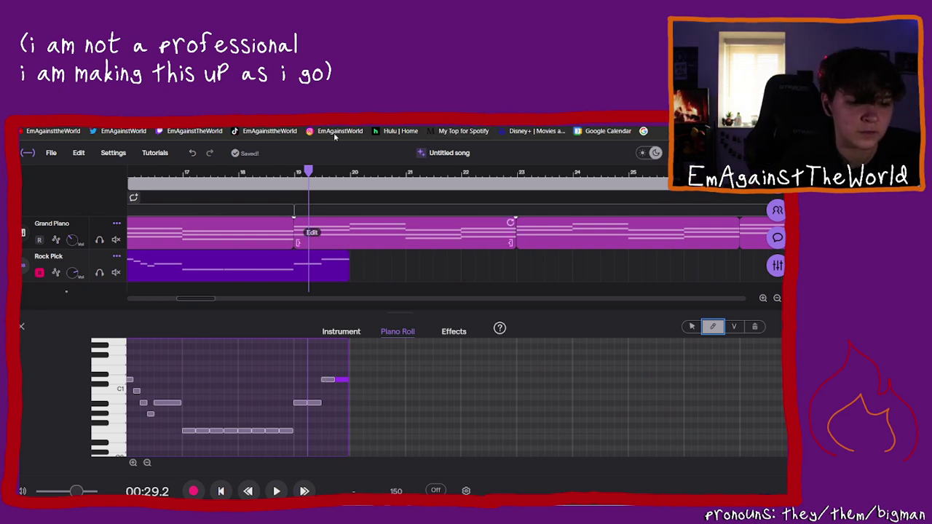
Step: Add a quarter note at the start of bar 20 and lower it to G0
{"action": "mouse_move", "coordinate": [312, 171]}
{"action": "left_mouse_down"}
{"action": "mouse_move", "coordinate": [296, 177]}
{"action": "mouse_move", "coordinate": [350, 187]}
{"action": "left_mouse_up"}
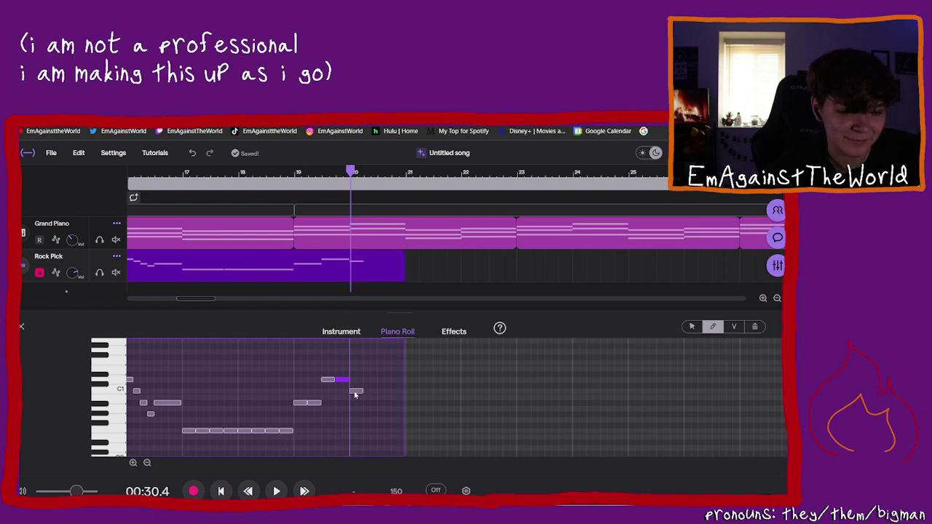
{"action": "left_click", "coordinate": [356, 391]}
{"action": "left_click_drag", "start_coordinate": [353, 394], "coordinate": [356, 402]}
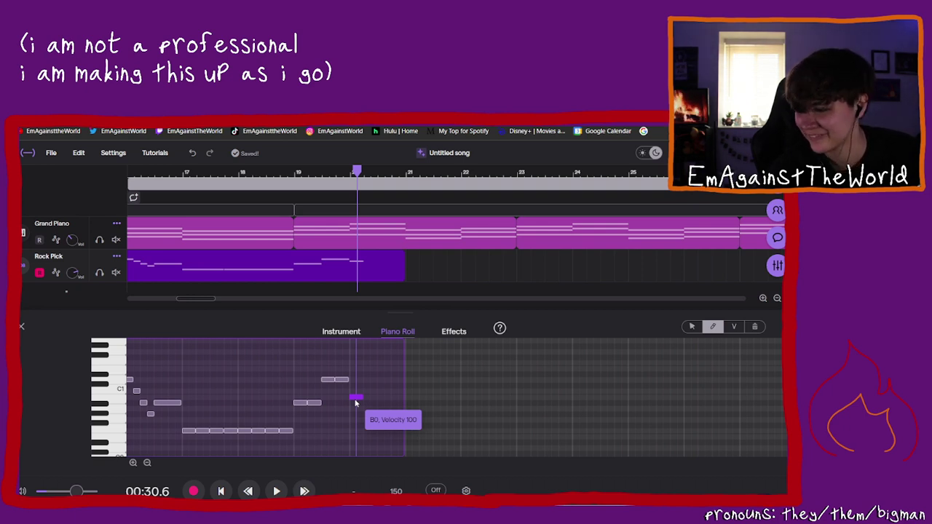
{"action": "left_click_drag", "start_coordinate": [356, 403], "coordinate": [356, 422]}
Step: Audition the D1 and Bb0 notes in bar 19 against the first bass note of bar 20
{"action": "left_click", "coordinate": [336, 379]}
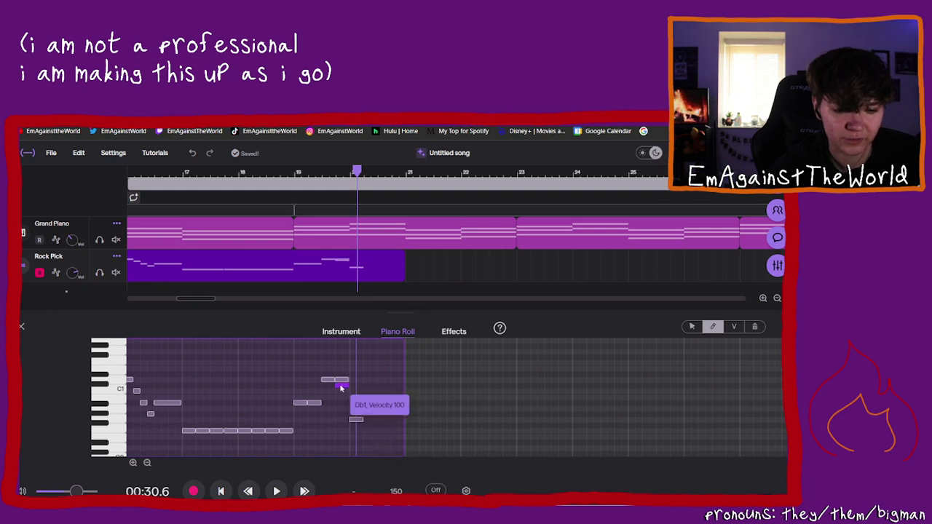
{"action": "left_click", "coordinate": [341, 379]}
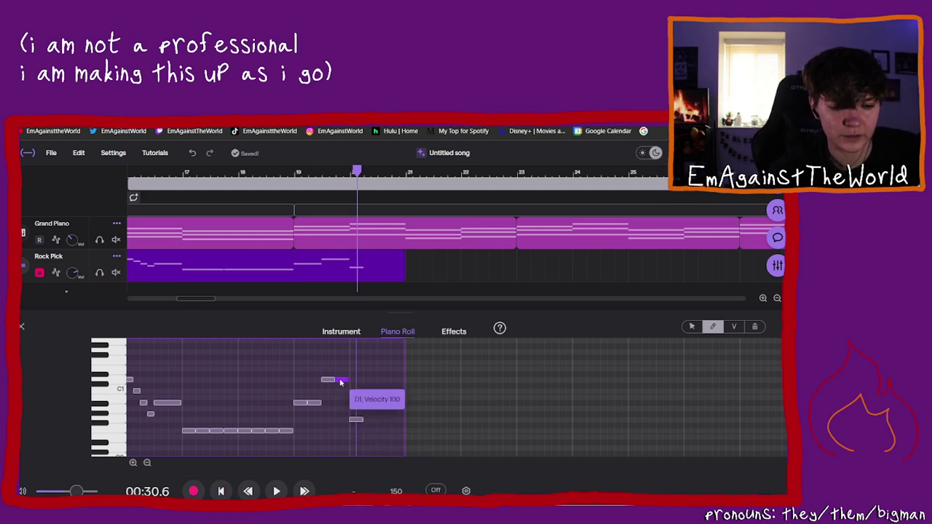
{"action": "left_click", "coordinate": [305, 403]}
{"action": "left_click", "coordinate": [317, 402]}
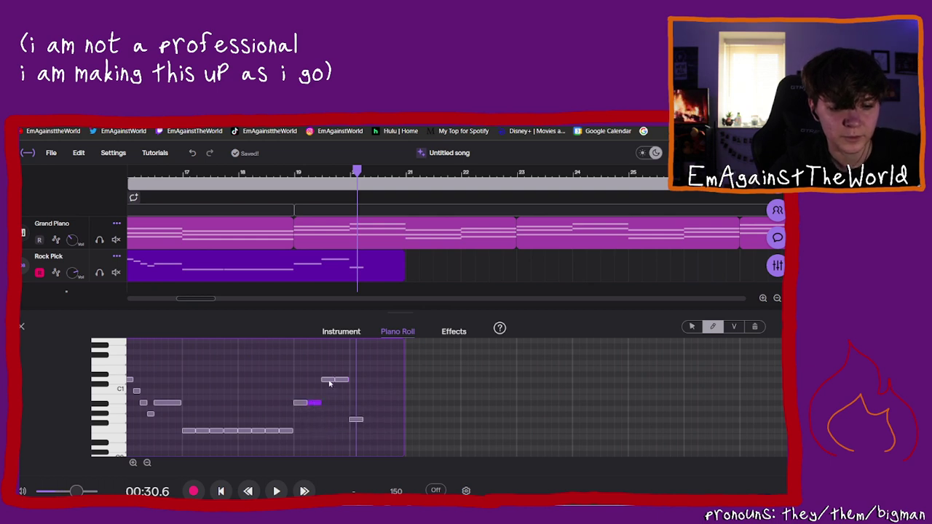
{"action": "left_click", "coordinate": [357, 419]}
Step: Fill the rest of bar 20 with three more G0 quarter notes
{"action": "left_click", "coordinate": [370, 420]}
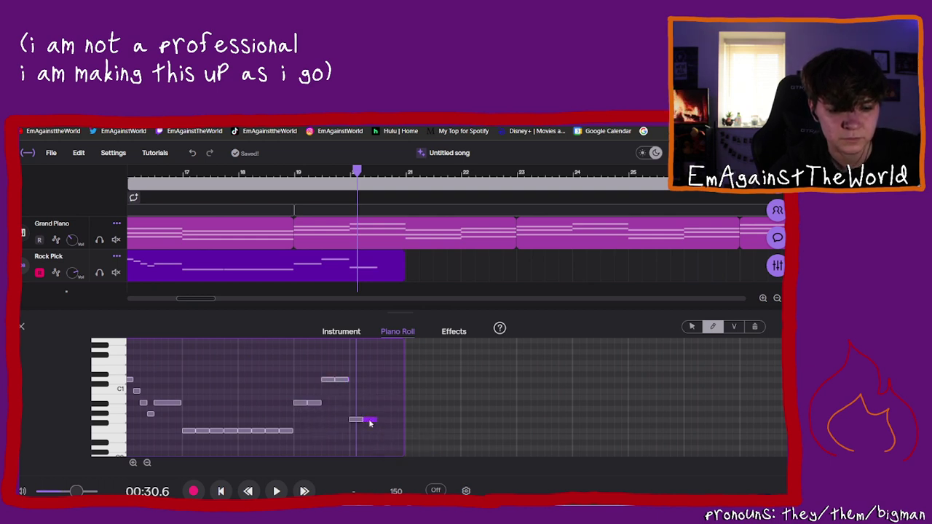
{"action": "left_click", "coordinate": [385, 419]}
{"action": "left_click", "coordinate": [396, 420]}
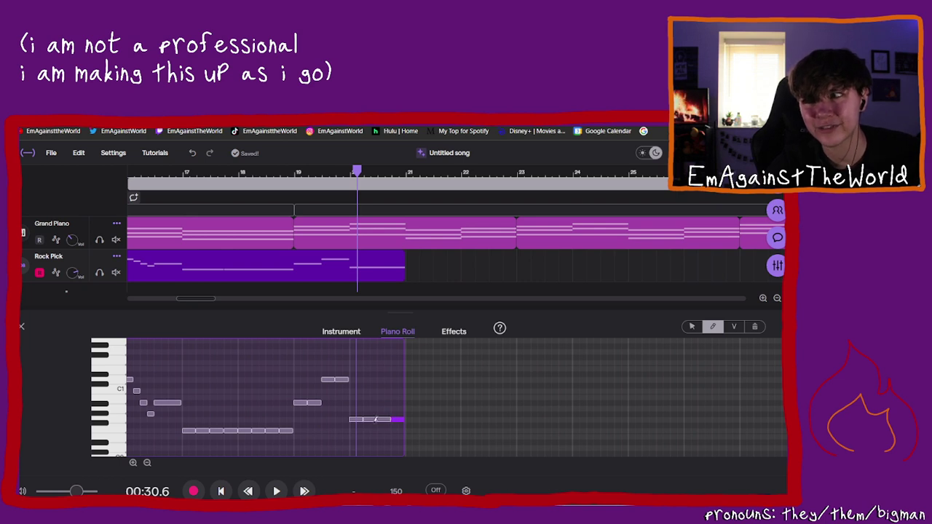
{"action": "key", "text": "Delete"}
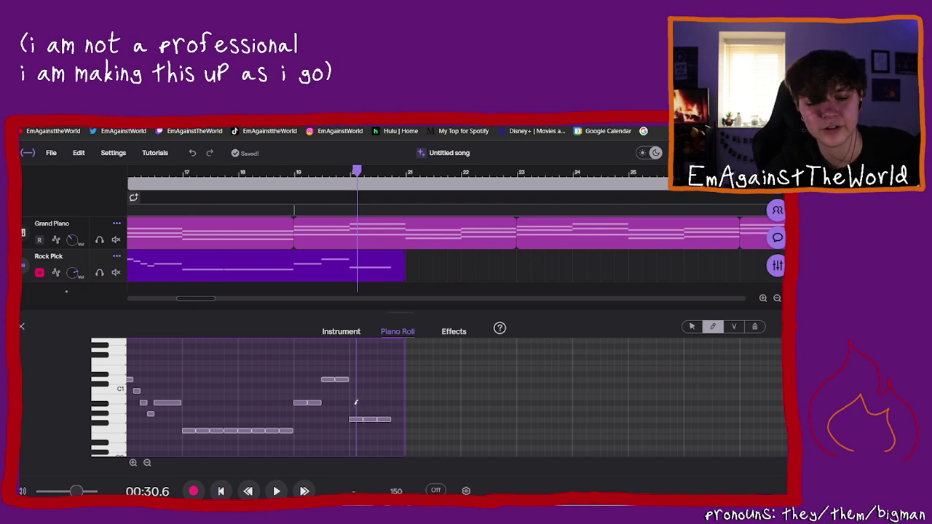
{"action": "left_click", "coordinate": [399, 420]}
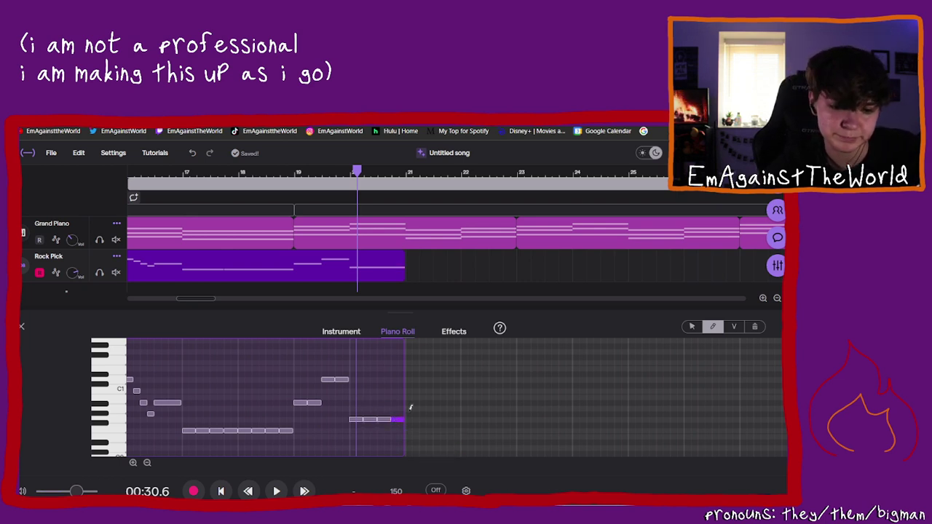
Step: Try filling bar 21 of the bass line with two Eb1 quarter notes followed by two C1 quarter notes
{"action": "left_click", "coordinate": [411, 414]}
{"action": "left_click", "coordinate": [425, 409]}
{"action": "left_click_drag", "start_coordinate": [424, 409], "coordinate": [425, 415]}
{"action": "left_click", "coordinate": [397, 425]}
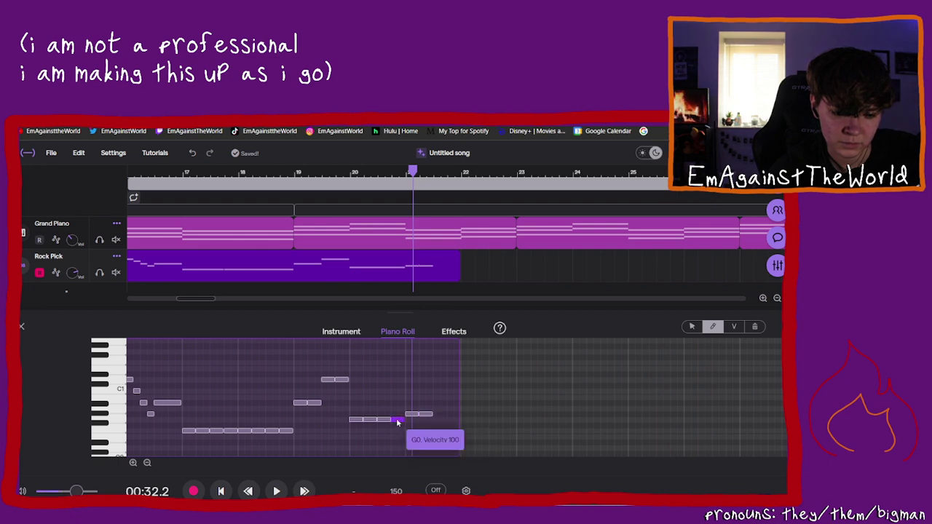
{"action": "left_click", "coordinate": [426, 415]}
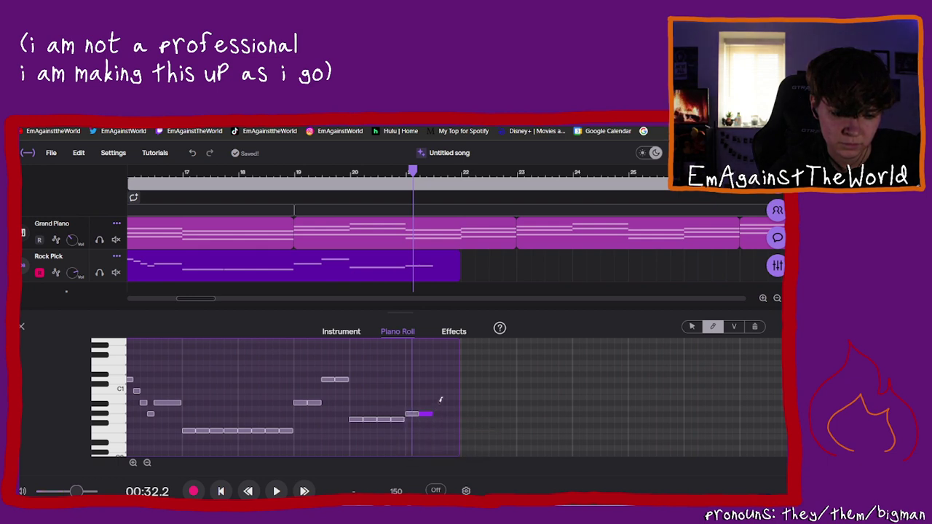
{"action": "left_click", "coordinate": [439, 402]}
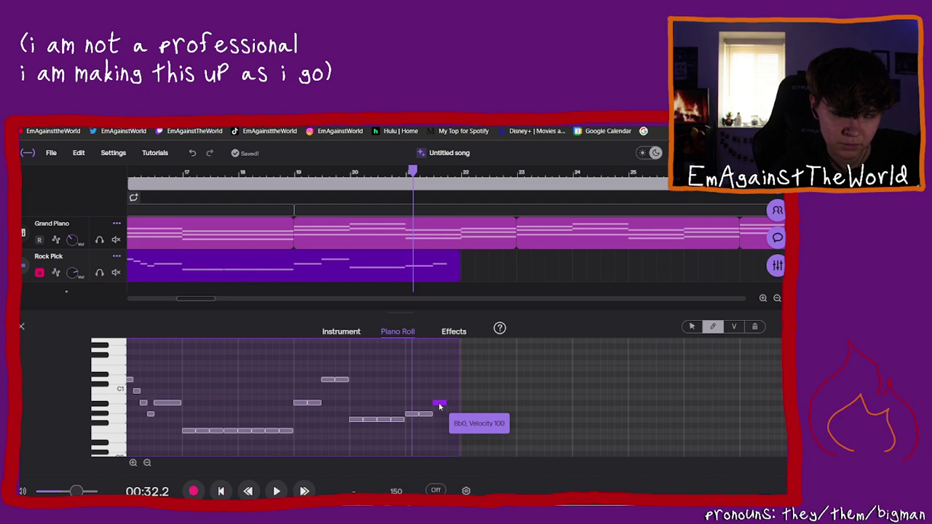
{"action": "left_click_drag", "start_coordinate": [439, 405], "coordinate": [425, 377]}
{"action": "left_click", "coordinate": [452, 391]}
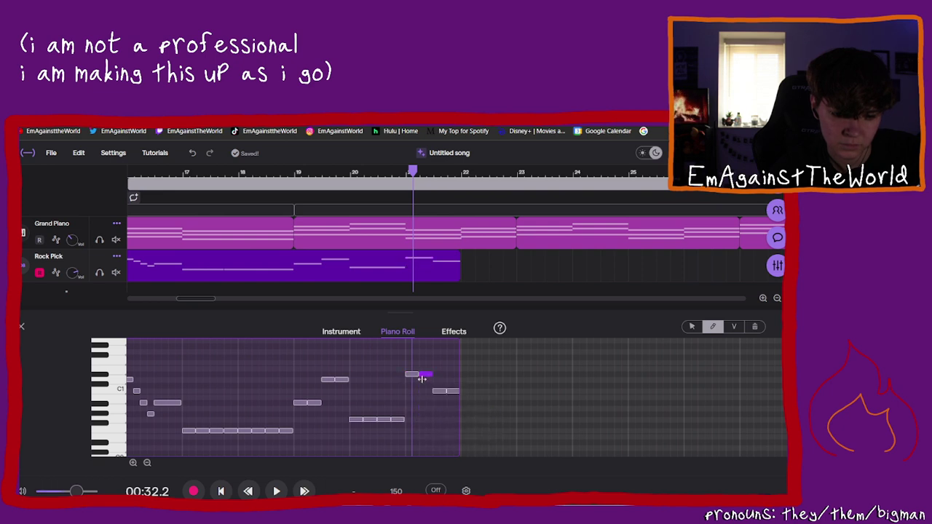
Step: Delete the four trial bass notes from bar 21
{"action": "left_click_drag", "start_coordinate": [295, 202], "coordinate": [460, 235]}
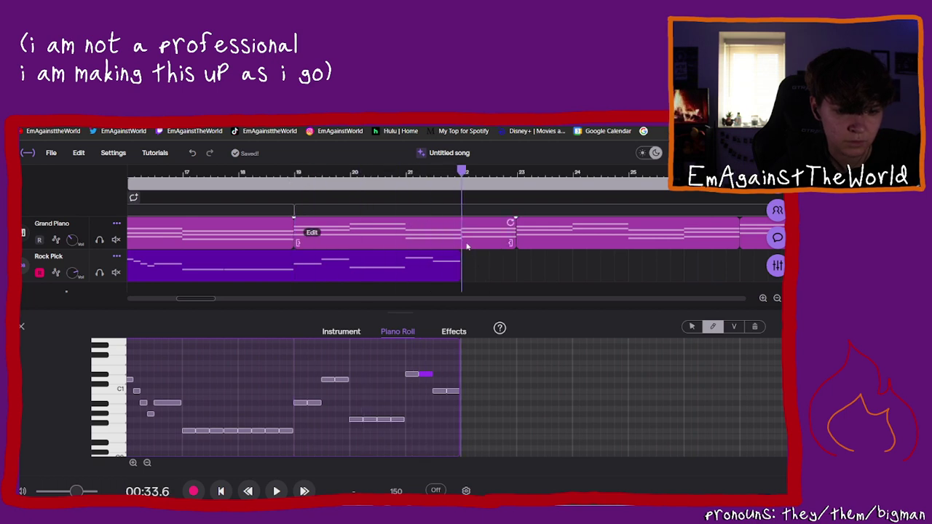
{"action": "left_click_drag", "start_coordinate": [412, 374], "coordinate": [450, 391]}
{"action": "left_click", "coordinate": [426, 375]}
{"action": "left_click", "coordinate": [453, 390]}
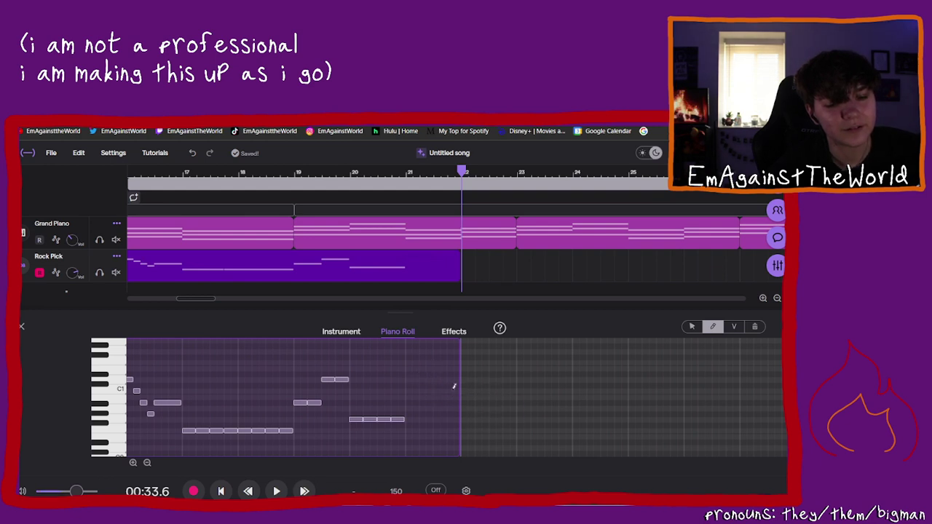
Step: Fill bar 21 of the bass line with two Bb0 quarter notes followed by two D1 quarter notes
{"action": "left_click", "coordinate": [412, 418]}
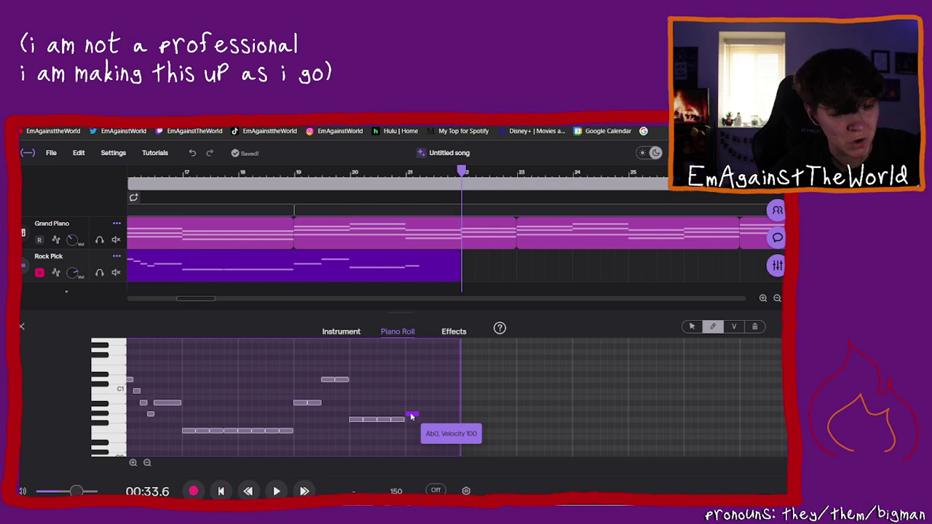
{"action": "left_click_drag", "start_coordinate": [411, 416], "coordinate": [410, 424]}
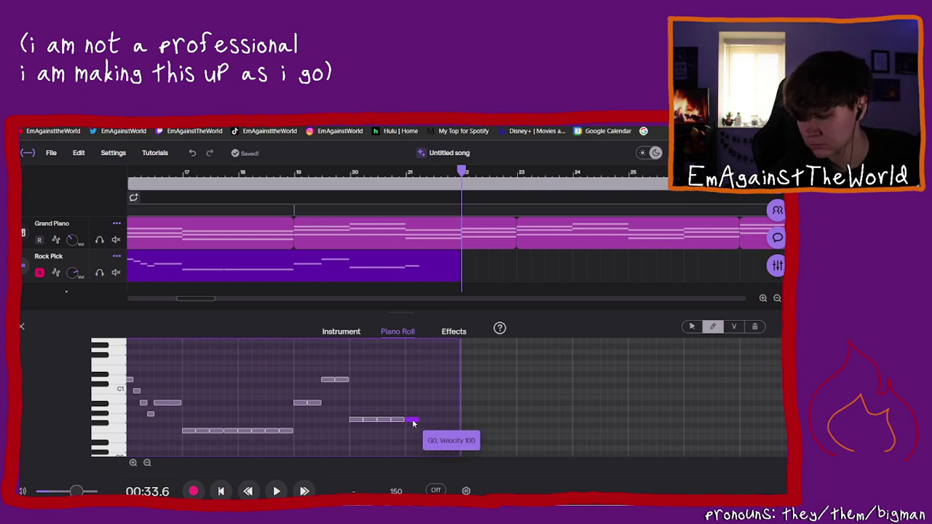
{"action": "left_click_drag", "start_coordinate": [413, 423], "coordinate": [411, 404]}
{"action": "left_click", "coordinate": [426, 403]}
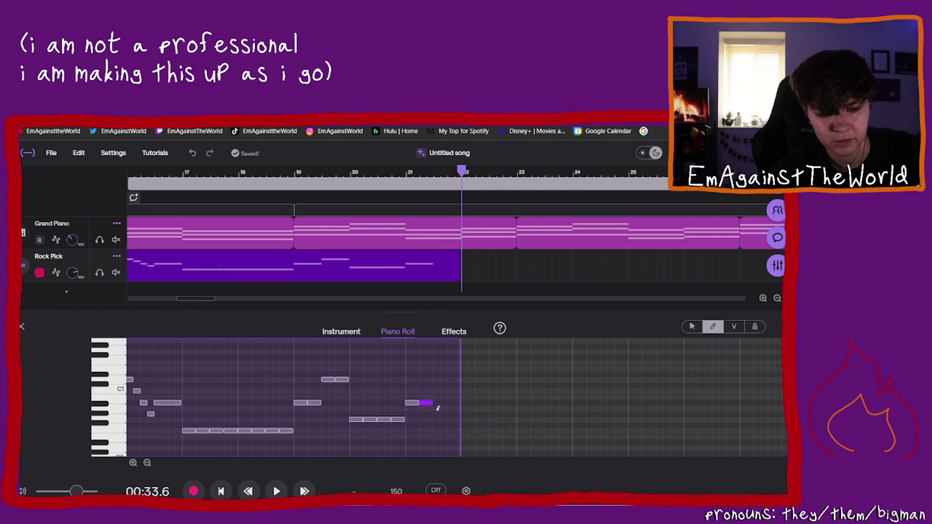
{"action": "left_click", "coordinate": [438, 421]}
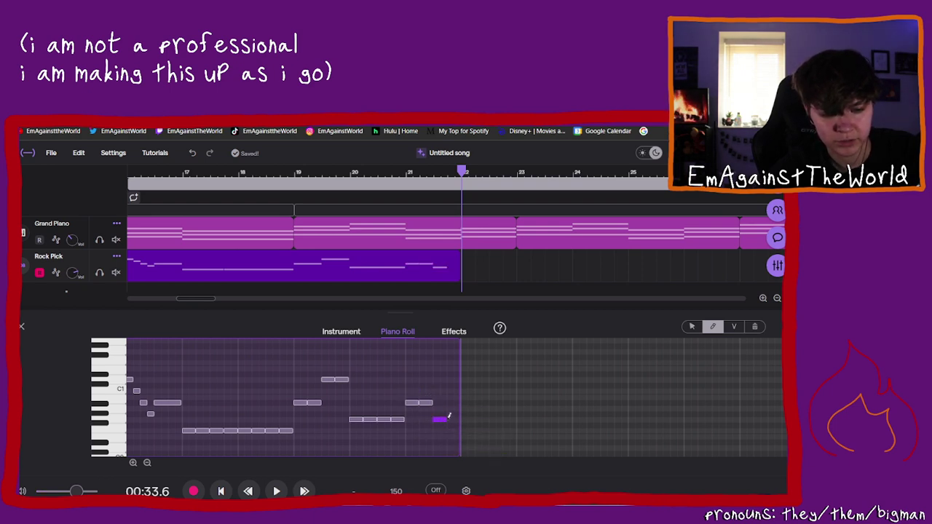
{"action": "left_click", "coordinate": [441, 422]}
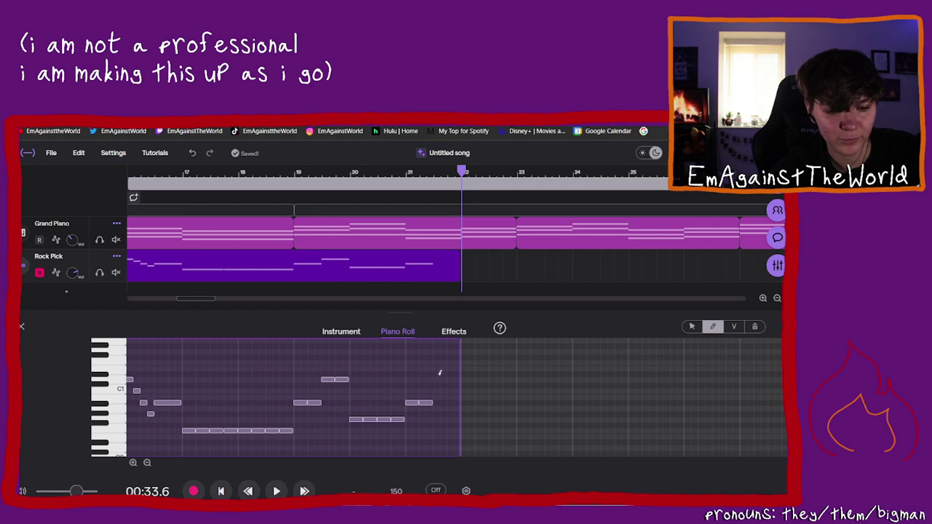
{"action": "left_click", "coordinate": [439, 379]}
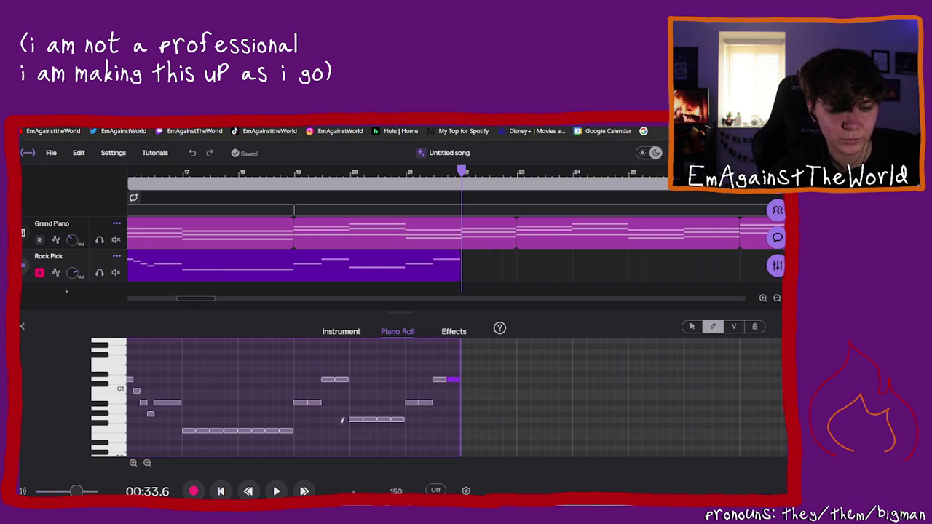
Step: Fill bar 22 of the bass line with two Ab0 quarter notes followed by two C1 quarter notes
{"action": "left_click", "coordinate": [468, 414]}
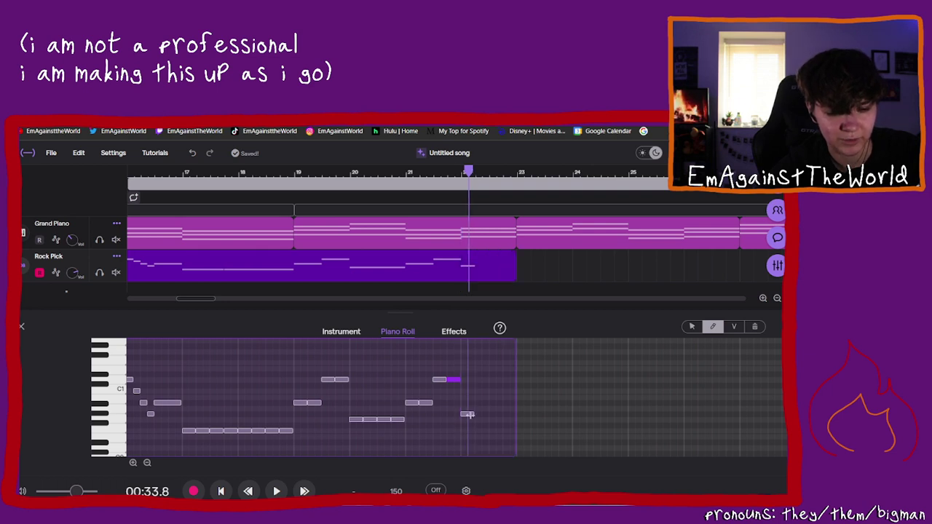
{"action": "left_click", "coordinate": [480, 413]}
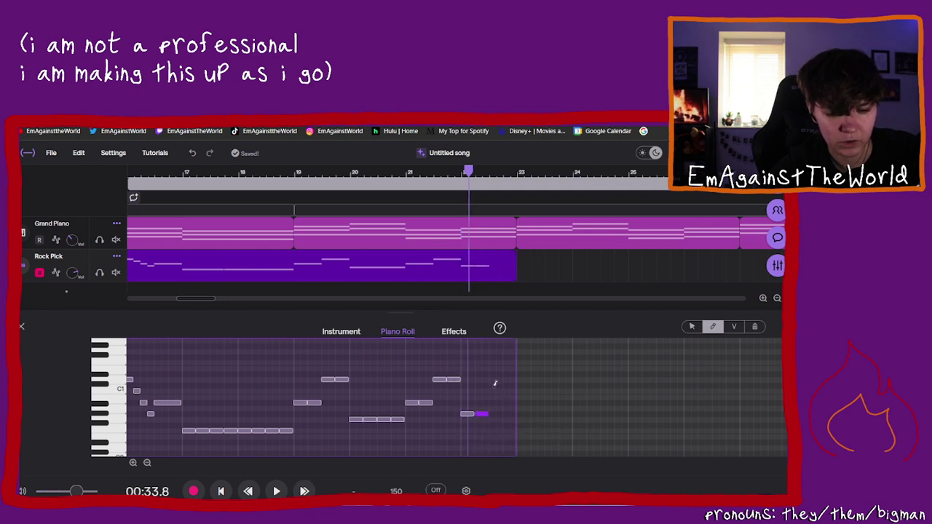
{"action": "left_click", "coordinate": [495, 373]}
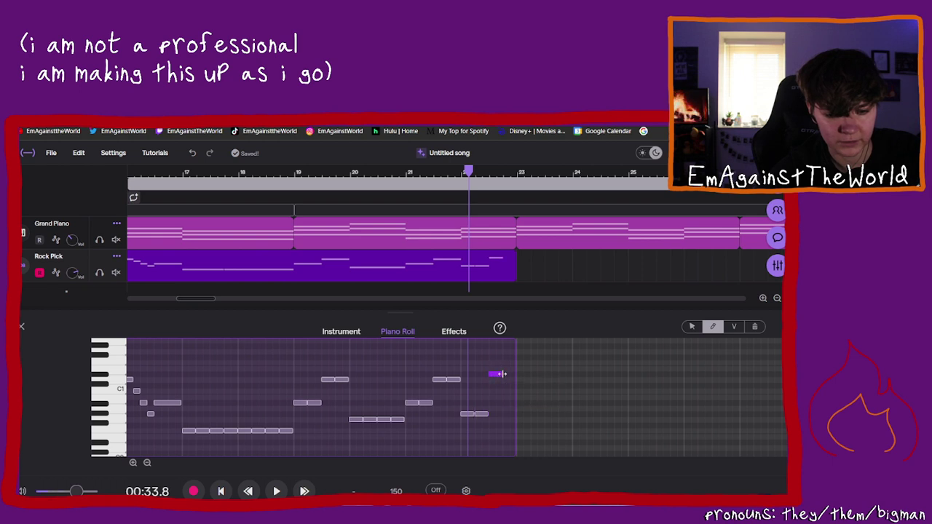
{"action": "left_click", "coordinate": [503, 375]}
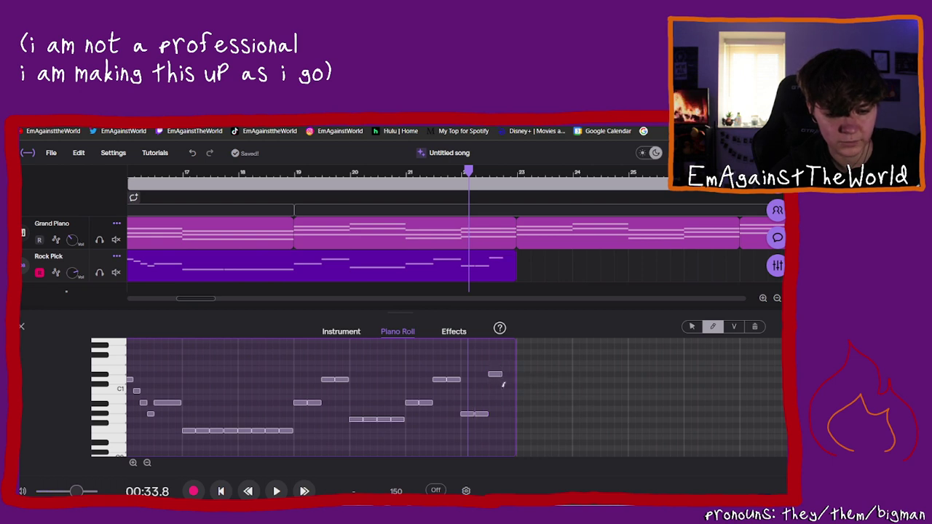
{"action": "left_click_drag", "start_coordinate": [492, 374], "coordinate": [495, 391]}
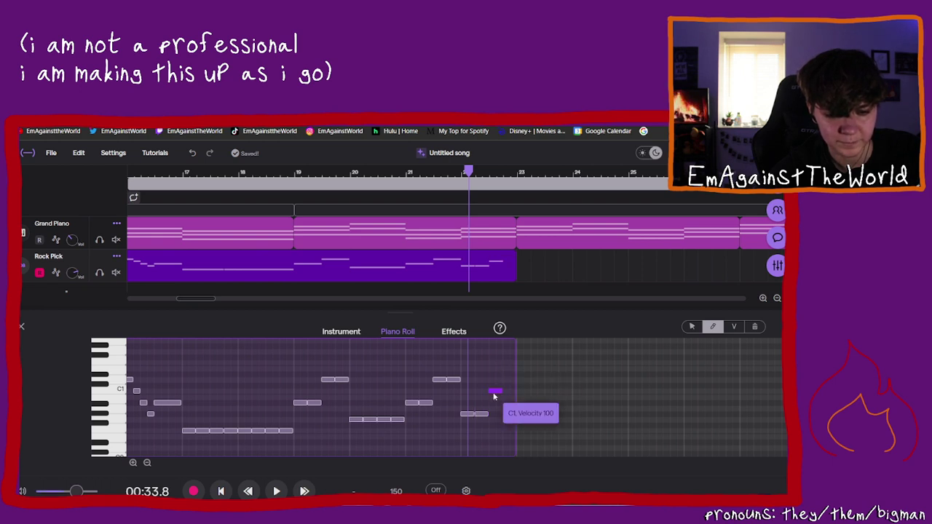
{"action": "left_click", "coordinate": [507, 391]}
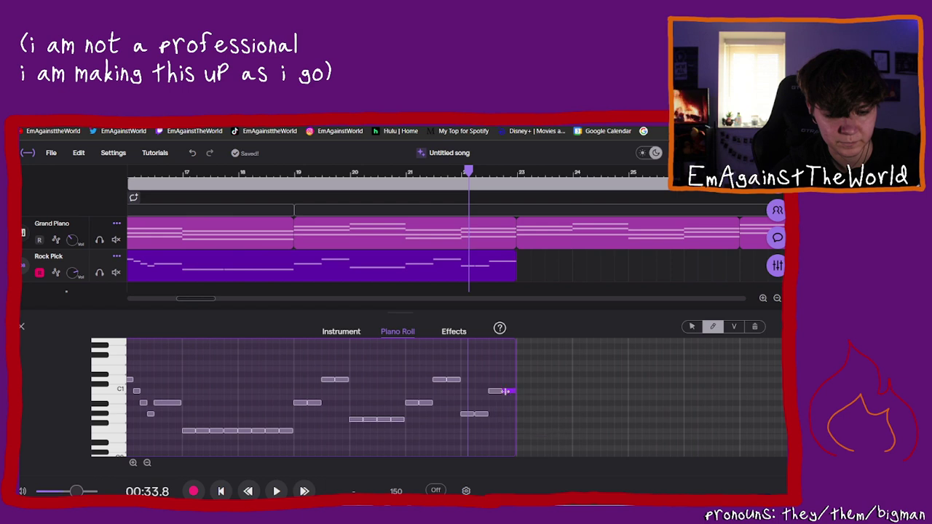
Step: Play the song from bar 19 through bar 22 to hear the bass against the piano
{"action": "left_click", "coordinate": [295, 175]}
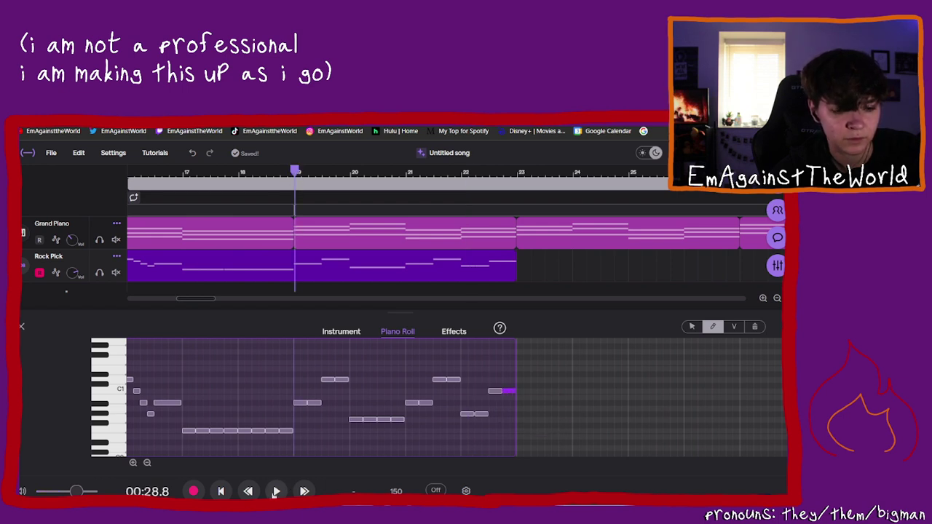
{"action": "left_click", "coordinate": [275, 492]}
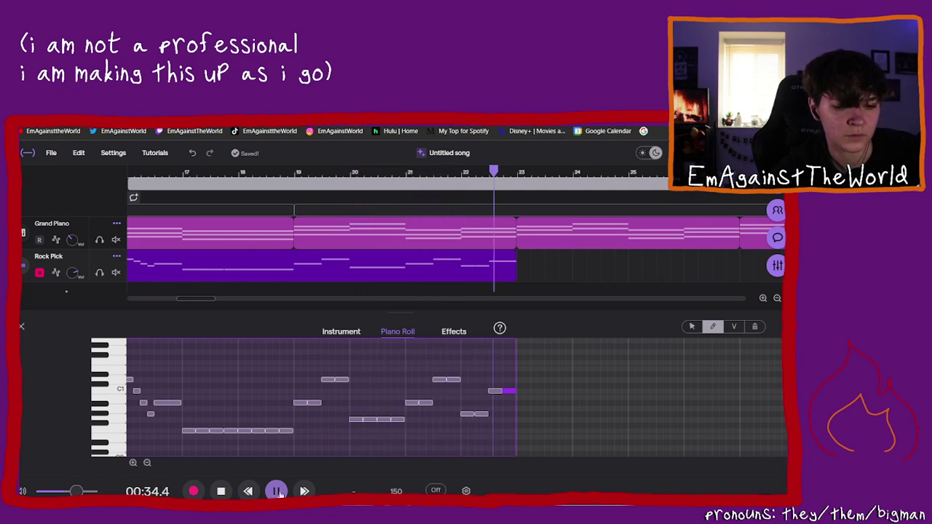
{"action": "left_click", "coordinate": [276, 492]}
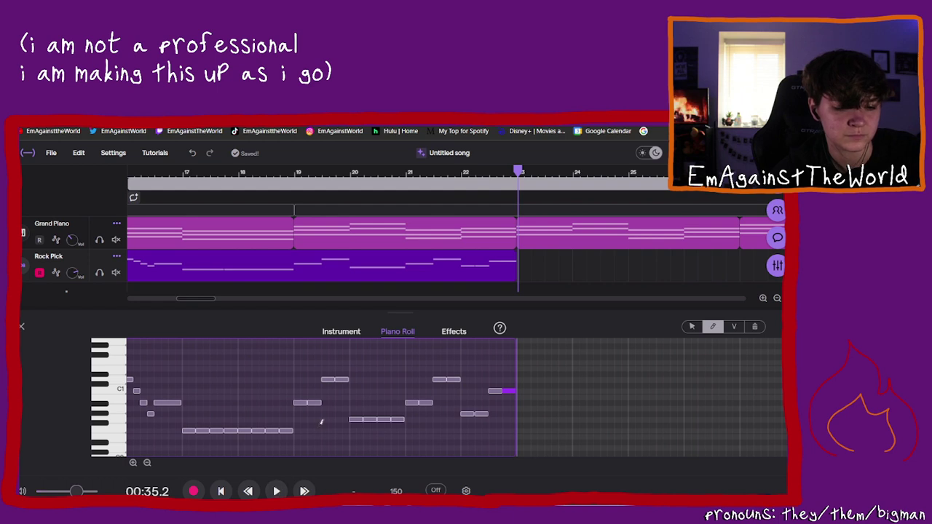
Step: Lower the last two bass notes of bar 19, the third to Bb0 and the fourth to Eb0
{"action": "left_click", "coordinate": [329, 379]}
{"action": "left_click", "coordinate": [318, 402]}
{"action": "left_click", "coordinate": [300, 405]}
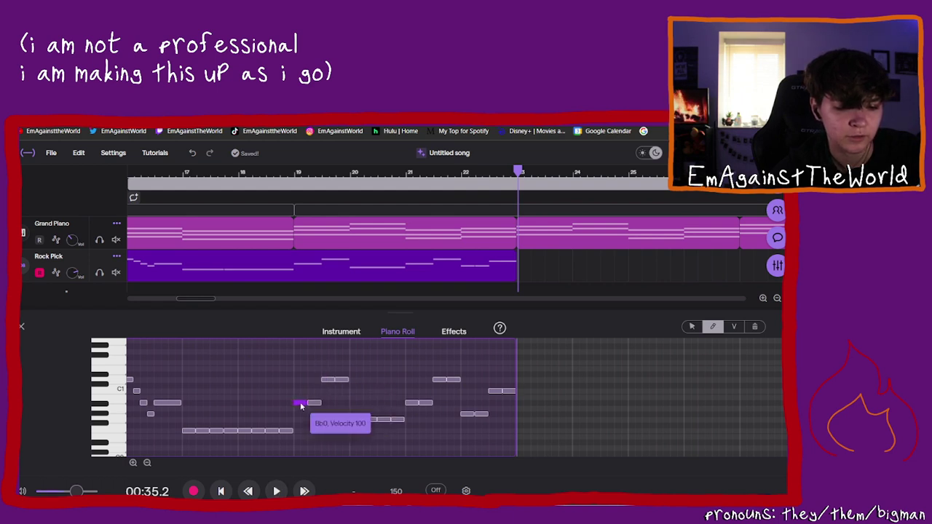
{"action": "left_click_drag", "start_coordinate": [332, 380], "coordinate": [341, 444]}
{"action": "left_click", "coordinate": [340, 380]}
Step: Play back bars 19 and 20 to check the reworked ending of bar 19
{"action": "left_click", "coordinate": [297, 174]}
{"action": "left_click", "coordinate": [276, 491]}
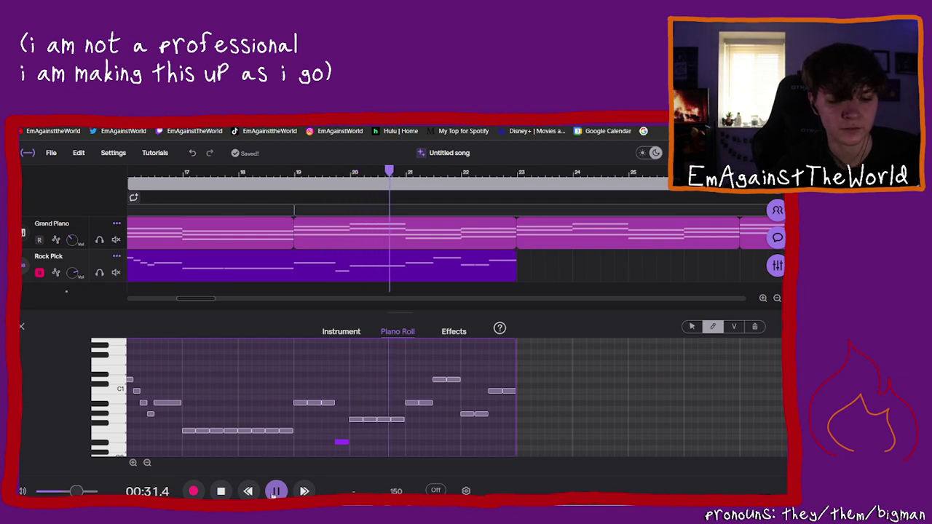
{"action": "key", "text": "space"}
Step: Raise the last bass quarter note of bar 20 to Bb0
{"action": "left_click", "coordinate": [400, 420]}
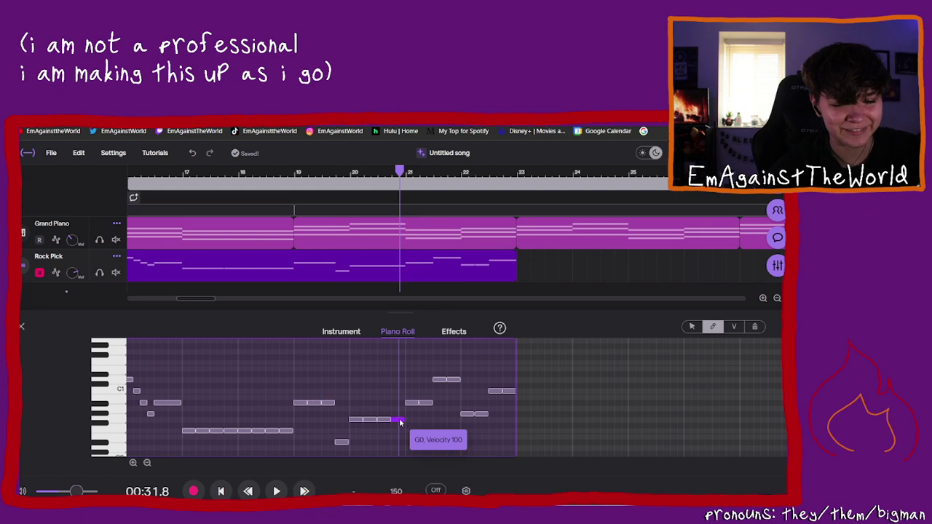
{"action": "mouse_move", "coordinate": [400, 420]}
{"action": "left_mouse_down"}
{"action": "mouse_move", "coordinate": [389, 405]}
{"action": "mouse_move", "coordinate": [413, 408]}
{"action": "left_mouse_up"}
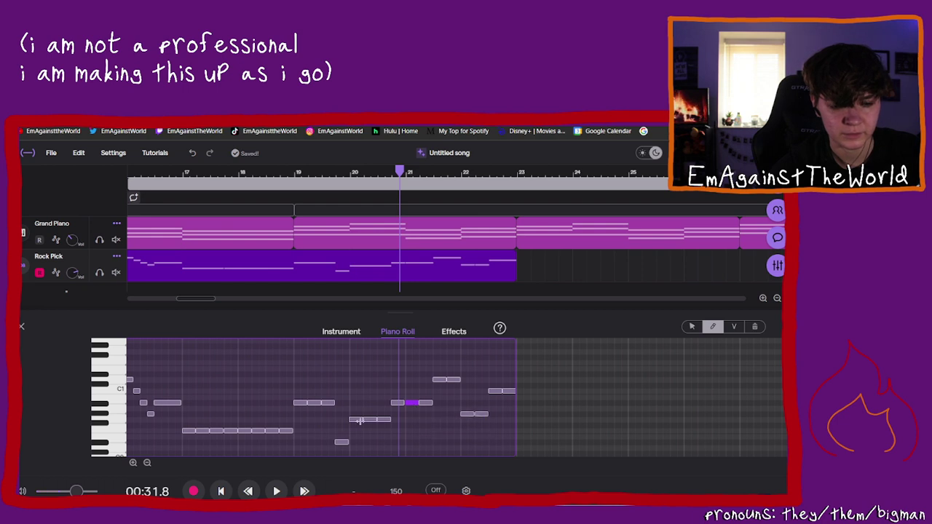
{"action": "left_click", "coordinate": [385, 421]}
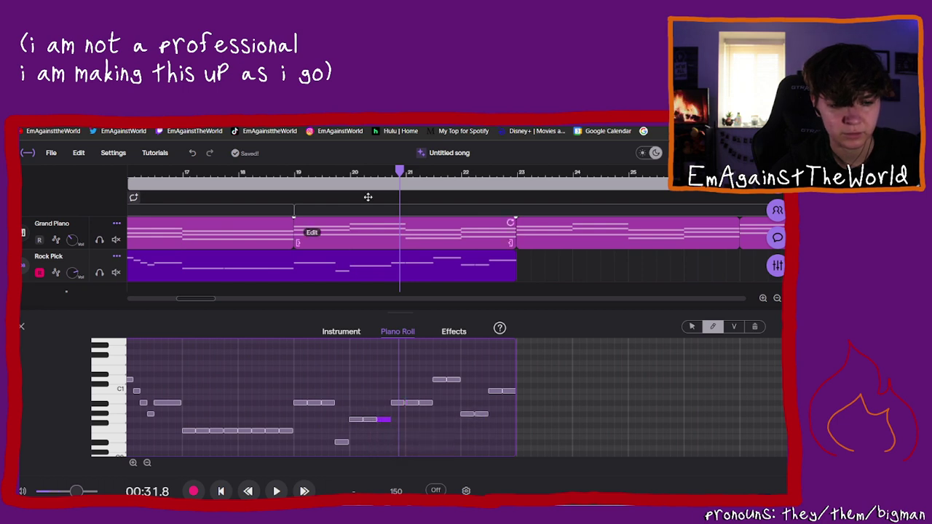
Step: Play from just before bar 19 up to bar 21 to hear the revised lead-in note
{"action": "left_click", "coordinate": [359, 239]}
{"action": "left_click_drag", "start_coordinate": [400, 172], "coordinate": [289, 174]}
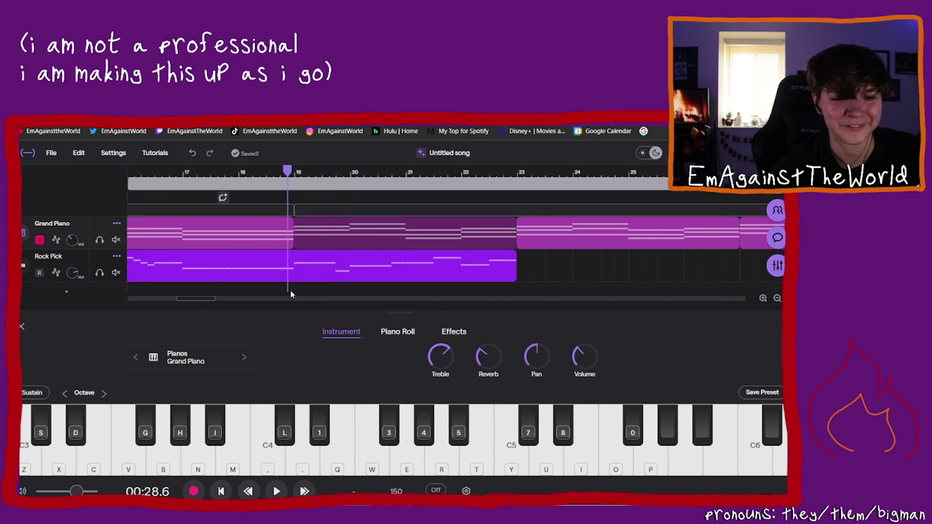
{"action": "left_click", "coordinate": [276, 491]}
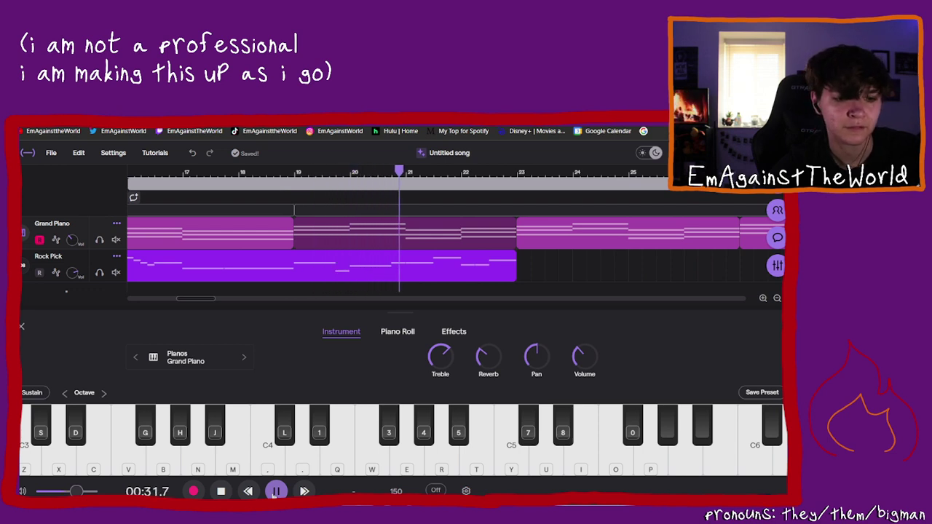
{"action": "left_click", "coordinate": [276, 490]}
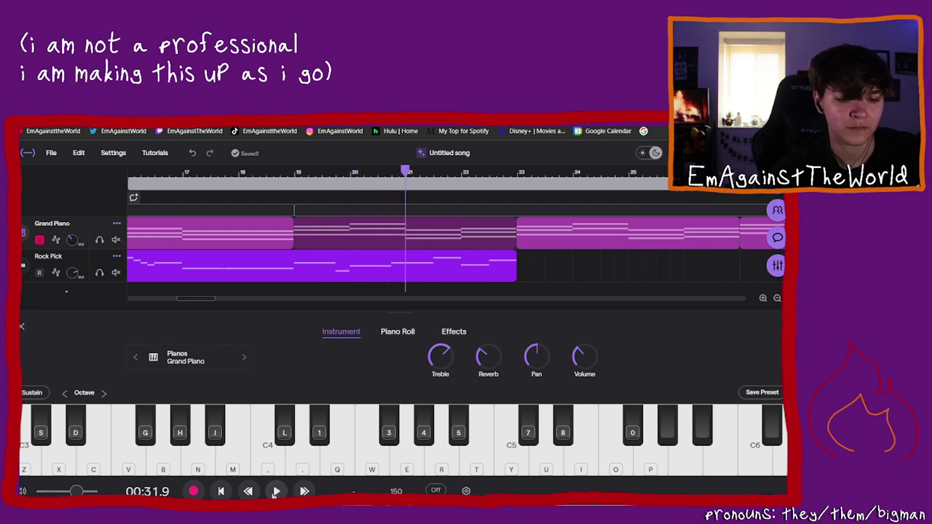
Step: Reopen the Rock Pick notes for drawing and lower the last two notes of bar 21 to Bb0 and G0
{"action": "left_click", "coordinate": [407, 333]}
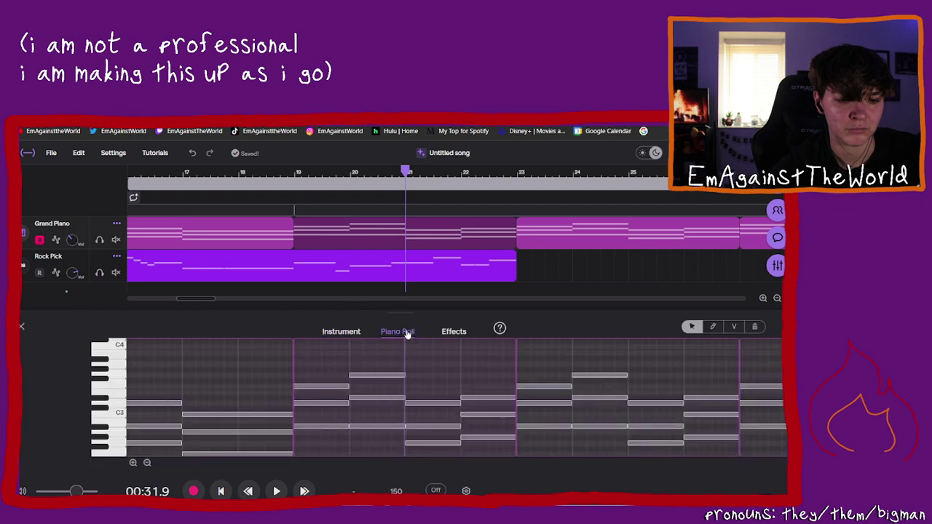
{"action": "left_click", "coordinate": [410, 270]}
{"action": "left_click", "coordinate": [397, 333]}
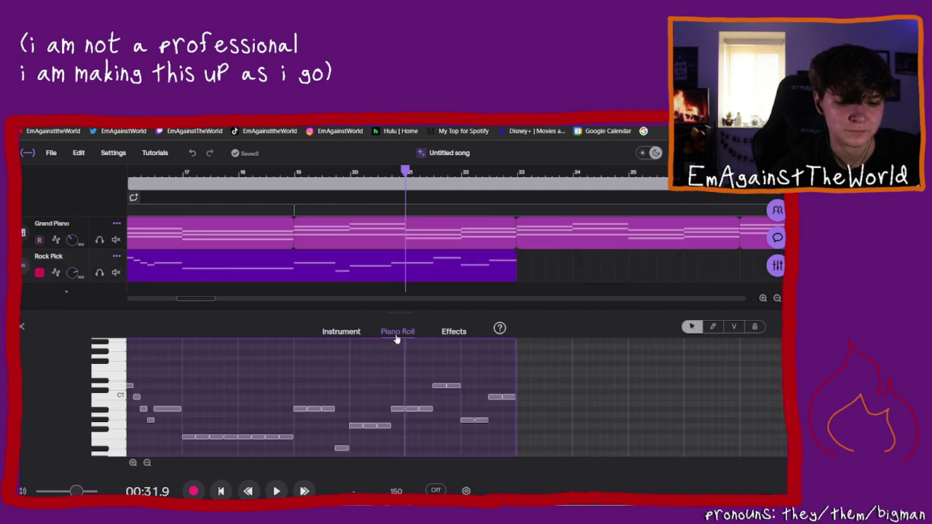
{"action": "left_click", "coordinate": [719, 327]}
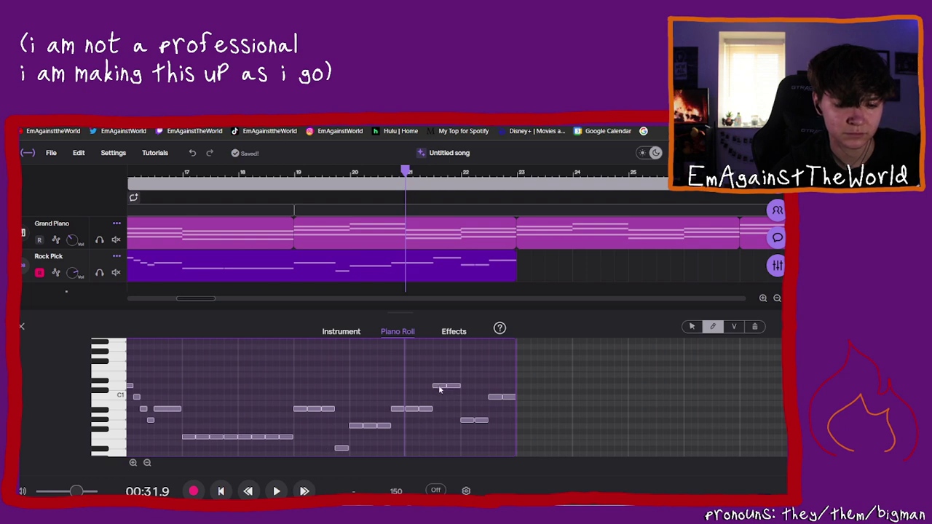
{"action": "left_click_drag", "start_coordinate": [439, 390], "coordinate": [441, 413]}
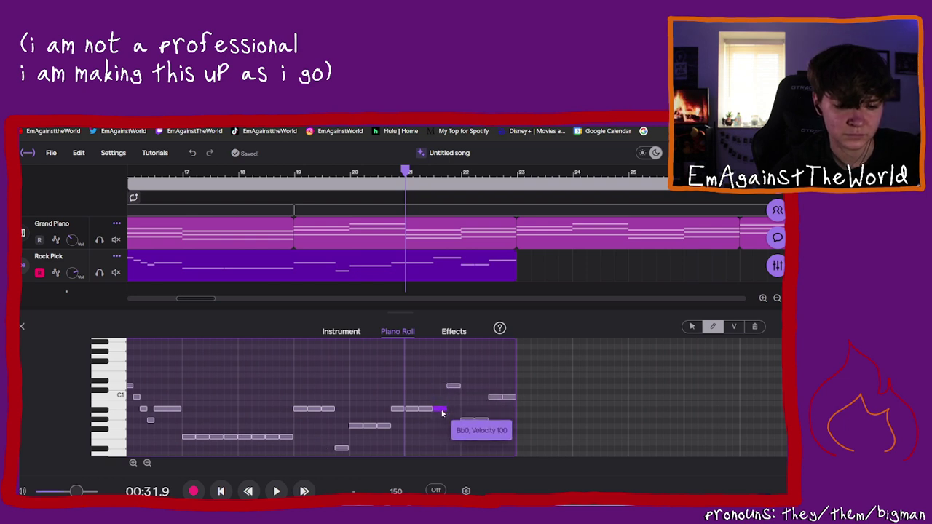
{"action": "left_click", "coordinate": [454, 387]}
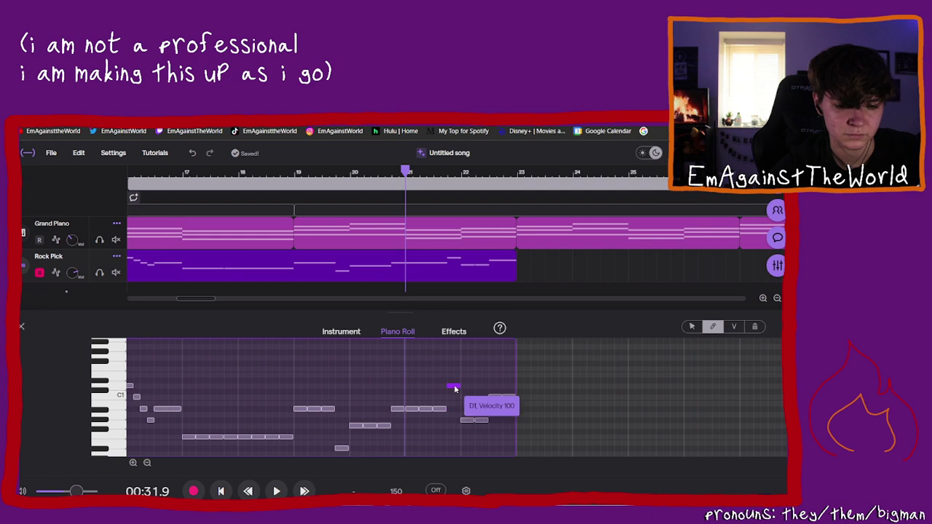
{"action": "left_click_drag", "start_coordinate": [454, 390], "coordinate": [460, 429]}
Step: Finish bar 22 of the bass line with an Ab0 third quarter note and an Eb0 last quarter note, removing the C1 there
{"action": "left_click", "coordinate": [496, 420]}
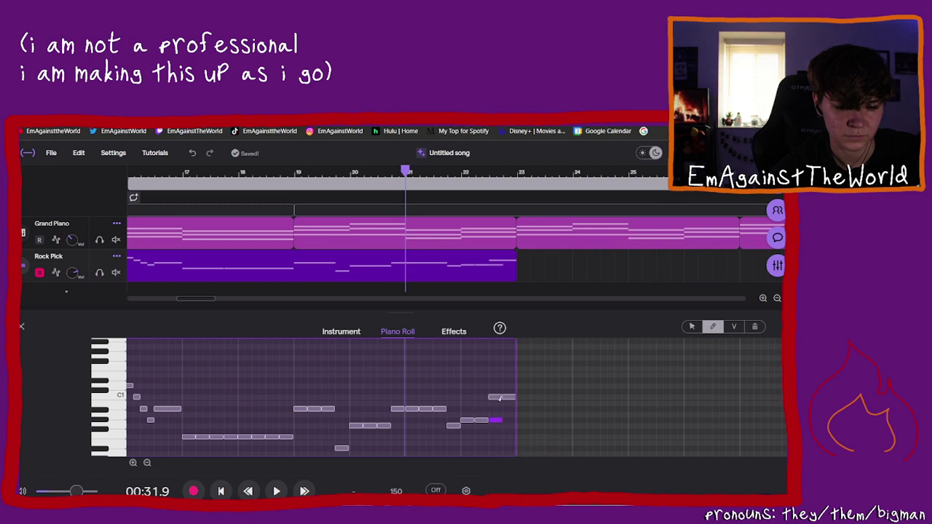
{"action": "left_click", "coordinate": [497, 397]}
{"action": "left_click", "coordinate": [506, 397]}
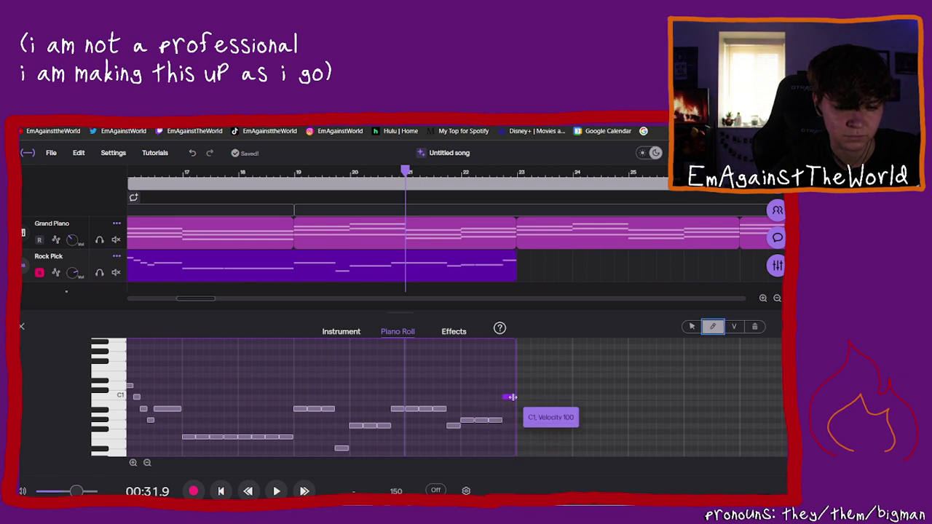
{"action": "left_click_drag", "start_coordinate": [509, 397], "coordinate": [505, 431]}
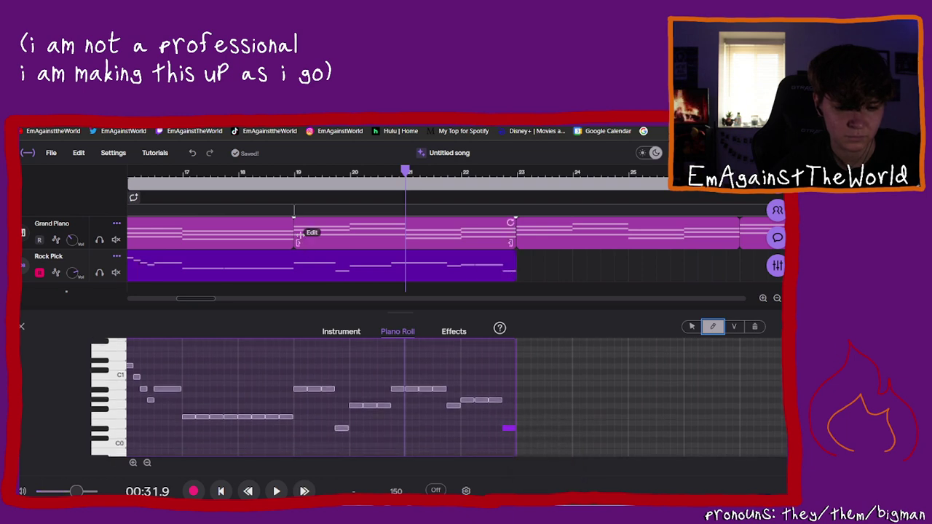
Step: Play back bars 19 to 22 to hear the completed bass pattern
{"action": "left_click", "coordinate": [294, 172]}
{"action": "left_click", "coordinate": [276, 492]}
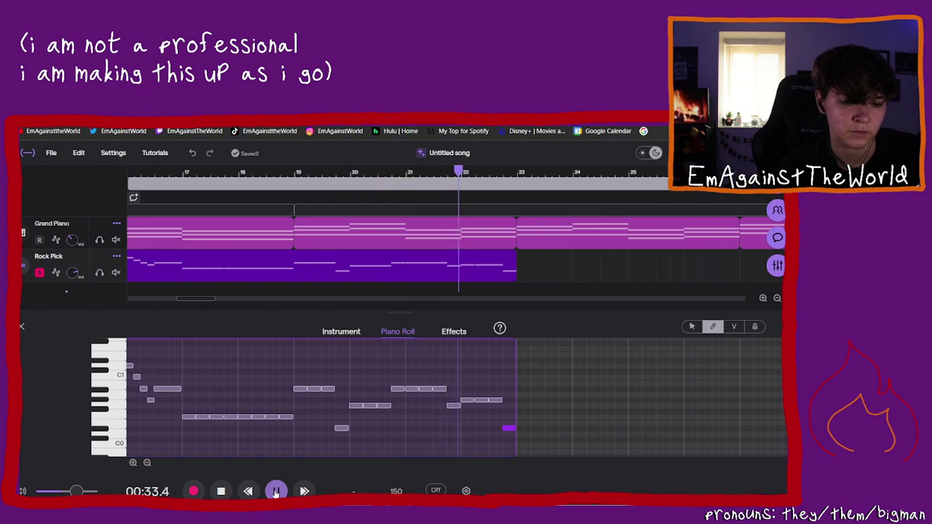
{"action": "left_click", "coordinate": [275, 491]}
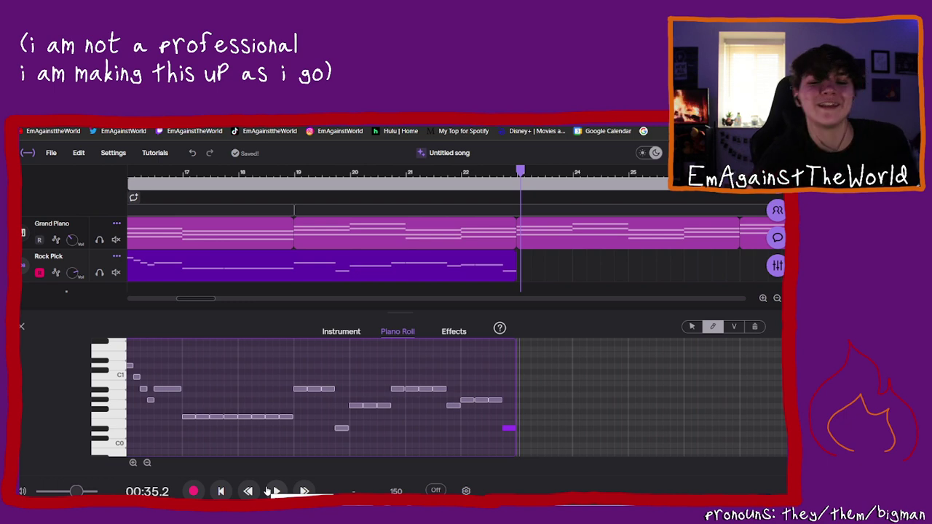
Step: Try to paste the copied Rock Pick region at bar 19 and again at bar 23
{"action": "left_click", "coordinate": [295, 173]}
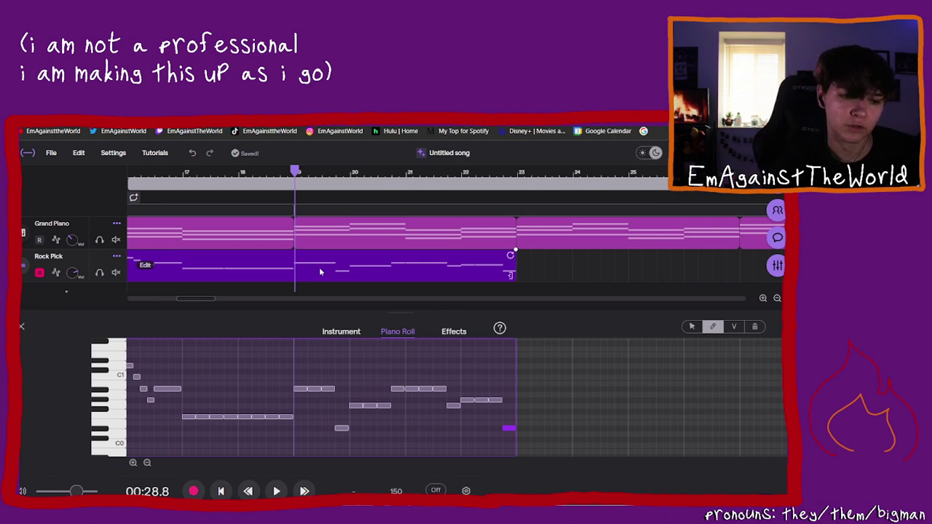
{"action": "key", "text": "ctrl+v"}
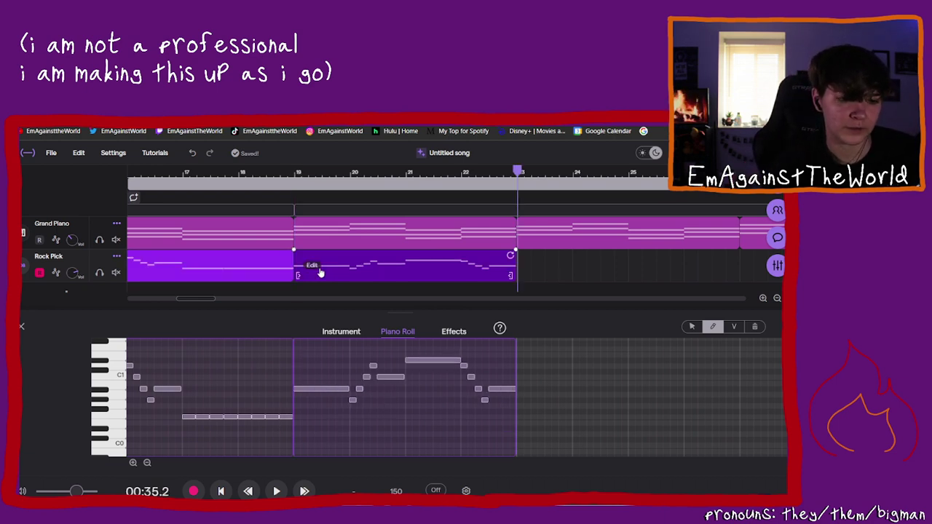
{"action": "left_click", "coordinate": [401, 275]}
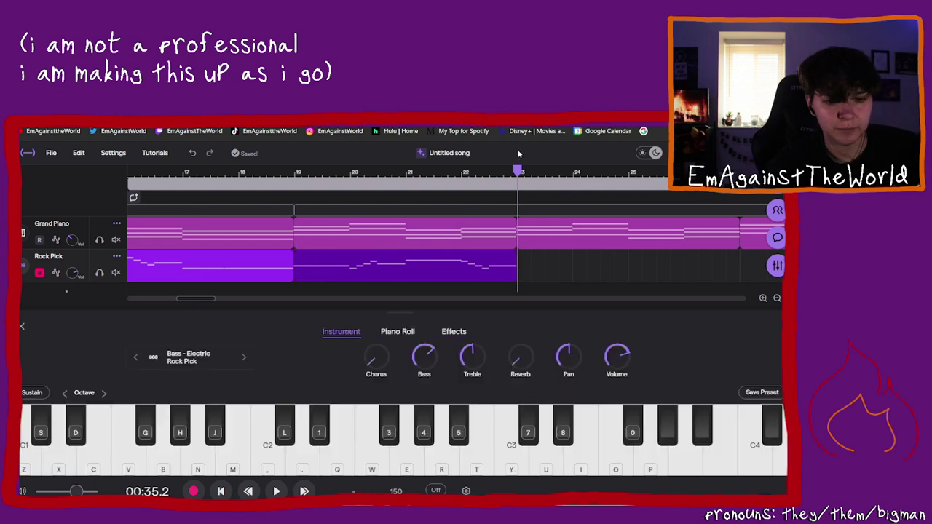
{"action": "key", "text": "ctrl+v"}
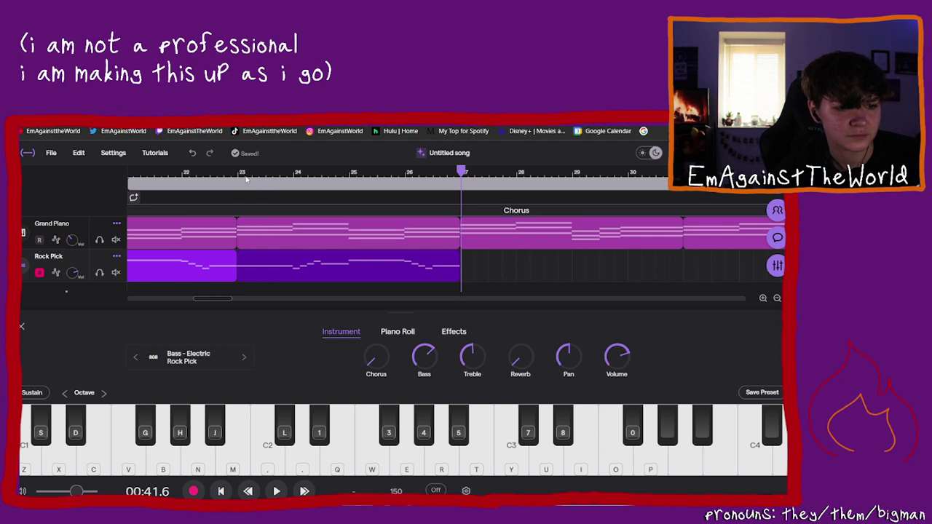
Step: Play the pasted bass region from bar 19 and undo the paste to restore the written quarter-note pattern
{"action": "left_click_drag", "start_coordinate": [220, 299], "coordinate": [190, 309]}
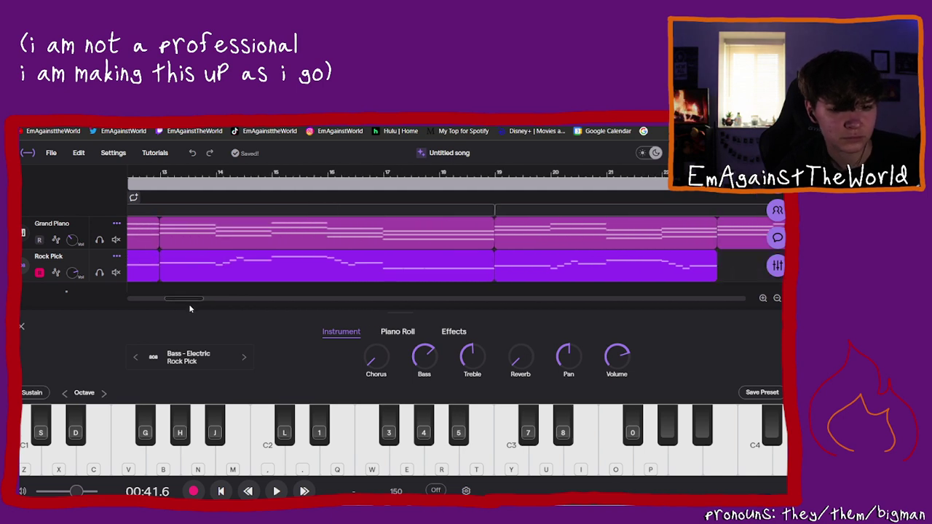
{"action": "left_click", "coordinate": [539, 270]}
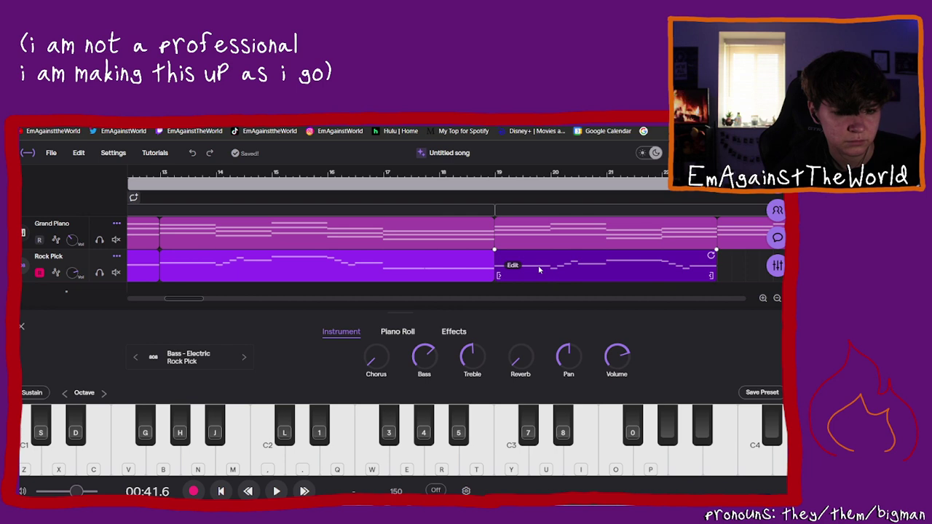
{"action": "left_click", "coordinate": [494, 179]}
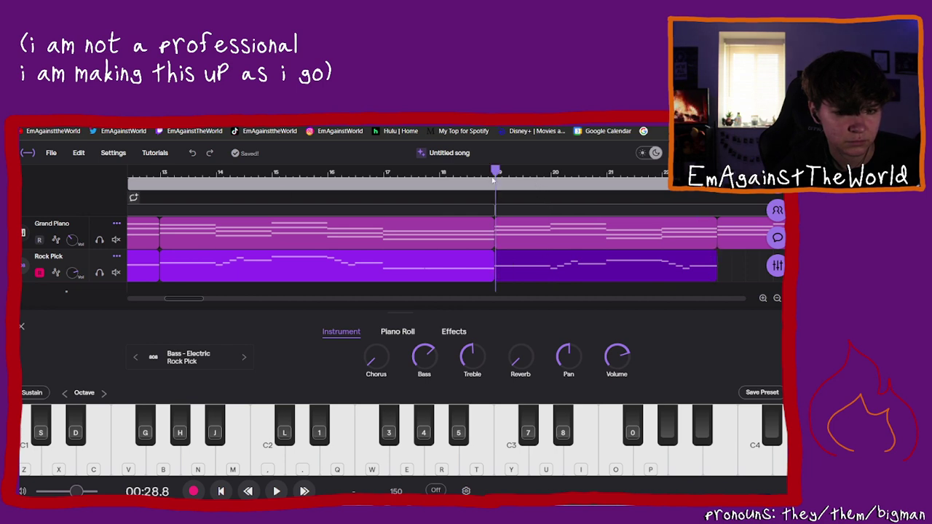
{"action": "mouse_move", "coordinate": [494, 179]}
{"action": "left_mouse_down"}
{"action": "mouse_move", "coordinate": [335, 174]}
{"action": "mouse_move", "coordinate": [508, 175]}
{"action": "mouse_move", "coordinate": [495, 174]}
{"action": "left_mouse_up"}
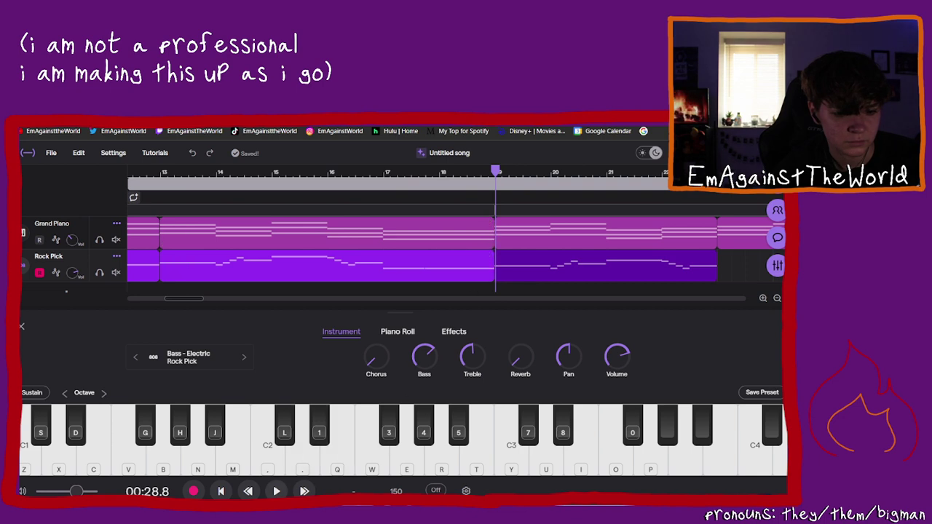
{"action": "left_click", "coordinate": [275, 491]}
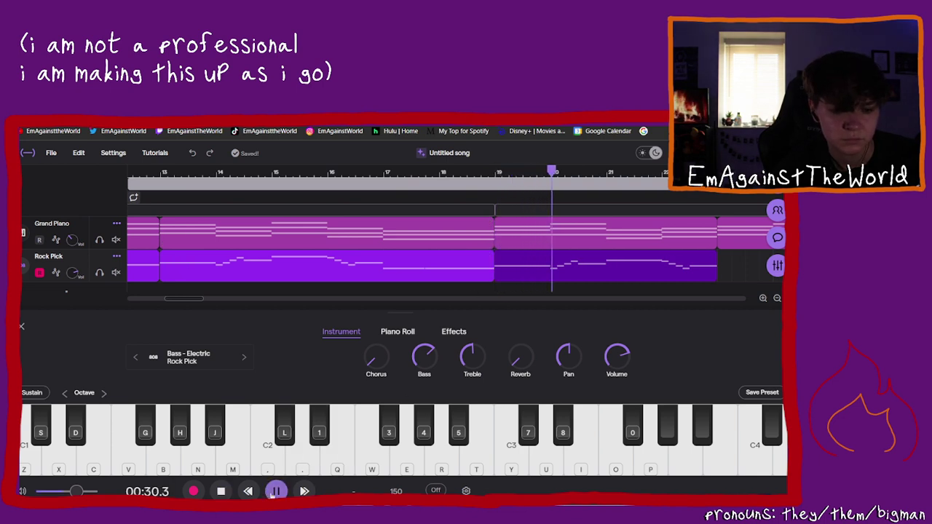
{"action": "key", "text": "space"}
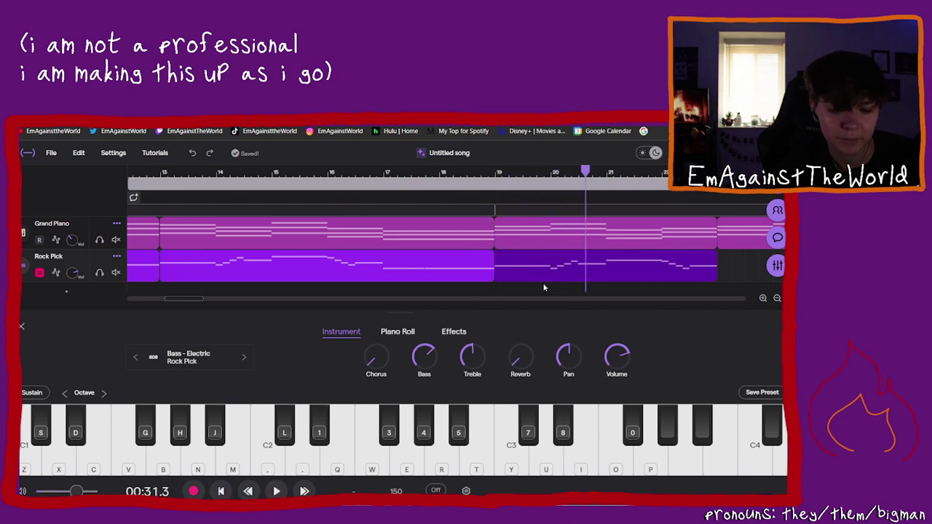
{"action": "left_click", "coordinate": [509, 266]}
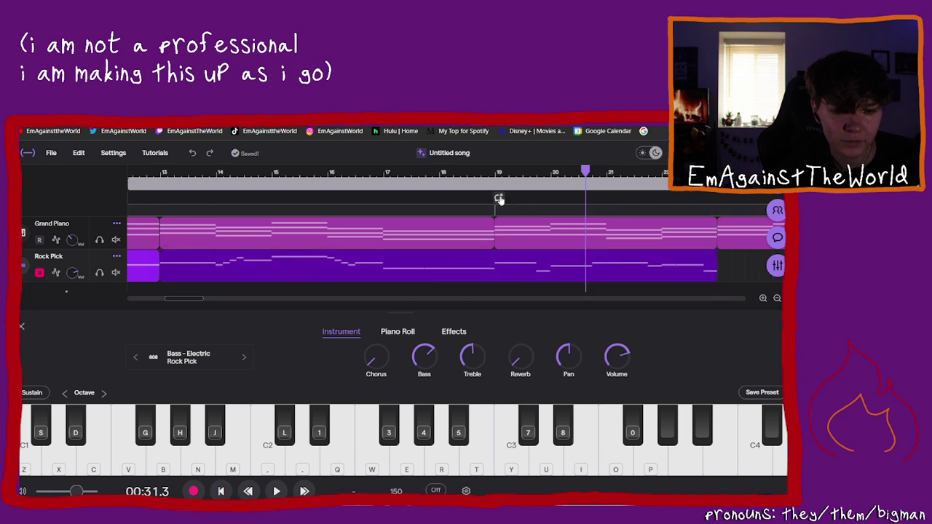
Step: Split the Rock Pick region at bar 19
{"action": "left_click", "coordinate": [495, 179]}
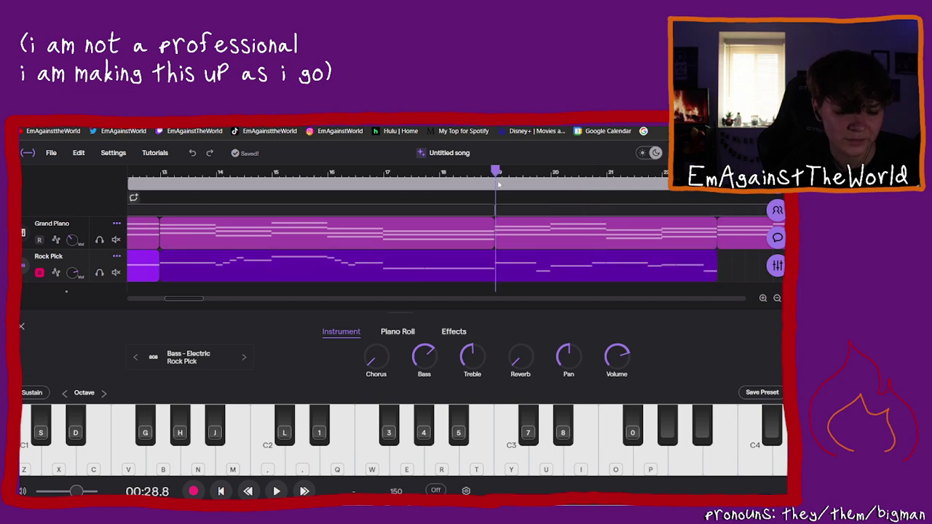
{"action": "right_click", "coordinate": [510, 266]}
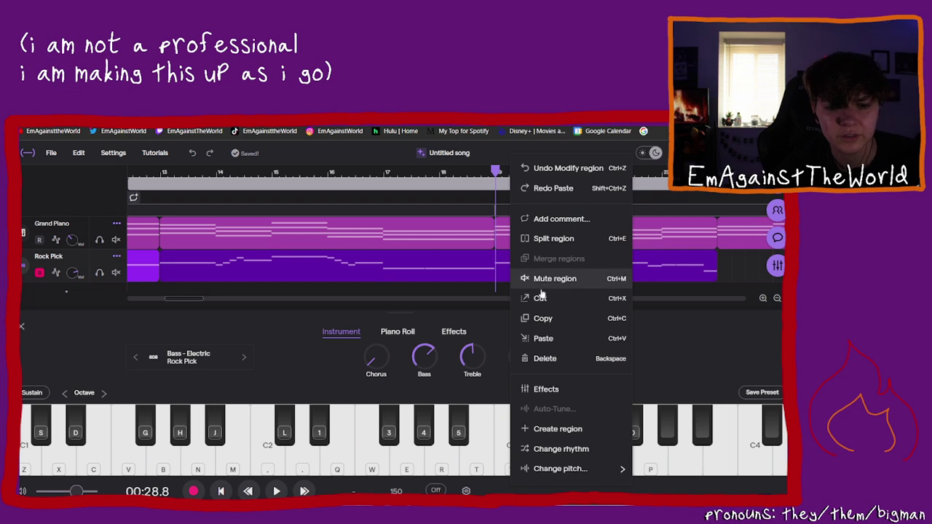
{"action": "left_click", "coordinate": [539, 298]}
{"action": "key", "text": "ctrl+z"}
{"action": "right_click", "coordinate": [534, 271]}
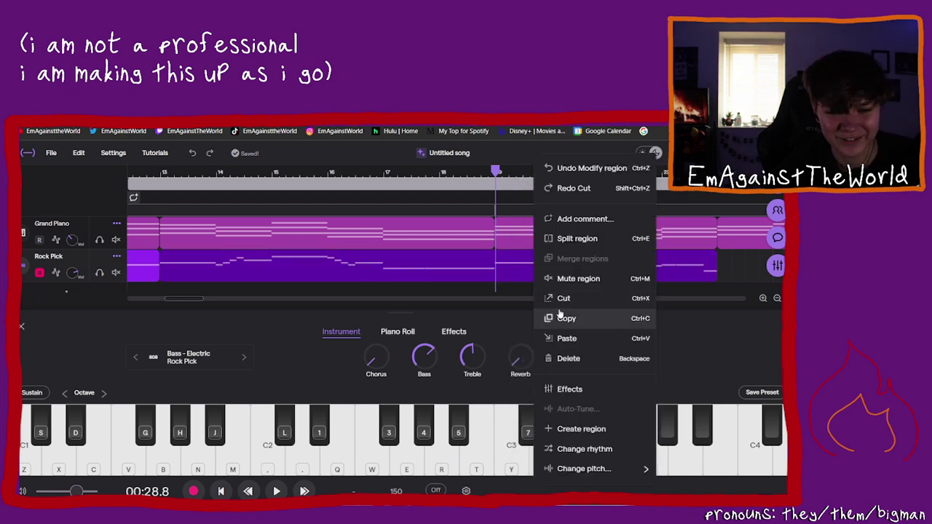
{"action": "left_click", "coordinate": [578, 240]}
Step: Copy the Rock Pick region covering bars 19 to 22 and paste it at bar 23
{"action": "left_click", "coordinate": [562, 284]}
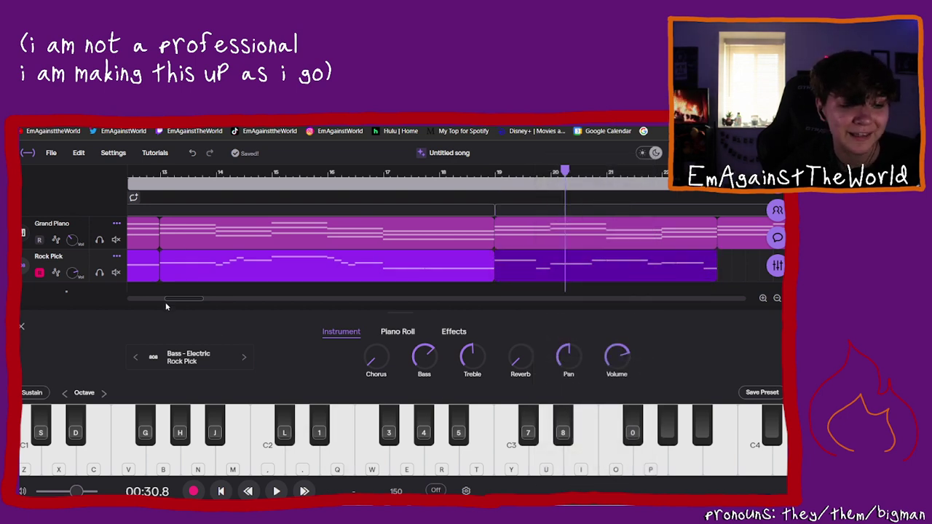
{"action": "scroll", "coordinate": [247, 256], "scroll_direction": "right", "scroll_amount": 5}
{"action": "left_click", "coordinate": [412, 184]}
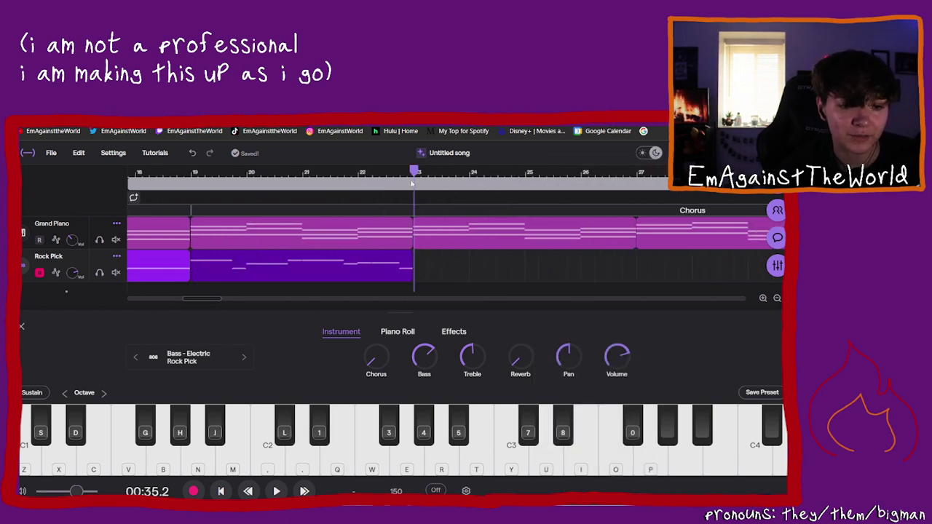
{"action": "key", "text": "ctrl+v"}
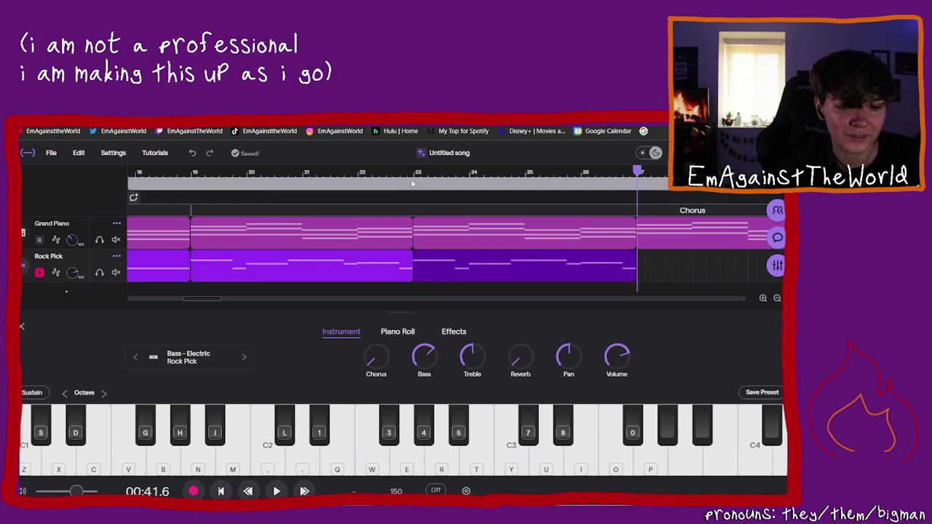
Step: Play from bar 19 into the start of the chorus to hear both passes of the bass pattern
{"action": "left_click", "coordinate": [187, 180]}
{"action": "key", "text": "r"}
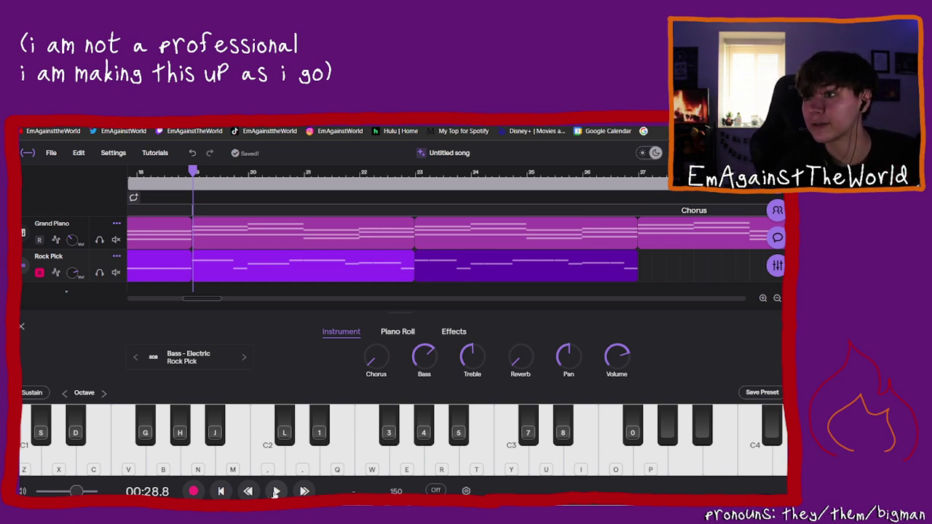
{"action": "left_click", "coordinate": [276, 492]}
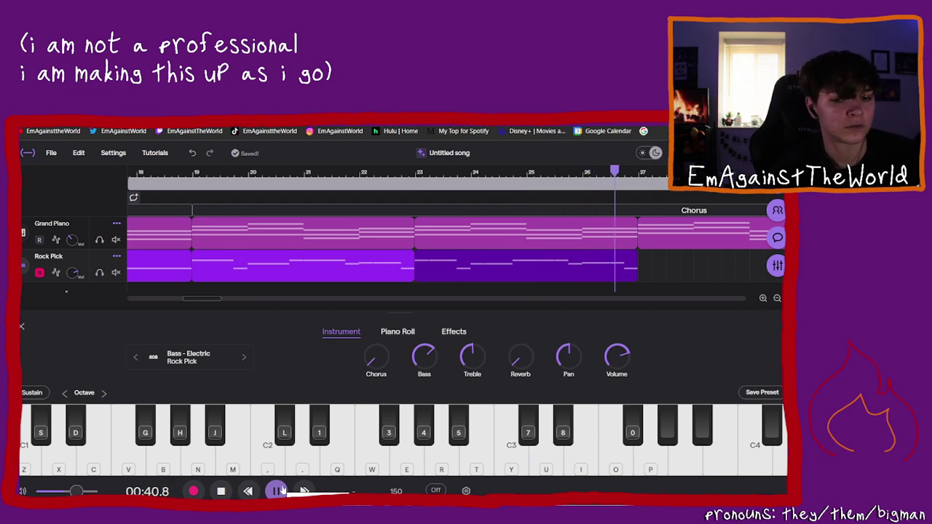
{"action": "left_click", "coordinate": [277, 491]}
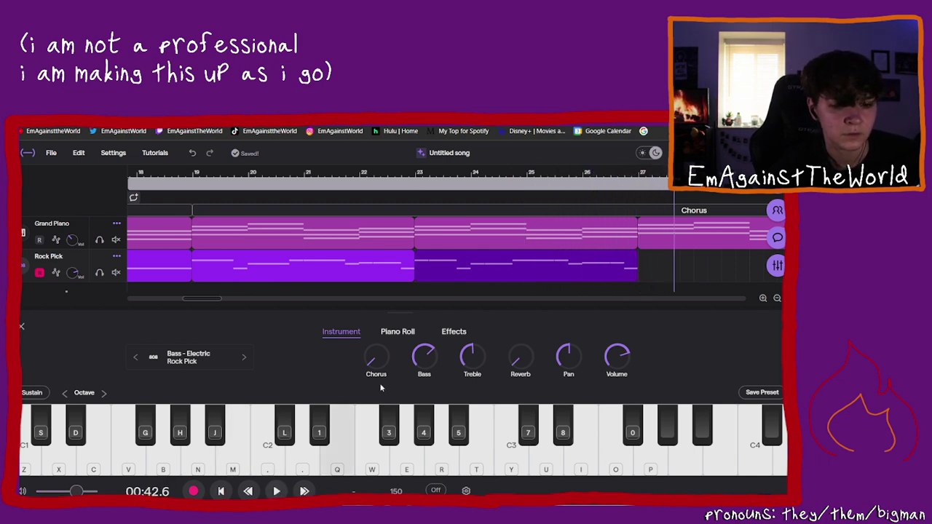
Step: Add another copy of the four-bar bass region at bar 27, where the chorus starts
{"action": "left_click_drag", "start_coordinate": [197, 301], "coordinate": [220, 301]}
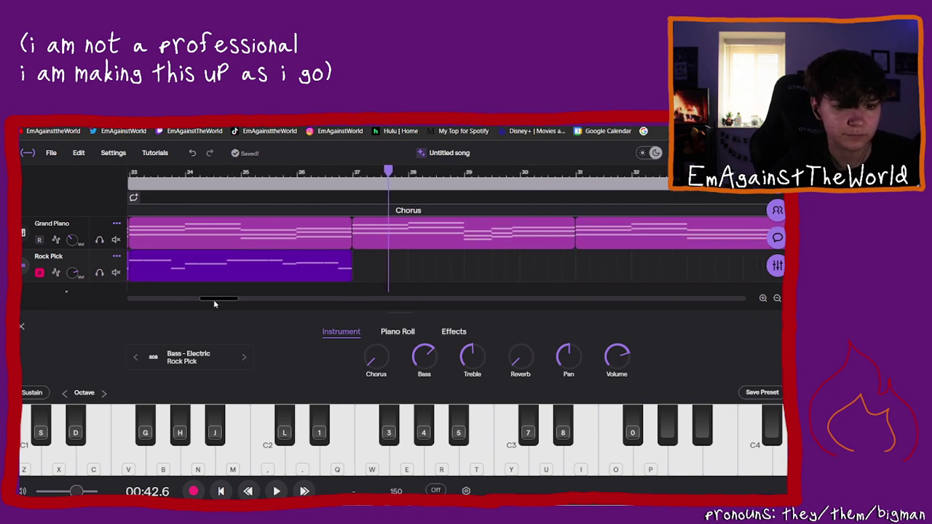
{"action": "left_click_drag", "start_coordinate": [389, 172], "coordinate": [353, 182]}
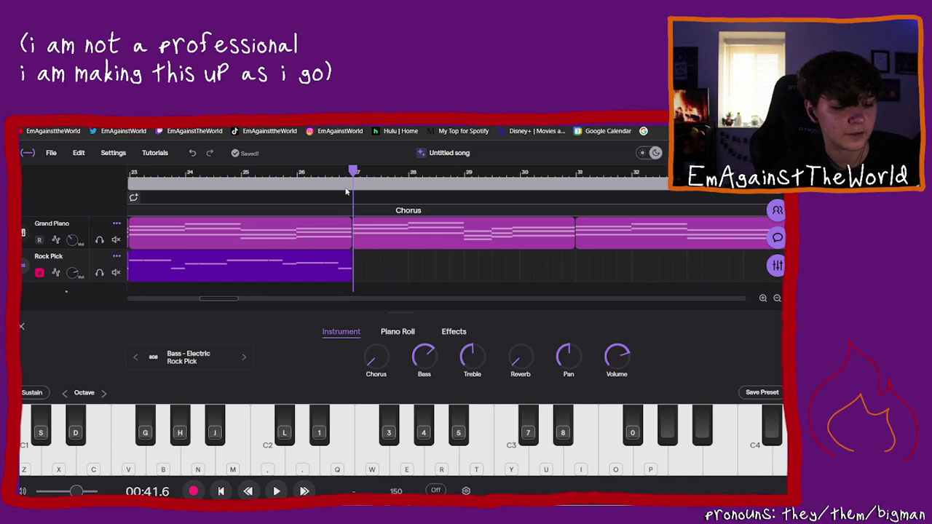
{"action": "key", "text": "ctrl+d"}
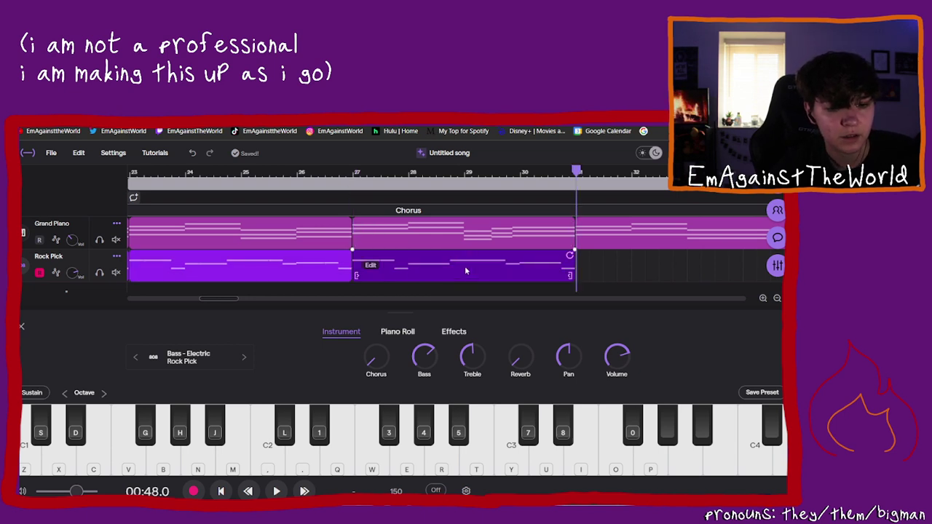
Step: Open the Rock Pick notes and turn the first two quarter notes of bar 29 into one F0 half note
{"action": "left_click", "coordinate": [406, 333]}
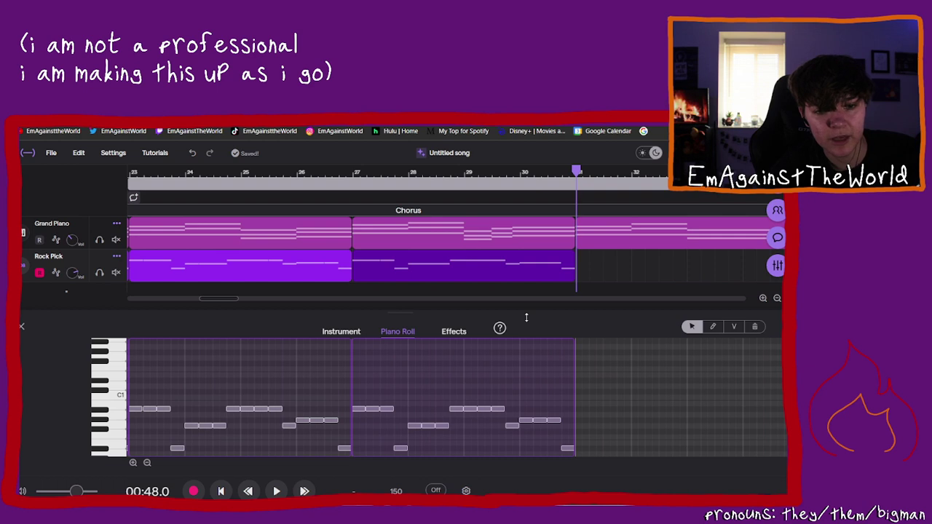
{"action": "left_click", "coordinate": [458, 410]}
{"action": "scroll", "coordinate": [462, 405], "scroll_direction": "down", "scroll_amount": 2}
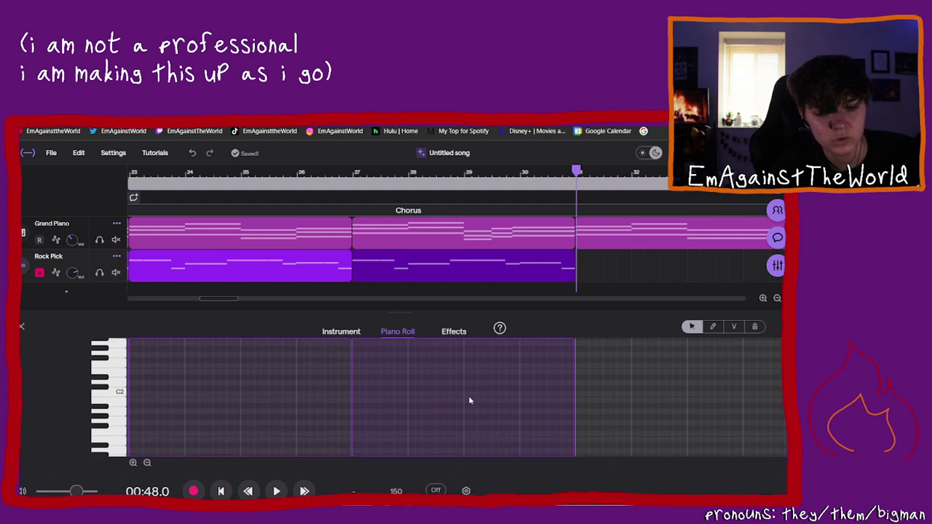
{"action": "scroll", "coordinate": [470, 380], "scroll_direction": "up", "scroll_amount": 1}
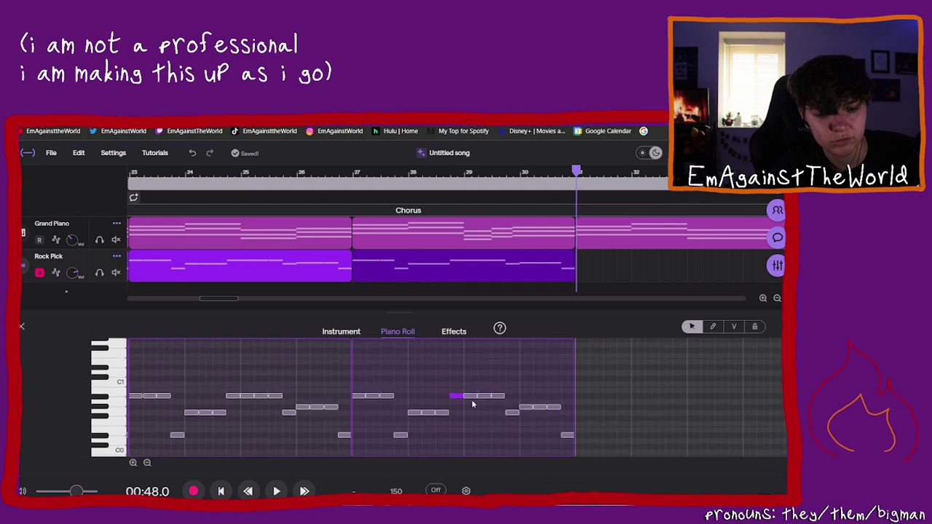
{"action": "left_click", "coordinate": [472, 397]}
{"action": "left_click_drag", "start_coordinate": [471, 402], "coordinate": [482, 427]}
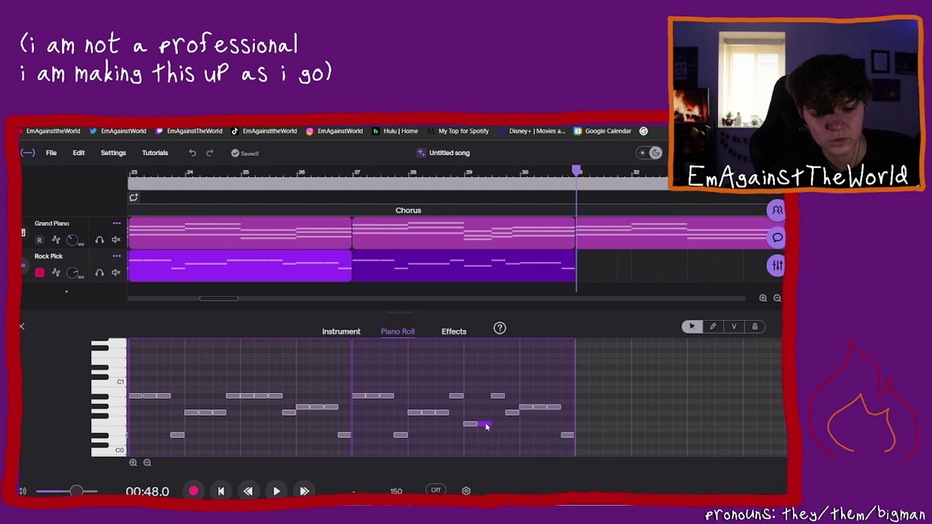
{"action": "left_click", "coordinate": [473, 423]}
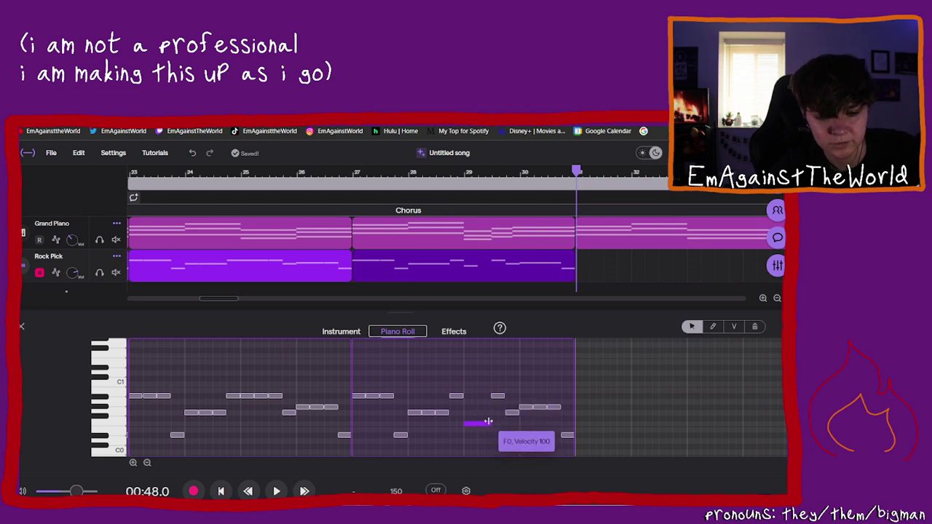
Step: Delete the Bb0 note in bar 29 and place a lengthened G0 and the first Ab0 directly after the F0 half note
{"action": "left_click", "coordinate": [498, 396]}
{"action": "key", "text": "Delete"}
{"action": "left_click_drag", "start_coordinate": [482, 422], "coordinate": [490, 424]}
{"action": "double_click", "coordinate": [501, 415]}
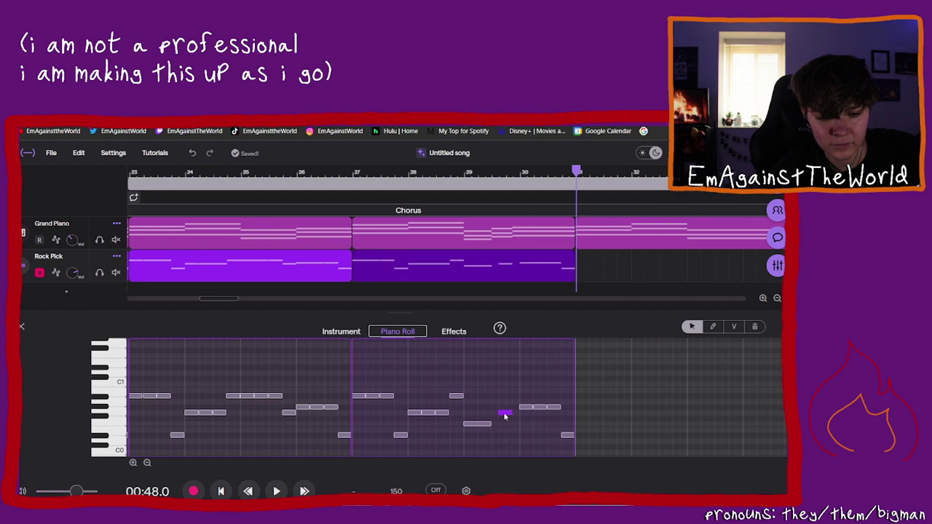
{"action": "left_click_drag", "start_coordinate": [504, 415], "coordinate": [519, 407]}
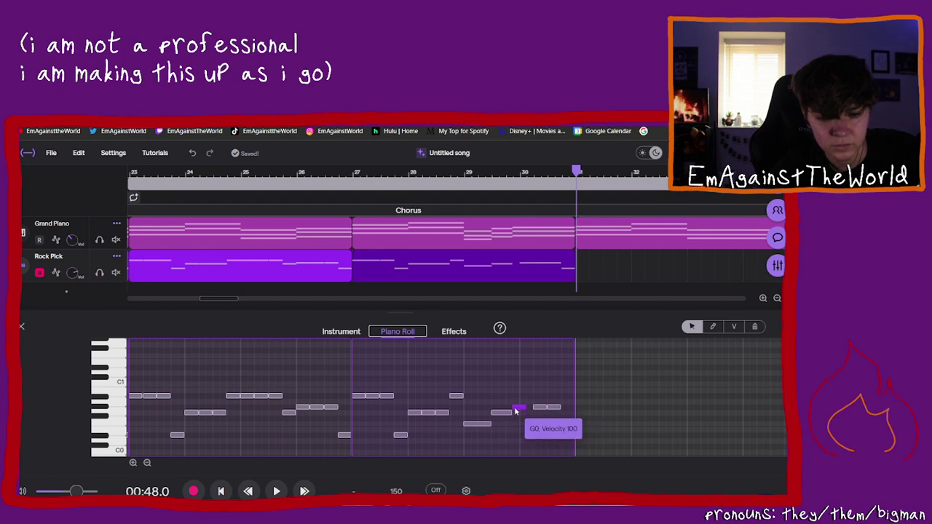
Step: Delete the remaining short Ab0 notes and the Eb0 in bar 30, and hold the first Ab0 to the end of the bar
{"action": "left_click", "coordinate": [540, 408]}
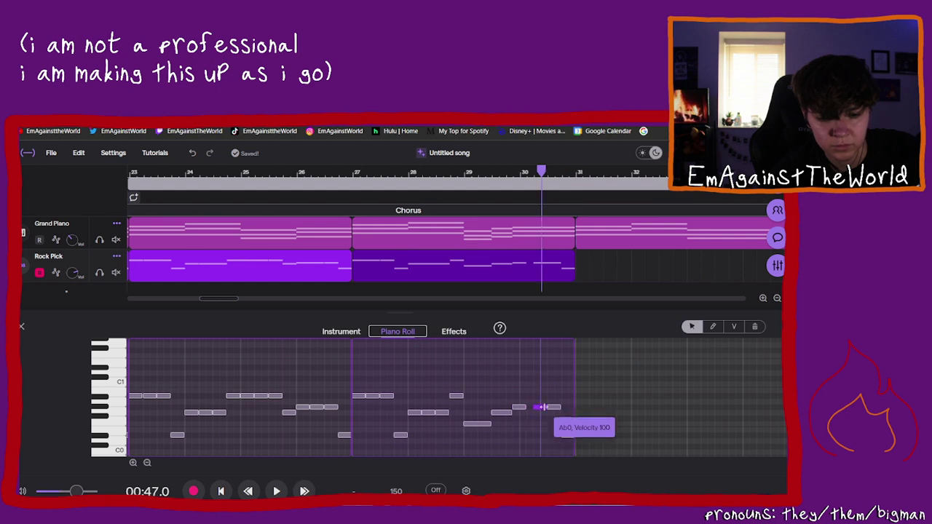
{"action": "key", "text": "Delete"}
{"action": "left_click_drag", "start_coordinate": [522, 407], "coordinate": [571, 407]}
{"action": "left_click", "coordinate": [567, 435]}
{"action": "key", "text": "Delete"}
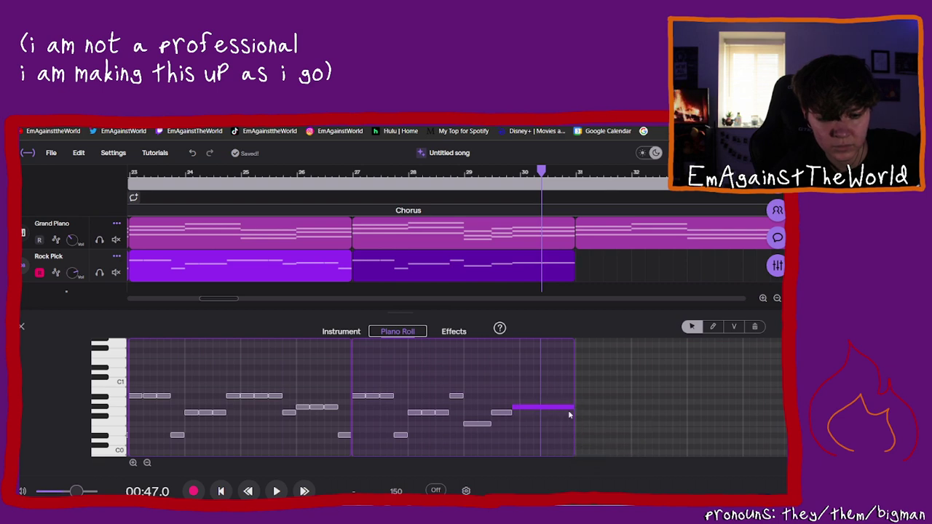
Step: Play from bar 27 past bar 31 to hear the adapted chorus bass
{"action": "left_click", "coordinate": [356, 181]}
{"action": "left_click", "coordinate": [277, 491]}
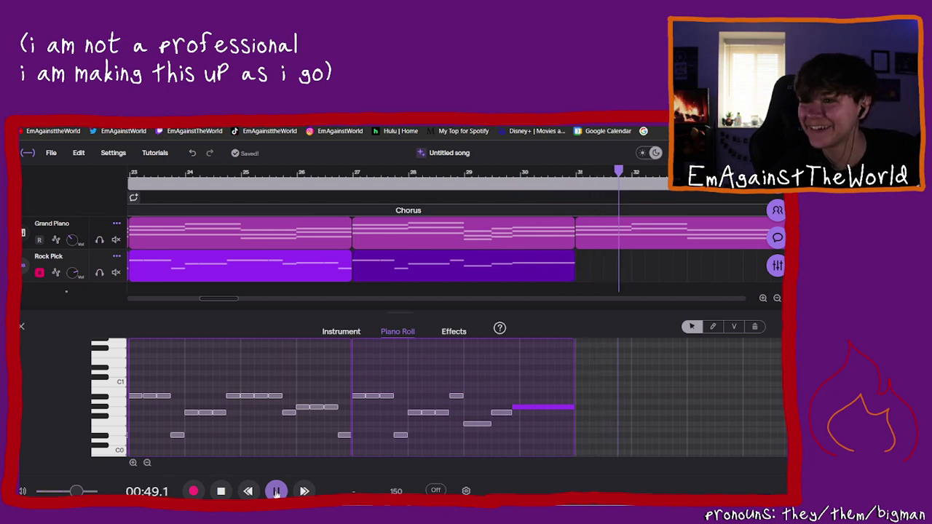
{"action": "left_click", "coordinate": [277, 491]}
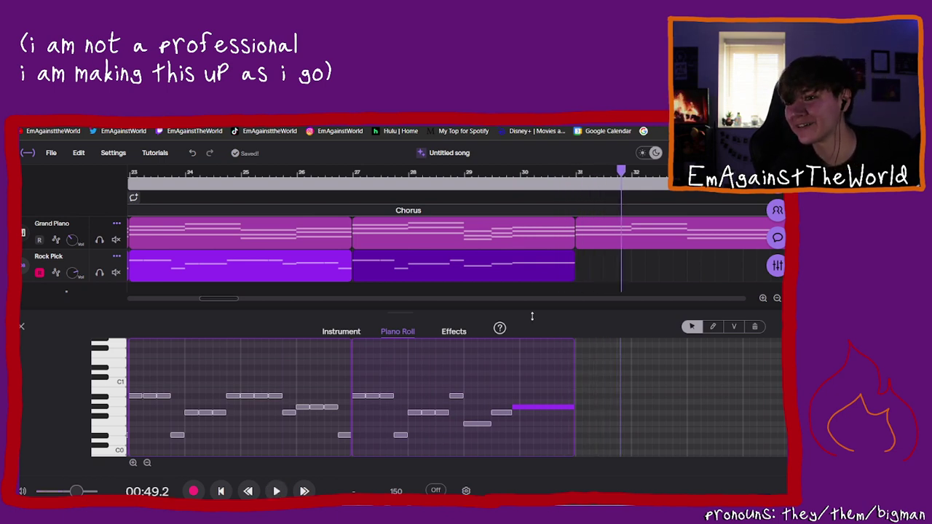
Step: Try a copy of the original four-bar bass region at bar 31 and play it against the piano
{"action": "left_click_drag", "start_coordinate": [580, 184], "coordinate": [576, 184]}
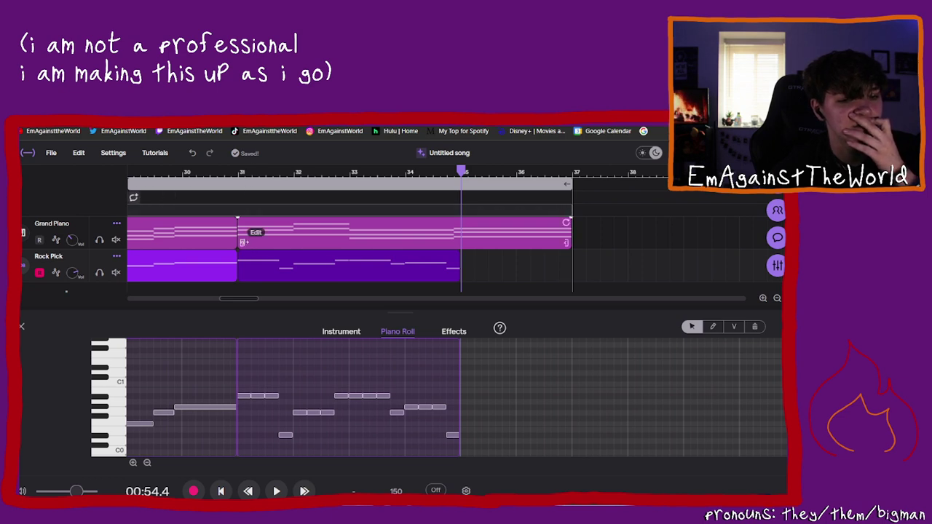
{"action": "left_click", "coordinate": [237, 173]}
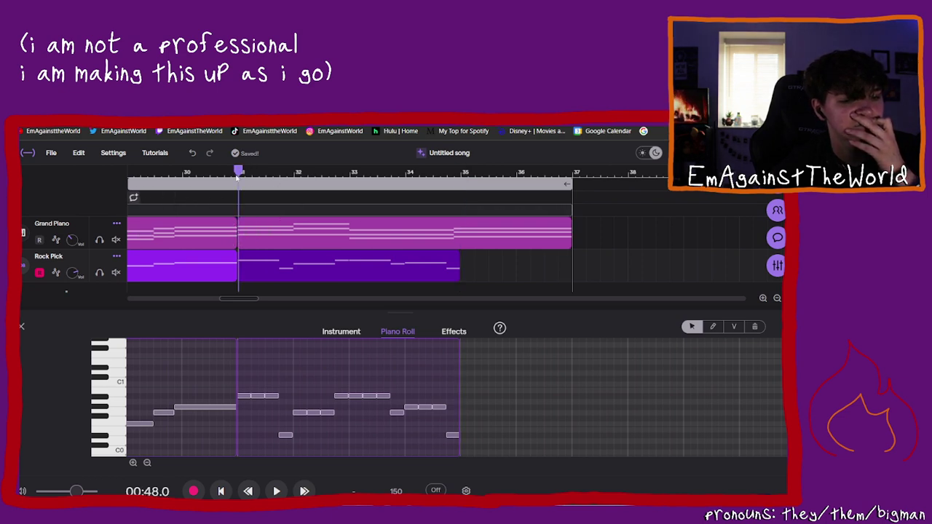
{"action": "key", "text": "space"}
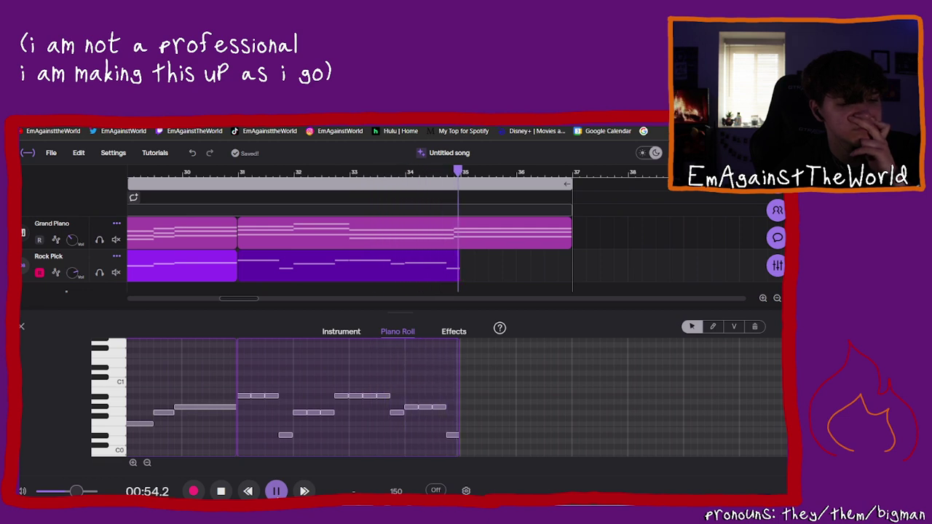
{"action": "key", "text": "space"}
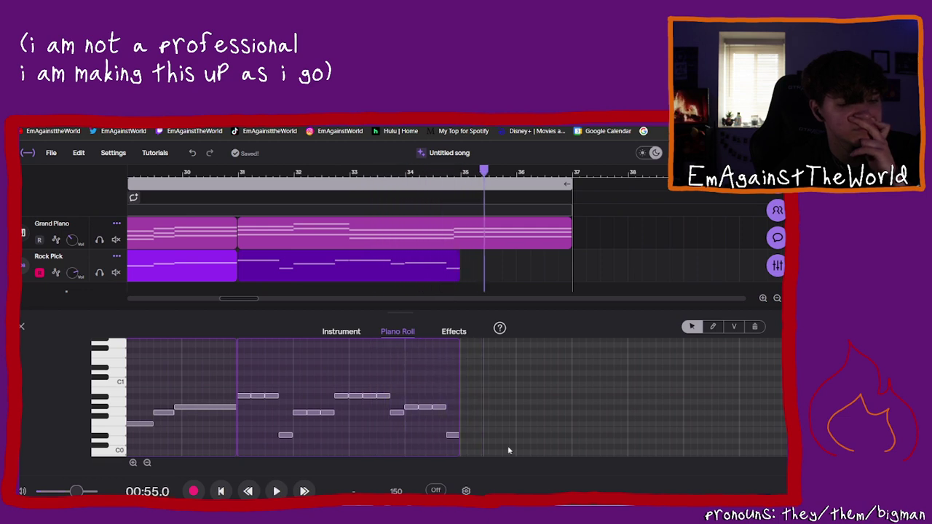
Step: Delete the closing Eb0 note of the bass region at bar 31 and shorten the region to two bars
{"action": "double_click", "coordinate": [453, 434]}
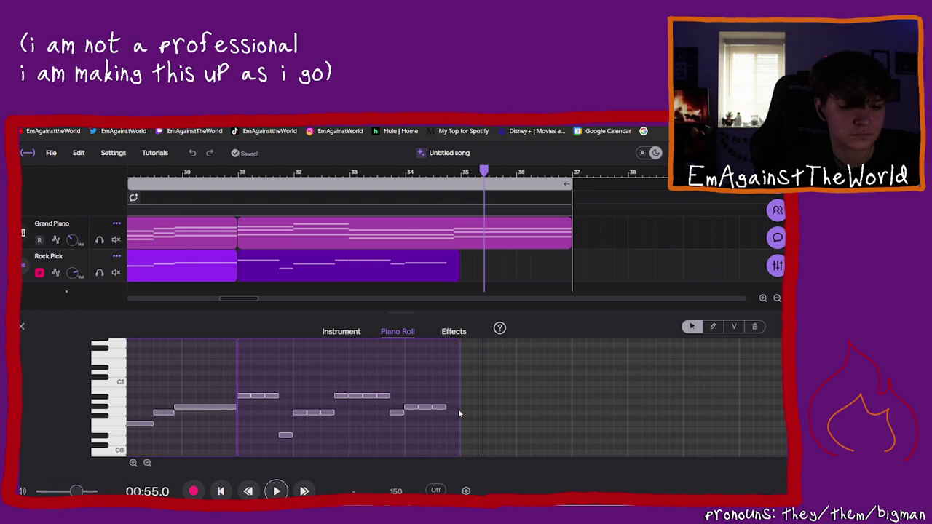
{"action": "mouse_move", "coordinate": [459, 267]}
{"action": "left_click_drag", "start_coordinate": [451, 277], "coordinate": [346, 275]}
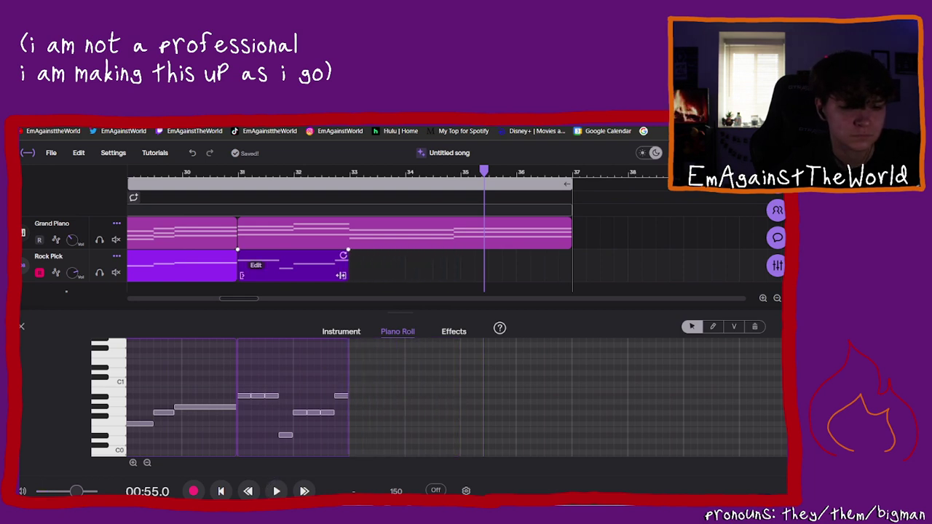
Step: Play the shortened bass part from bar 31 and listen to the song's opening bars
{"action": "left_click", "coordinate": [239, 173]}
{"action": "left_click", "coordinate": [276, 492]}
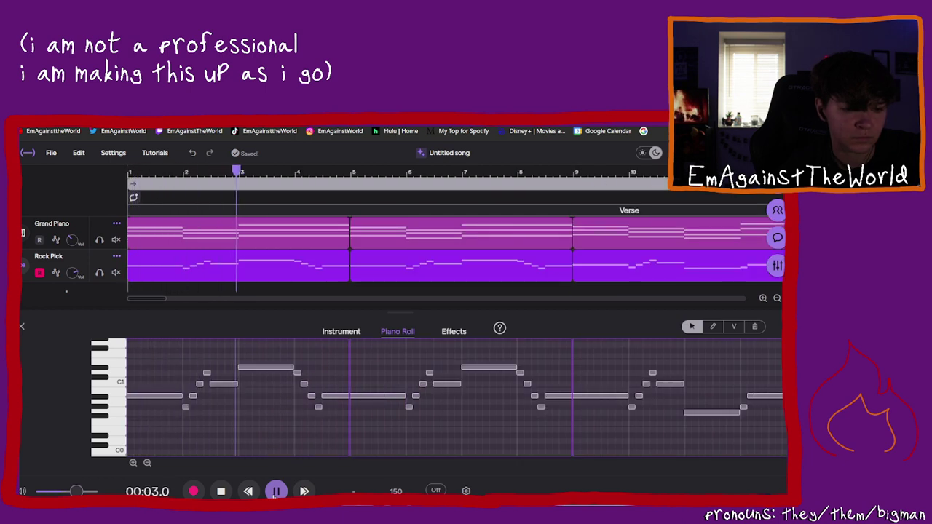
{"action": "left_click", "coordinate": [276, 491]}
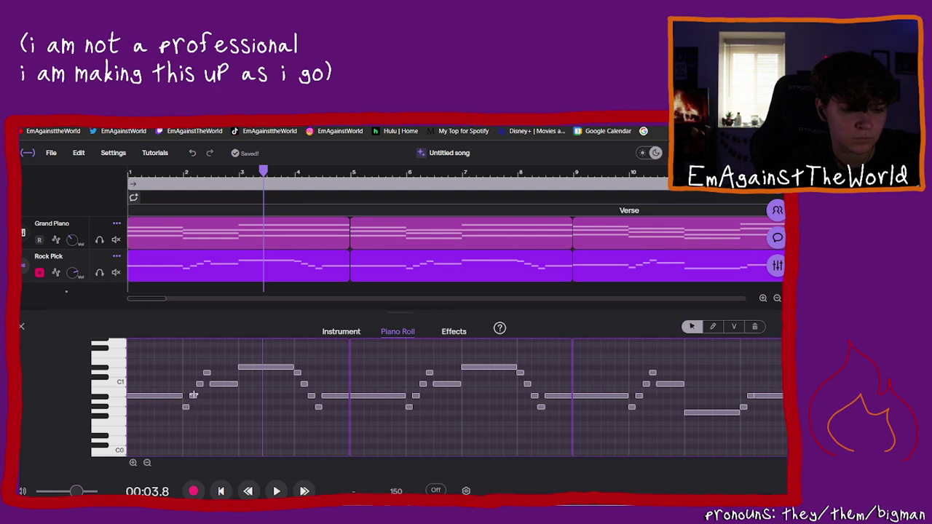
Step: Try lowering the Bb0 in bar 2's rising bass run to Ab0 and raising its C1 to D1
{"action": "left_click", "coordinate": [193, 394]}
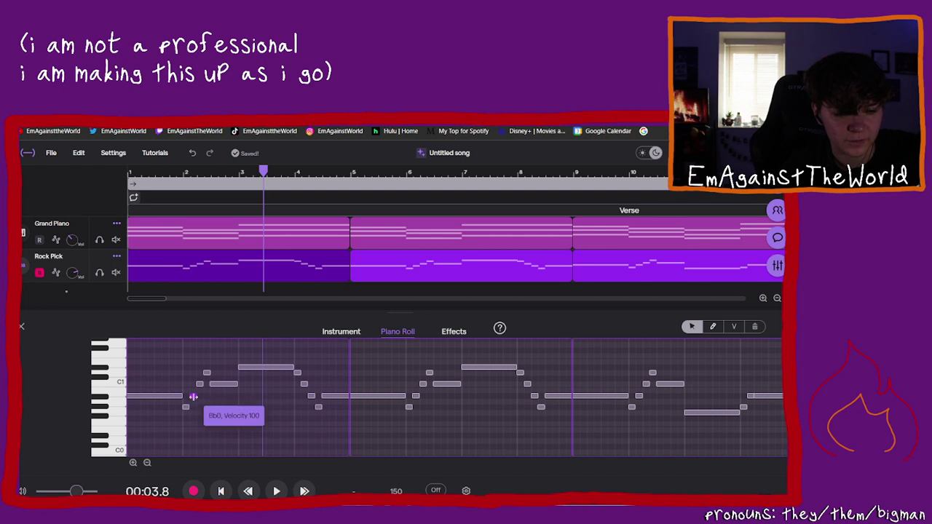
{"action": "left_click", "coordinate": [713, 326]}
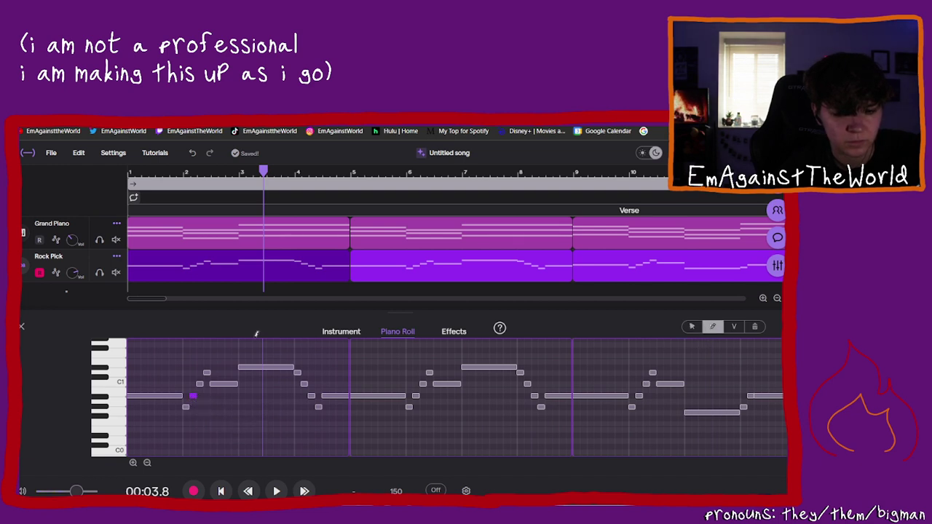
{"action": "left_click_drag", "start_coordinate": [192, 399], "coordinate": [192, 410]}
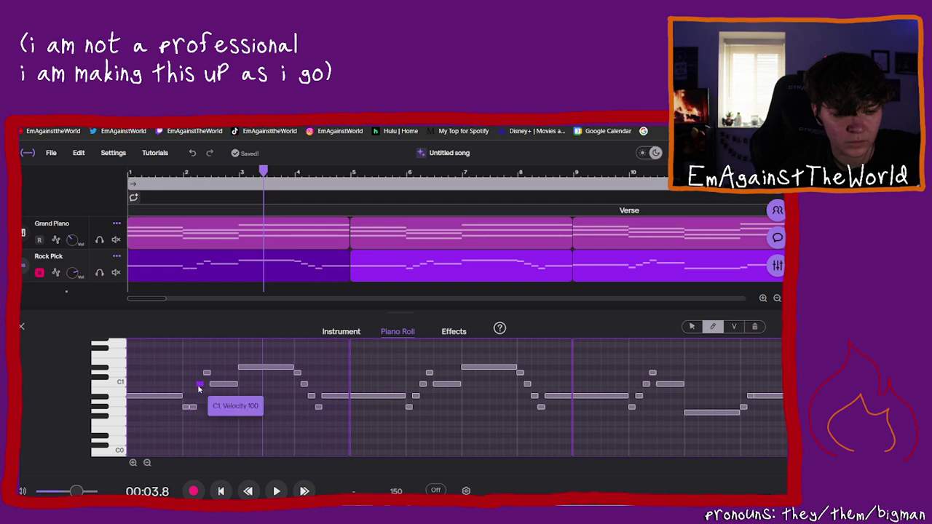
{"action": "left_click", "coordinate": [201, 372]}
Step: Play the altered run from bar 1 and restore its notes to Bb0 and C1
{"action": "left_click", "coordinate": [128, 172]}
{"action": "left_click", "coordinate": [277, 491]}
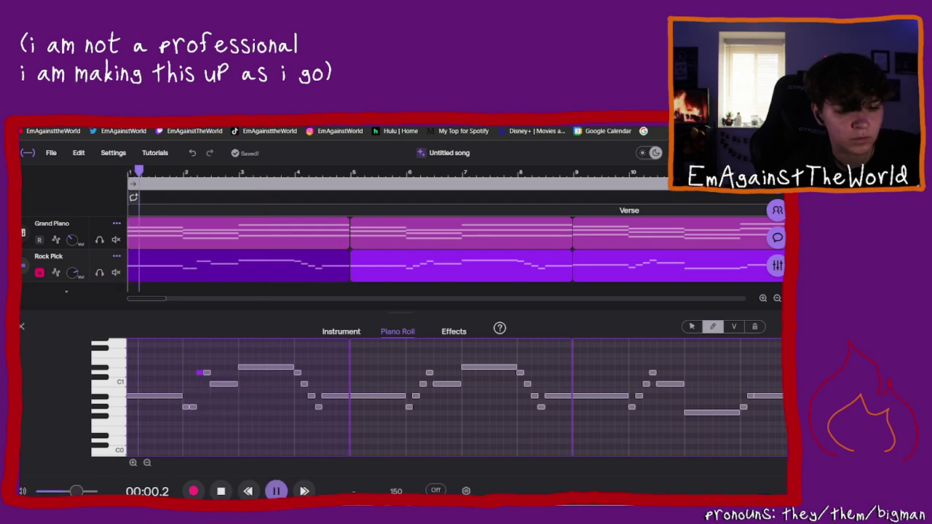
{"action": "left_click", "coordinate": [276, 491]}
{"action": "key", "text": "Down"}
{"action": "key", "text": "Down"}
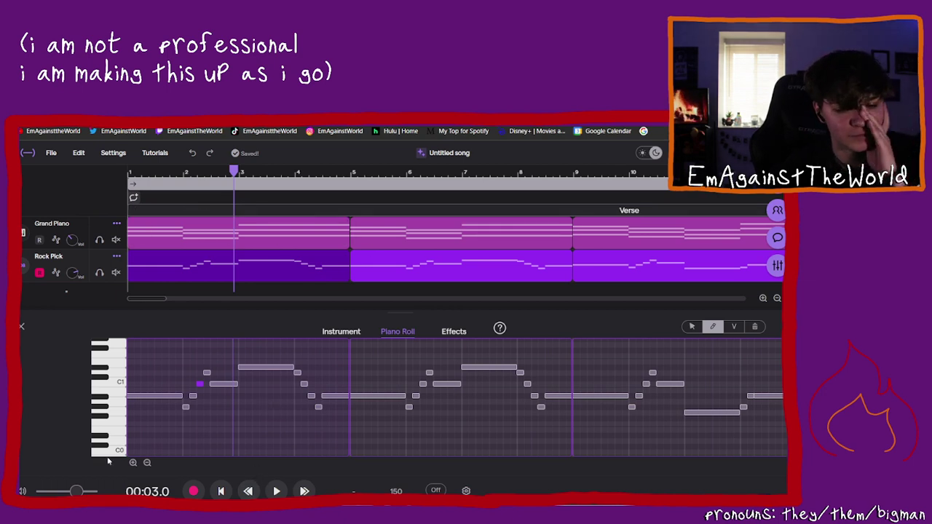
Step: Listen to the chorus from bar 27 into the final Grand Piano region, up to about bar 35
{"action": "left_click", "coordinate": [146, 464]}
{"action": "left_click", "coordinate": [147, 463]}
{"action": "left_click", "coordinate": [146, 463]}
{"action": "left_click", "coordinate": [146, 463]}
{"action": "left_click", "coordinate": [147, 463]}
{"action": "left_click", "coordinate": [132, 463]}
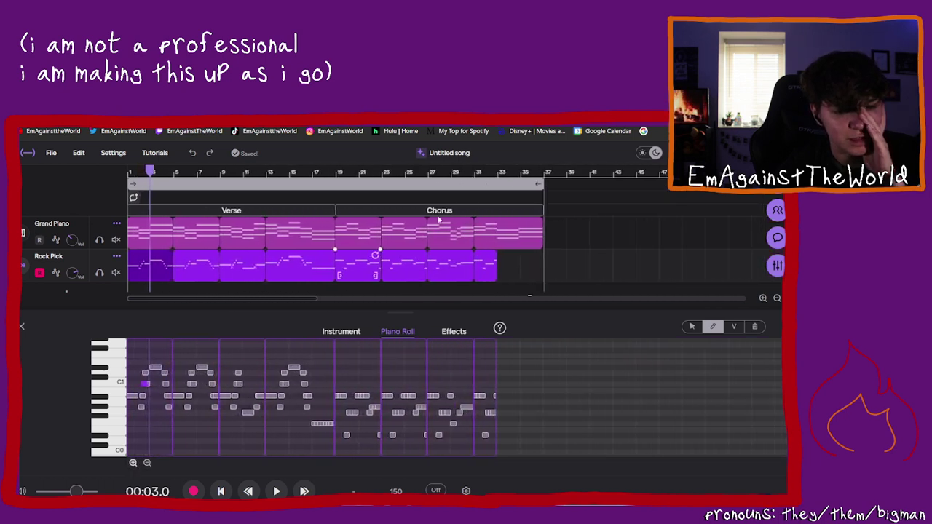
{"action": "left_click", "coordinate": [477, 173]}
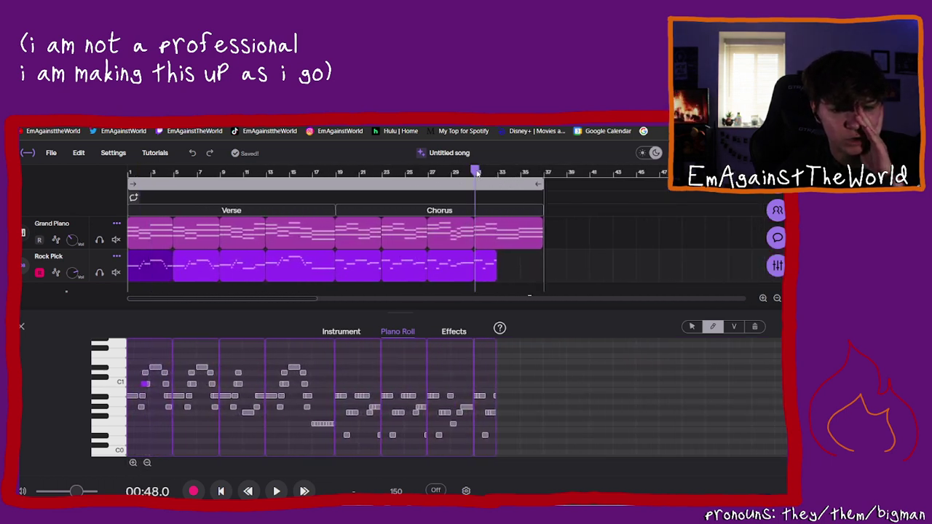
{"action": "left_click_drag", "start_coordinate": [477, 172], "coordinate": [429, 174]}
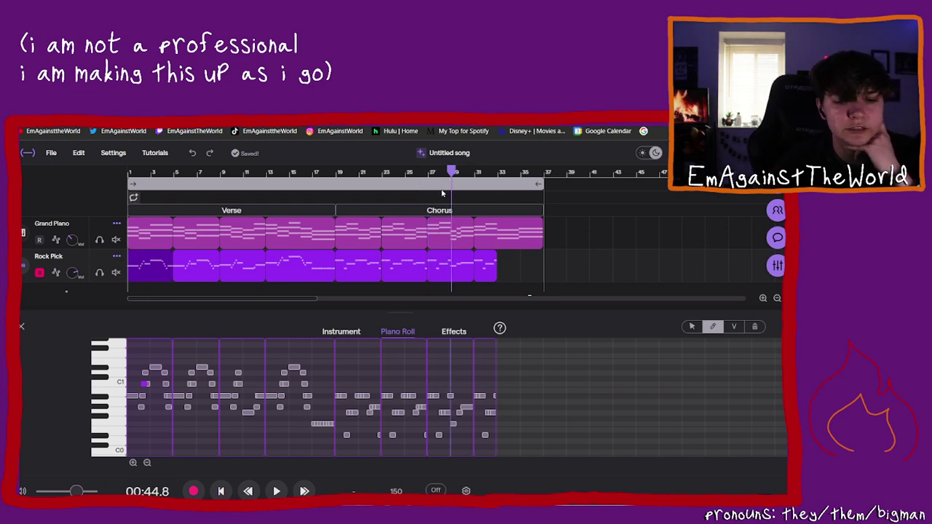
{"action": "left_click_drag", "start_coordinate": [434, 204], "coordinate": [470, 227]}
{"action": "left_click_drag", "start_coordinate": [484, 266], "coordinate": [521, 280]}
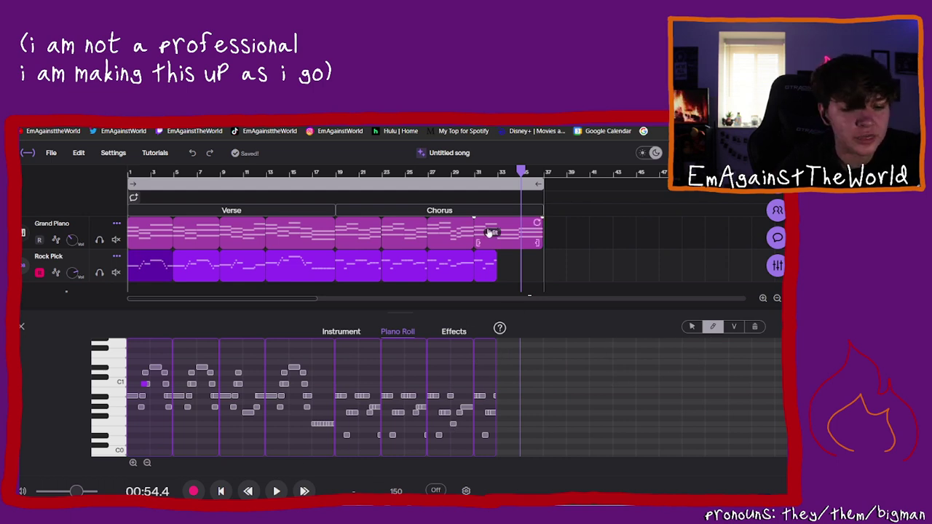
Step: Delete the two-bar Rock Pick region at bar 31
{"action": "left_click", "coordinate": [483, 274]}
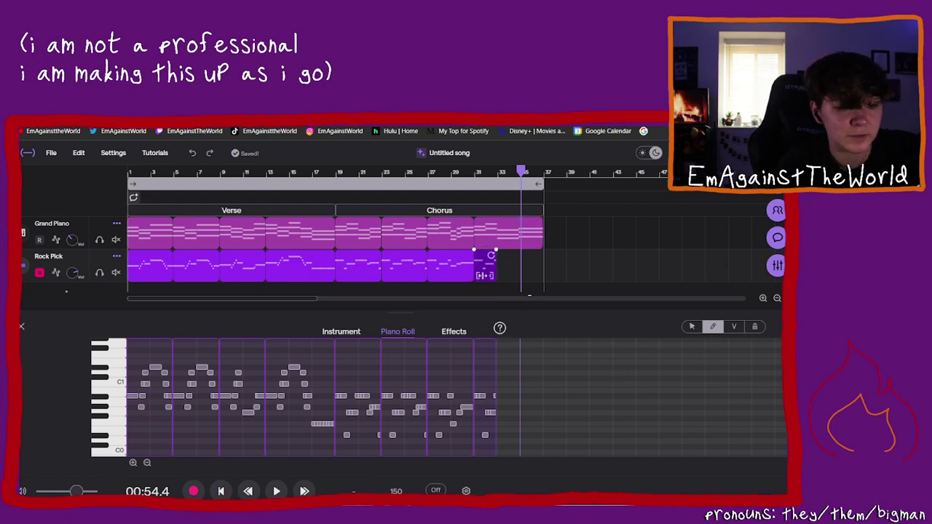
{"action": "key", "text": "Delete"}
Step: Draw a Bb0 bass note at the start of bar 31 and hold it for the whole bar
{"action": "left_click", "coordinate": [474, 172]}
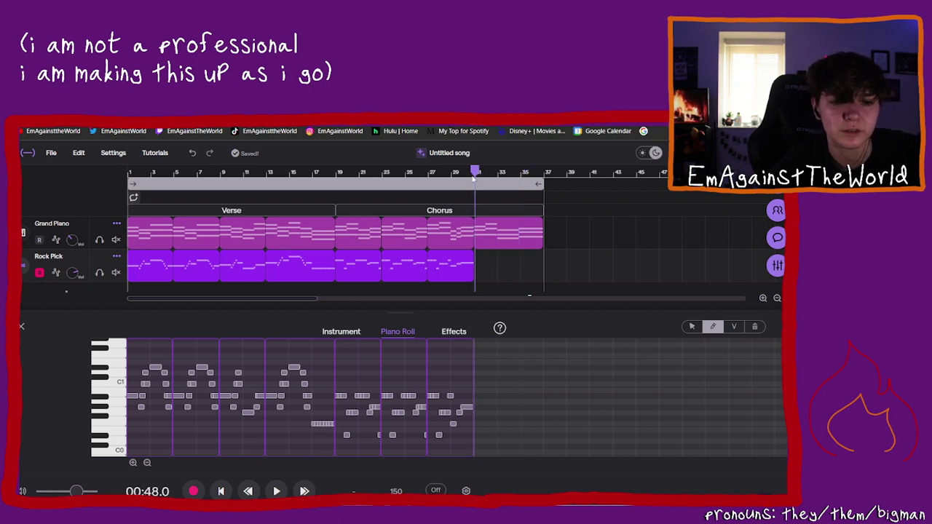
{"action": "left_click", "coordinate": [133, 462]}
{"action": "left_click", "coordinate": [132, 462]}
{"action": "left_click", "coordinate": [133, 463]}
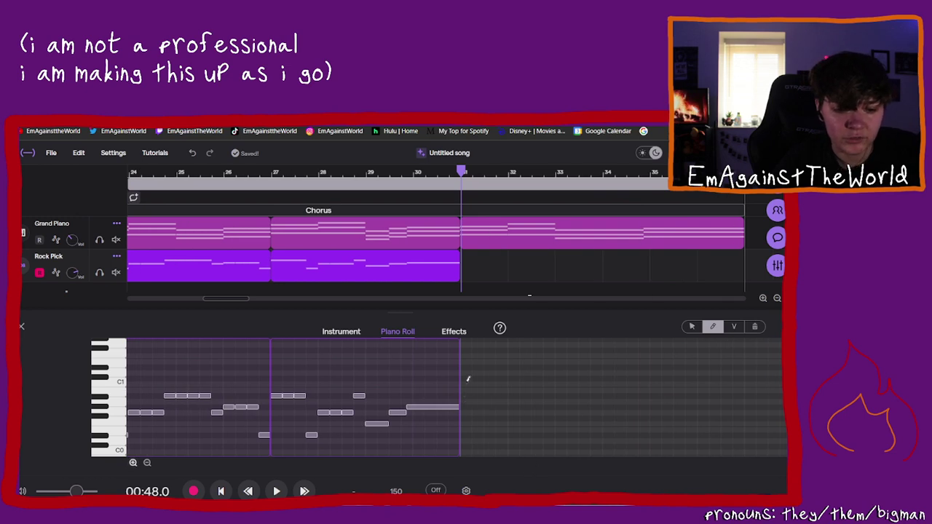
{"action": "left_click", "coordinate": [463, 400]}
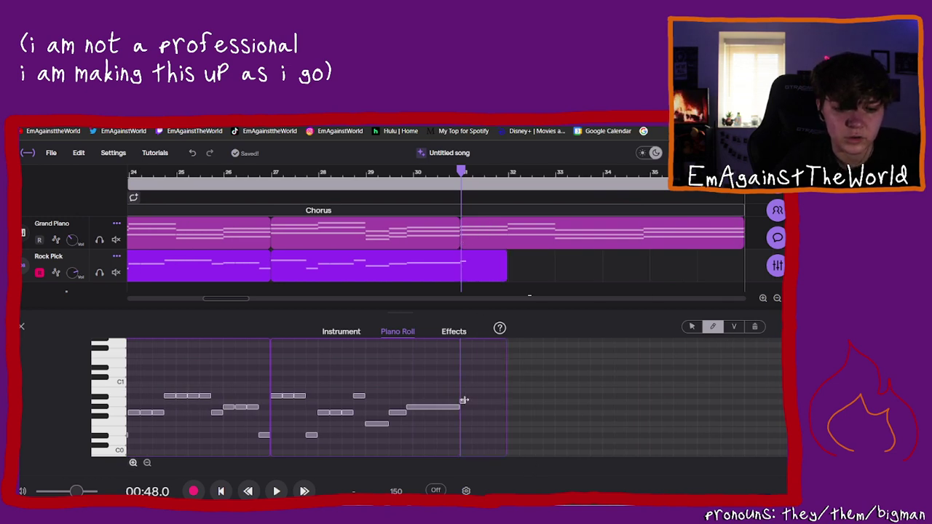
{"action": "mouse_move", "coordinate": [463, 401]}
{"action": "left_mouse_down"}
{"action": "mouse_move", "coordinate": [515, 407]}
{"action": "mouse_move", "coordinate": [479, 407]}
{"action": "mouse_move", "coordinate": [480, 418]}
{"action": "mouse_move", "coordinate": [483, 397]}
{"action": "left_mouse_up"}
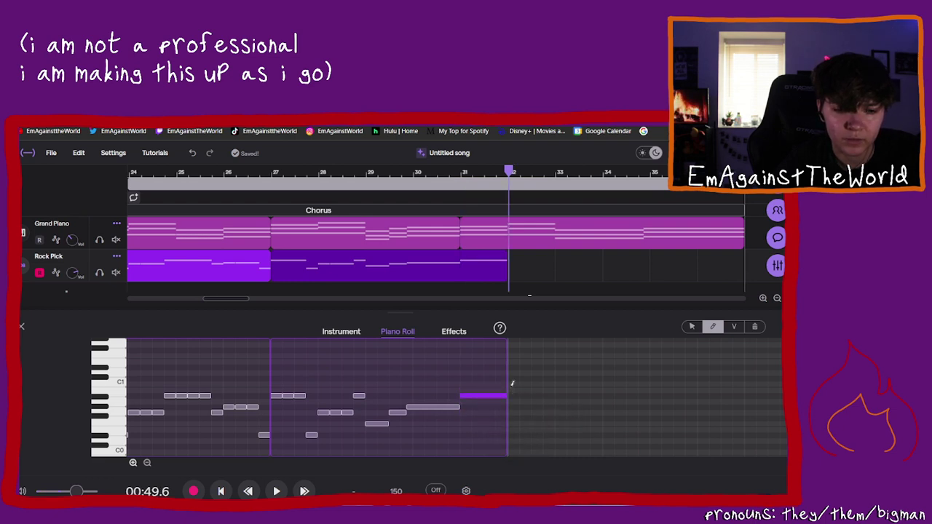
Step: Add a one-bar G0 note in bar 32 and a one-bar Bb0 note in bar 33
{"action": "left_click", "coordinate": [512, 384]}
{"action": "left_click_drag", "start_coordinate": [515, 394], "coordinate": [508, 395]}
{"action": "left_click", "coordinate": [521, 384]}
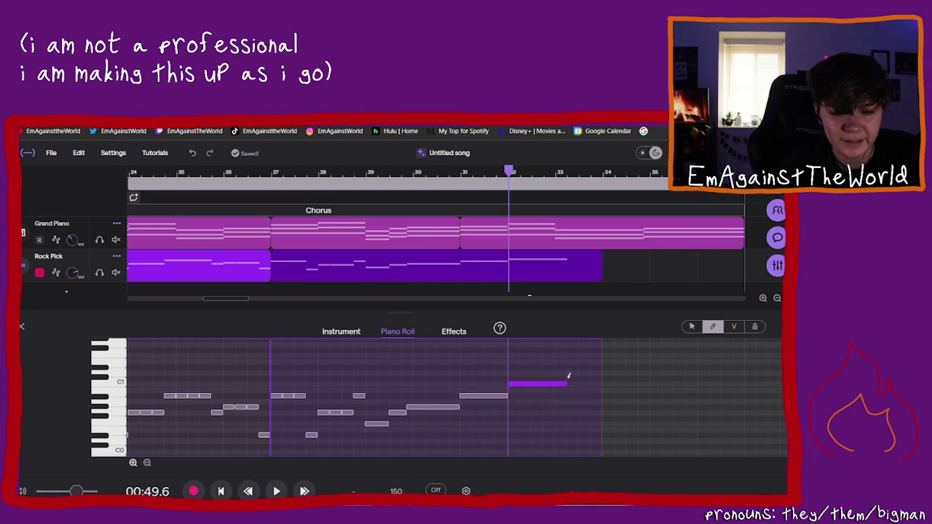
{"action": "left_click_drag", "start_coordinate": [564, 383], "coordinate": [551, 386]}
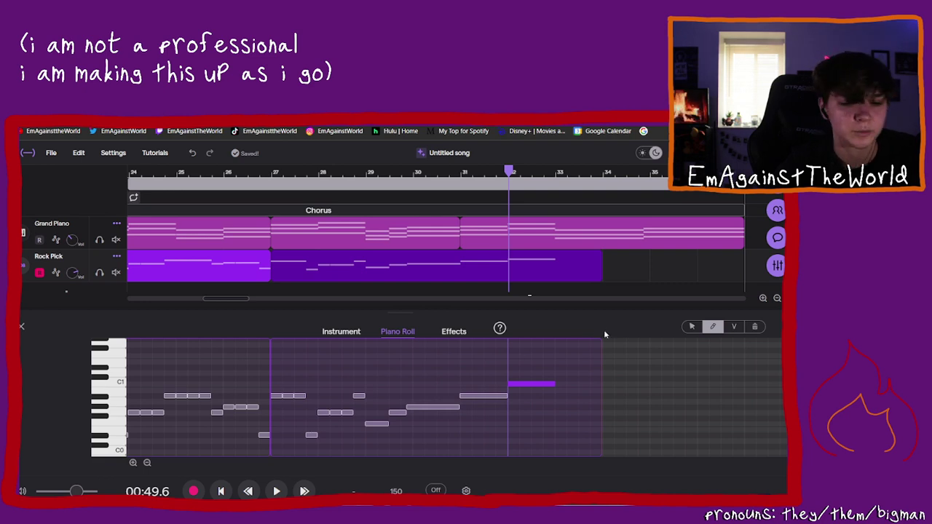
{"action": "left_click_drag", "start_coordinate": [518, 388], "coordinate": [519, 372]}
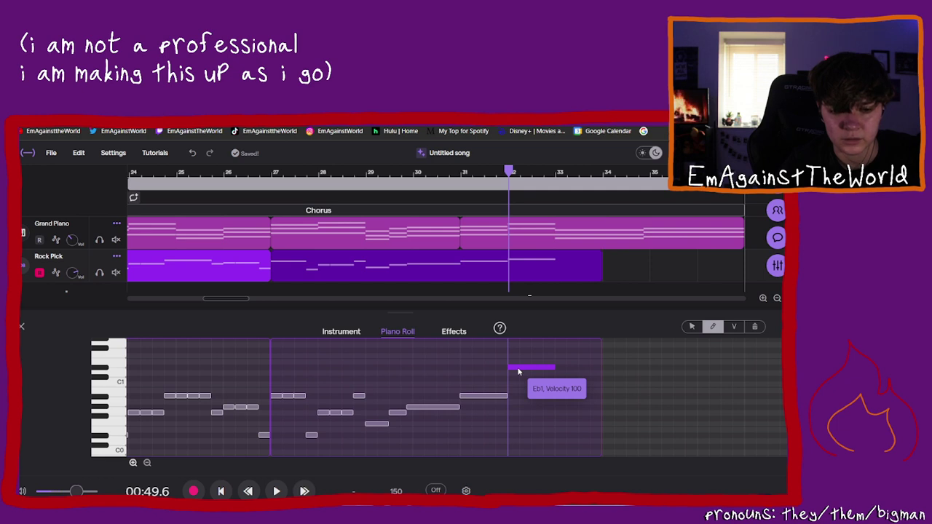
{"action": "left_click_drag", "start_coordinate": [517, 372], "coordinate": [522, 444]}
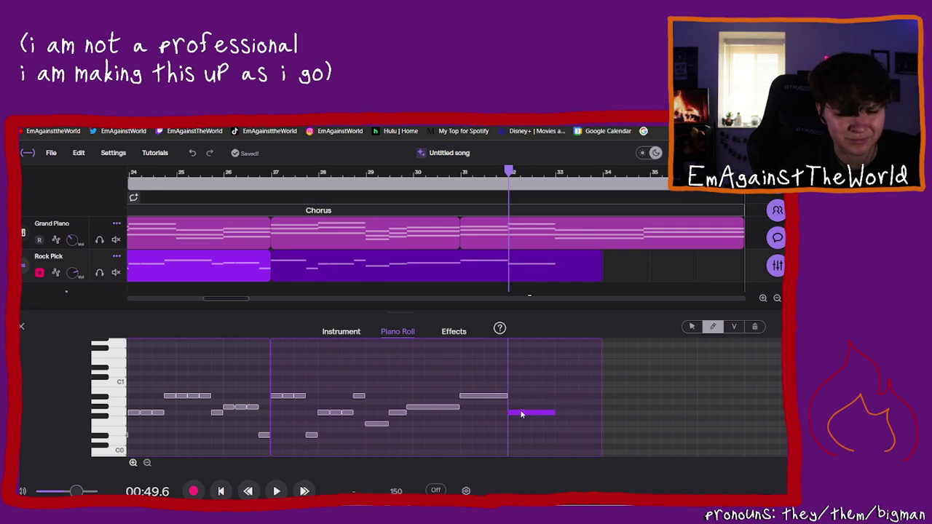
{"action": "left_click", "coordinate": [561, 397]}
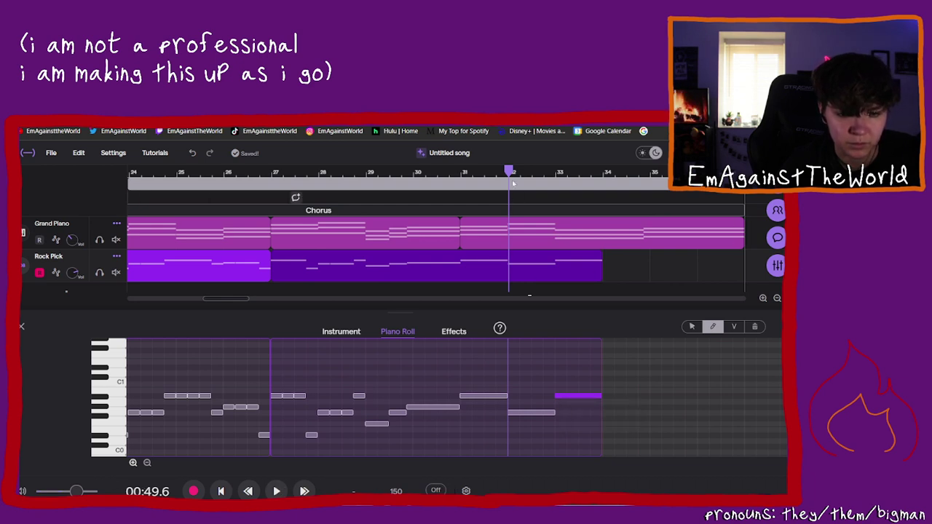
Step: Listen to the held Rock Pick bass notes from bar 31 up to about bar 34
{"action": "left_click", "coordinate": [460, 184]}
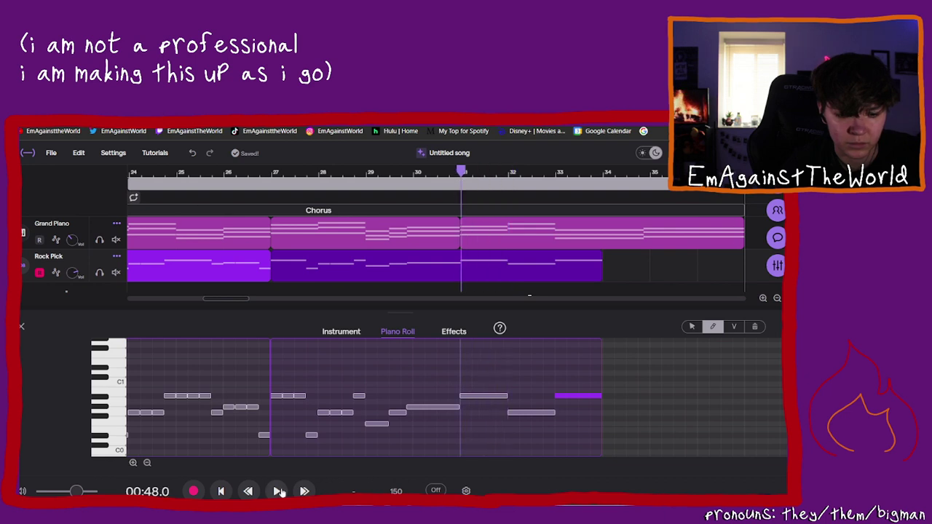
{"action": "left_click", "coordinate": [278, 493]}
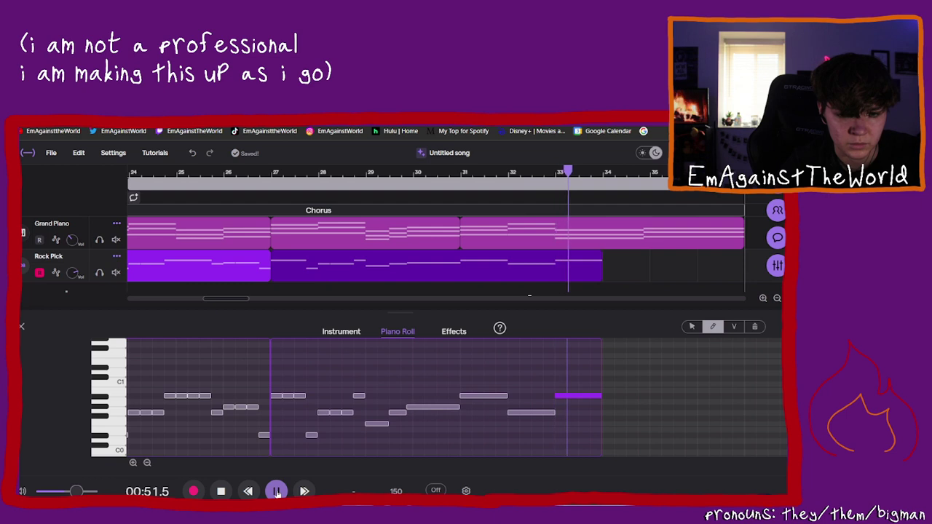
{"action": "key", "text": "space"}
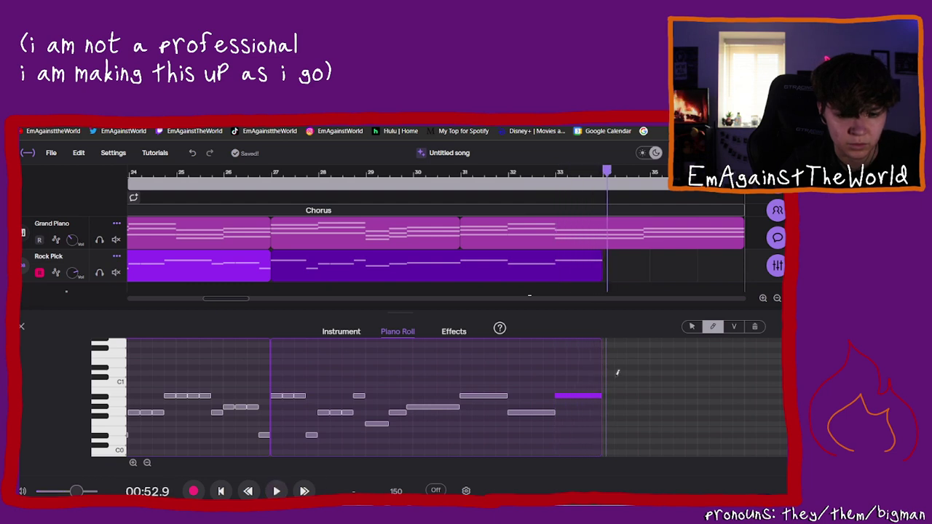
Step: Add a one-bar Eb1 bass note in bar 34 and listen to it from bar 33
{"action": "left_click", "coordinate": [609, 383]}
{"action": "left_click_drag", "start_coordinate": [609, 390], "coordinate": [609, 370]}
{"action": "left_click", "coordinate": [556, 173]}
{"action": "left_click", "coordinate": [277, 491]}
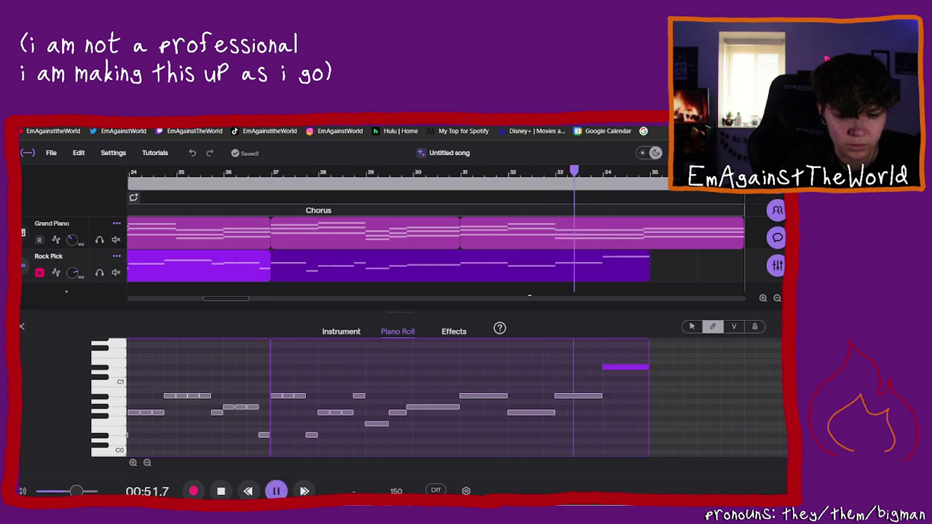
{"action": "left_click", "coordinate": [276, 492]}
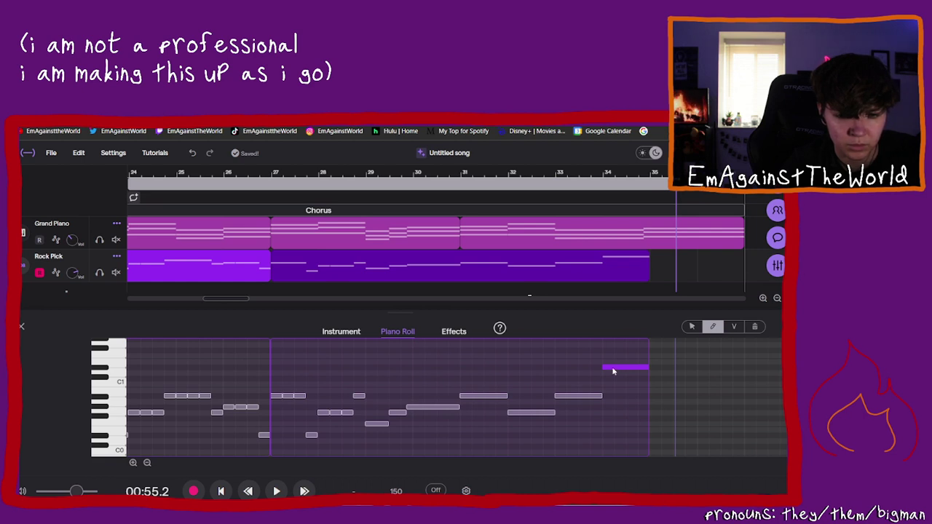
Step: Remove the stray overlapping note in bar 33, lower the bar 34 note to G0, and listen from bar 33
{"action": "left_click", "coordinate": [579, 398]}
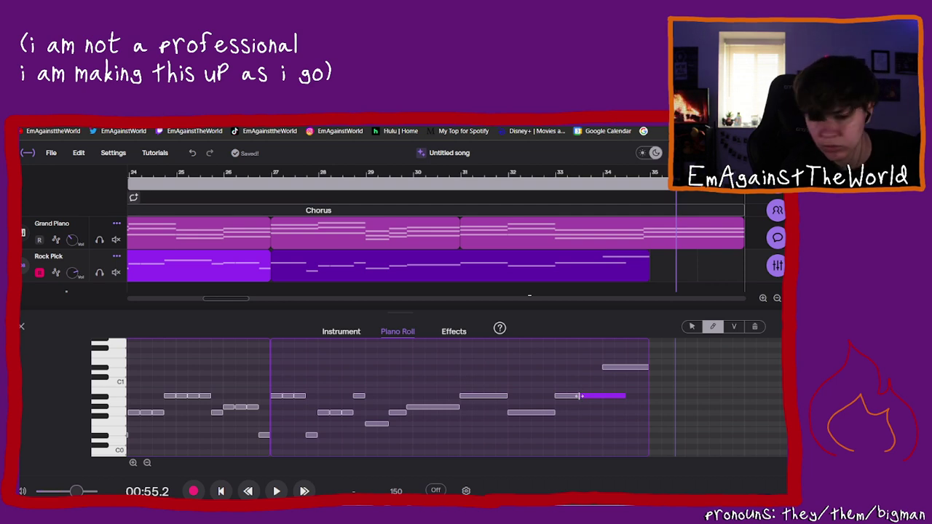
{"action": "left_click", "coordinate": [580, 395]}
{"action": "left_click_drag", "start_coordinate": [615, 368], "coordinate": [612, 413]}
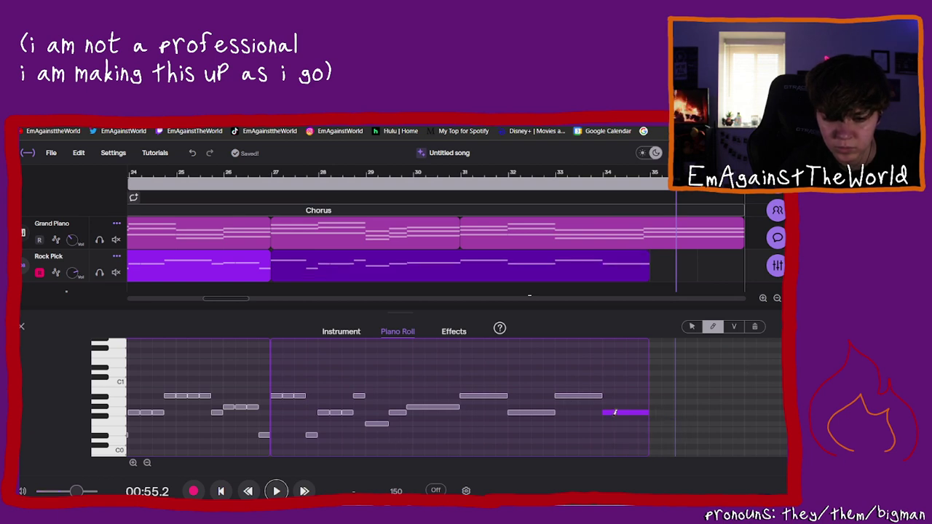
{"action": "left_click", "coordinate": [557, 178]}
{"action": "left_click", "coordinate": [277, 492]}
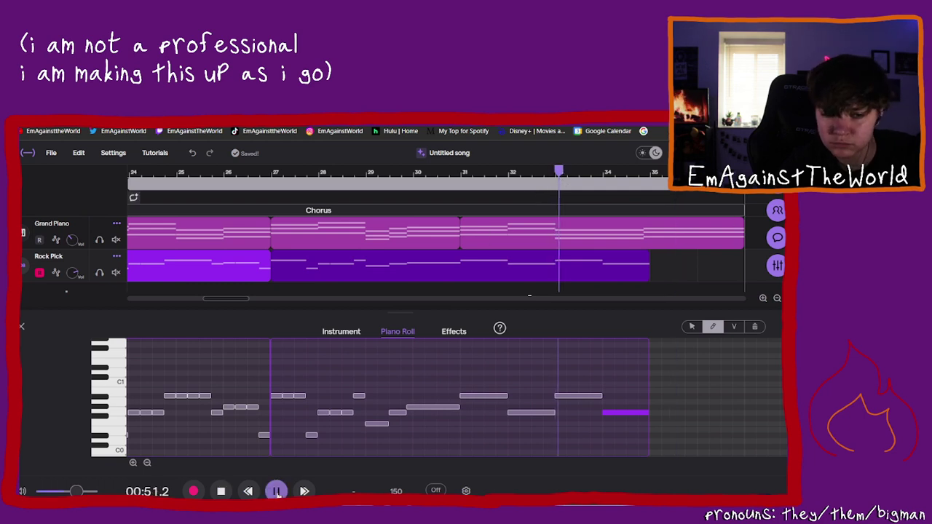
{"action": "left_click", "coordinate": [276, 492]}
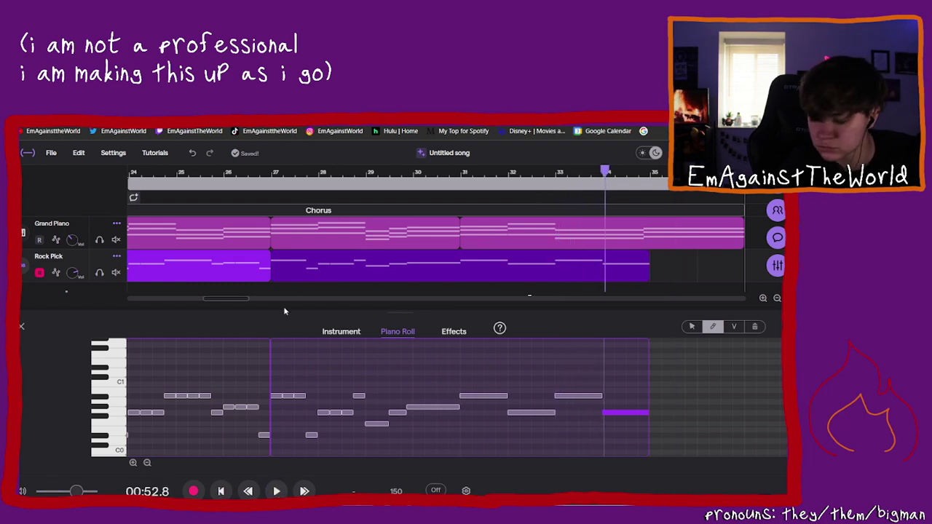
Step: Listen to the bass line from bar 31 and delete the G0 note in bar 34
{"action": "left_click", "coordinate": [461, 173]}
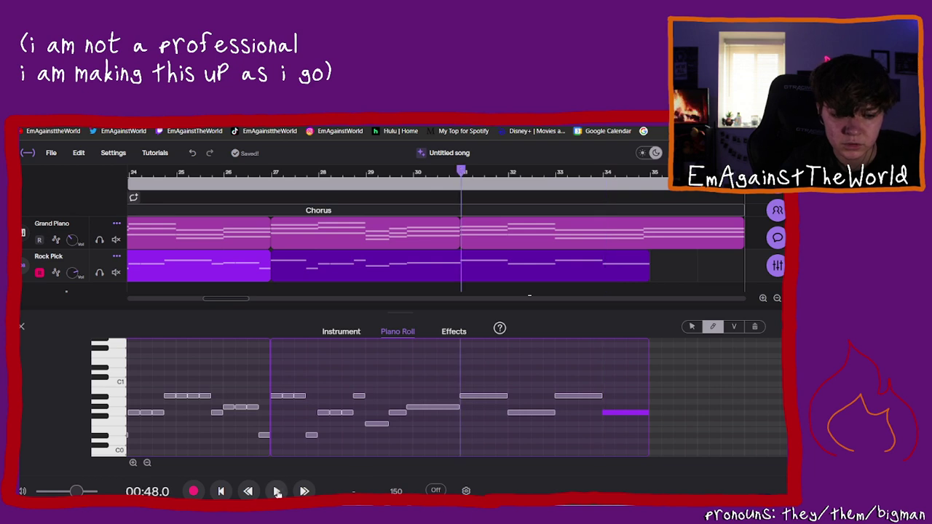
{"action": "left_click", "coordinate": [276, 492]}
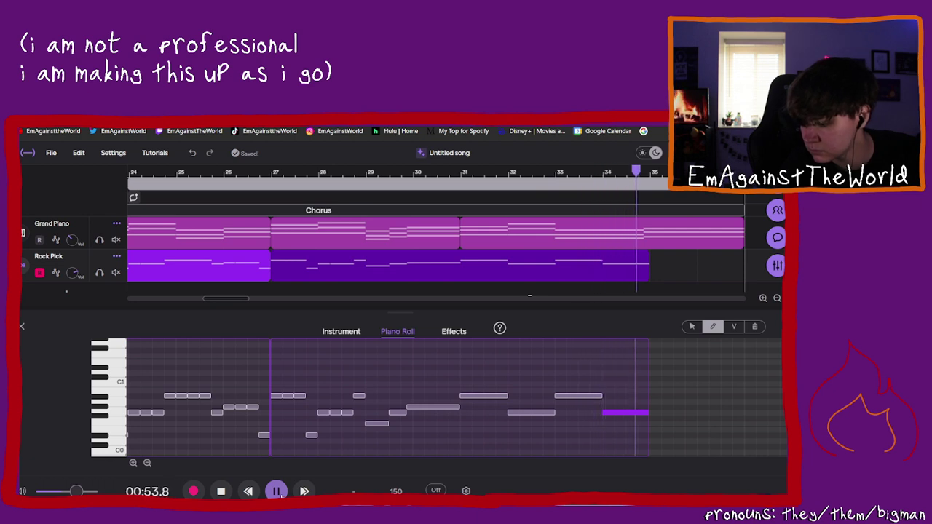
{"action": "left_click", "coordinate": [277, 492]}
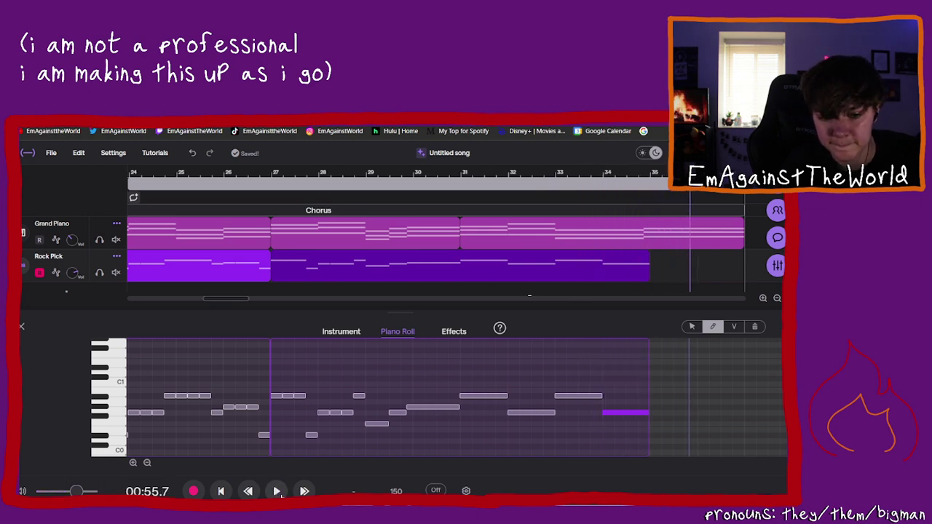
{"action": "left_click", "coordinate": [609, 412]}
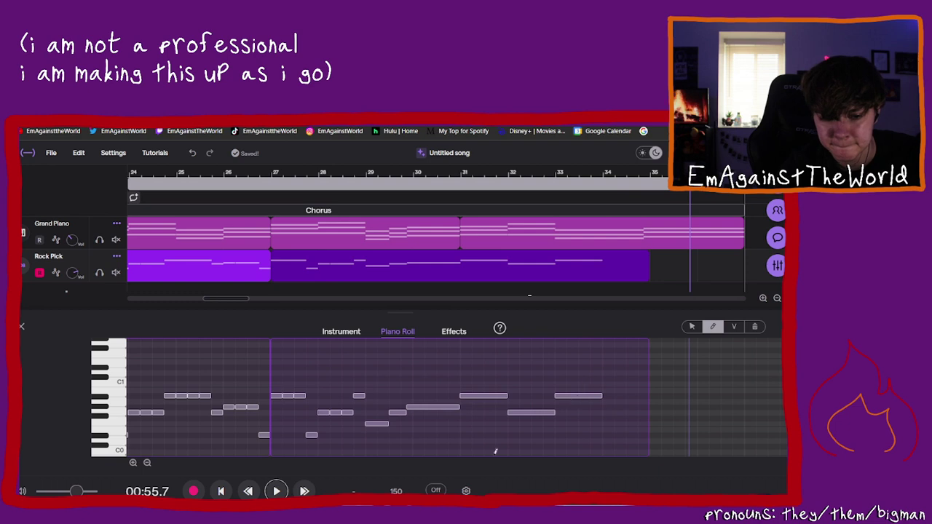
Step: Listen to the bass line from bar 31, and play the chorus from bar 27 past bar 35
{"action": "left_click", "coordinate": [461, 176]}
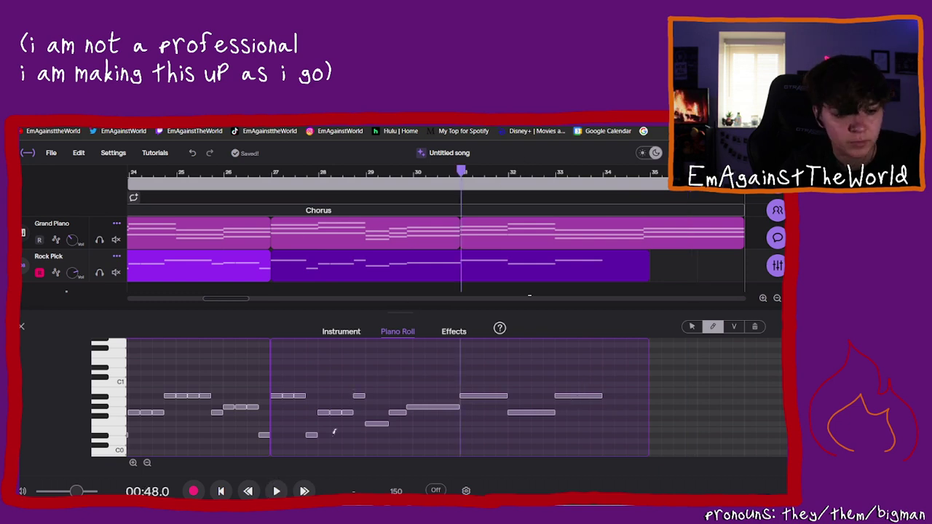
{"action": "left_click", "coordinate": [277, 492]}
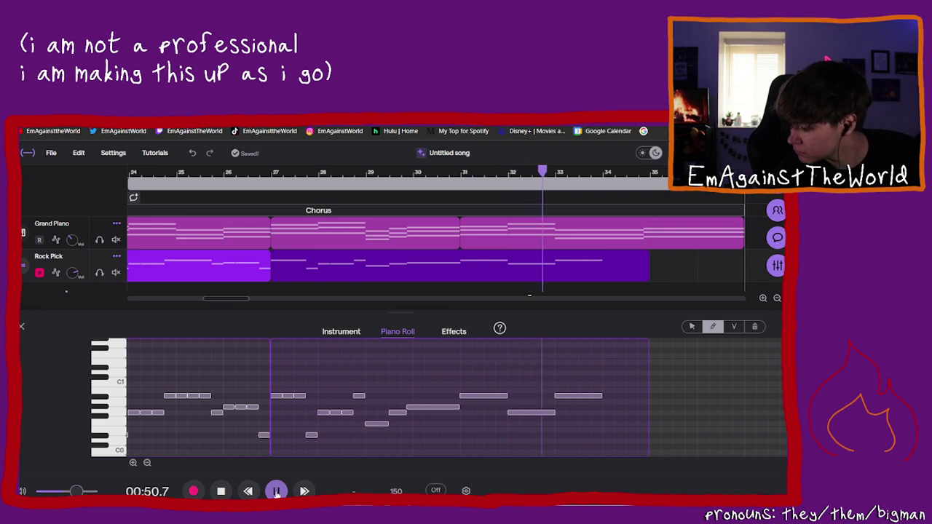
{"action": "left_click", "coordinate": [277, 492]}
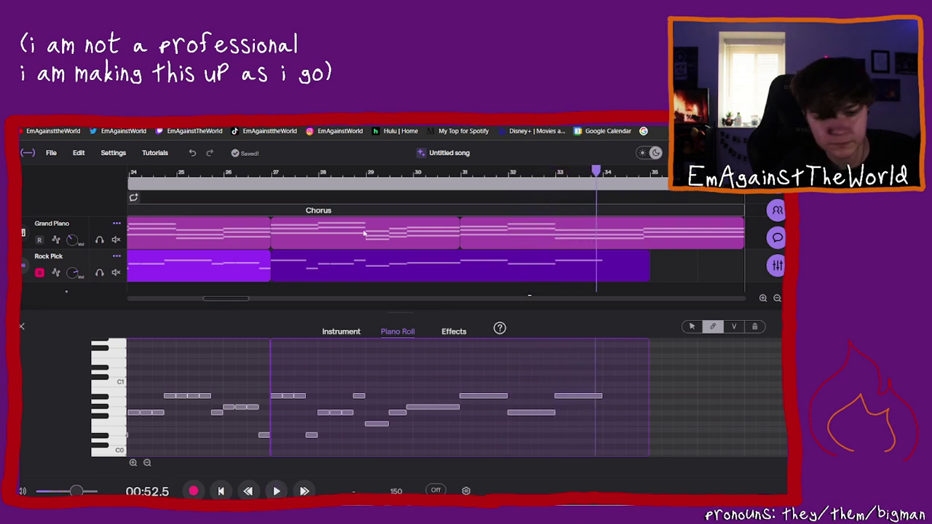
{"action": "left_click", "coordinate": [273, 180]}
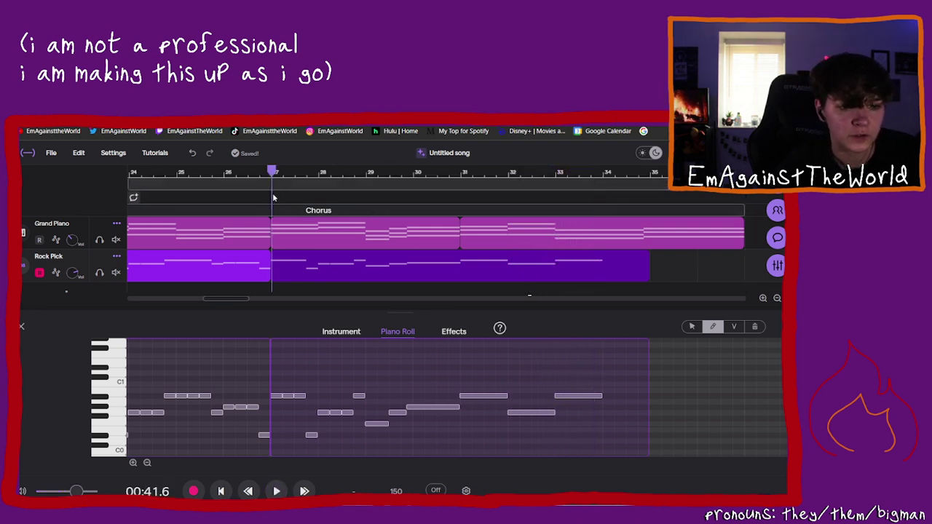
{"action": "left_click", "coordinate": [277, 492]}
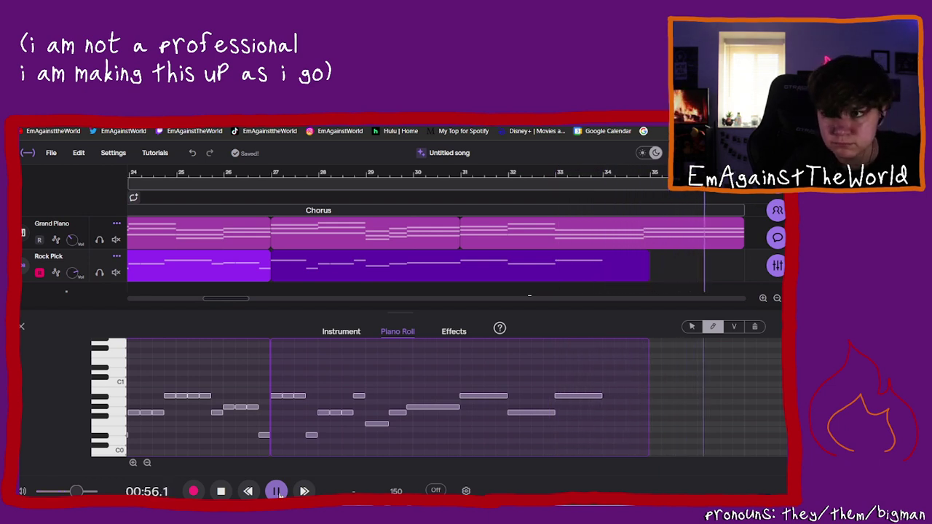
{"action": "left_click", "coordinate": [277, 492]}
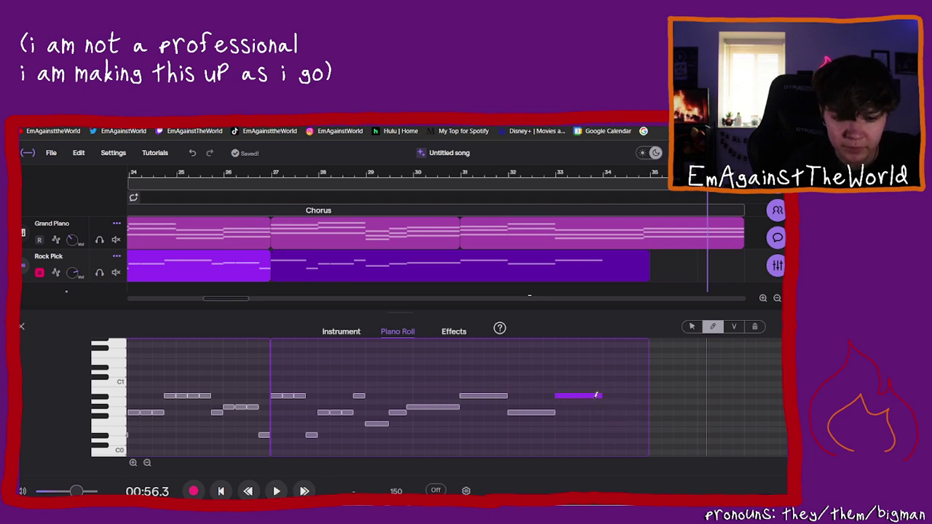
Step: Shorten the Bb0 note in bar 33 to half a bar and lower the bar 32 note to Eb0
{"action": "left_click_drag", "start_coordinate": [601, 396], "coordinate": [578, 396]}
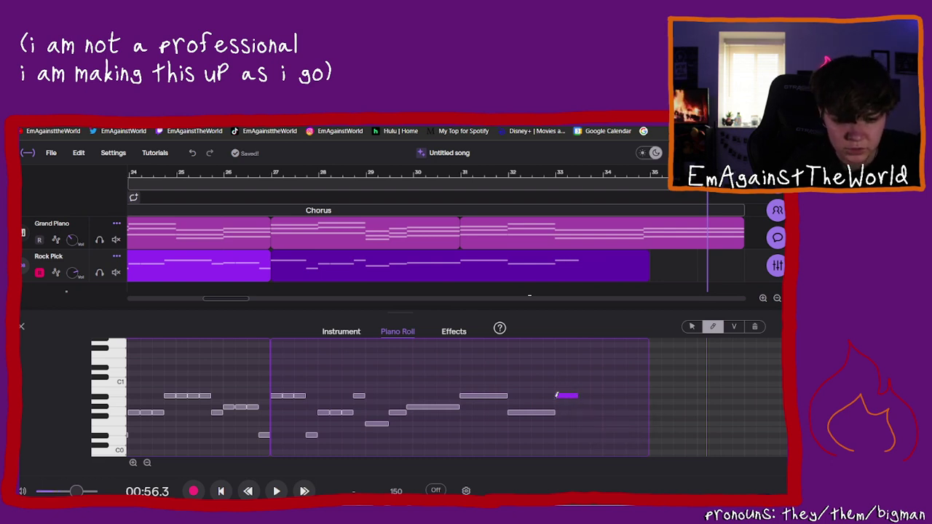
{"action": "left_click", "coordinate": [522, 413]}
{"action": "left_click_drag", "start_coordinate": [522, 413], "coordinate": [522, 438]}
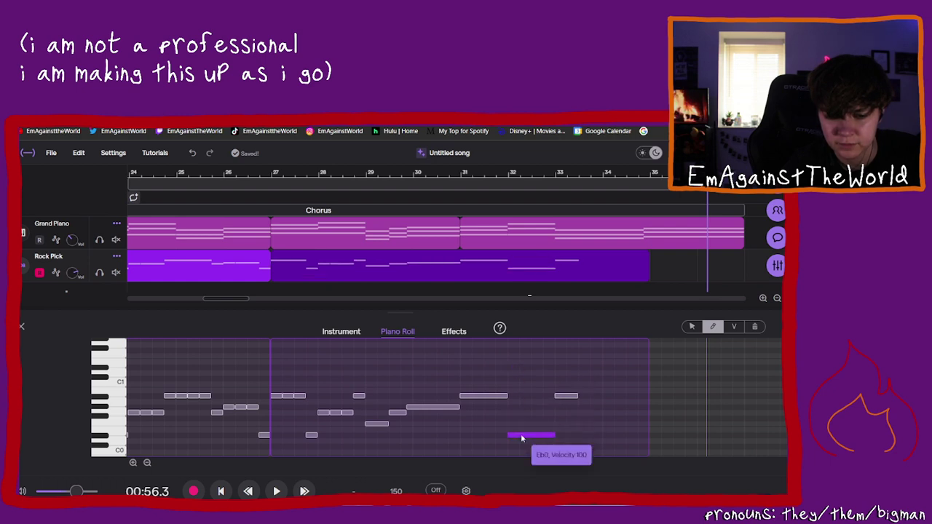
Step: Listen to the edited bass notes from bar 31 up to the end of bar 34
{"action": "left_click", "coordinate": [463, 178]}
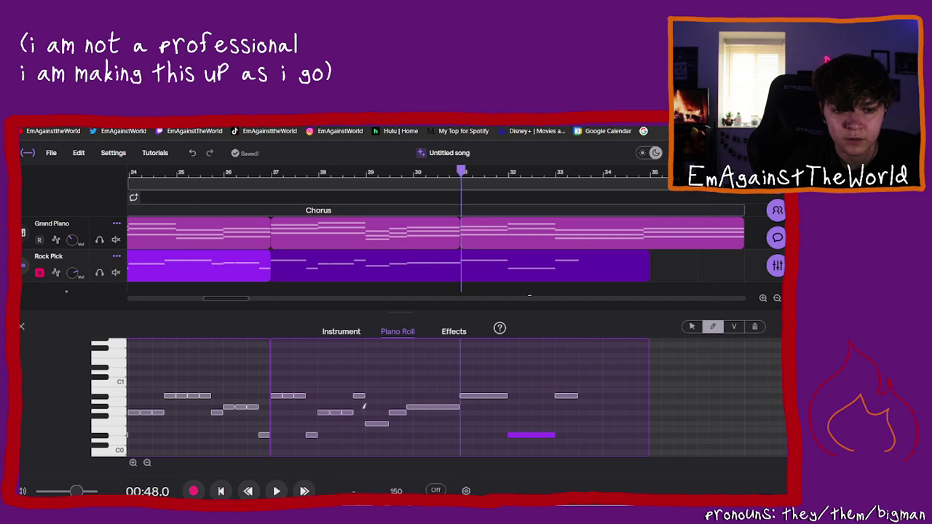
{"action": "left_click", "coordinate": [277, 492]}
{"action": "left_click", "coordinate": [277, 492]}
{"action": "left_click", "coordinate": [464, 172]}
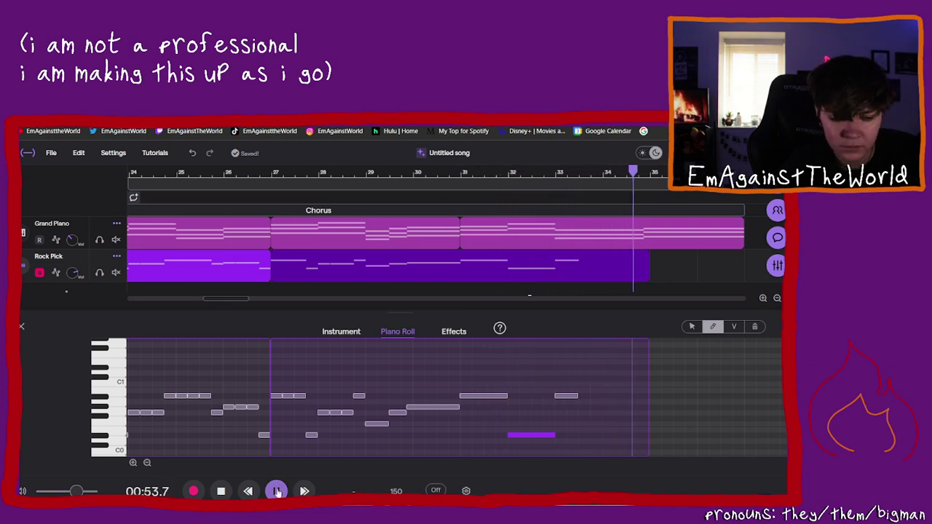
{"action": "key", "text": "space"}
Step: Replace the half-bar note in bar 33 with a single Bb0 note held through bars 33 and 34
{"action": "left_click", "coordinate": [588, 394]}
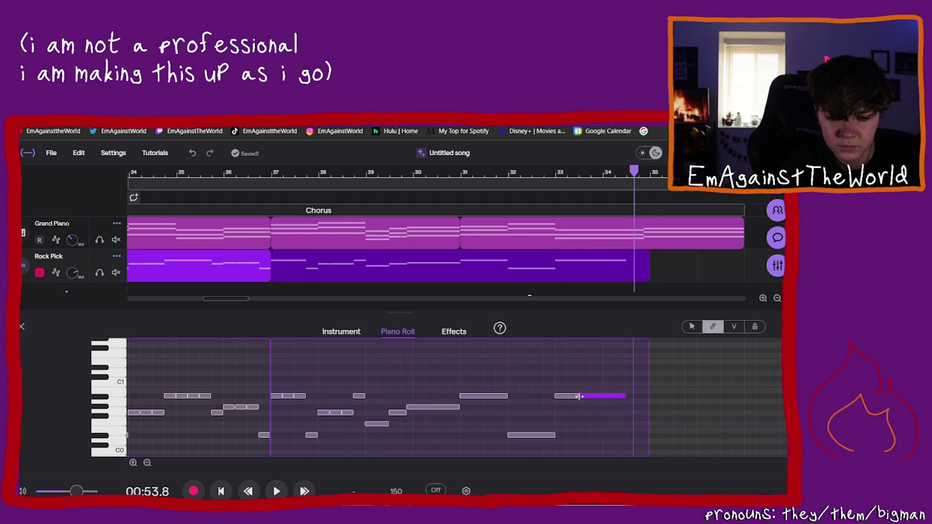
{"action": "left_click", "coordinate": [564, 397]}
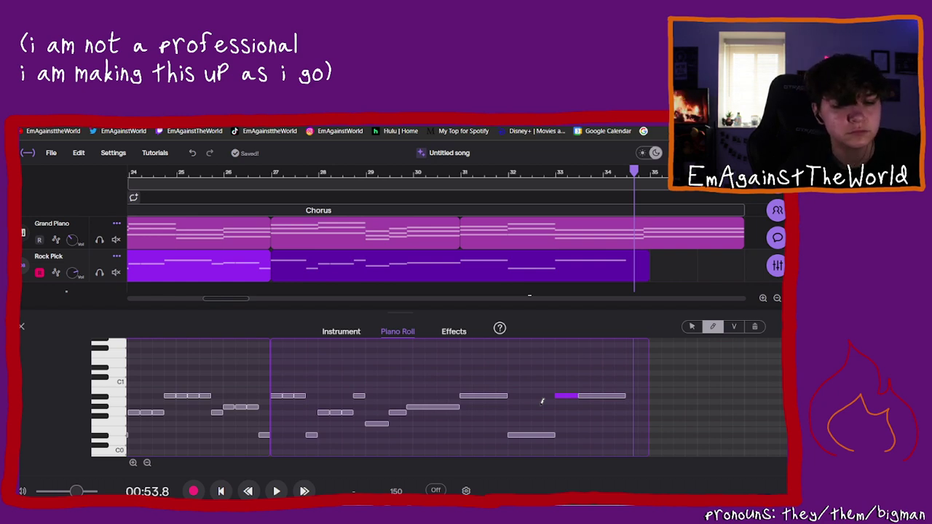
{"action": "left_click", "coordinate": [460, 171]}
{"action": "left_click", "coordinate": [274, 492]}
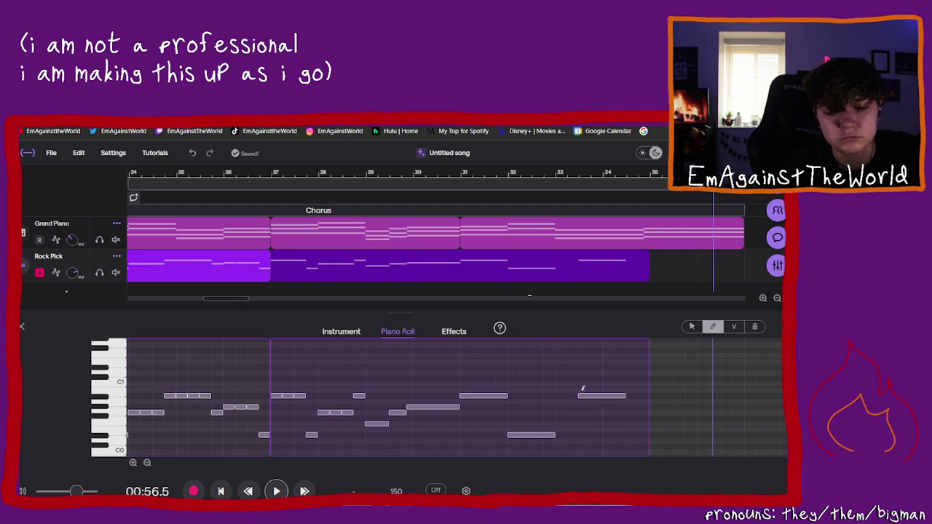
{"action": "left_click_drag", "start_coordinate": [580, 396], "coordinate": [555, 396]}
{"action": "left_click_drag", "start_coordinate": [623, 396], "coordinate": [648, 397]}
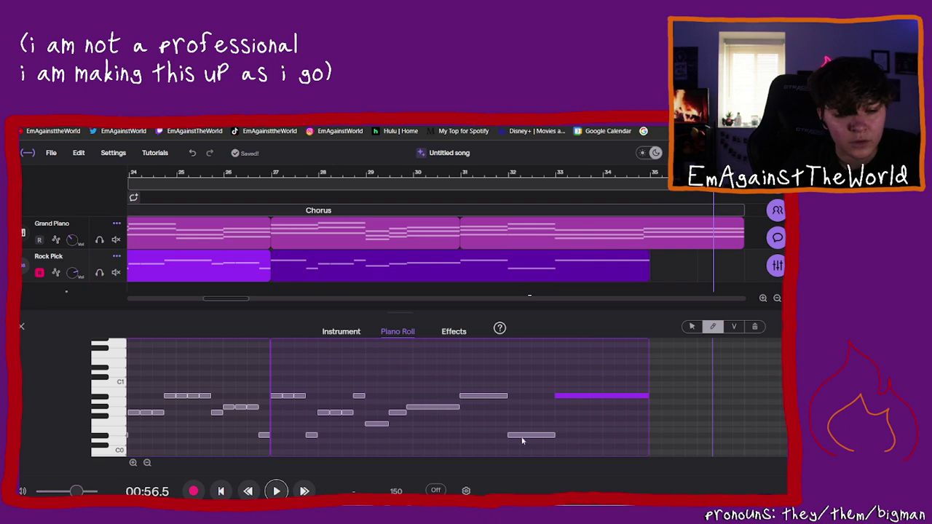
Step: Listen from bar 31, move the bar 32 note back up to G0, and play on past the end of the piano part
{"action": "left_click", "coordinate": [491, 177]}
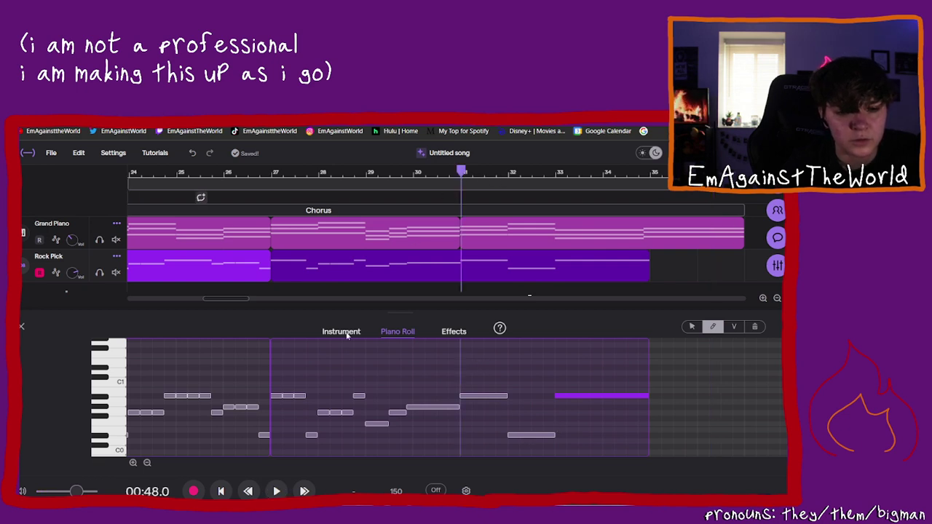
{"action": "left_click", "coordinate": [275, 491]}
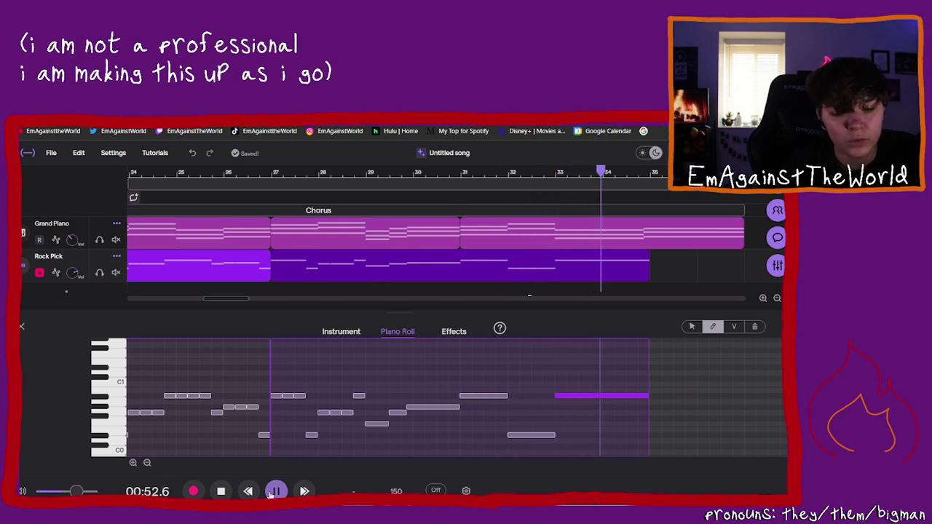
{"action": "left_click", "coordinate": [275, 491]}
{"action": "left_click_drag", "start_coordinate": [519, 439], "coordinate": [517, 419]}
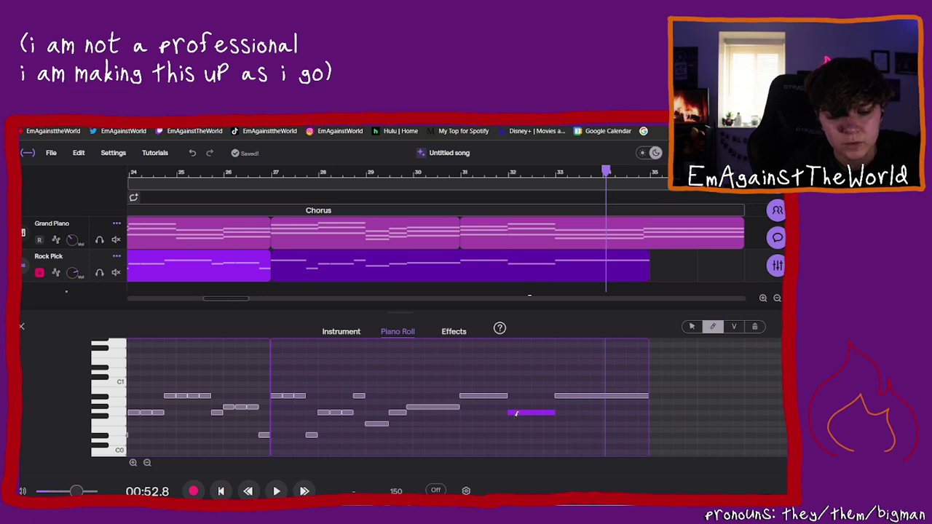
{"action": "left_click", "coordinate": [278, 492]}
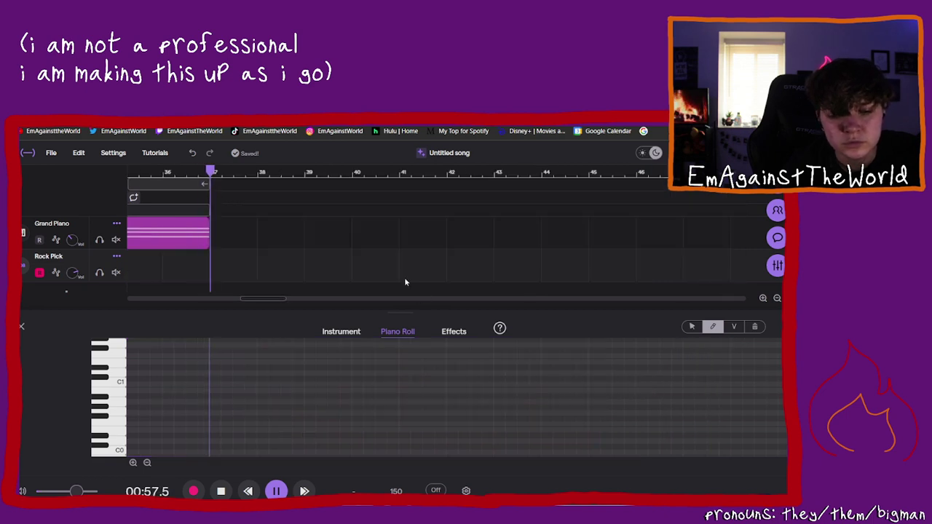
{"action": "left_click", "coordinate": [276, 491]}
Step: Add Eb1 bass across bars 35 and 36 so the Rock Pick region ends with the Grand Piano region
{"action": "left_click_drag", "start_coordinate": [260, 294], "coordinate": [234, 314]}
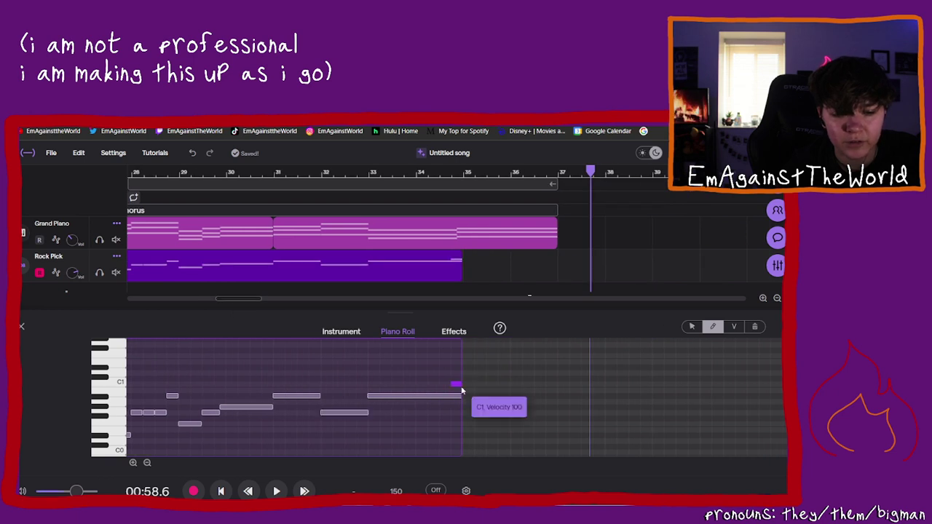
{"action": "left_click", "coordinate": [465, 384]}
{"action": "left_click", "coordinate": [466, 383]}
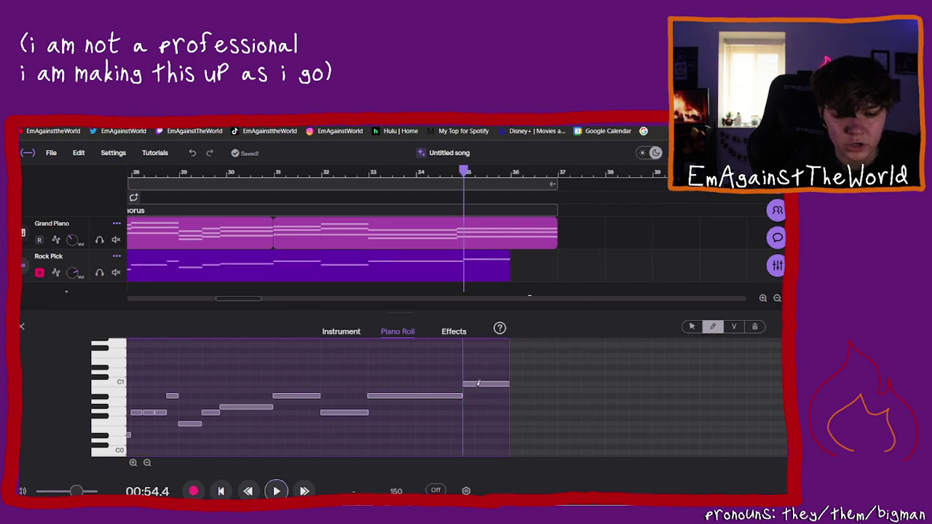
{"action": "left_click_drag", "start_coordinate": [470, 389], "coordinate": [474, 369]}
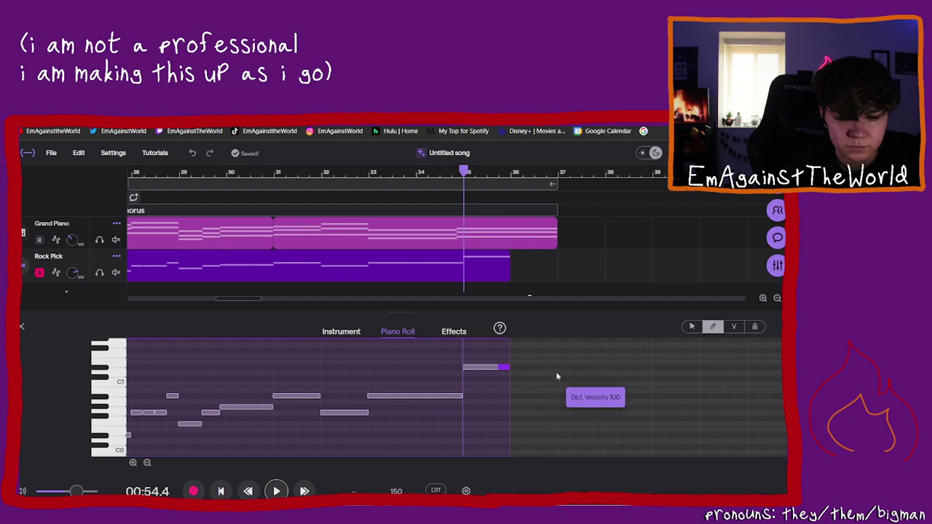
{"action": "left_click", "coordinate": [554, 367]}
{"action": "left_click", "coordinate": [515, 366]}
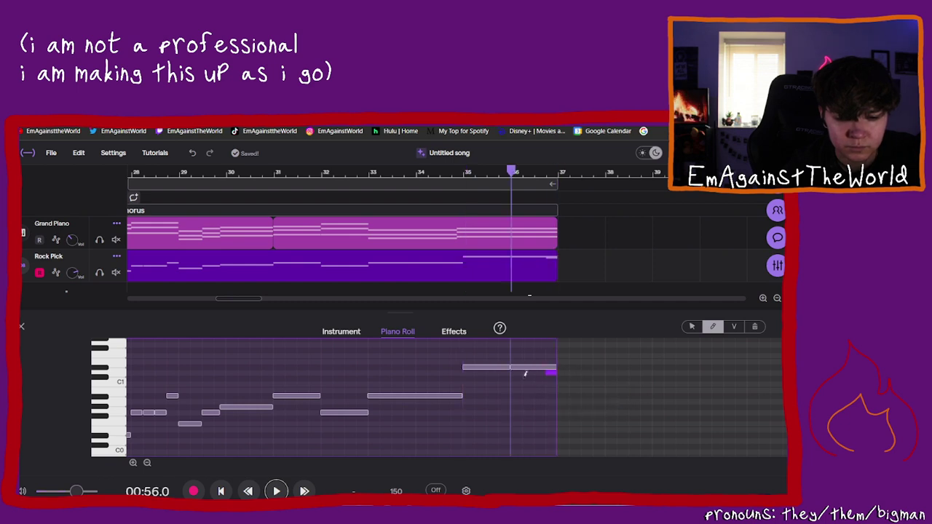
Step: Remove the stray note at the end of bar 36, hold Eb1 across bars 35 and 36, and listen from bar 31
{"action": "left_click", "coordinate": [521, 366]}
{"action": "left_click", "coordinate": [517, 367]}
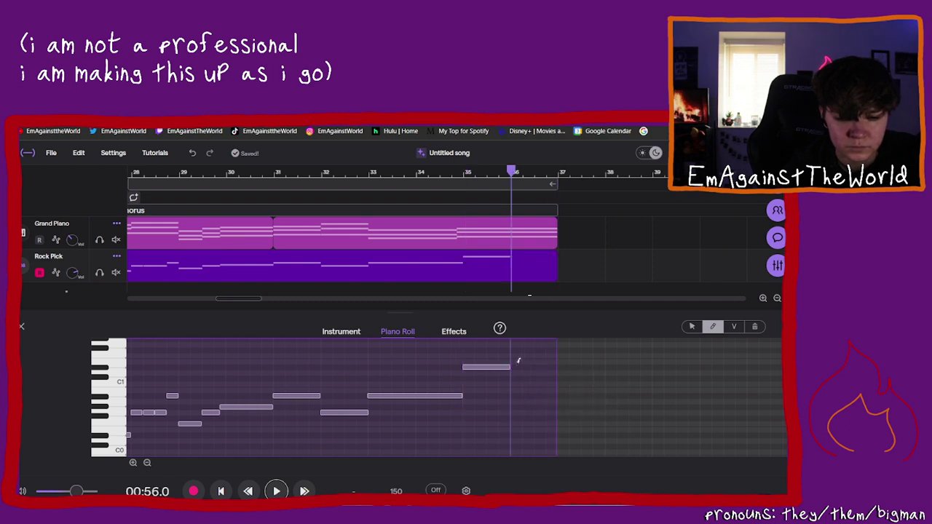
{"action": "left_click_drag", "start_coordinate": [508, 367], "coordinate": [556, 367]}
{"action": "left_click", "coordinate": [273, 172]}
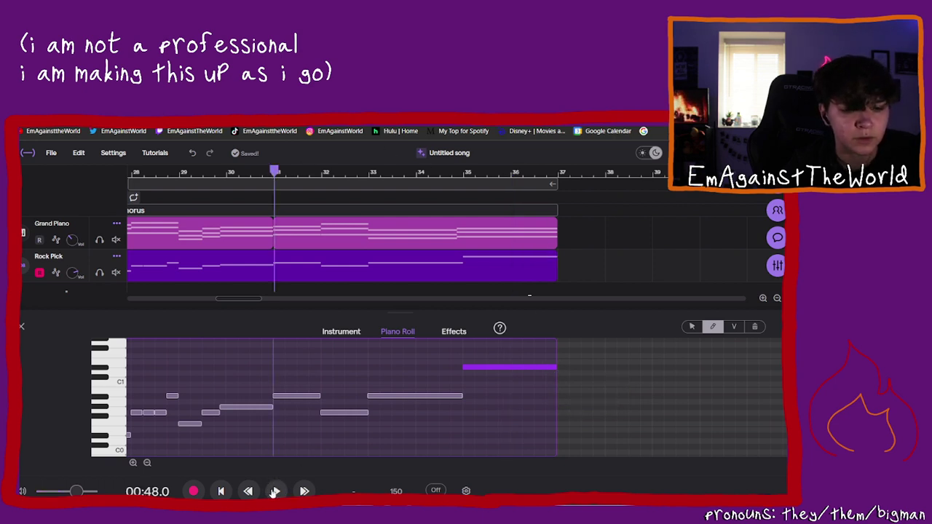
{"action": "left_click", "coordinate": [274, 491]}
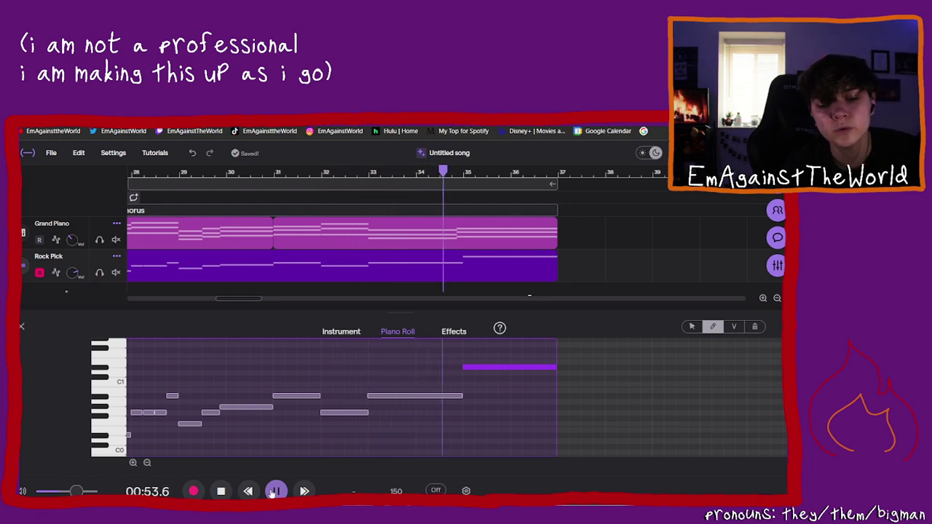
{"action": "left_click", "coordinate": [275, 492]}
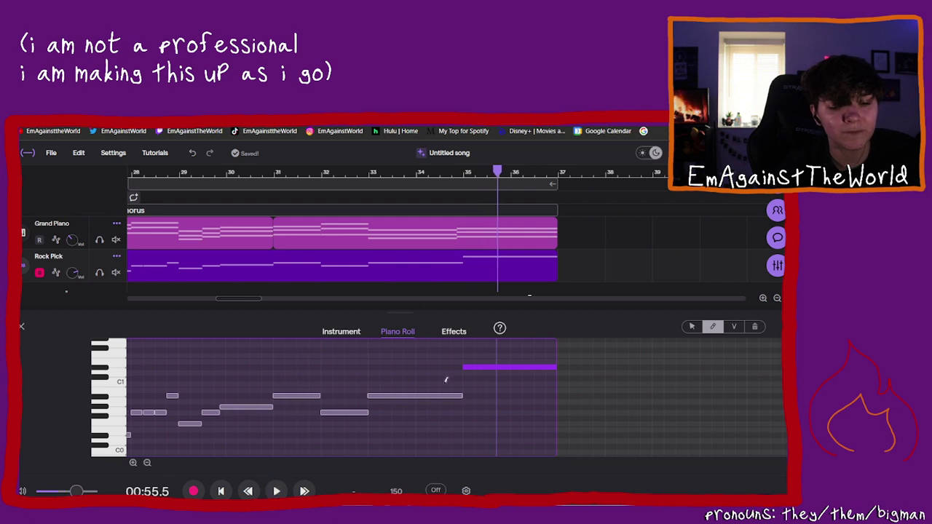
Step: Lower the held bass note in bars 35 and 36 to Ab0 and listen to the chorus from bar 27
{"action": "left_click_drag", "start_coordinate": [475, 371], "coordinate": [477, 410]}
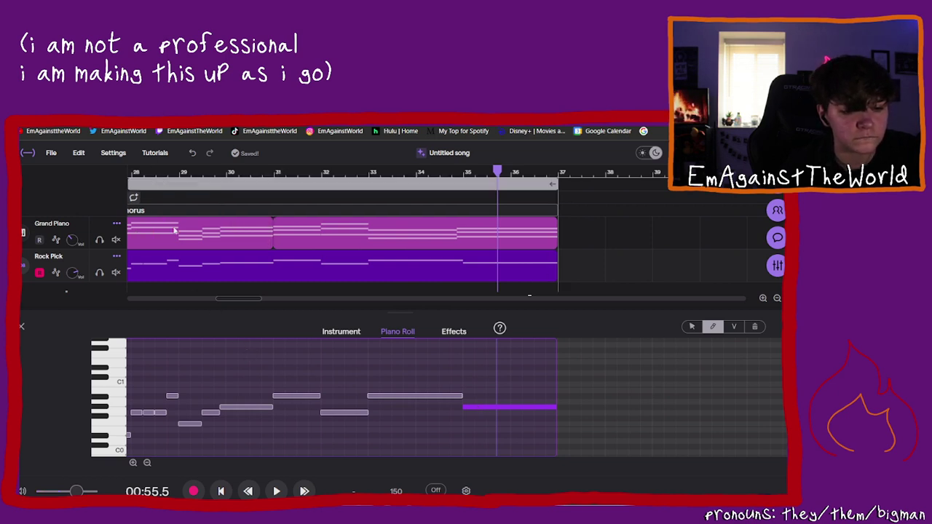
{"action": "left_click_drag", "start_coordinate": [228, 306], "coordinate": [215, 300]}
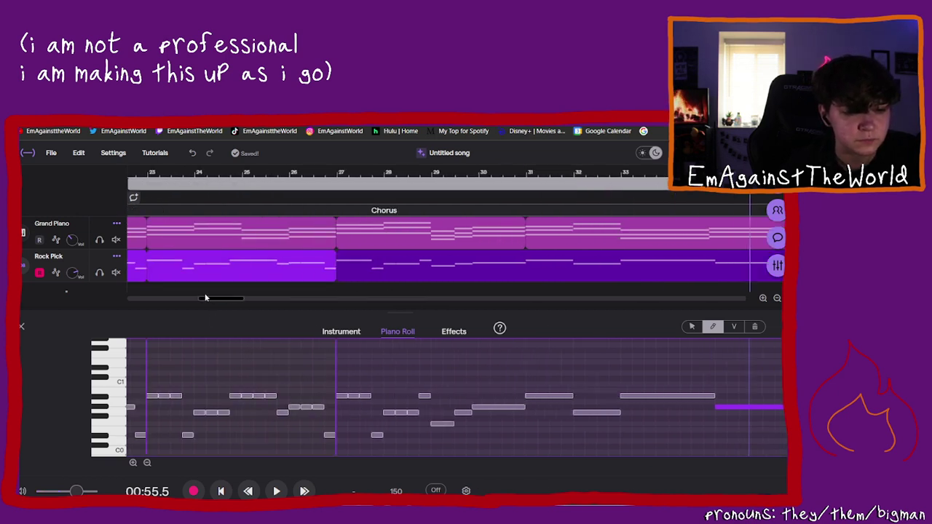
{"action": "left_click", "coordinate": [262, 172]}
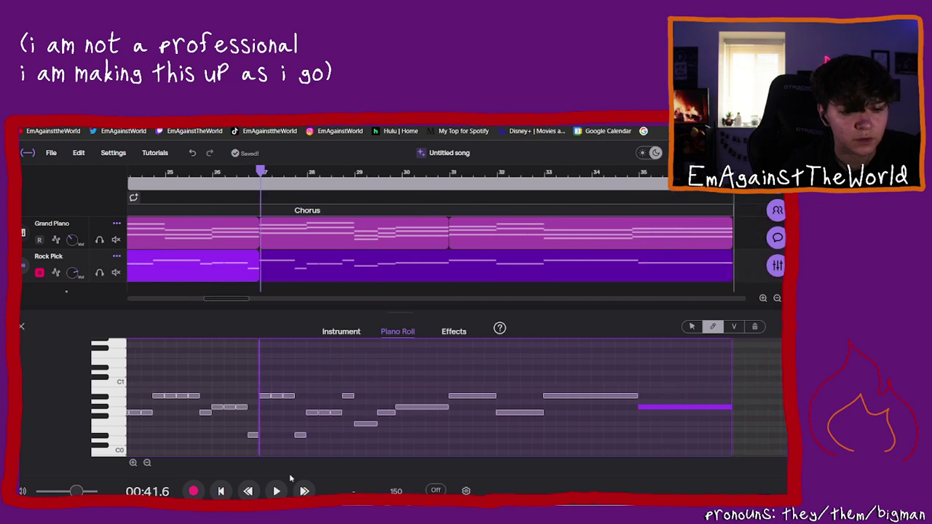
{"action": "left_click", "coordinate": [275, 492]}
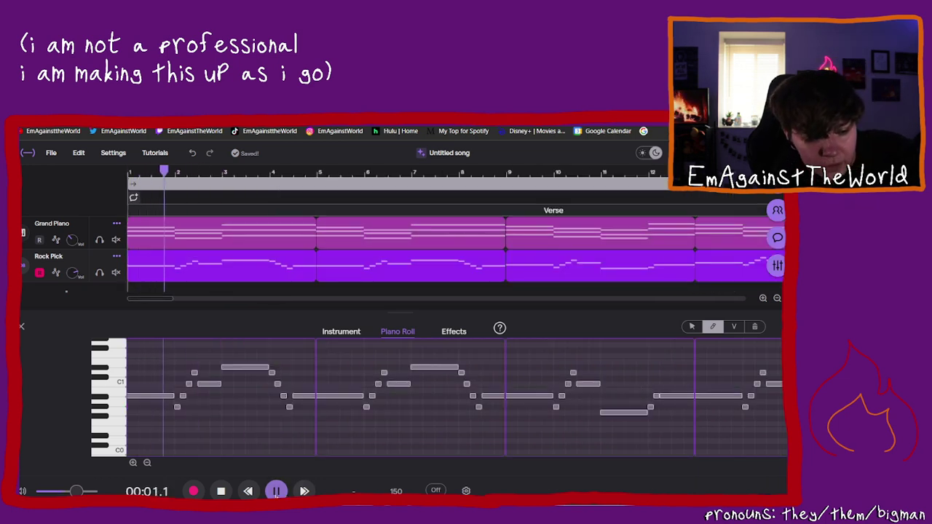
{"action": "left_click", "coordinate": [277, 492]}
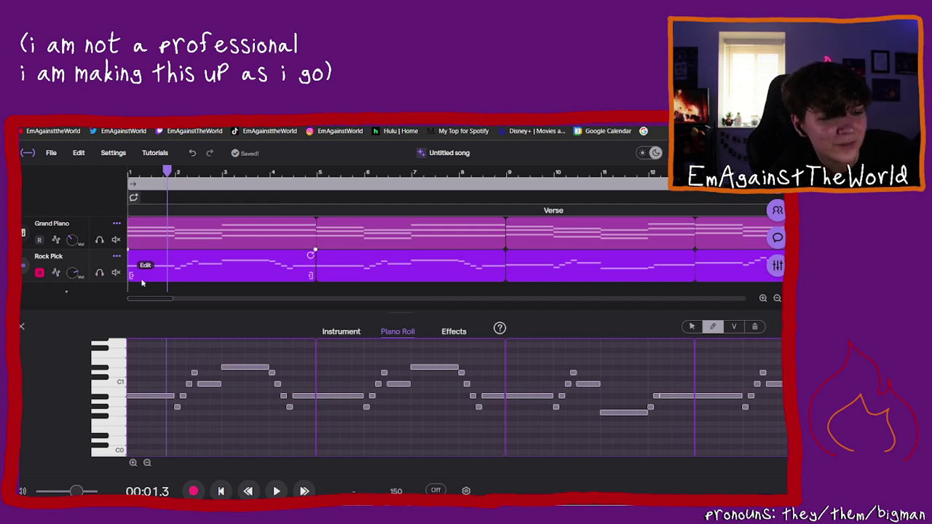
Step: Extend the Ab0 note's start back to the middle of bar 34, shortening the Bb0 before it, and listen to the ending
{"action": "left_click_drag", "start_coordinate": [146, 300], "coordinate": [226, 292]}
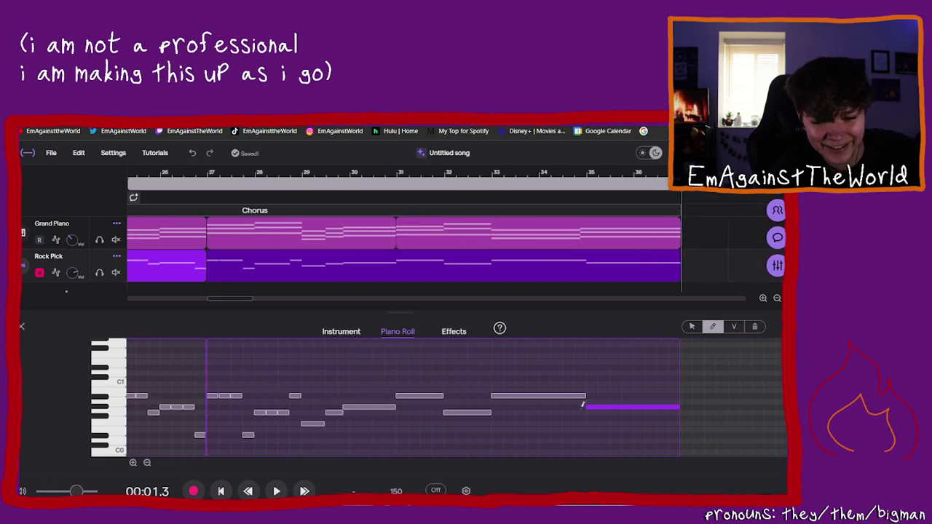
{"action": "left_click_drag", "start_coordinate": [587, 406], "coordinate": [565, 401]}
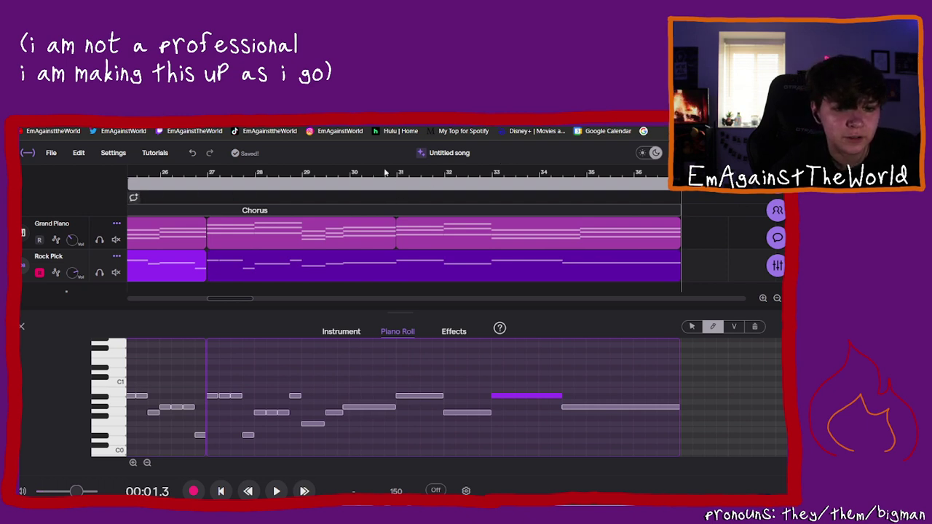
{"action": "left_click", "coordinate": [275, 491]}
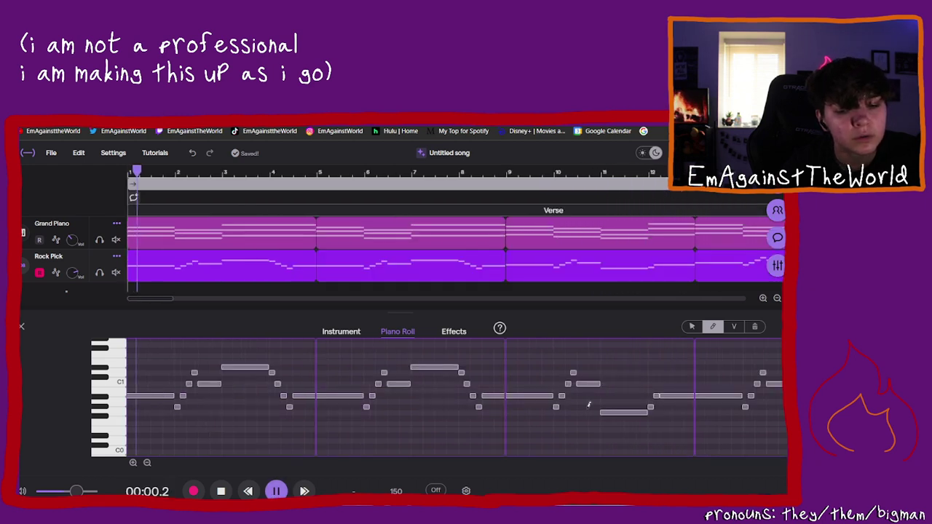
{"action": "left_click", "coordinate": [276, 491]}
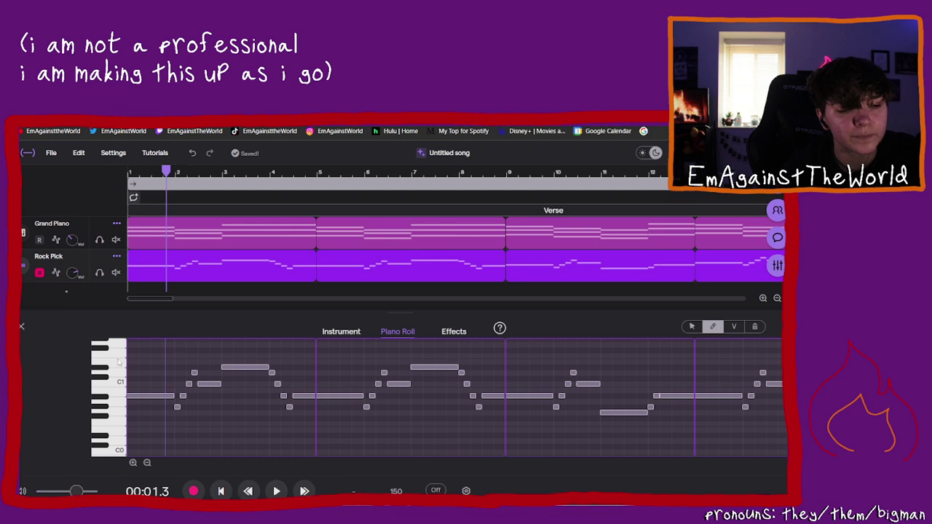
Step: Delete the Ab0 note, hold Bb0 from bar 33 to the end of bar 36, and listen from bar 33
{"action": "left_click_drag", "start_coordinate": [151, 302], "coordinate": [260, 294]}
{"action": "left_click", "coordinate": [313, 407]}
{"action": "key", "text": "Delete"}
{"action": "left_click_drag", "start_coordinate": [260, 394], "coordinate": [391, 393]}
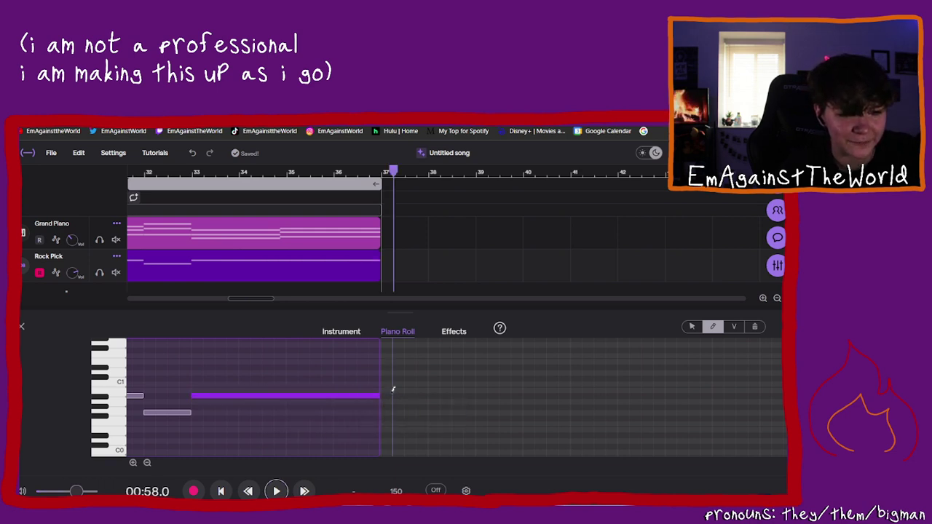
{"action": "left_click", "coordinate": [191, 179]}
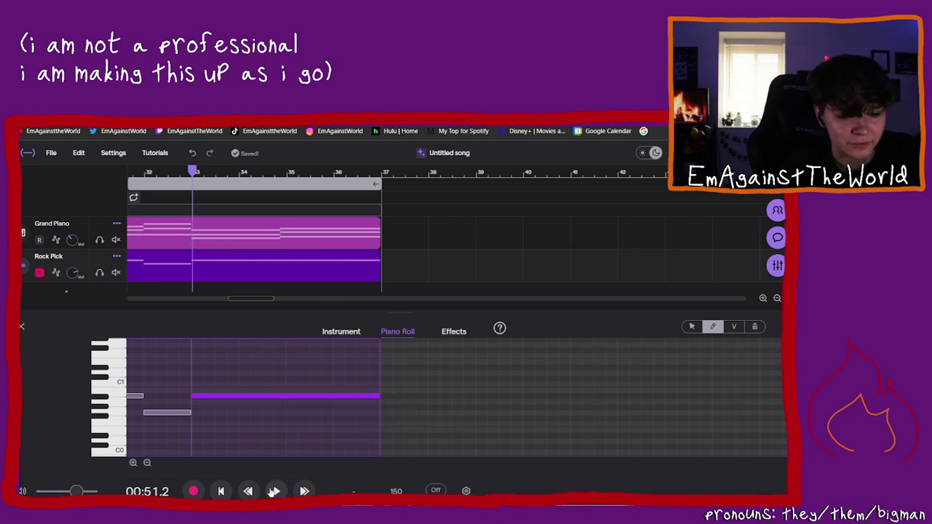
{"action": "left_click", "coordinate": [274, 491]}
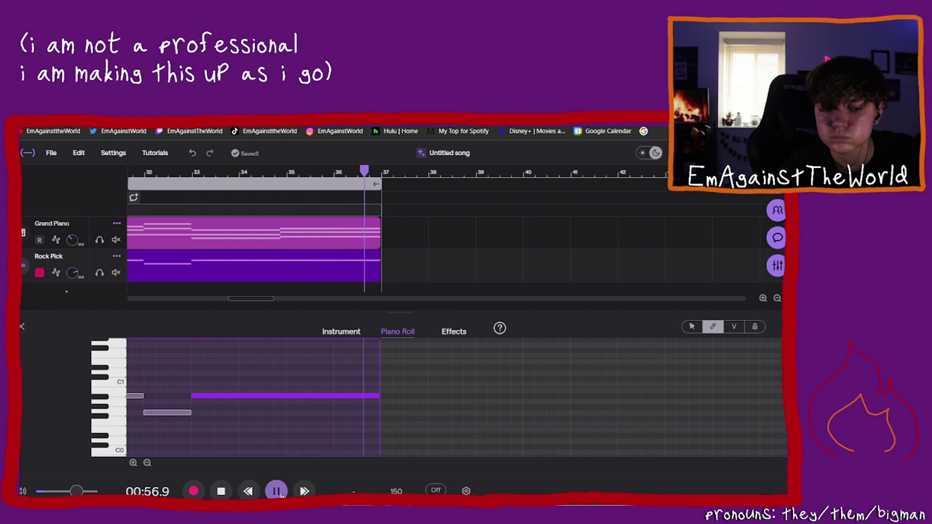
{"action": "left_click", "coordinate": [277, 491]}
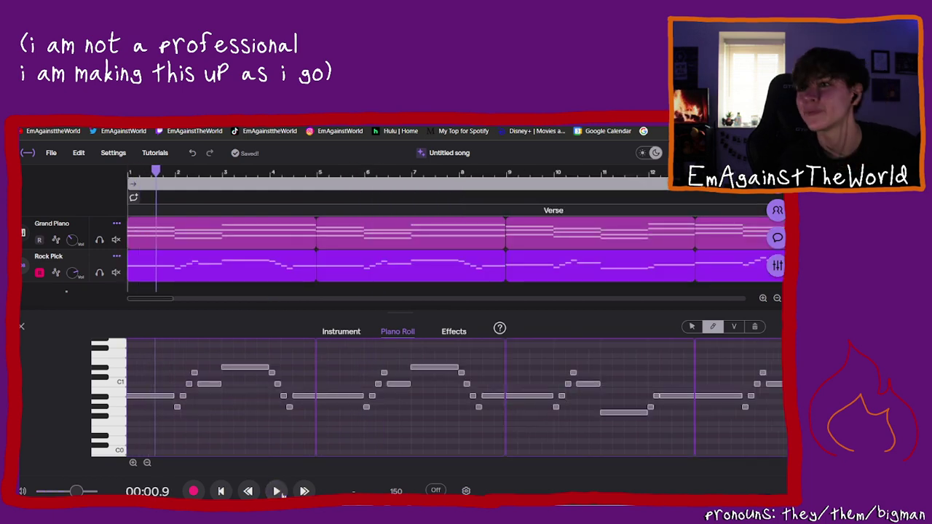
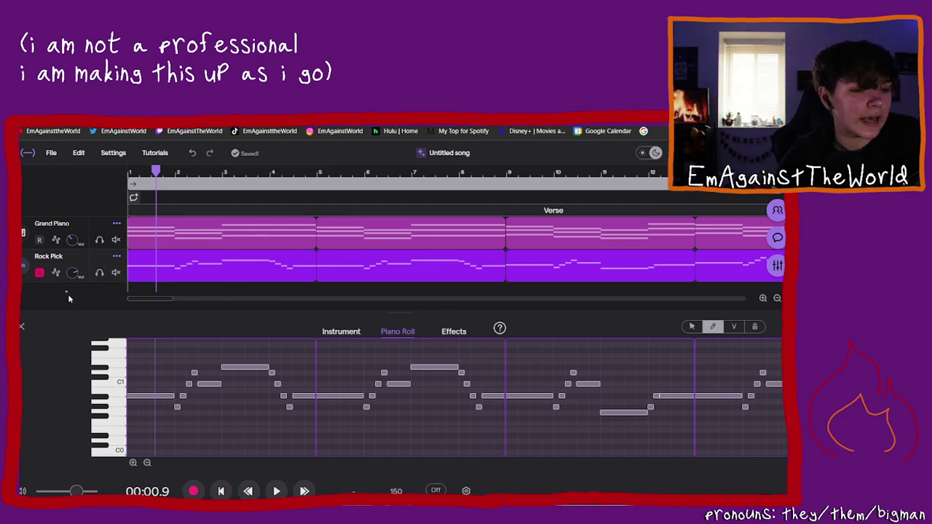
Step: Rename the Verse part at the start of the song as Verse 1
{"action": "scroll", "coordinate": [69, 295], "scroll_direction": "down", "scroll_amount": 1}
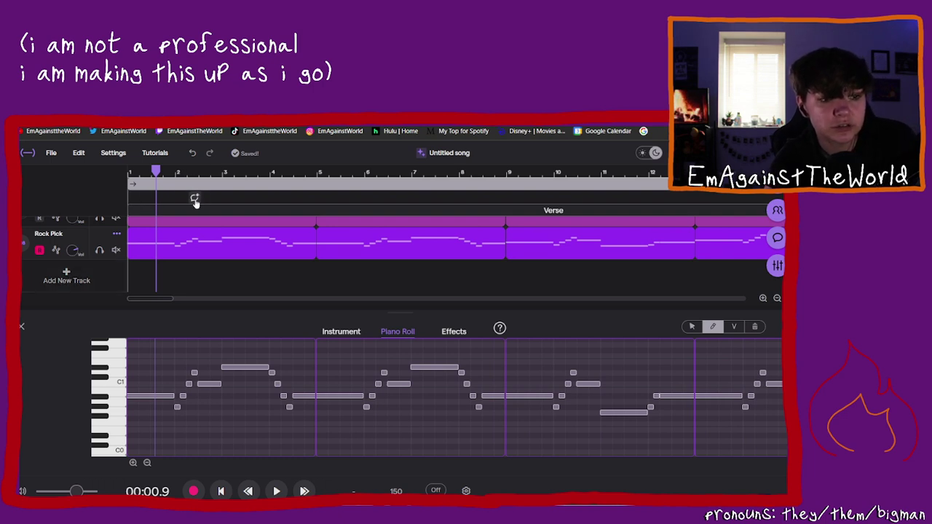
{"action": "key", "text": "Return"}
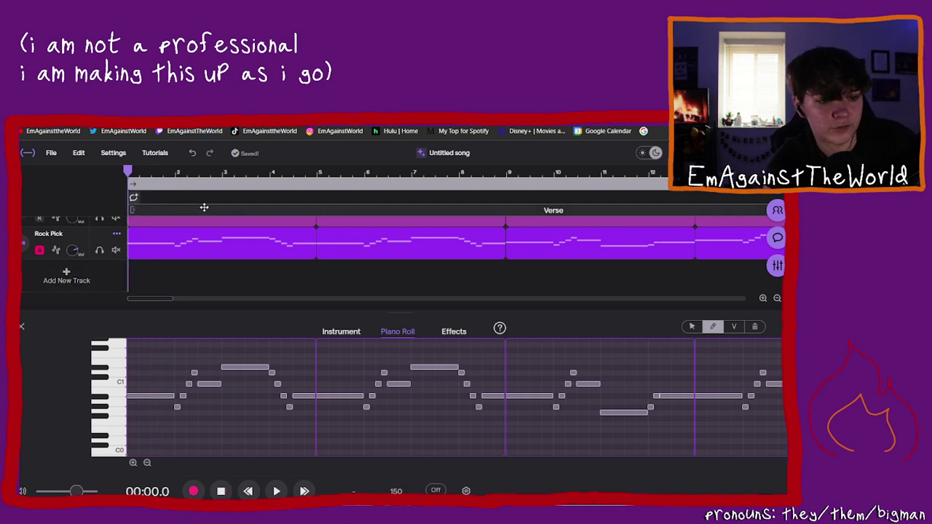
{"action": "scroll", "coordinate": [212, 248], "scroll_direction": "up", "scroll_amount": 1}
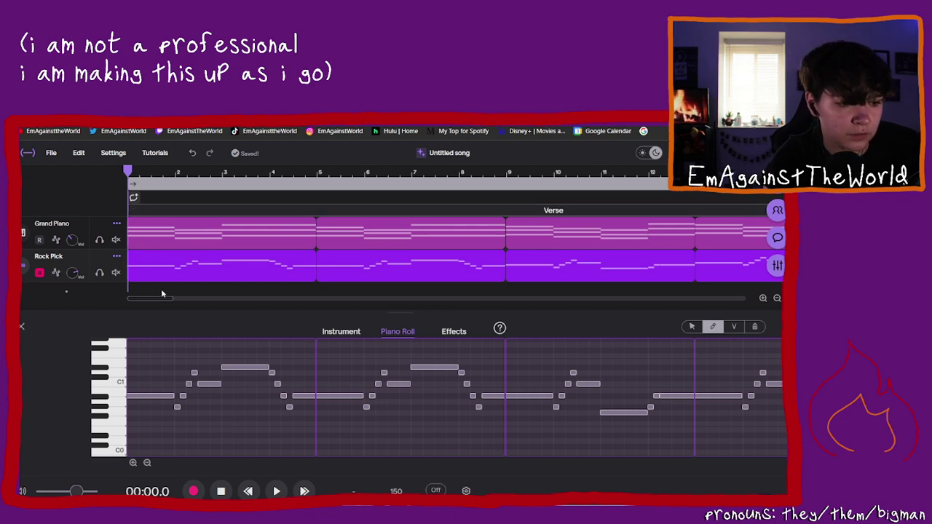
{"action": "left_click", "coordinate": [149, 230]}
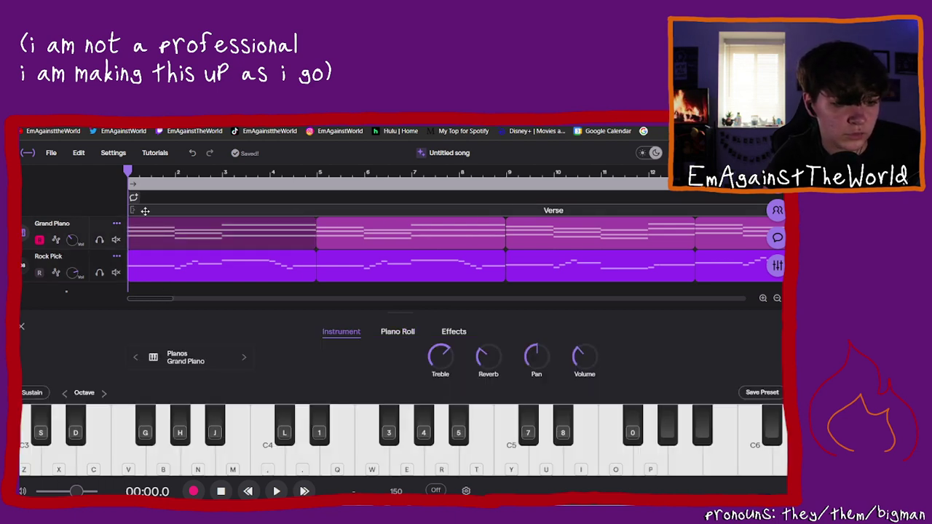
{"action": "double_click", "coordinate": [145, 210]}
{"action": "left_click", "coordinate": [145, 210]}
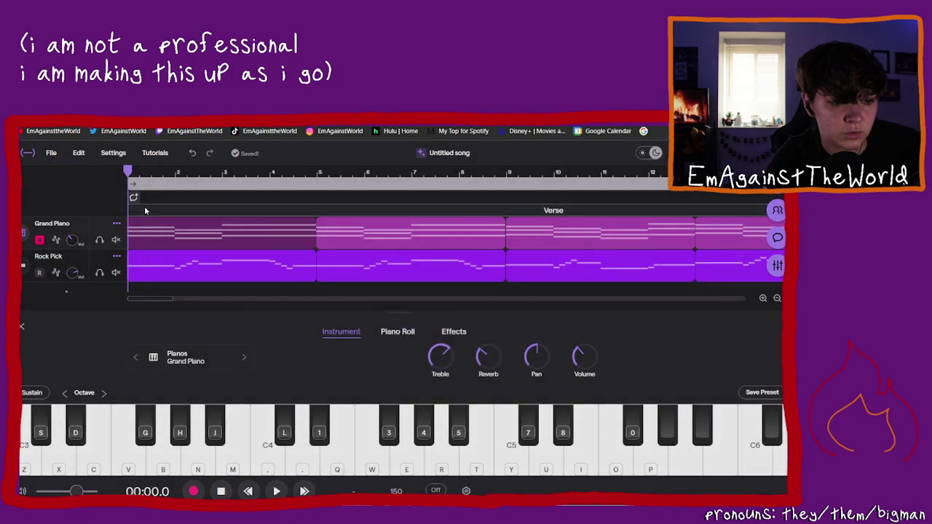
{"action": "double_click", "coordinate": [145, 211]}
{"action": "left_click", "coordinate": [358, 316]}
{"action": "left_click", "coordinate": [486, 366]}
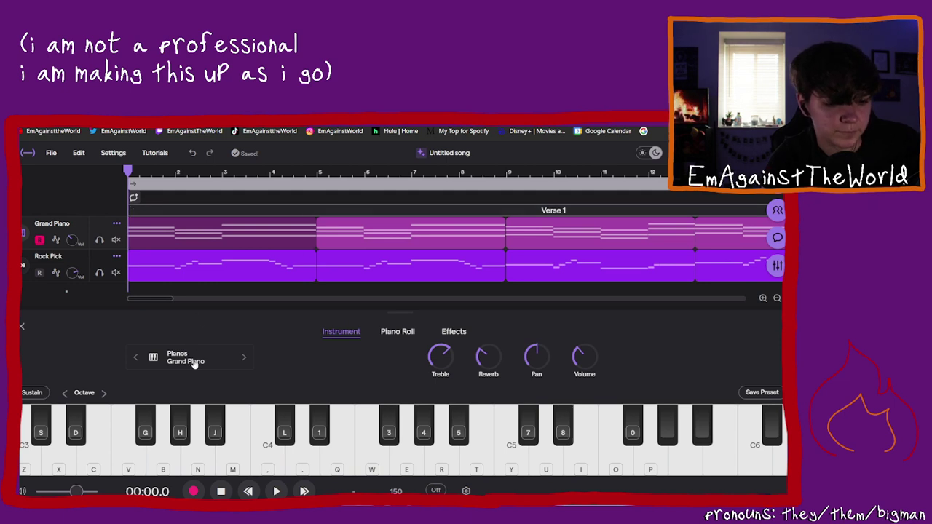
Step: Try pasting a Grand Piano region at bar 37 and delete the pasted copy
{"action": "left_click_drag", "start_coordinate": [144, 300], "coordinate": [248, 300]}
{"action": "left_click", "coordinate": [380, 177]}
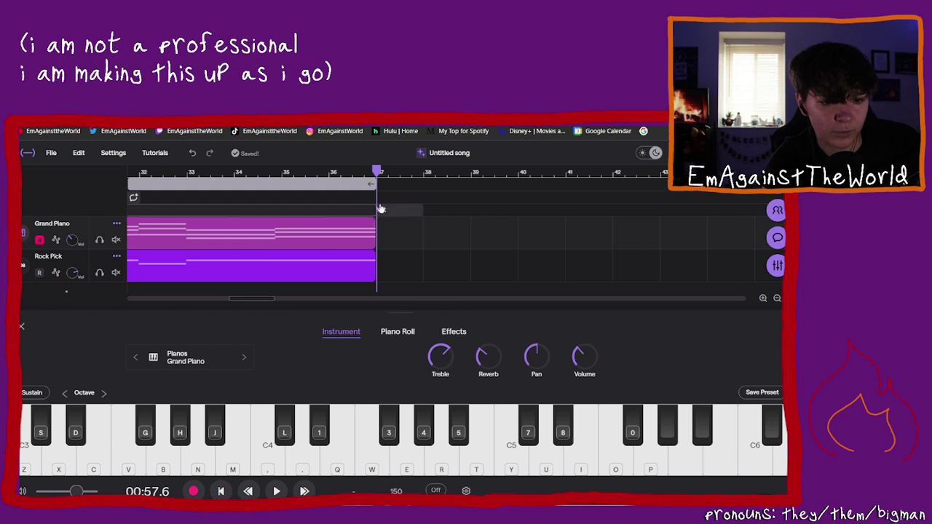
{"action": "key", "text": "ctrl+v"}
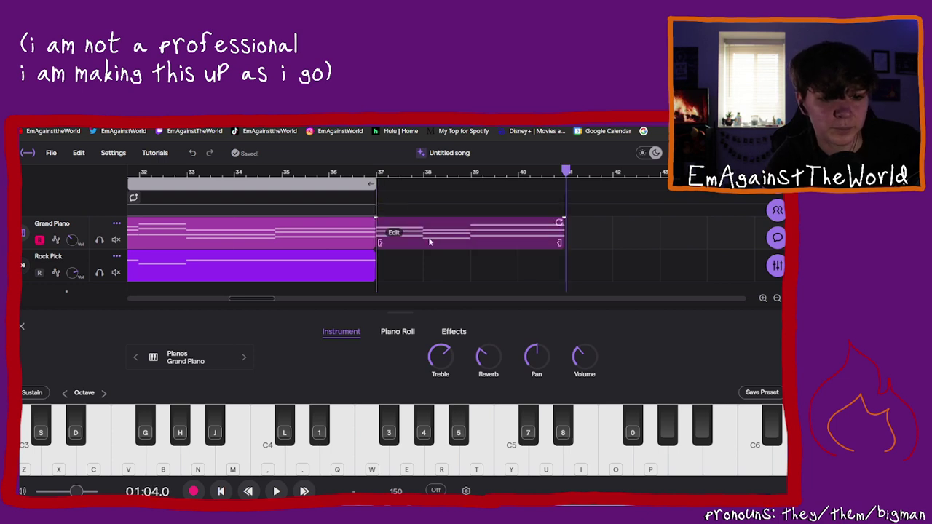
{"action": "key", "text": "Delete"}
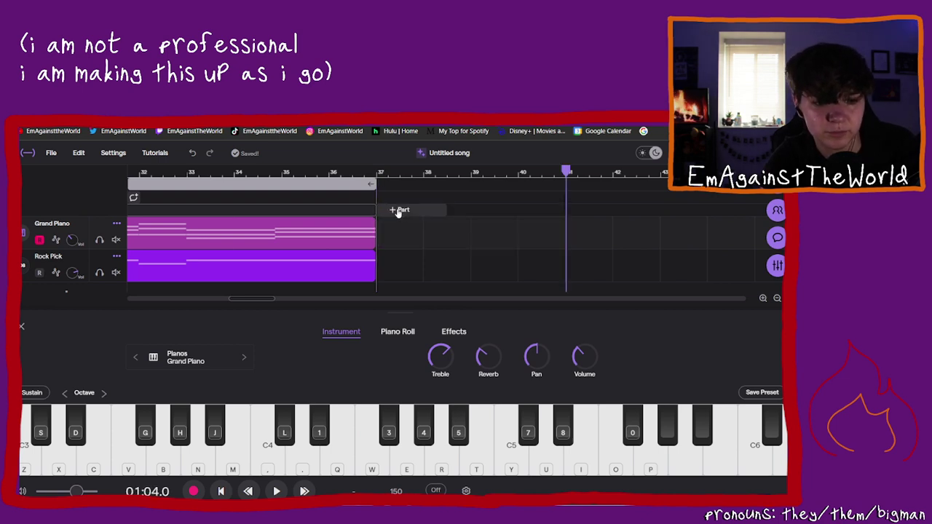
Step: Try adding a new Verse part at bar 37 and delete it
{"action": "left_click", "coordinate": [399, 210]}
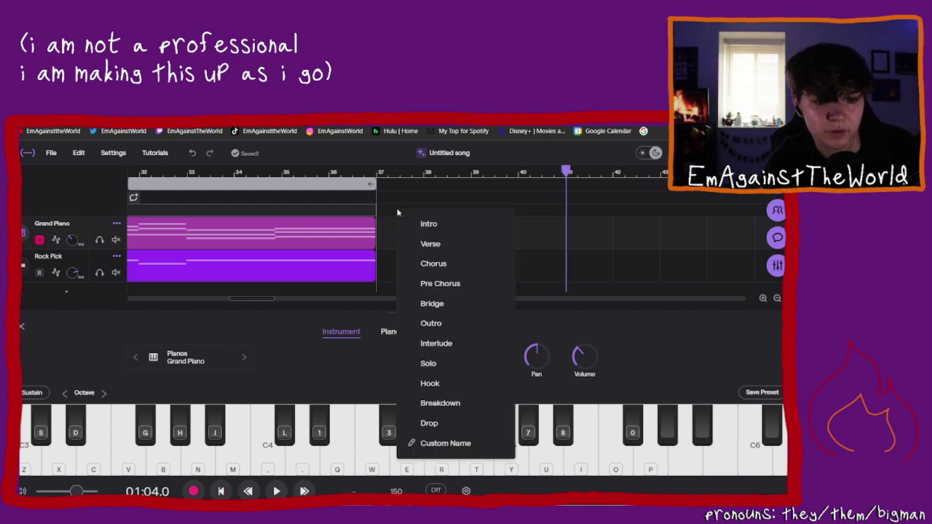
{"action": "left_click", "coordinate": [431, 245]}
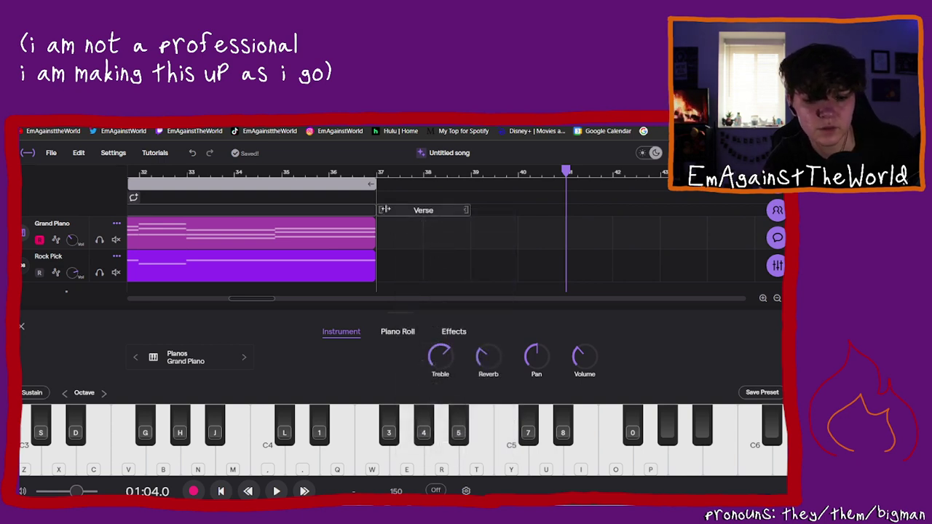
{"action": "left_click", "coordinate": [397, 209]}
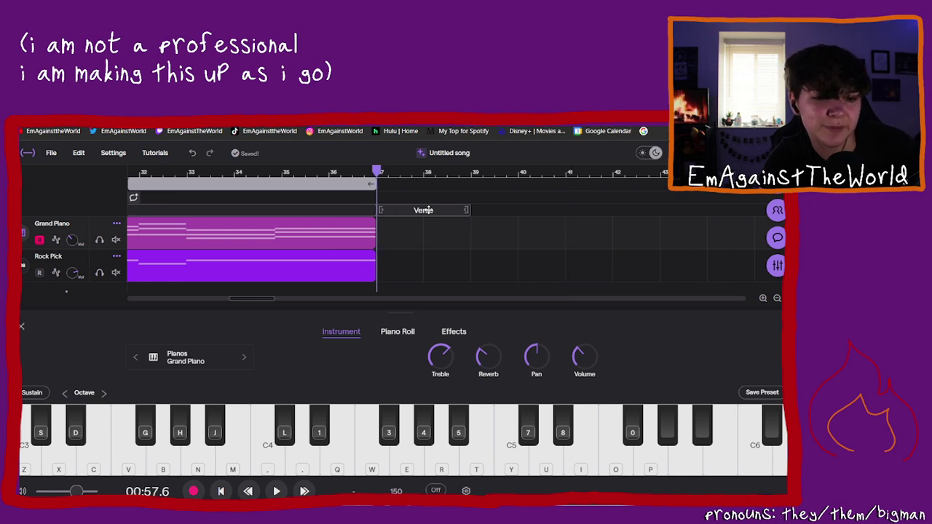
{"action": "right_click", "coordinate": [428, 209]}
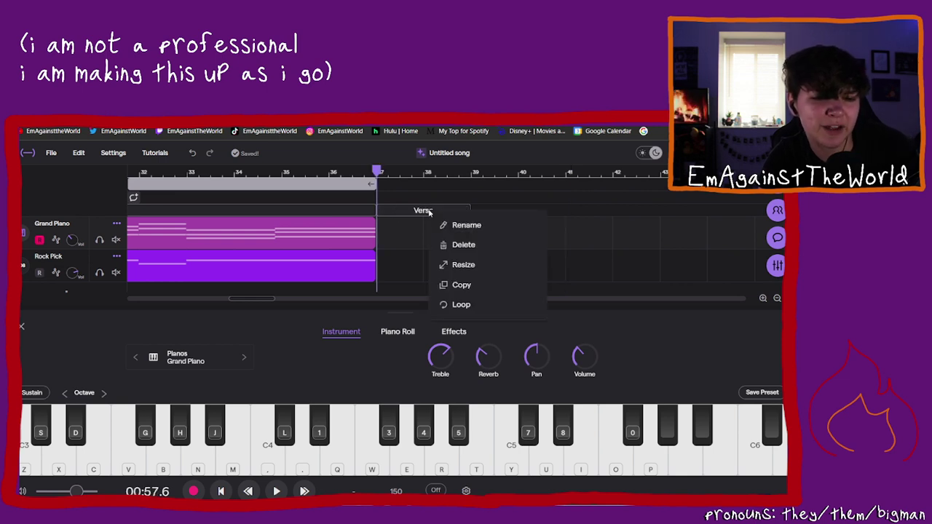
{"action": "left_click", "coordinate": [465, 245]}
Step: Copy the Verse 1 part from the start of the song and paste it at bar 37
{"action": "left_click_drag", "start_coordinate": [244, 302], "coordinate": [138, 301]}
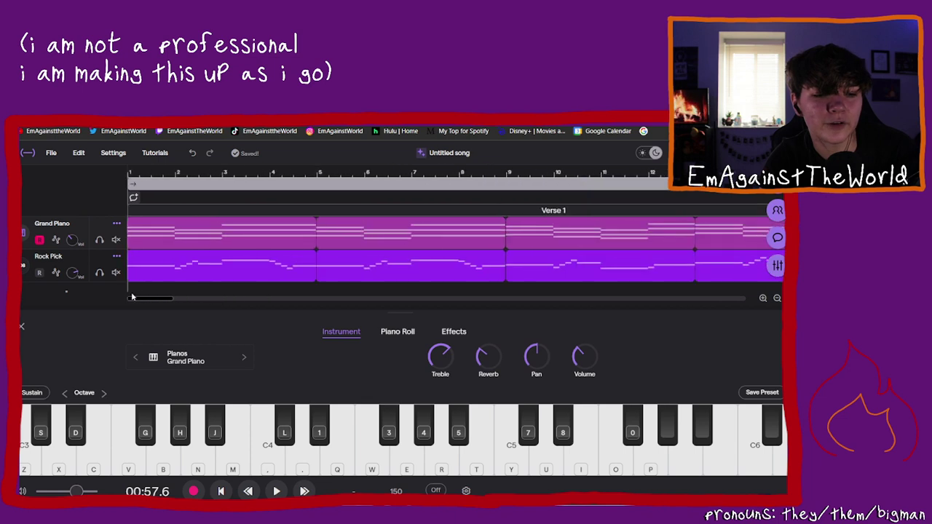
{"action": "right_click", "coordinate": [318, 208]}
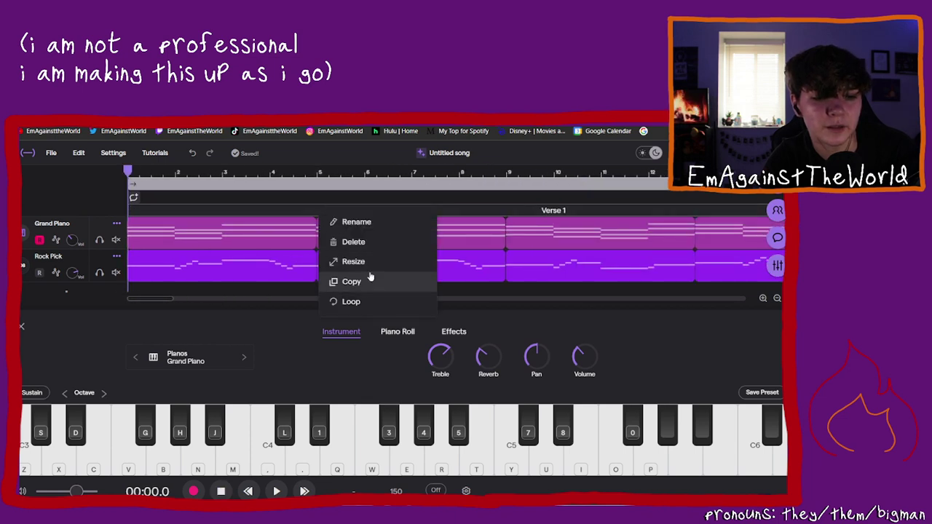
{"action": "left_click", "coordinate": [370, 279]}
{"action": "left_click_drag", "start_coordinate": [162, 300], "coordinate": [262, 299]}
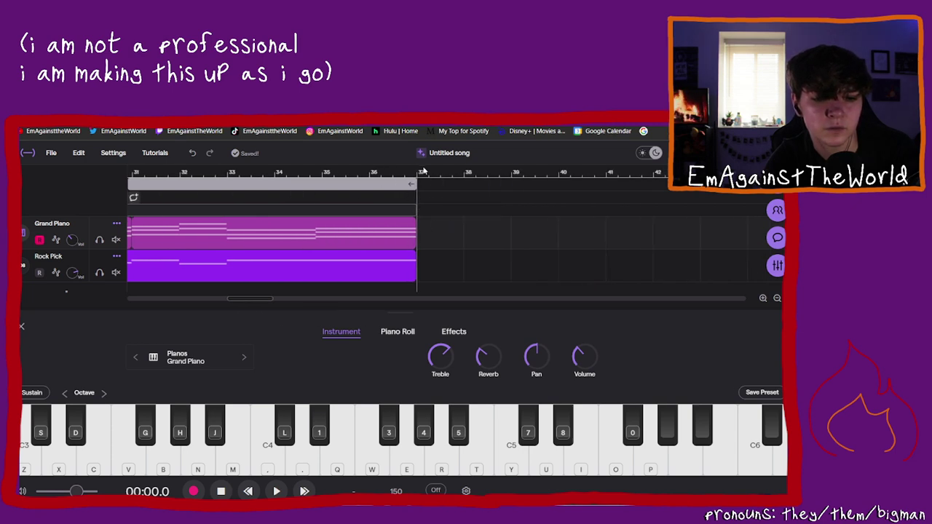
{"action": "left_click", "coordinate": [420, 173]}
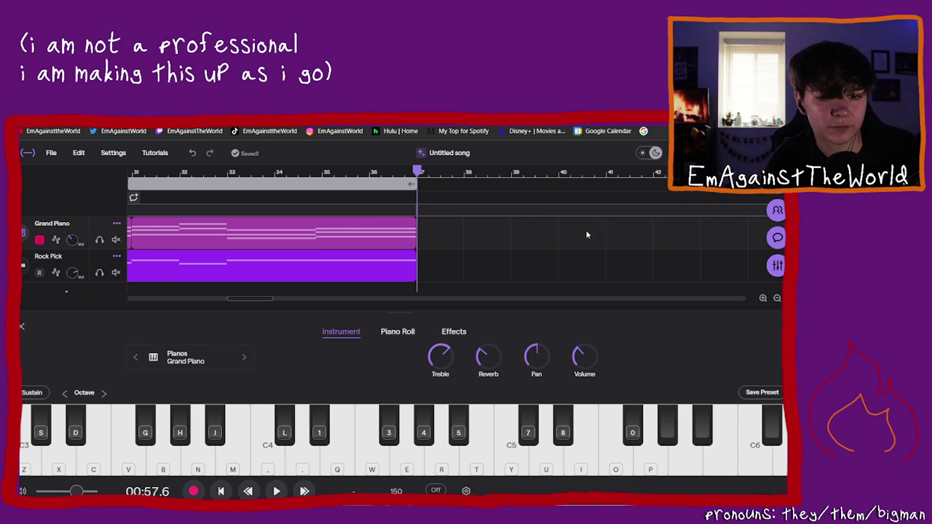
Step: Try copying the Verse 1 regions of Grand Piano and Rock Pick and pasting them just after bar 37
{"action": "left_click_drag", "start_coordinate": [265, 304], "coordinate": [29, 310]}
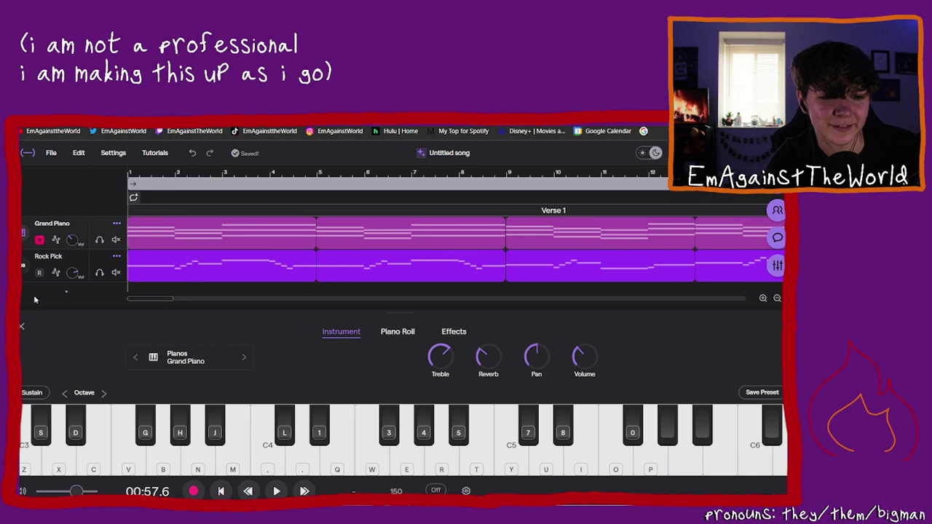
{"action": "left_click_drag", "start_coordinate": [167, 299], "coordinate": [199, 300]}
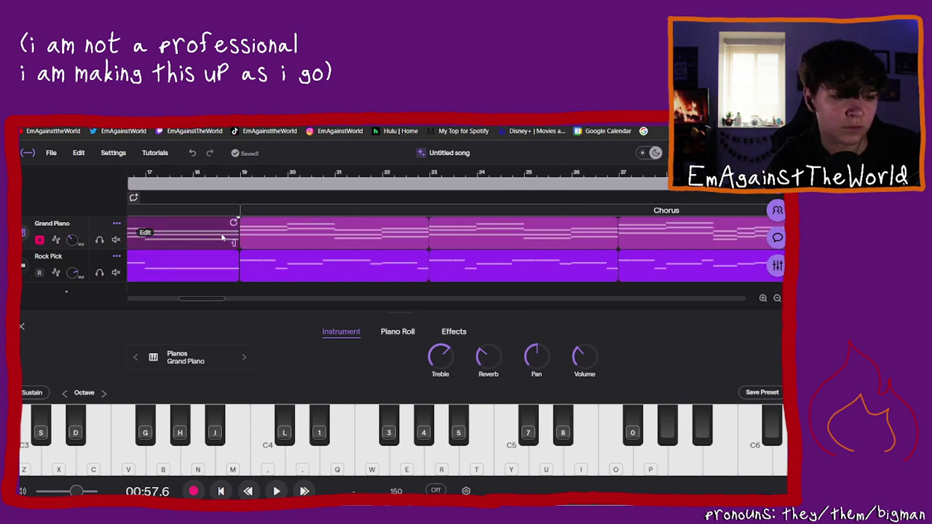
{"action": "left_click", "coordinate": [218, 264]}
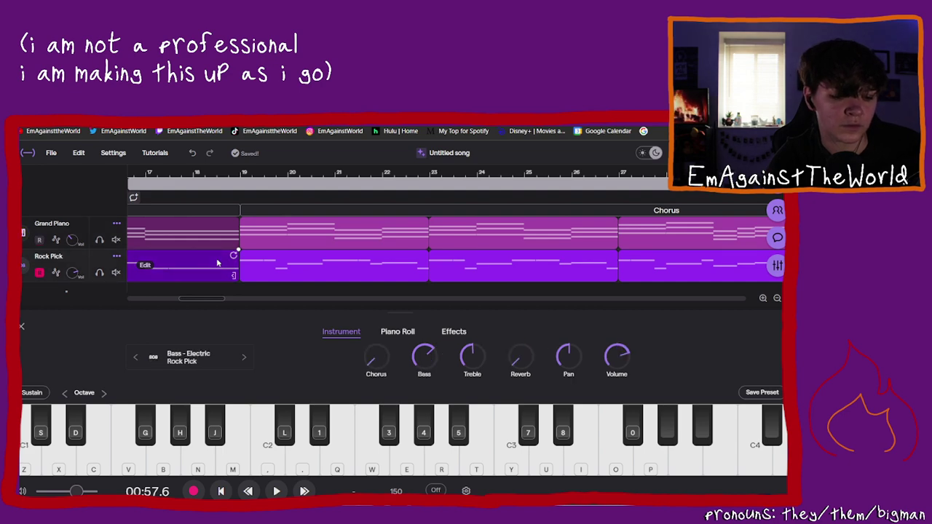
{"action": "left_click_drag", "start_coordinate": [203, 302], "coordinate": [253, 301]}
{"action": "key", "text": "ctrl+v"}
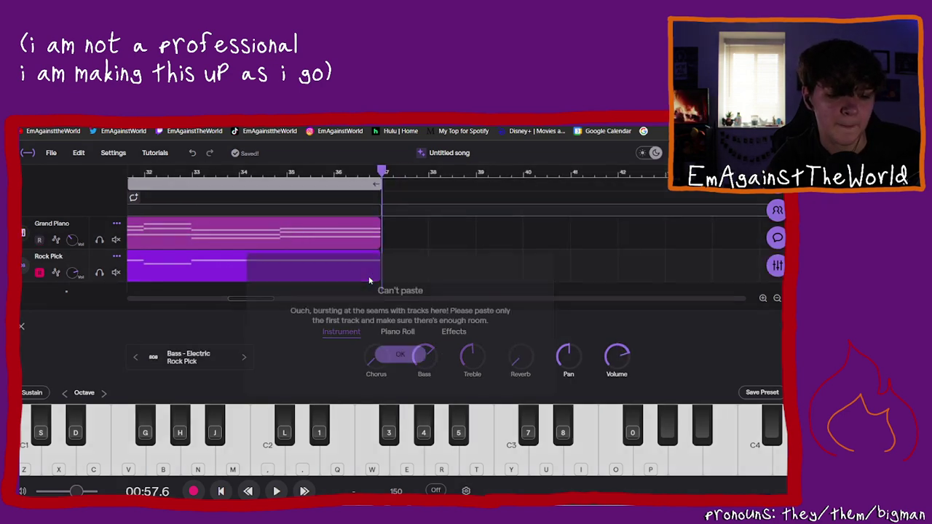
{"action": "left_click", "coordinate": [409, 360]}
{"action": "left_click", "coordinate": [396, 243]}
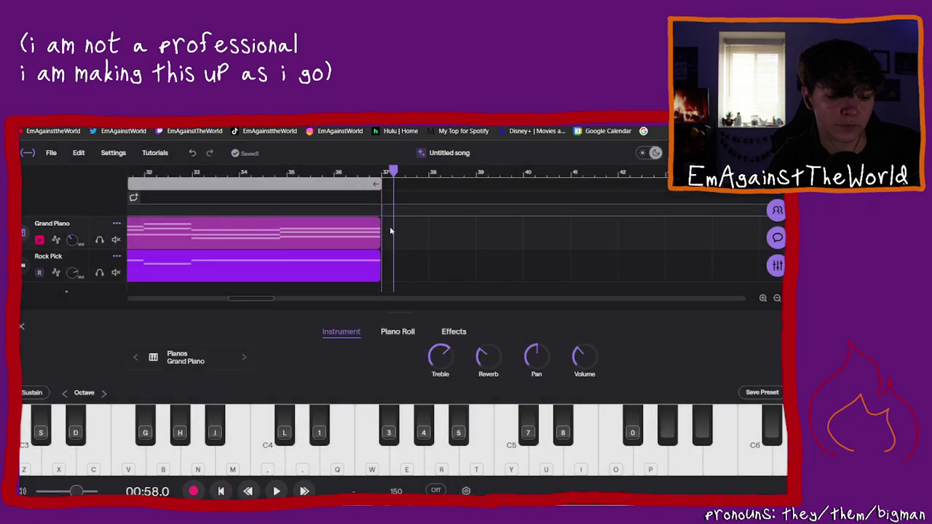
{"action": "key", "text": "ctrl+v"}
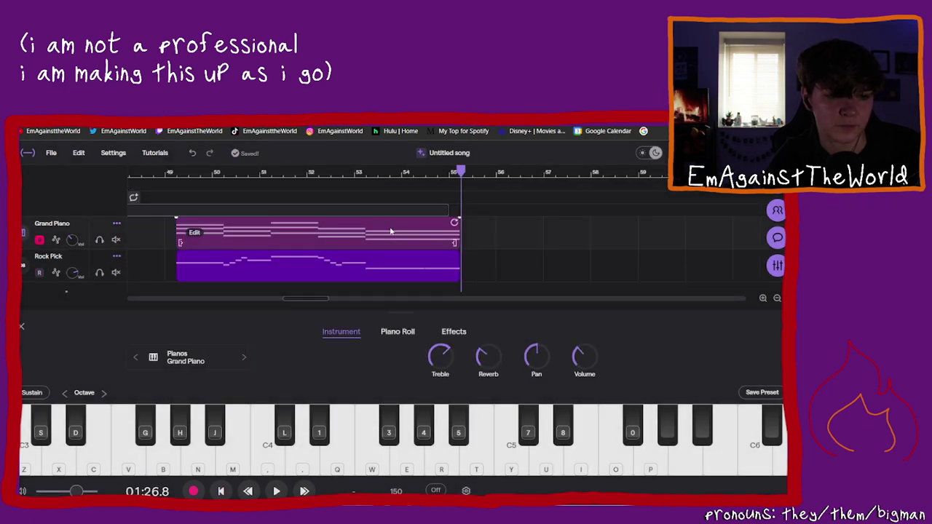
Step: Delete the misplaced pasted Grand Piano and Rock Pick regions after the chorus
{"action": "left_click", "coordinate": [777, 299]}
{"action": "left_click", "coordinate": [777, 300]}
{"action": "left_click", "coordinate": [777, 299]}
{"action": "left_click", "coordinate": [776, 299]}
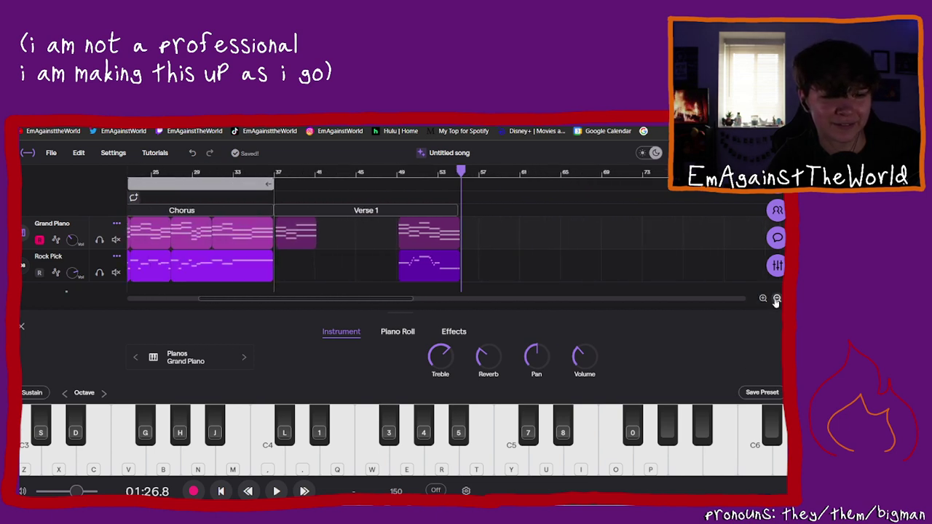
{"action": "left_click", "coordinate": [776, 299]}
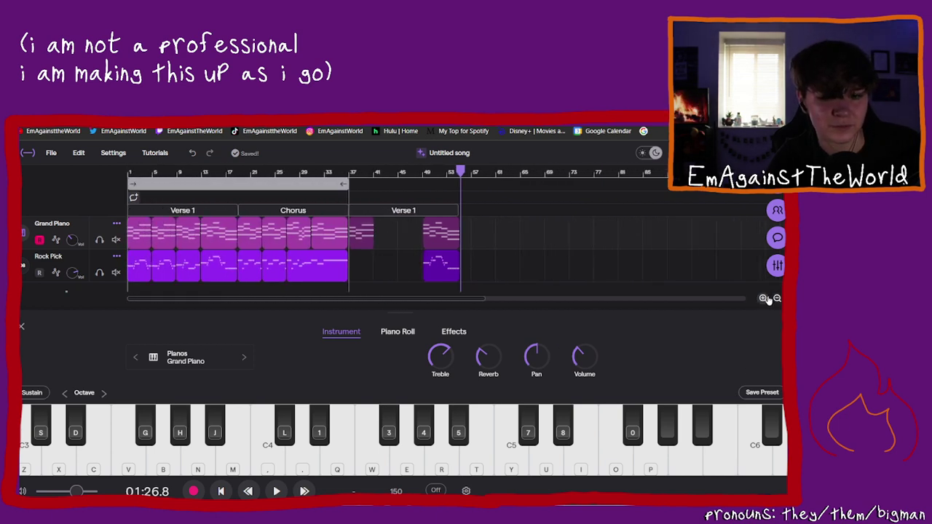
{"action": "key", "text": "Delete"}
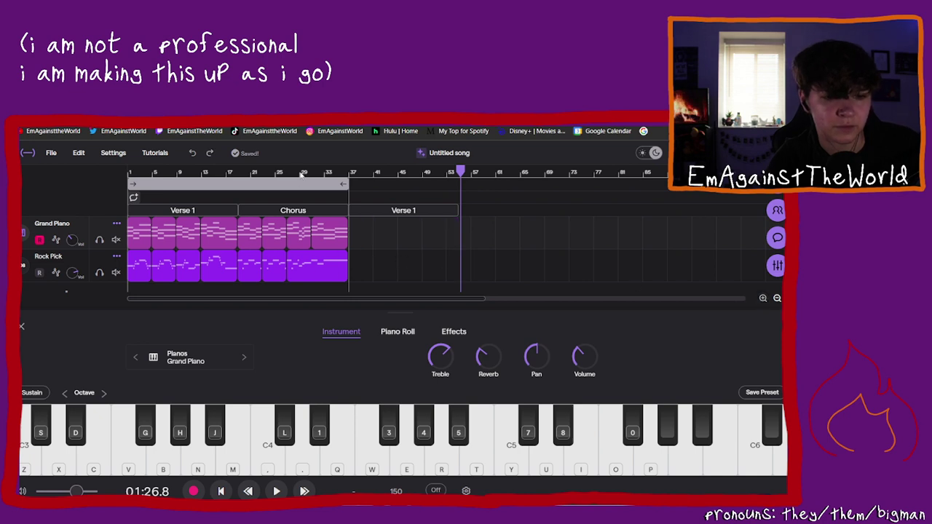
Step: Copy all Verse 1 regions of Grand Piano and Rock Pick and paste them at bar 37
{"action": "left_click", "coordinate": [351, 175]}
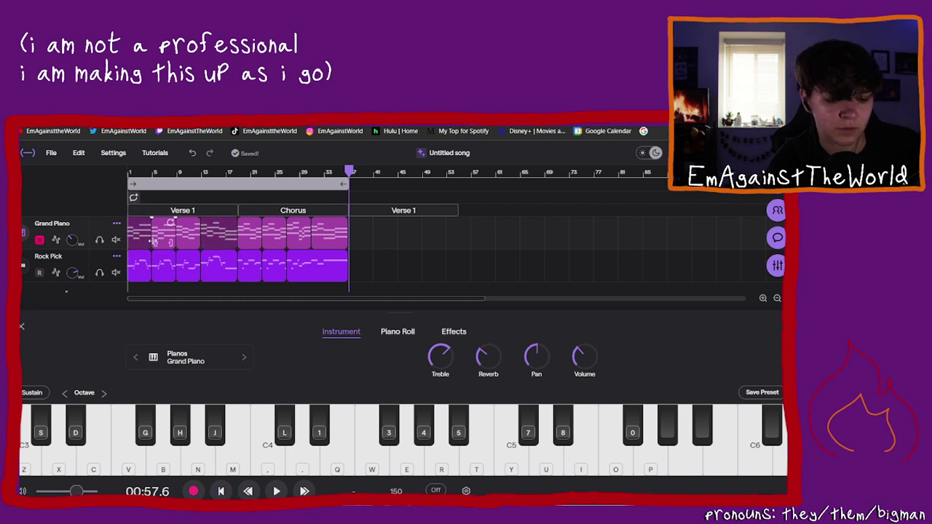
{"action": "left_click", "coordinate": [198, 263]}
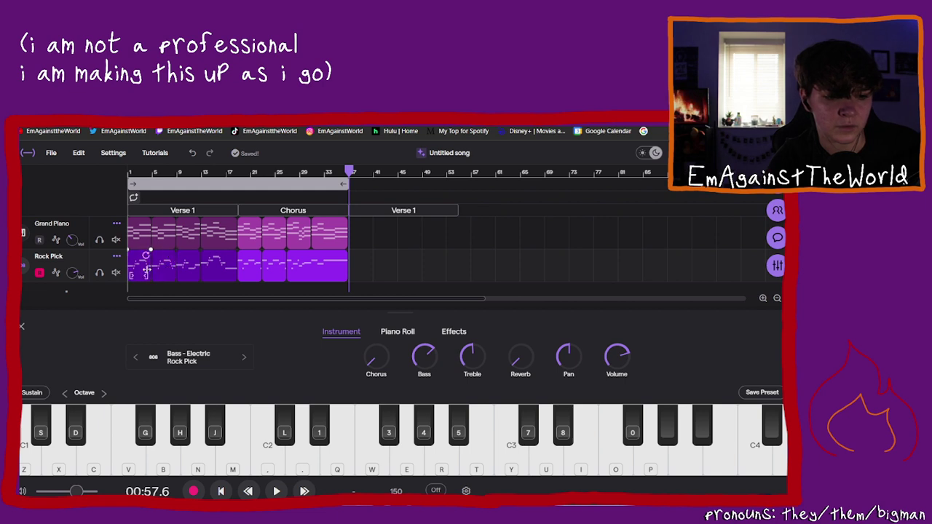
{"action": "left_click", "coordinate": [354, 230]}
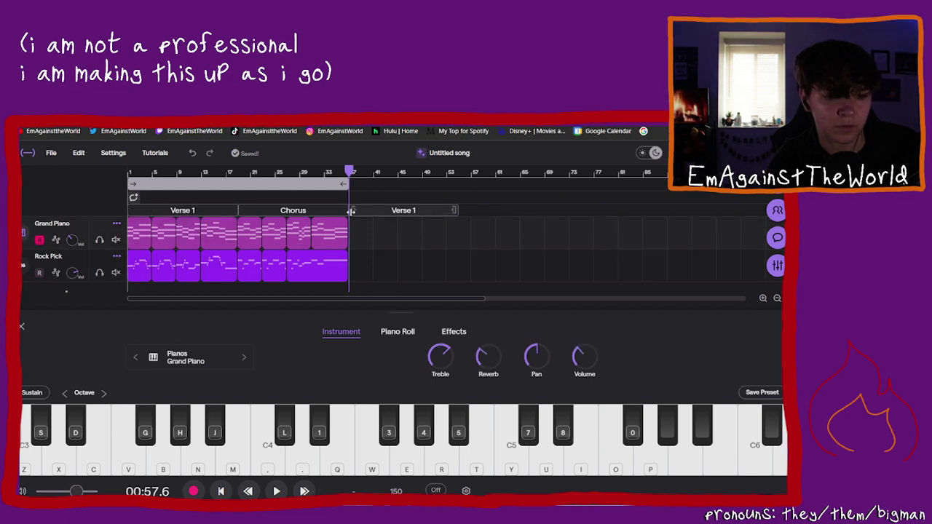
{"action": "key", "text": "ctrl+v"}
{"action": "left_click", "coordinate": [498, 235]}
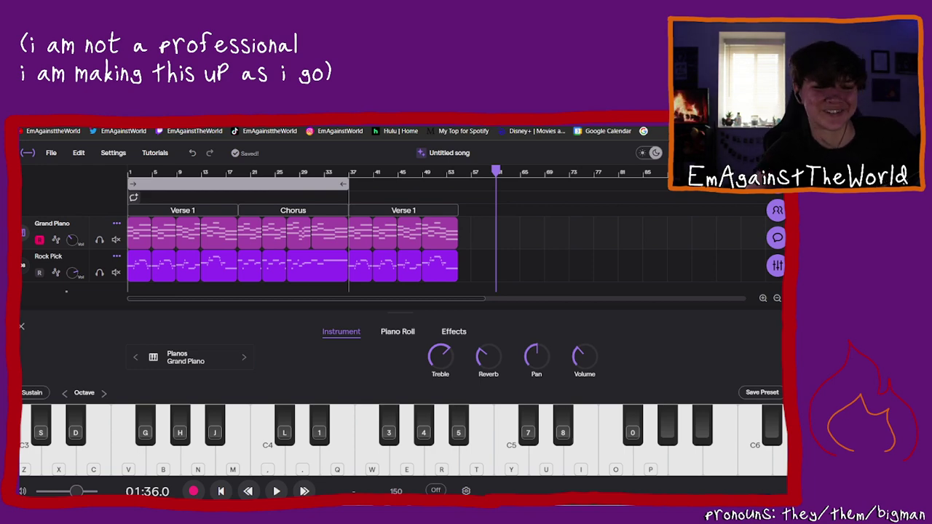
Step: Rename the section starting at bar 37 as Verse 2
{"action": "left_click", "coordinate": [394, 210]}
{"action": "double_click", "coordinate": [394, 210]}
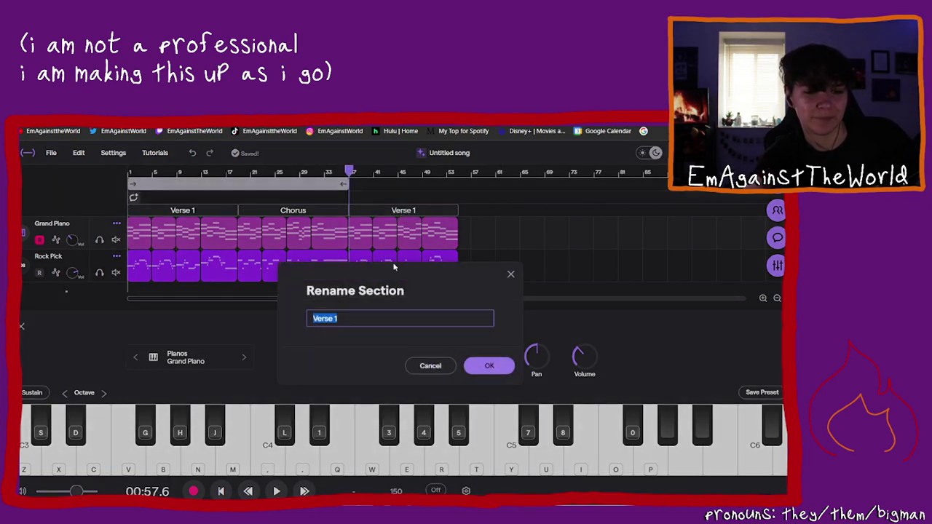
{"action": "left_click", "coordinate": [361, 319]}
{"action": "key", "text": "BackSpace"}
{"action": "type", "text": "2"}
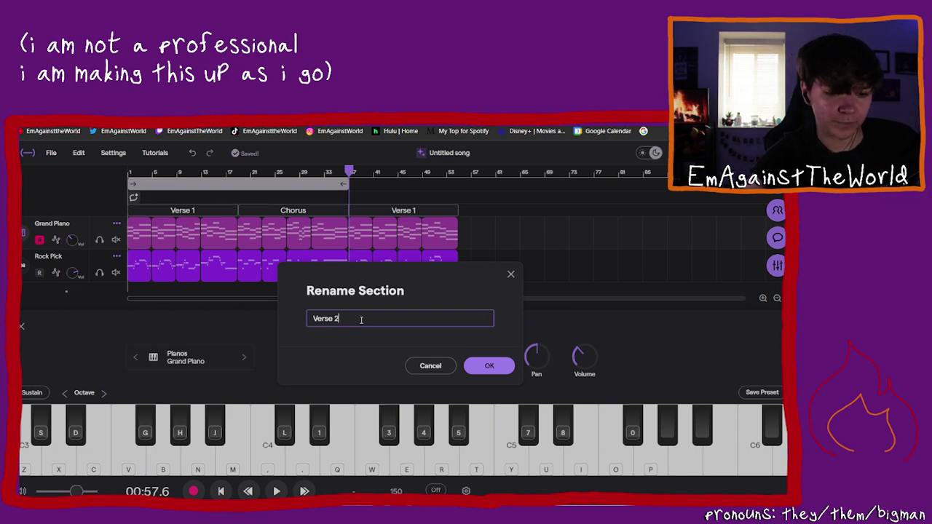
{"action": "left_click", "coordinate": [500, 366]}
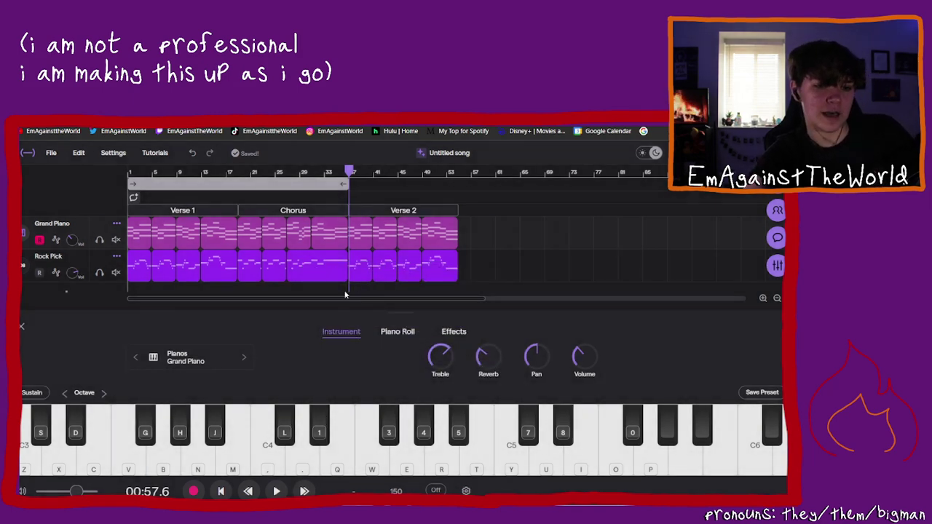
Step: Change the Grand Piano track's color to orange-brown
{"action": "scroll", "coordinate": [339, 288], "scroll_direction": "down", "scroll_amount": 1}
{"action": "scroll", "coordinate": [332, 284], "scroll_direction": "up", "scroll_amount": 1}
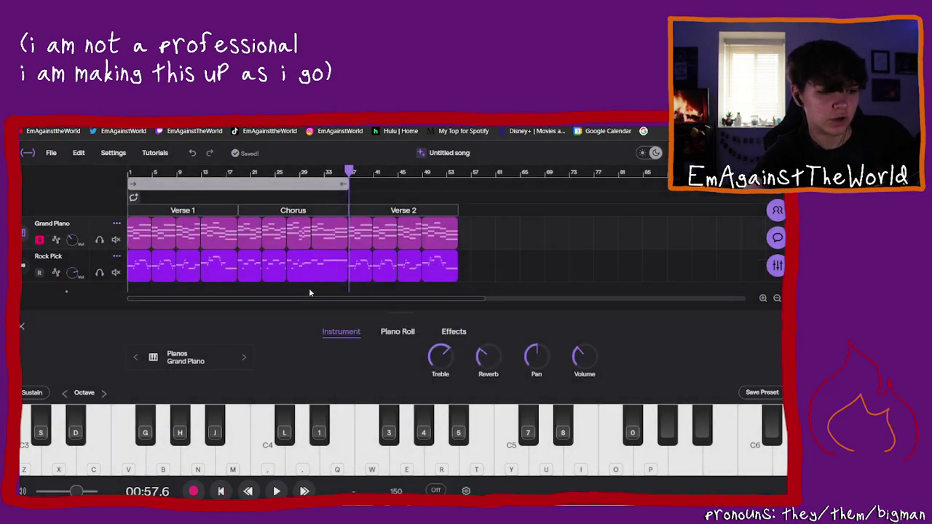
{"action": "left_click", "coordinate": [117, 256]}
{"action": "mouse_move", "coordinate": [149, 396]}
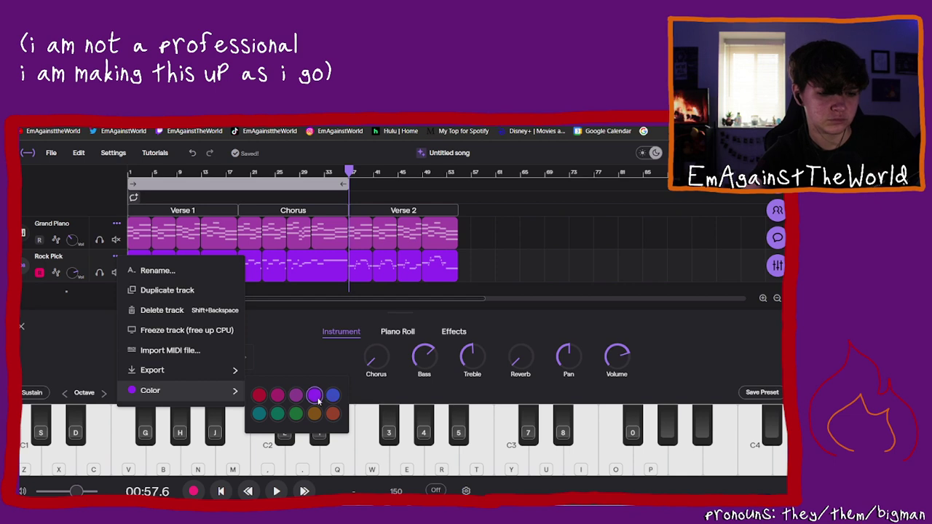
{"action": "left_click", "coordinate": [116, 221]}
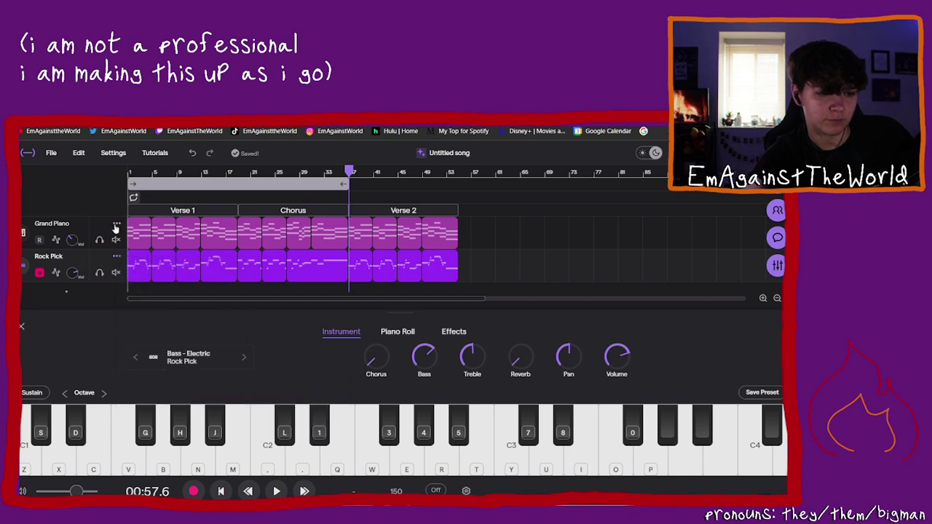
{"action": "left_click", "coordinate": [116, 223]}
{"action": "mouse_move", "coordinate": [162, 352]}
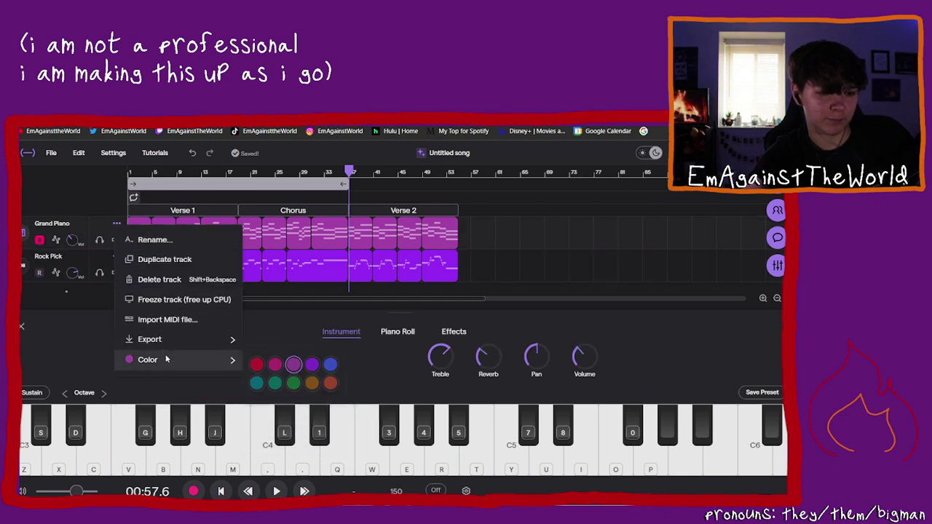
{"action": "left_click", "coordinate": [258, 383]}
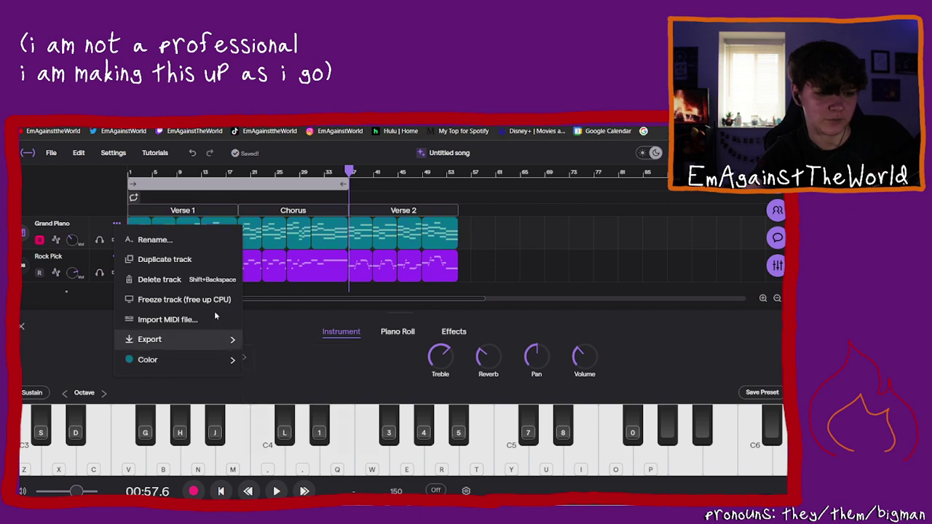
{"action": "left_click", "coordinate": [313, 384]}
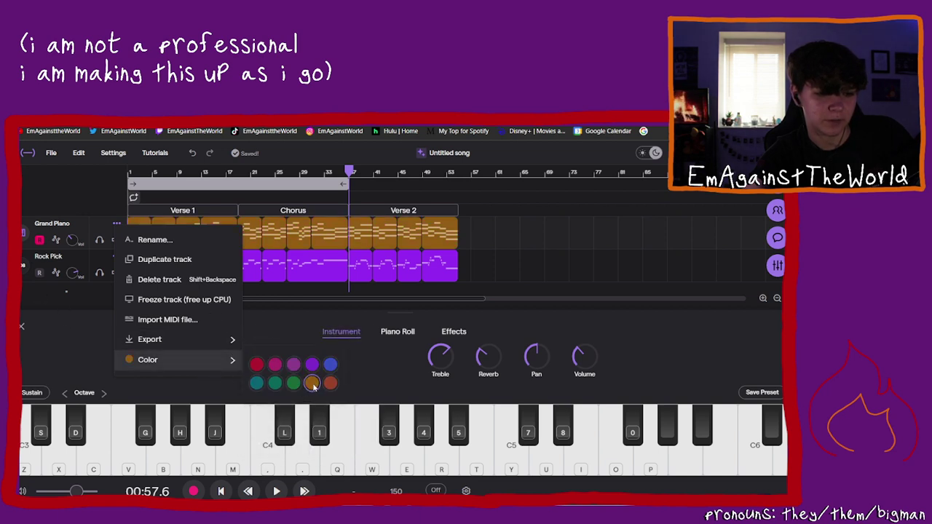
{"action": "left_click", "coordinate": [62, 294]}
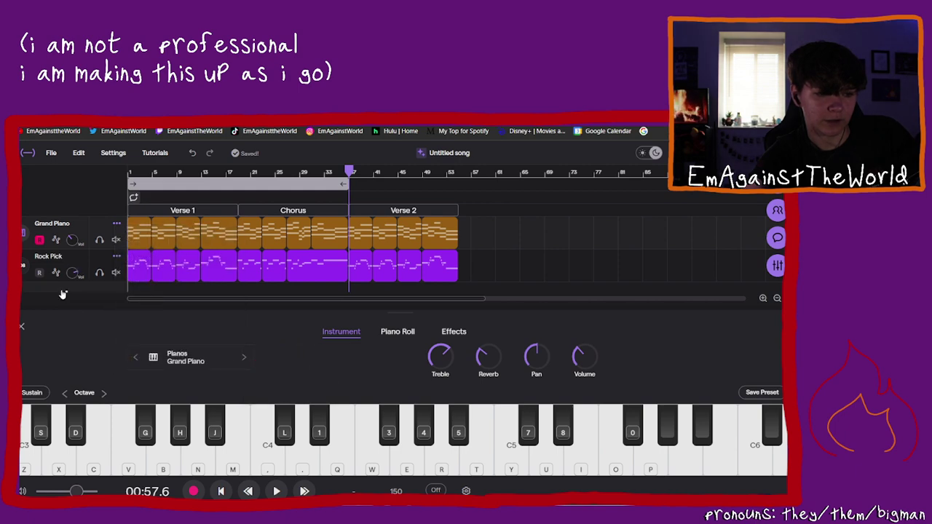
Step: Add a new track below Rock Pick
{"action": "scroll", "coordinate": [83, 290], "scroll_direction": "down", "scroll_amount": 1}
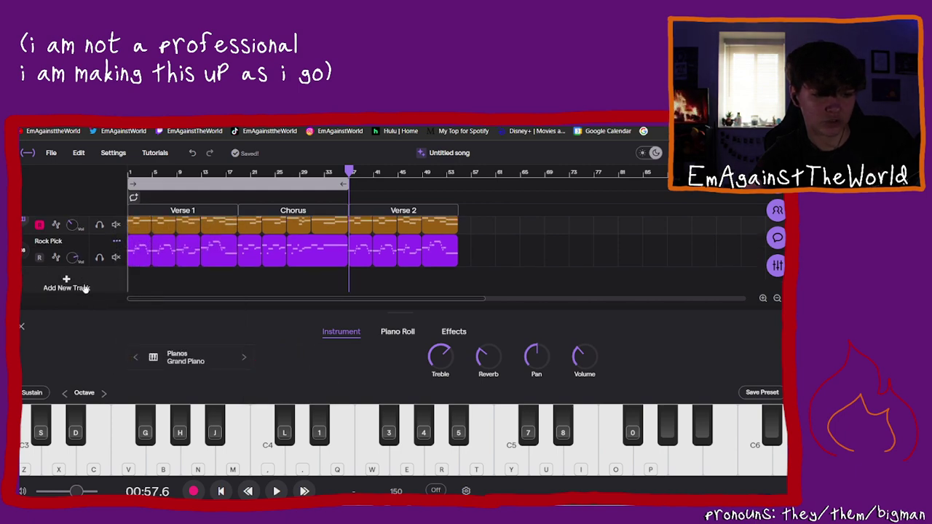
Step: Add a Bass & 808 track and audition the Punk Amp preset among the Bass - Synth sounds
{"action": "left_click", "coordinate": [73, 279]}
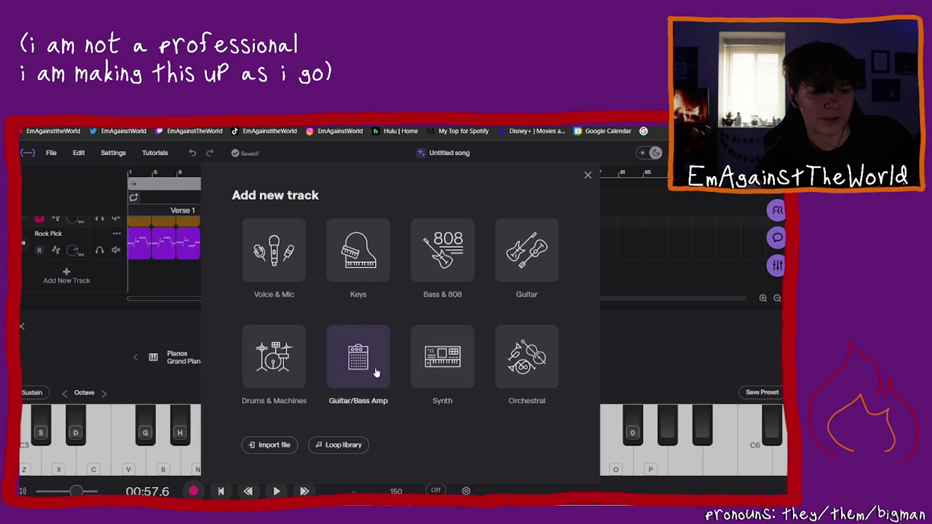
{"action": "left_click", "coordinate": [432, 262]}
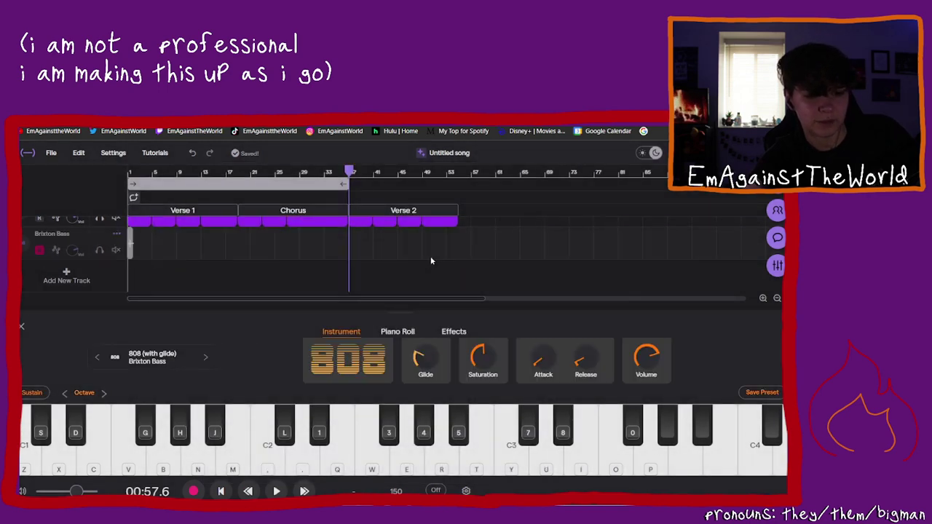
{"action": "left_click", "coordinate": [165, 363]}
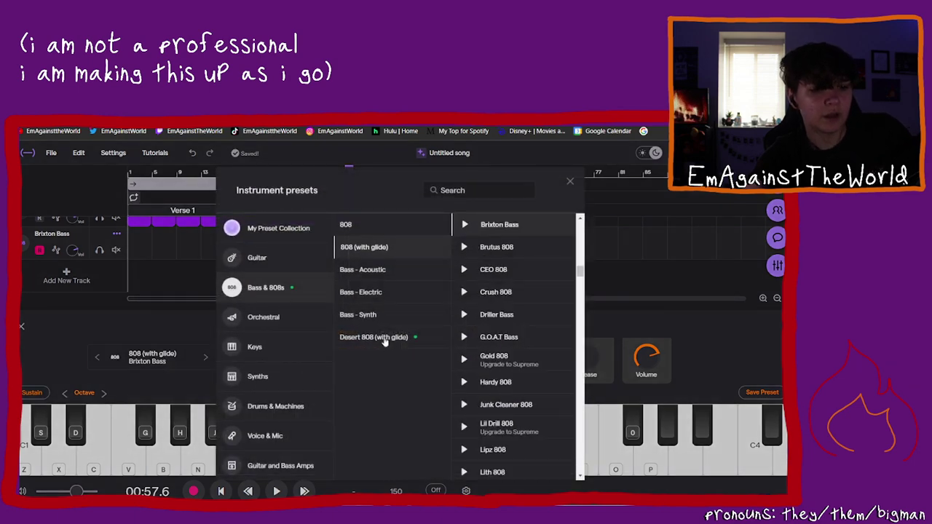
{"action": "left_click", "coordinate": [370, 291]}
{"action": "scroll", "coordinate": [535, 304], "scroll_direction": "down", "scroll_amount": 10}
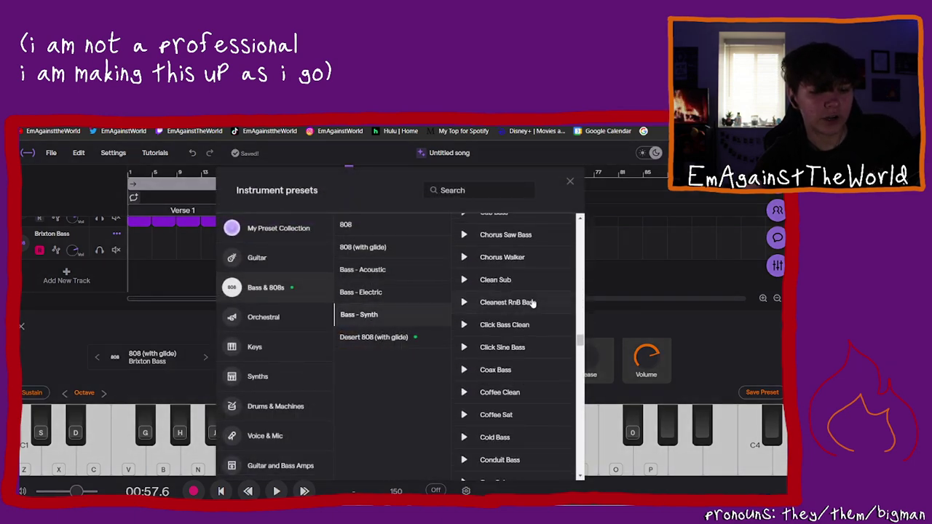
{"action": "scroll", "coordinate": [522, 343], "scroll_direction": "down", "scroll_amount": 2}
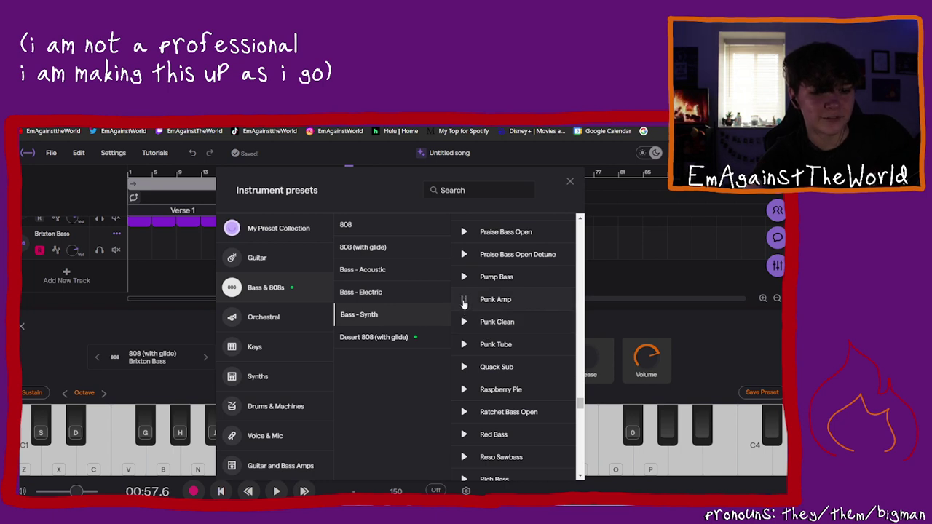
Step: Assign the Rock Pick Dist preset from the Bass - Electric category to the new track
{"action": "left_click", "coordinate": [400, 300]}
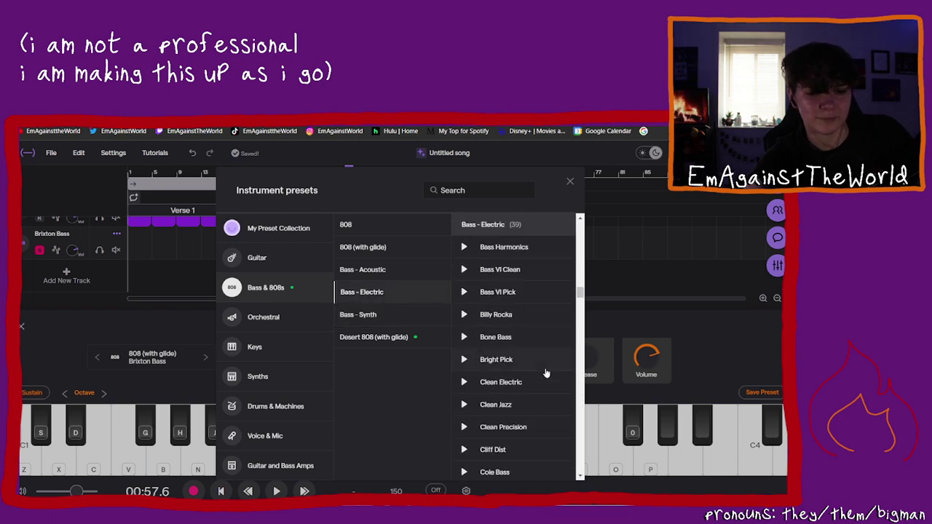
{"action": "scroll", "coordinate": [546, 373], "scroll_direction": "down", "scroll_amount": 10}
{"action": "scroll", "coordinate": [546, 373], "scroll_direction": "down", "scroll_amount": 5}
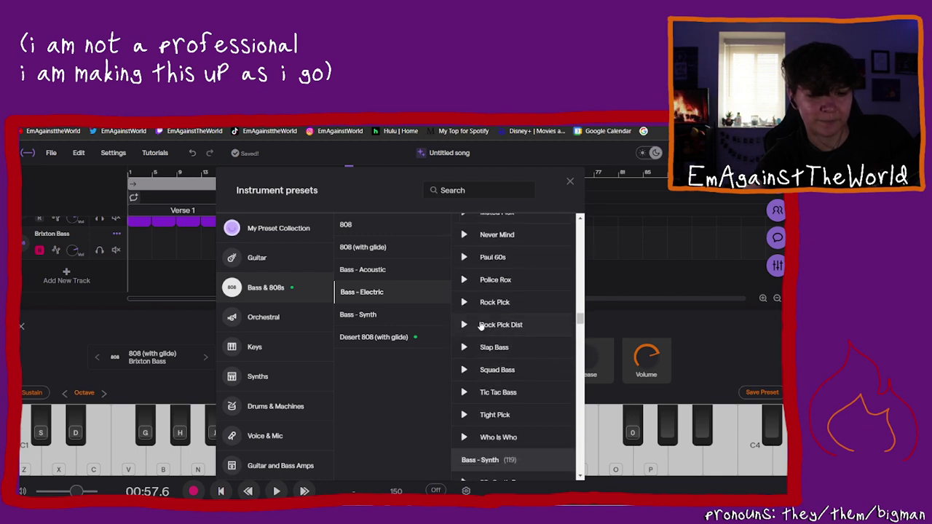
{"action": "left_click", "coordinate": [486, 326]}
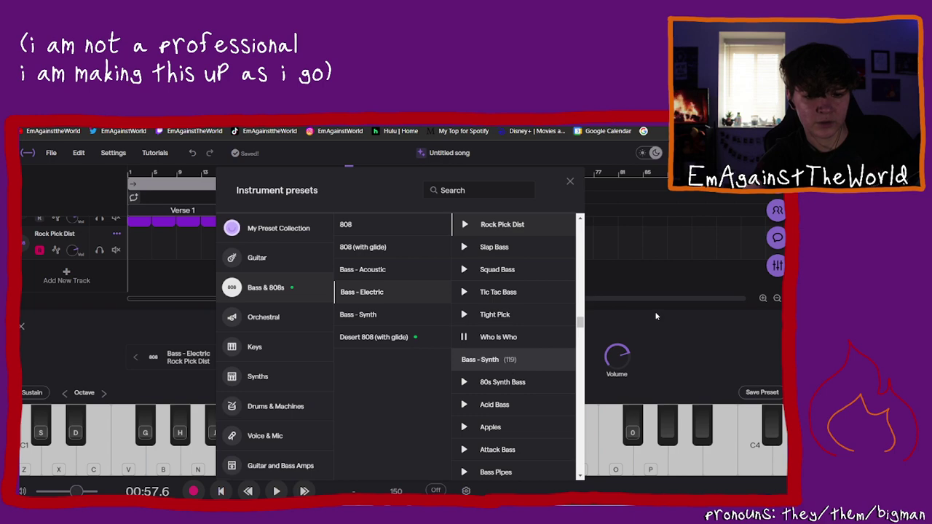
{"action": "left_click", "coordinate": [663, 343]}
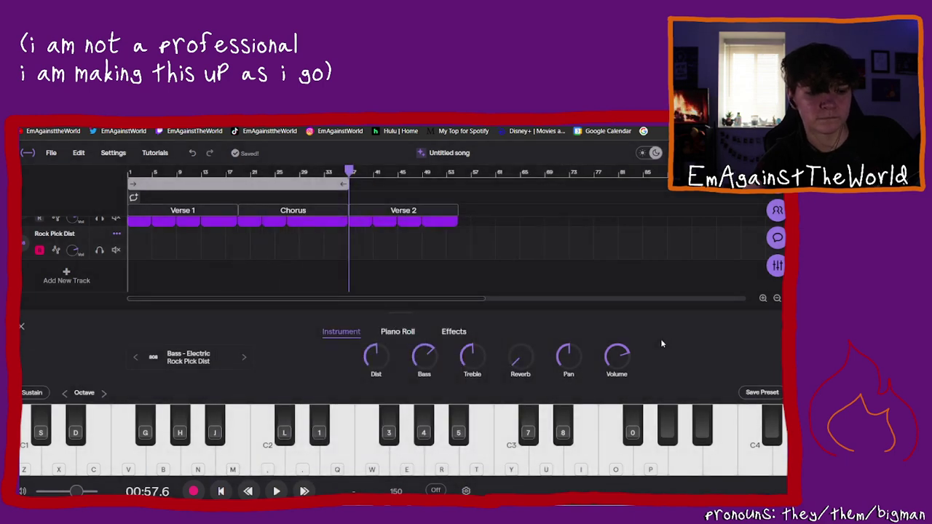
Step: Select and copy the three Chorus clips on the Rock Pick track
{"action": "scroll", "coordinate": [373, 264], "scroll_direction": "up", "scroll_amount": 1}
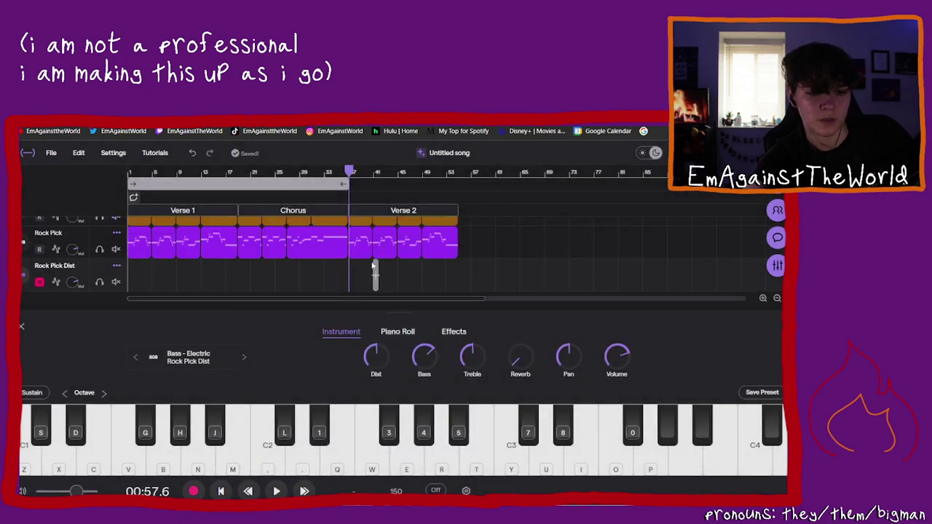
{"action": "left_click", "coordinate": [360, 241]}
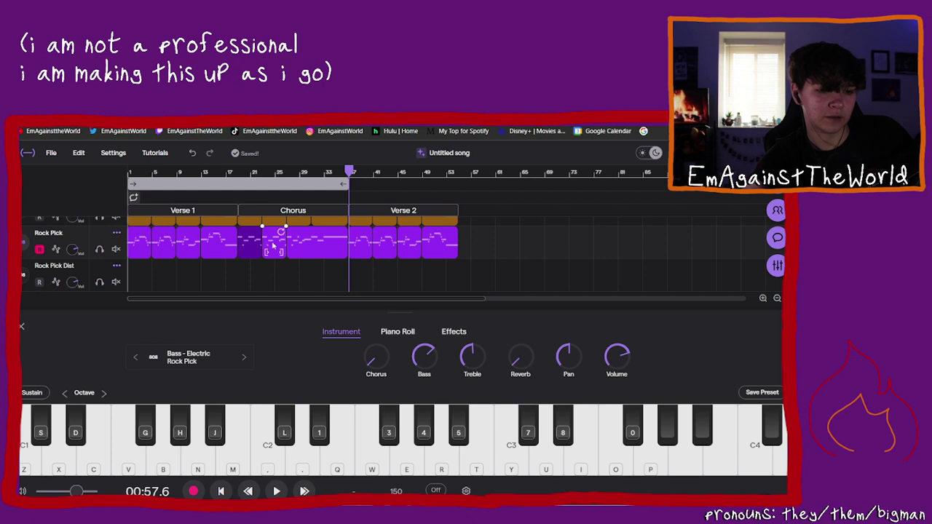
{"action": "right_click", "coordinate": [299, 246]}
{"action": "left_click", "coordinate": [297, 246]}
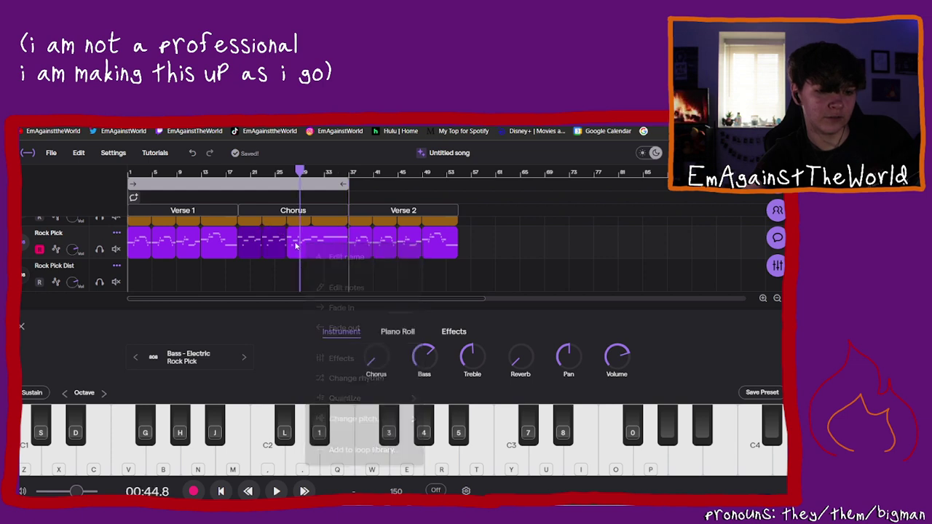
{"action": "left_click", "coordinate": [306, 254]}
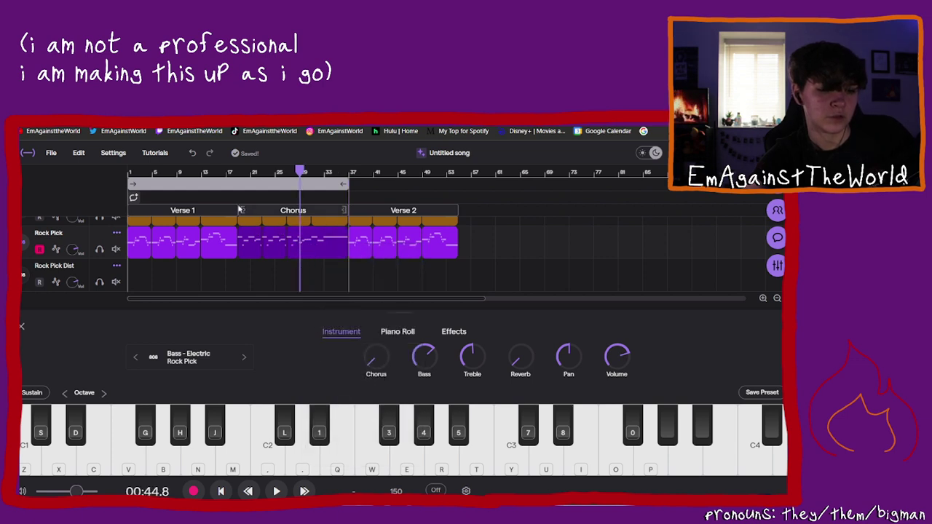
Step: Paste the copied Chorus clips onto the Rock Pick Dist track, starting at bar 19
{"action": "left_click", "coordinate": [227, 281]}
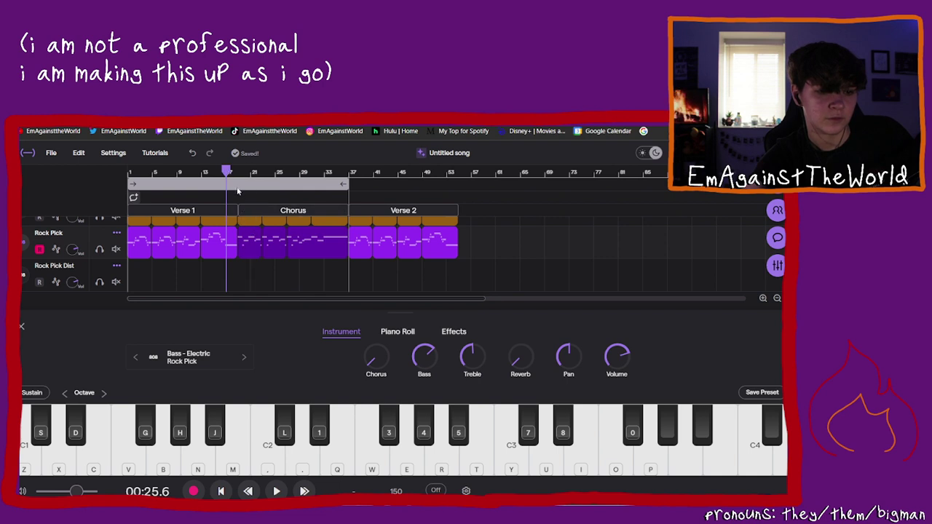
{"action": "left_click", "coordinate": [248, 286]}
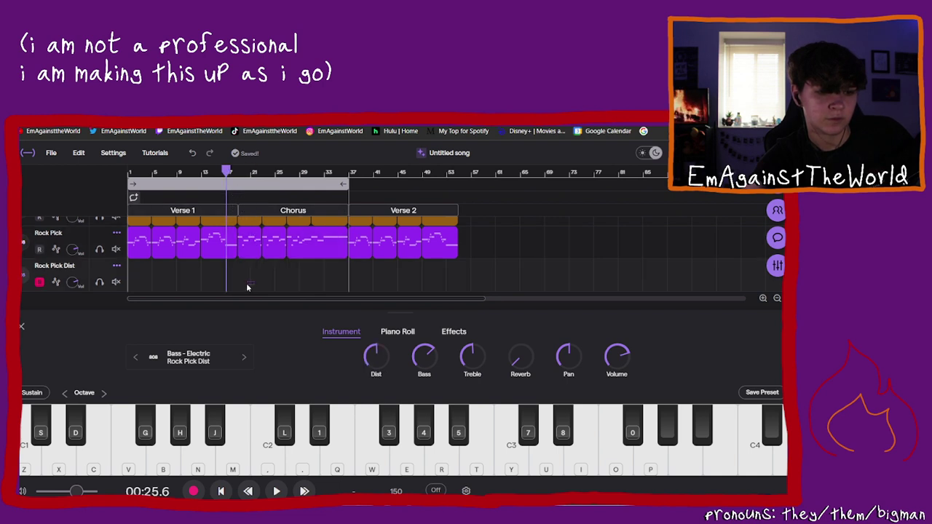
{"action": "scroll", "coordinate": [267, 293], "scroll_direction": "down", "scroll_amount": 1}
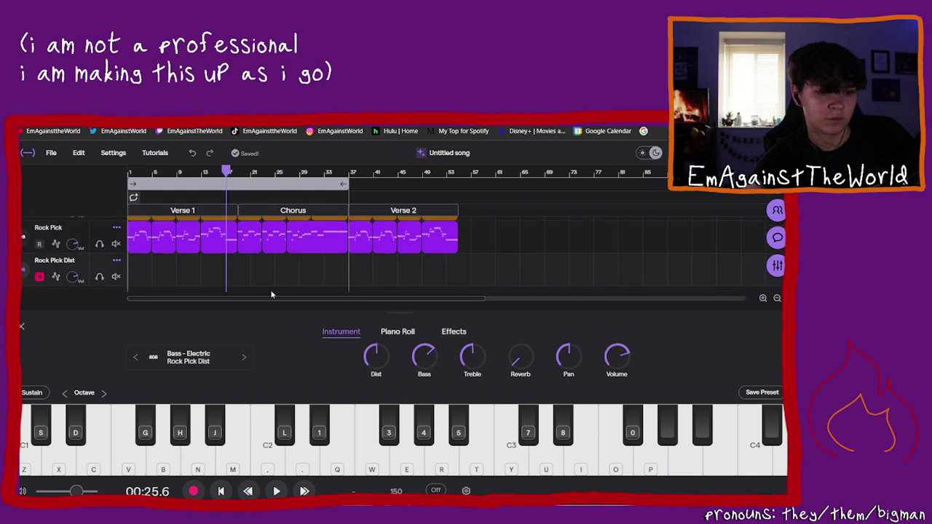
{"action": "left_click", "coordinate": [763, 299]}
{"action": "left_click", "coordinate": [763, 299]}
{"action": "left_click", "coordinate": [411, 197]}
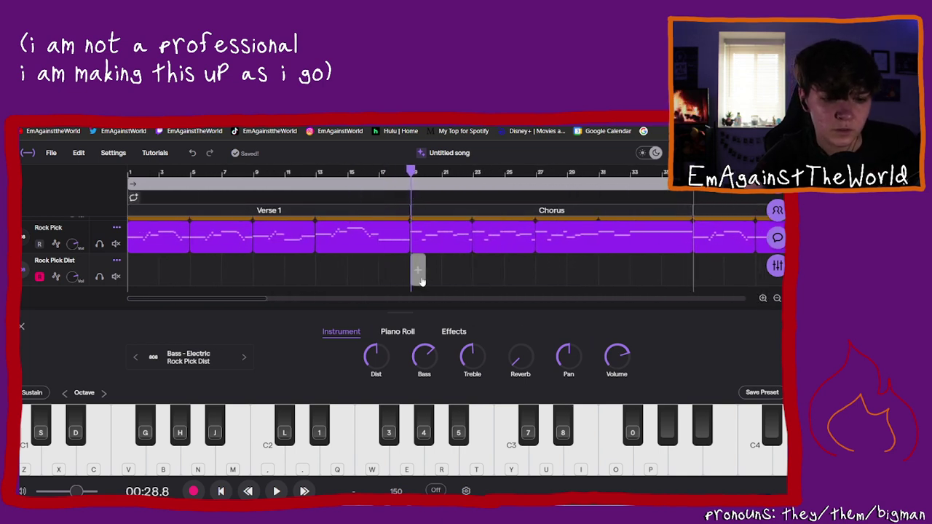
{"action": "left_click", "coordinate": [421, 280]}
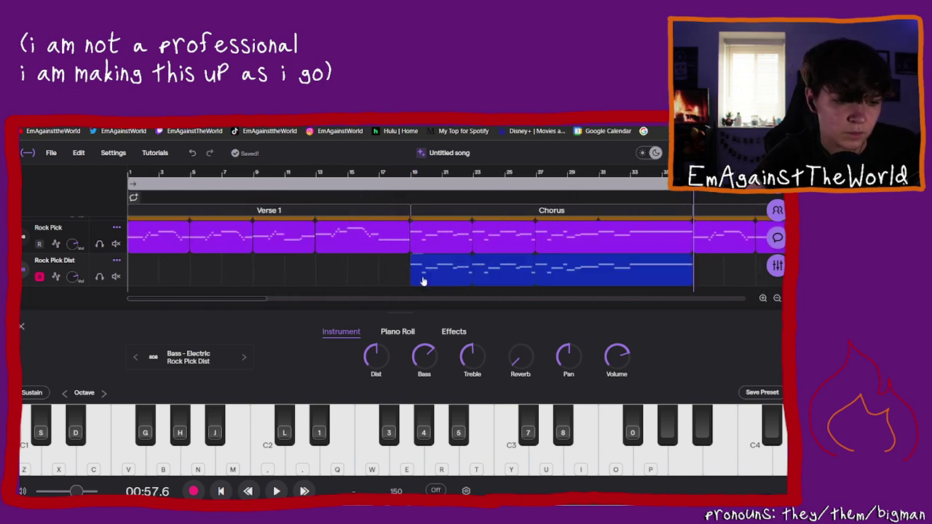
Step: Play the Chorus from bar 19, comparing it with the Rock Pick track muted and unmuted, and leave Rock Pick muted
{"action": "left_click", "coordinate": [411, 173]}
{"action": "key", "text": "l"}
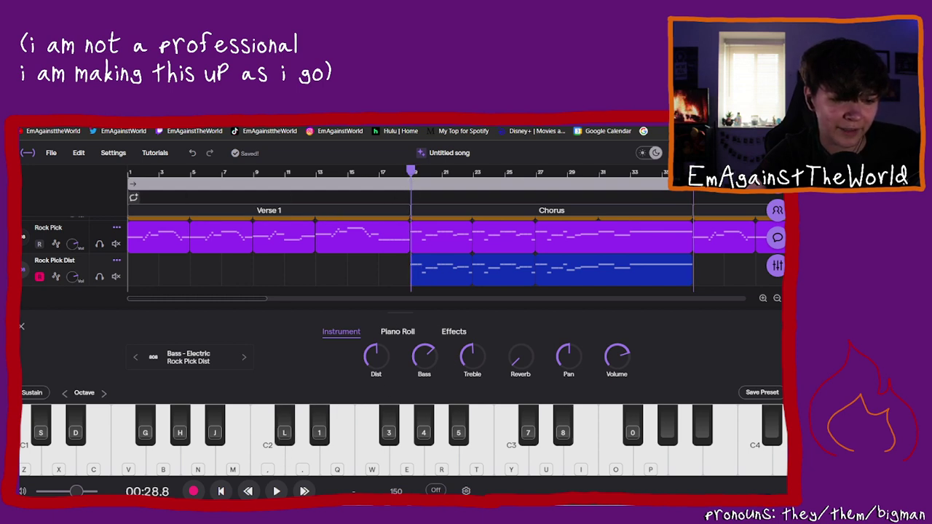
{"action": "left_click", "coordinate": [277, 492]}
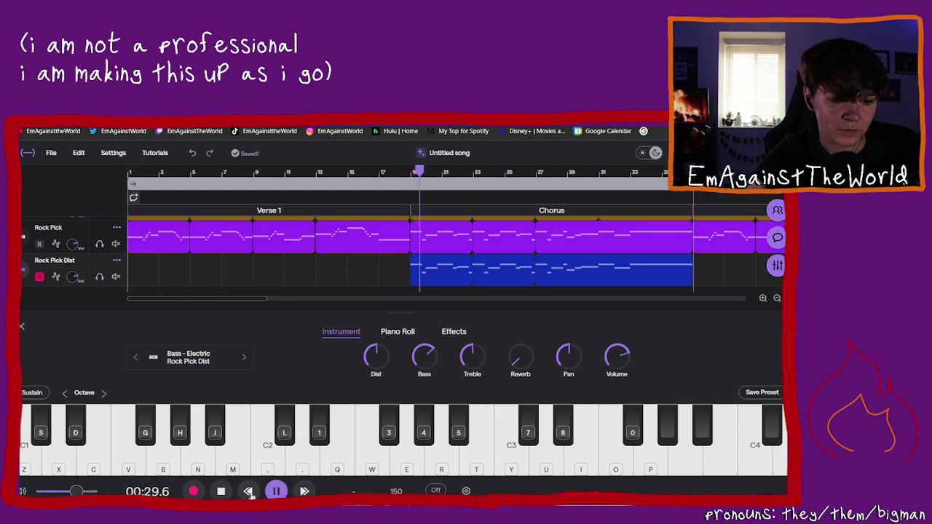
{"action": "left_click", "coordinate": [116, 244]}
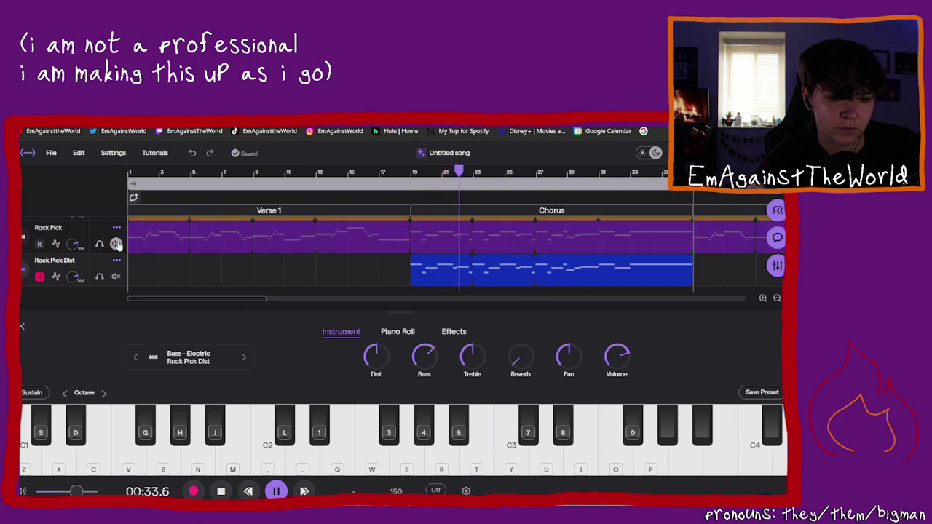
{"action": "left_click", "coordinate": [116, 244]}
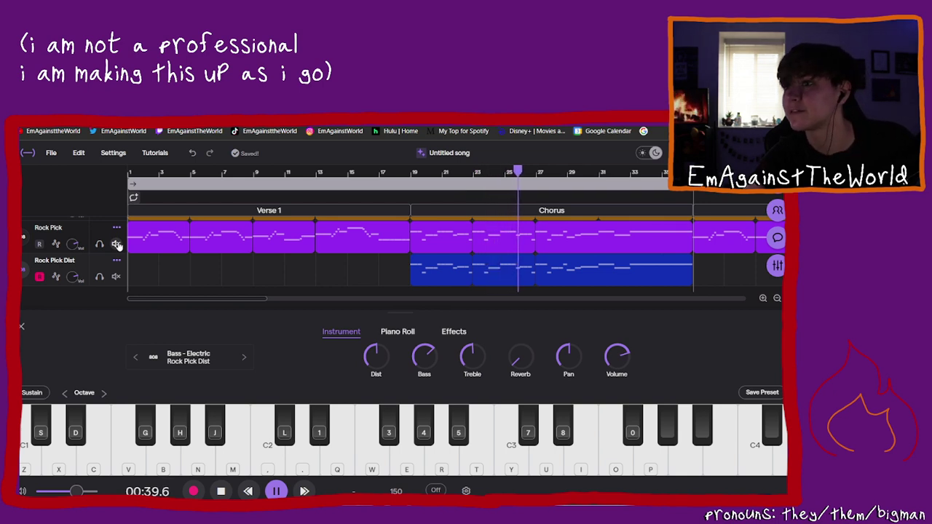
{"action": "left_click", "coordinate": [116, 244]}
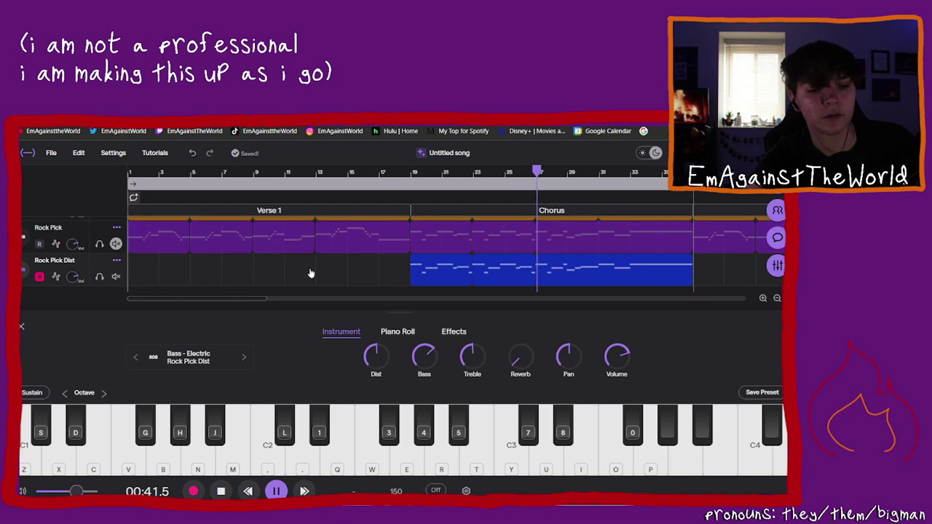
{"action": "left_click", "coordinate": [116, 244]}
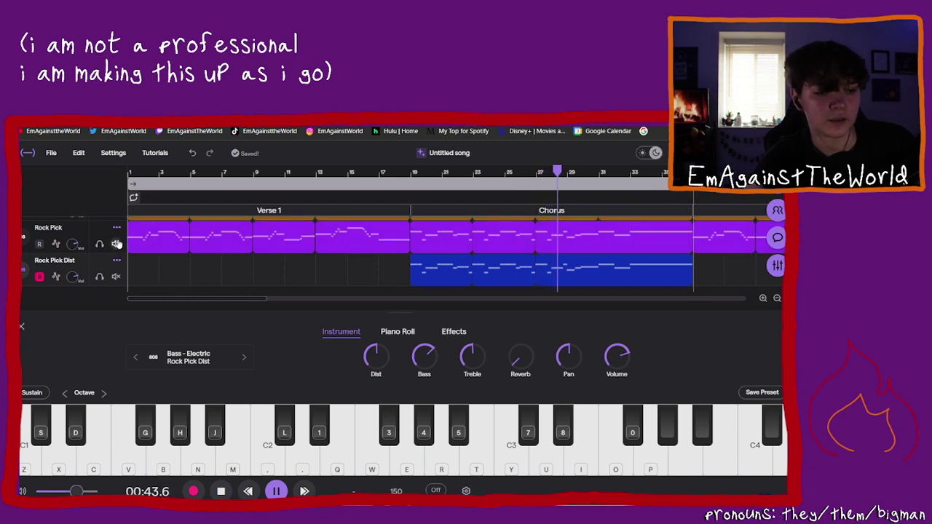
{"action": "left_click", "coordinate": [115, 244]}
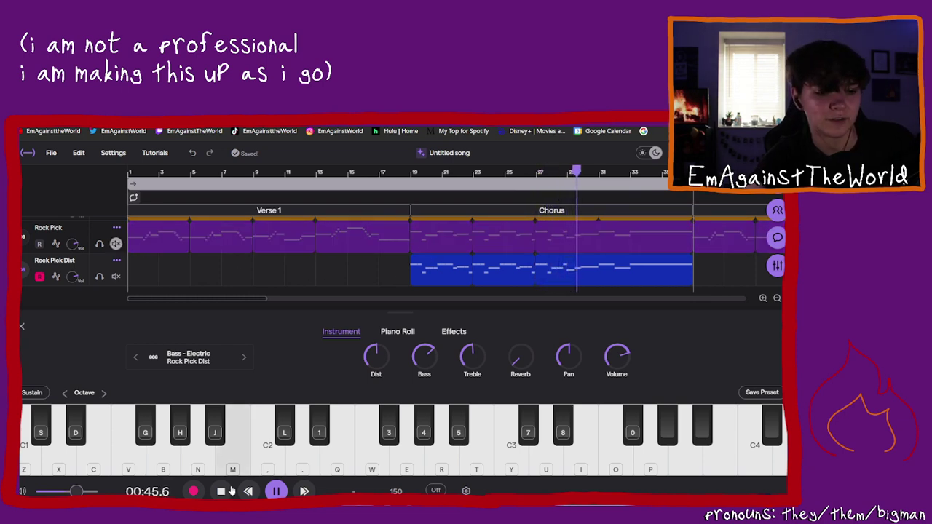
{"action": "left_click", "coordinate": [278, 492]}
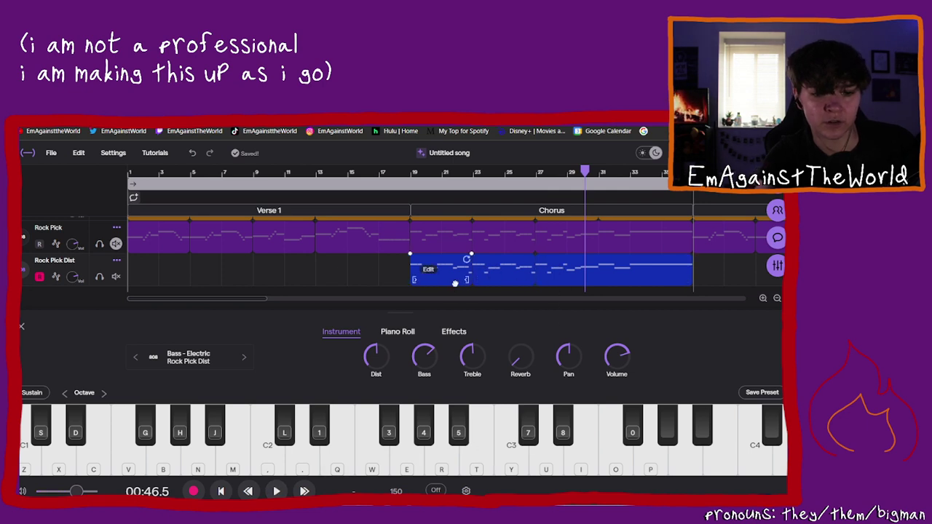
Step: Open the notes of the first Rock Pick Dist Chorus clip for drawing and delete the repeats of its opening note
{"action": "right_click", "coordinate": [429, 273]}
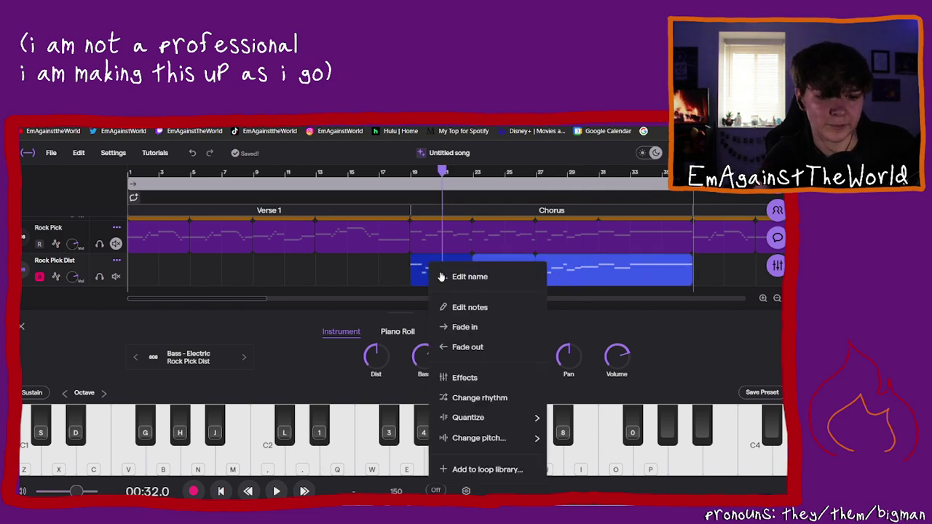
{"action": "left_click", "coordinate": [469, 308]}
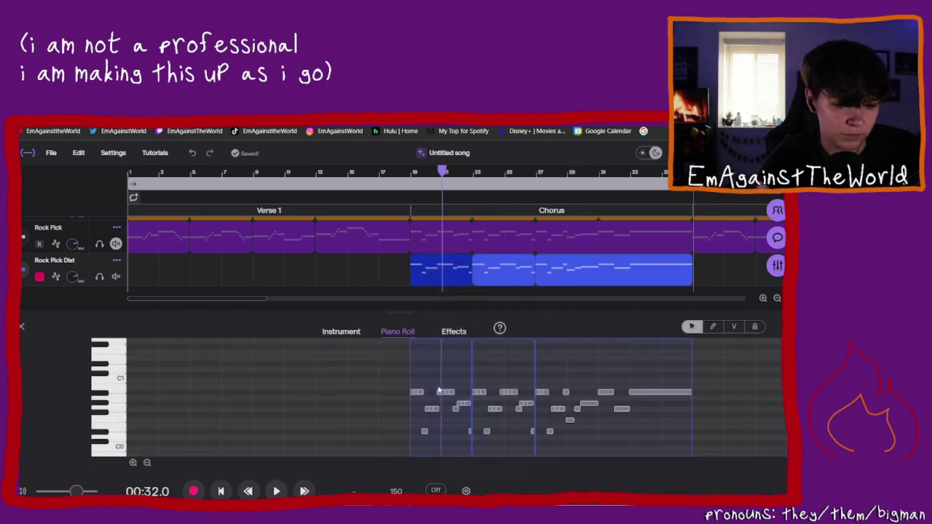
{"action": "left_click", "coordinate": [713, 327]}
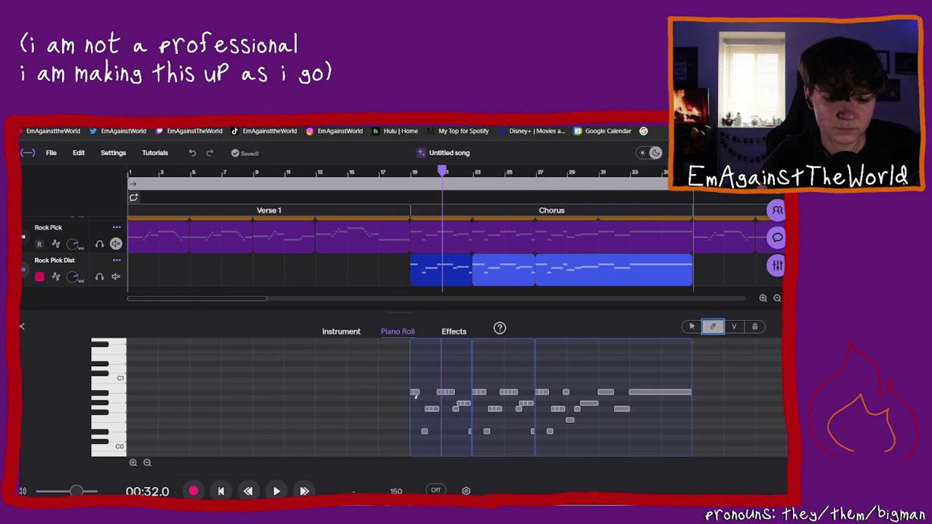
{"action": "left_click", "coordinate": [415, 393]}
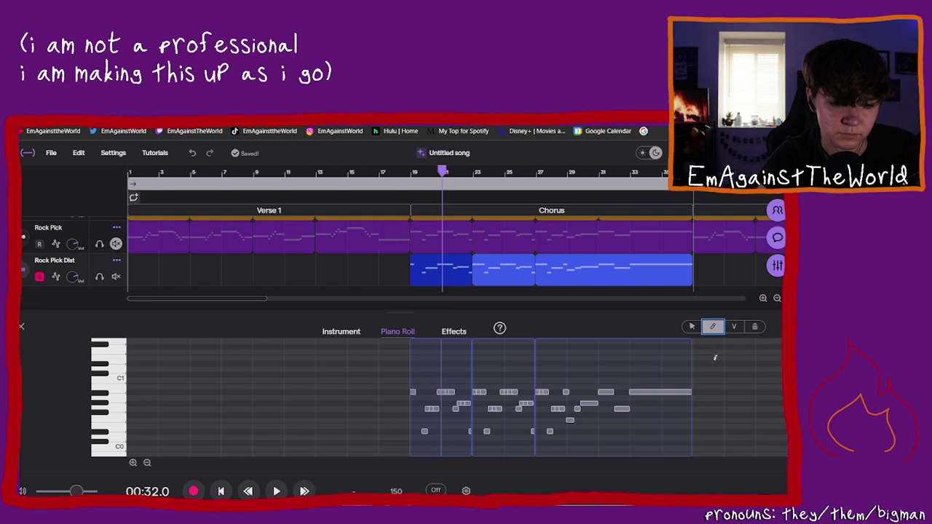
Step: Turn the opening note at bar 19 and the repeated notes at bar 20 into single notes of three beats each
{"action": "left_click", "coordinate": [763, 298]}
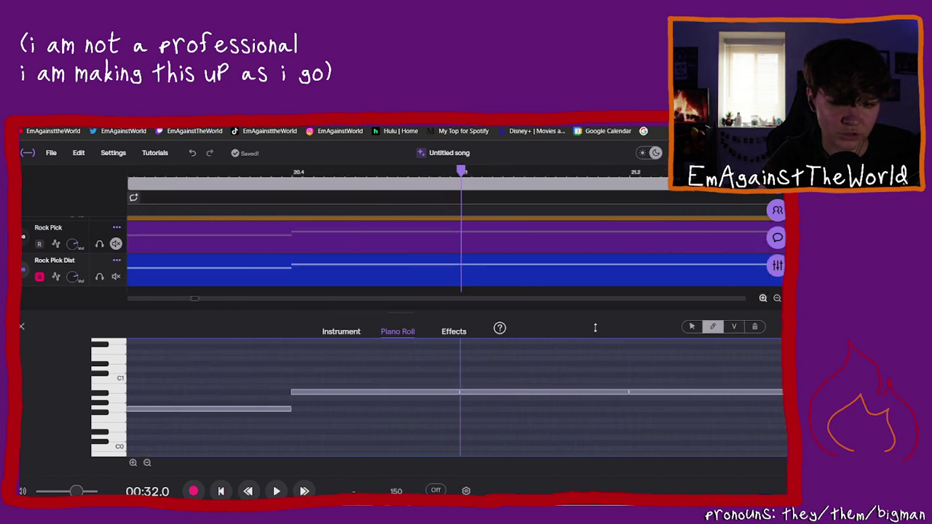
{"action": "left_click", "coordinate": [776, 299]}
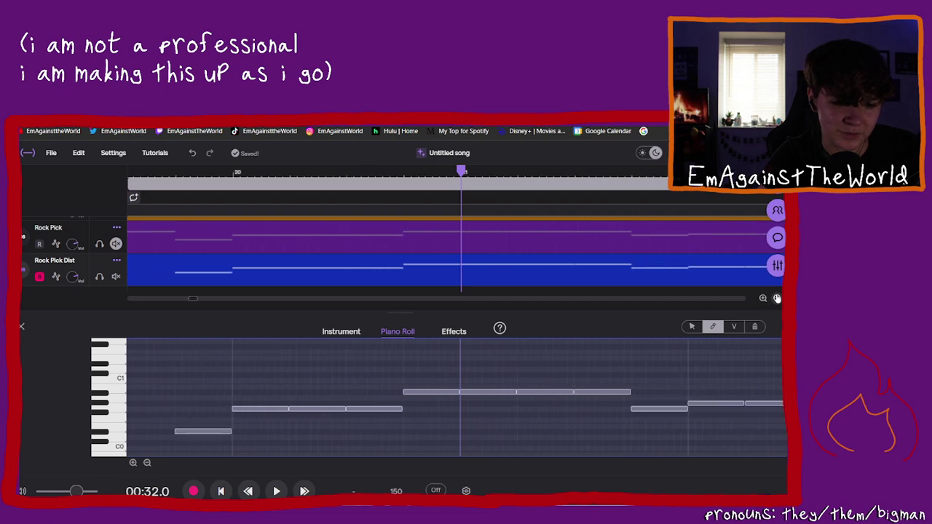
{"action": "left_click_drag", "start_coordinate": [203, 392], "coordinate": [277, 397]}
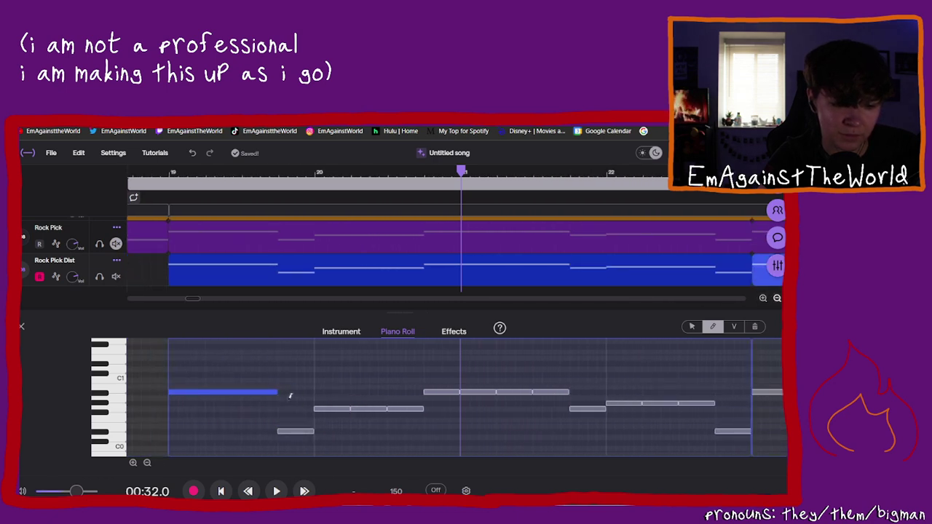
{"action": "left_click_drag", "start_coordinate": [397, 409], "coordinate": [424, 409]}
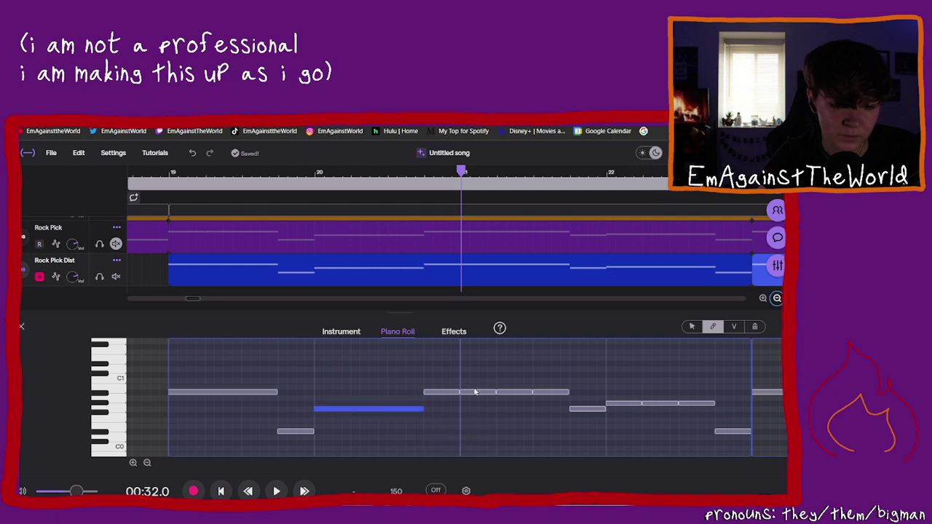
Step: Merge the repeated notes at bars 21 and 22 of the first Rock Pick Dist Chorus clip into single three-beat notes
{"action": "right_click", "coordinate": [514, 397]}
{"action": "left_click", "coordinate": [546, 411]}
{"action": "right_click", "coordinate": [548, 394]}
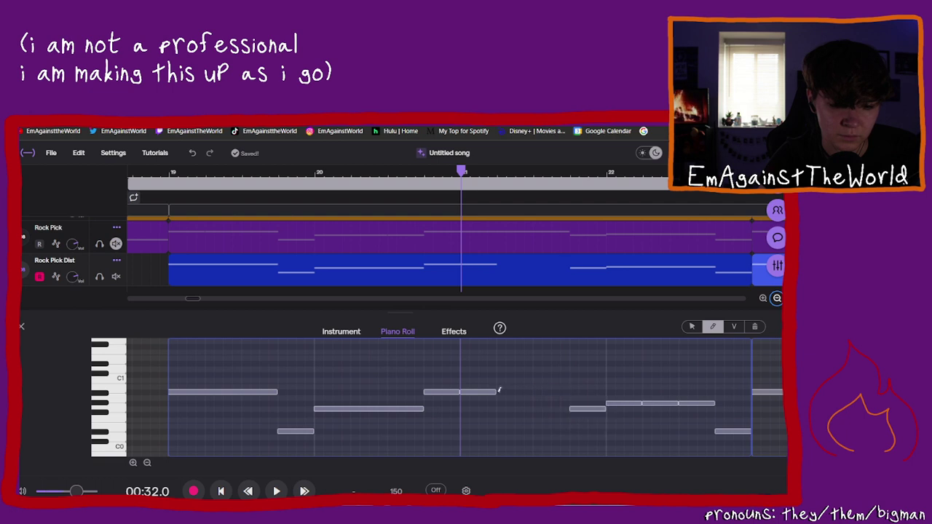
{"action": "left_click_drag", "start_coordinate": [496, 393], "coordinate": [568, 393]}
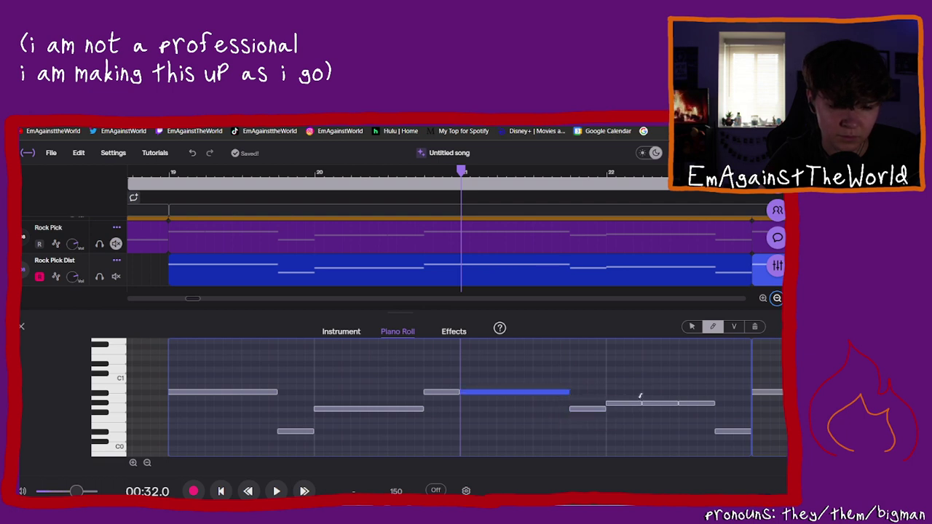
{"action": "right_click", "coordinate": [662, 403]}
{"action": "right_click", "coordinate": [703, 403]}
{"action": "left_click_drag", "start_coordinate": [640, 405], "coordinate": [715, 405]}
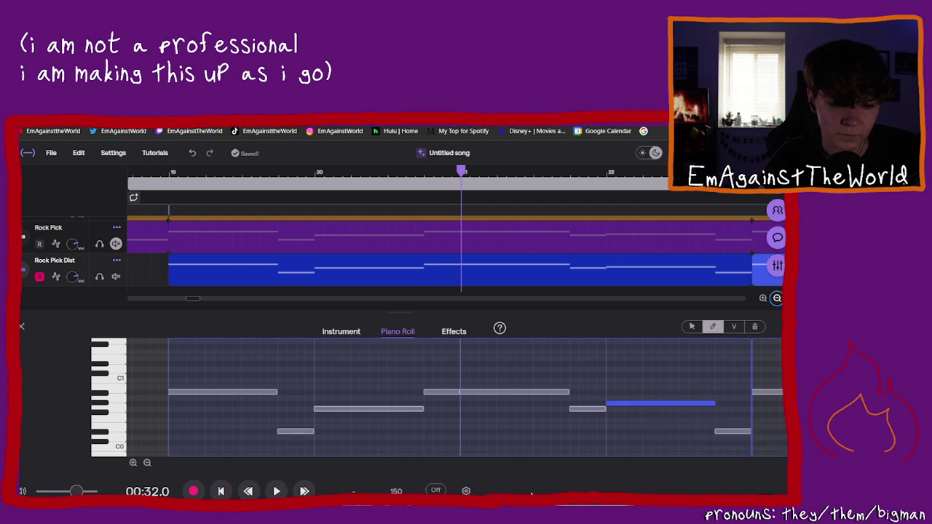
Step: In the Rock Pick Dist clip starting at bar 23, turn the repeated notes at bars 23 and 24 into single three-beat notes
{"action": "left_click_drag", "start_coordinate": [187, 298], "coordinate": [203, 307]}
{"action": "left_click", "coordinate": [288, 393]}
{"action": "left_click", "coordinate": [315, 394]}
{"action": "left_click_drag", "start_coordinate": [275, 392], "coordinate": [350, 393]}
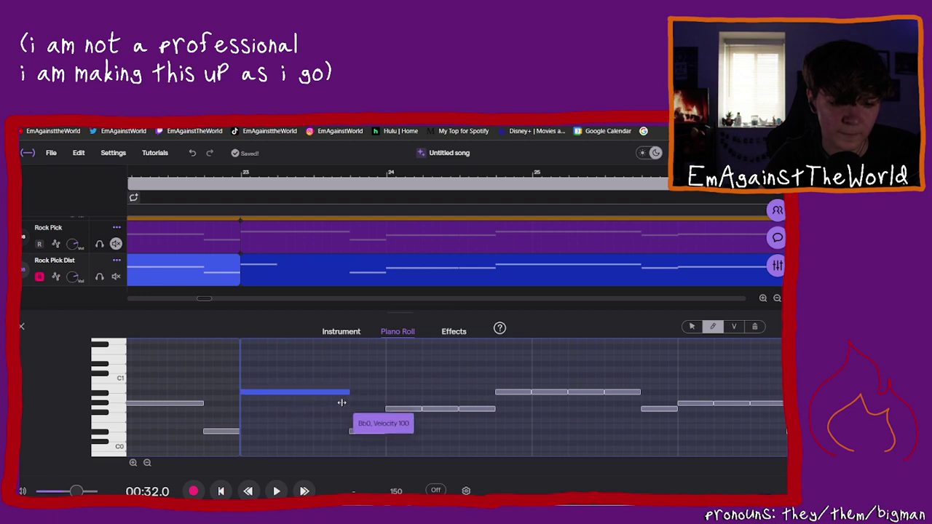
{"action": "left_click", "coordinate": [447, 408]}
{"action": "left_click", "coordinate": [461, 405]}
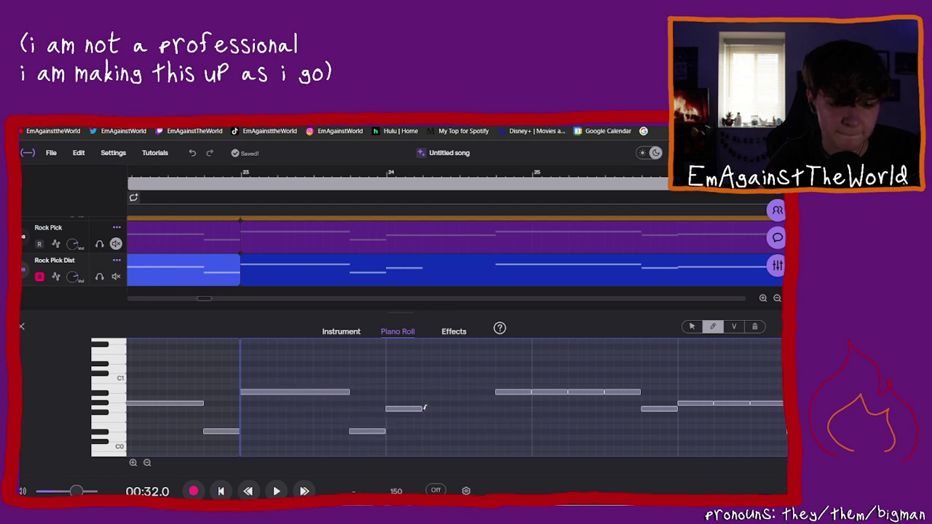
{"action": "left_click_drag", "start_coordinate": [419, 410], "coordinate": [495, 409]}
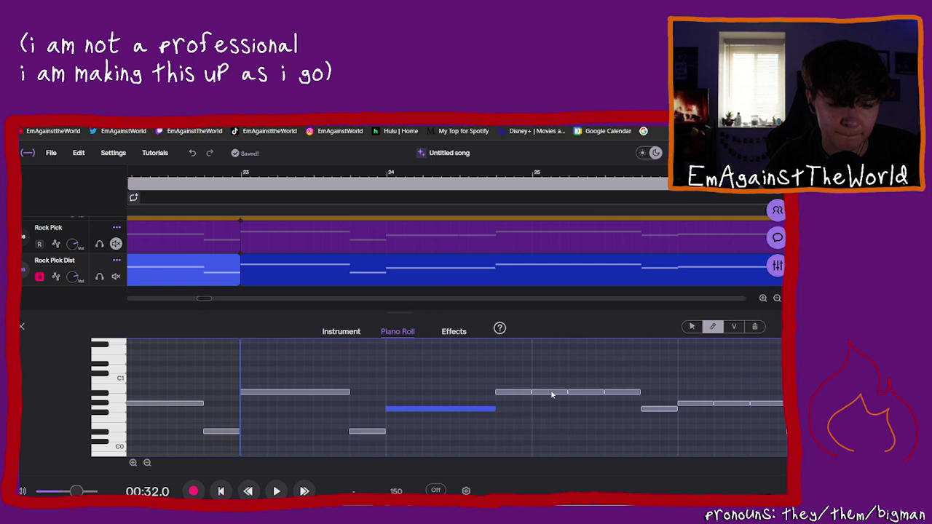
Step: Merge the repeated notes at bars 25 and 26 of the second Chorus clip into single notes of three beats each
{"action": "left_click", "coordinate": [586, 395]}
{"action": "left_click", "coordinate": [623, 395]}
{"action": "left_click", "coordinate": [623, 394]}
{"action": "left_click", "coordinate": [537, 395]}
{"action": "left_click_drag", "start_coordinate": [566, 393], "coordinate": [641, 394]}
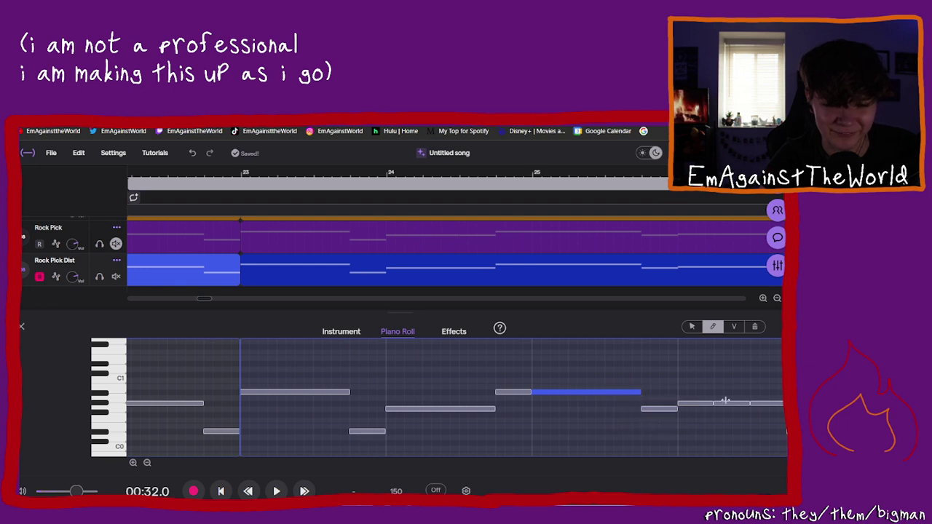
{"action": "left_click", "coordinate": [713, 401]}
{"action": "left_click", "coordinate": [760, 402]}
{"action": "left_click_drag", "start_coordinate": [714, 401], "coordinate": [725, 429]}
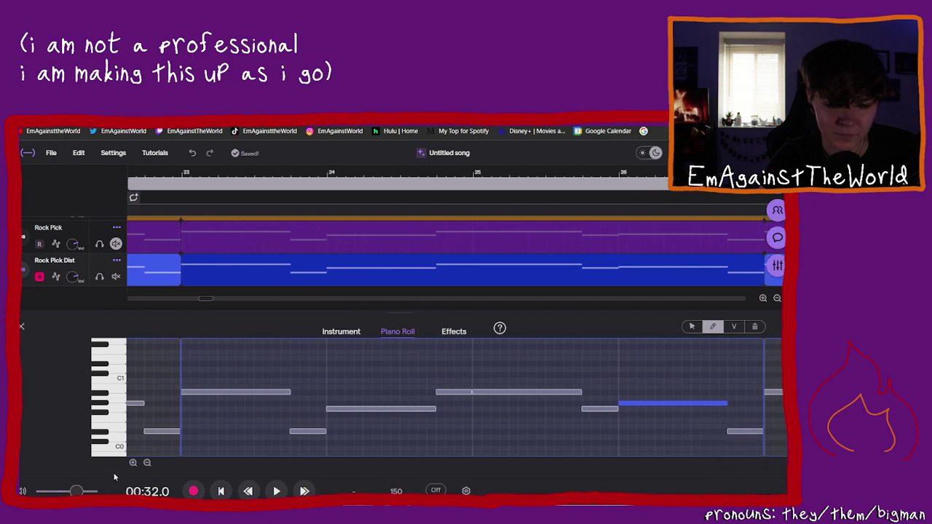
Step: In the Chorus clip starting at bar 27, delete the opening note's repeats and lengthen that note to three beats
{"action": "left_click_drag", "start_coordinate": [206, 299], "coordinate": [218, 304]}
{"action": "left_click", "coordinate": [353, 393]}
{"action": "key", "text": "Delete"}
{"action": "left_click", "coordinate": [323, 394]}
{"action": "key", "text": "Delete"}
{"action": "left_click", "coordinate": [301, 394]}
{"action": "key", "text": "Delete"}
{"action": "left_click_drag", "start_coordinate": [298, 393], "coordinate": [373, 415]}
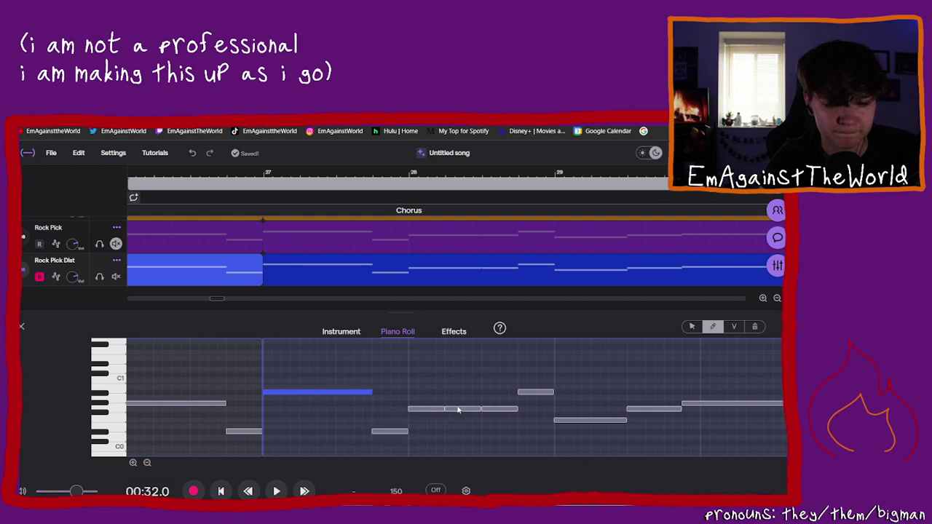
Step: Delete the repeated notes at bar 28 and extend the remaining first note to three beats
{"action": "left_click", "coordinate": [458, 411]}
{"action": "key", "text": "Delete"}
{"action": "left_click", "coordinate": [490, 409]}
{"action": "key", "text": "Delete"}
{"action": "left_click_drag", "start_coordinate": [445, 410], "coordinate": [518, 412]}
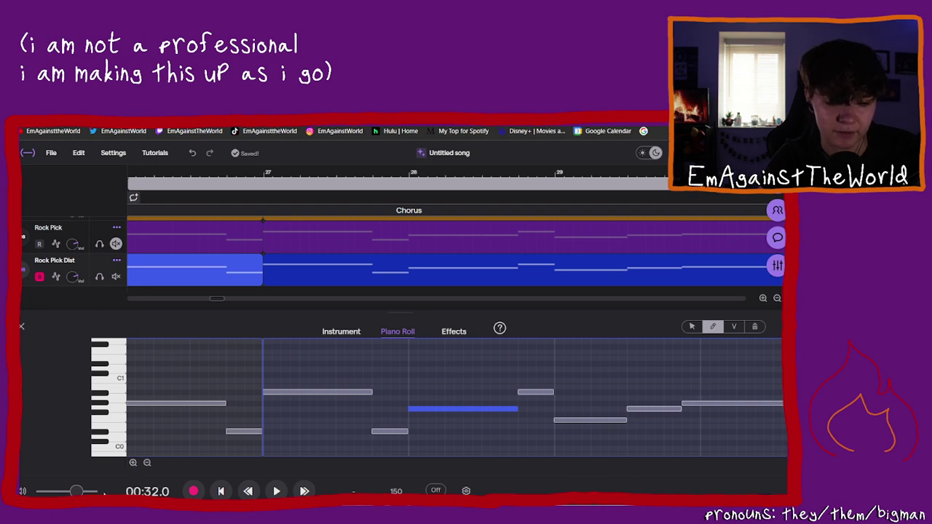
Step: Try the Rock Pick Dist note at bar 31 at Eb1 and play it from bar 31
{"action": "left_click_drag", "start_coordinate": [219, 298], "coordinate": [230, 306]}
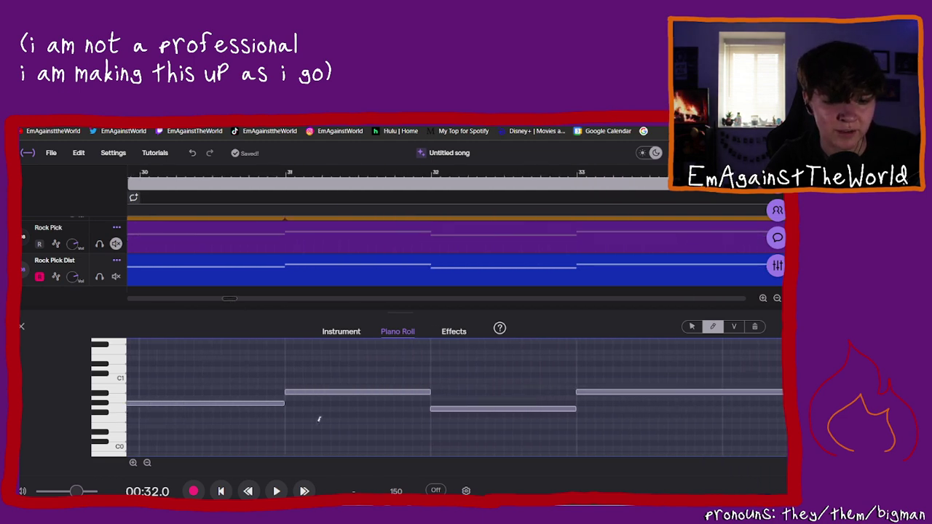
{"action": "left_click", "coordinate": [293, 394]}
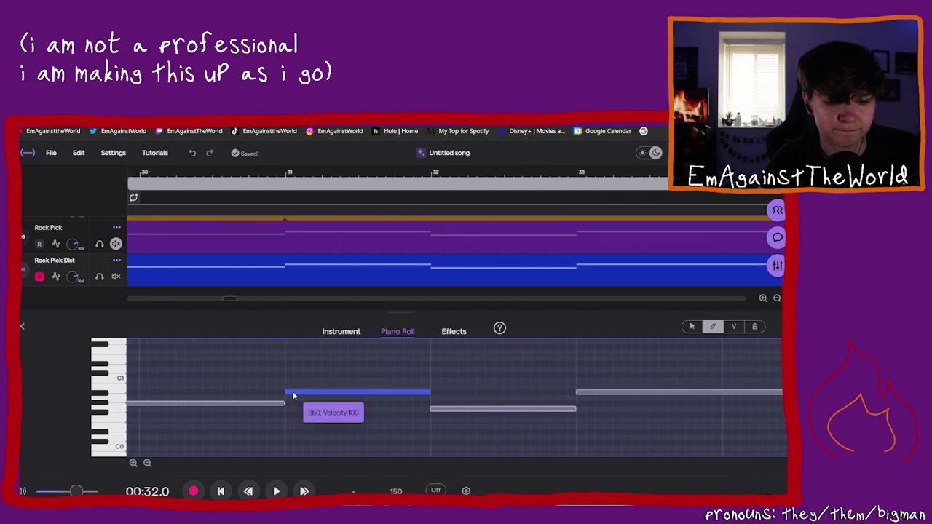
{"action": "left_click_drag", "start_coordinate": [293, 396], "coordinate": [289, 369]}
{"action": "left_click", "coordinate": [310, 392]}
{"action": "key", "text": "Delete"}
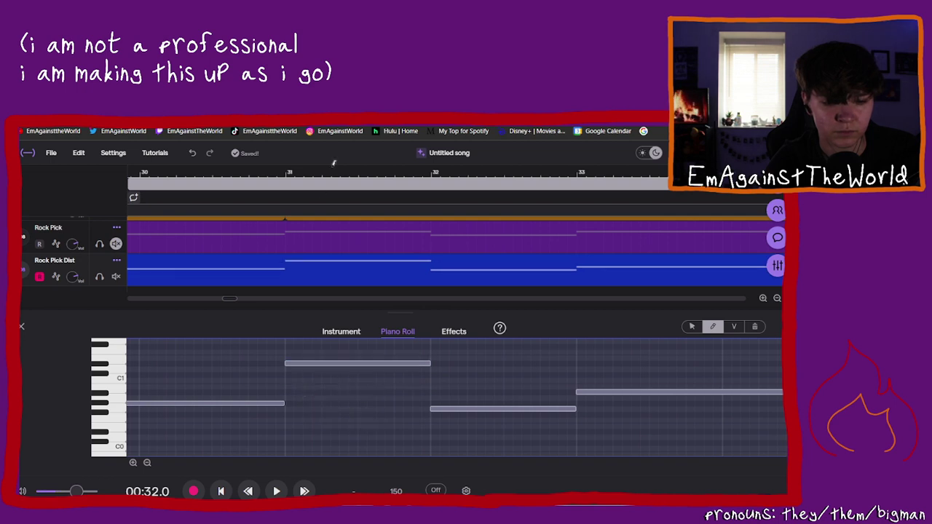
{"action": "left_click", "coordinate": [284, 180]}
{"action": "left_click", "coordinate": [276, 491]}
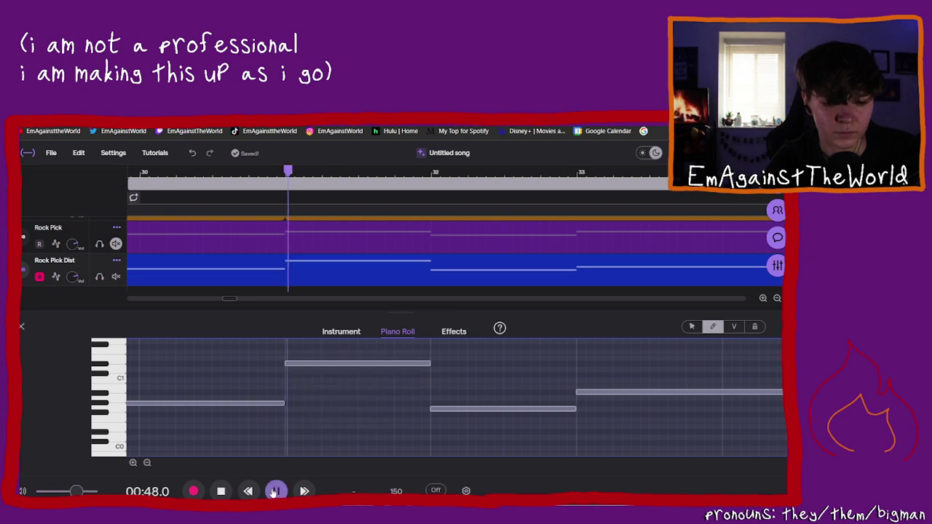
{"action": "left_click", "coordinate": [276, 491]}
Step: Try the bar 31 note at Ab0, D0 and D1, playing the D1 version from bar 31
{"action": "left_click", "coordinate": [296, 365]}
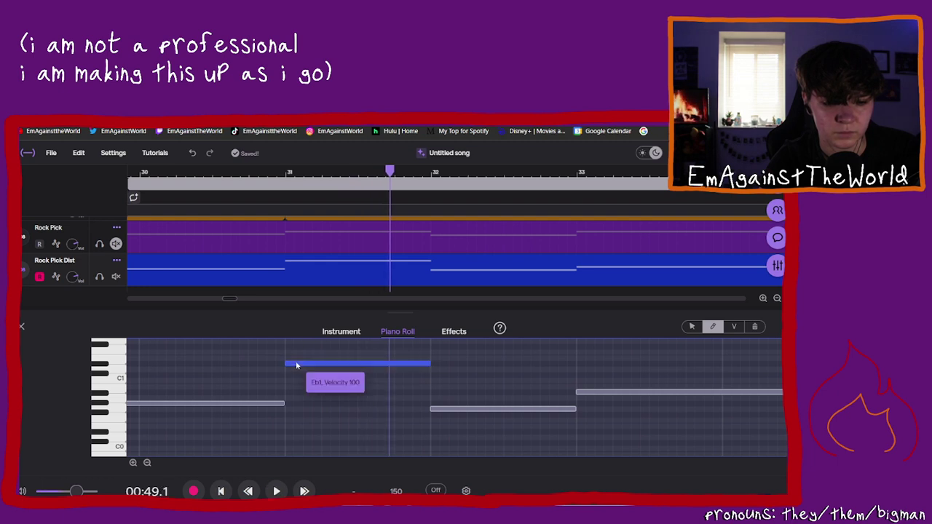
{"action": "left_click_drag", "start_coordinate": [296, 365], "coordinate": [297, 406]}
{"action": "left_click", "coordinate": [303, 175]}
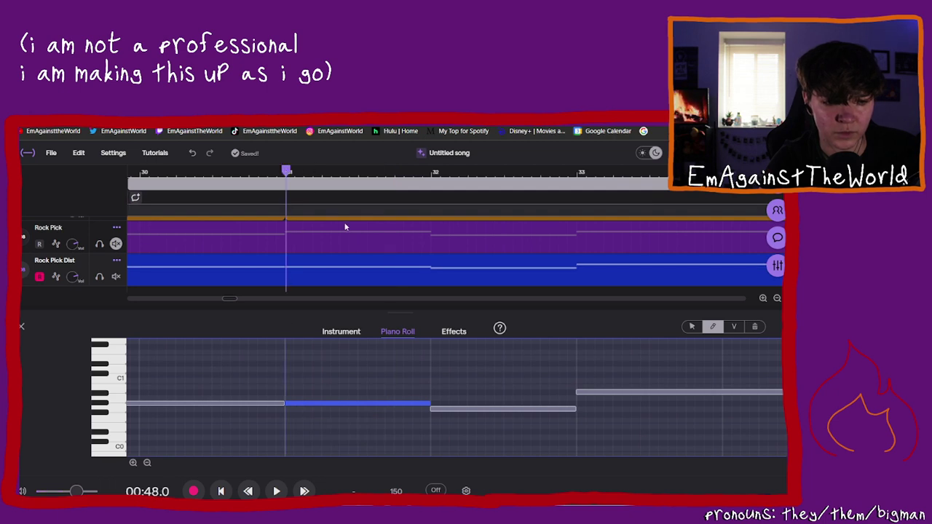
{"action": "scroll", "coordinate": [354, 270], "scroll_direction": "up", "scroll_amount": 1}
{"action": "scroll", "coordinate": [348, 271], "scroll_direction": "down", "scroll_amount": 2}
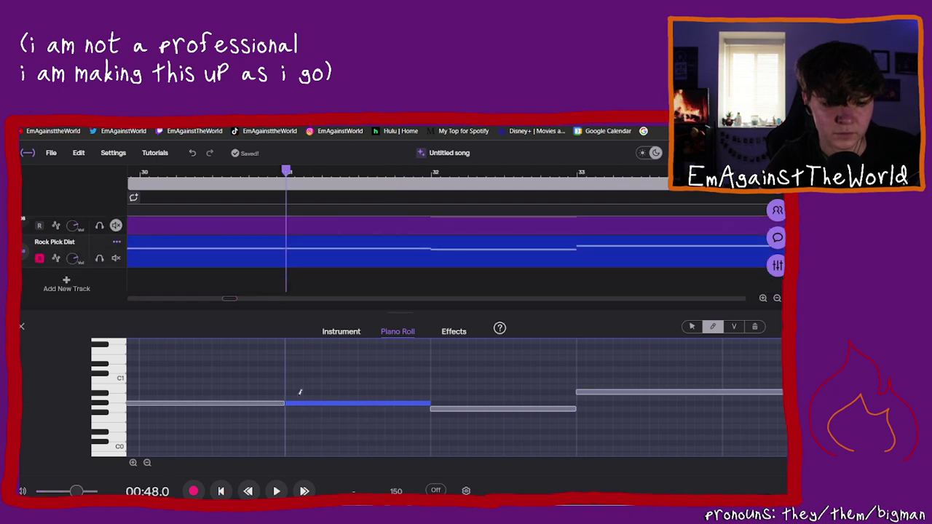
{"action": "left_click_drag", "start_coordinate": [294, 404], "coordinate": [295, 407]}
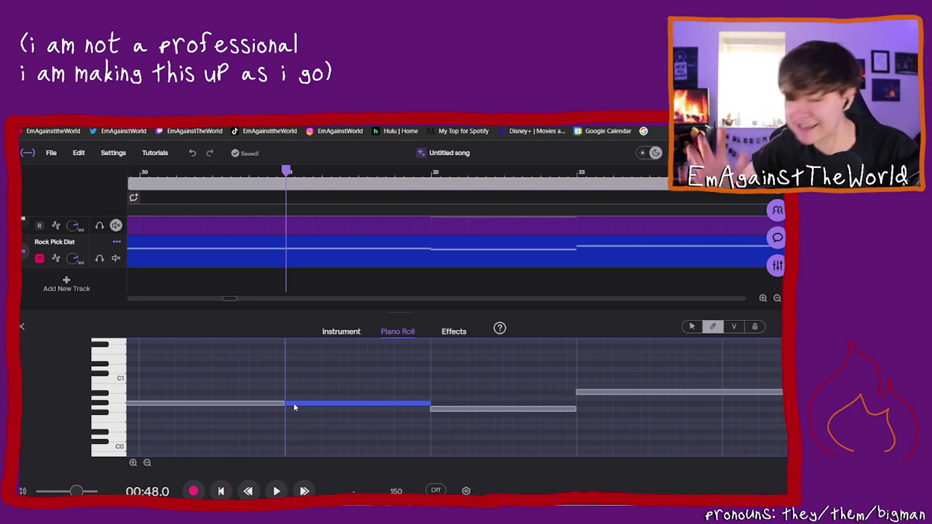
{"action": "left_click_drag", "start_coordinate": [294, 407], "coordinate": [290, 440]}
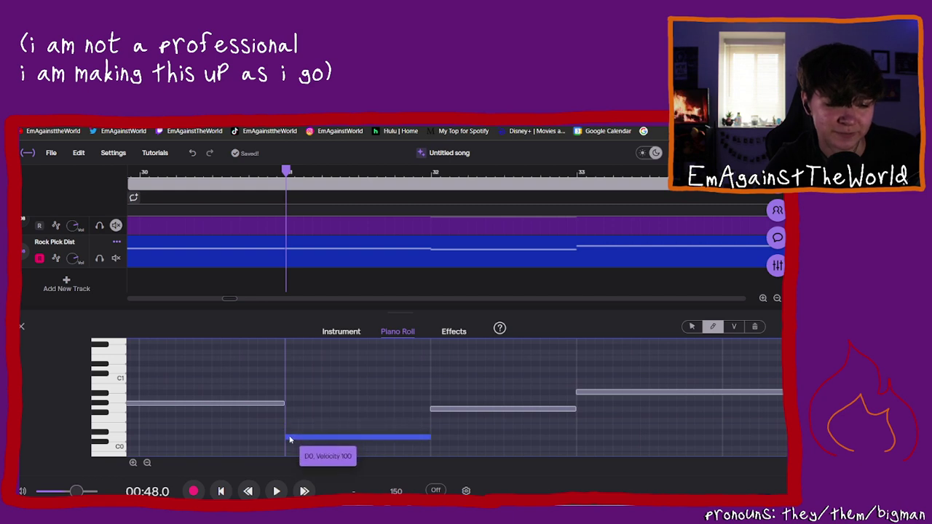
{"action": "left_click_drag", "start_coordinate": [289, 440], "coordinate": [294, 369]}
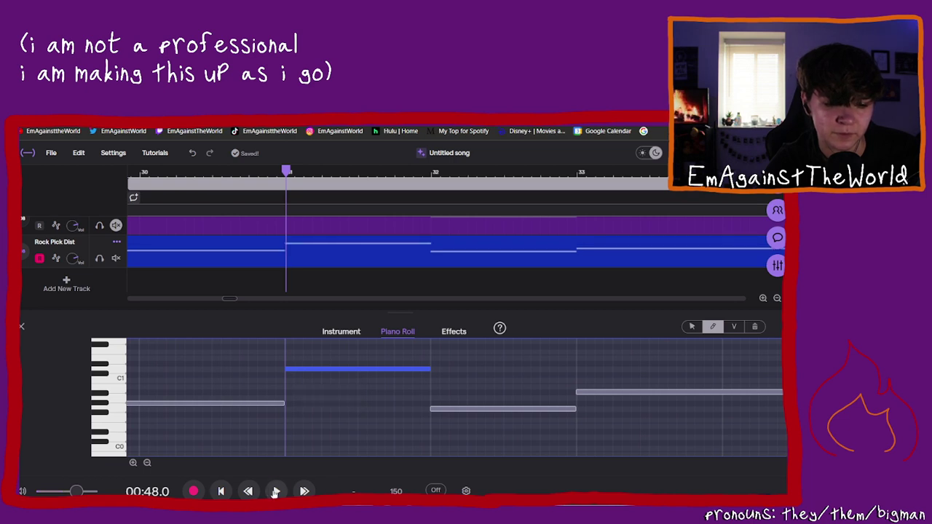
{"action": "left_click", "coordinate": [275, 491]}
{"action": "left_click", "coordinate": [275, 491]}
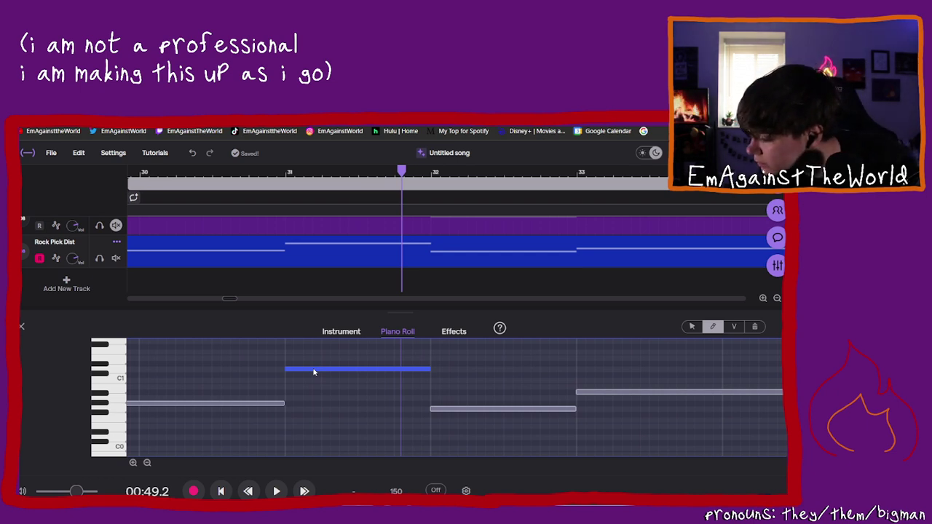
Step: Try the bar 31 note at Bb0 and Eb0, and play the Eb0 version with a lead-in from bar 30
{"action": "scroll", "coordinate": [314, 429], "scroll_direction": "up", "scroll_amount": 3}
{"action": "scroll", "coordinate": [314, 393], "scroll_direction": "down", "scroll_amount": 3}
{"action": "scroll", "coordinate": [316, 386], "scroll_direction": "up", "scroll_amount": 1}
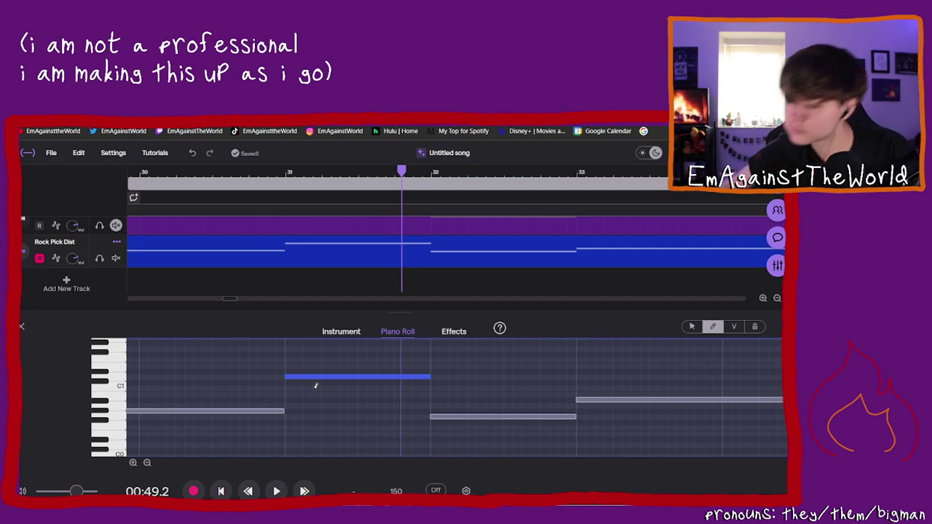
{"action": "scroll", "coordinate": [386, 255], "scroll_direction": "up", "scroll_amount": 1}
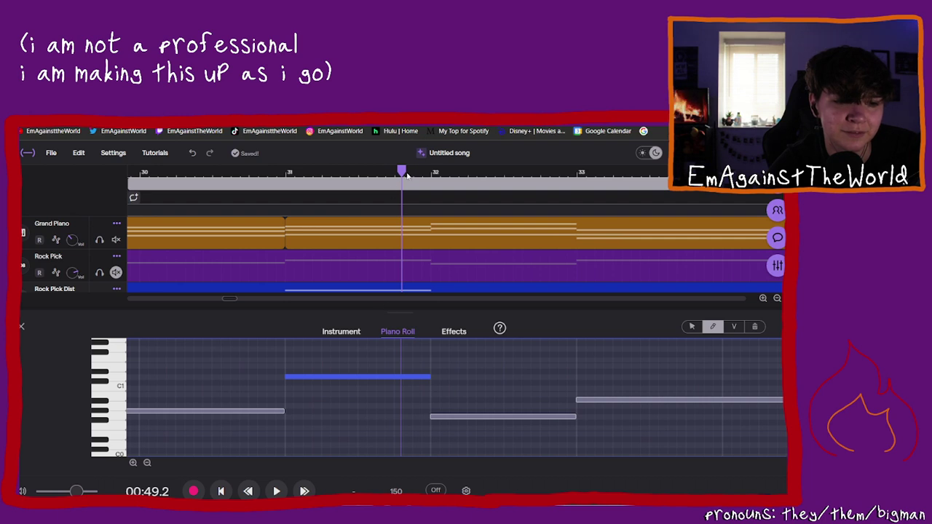
{"action": "left_click_drag", "start_coordinate": [406, 175], "coordinate": [289, 174]}
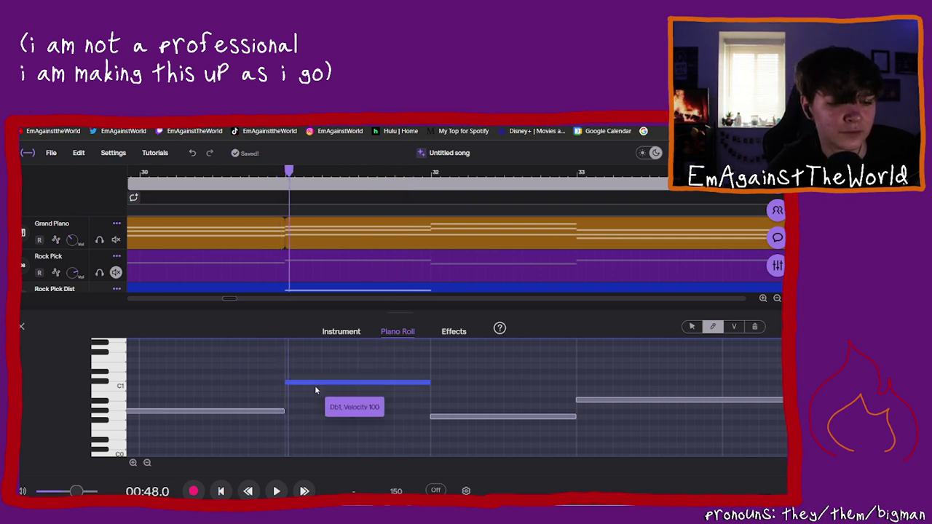
{"action": "left_click_drag", "start_coordinate": [314, 385], "coordinate": [311, 404]}
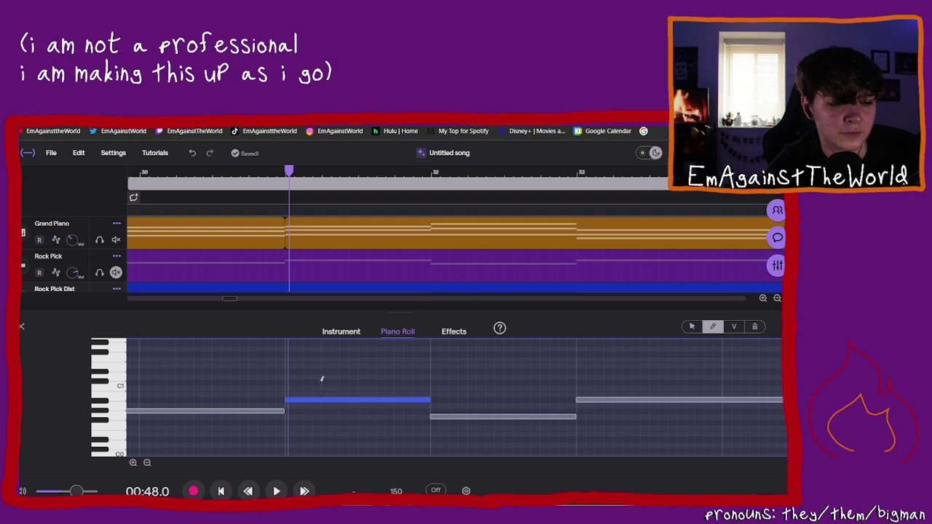
{"action": "scroll", "coordinate": [319, 377], "scroll_direction": "down", "scroll_amount": 1}
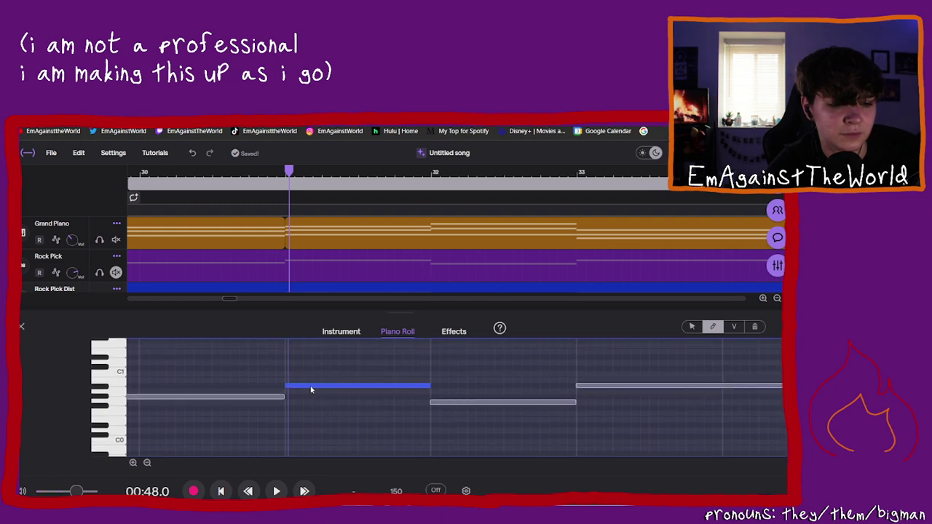
{"action": "left_click_drag", "start_coordinate": [311, 390], "coordinate": [309, 430]}
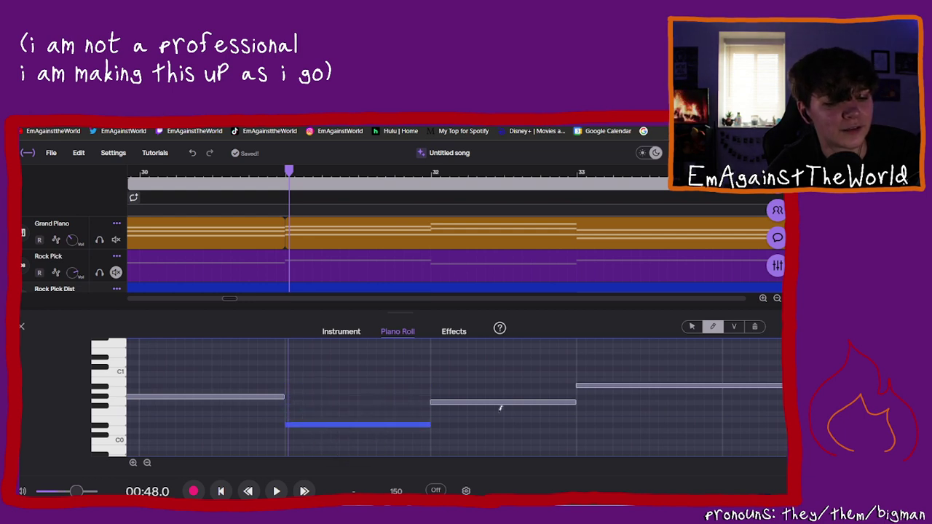
{"action": "left_click", "coordinate": [277, 490]}
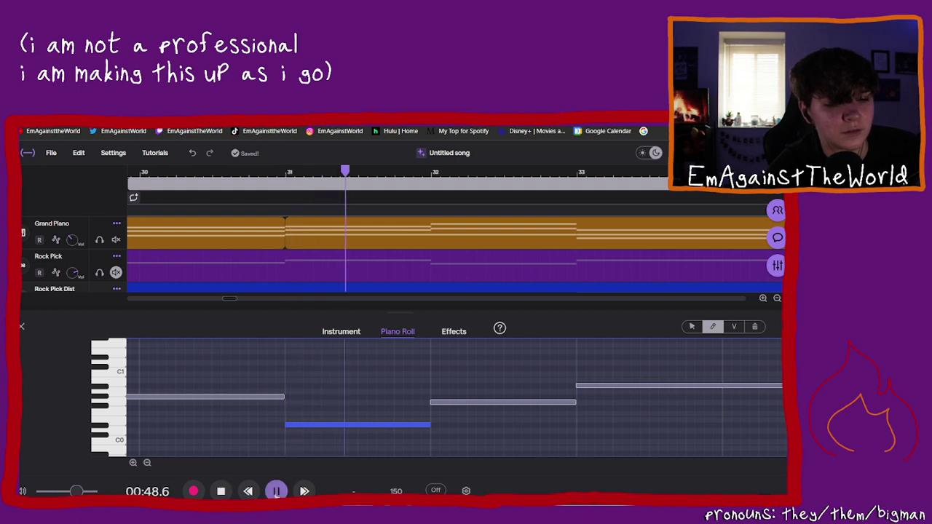
{"action": "left_click", "coordinate": [246, 173]}
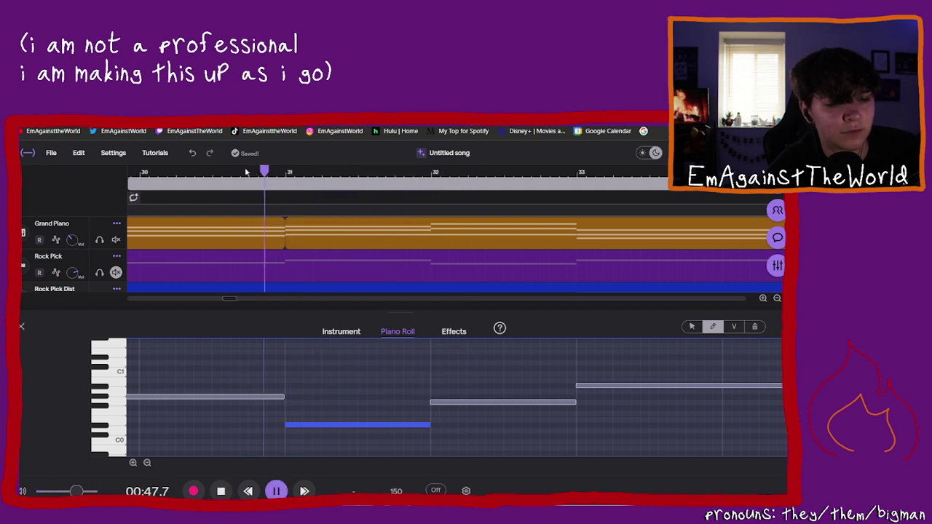
{"action": "left_click", "coordinate": [278, 491]}
Step: Replace the Rock Pick Dist note at bar 31 with a one-bar Bb0 note
{"action": "left_click", "coordinate": [425, 425]}
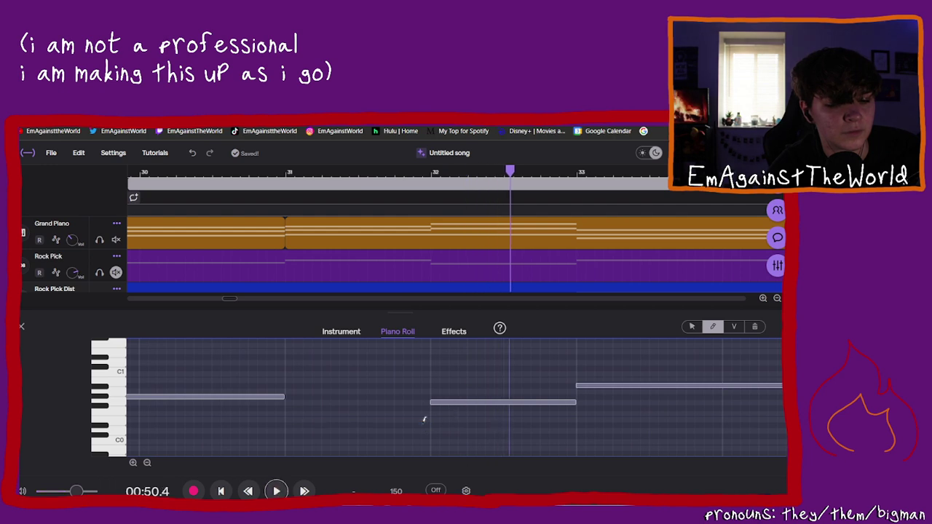
{"action": "left_click", "coordinate": [290, 384]}
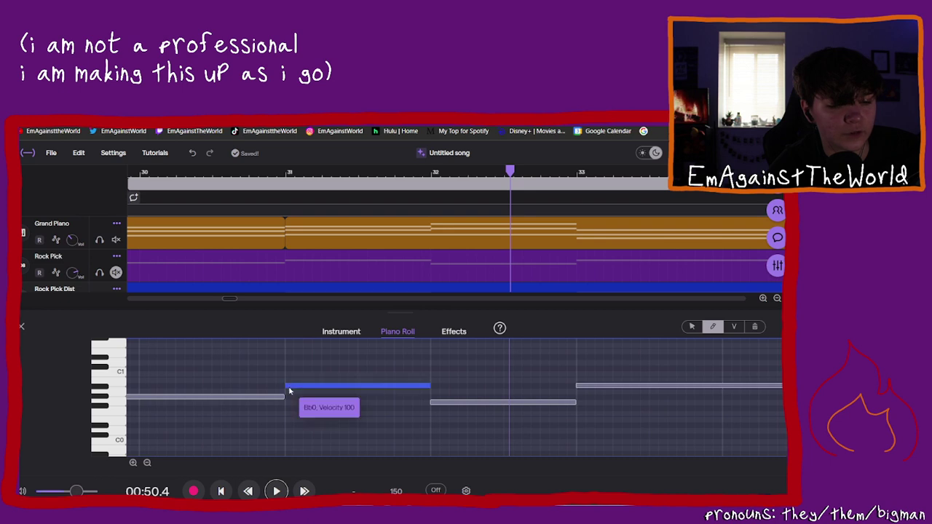
{"action": "left_click", "coordinate": [502, 405]}
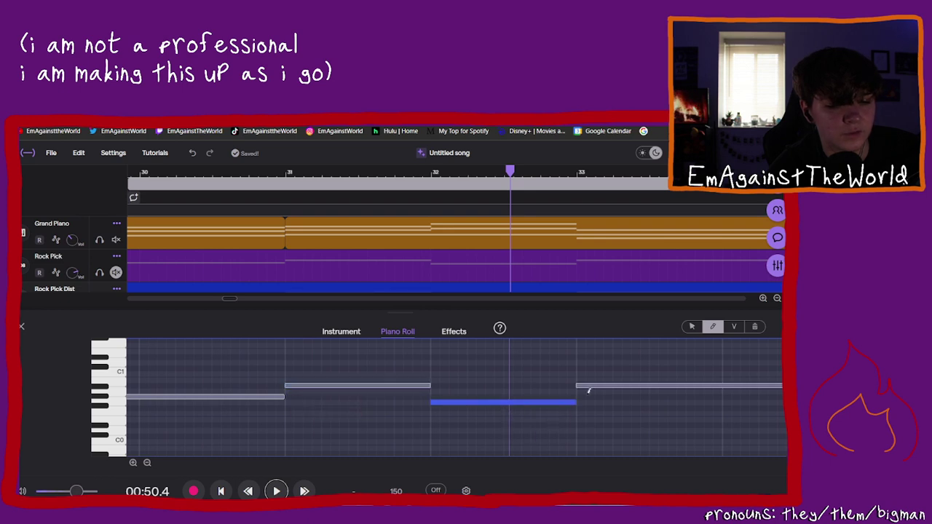
Step: Open the notes of the muted Rock Pick track's Chorus clip for drawing and delete its note at bar 31
{"action": "left_click", "coordinate": [348, 271]}
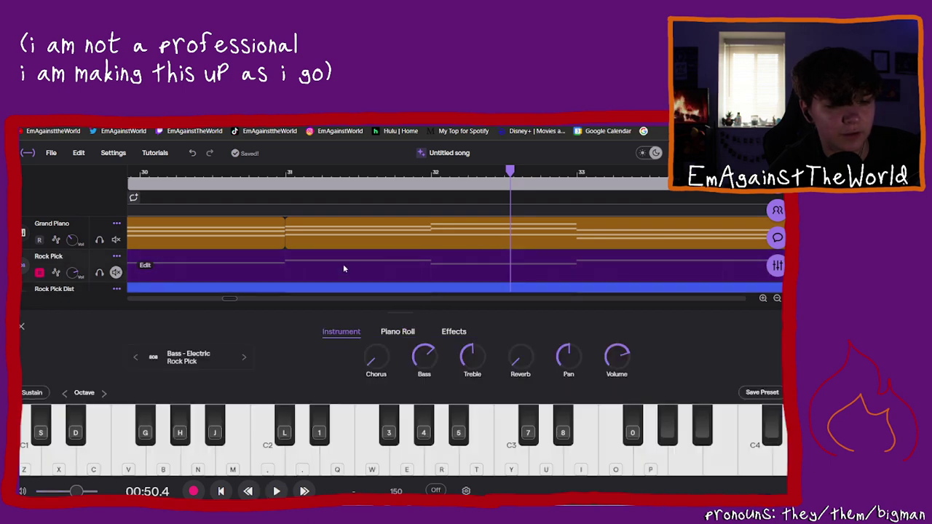
{"action": "left_click", "coordinate": [404, 332]}
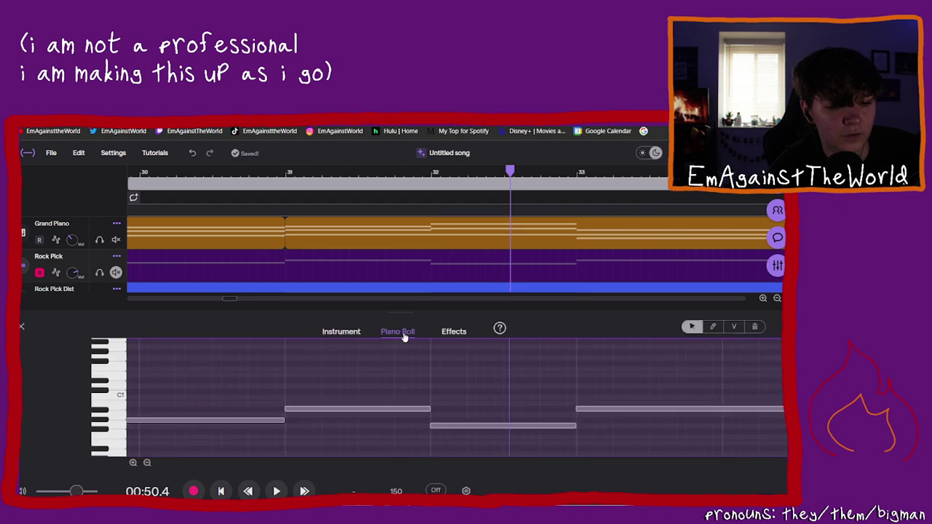
{"action": "left_click", "coordinate": [413, 409]}
{"action": "left_click", "coordinate": [458, 431]}
{"action": "left_click", "coordinate": [462, 430]}
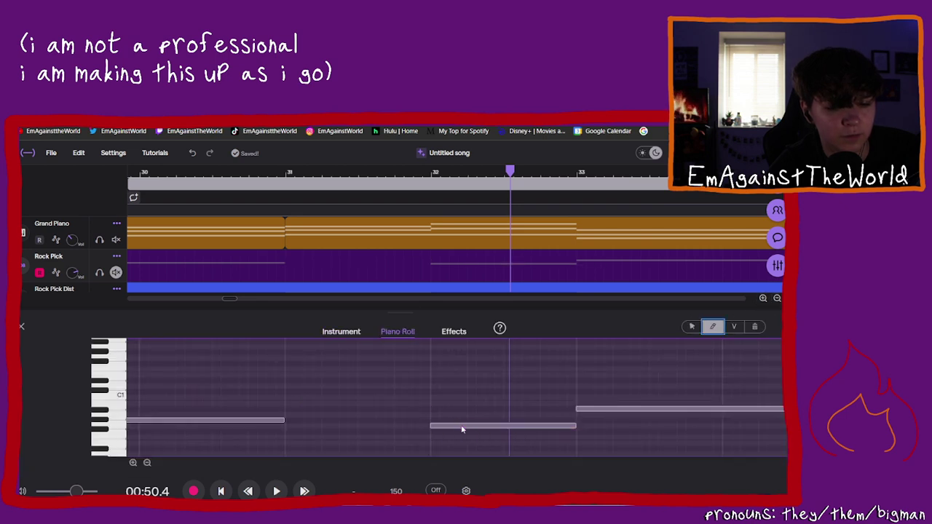
Step: Delete the remaining notes at bar 32 and from bar 33 onward in the Rock Pick track's last Chorus clip
{"action": "left_click", "coordinate": [529, 426]}
{"action": "left_click", "coordinate": [590, 409]}
{"action": "left_click", "coordinate": [594, 407]}
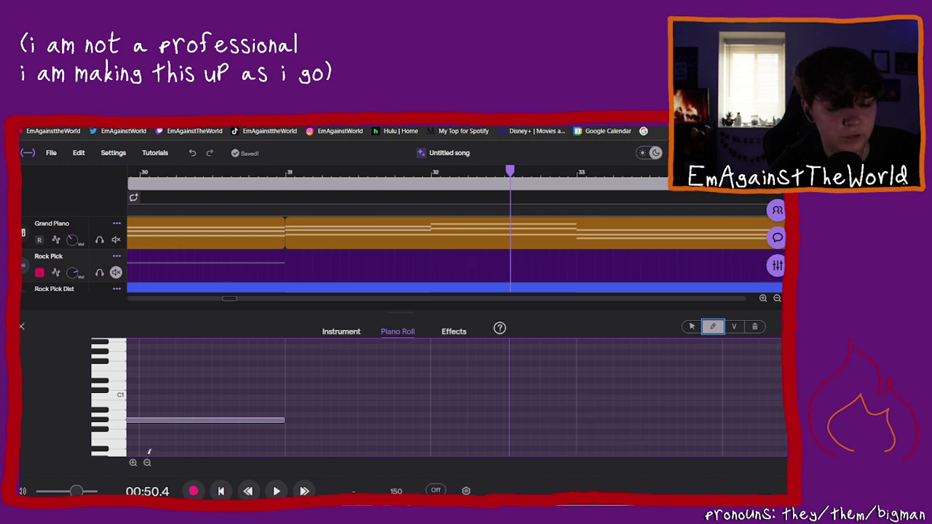
{"action": "left_click", "coordinate": [146, 463]}
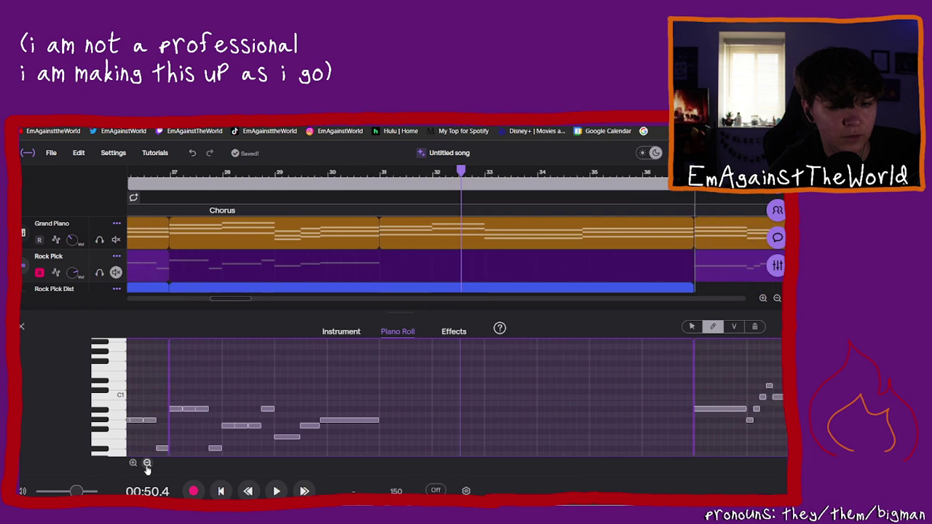
{"action": "left_click", "coordinate": [146, 463]}
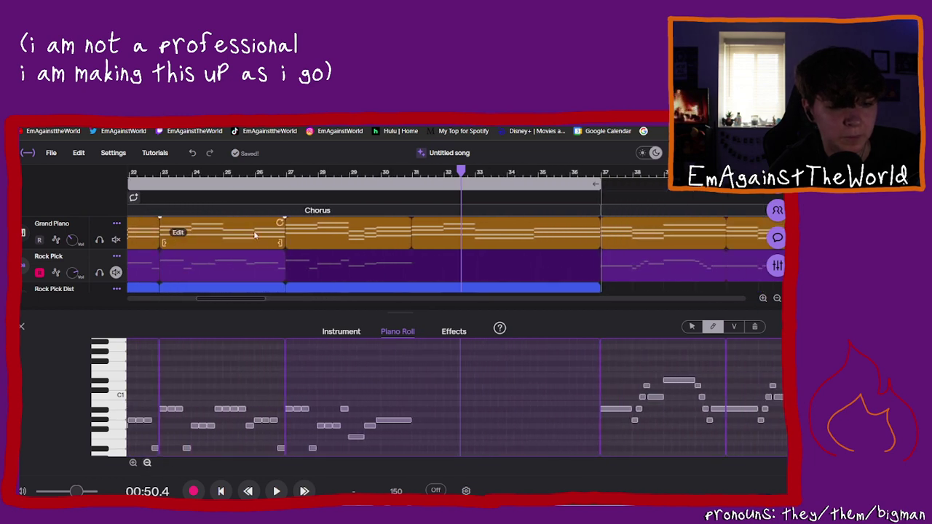
Step: Play the song from just before the Chorus, unmute the Rock Pick track and stop playback once the section has been heard
{"action": "left_click_drag", "start_coordinate": [203, 300], "coordinate": [166, 308]}
{"action": "left_click", "coordinate": [371, 176]}
{"action": "key", "text": "space"}
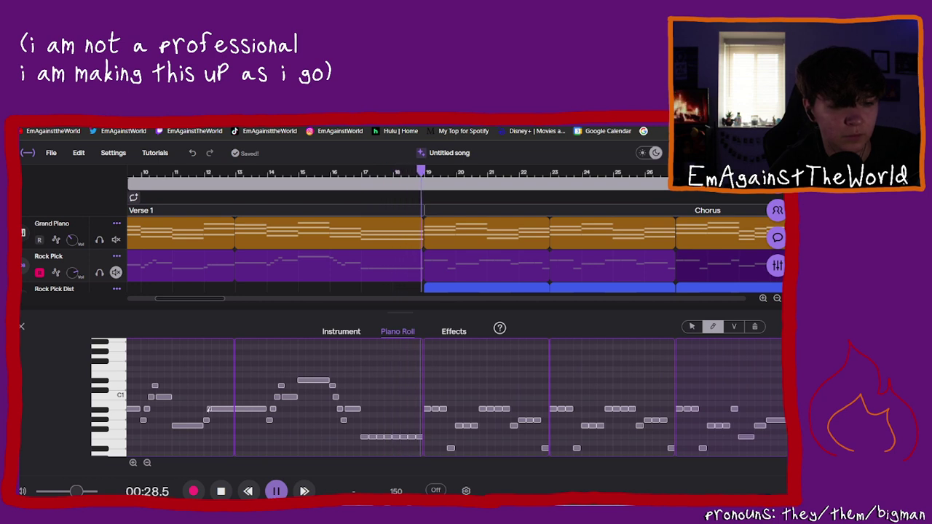
{"action": "left_click", "coordinate": [115, 271]}
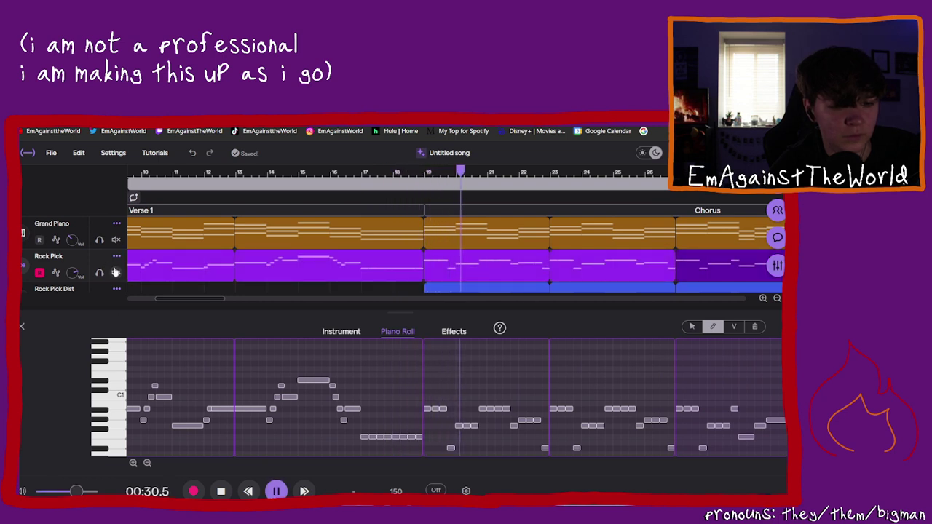
{"action": "scroll", "coordinate": [114, 270], "scroll_direction": "down", "scroll_amount": 2}
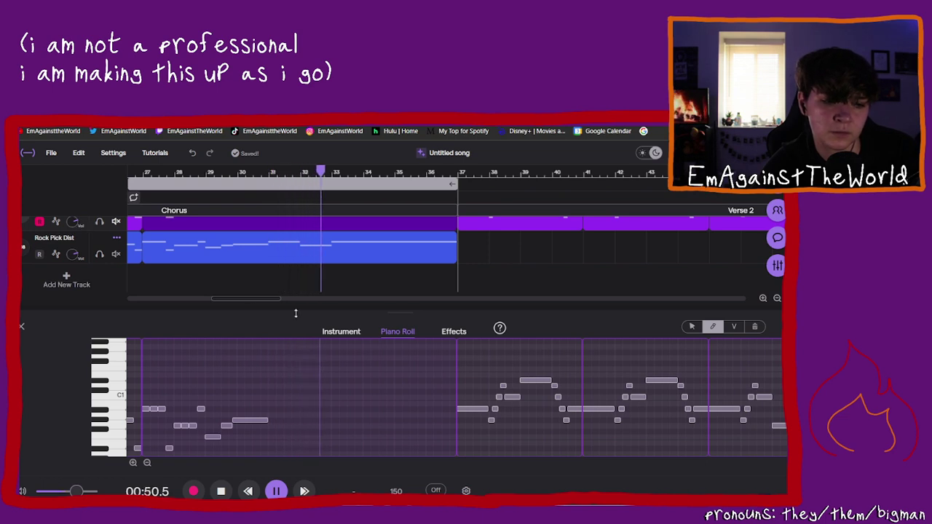
{"action": "scroll", "coordinate": [371, 375], "scroll_direction": "down", "scroll_amount": 5}
{"action": "scroll", "coordinate": [377, 384], "scroll_direction": "up", "scroll_amount": 10}
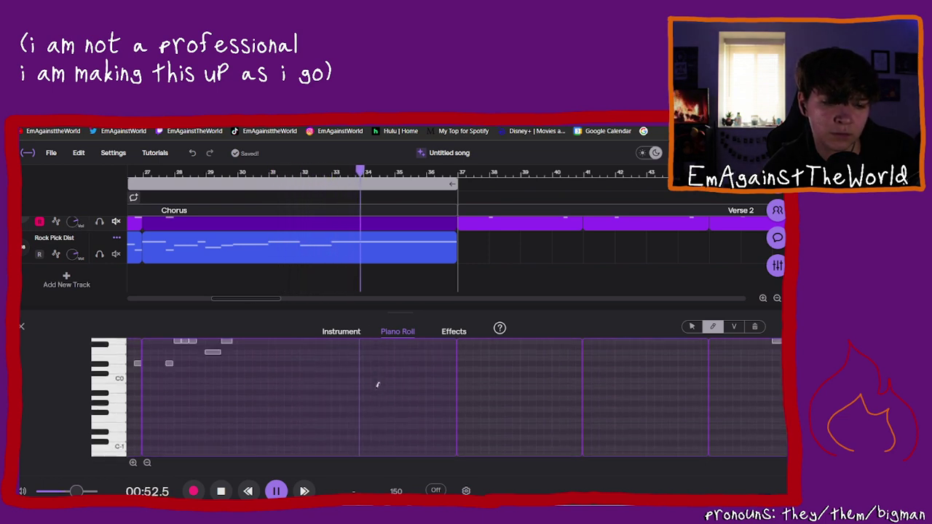
{"action": "scroll", "coordinate": [377, 384], "scroll_direction": "up", "scroll_amount": 3}
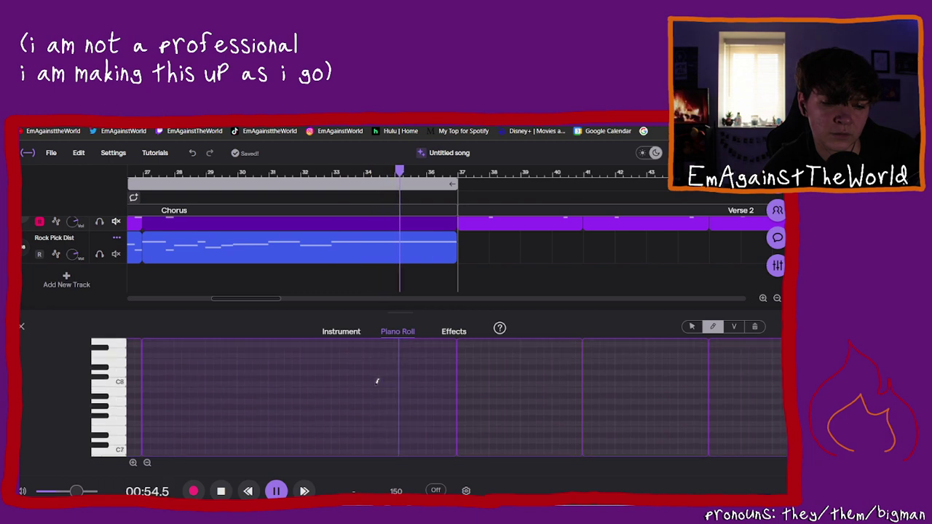
{"action": "scroll", "coordinate": [377, 379], "scroll_direction": "down", "scroll_amount": 8}
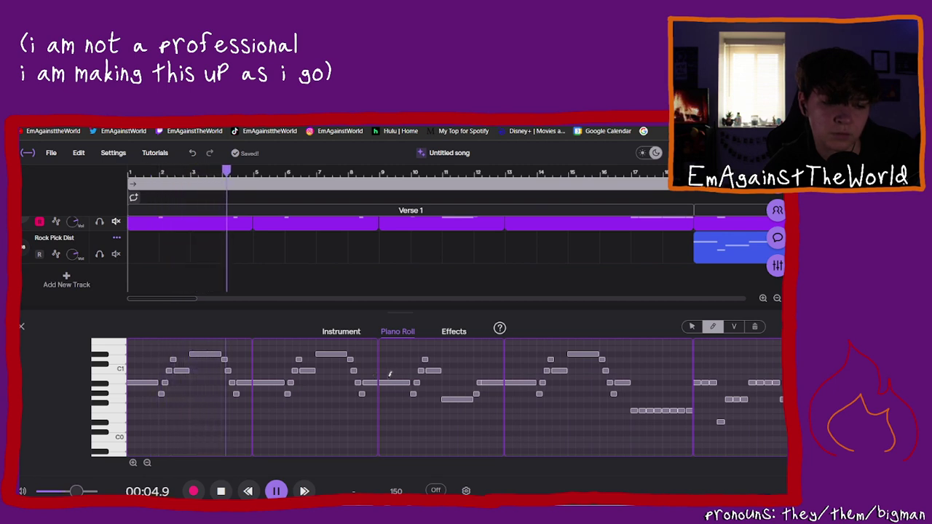
{"action": "key", "text": "space"}
Step: Move the four Verse 2 clips from the Rock Pick track to the Rock Pick Dist track
{"action": "scroll", "coordinate": [218, 342], "scroll_direction": "up", "scroll_amount": 1}
{"action": "scroll", "coordinate": [225, 349], "scroll_direction": "up", "scroll_amount": 5}
{"action": "scroll", "coordinate": [324, 405], "scroll_direction": "down", "scroll_amount": 9}
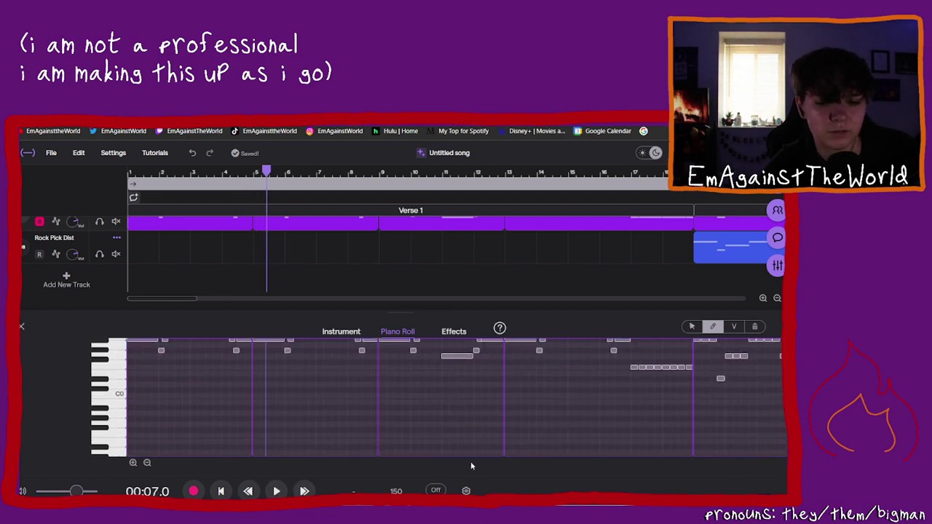
{"action": "left_click", "coordinate": [777, 299]}
{"action": "left_click", "coordinate": [777, 298]}
{"action": "left_click", "coordinate": [777, 298]}
{"action": "scroll", "coordinate": [398, 251], "scroll_direction": "up", "scroll_amount": 2}
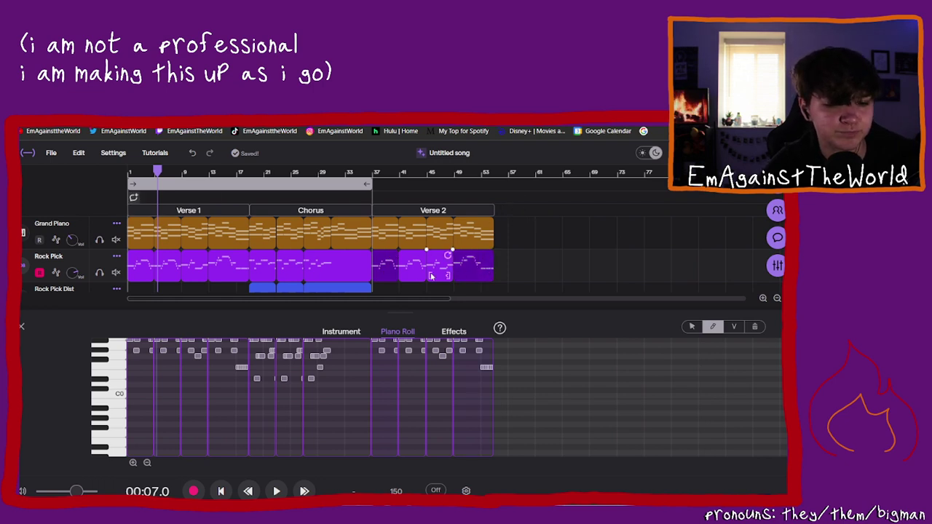
{"action": "left_click_drag", "start_coordinate": [390, 277], "coordinate": [390, 287]}
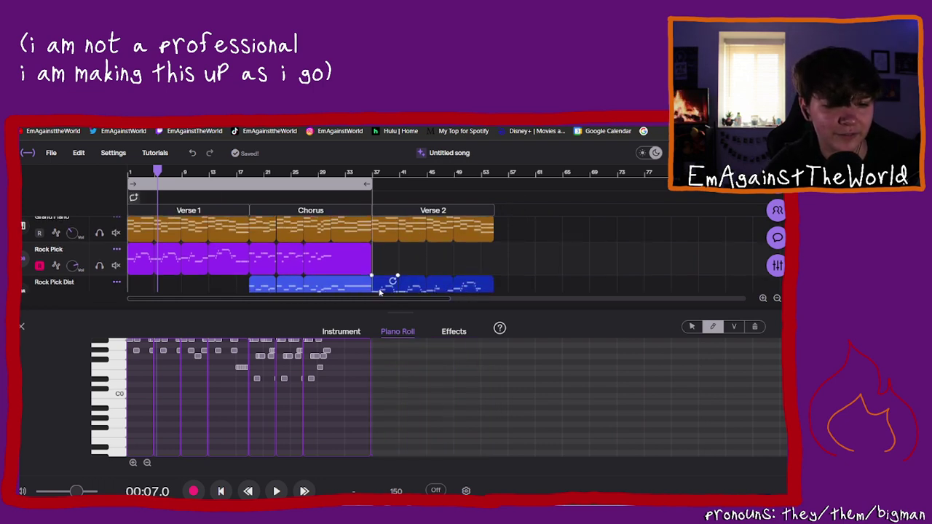
Step: Extend the playback range to bar 57, play Verse 2 from bar 37 and return the playhead to bar 37
{"action": "left_click_drag", "start_coordinate": [365, 188], "coordinate": [493, 198]}
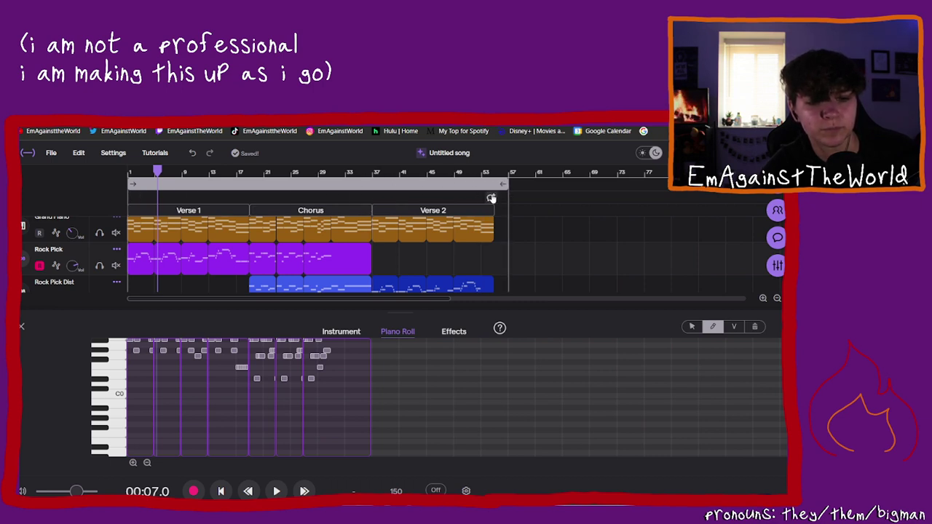
{"action": "left_click", "coordinate": [373, 173]}
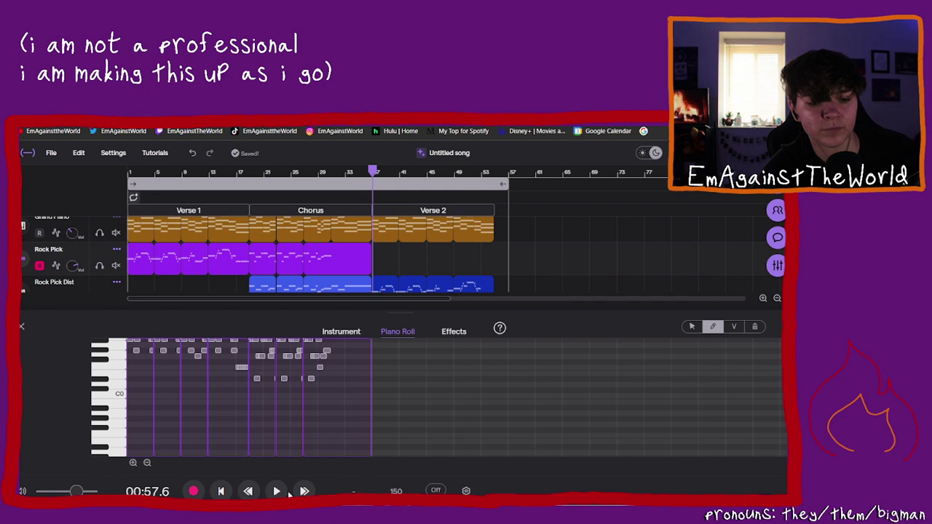
{"action": "left_click", "coordinate": [275, 492]}
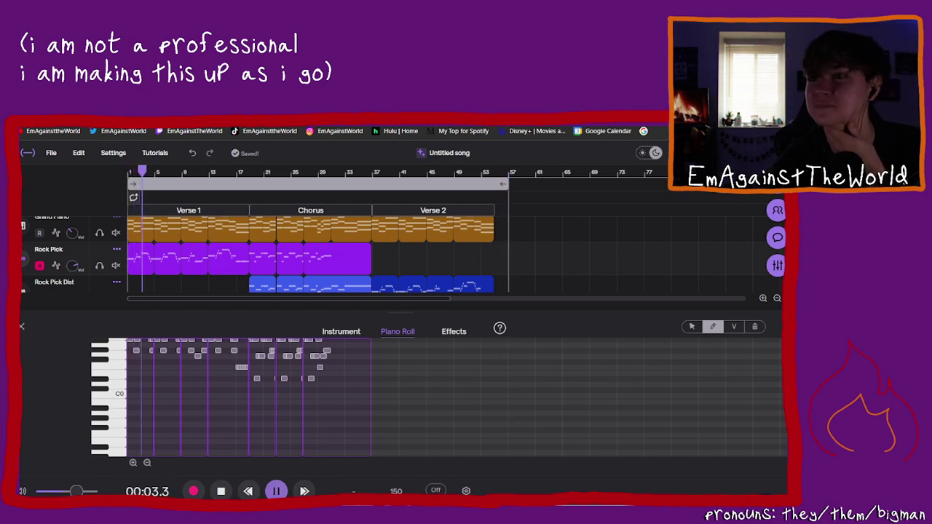
{"action": "key", "text": "space"}
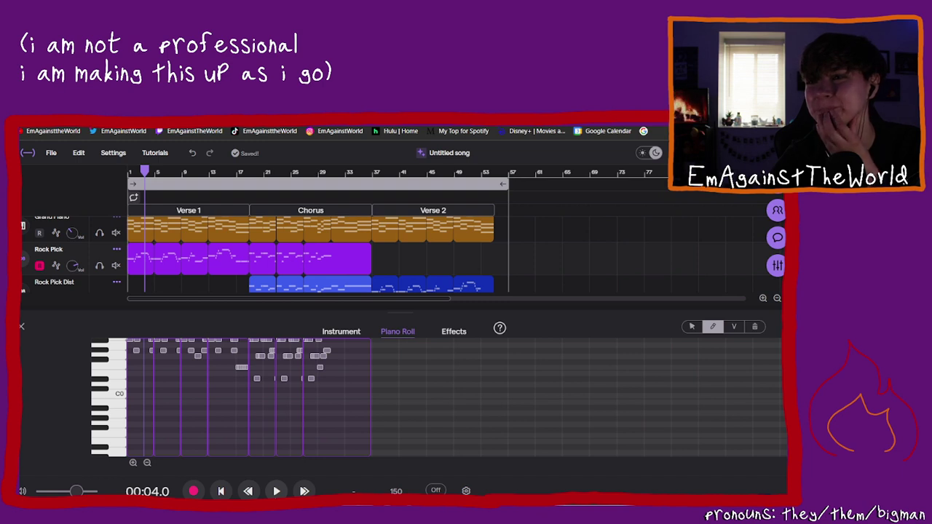
{"action": "left_click", "coordinate": [373, 175]}
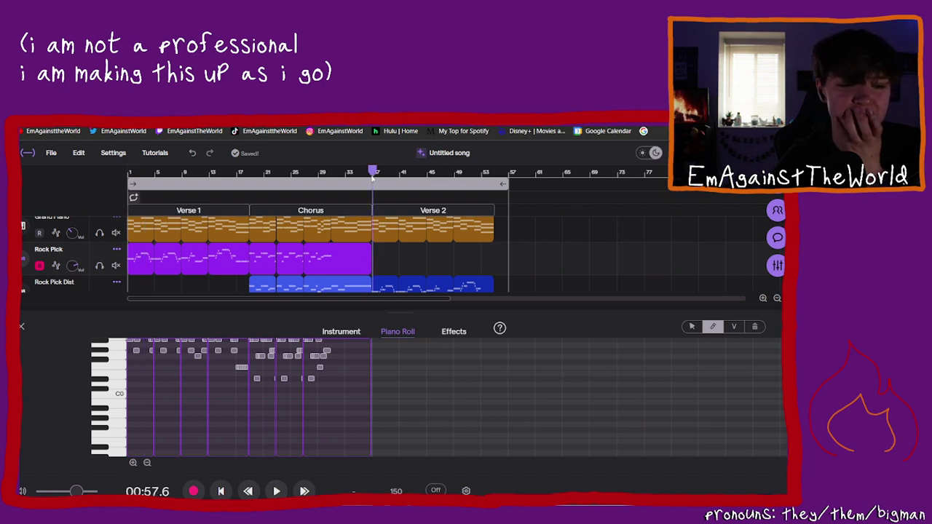
Step: Open the notes of the first Verse 2 clip on the Rock Pick Dist track in the piano roll
{"action": "left_click", "coordinate": [764, 299]}
{"action": "left_click", "coordinate": [764, 299]}
{"action": "left_click", "coordinate": [764, 299]}
{"action": "left_click", "coordinate": [763, 298]}
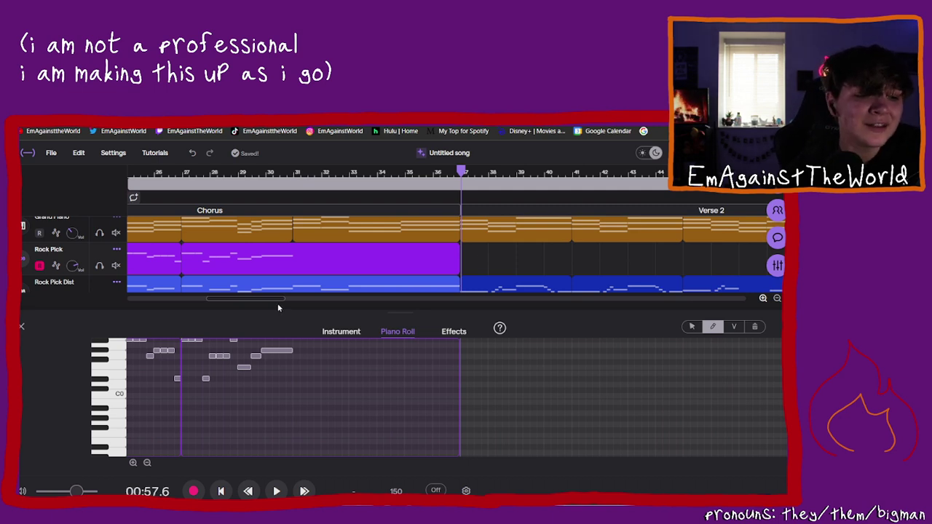
{"action": "left_click_drag", "start_coordinate": [273, 302], "coordinate": [238, 311]}
{"action": "scroll", "coordinate": [240, 300], "scroll_direction": "right", "scroll_amount": 3}
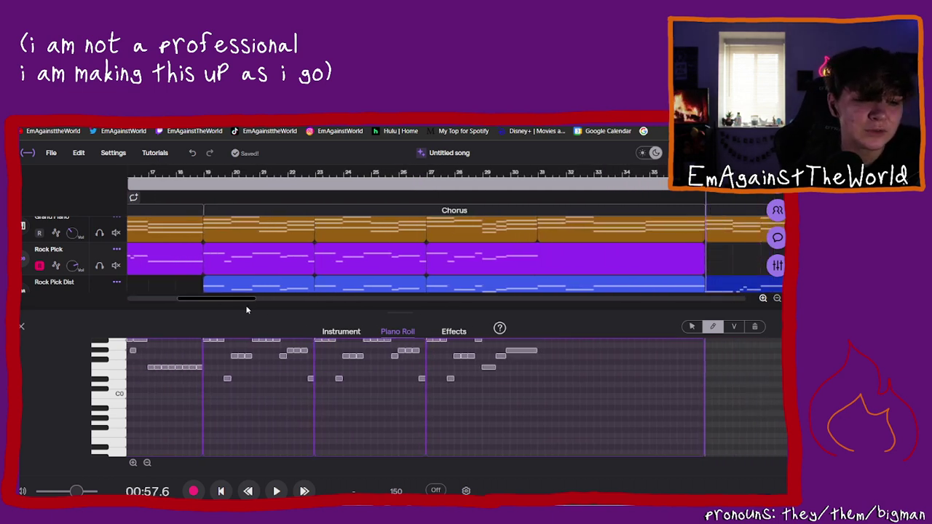
{"action": "scroll", "coordinate": [265, 237], "scroll_direction": "down", "scroll_amount": 3}
{"action": "left_click", "coordinate": [259, 250]}
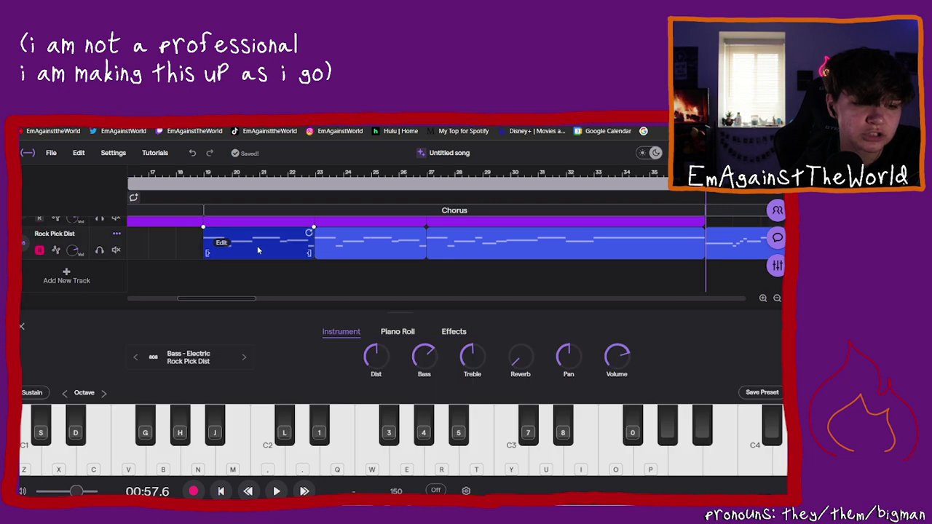
{"action": "scroll", "coordinate": [253, 271], "scroll_direction": "up", "scroll_amount": 1}
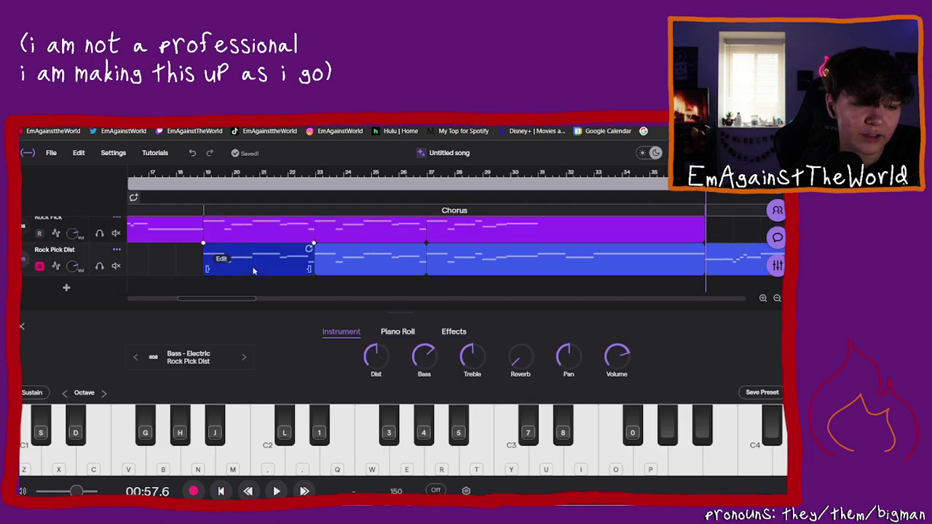
{"action": "scroll", "coordinate": [238, 306], "scroll_direction": "right", "scroll_amount": 10}
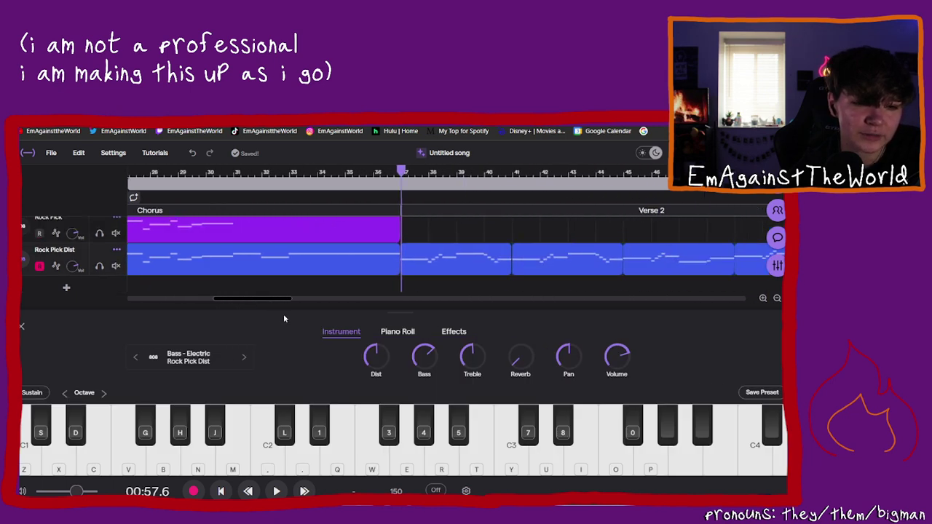
{"action": "left_click", "coordinate": [299, 256]}
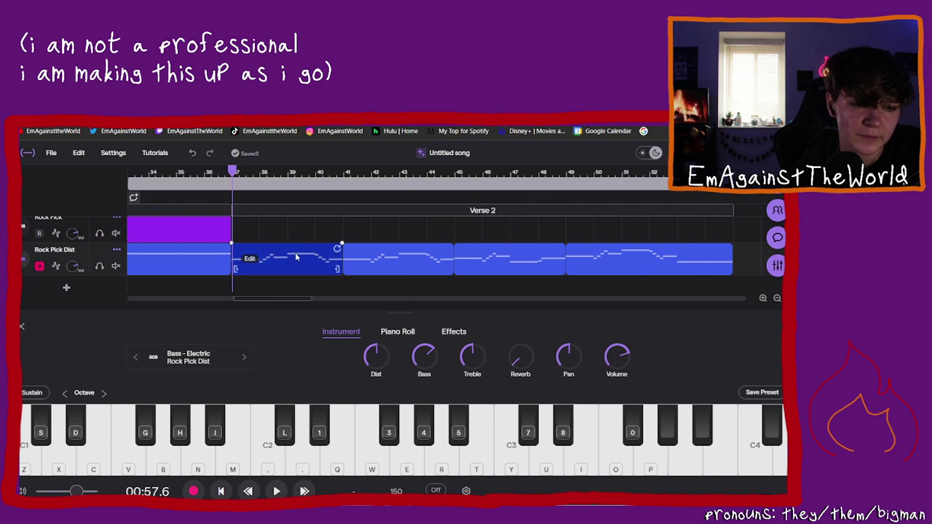
{"action": "right_click", "coordinate": [250, 260]}
{"action": "left_click", "coordinate": [276, 304]}
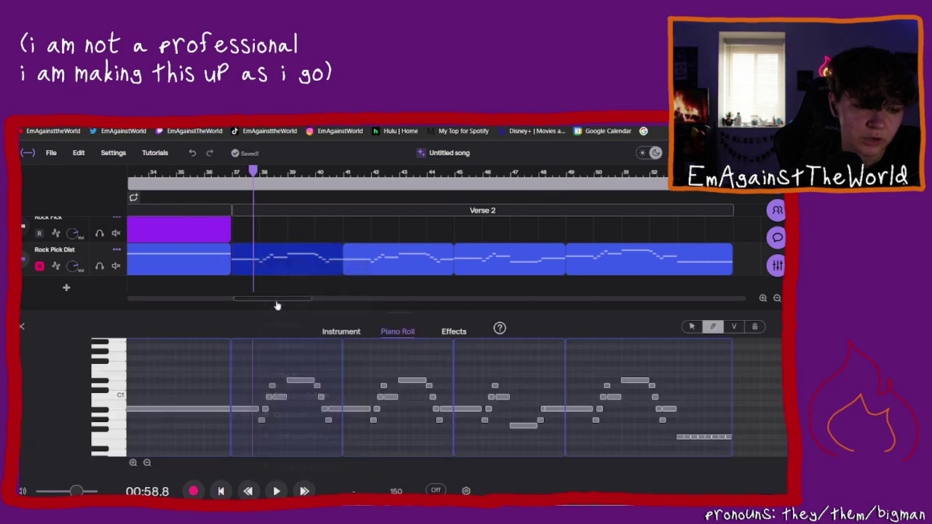
Step: Replace the one-bar Bb0 note at bar 37 with two consecutive half-bar Bb0 notes
{"action": "left_click", "coordinate": [279, 397]}
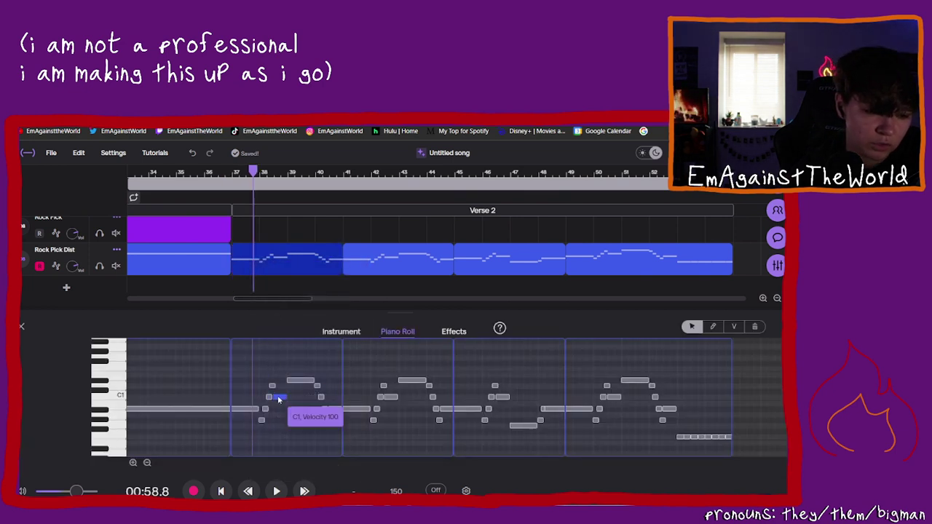
{"action": "left_click", "coordinate": [763, 299]}
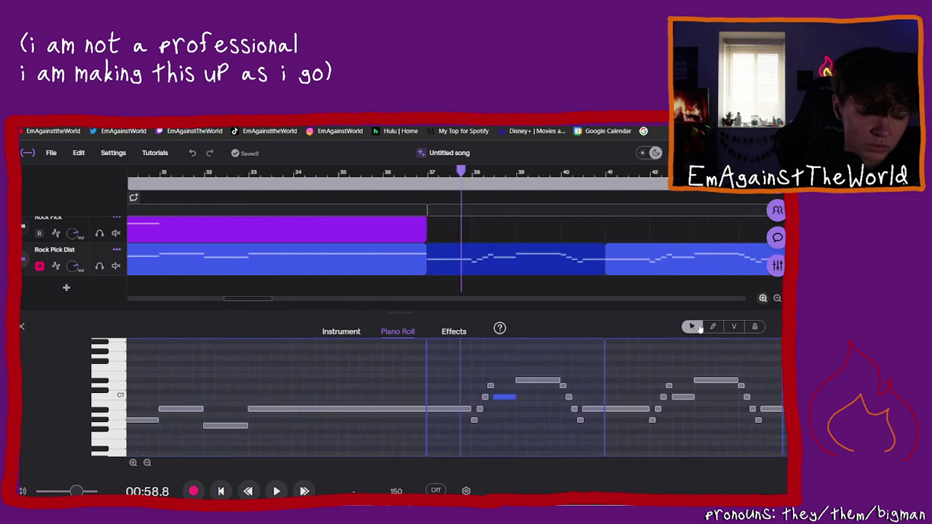
{"action": "left_click_drag", "start_coordinate": [248, 300], "coordinate": [267, 299]}
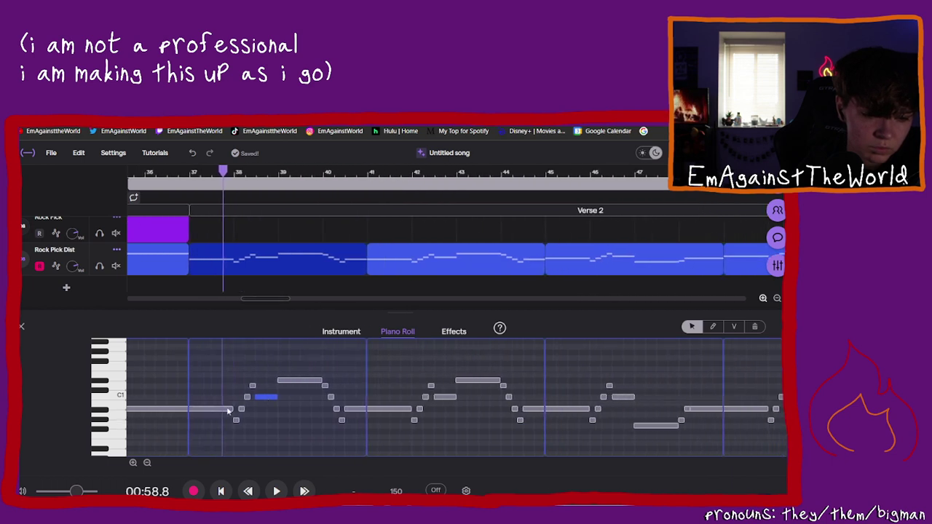
{"action": "left_click", "coordinate": [224, 409]}
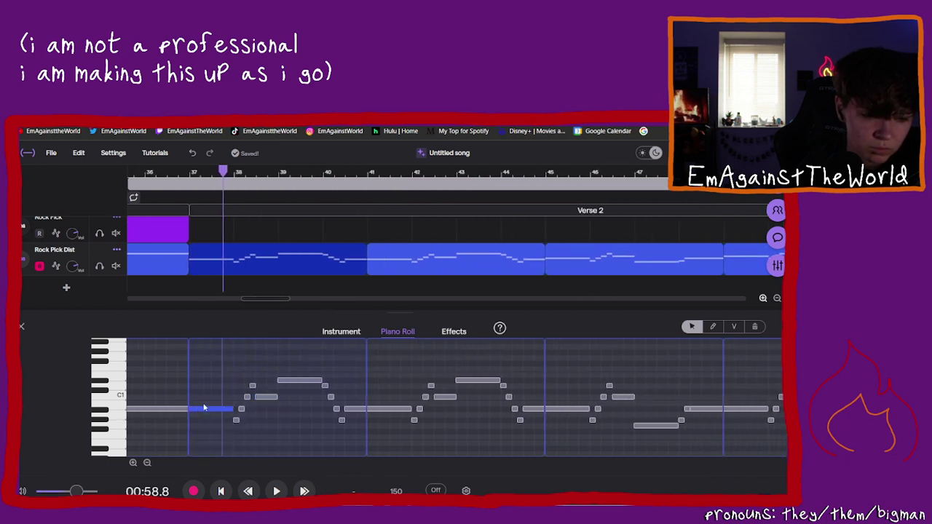
{"action": "left_click", "coordinate": [204, 394]}
{"action": "left_click", "coordinate": [223, 405]}
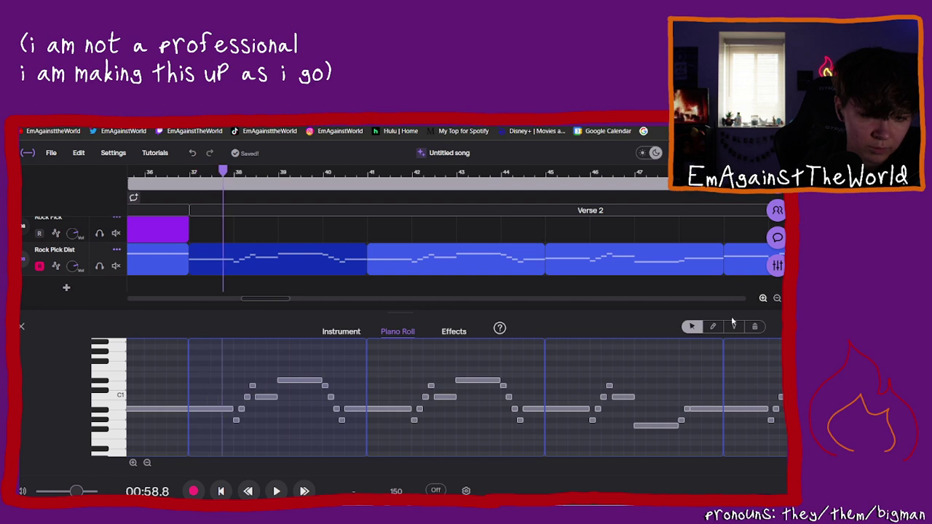
{"action": "left_click", "coordinate": [216, 412]}
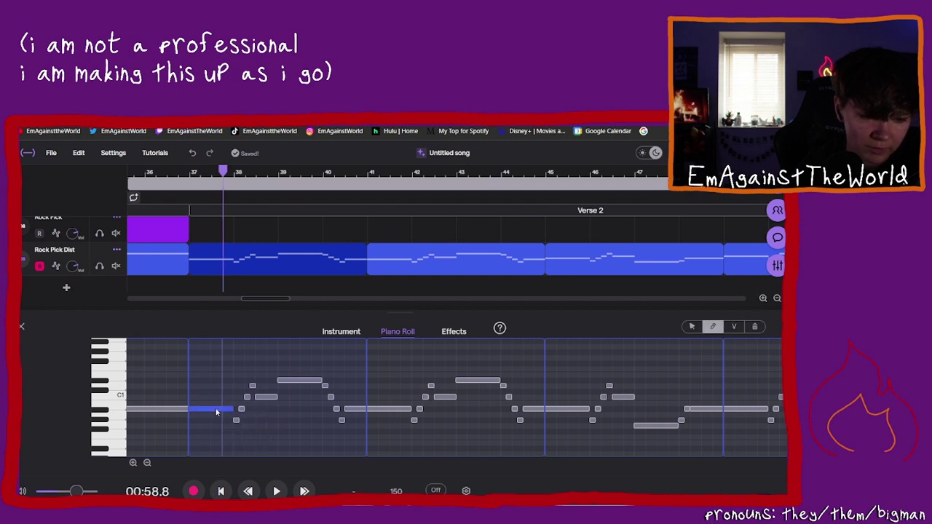
{"action": "left_click", "coordinate": [214, 397]}
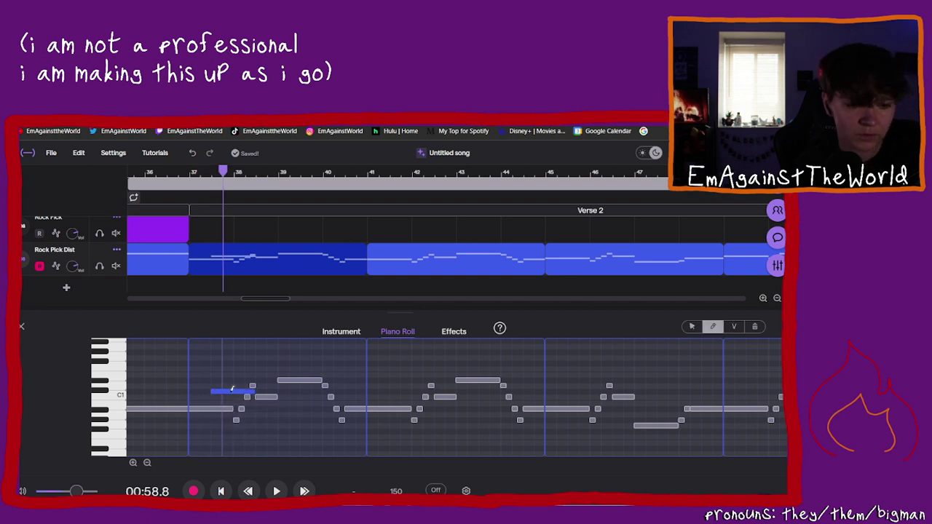
{"action": "key", "text": "Delete"}
{"action": "left_click_drag", "start_coordinate": [231, 410], "coordinate": [211, 410]}
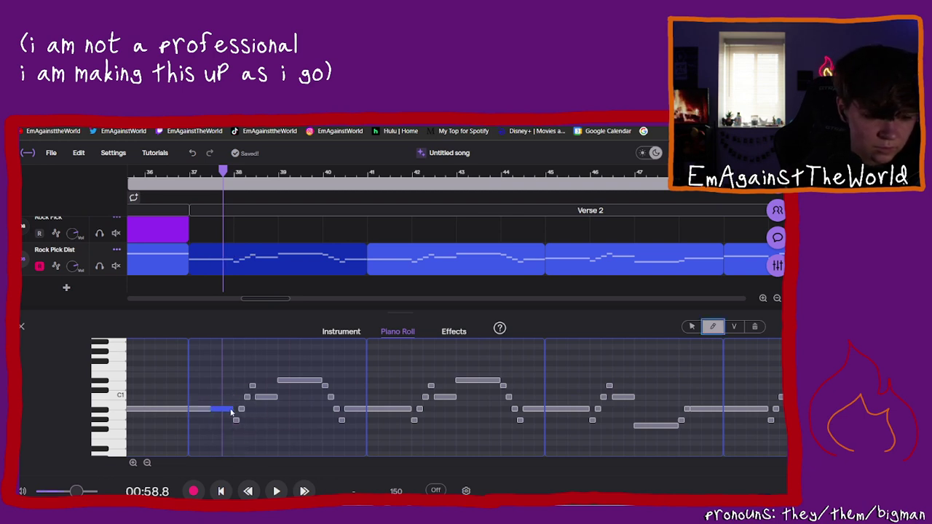
{"action": "left_click_drag", "start_coordinate": [218, 410], "coordinate": [217, 412]}
Step: In bar 38, delete the eighth-note C1, move D1 into its place, and replace the held C1 with one eighth and two quarter C1 notes
{"action": "left_click", "coordinate": [241, 409]}
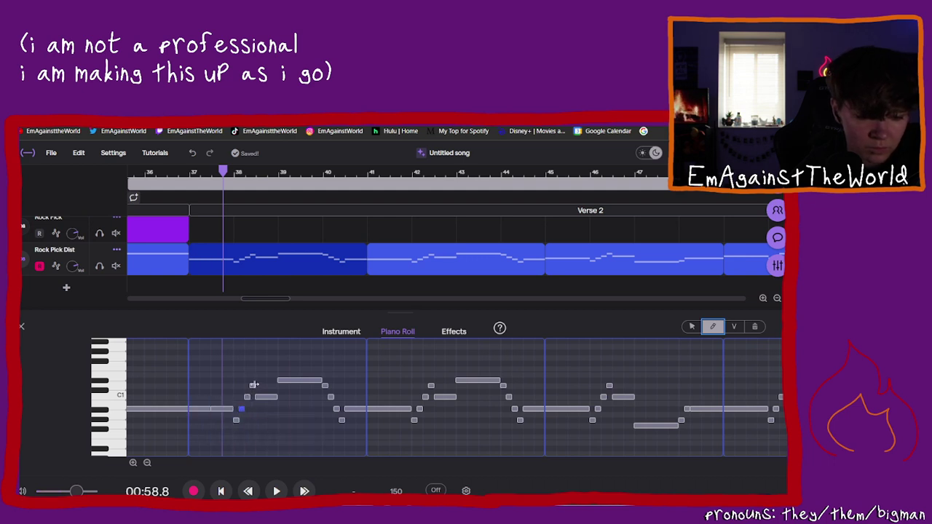
{"action": "left_click", "coordinate": [249, 397]}
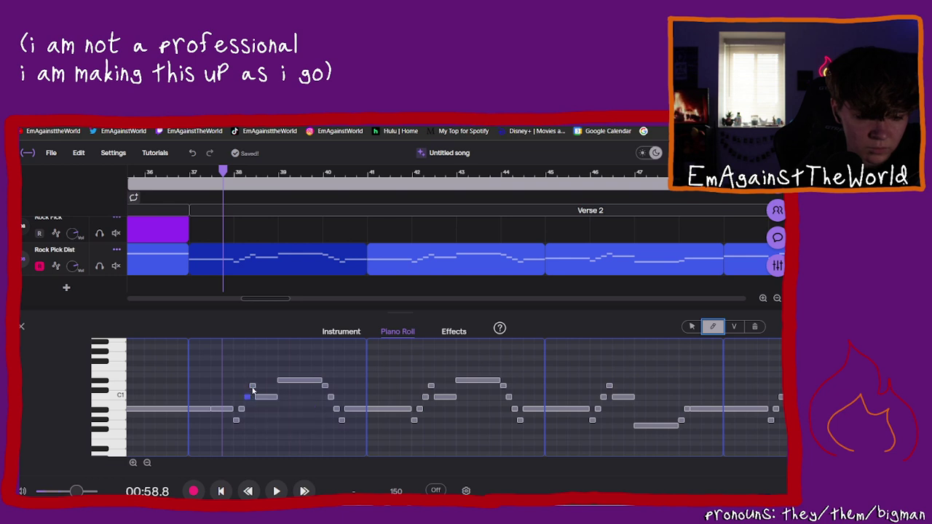
{"action": "mouse_move", "coordinate": [249, 397]}
{"action": "left_mouse_down"}
{"action": "mouse_move", "coordinate": [258, 400]}
{"action": "mouse_move", "coordinate": [248, 397]}
{"action": "left_mouse_up"}
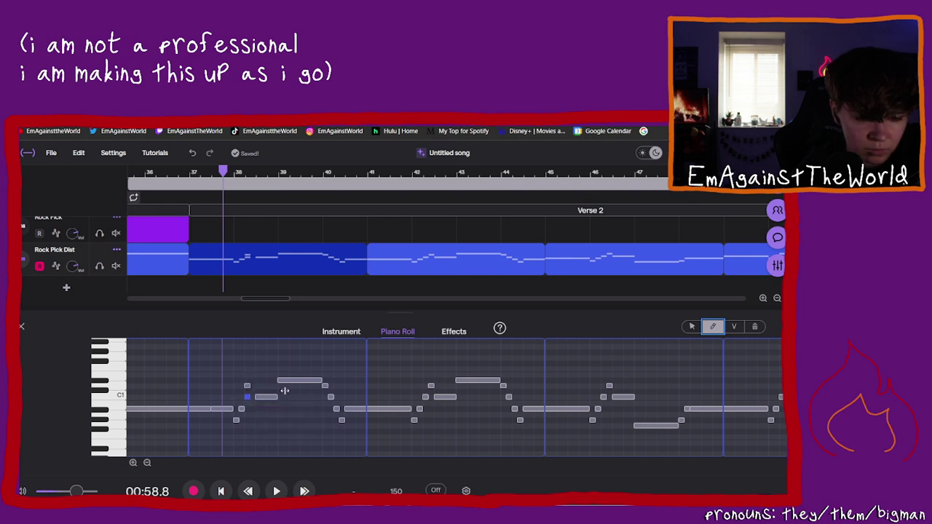
{"action": "left_click", "coordinate": [762, 298]}
{"action": "left_click_drag", "start_coordinate": [515, 395], "coordinate": [549, 397]}
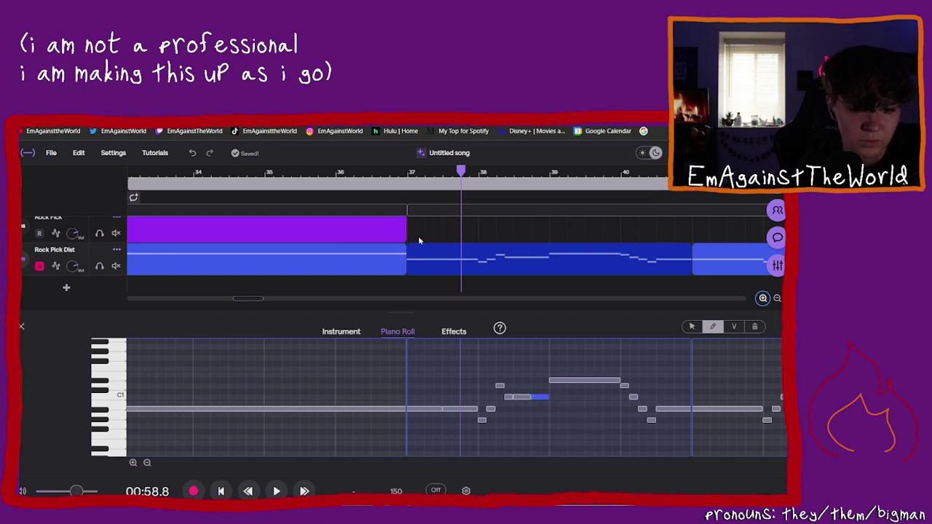
Step: Play the edited Verse 2 clip from bar 37 and pause in bar 39
{"action": "left_click", "coordinate": [408, 175]}
{"action": "left_click", "coordinate": [276, 492]}
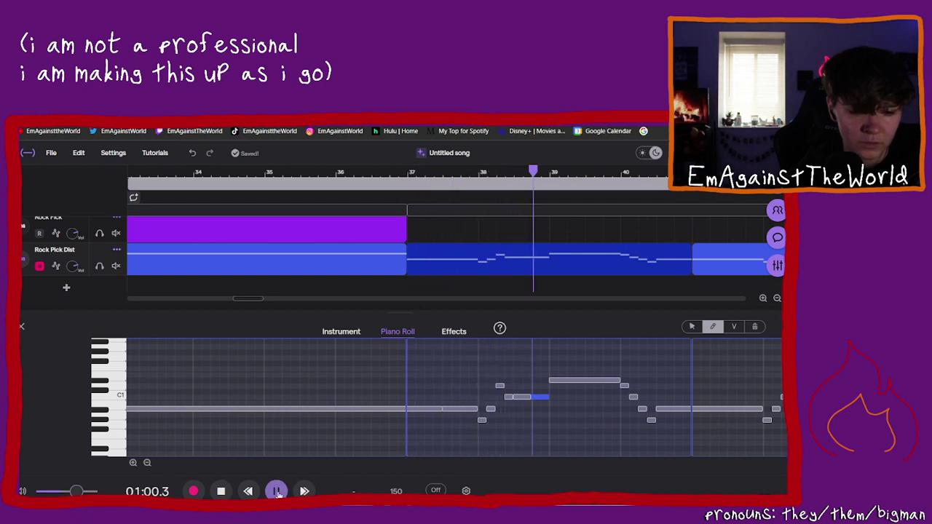
{"action": "left_click", "coordinate": [277, 492]}
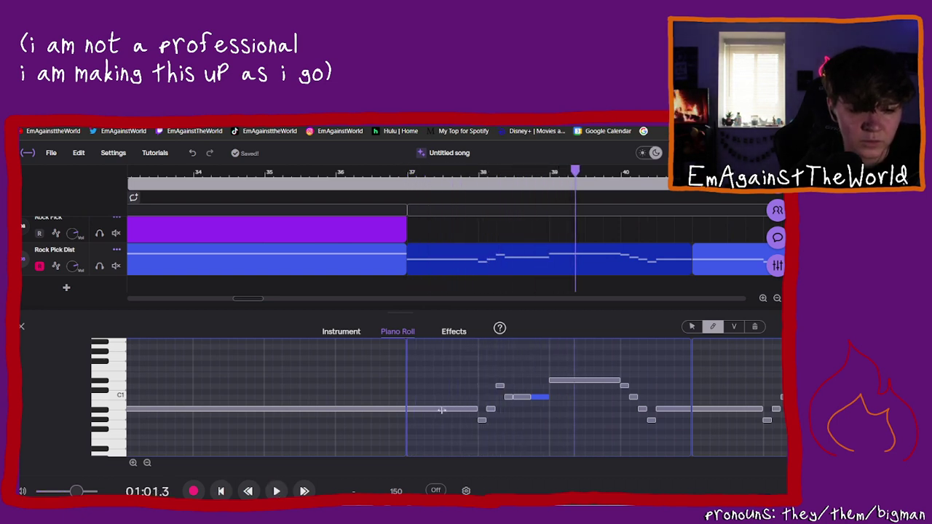
Step: Replace the two half-bar Bb0 notes in bar 37 with four consecutive quarter-note Bb0 notes
{"action": "mouse_move", "coordinate": [442, 410]}
{"action": "left_mouse_down"}
{"action": "mouse_move", "coordinate": [424, 410]}
{"action": "mouse_move", "coordinate": [442, 410]}
{"action": "left_mouse_up"}
{"action": "left_click", "coordinate": [459, 410]}
{"action": "key", "text": "Delete"}
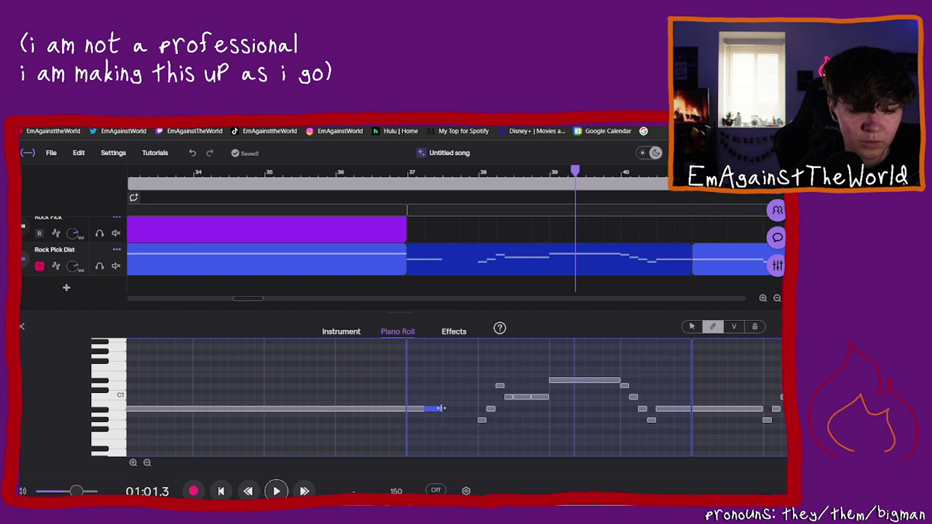
{"action": "left_click", "coordinate": [448, 410]}
{"action": "left_click", "coordinate": [466, 403]}
{"action": "key", "text": "Delete"}
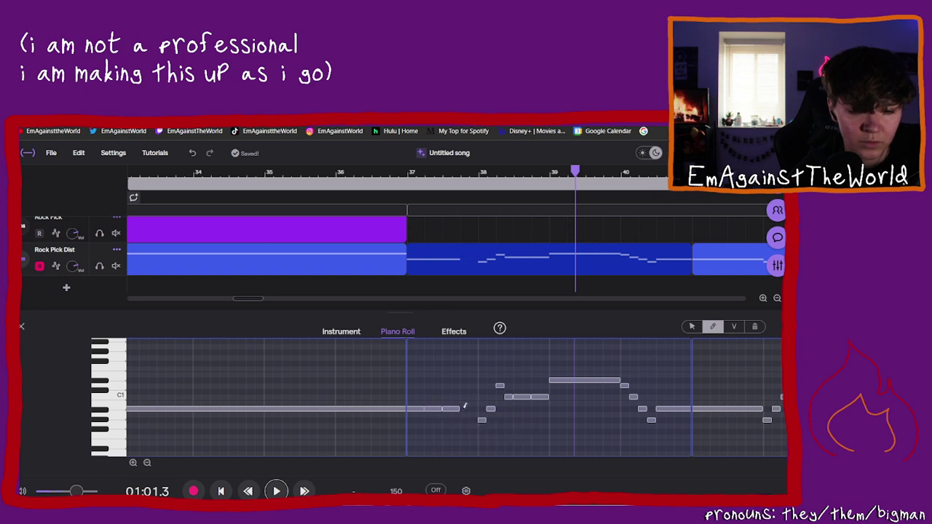
Step: Replace the one-bar Eb1 note at bar 39 with four consecutive quarter-note Eb1 notes
{"action": "left_click", "coordinate": [560, 382]}
{"action": "key", "text": "Delete"}
{"action": "left_click", "coordinate": [554, 380]}
{"action": "key", "text": "Delete"}
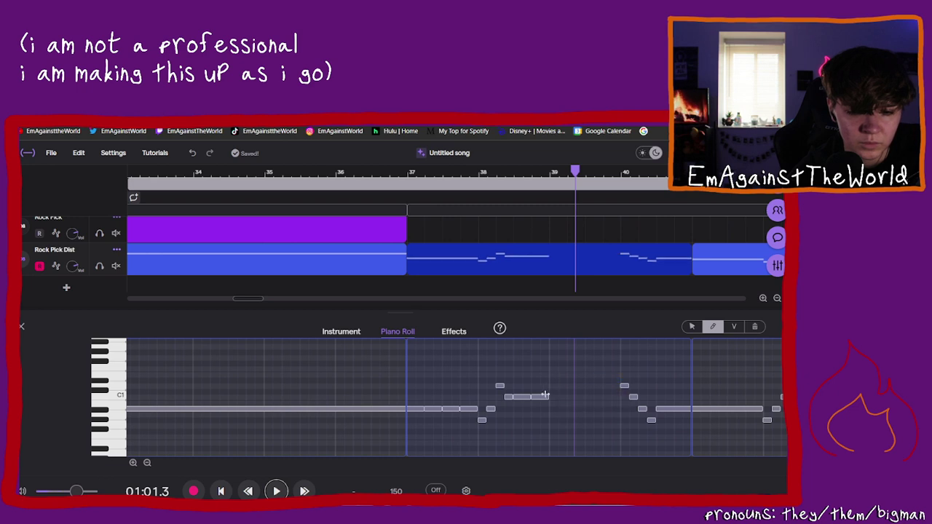
{"action": "left_click_drag", "start_coordinate": [554, 379], "coordinate": [606, 375]}
{"action": "left_click", "coordinate": [576, 379]}
{"action": "left_click", "coordinate": [594, 379]}
{"action": "left_click", "coordinate": [611, 380]}
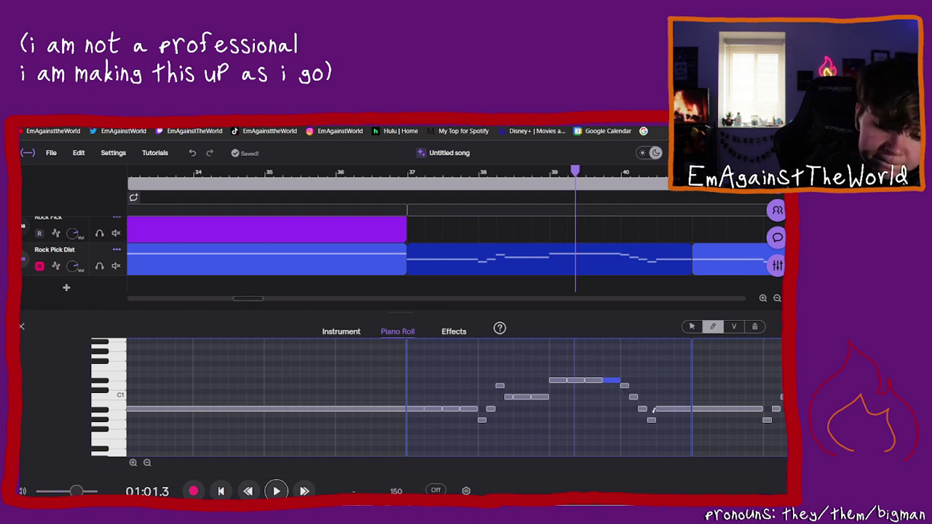
Step: In bar 40's descending run, remove the short Bb0 and place the eighth-note Ab0 in its position
{"action": "left_click", "coordinate": [642, 408]}
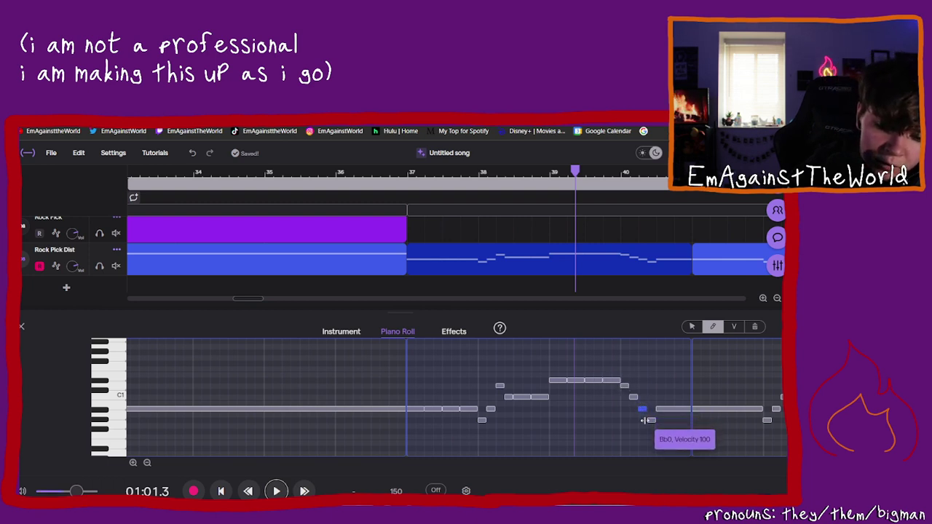
{"action": "left_click", "coordinate": [643, 421]}
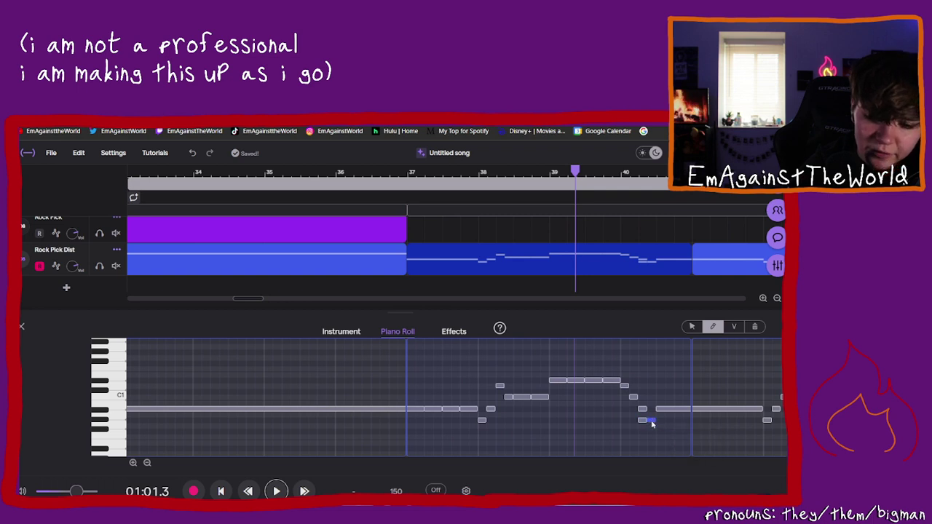
{"action": "left_click", "coordinate": [643, 409]}
{"action": "left_click", "coordinate": [651, 420]}
{"action": "key", "text": "Delete"}
Step: Replace the held Bb0 note at the end of bar 40 with one eighth-note and two quarter-note Bb0 notes
{"action": "left_click", "coordinate": [661, 408]}
{"action": "key", "text": "Delete"}
{"action": "left_click", "coordinate": [664, 408]}
{"action": "key", "text": "Delete"}
{"action": "left_click", "coordinate": [660, 408]}
{"action": "left_click_drag", "start_coordinate": [662, 409], "coordinate": [674, 409]}
{"action": "left_click", "coordinate": [680, 402]}
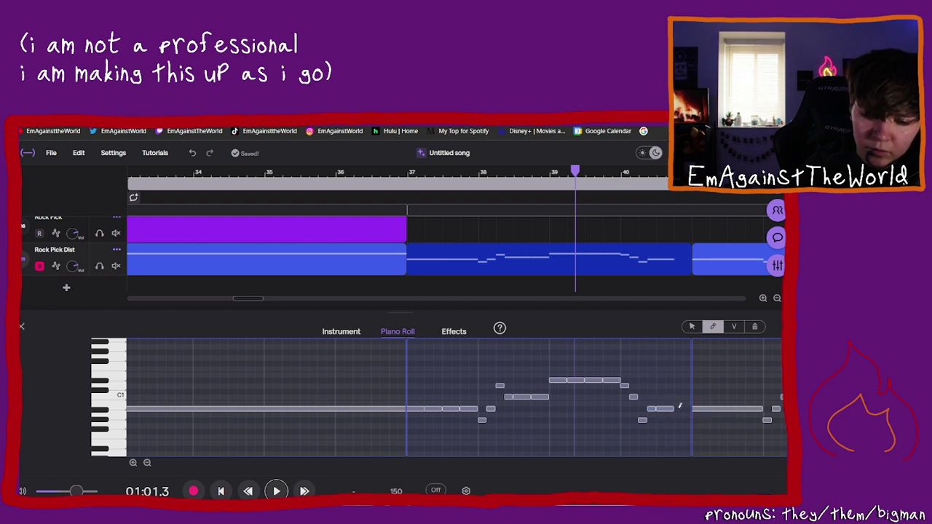
Step: Play the reworked first Verse 2 clip from bar 37 and pause in bar 41
{"action": "left_click", "coordinate": [410, 178]}
{"action": "left_click", "coordinate": [276, 491]}
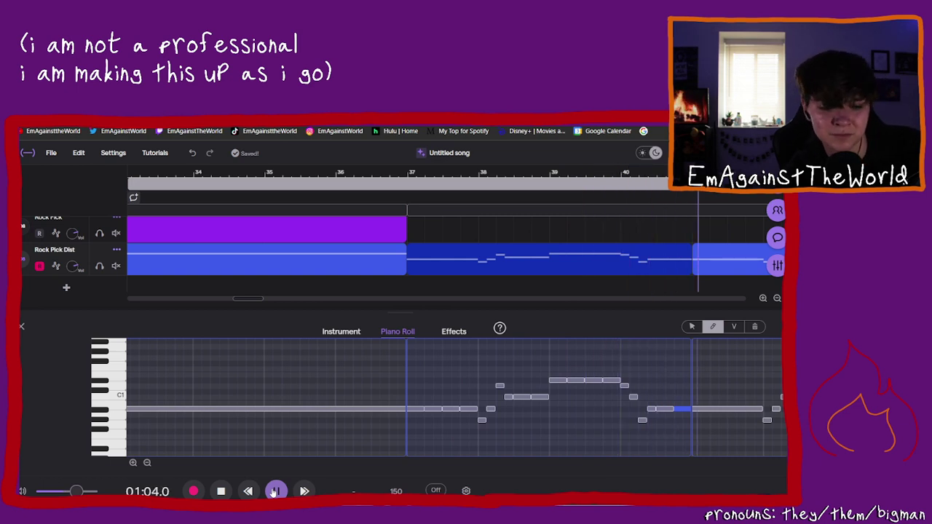
{"action": "left_click", "coordinate": [276, 491]}
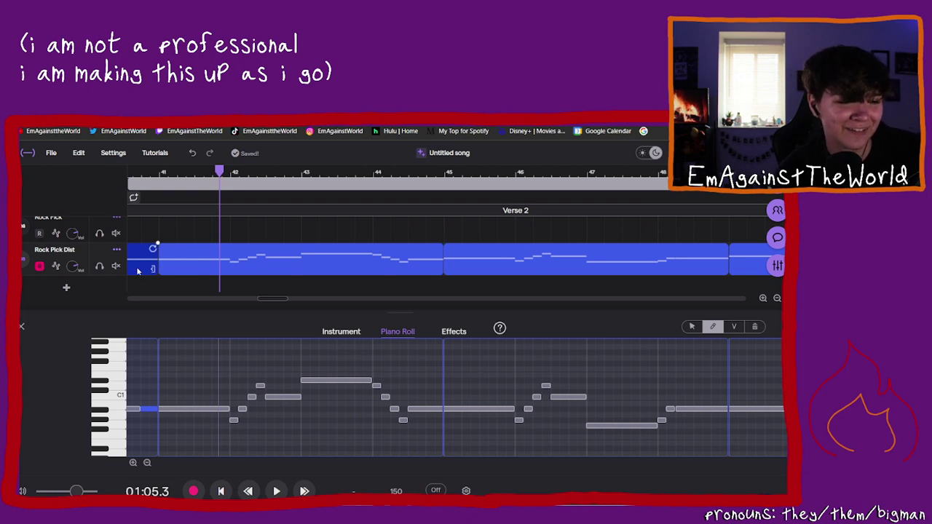
Step: Replace the second Verse 2 clip at bar 41 with a pasted copy of the reworked first clip
{"action": "left_click", "coordinate": [159, 174]}
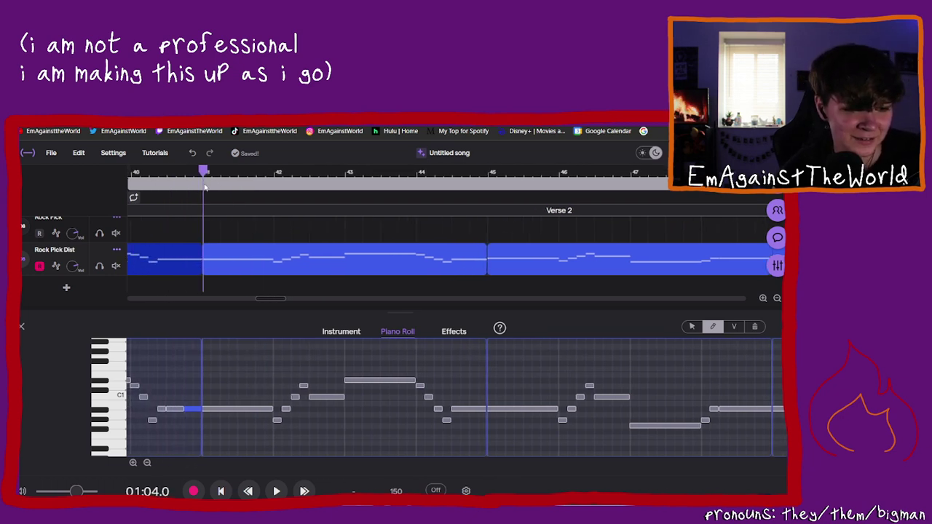
{"action": "key", "text": "ctrl+v"}
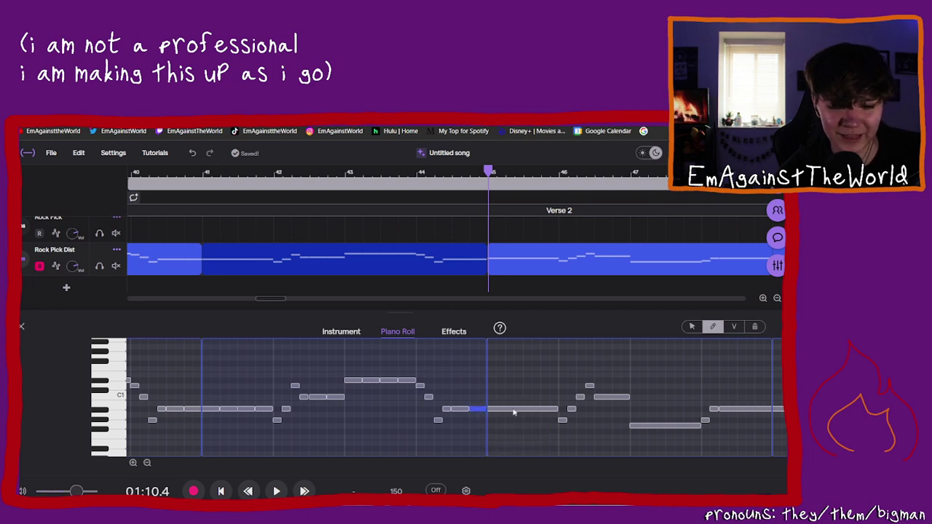
Step: Replace the one-bar Bb0 note at bar 45 in the third Verse 2 clip with four consecutive quarter-note Bb0 notes
{"action": "left_click", "coordinate": [512, 411]}
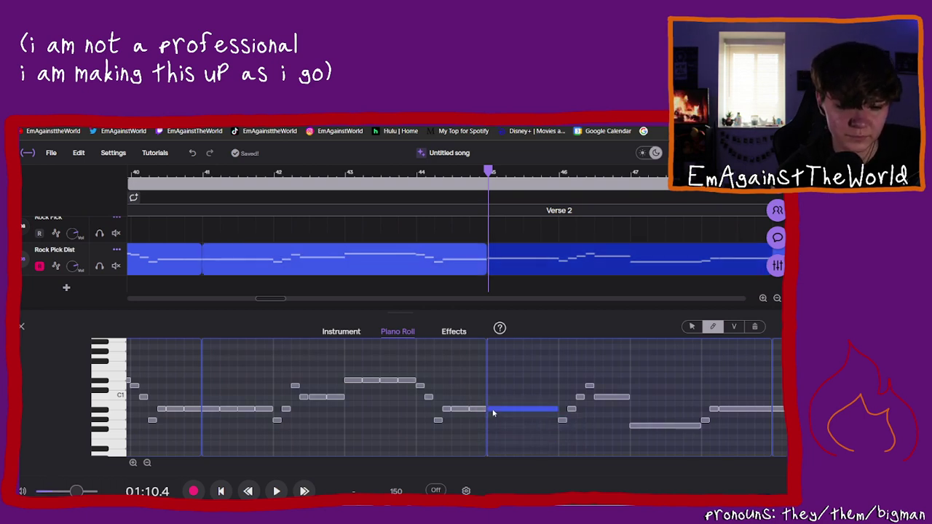
{"action": "left_click", "coordinate": [494, 412]}
{"action": "left_click", "coordinate": [494, 412]}
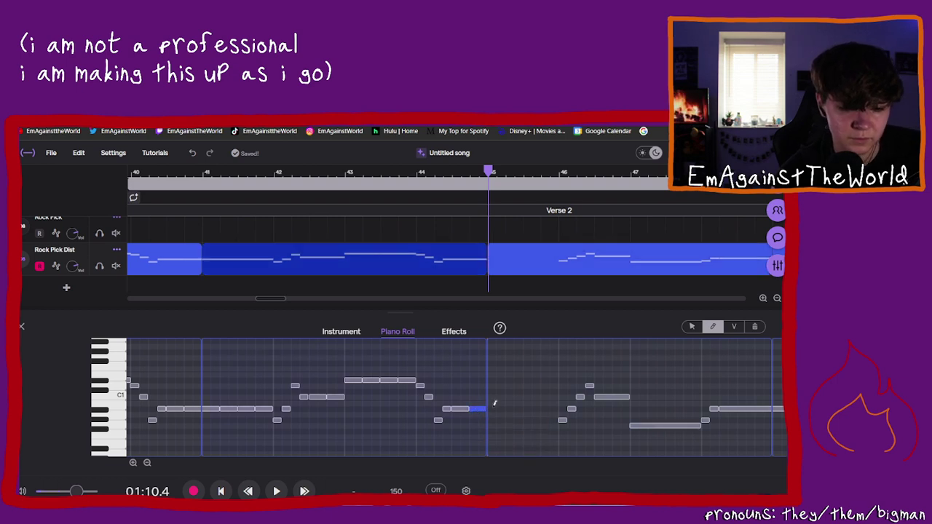
{"action": "left_click", "coordinate": [513, 412]}
{"action": "left_click", "coordinate": [532, 412]}
{"action": "left_click", "coordinate": [553, 412]}
{"action": "left_click", "coordinate": [552, 413]}
{"action": "left_click", "coordinate": [544, 412]}
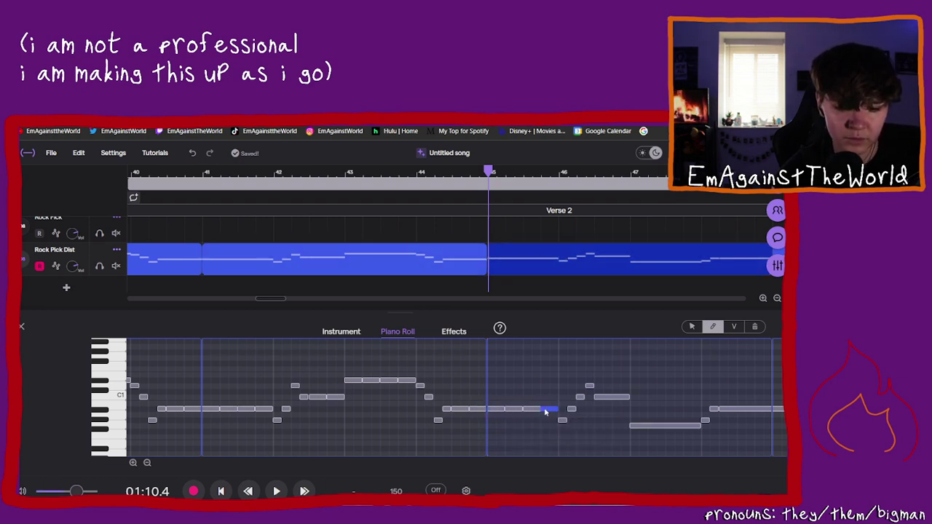
Step: In bar 46, delete the short C1, move D1 into its place, and replace the held C1 with one eighth and two quarter C1 notes
{"action": "left_click", "coordinate": [581, 396]}
{"action": "left_click", "coordinate": [585, 385]}
{"action": "left_click_drag", "start_coordinate": [591, 389], "coordinate": [590, 397]}
{"action": "left_click", "coordinate": [601, 397]}
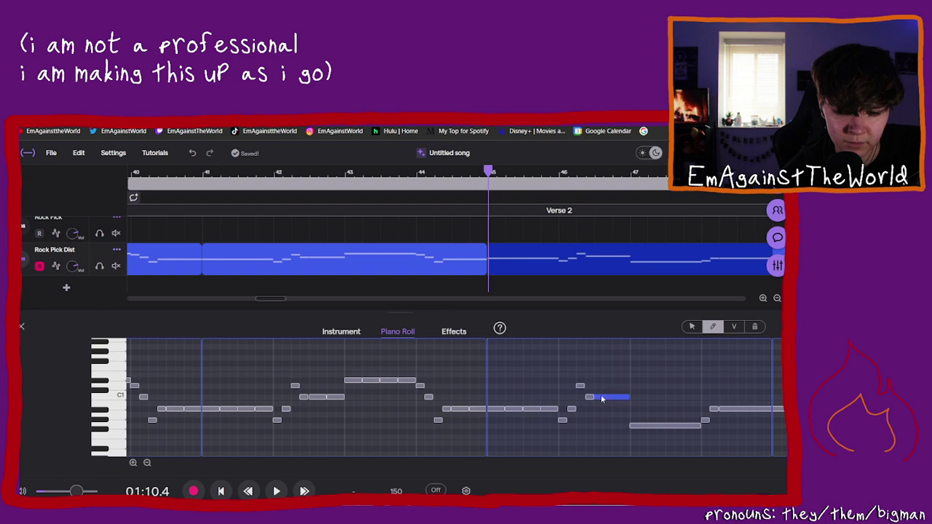
{"action": "left_click", "coordinate": [594, 395]}
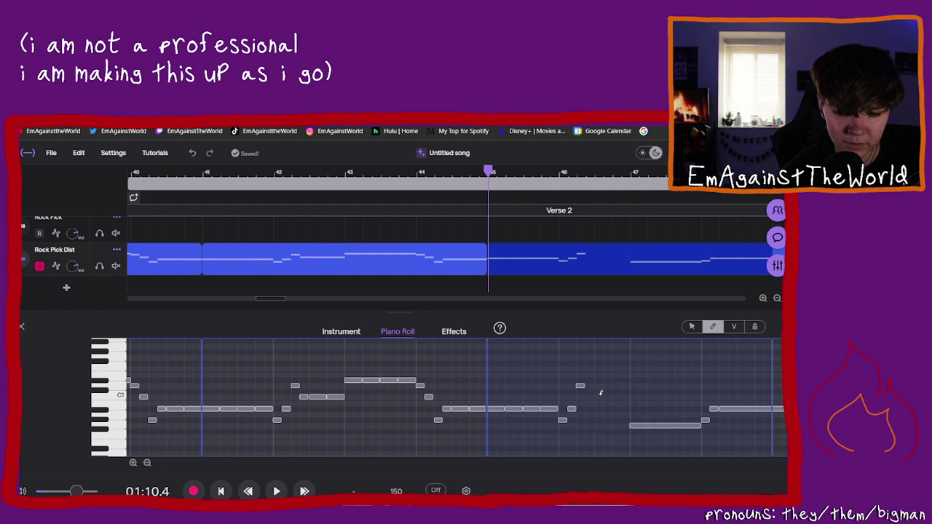
{"action": "left_click", "coordinate": [591, 397]}
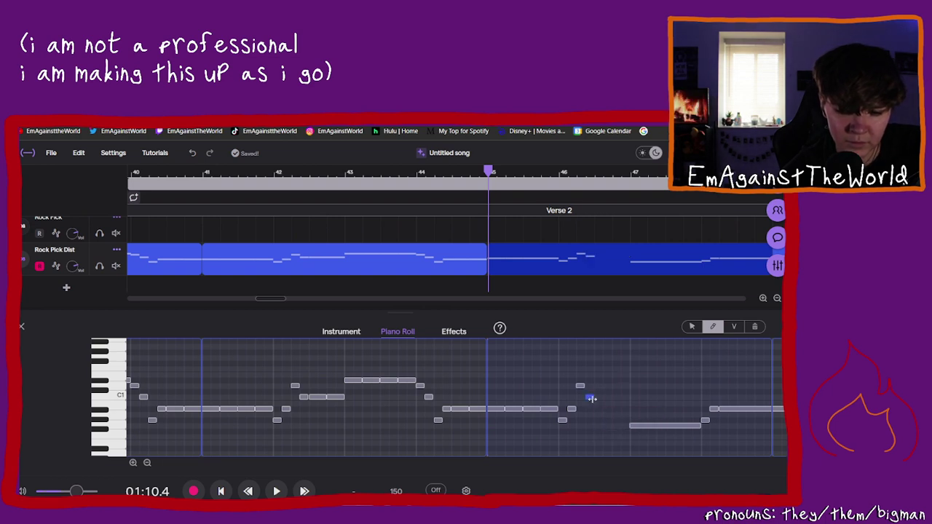
{"action": "left_click", "coordinate": [495, 409]}
{"action": "left_click_drag", "start_coordinate": [592, 396], "coordinate": [625, 397]}
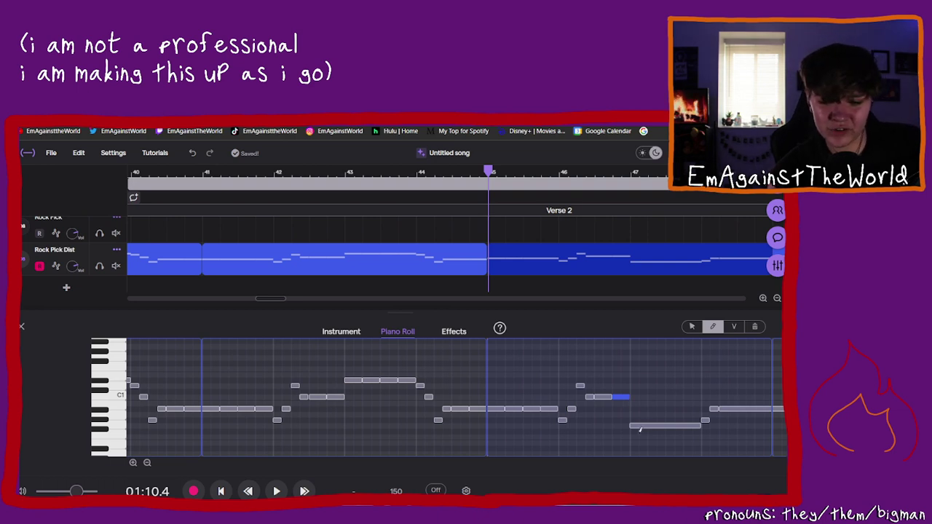
{"action": "left_click", "coordinate": [638, 414]}
{"action": "mouse_move", "coordinate": [651, 428]}
{"action": "left_mouse_down"}
{"action": "mouse_move", "coordinate": [639, 413]}
{"action": "mouse_move", "coordinate": [643, 423]}
{"action": "mouse_move", "coordinate": [665, 421]}
{"action": "left_mouse_up"}
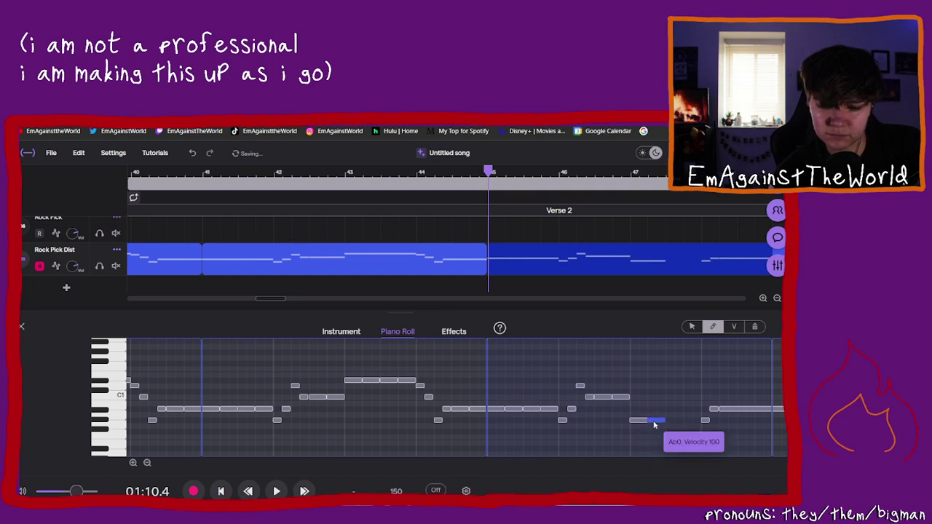
{"action": "left_click", "coordinate": [669, 415]}
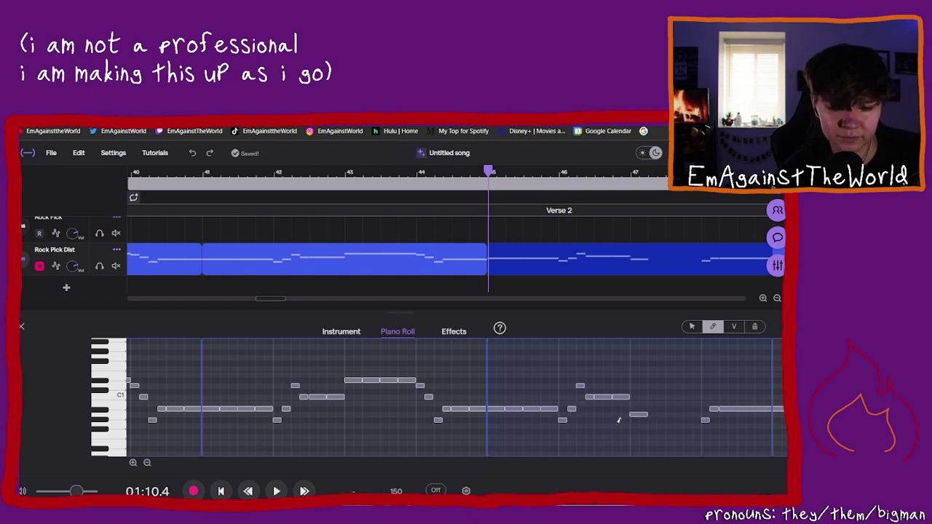
{"action": "left_click", "coordinate": [643, 416]}
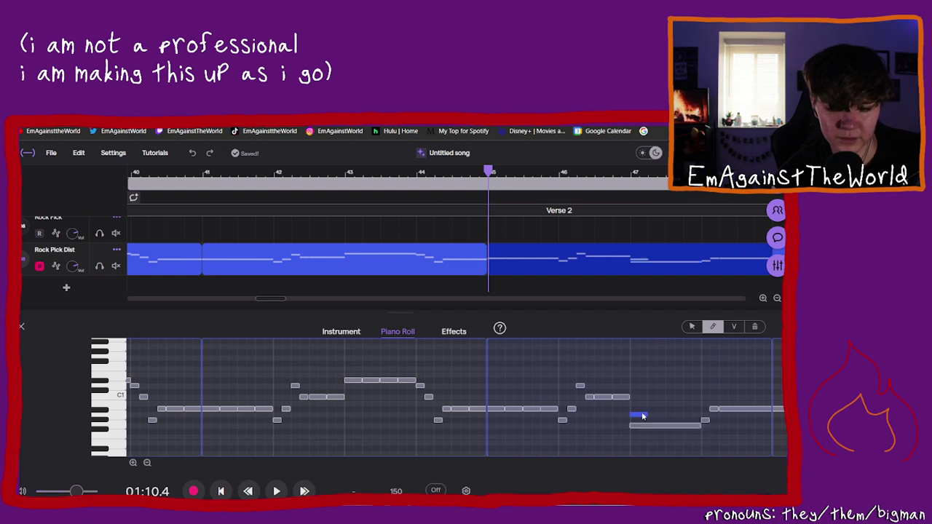
{"action": "key", "text": "Delete"}
{"action": "left_click", "coordinate": [639, 427]}
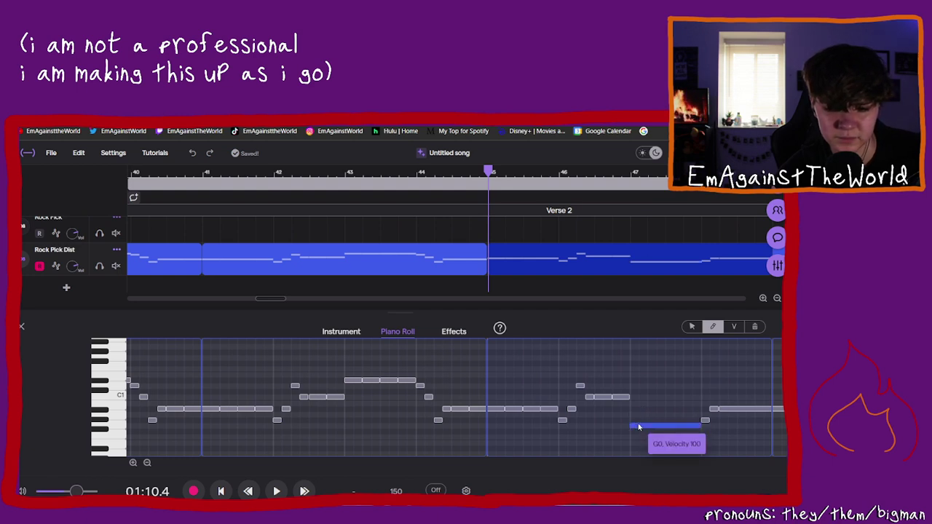
{"action": "left_click", "coordinate": [618, 397]}
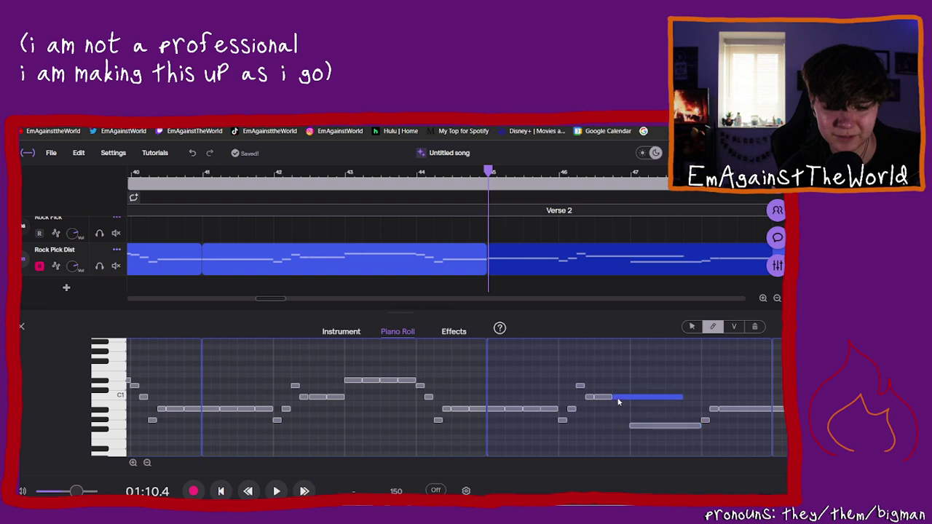
{"action": "left_click", "coordinate": [616, 397]}
{"action": "left_click_drag", "start_coordinate": [615, 397], "coordinate": [630, 399]}
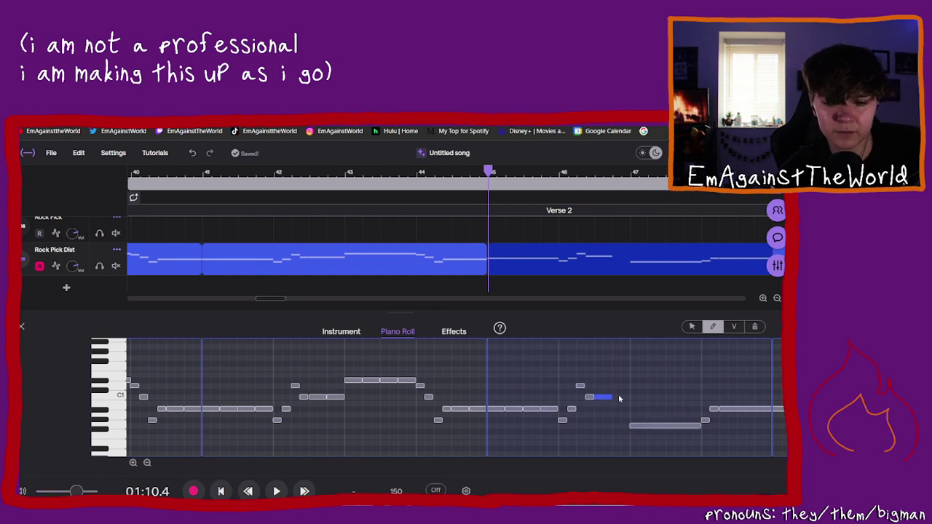
Step: Replace the one-bar G0 note at bar 47 with four consecutive quarter-note G0 notes
{"action": "left_click", "coordinate": [636, 425]}
{"action": "left_click", "coordinate": [647, 424]}
{"action": "key", "text": "Delete"}
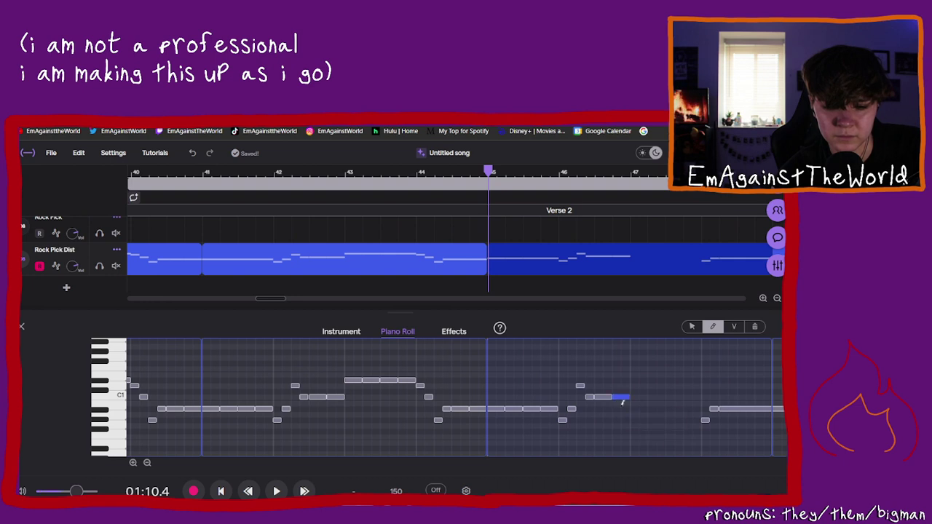
{"action": "left_click_drag", "start_coordinate": [633, 426], "coordinate": [698, 427]}
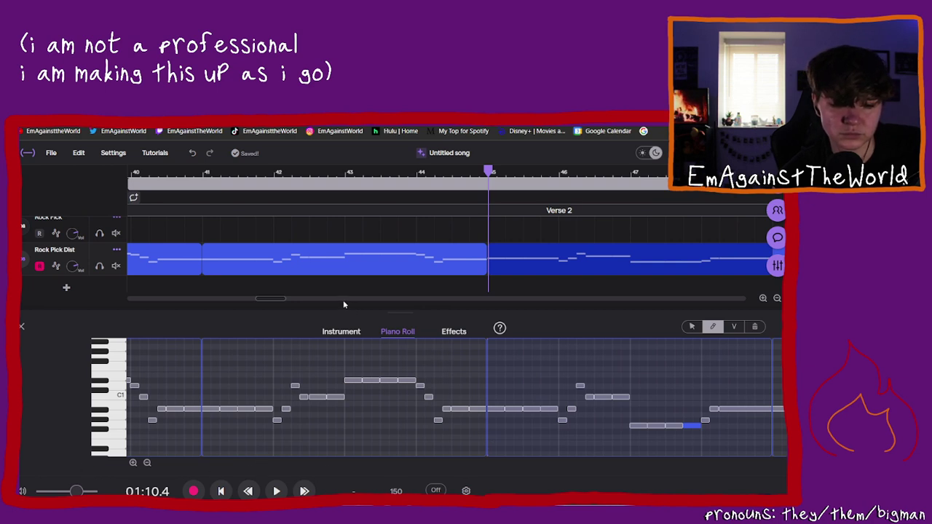
Step: Play the third Verse 2 clip from bar 45 and pause in bar 49
{"action": "left_click_drag", "start_coordinate": [265, 301], "coordinate": [286, 302]}
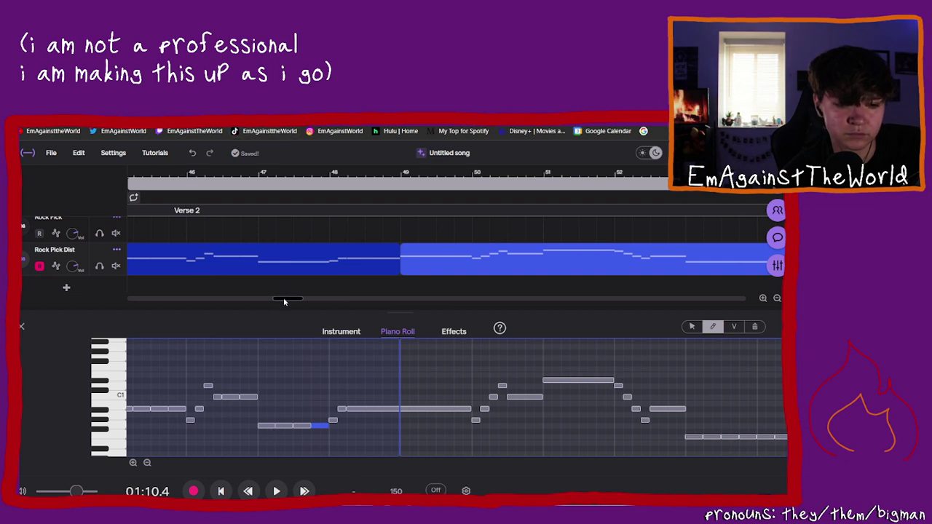
{"action": "left_click_drag", "start_coordinate": [286, 300], "coordinate": [278, 303]}
{"action": "left_click", "coordinate": [277, 492]}
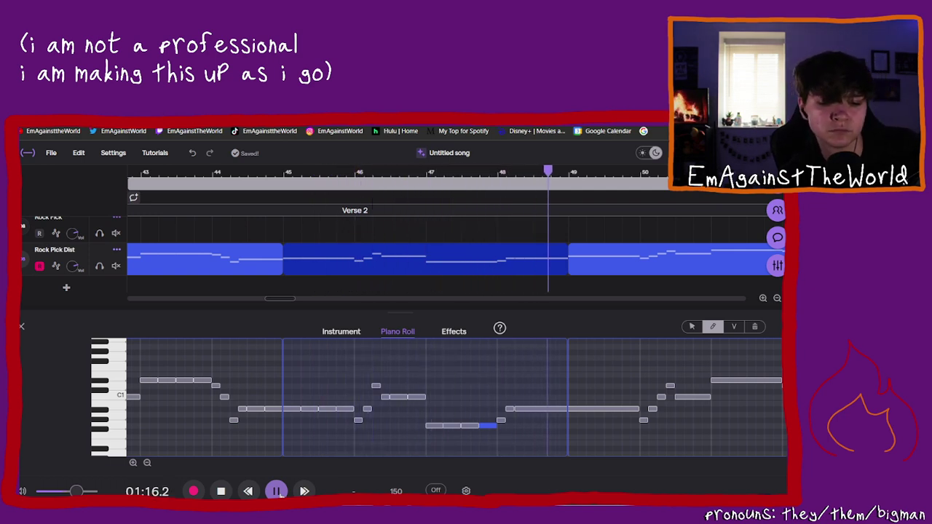
{"action": "left_click", "coordinate": [277, 491]}
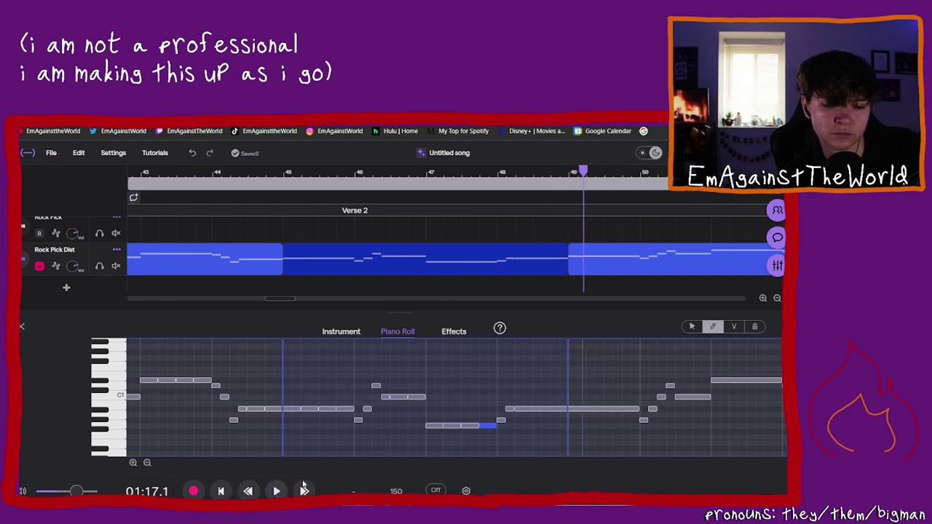
Step: Replace the one-bar Bb0 note at bar 49 in the fourth Verse 2 clip with four consecutive quarter-note Bb0 notes
{"action": "left_click", "coordinate": [603, 410]}
{"action": "key", "text": "Delete"}
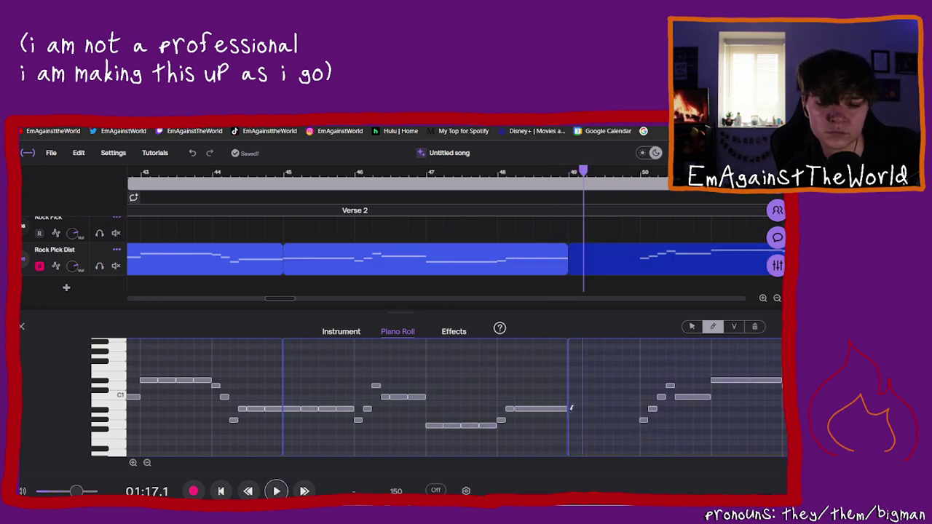
{"action": "left_click", "coordinate": [416, 399]}
{"action": "left_click", "coordinate": [577, 409]}
{"action": "left_click", "coordinate": [596, 409]}
{"action": "left_click", "coordinate": [613, 409]}
{"action": "left_click", "coordinate": [631, 410]}
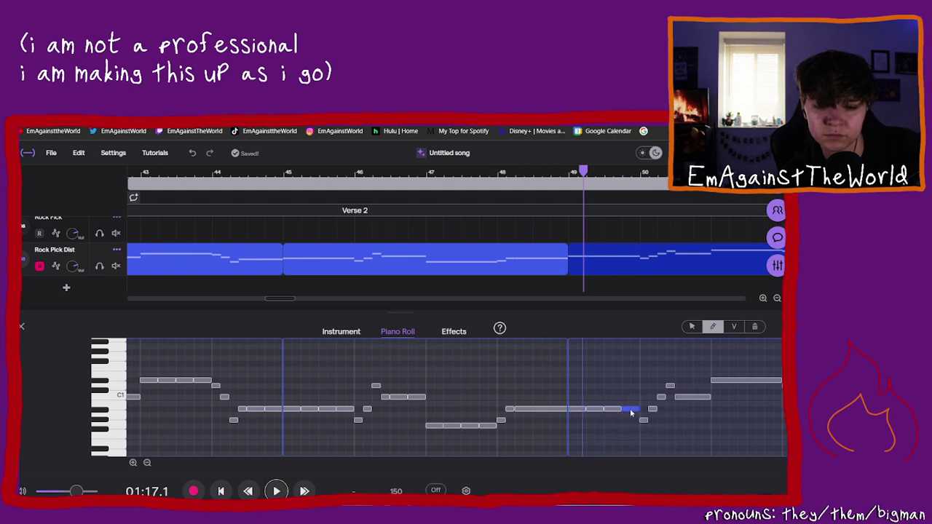
Step: In bar 50, swap the short C1 and D1 so an eighth-note D1 comes first, followed by an eighth-note C1
{"action": "left_click", "coordinate": [673, 391]}
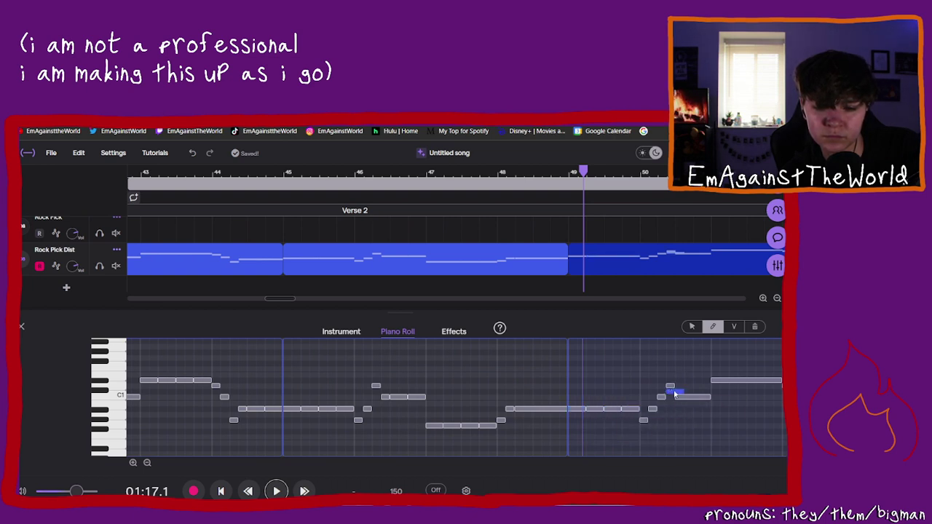
{"action": "left_click", "coordinate": [666, 386]}
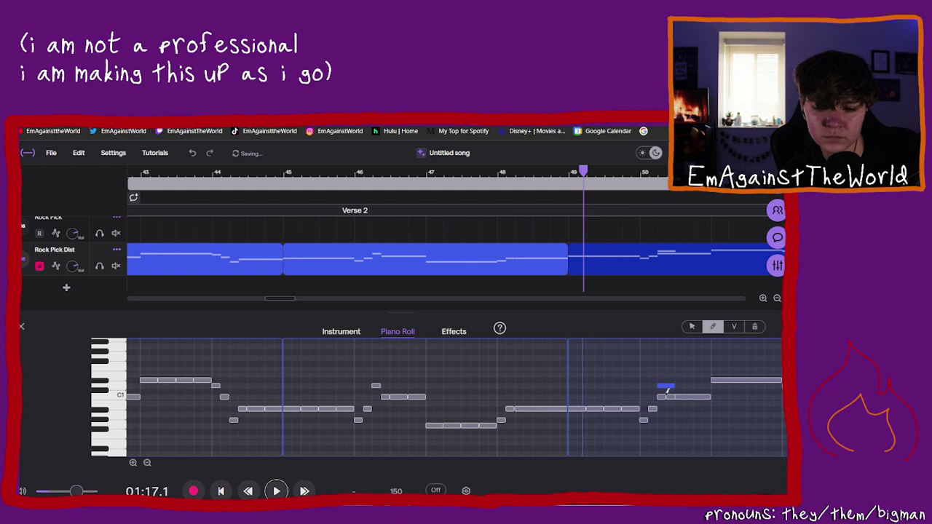
{"action": "left_click", "coordinate": [672, 384]}
{"action": "left_click", "coordinate": [670, 384]}
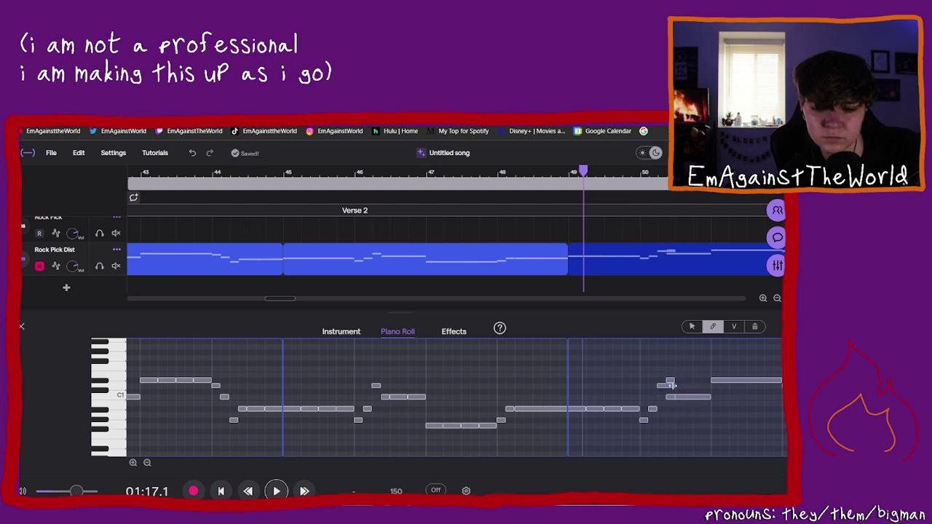
{"action": "left_click", "coordinate": [670, 384]}
{"action": "left_click", "coordinate": [670, 383]}
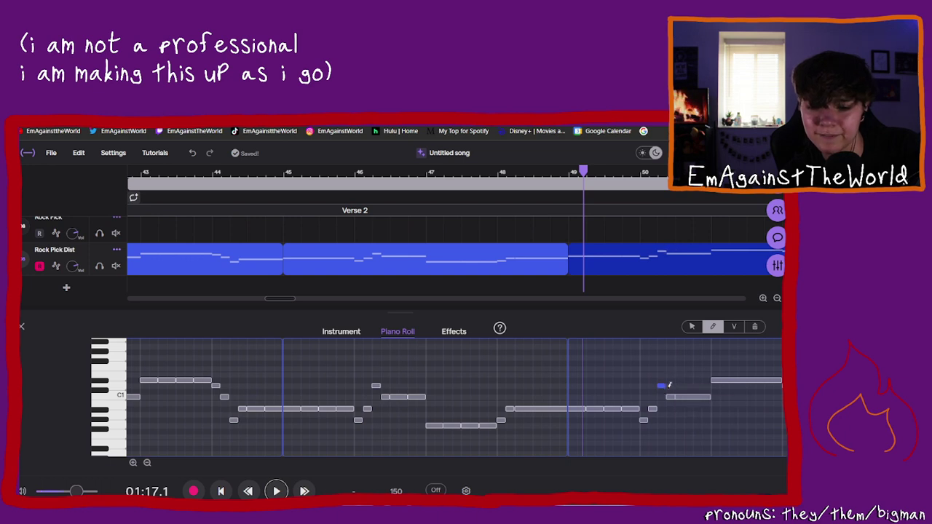
Step: Replace the held C1 note at the end of bar 50 with two consecutive quarter-note C1 notes
{"action": "left_click", "coordinate": [688, 398]}
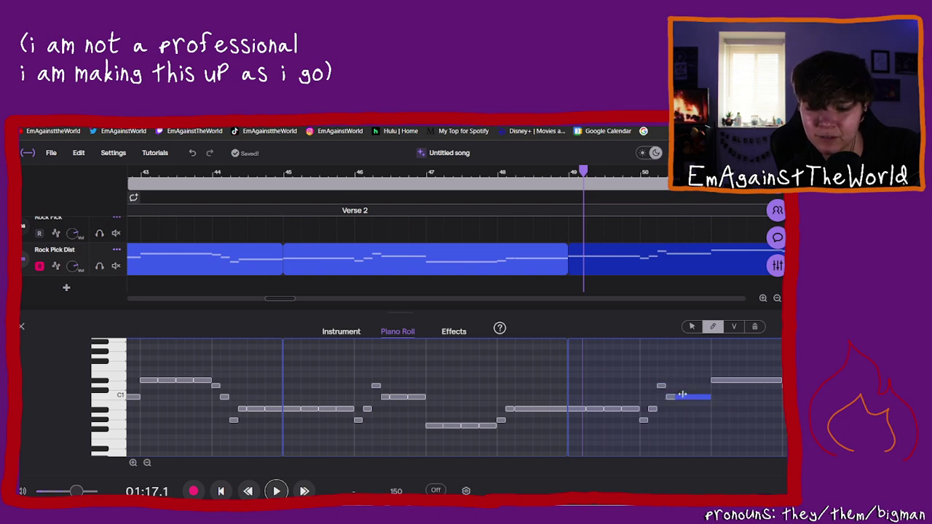
{"action": "left_click_drag", "start_coordinate": [686, 387], "coordinate": [645, 397]}
{"action": "left_click", "coordinate": [682, 397]}
{"action": "left_click", "coordinate": [681, 397]}
{"action": "left_click", "coordinate": [700, 392]}
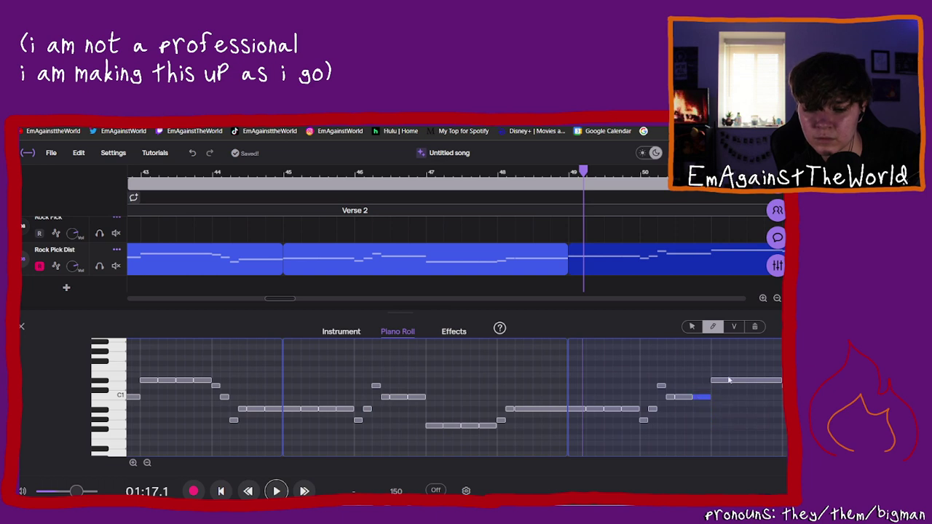
Step: Replace the one-bar Eb1 note at bar 51 with four consecutive quarter-note Eb1 notes
{"action": "left_click", "coordinate": [716, 377]}
{"action": "left_click", "coordinate": [718, 378]}
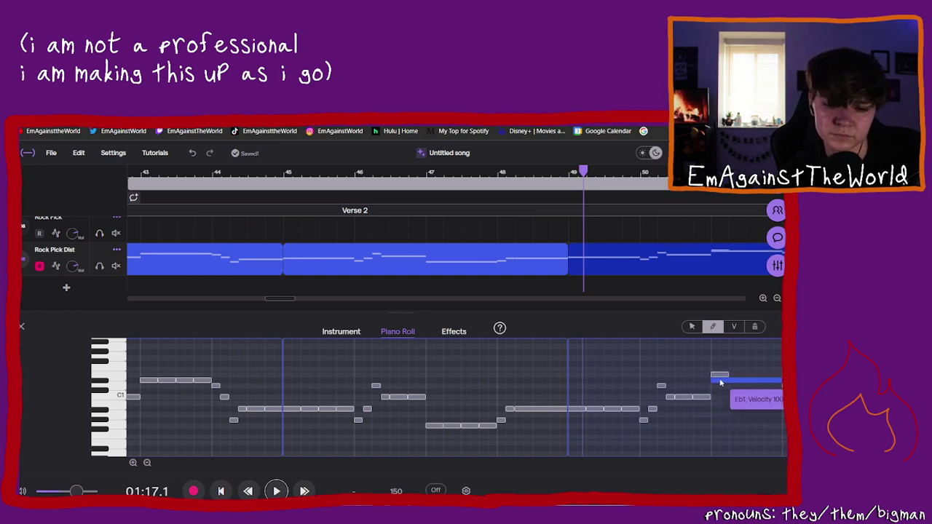
{"action": "left_click_drag", "start_coordinate": [734, 377], "coordinate": [747, 380]}
{"action": "left_click", "coordinate": [757, 381]}
{"action": "left_click", "coordinate": [746, 383]}
{"action": "left_click", "coordinate": [745, 387]}
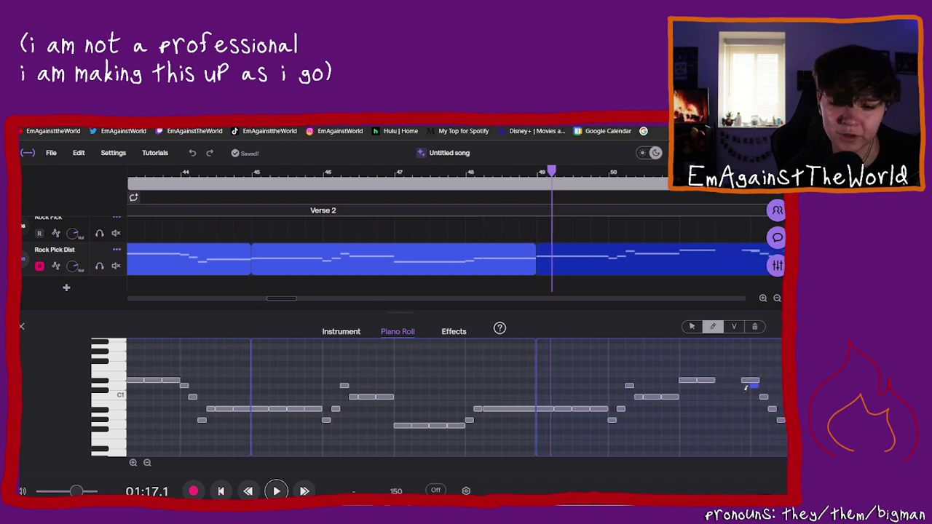
{"action": "left_click", "coordinate": [751, 381]}
{"action": "left_click", "coordinate": [710, 380]}
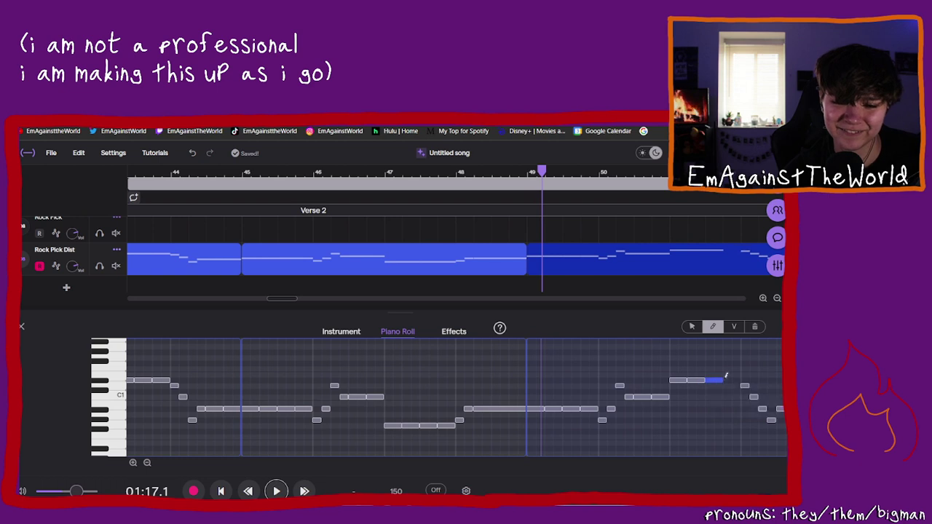
{"action": "left_click", "coordinate": [728, 380]}
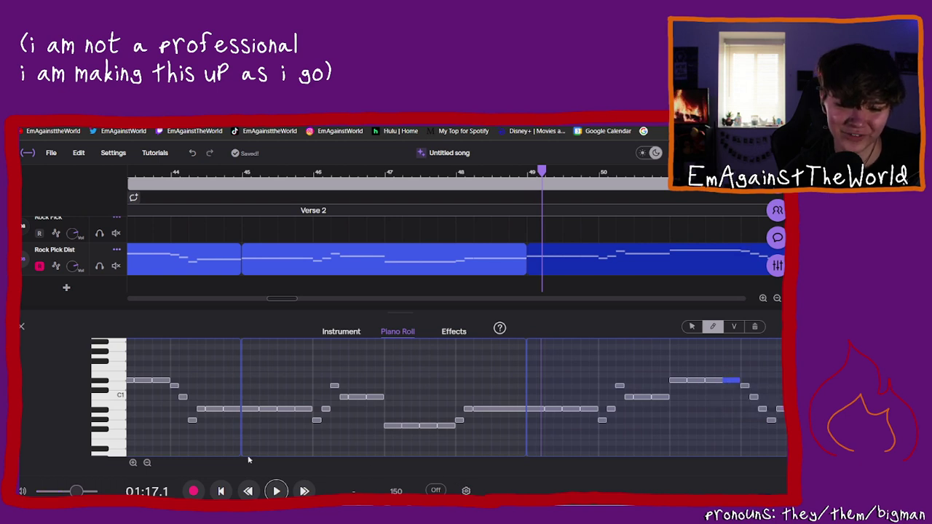
Step: In bar 52, swap the short Bb0 and Ab0 so an eighth-note Ab0 comes first, followed by an eighth-note Bb0
{"action": "left_click_drag", "start_coordinate": [286, 299], "coordinate": [301, 299]}
{"action": "left_click", "coordinate": [397, 420]}
{"action": "left_click", "coordinate": [388, 409]}
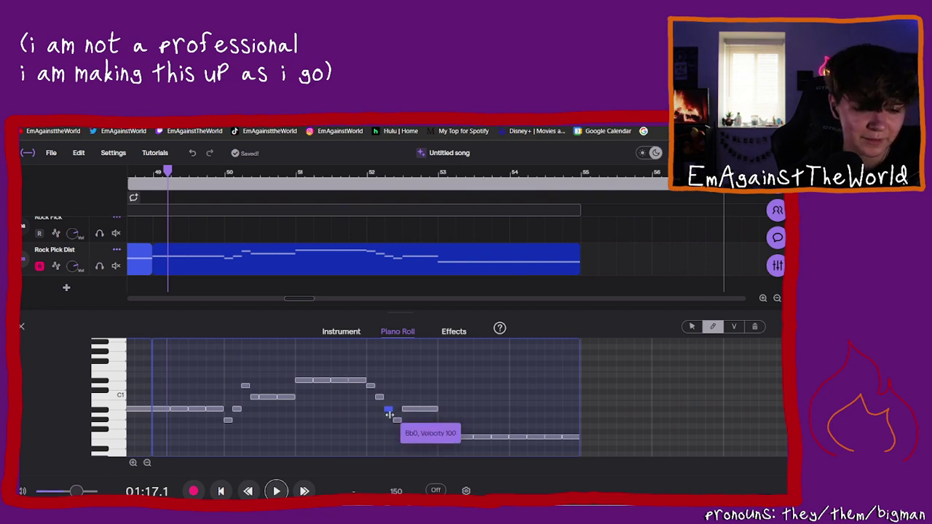
{"action": "left_click", "coordinate": [392, 408]}
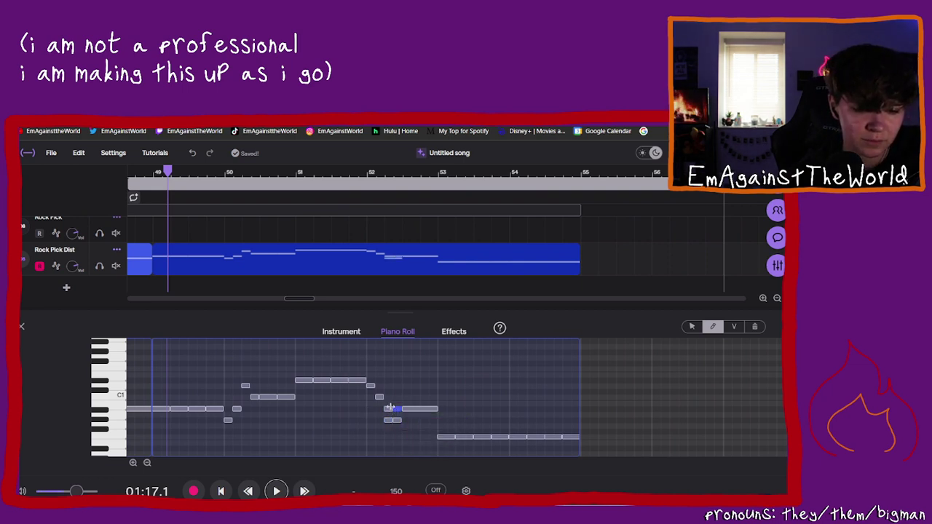
{"action": "left_click", "coordinate": [397, 420]}
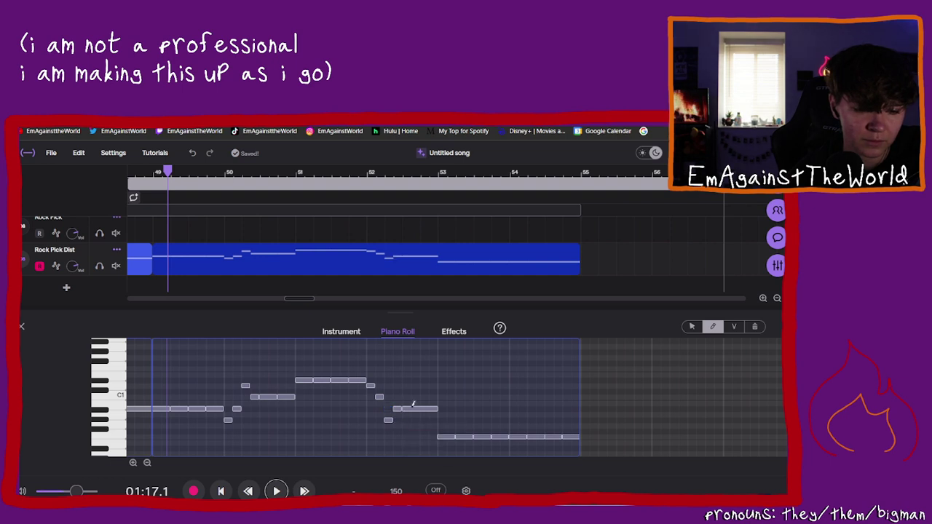
Step: Split the held Bb0 at the end of bar 52 into two quarter notes and lower the last one to Ab0
{"action": "left_click", "coordinate": [410, 406]}
{"action": "left_click", "coordinate": [362, 380]}
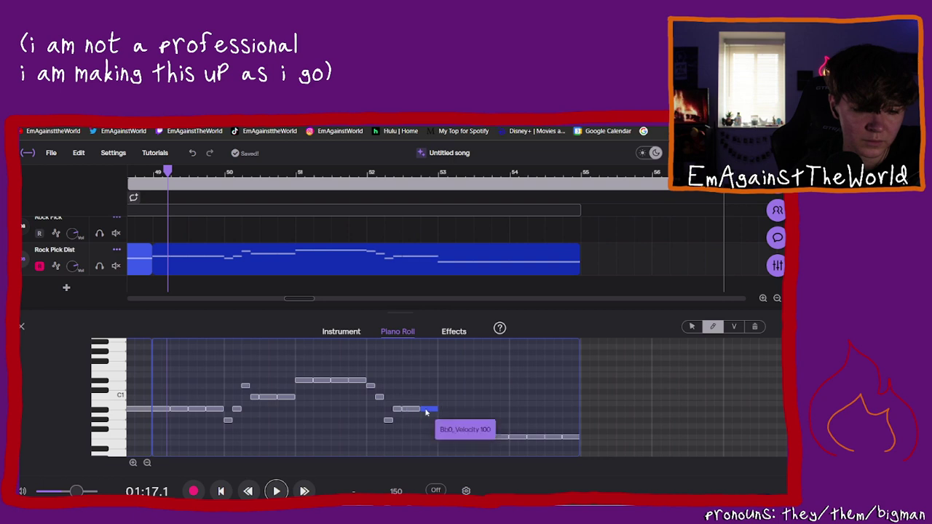
{"action": "left_click", "coordinate": [415, 408]}
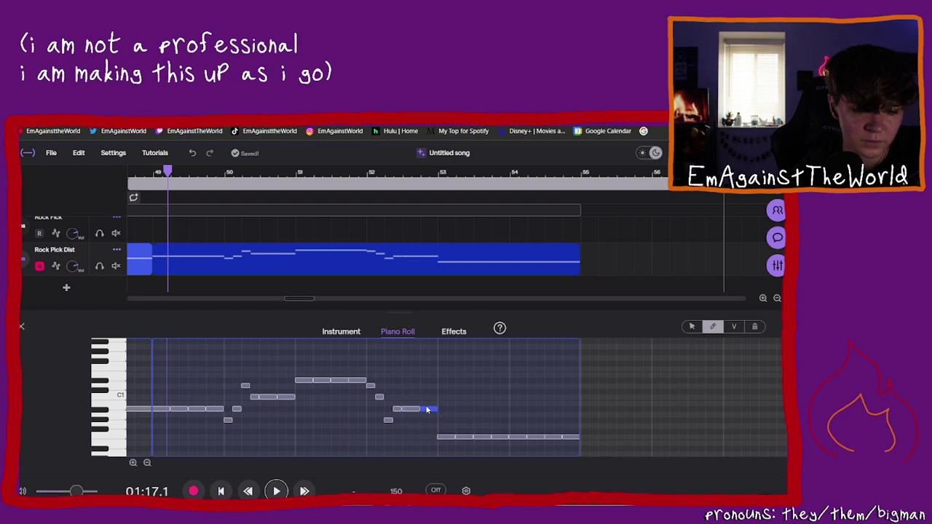
{"action": "left_click_drag", "start_coordinate": [427, 410], "coordinate": [429, 422]}
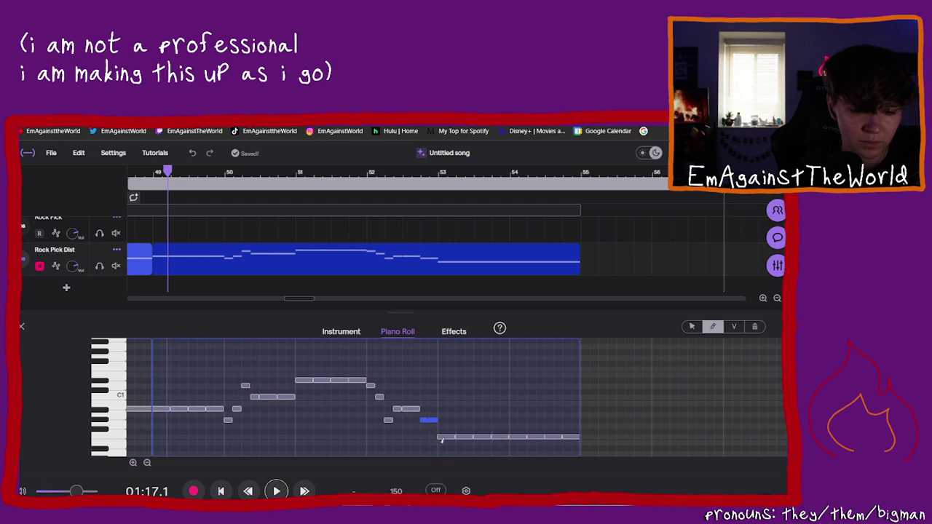
Step: Play the whole Verse 2 bassline from bar 37 through to the end and pause playback
{"action": "scroll", "coordinate": [161, 183], "scroll_direction": "left", "scroll_amount": 3}
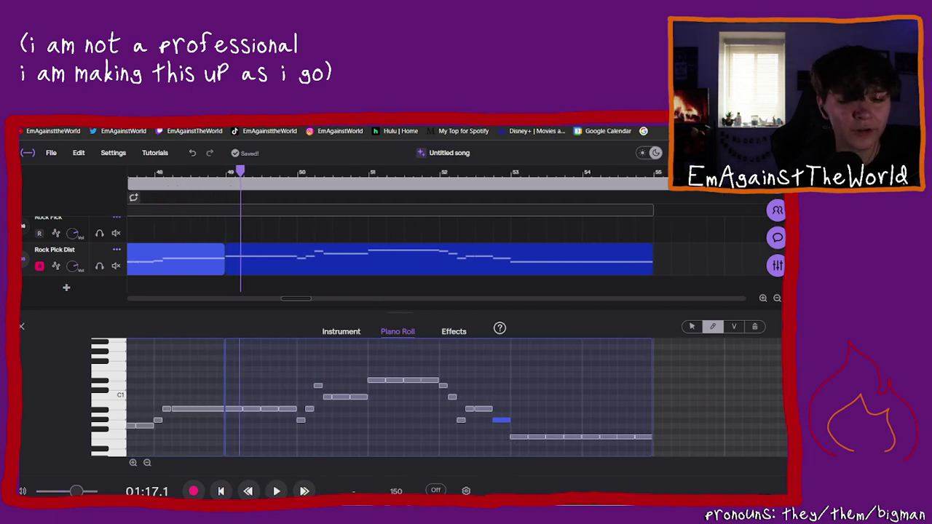
{"action": "left_click", "coordinate": [146, 463]}
{"action": "left_click", "coordinate": [146, 463]}
{"action": "left_click", "coordinate": [146, 463]}
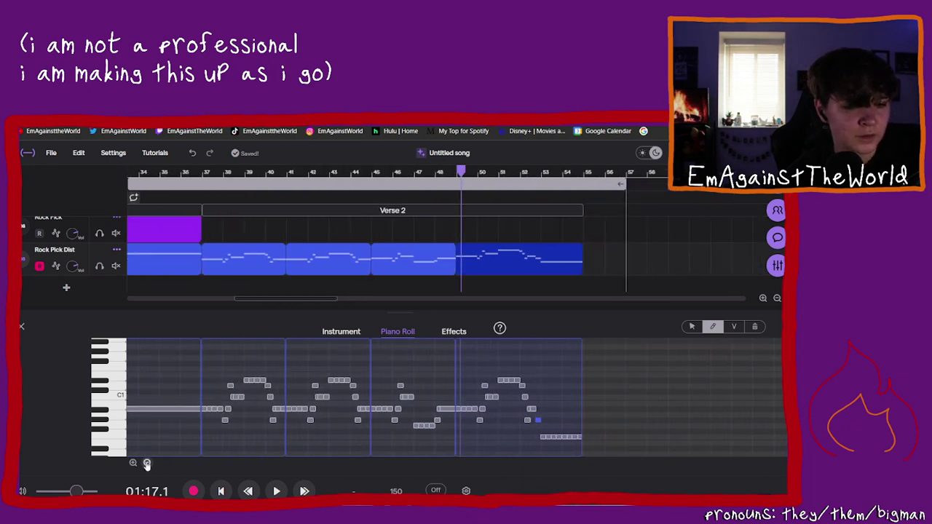
{"action": "left_click", "coordinate": [147, 463]}
{"action": "left_click", "coordinate": [277, 173]}
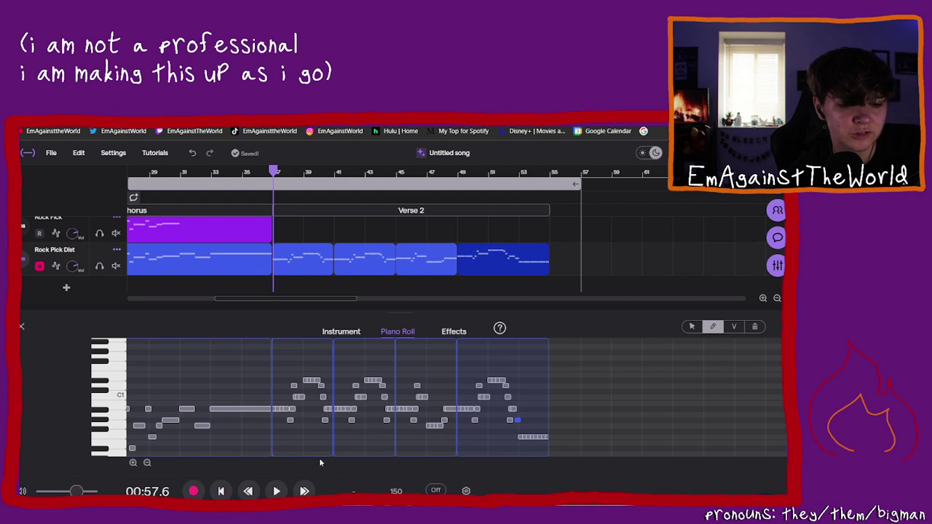
{"action": "left_click", "coordinate": [277, 492]}
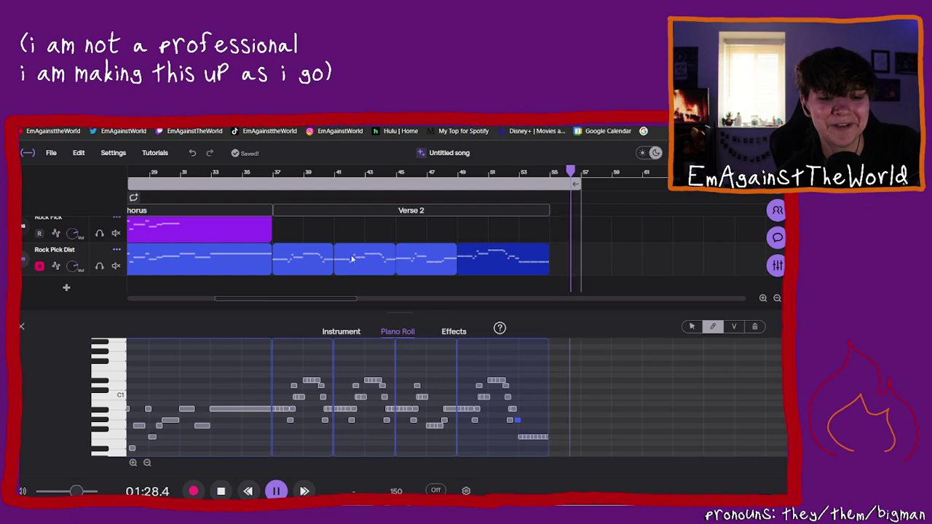
{"action": "left_click", "coordinate": [309, 264]}
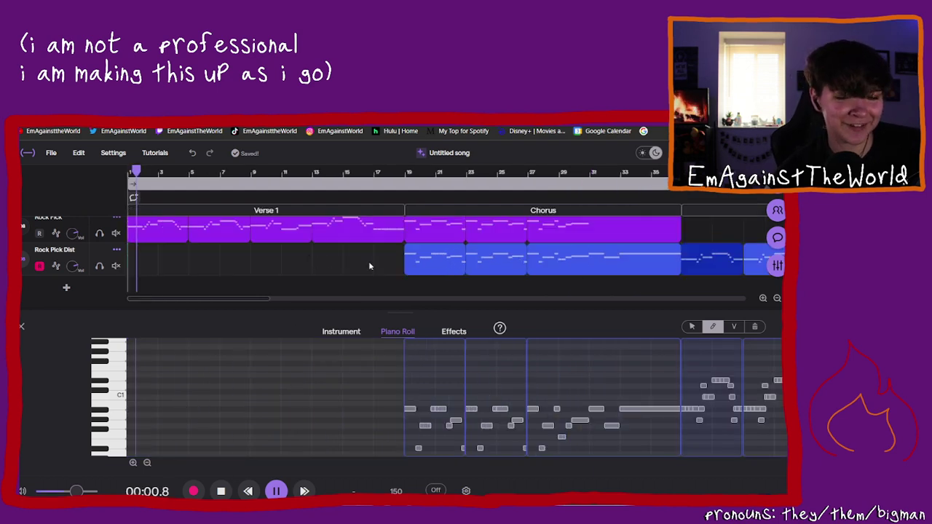
{"action": "left_click", "coordinate": [275, 493]}
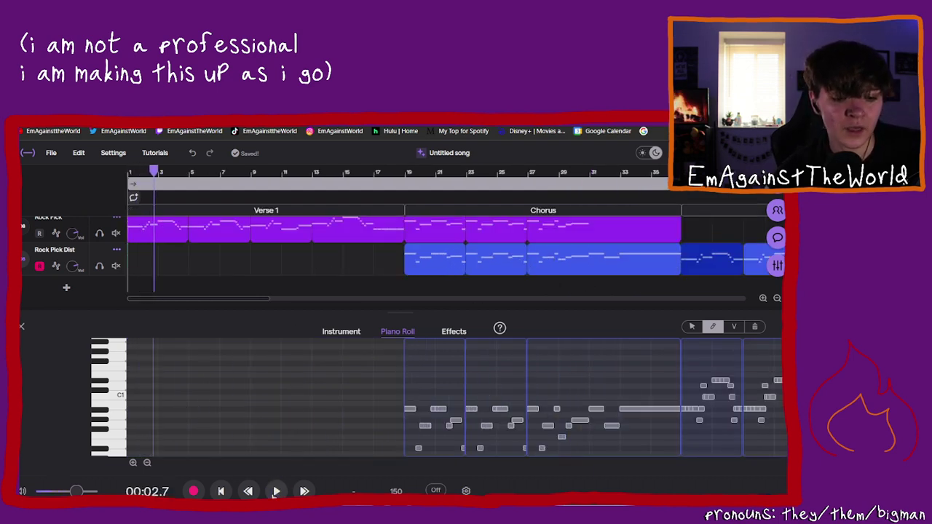
Step: Return the playhead to the start of the song and select the first Verse 1 clip on the Rock Pick track
{"action": "left_click_drag", "start_coordinate": [235, 299], "coordinate": [296, 309]}
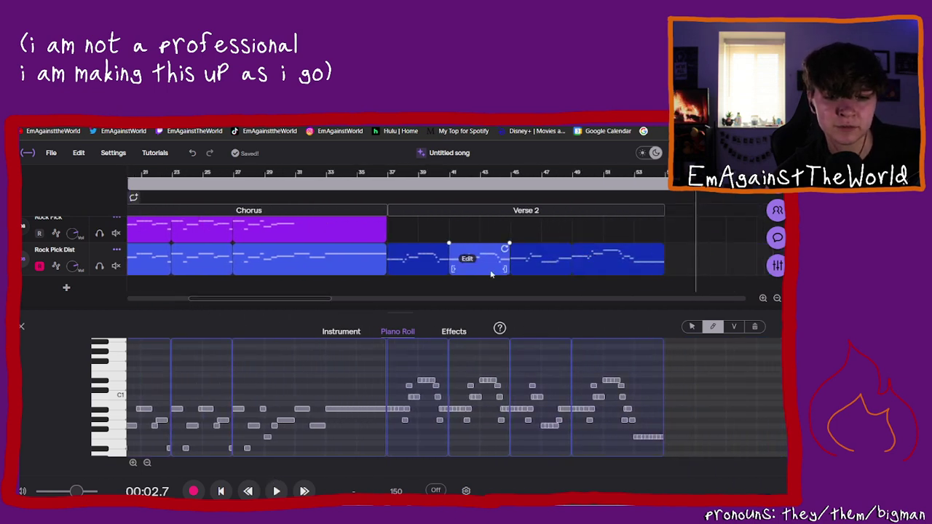
{"action": "left_click_drag", "start_coordinate": [264, 303], "coordinate": [151, 310]}
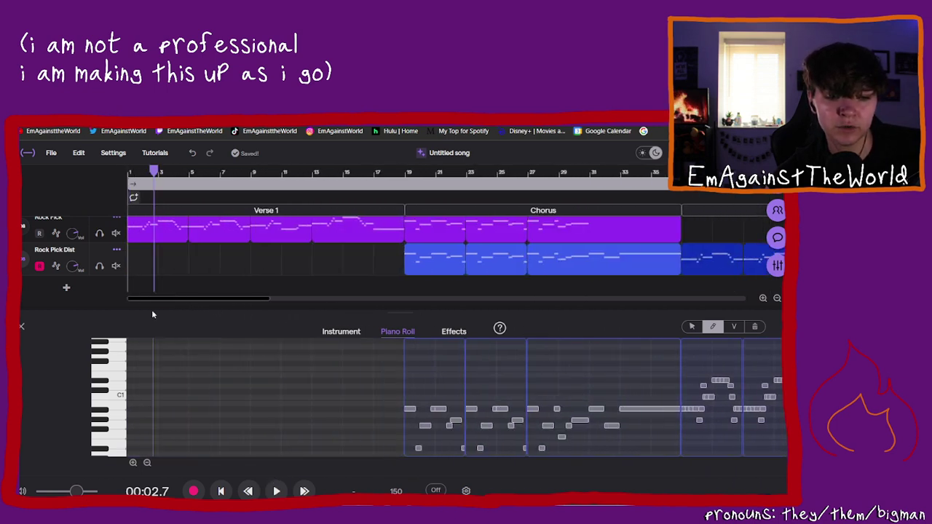
{"action": "key", "text": "space"}
{"action": "key", "text": "Return"}
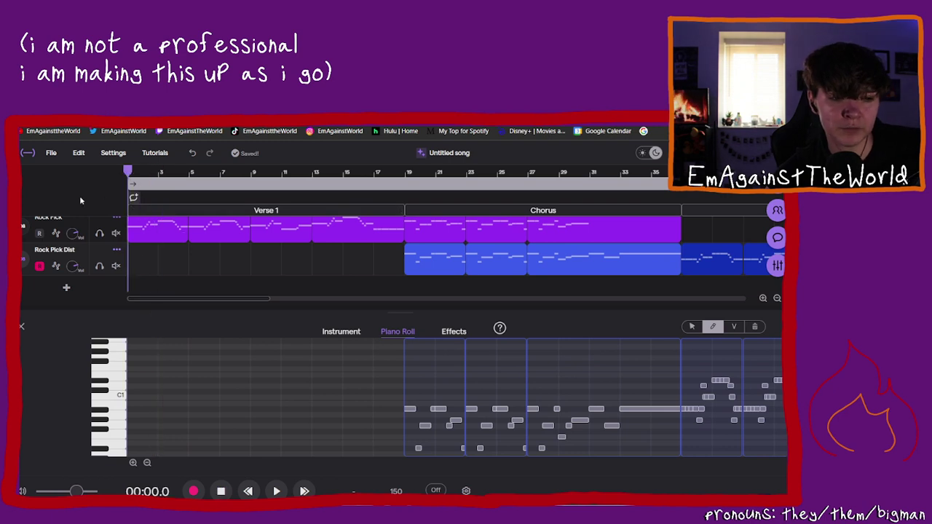
{"action": "left_click", "coordinate": [146, 237]}
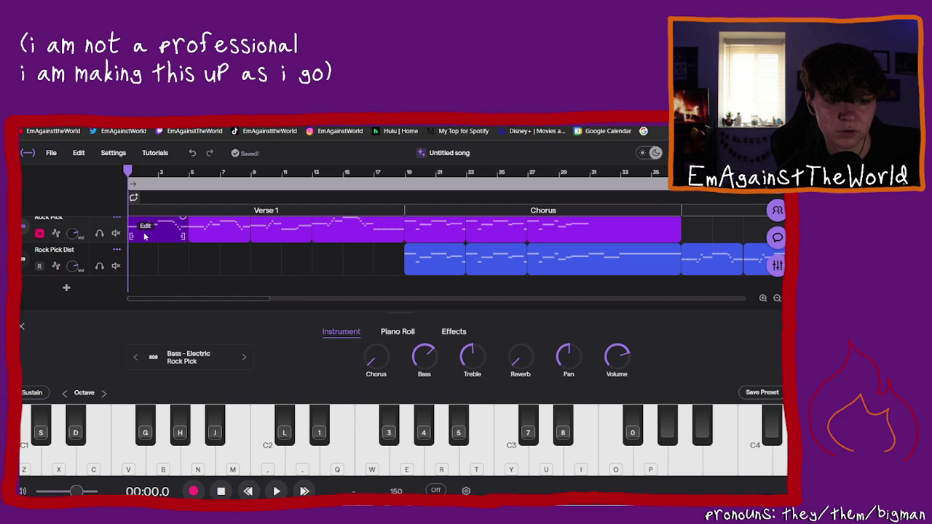
Step: Select all four Verse 2 clips on the Rock Pick Dist track together
{"action": "left_click_drag", "start_coordinate": [210, 301], "coordinate": [271, 300]}
{"action": "left_click", "coordinate": [446, 266]}
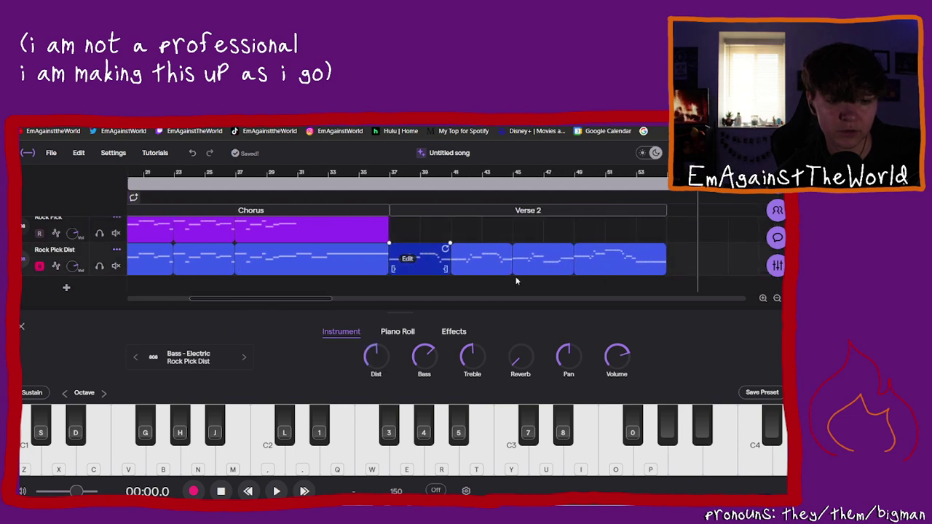
{"action": "right_click", "coordinate": [530, 261]}
{"action": "left_click", "coordinate": [474, 273]}
{"action": "left_click", "coordinate": [421, 258]}
{"action": "right_click", "coordinate": [421, 259]}
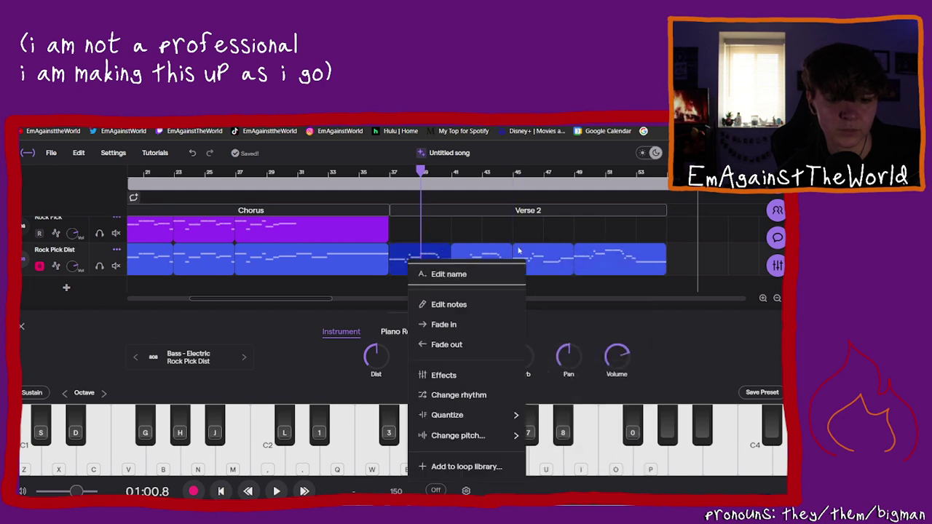
{"action": "left_click", "coordinate": [466, 253]}
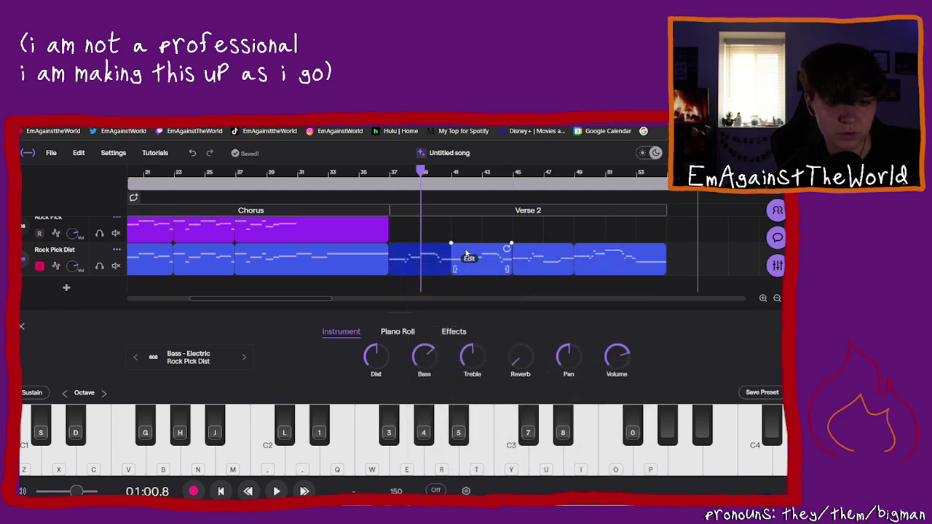
{"action": "left_click", "coordinate": [408, 259]}
{"action": "left_click", "coordinate": [528, 263]}
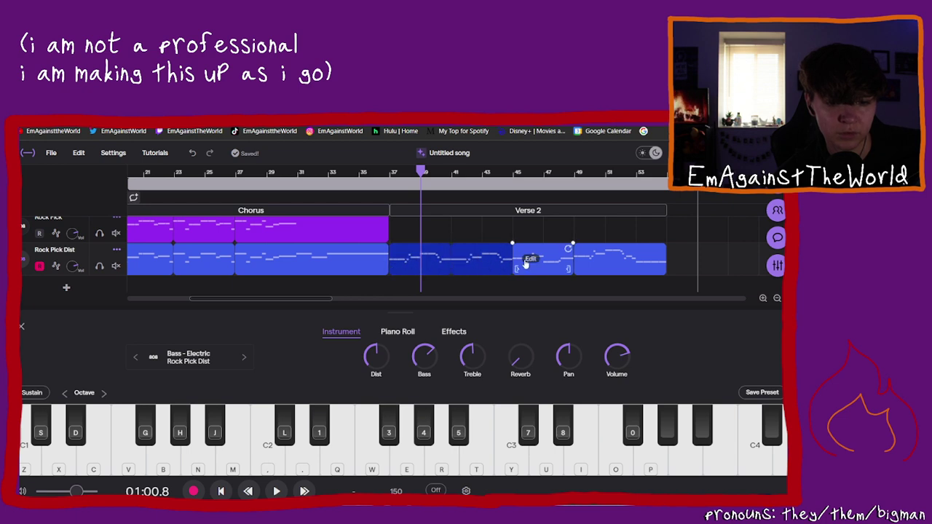
{"action": "right_click", "coordinate": [524, 263]}
{"action": "left_click", "coordinate": [429, 246]}
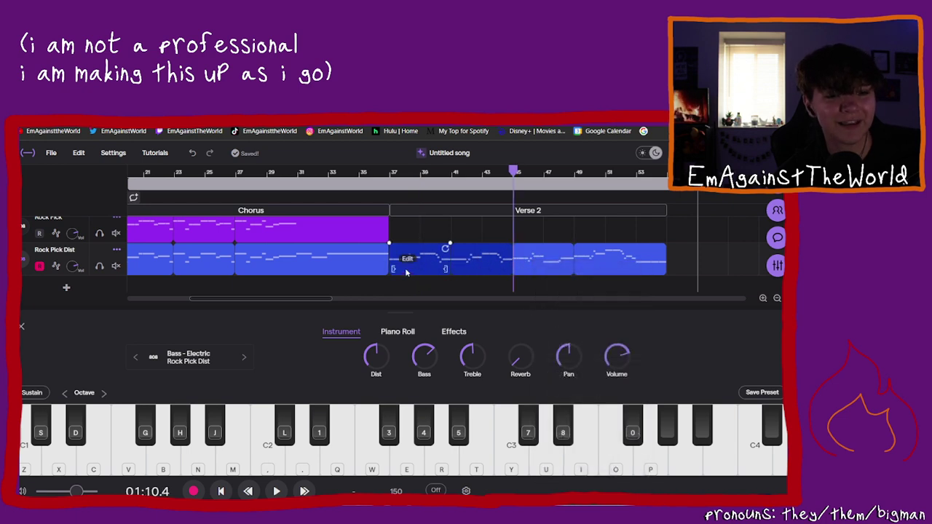
{"action": "right_click", "coordinate": [584, 271]}
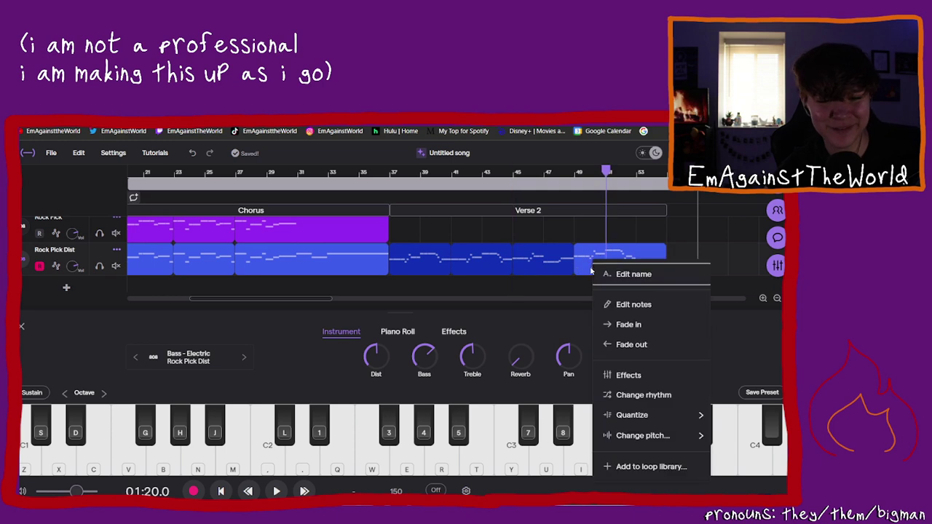
{"action": "left_click", "coordinate": [582, 275]}
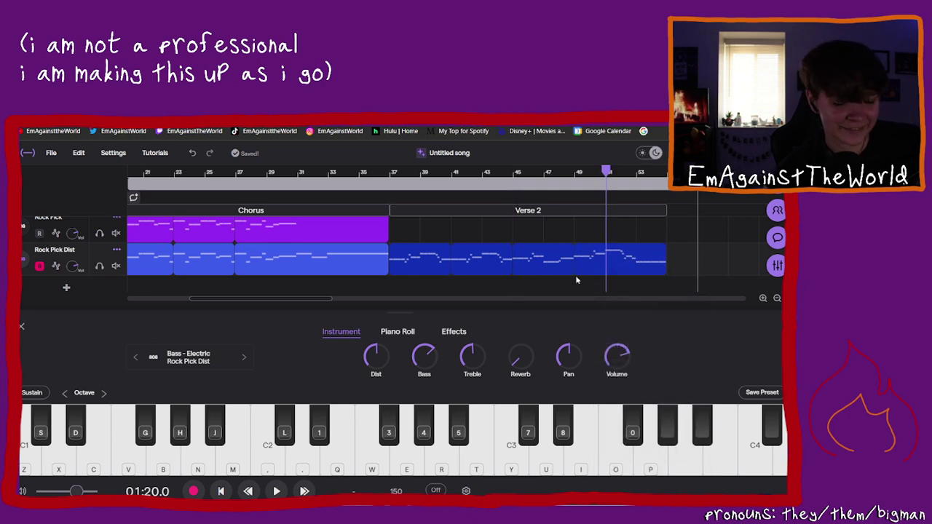
Step: Select all four Verse 1 clips on the Rock Pick track together
{"action": "left_click_drag", "start_coordinate": [249, 297], "coordinate": [72, 305]}
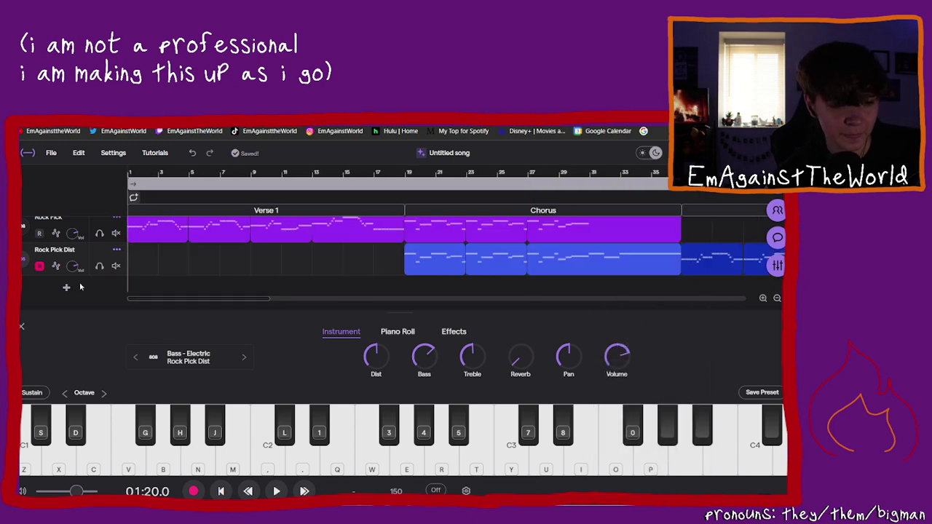
{"action": "left_click", "coordinate": [137, 229]}
{"action": "right_click", "coordinate": [135, 235]}
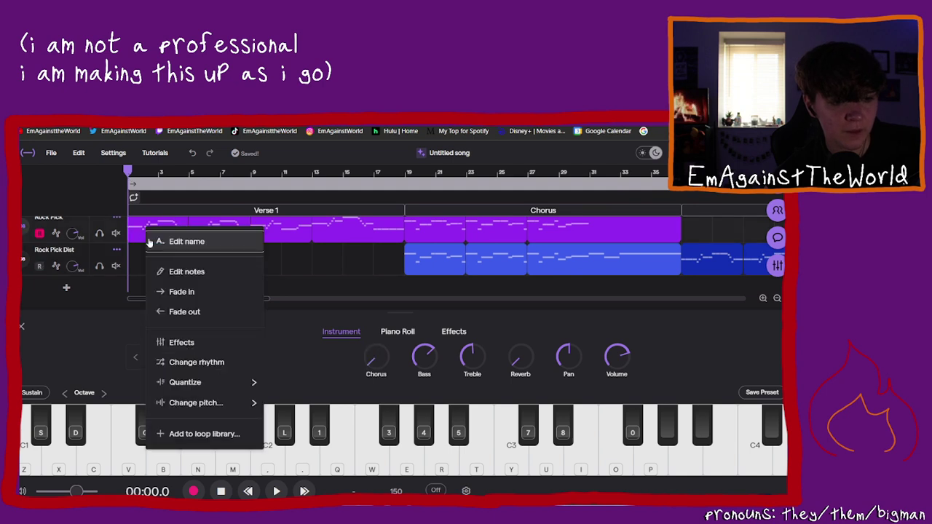
{"action": "left_click", "coordinate": [134, 235]}
Step: Play the song from the start through the end of Verse 2, pause, and return the view to Verse 1
{"action": "left_click", "coordinate": [406, 172]}
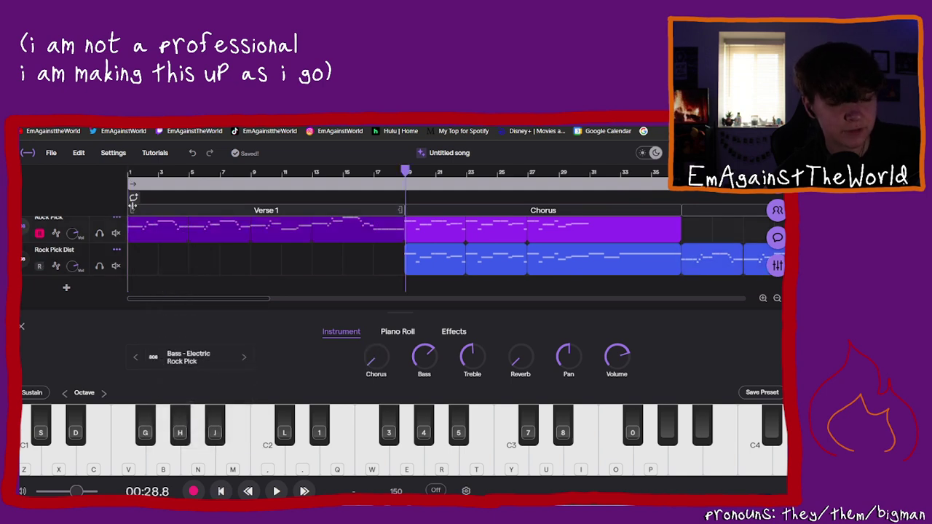
{"action": "left_click", "coordinate": [134, 182]}
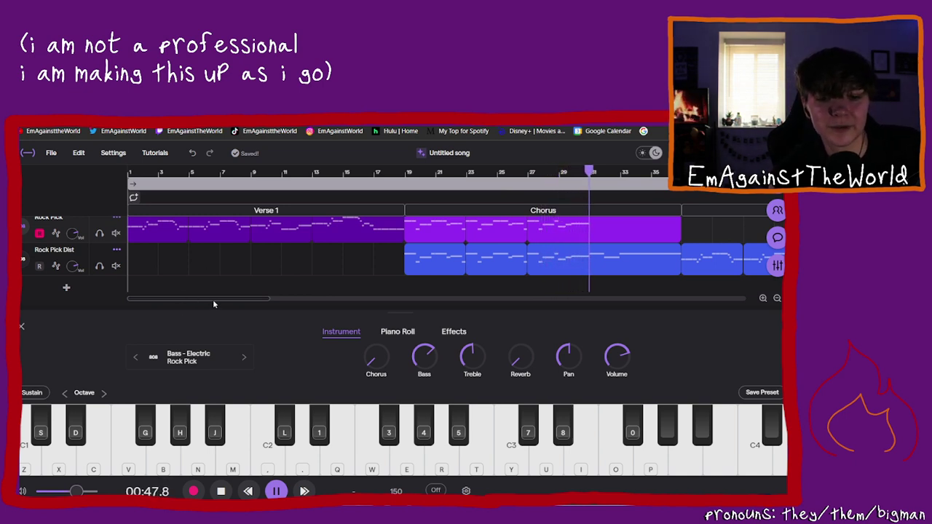
{"action": "left_click_drag", "start_coordinate": [218, 300], "coordinate": [260, 302]}
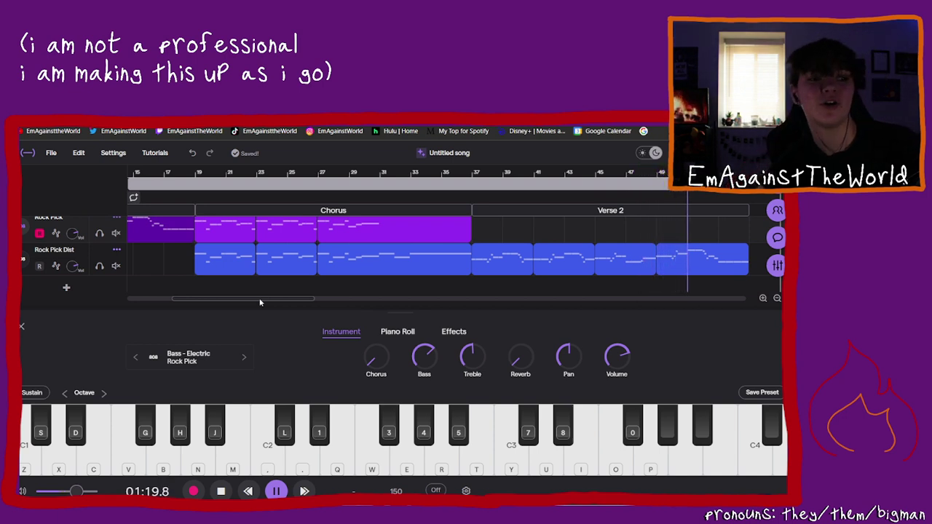
{"action": "left_click_drag", "start_coordinate": [260, 299], "coordinate": [197, 321]}
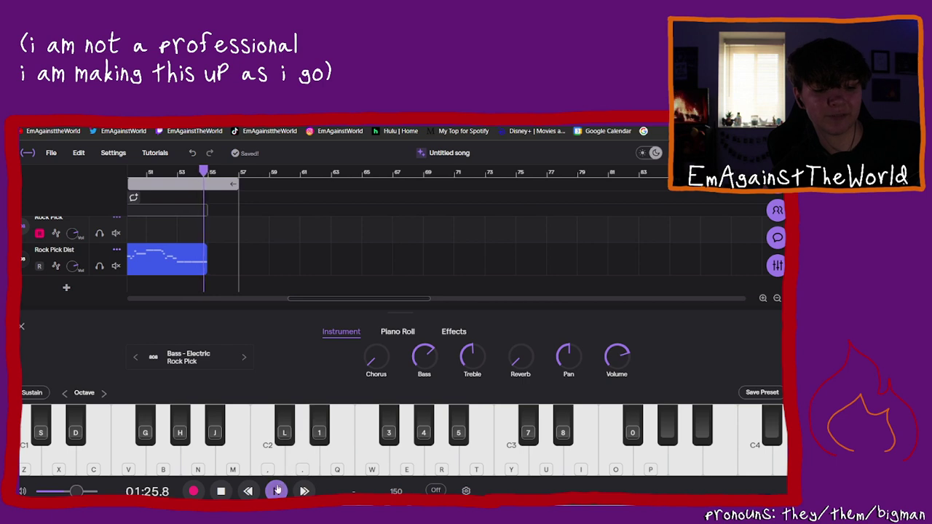
{"action": "left_click_drag", "start_coordinate": [257, 304], "coordinate": [127, 322]}
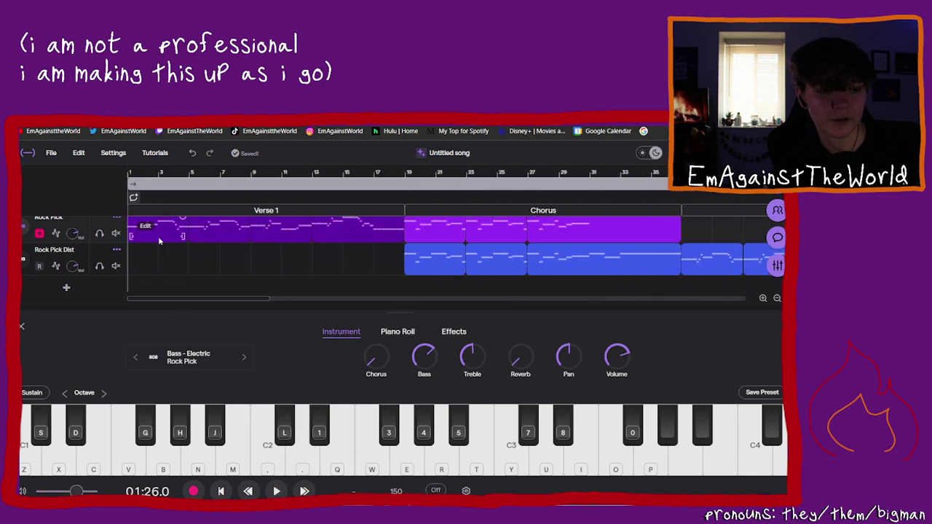
Step: Move the four Verse 1 clips onto the Rock Pick Dist track and switch the Rock Pick track's instrument to the Rock Pick Dist preset
{"action": "left_click_drag", "start_coordinate": [161, 238], "coordinate": [148, 271]}
{"action": "left_click", "coordinate": [445, 242]}
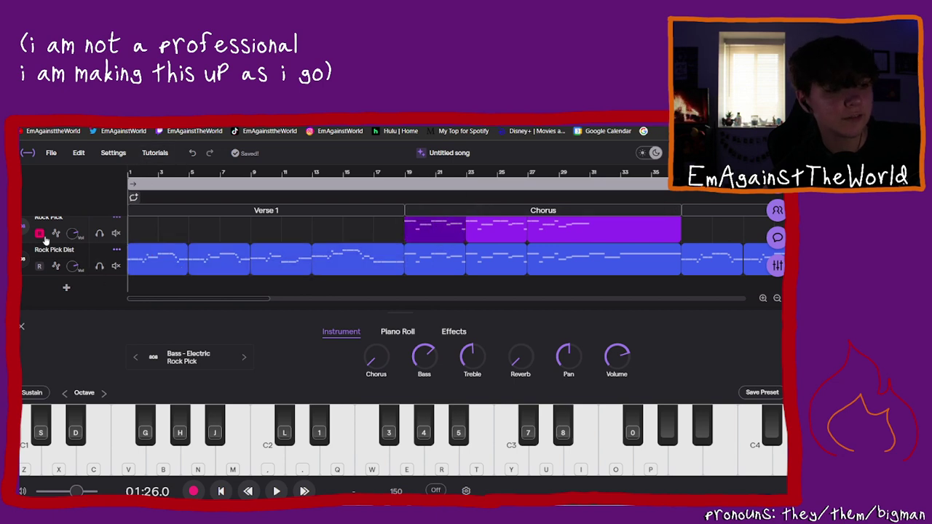
{"action": "left_click", "coordinate": [193, 359]}
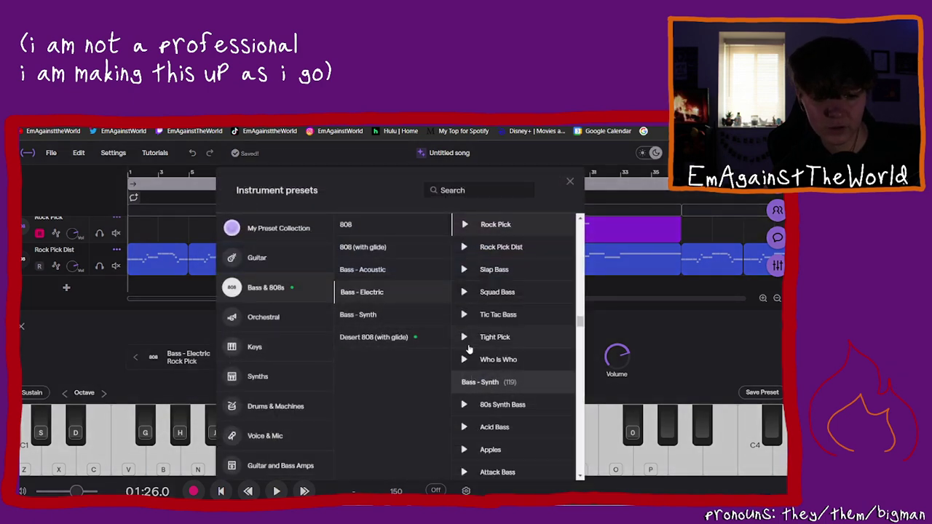
{"action": "scroll", "coordinate": [469, 350], "scroll_direction": "down", "scroll_amount": 1}
{"action": "scroll", "coordinate": [468, 349], "scroll_direction": "up", "scroll_amount": 3}
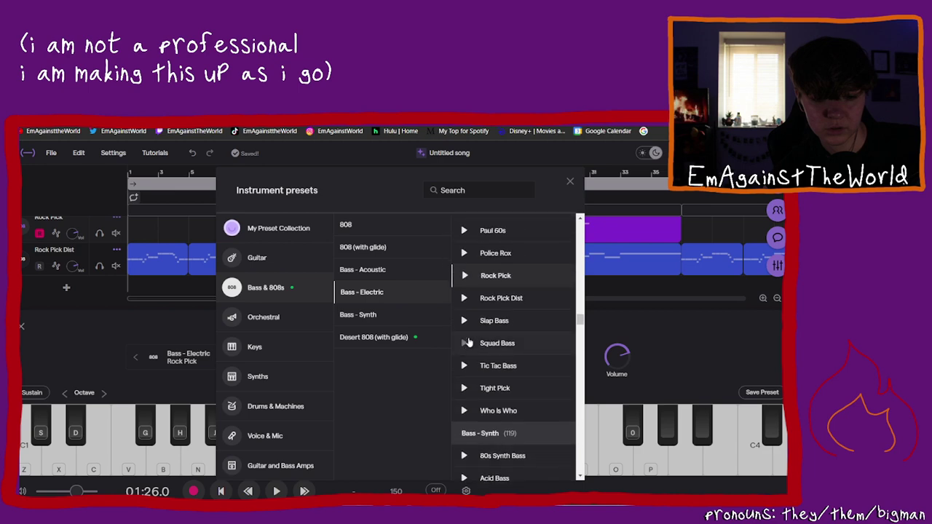
{"action": "left_click", "coordinate": [485, 298]}
{"action": "scroll", "coordinate": [603, 342], "scroll_direction": "down", "scroll_amount": 3}
{"action": "left_click", "coordinate": [680, 332]}
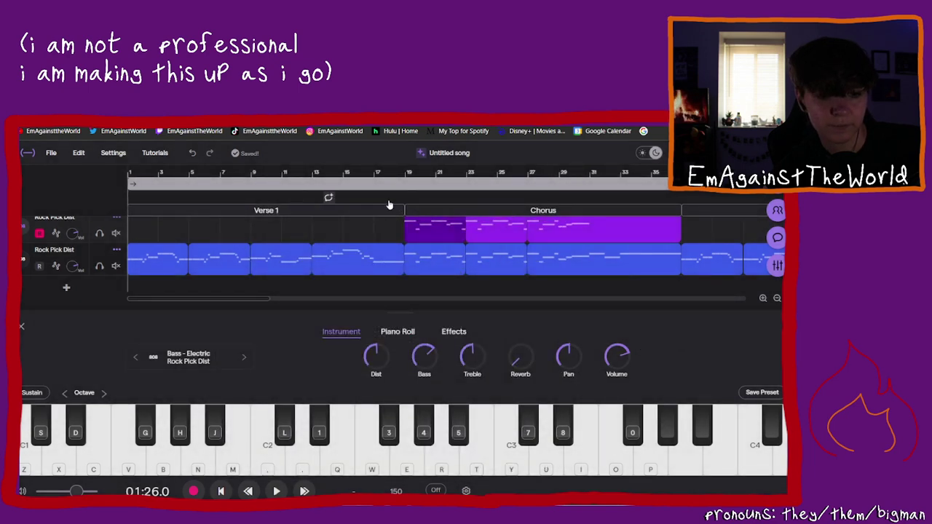
Step: Play the Chorus from bar 19, muting each of the two bass tracks in turn to compare them, and pause
{"action": "left_click", "coordinate": [406, 193]}
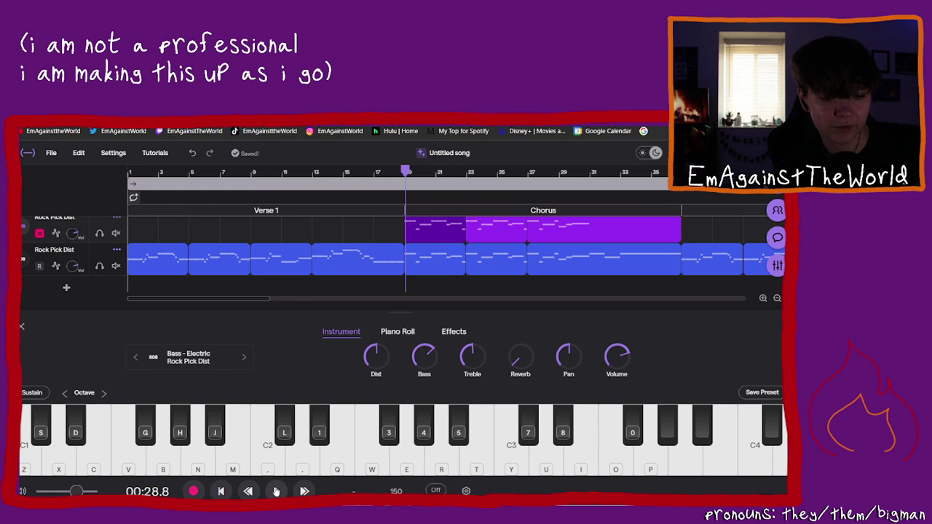
{"action": "left_click", "coordinate": [276, 491]}
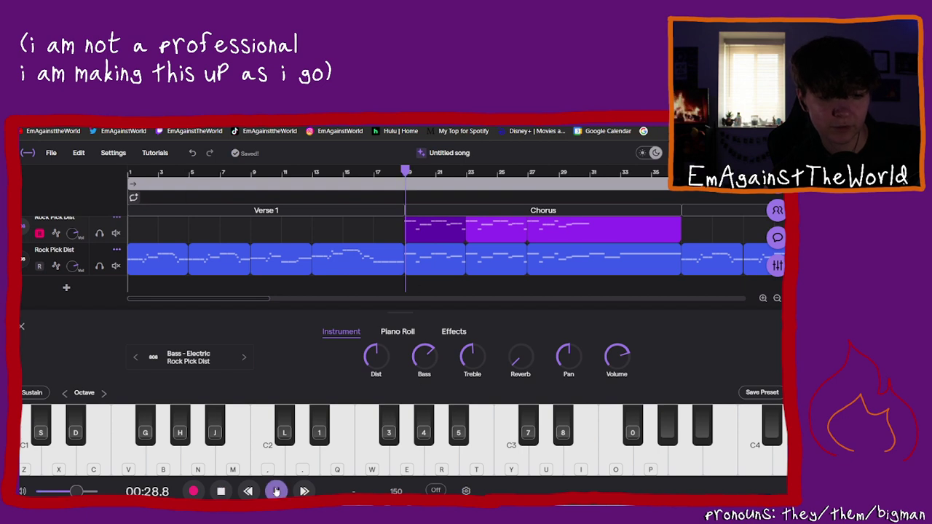
{"action": "left_click", "coordinate": [115, 233]}
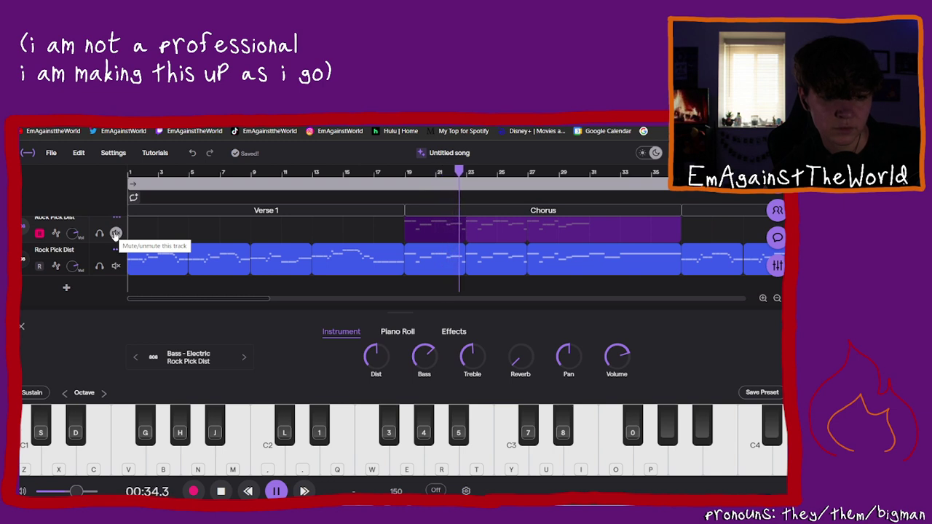
{"action": "left_click", "coordinate": [116, 233]}
{"action": "left_click", "coordinate": [116, 266]}
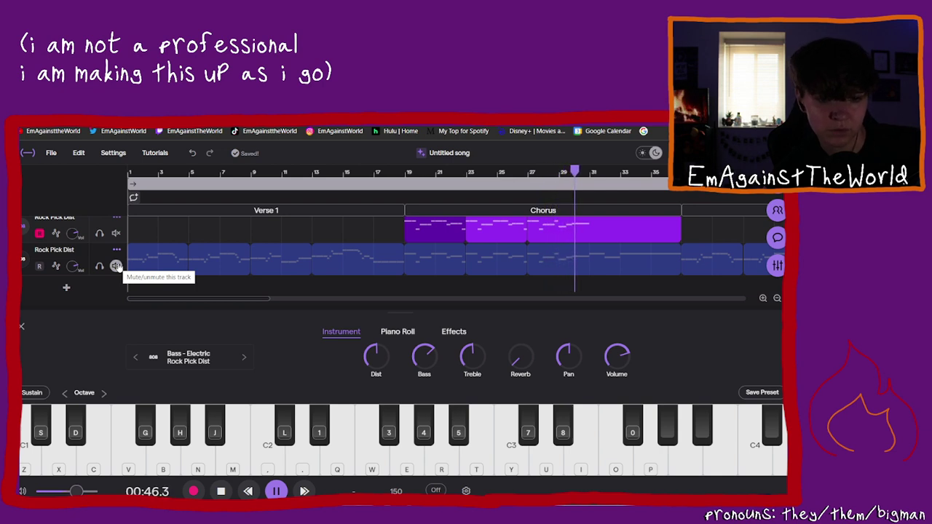
{"action": "left_click", "coordinate": [116, 266]}
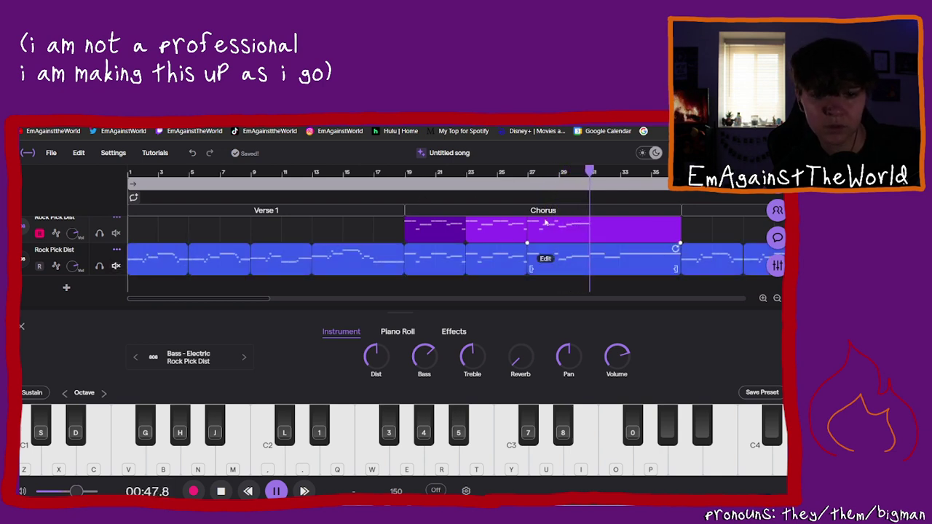
{"action": "key", "text": "space"}
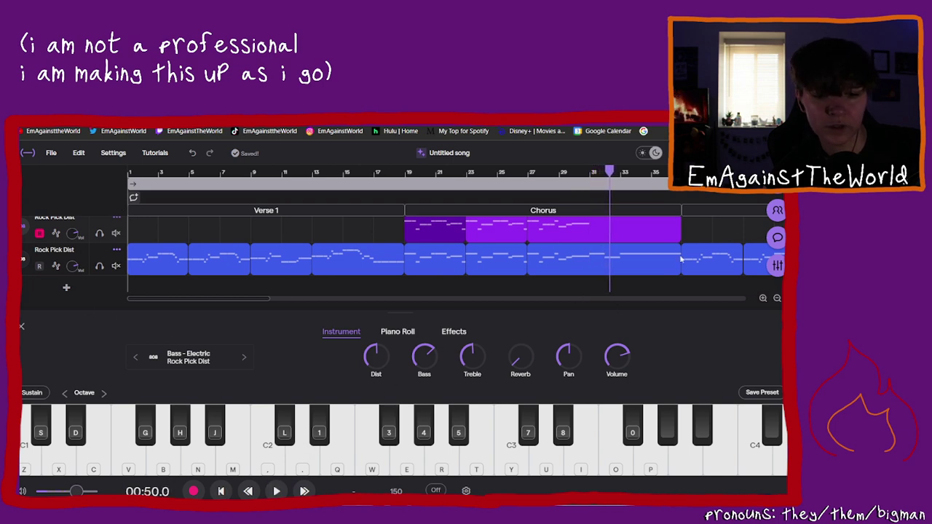
Step: Trim the upper bass track's last Chorus clip to end at bar 31 and move its three Chorus clips onto the lower Rock Pick Dist track
{"action": "left_click_drag", "start_coordinate": [677, 229], "coordinate": [587, 243]}
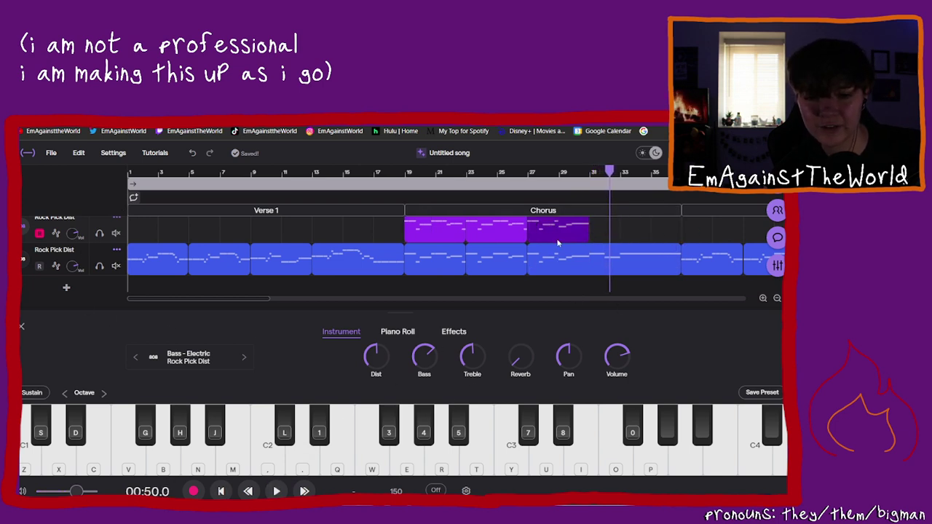
{"action": "right_click", "coordinate": [558, 231]}
{"action": "left_click", "coordinate": [497, 226]}
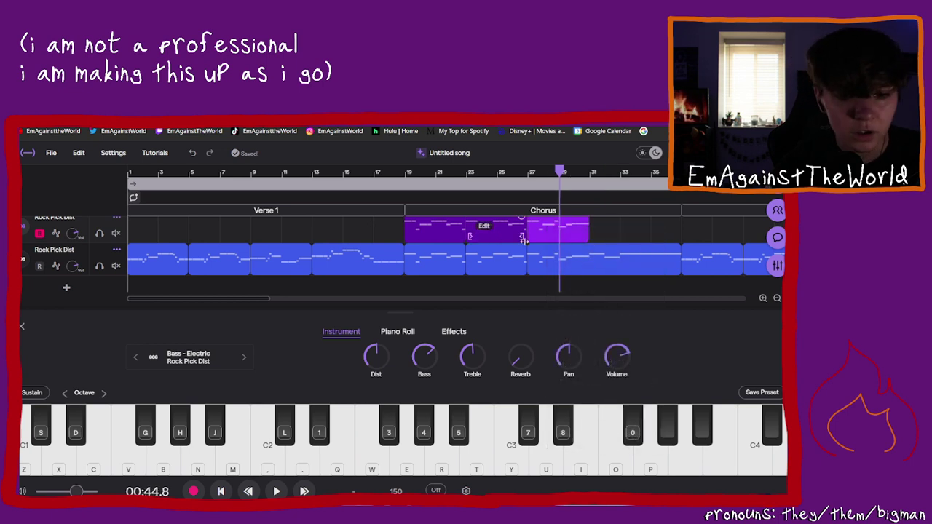
{"action": "left_click_drag", "start_coordinate": [539, 253], "coordinate": [542, 264]}
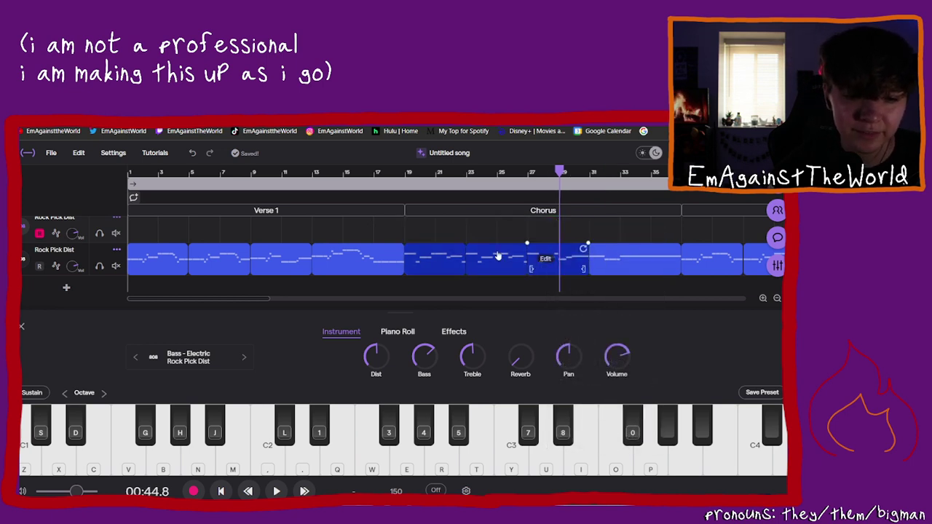
Step: Delete the emptied upper bass track and set the remaining Rock Pick Dist track's color to purple
{"action": "left_click", "coordinate": [116, 217]}
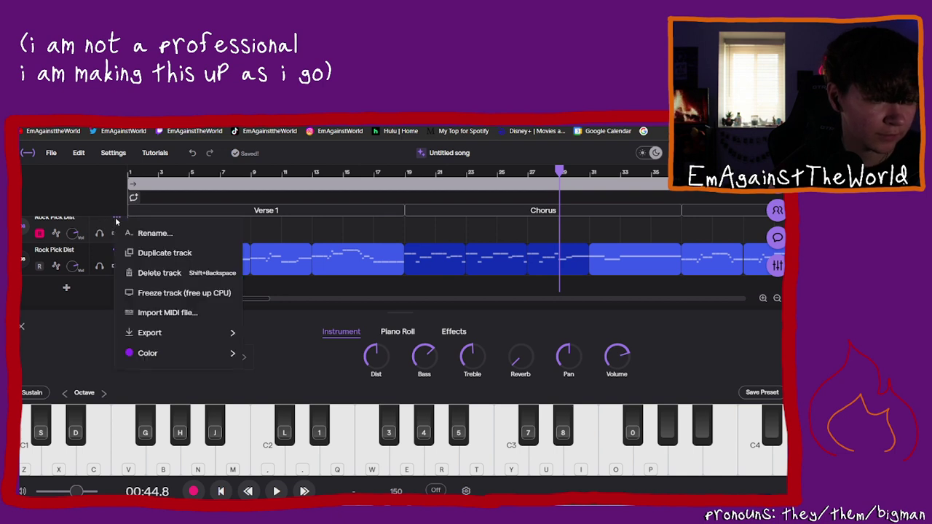
{"action": "left_click", "coordinate": [163, 275]}
{"action": "left_click", "coordinate": [117, 234]}
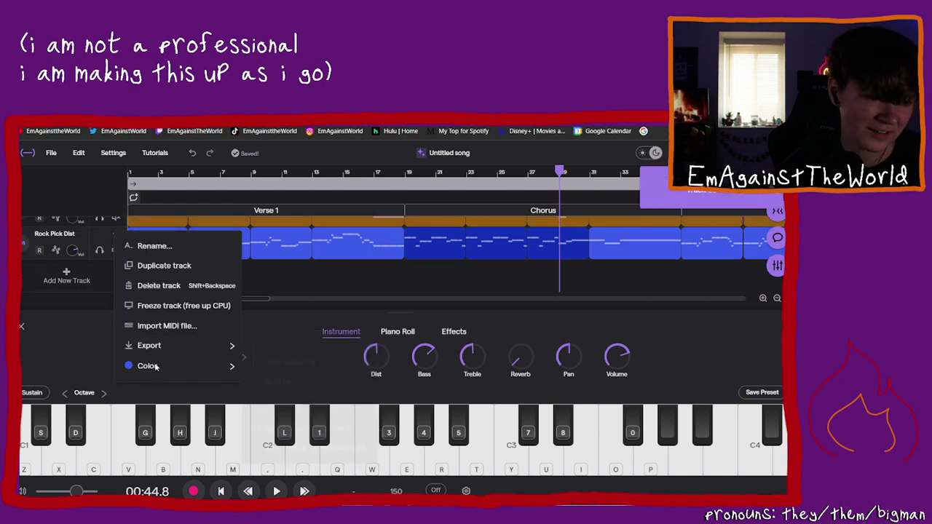
{"action": "mouse_move", "coordinate": [156, 366]}
{"action": "left_click", "coordinate": [311, 372]}
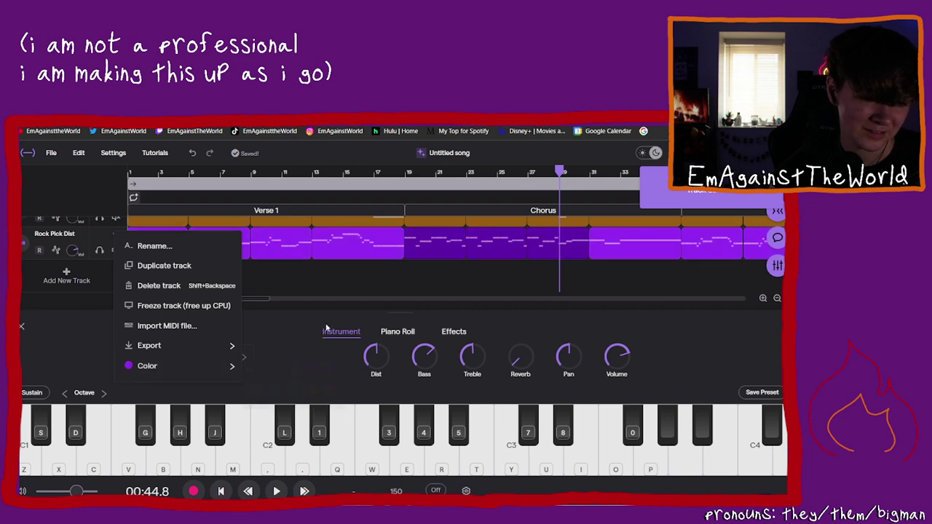
{"action": "left_click", "coordinate": [333, 279]}
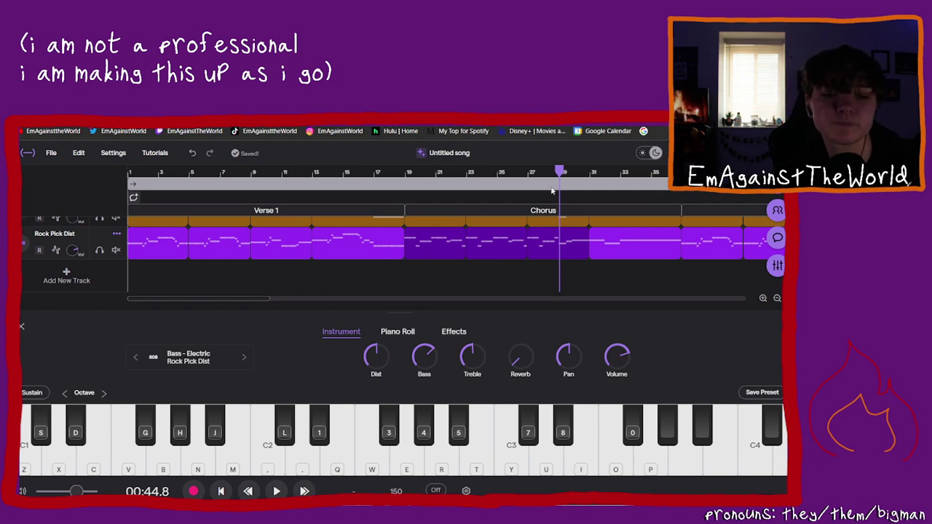
Step: Place the playhead at the start of the Chorus and add a new Drums & Machines track
{"action": "left_click", "coordinate": [406, 173]}
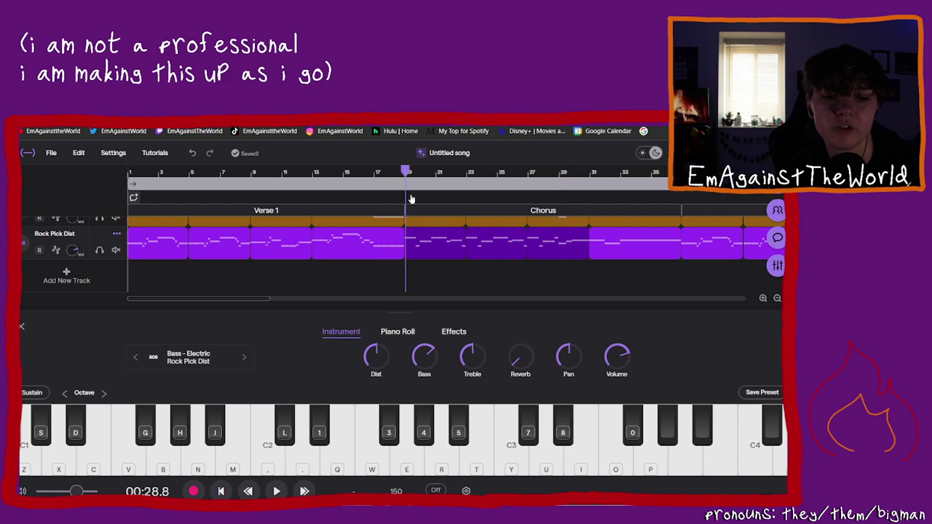
{"action": "left_click", "coordinate": [45, 280]}
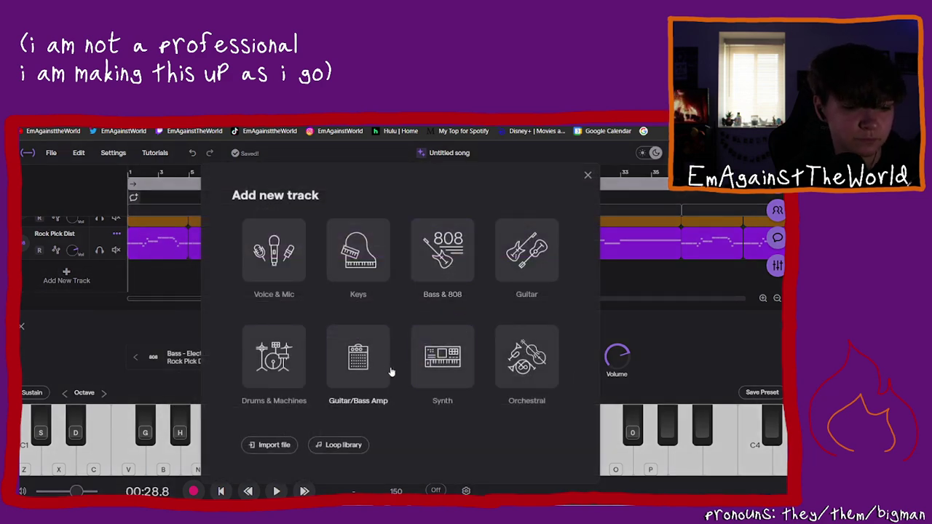
{"action": "left_click", "coordinate": [275, 364]}
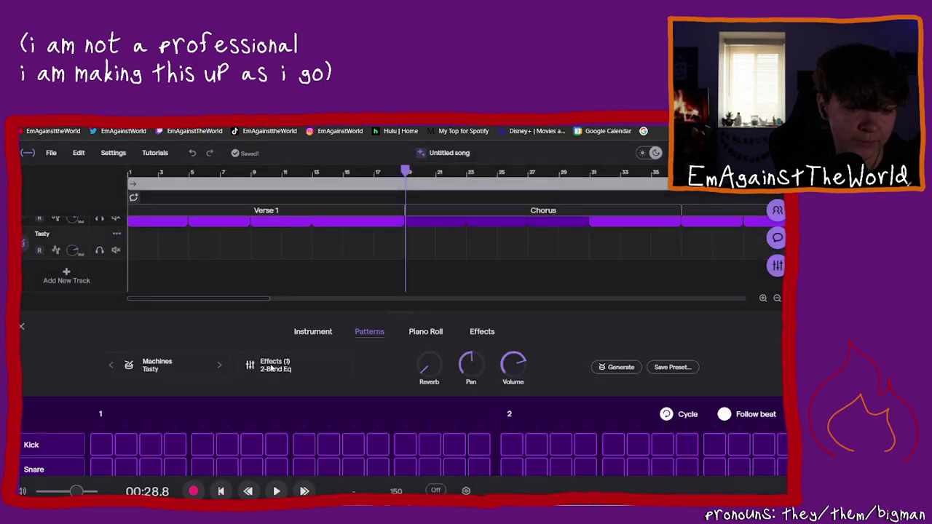
Step: Open the drum track's instrument presets and audition drum sounds in the Kits category, including 90s Rnb and Seventies
{"action": "left_click", "coordinate": [156, 364]}
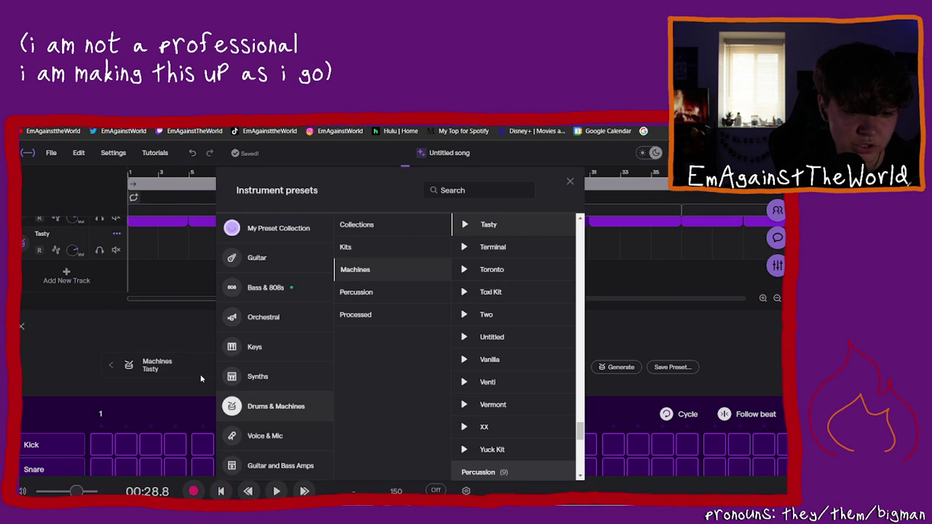
{"action": "left_click", "coordinate": [361, 246]}
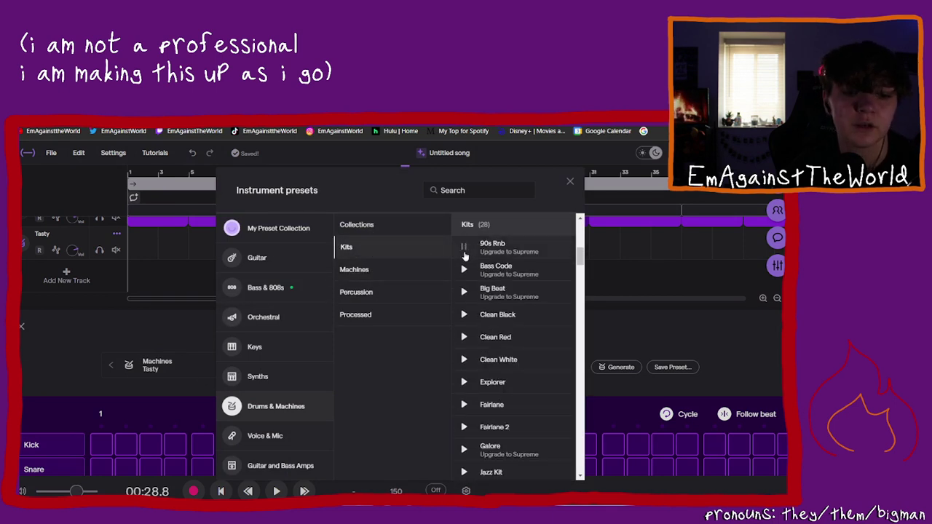
{"action": "scroll", "coordinate": [465, 257], "scroll_direction": "down", "scroll_amount": 5}
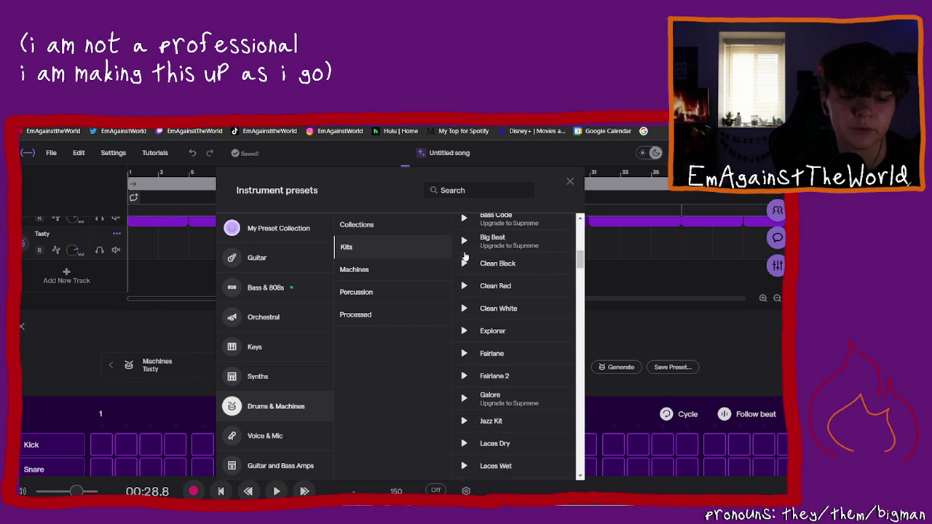
{"action": "scroll", "coordinate": [465, 256], "scroll_direction": "down", "scroll_amount": 2}
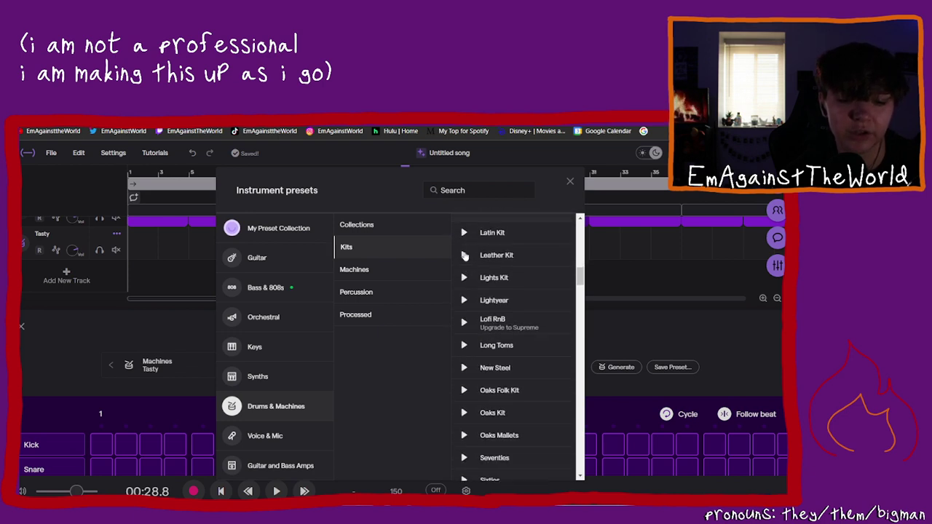
{"action": "scroll", "coordinate": [464, 257], "scroll_direction": "down", "scroll_amount": 3}
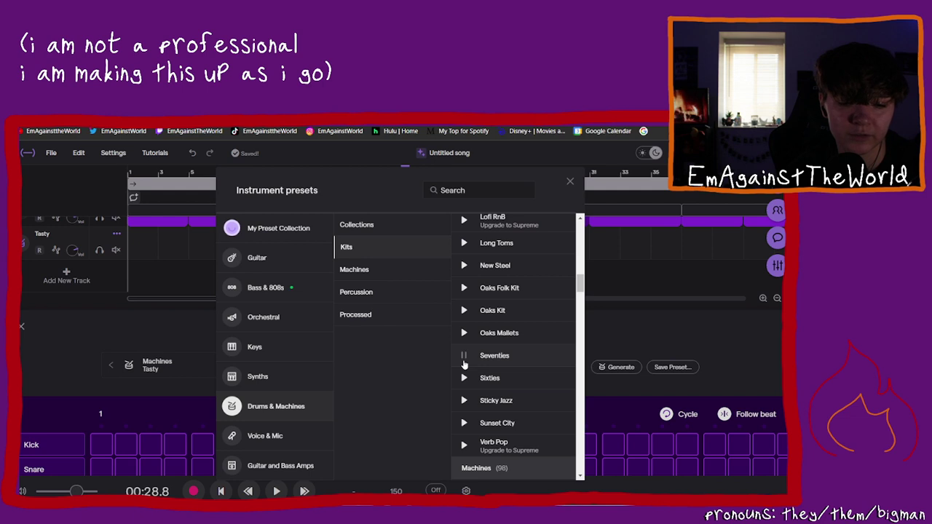
{"action": "scroll", "coordinate": [463, 361], "scroll_direction": "down", "scroll_amount": 2}
{"action": "scroll", "coordinate": [464, 362], "scroll_direction": "down", "scroll_amount": 2}
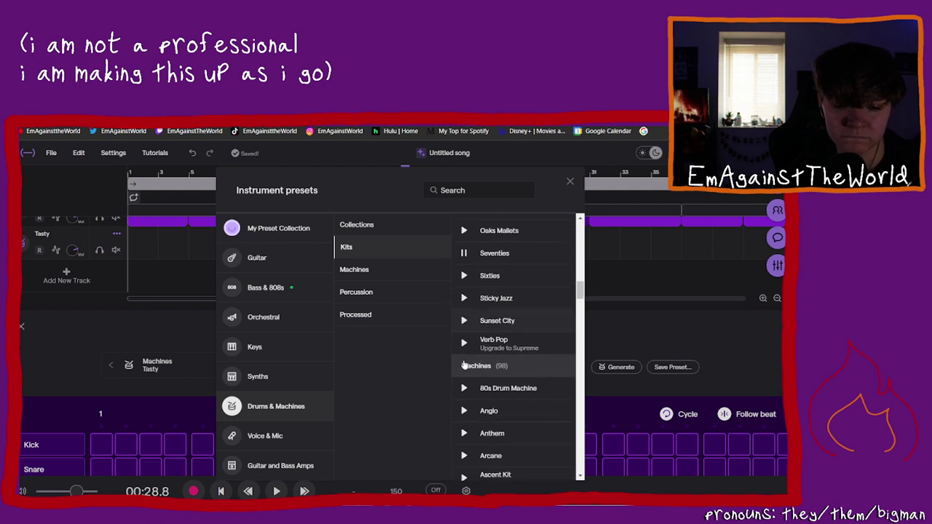
Step: Audition the first presets in the Machines category, including Anglo, Broken and CR-18
{"action": "left_click", "coordinate": [464, 391]}
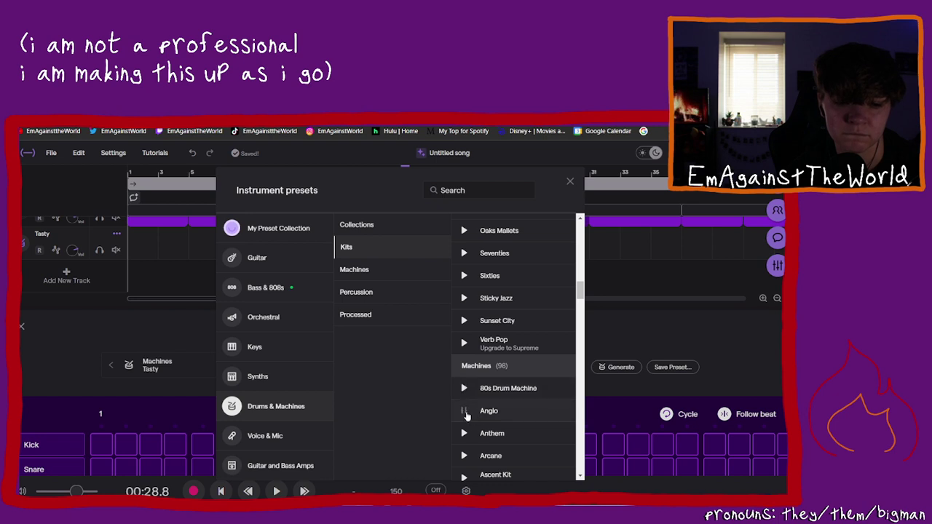
{"action": "scroll", "coordinate": [466, 414], "scroll_direction": "down", "scroll_amount": 4}
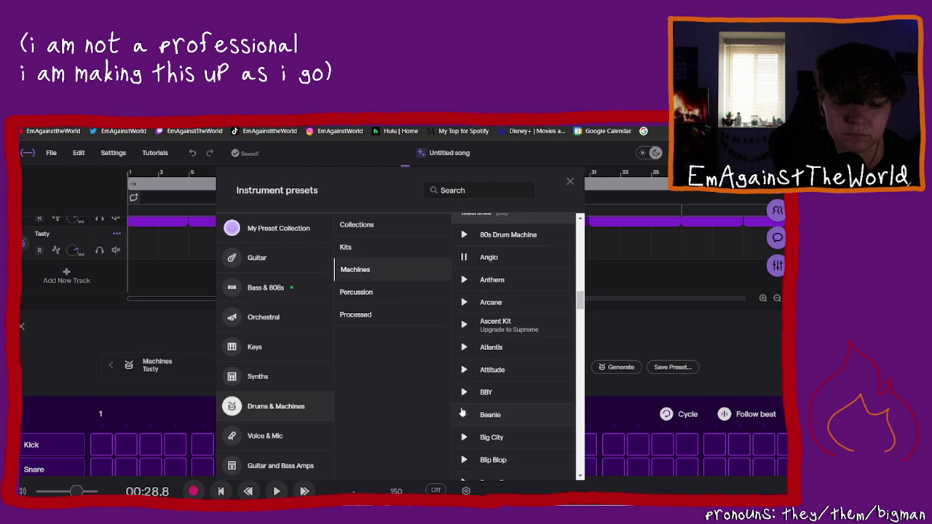
{"action": "left_click", "coordinate": [464, 393]}
{"action": "scroll", "coordinate": [461, 395], "scroll_direction": "down", "scroll_amount": 3}
{"action": "scroll", "coordinate": [461, 399], "scroll_direction": "down", "scroll_amount": 1}
{"action": "left_click", "coordinate": [464, 418]}
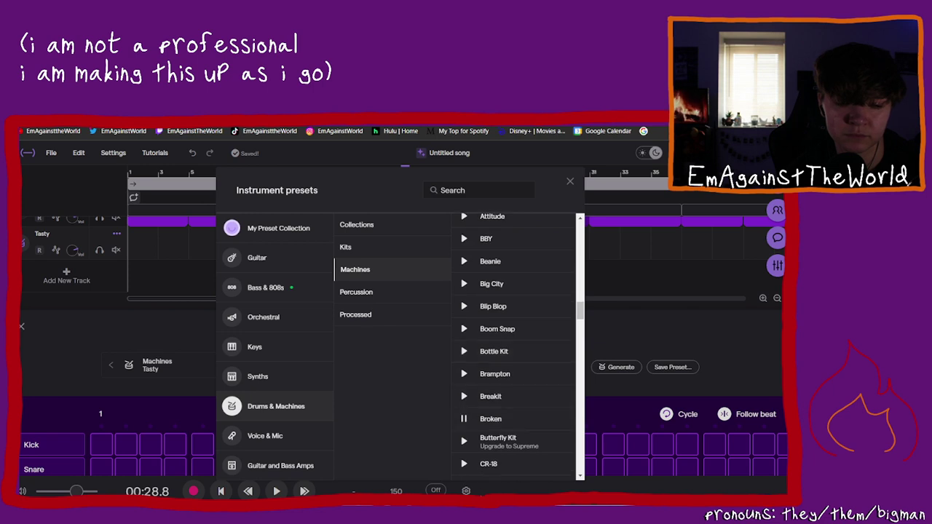
{"action": "left_click", "coordinate": [465, 464]}
{"action": "scroll", "coordinate": [473, 458], "scroll_direction": "down", "scroll_amount": 2}
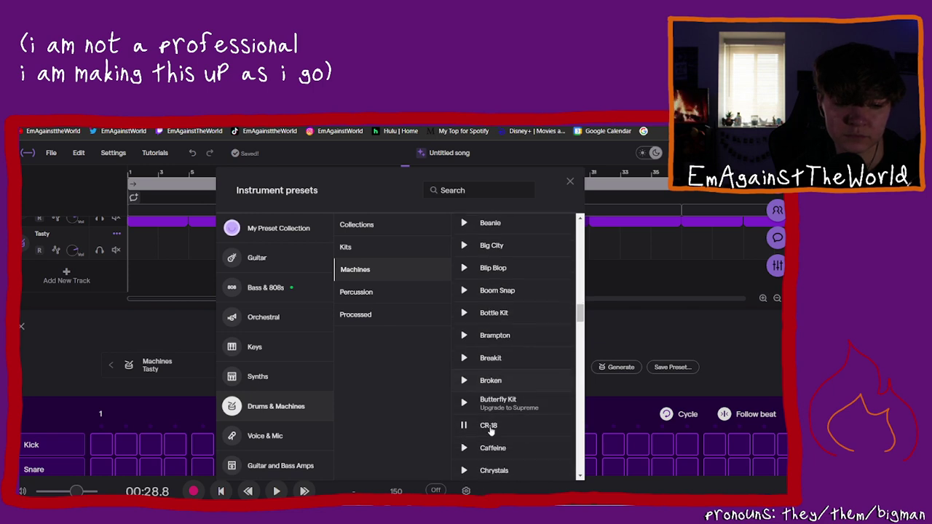
Step: Continue auditioning Machines presets, including Concrete, Dream Kit, Drift Phonk and Flux Kit
{"action": "scroll", "coordinate": [477, 430], "scroll_direction": "down", "scroll_amount": 2}
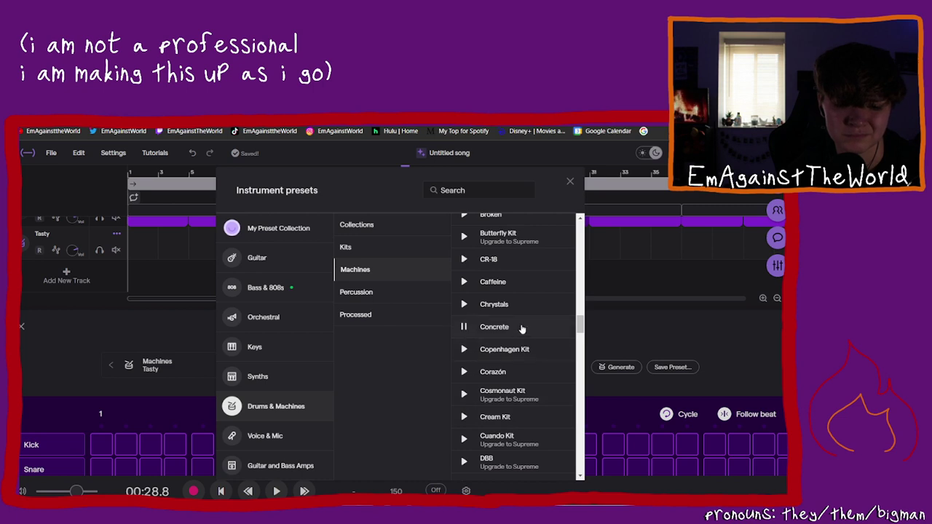
{"action": "scroll", "coordinate": [521, 328], "scroll_direction": "down", "scroll_amount": 2}
{"action": "scroll", "coordinate": [519, 329], "scroll_direction": "down", "scroll_amount": 2}
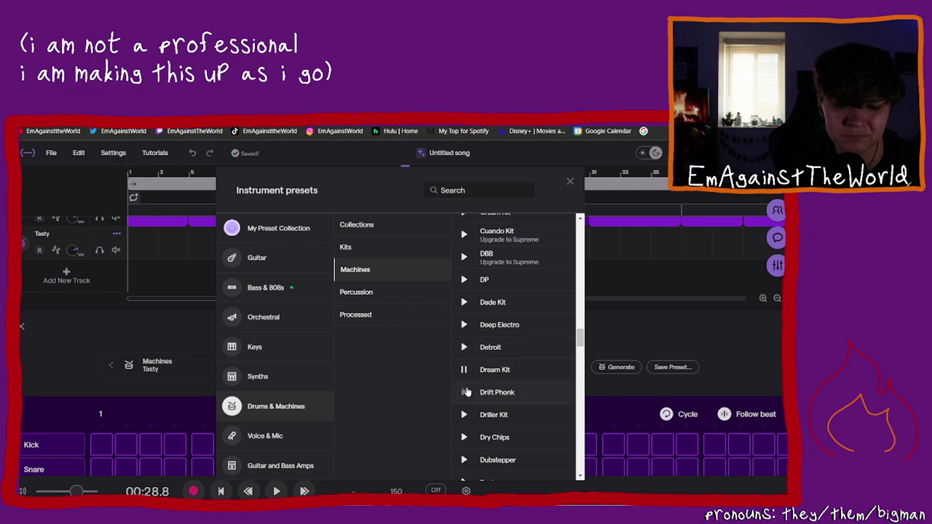
{"action": "scroll", "coordinate": [466, 392], "scroll_direction": "down", "scroll_amount": 3}
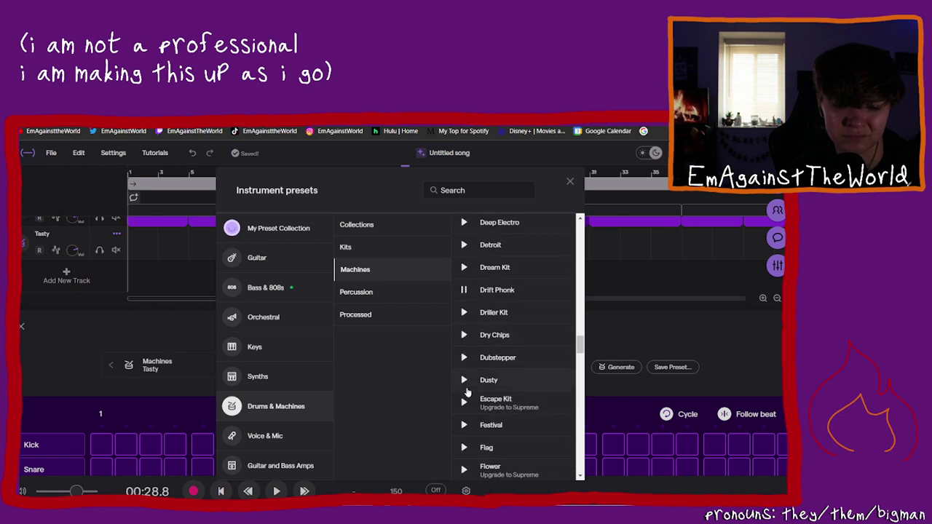
{"action": "scroll", "coordinate": [467, 393], "scroll_direction": "down", "scroll_amount": 2}
{"action": "left_click", "coordinate": [464, 339]}
{"action": "scroll", "coordinate": [466, 342], "scroll_direction": "down", "scroll_amount": 2}
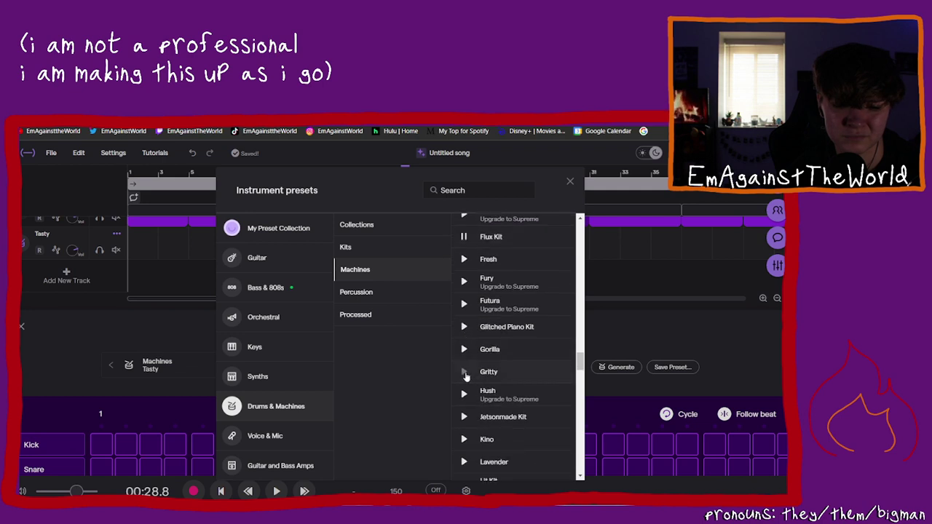
Step: Audition the remaining Machines presets, including Old School Tape, Raccoon, SOS, Tasty and XX
{"action": "scroll", "coordinate": [466, 351], "scroll_direction": "down", "scroll_amount": 6}
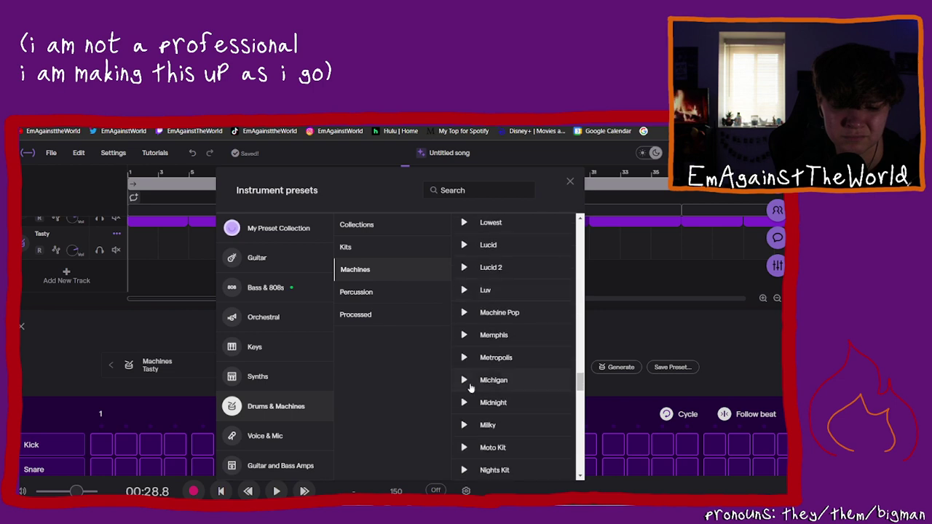
{"action": "scroll", "coordinate": [464, 382], "scroll_direction": "down", "scroll_amount": 3}
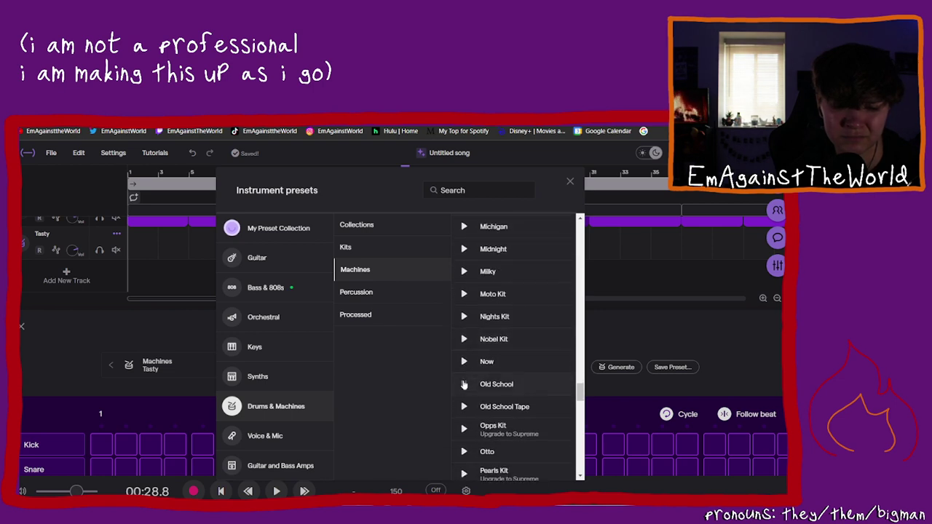
{"action": "scroll", "coordinate": [466, 407], "scroll_direction": "down", "scroll_amount": 4}
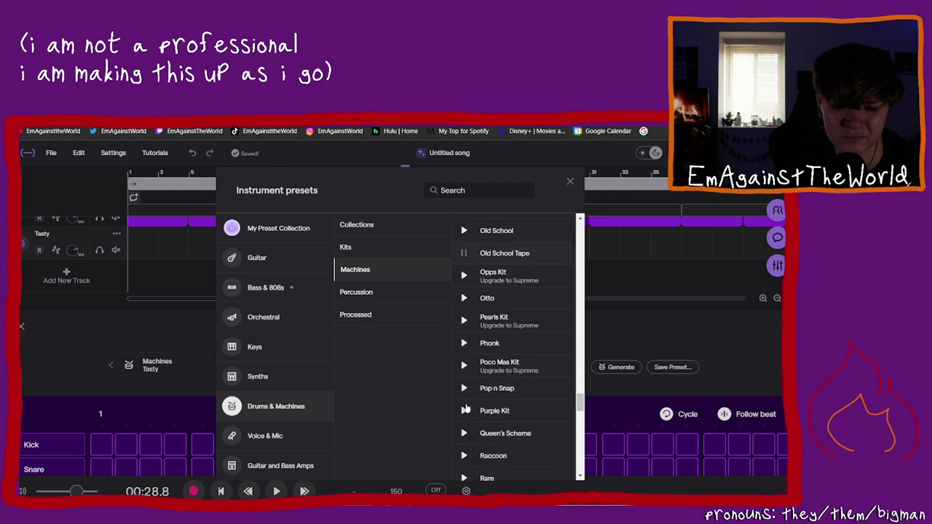
{"action": "left_click", "coordinate": [464, 406]}
{"action": "scroll", "coordinate": [464, 406], "scroll_direction": "down", "scroll_amount": 2}
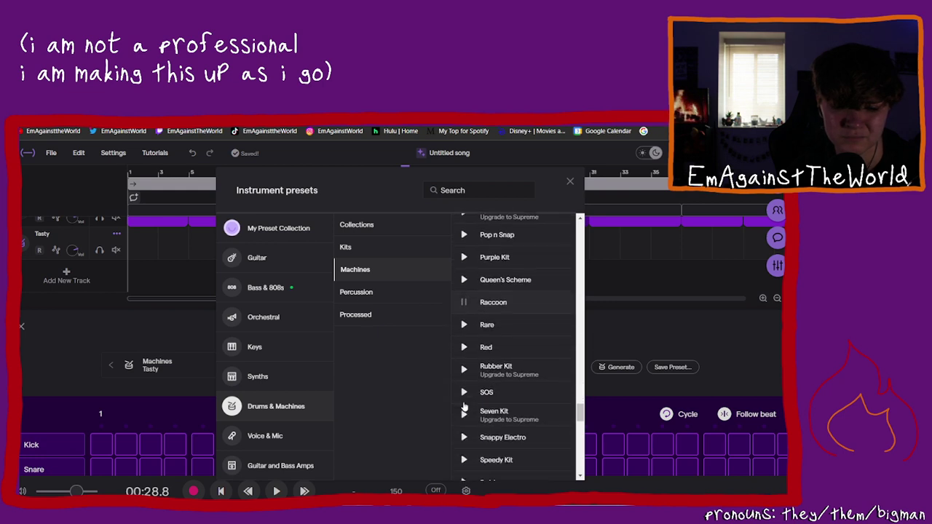
{"action": "left_click", "coordinate": [464, 402]}
{"action": "scroll", "coordinate": [464, 407], "scroll_direction": "down", "scroll_amount": 2}
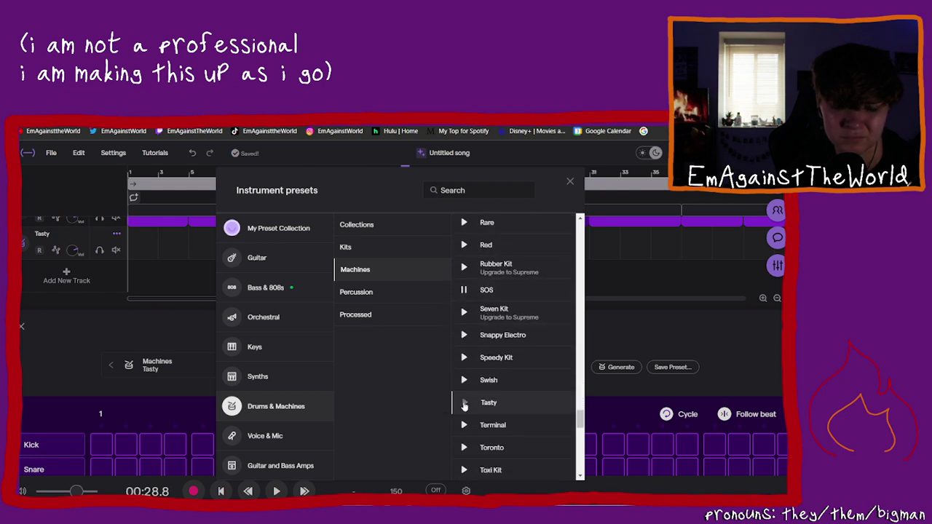
{"action": "scroll", "coordinate": [462, 406], "scroll_direction": "down", "scroll_amount": 2}
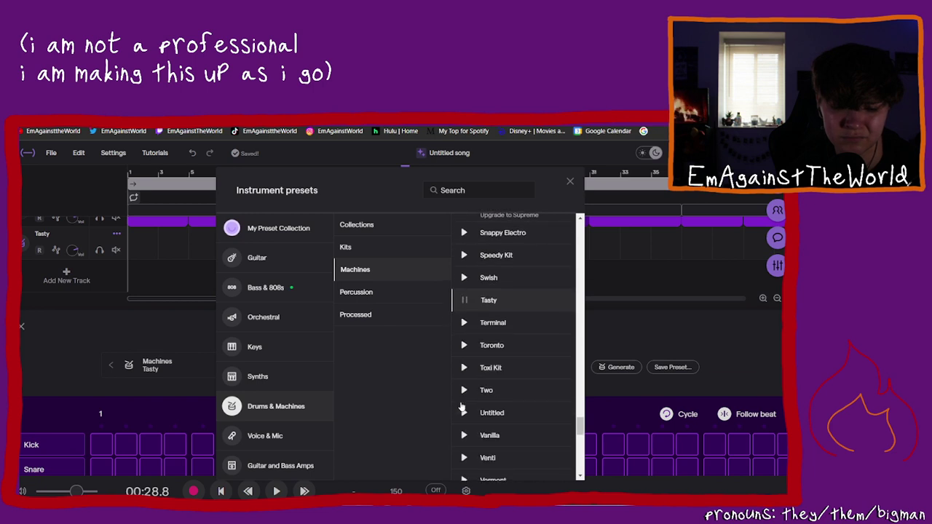
{"action": "left_click", "coordinate": [462, 406]}
{"action": "scroll", "coordinate": [462, 406], "scroll_direction": "down", "scroll_amount": 2}
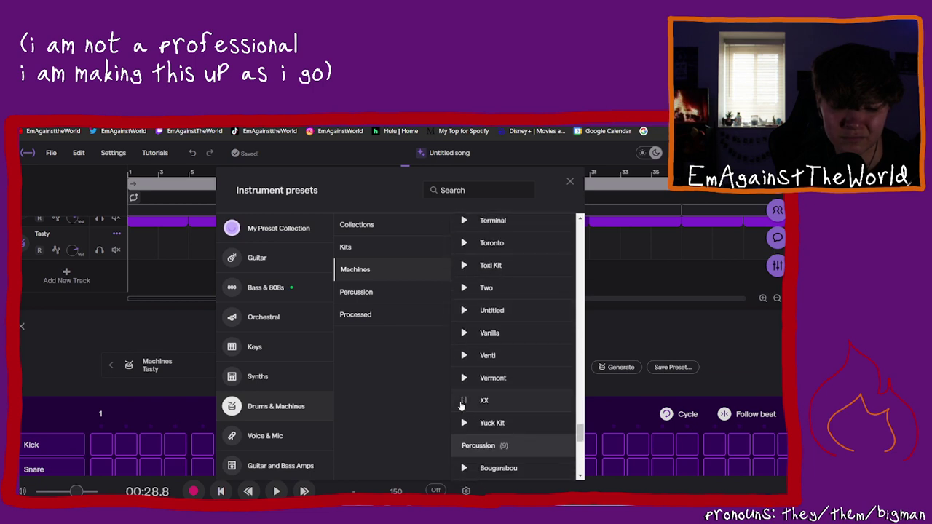
Step: Audition the Collections and early Kits presets, including Kandy - Snares, Clean Red and Fairlane, and load the Explorer kit on the drum track
{"action": "scroll", "coordinate": [462, 405], "scroll_direction": "up", "scroll_amount": 15}
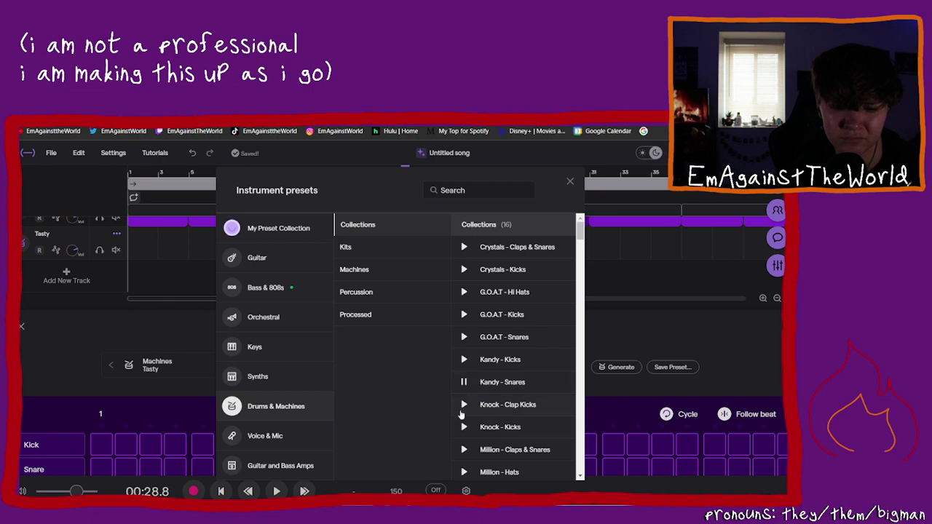
{"action": "scroll", "coordinate": [460, 413], "scroll_direction": "down", "scroll_amount": 5}
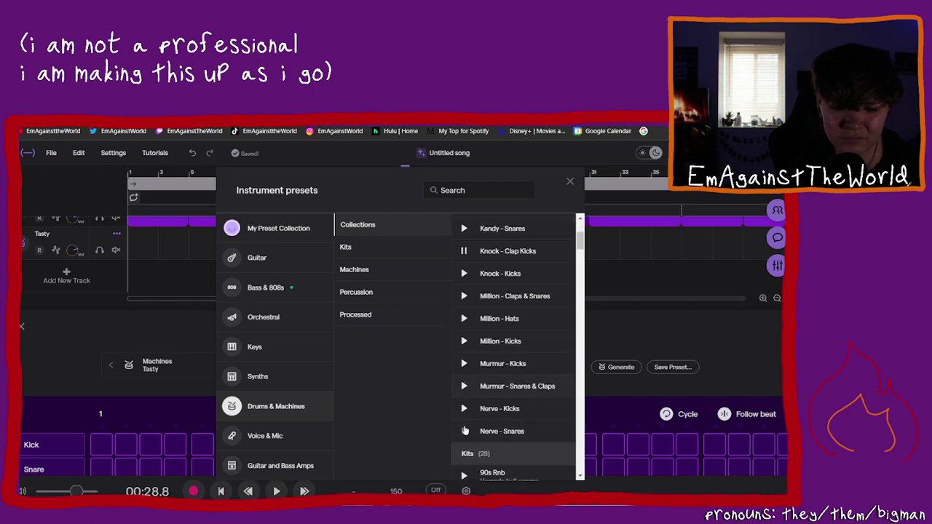
{"action": "scroll", "coordinate": [461, 423], "scroll_direction": "down", "scroll_amount": 5}
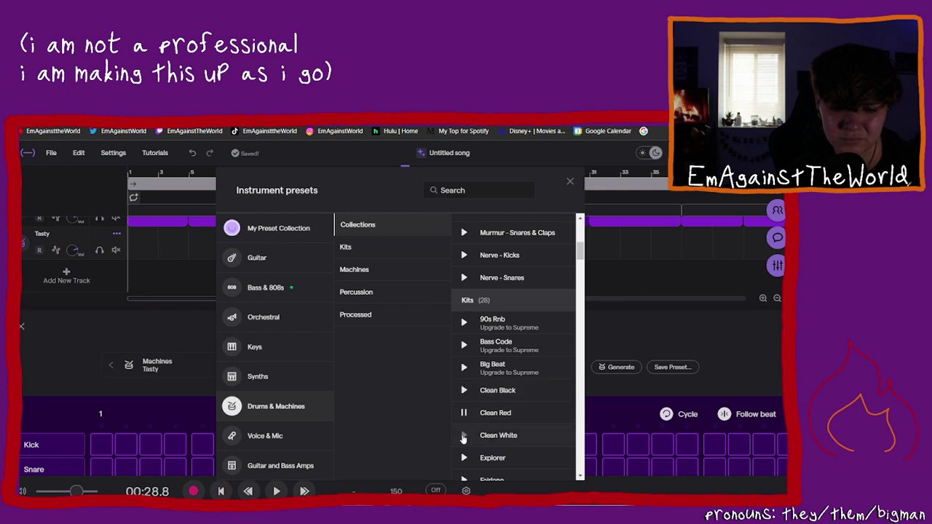
{"action": "scroll", "coordinate": [463, 436], "scroll_direction": "down", "scroll_amount": 3}
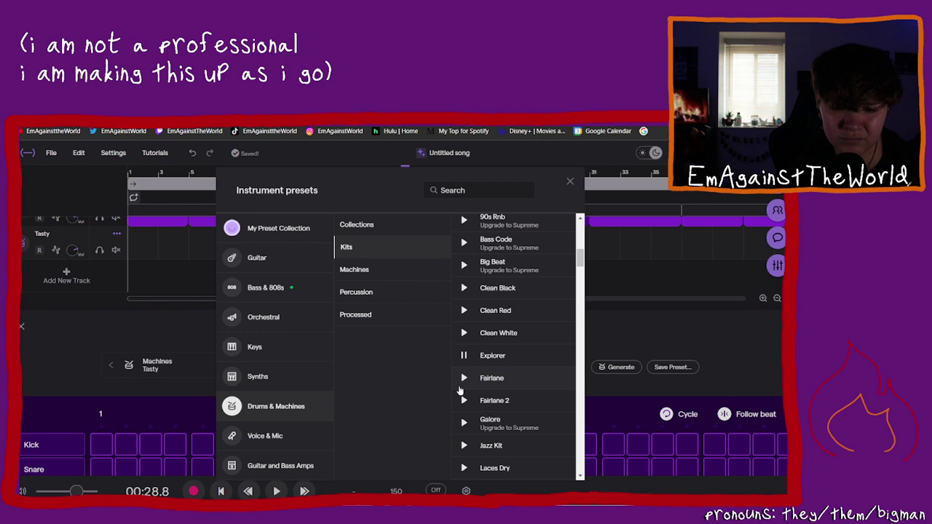
{"action": "left_click", "coordinate": [463, 380]}
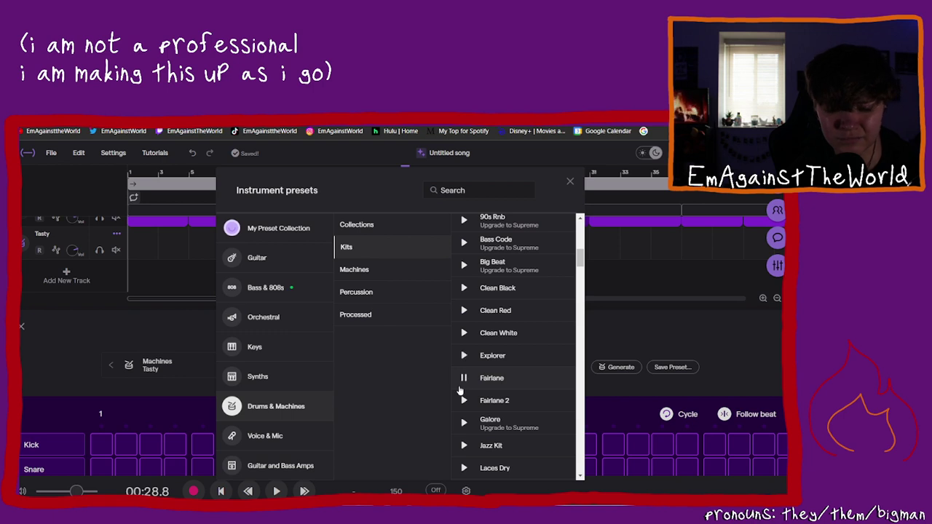
{"action": "left_click", "coordinate": [487, 360]}
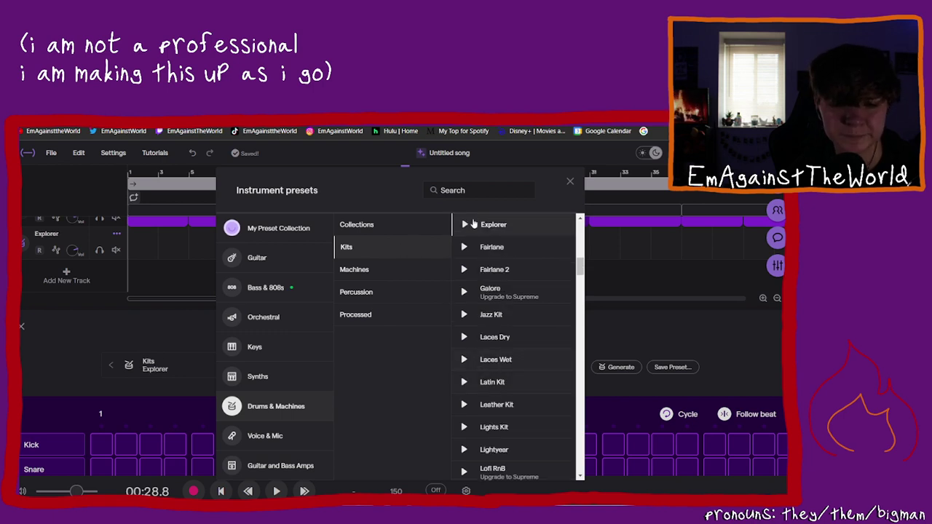
Step: Compare the Explorer kit with other Kits presets by auditioning Laces Dry, Lights Kit, Lightyear, New Steel, Oaks Folk Kit and Sunset City
{"action": "left_click", "coordinate": [463, 227]}
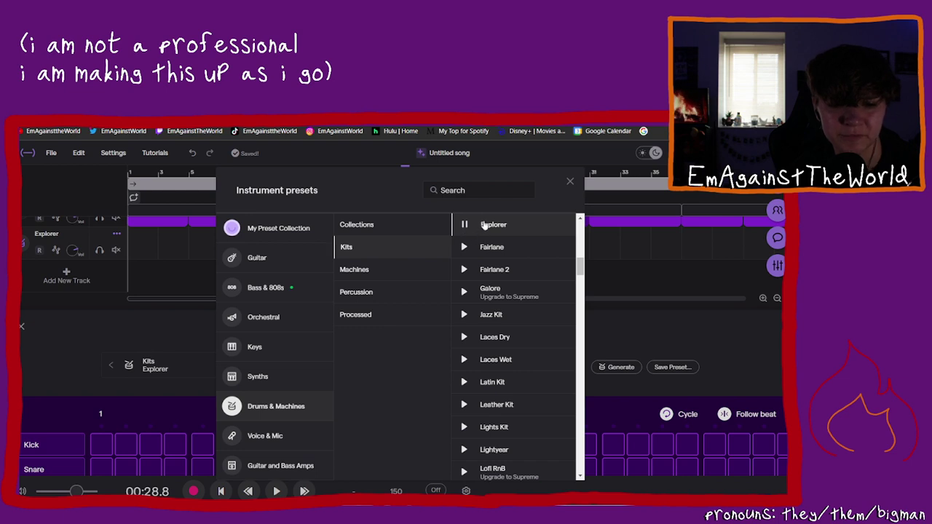
{"action": "scroll", "coordinate": [517, 288], "scroll_direction": "down", "scroll_amount": 2}
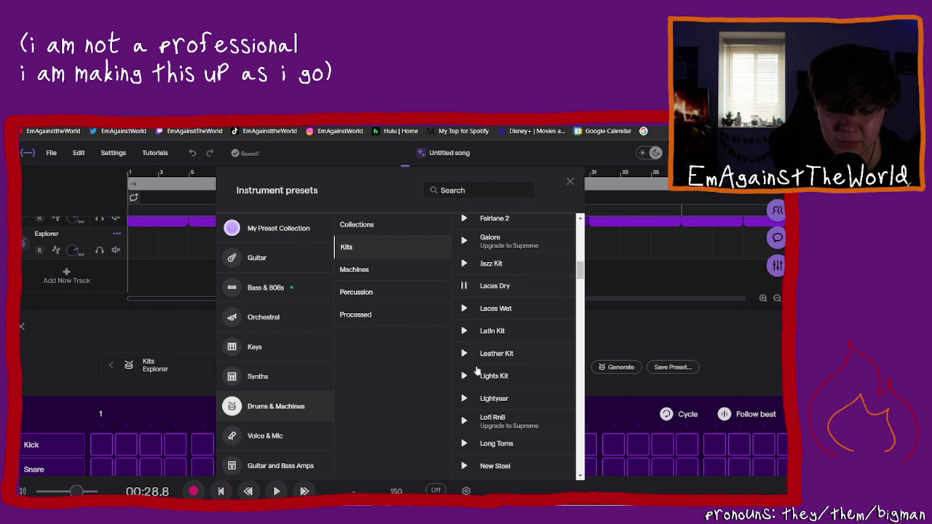
{"action": "left_click", "coordinate": [464, 375]}
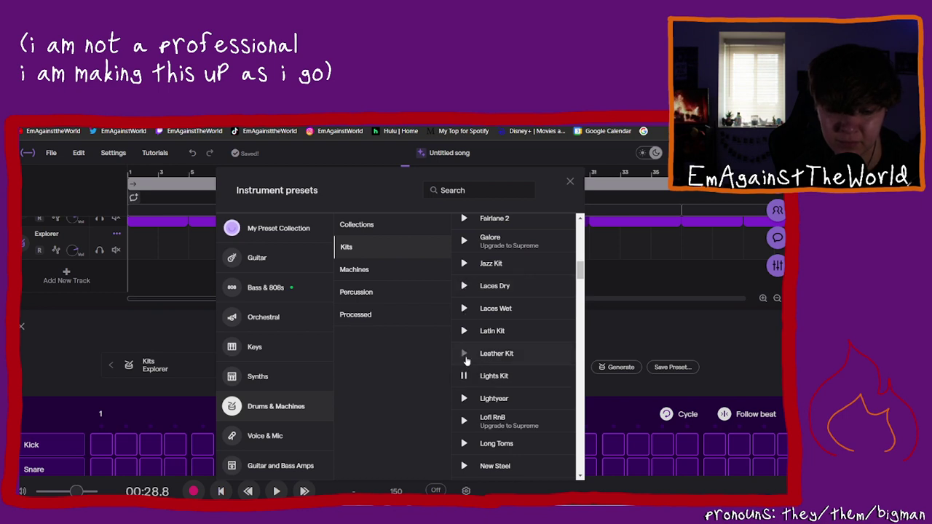
{"action": "left_click", "coordinate": [464, 398]}
{"action": "scroll", "coordinate": [461, 399], "scroll_direction": "down", "scroll_amount": 1}
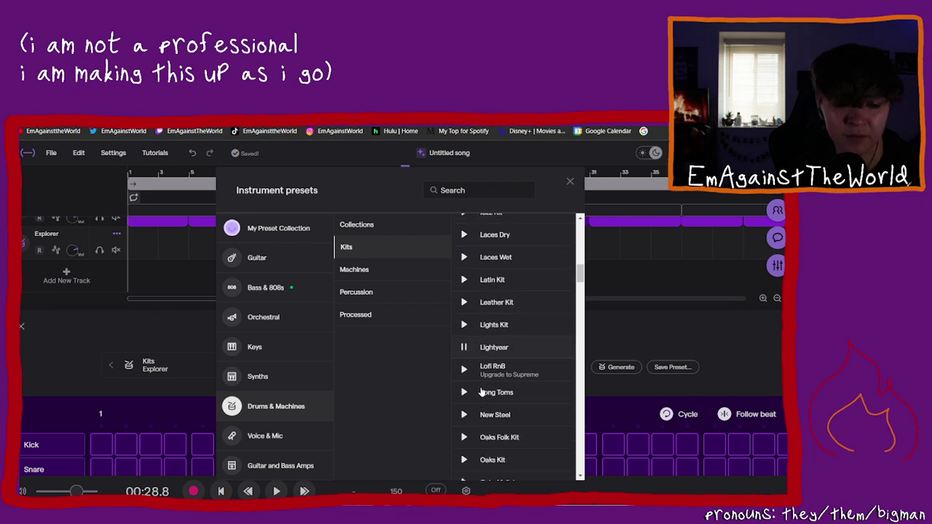
{"action": "left_click", "coordinate": [463, 417]}
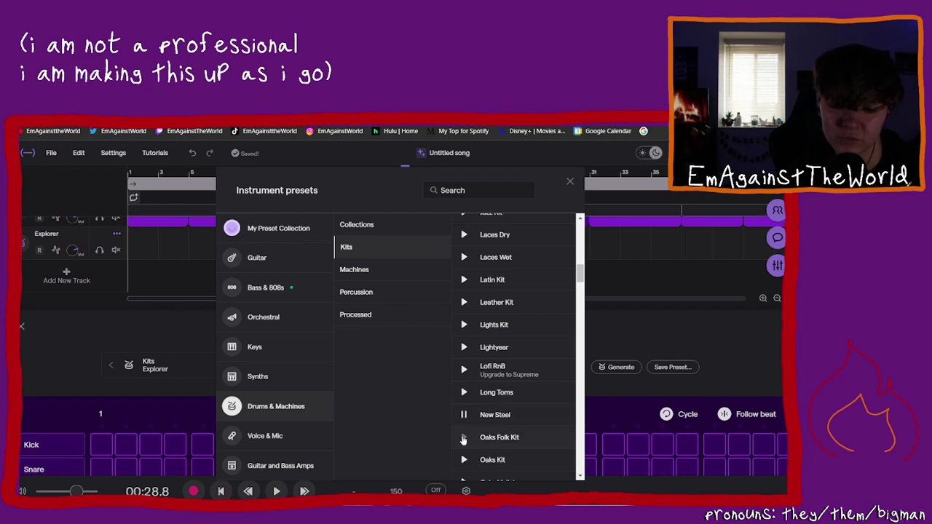
{"action": "left_click", "coordinate": [463, 440]}
{"action": "scroll", "coordinate": [484, 416], "scroll_direction": "down", "scroll_amount": 1}
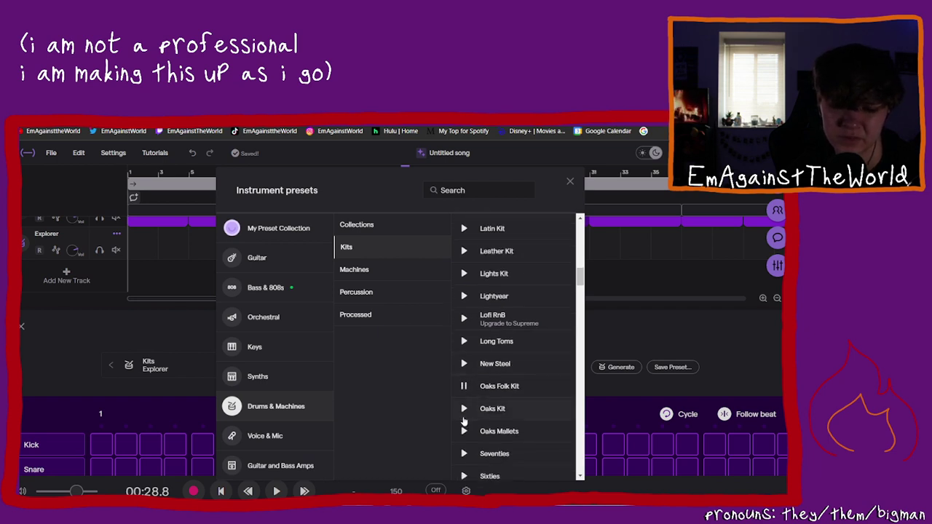
{"action": "left_click", "coordinate": [463, 417]}
{"action": "scroll", "coordinate": [463, 419], "scroll_direction": "down", "scroll_amount": 1}
{"action": "left_click", "coordinate": [463, 425]}
{"action": "scroll", "coordinate": [463, 427], "scroll_direction": "down", "scroll_amount": 1}
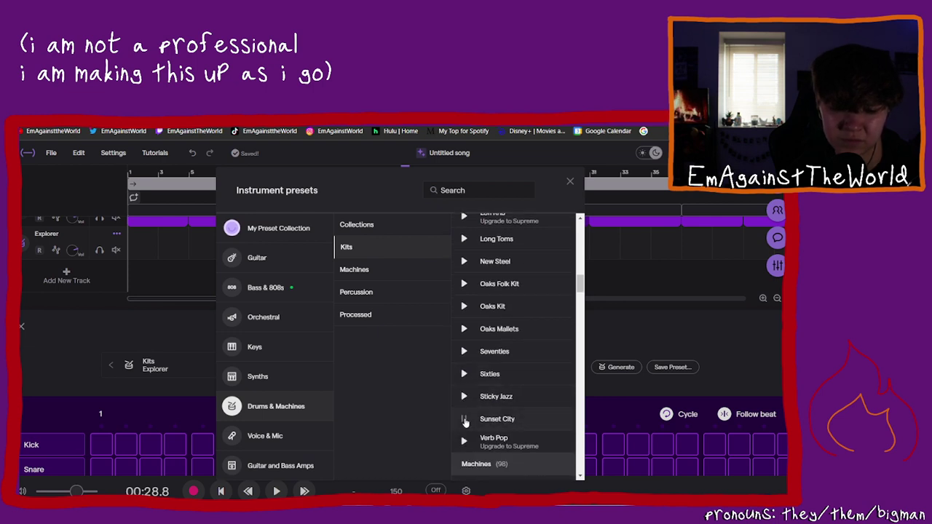
{"action": "scroll", "coordinate": [549, 383], "scroll_direction": "up", "scroll_amount": 6}
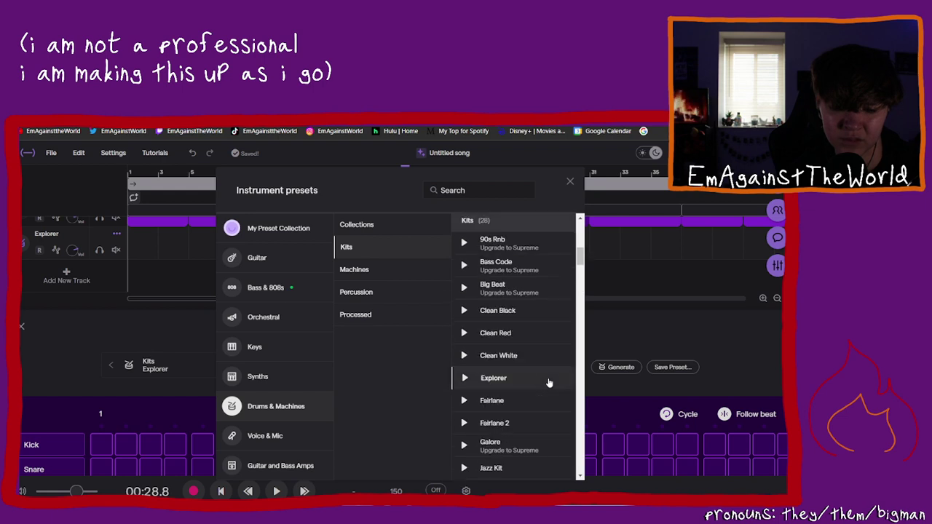
Step: Audition the Clean White and Fairlane 2 kits, return to the Explorer kit and close the preset browser
{"action": "scroll", "coordinate": [549, 383], "scroll_direction": "down", "scroll_amount": 2}
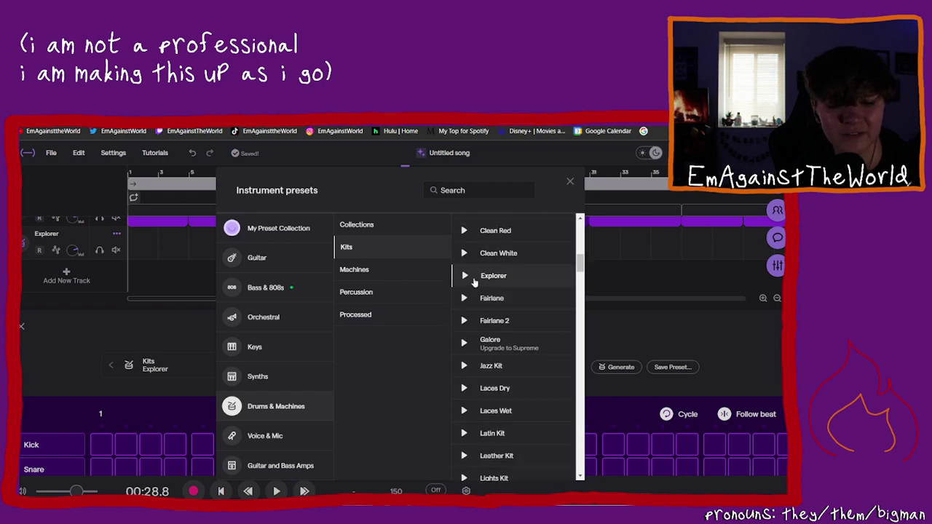
{"action": "left_click", "coordinate": [512, 261]}
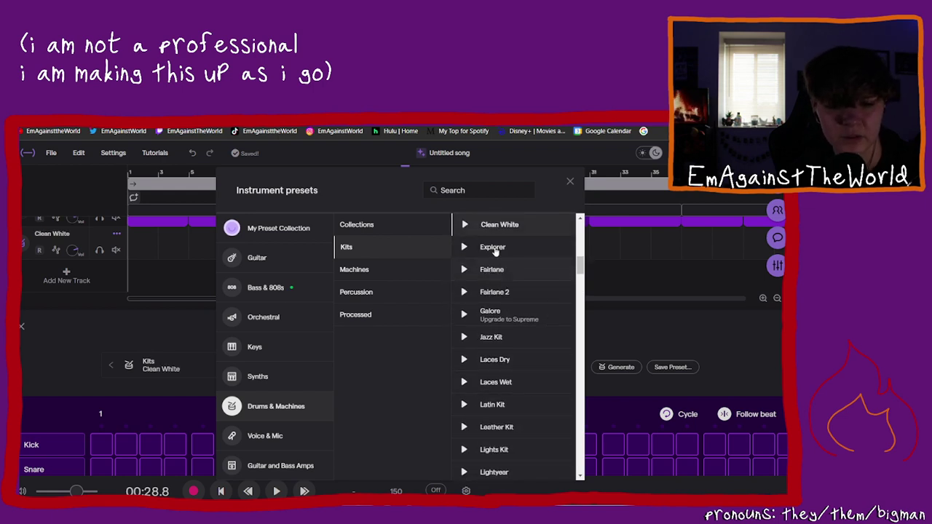
{"action": "left_click", "coordinate": [495, 266]}
{"action": "left_click", "coordinate": [490, 250]}
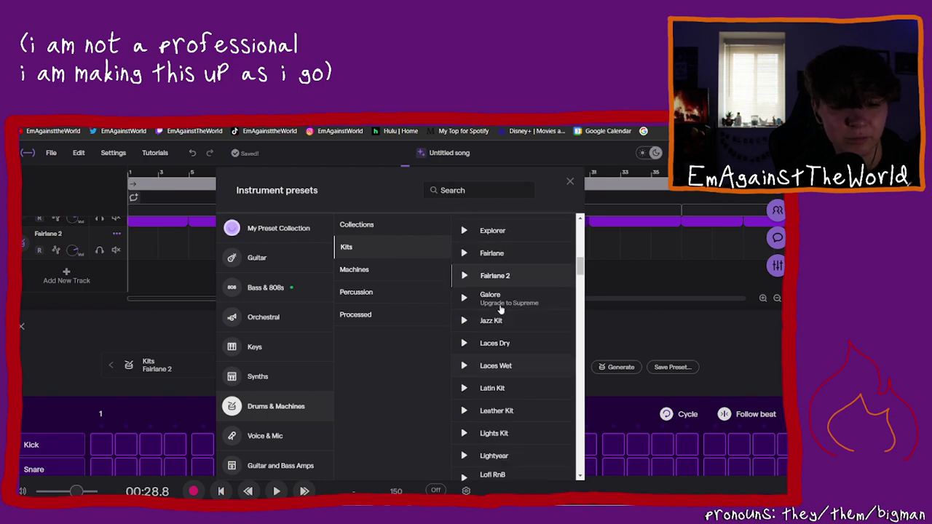
{"action": "left_click", "coordinate": [488, 235]}
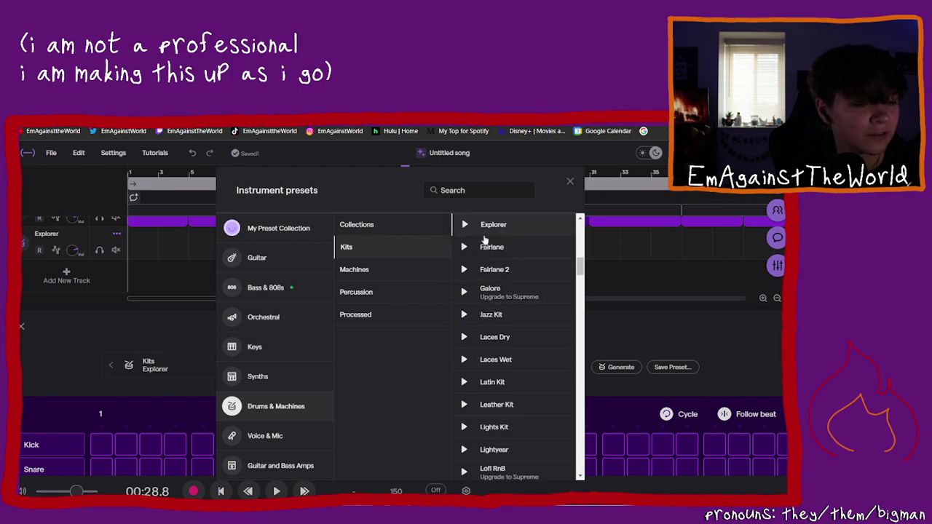
{"action": "left_click", "coordinate": [618, 339]}
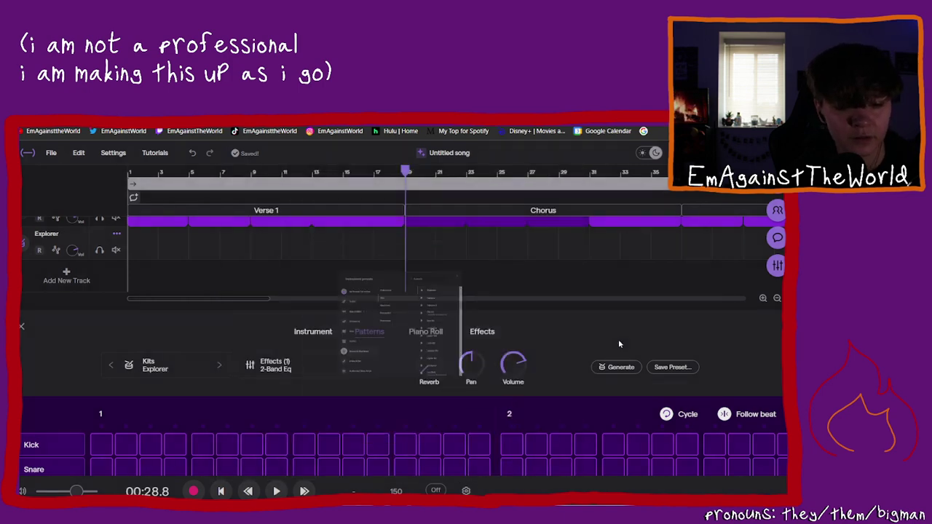
Step: Generate an AI drum pattern on the Explorer track and listen to it
{"action": "scroll", "coordinate": [177, 454], "scroll_direction": "down", "scroll_amount": 2}
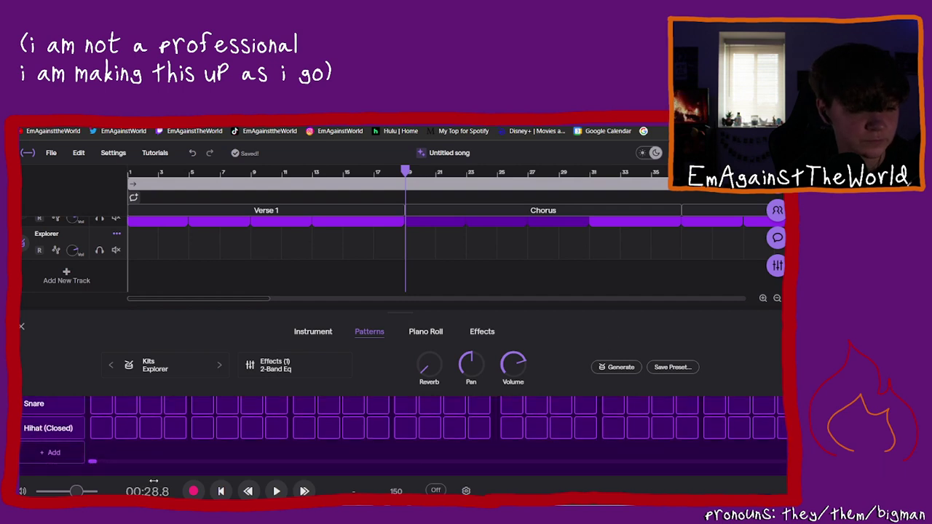
{"action": "scroll", "coordinate": [176, 453], "scroll_direction": "up", "scroll_amount": 2}
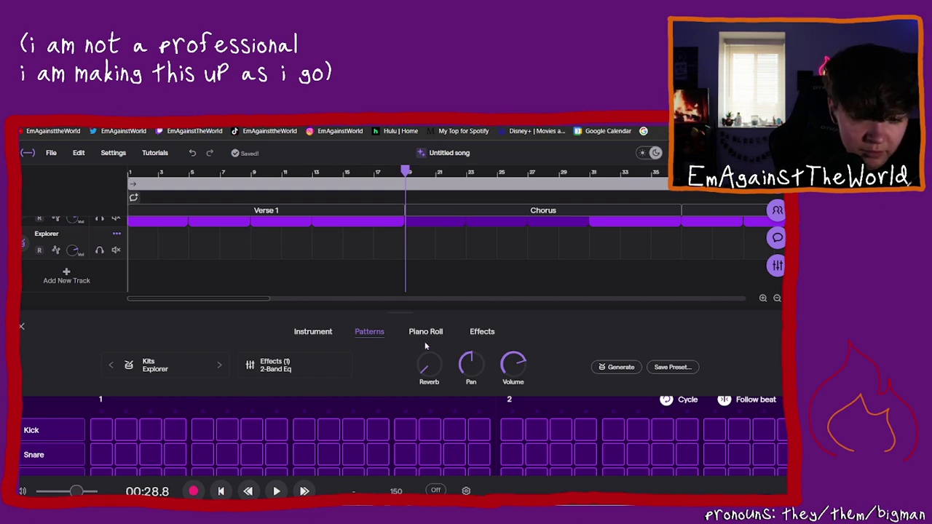
{"action": "left_click", "coordinate": [620, 367]}
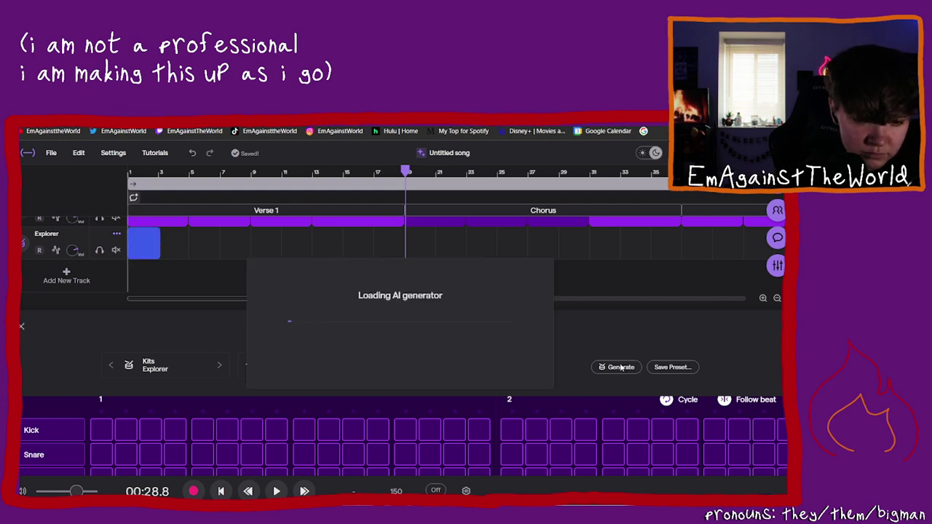
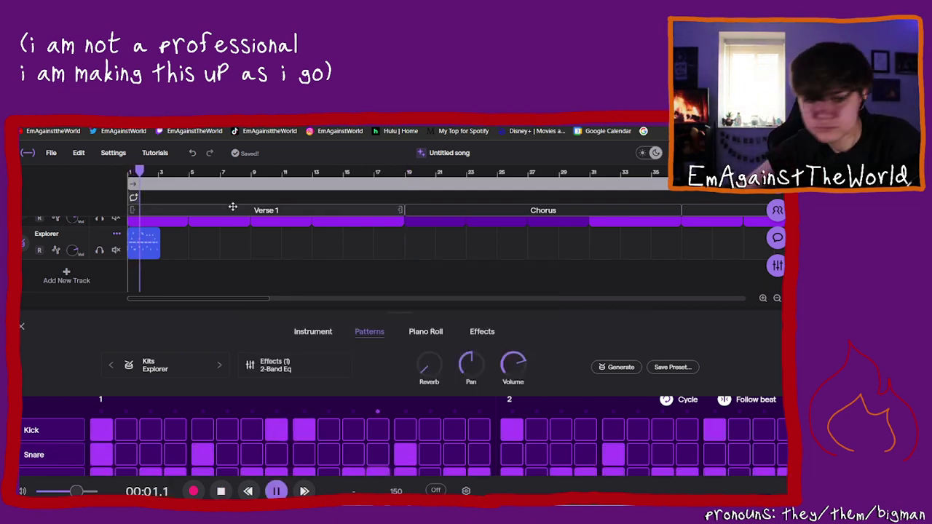
{"action": "left_click", "coordinate": [276, 490]}
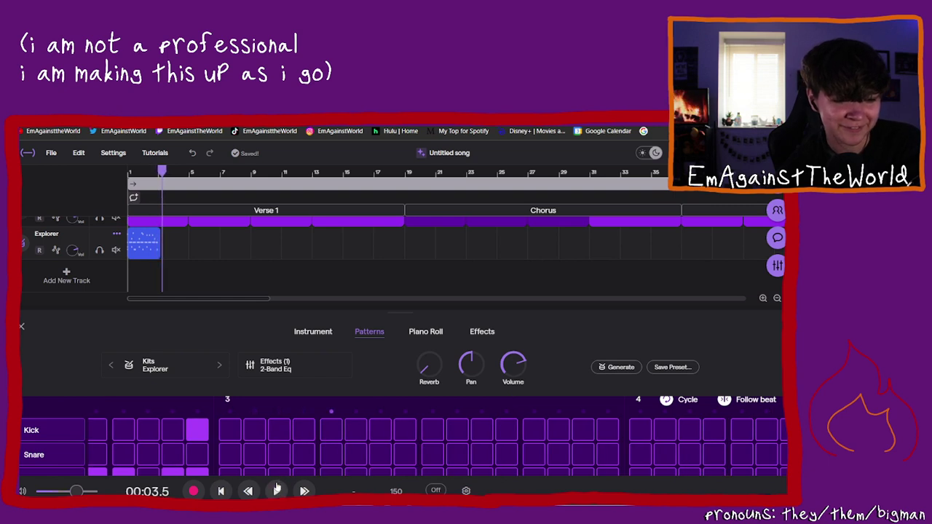
Step: Delete the generated drum clip from the beginning of the Explorer track
{"action": "right_click", "coordinate": [152, 234]}
{"action": "key", "text": "Escape"}
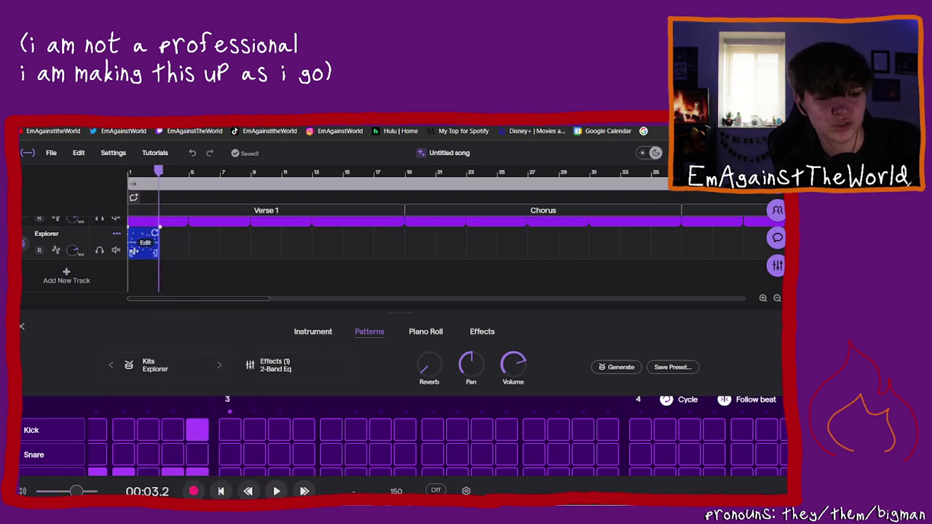
{"action": "key", "text": "Delete"}
{"action": "scroll", "coordinate": [179, 463], "scroll_direction": "up", "scroll_amount": 1}
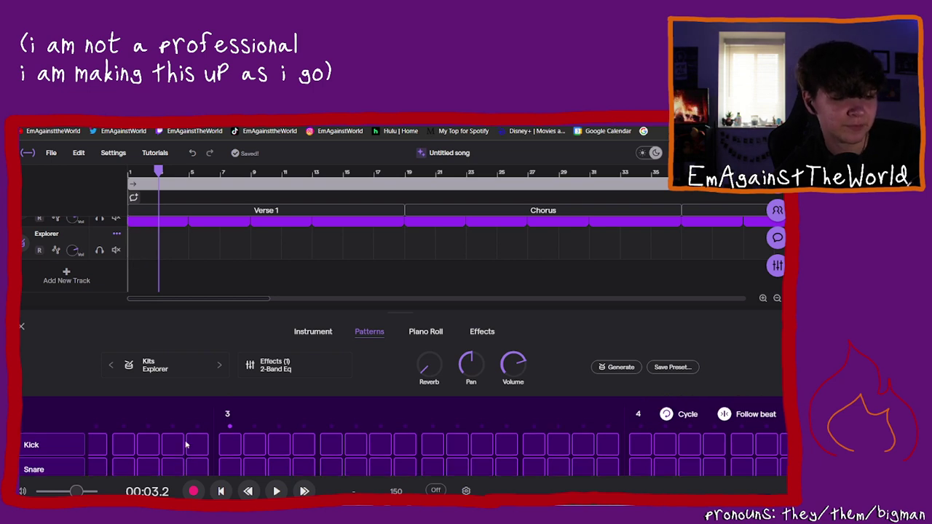
Step: Lower the Explorer track's volume to about the middle of its range and return the playhead to the song start
{"action": "left_click_drag", "start_coordinate": [73, 250], "coordinate": [67, 294]}
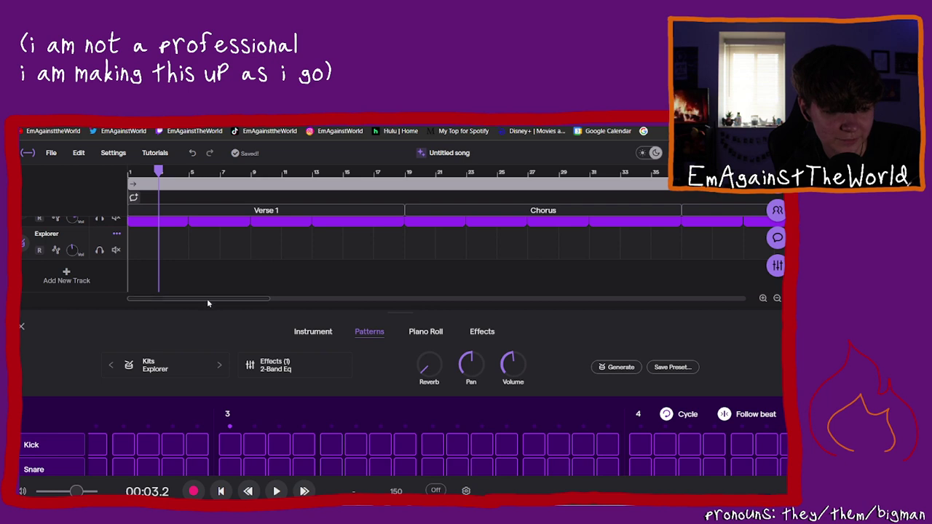
{"action": "left_click", "coordinate": [127, 171]}
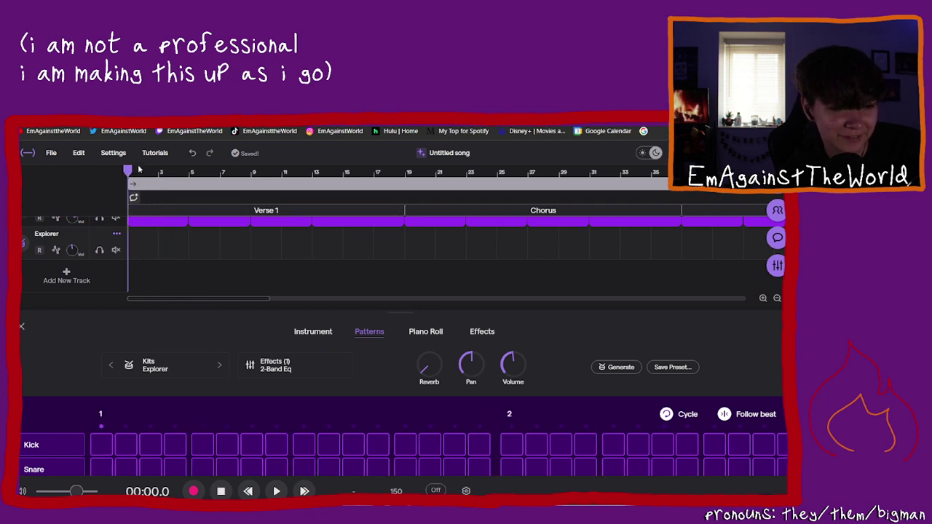
Step: Position the playhead at bar 19, where the Chorus starts, and create an empty drum clip there on the Explorer track
{"action": "left_click", "coordinate": [776, 298]}
{"action": "left_click", "coordinate": [776, 299]}
{"action": "left_click", "coordinate": [219, 172]}
{"action": "left_click_drag", "start_coordinate": [220, 172], "coordinate": [238, 188]}
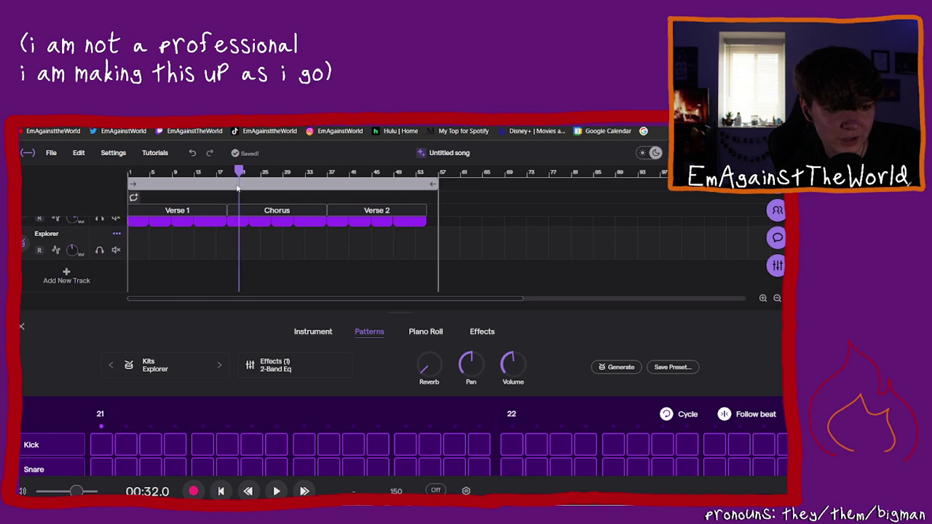
{"action": "left_click", "coordinate": [763, 299]}
{"action": "left_click", "coordinate": [763, 298]}
{"action": "left_click", "coordinate": [279, 181]}
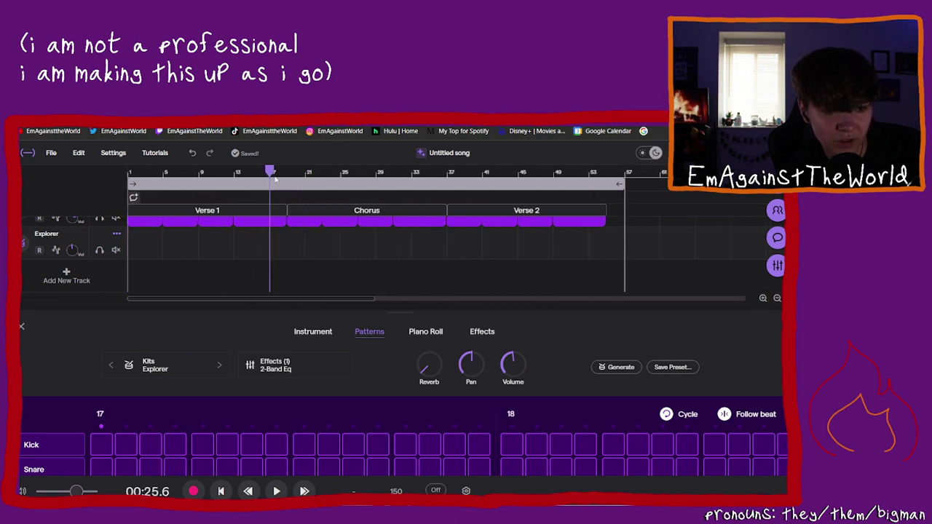
{"action": "left_click", "coordinate": [763, 298]}
{"action": "left_click", "coordinate": [763, 299]}
{"action": "left_click", "coordinate": [386, 197]}
{"action": "left_click", "coordinate": [393, 242]}
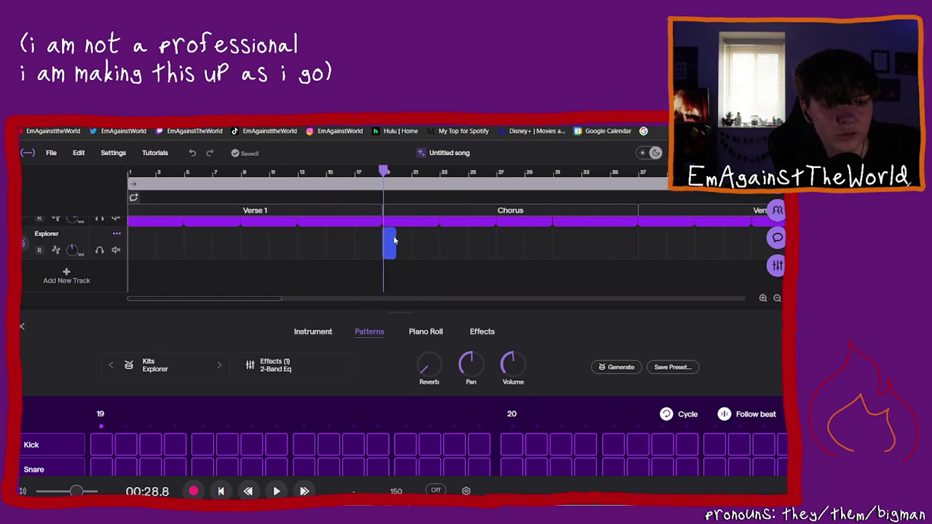
{"action": "left_click", "coordinate": [390, 248]}
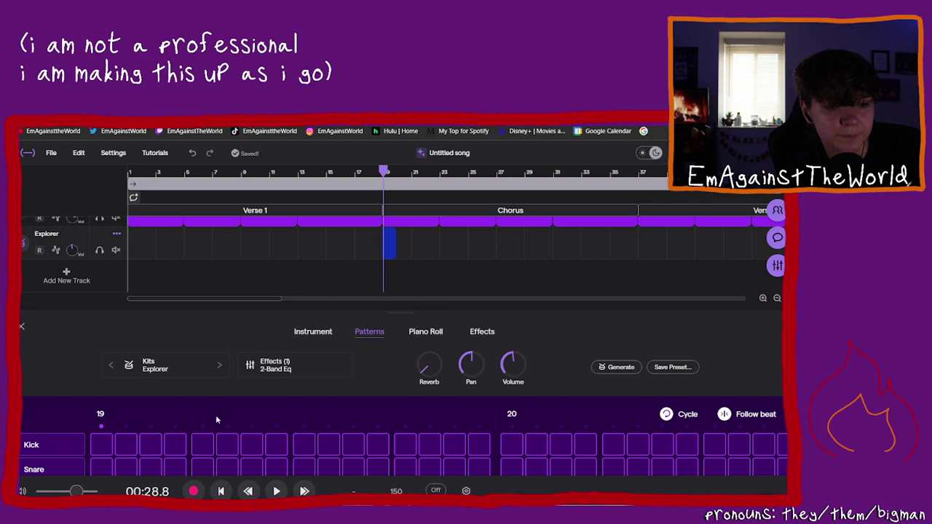
Step: Place a kick hit on the first step of bar 19 in the drum pattern
{"action": "left_click", "coordinate": [102, 447]}
{"action": "left_click", "coordinate": [102, 450]}
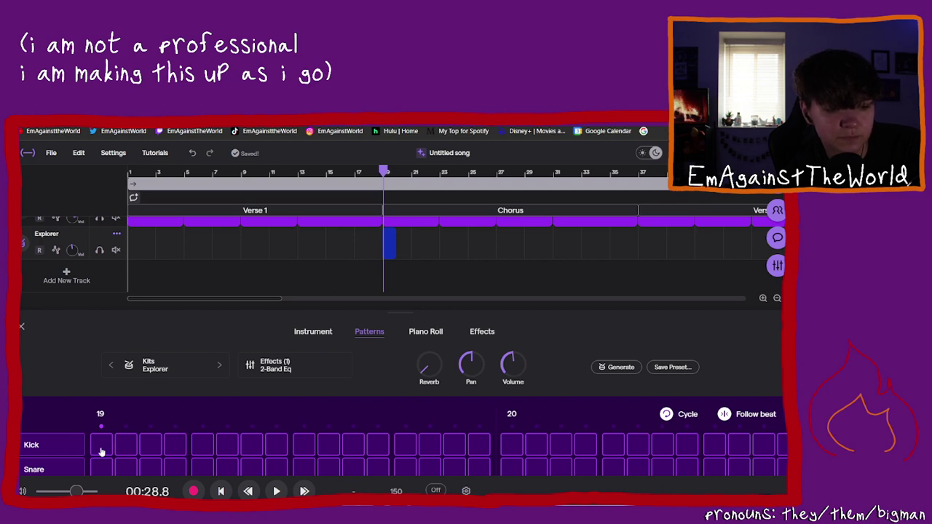
{"action": "left_click", "coordinate": [103, 449]}
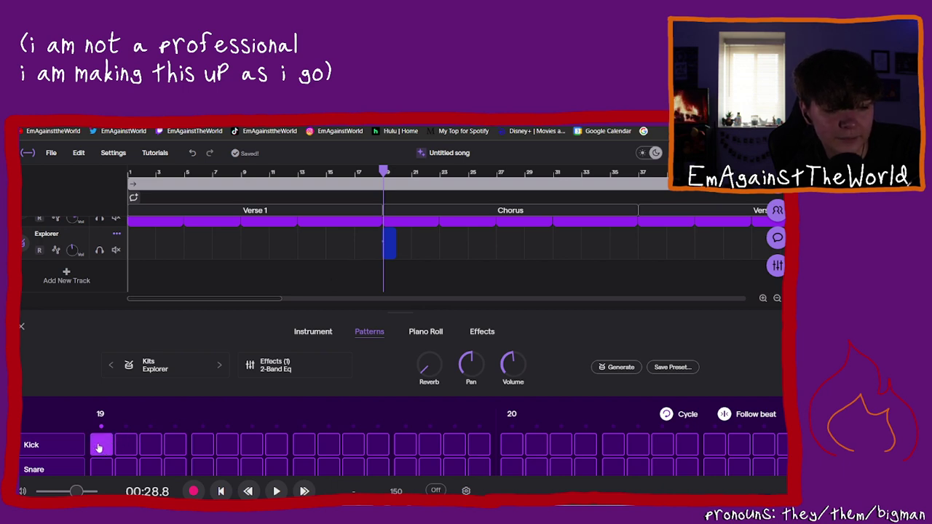
Step: Try additional bar 19 kick hits on steps 4 and 5, and on steps 7 and 9, clearing steps 4, 5 and 7
{"action": "left_click", "coordinate": [173, 449]}
{"action": "left_click", "coordinate": [203, 452]}
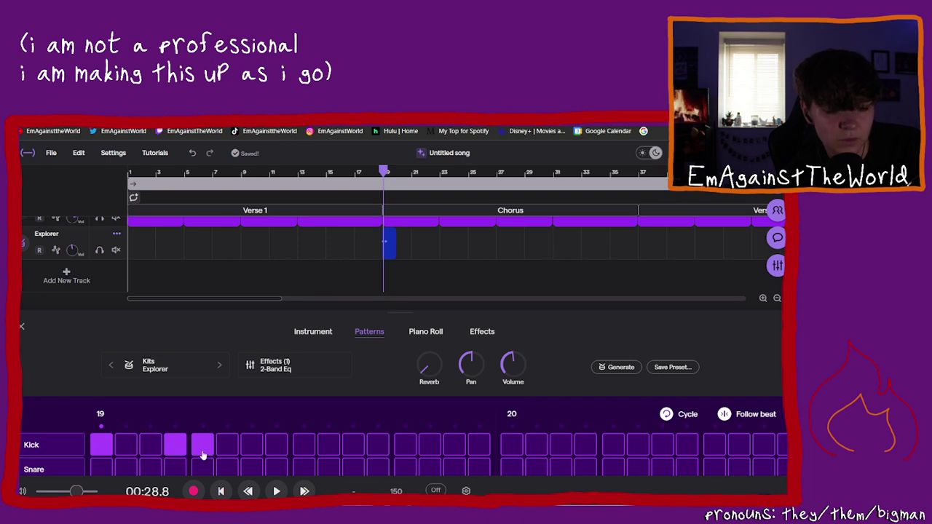
{"action": "left_click", "coordinate": [175, 446]}
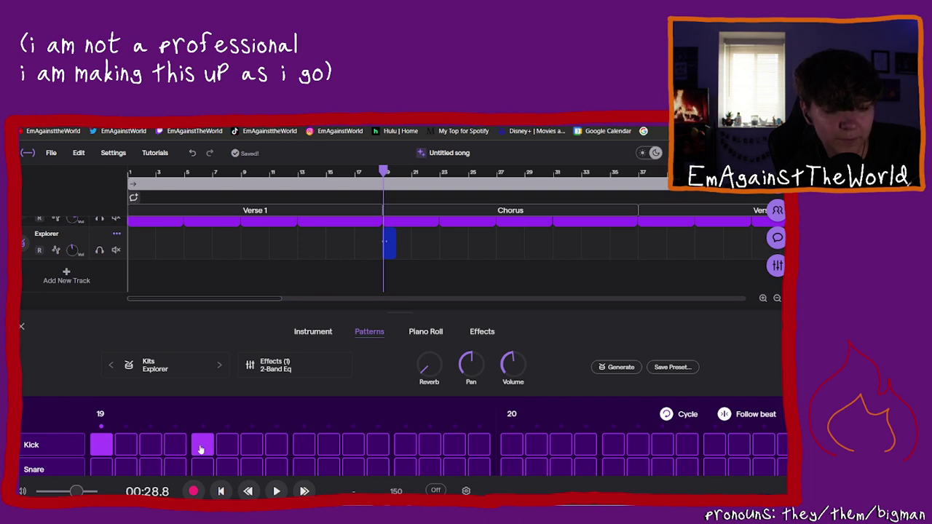
{"action": "left_click", "coordinate": [202, 446]}
{"action": "left_click", "coordinate": [252, 444]}
{"action": "left_click", "coordinate": [304, 444]}
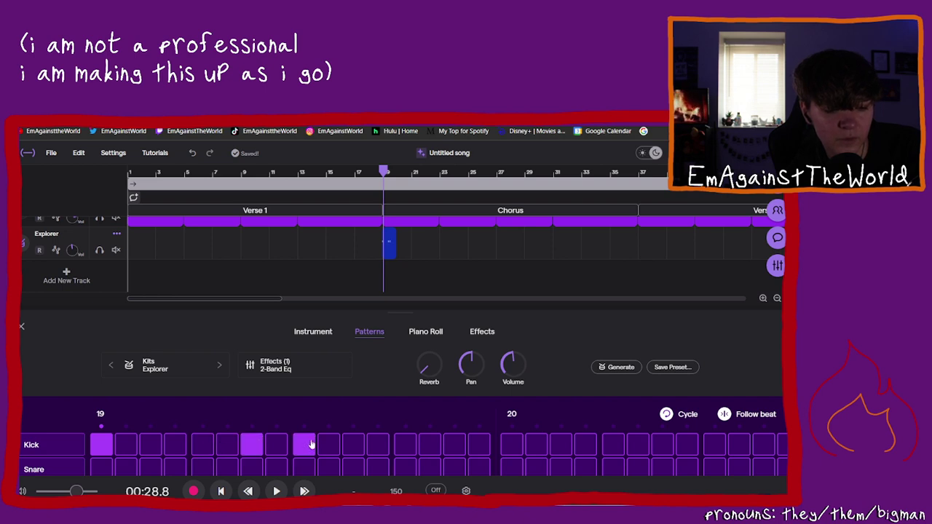
{"action": "left_click", "coordinate": [252, 443]}
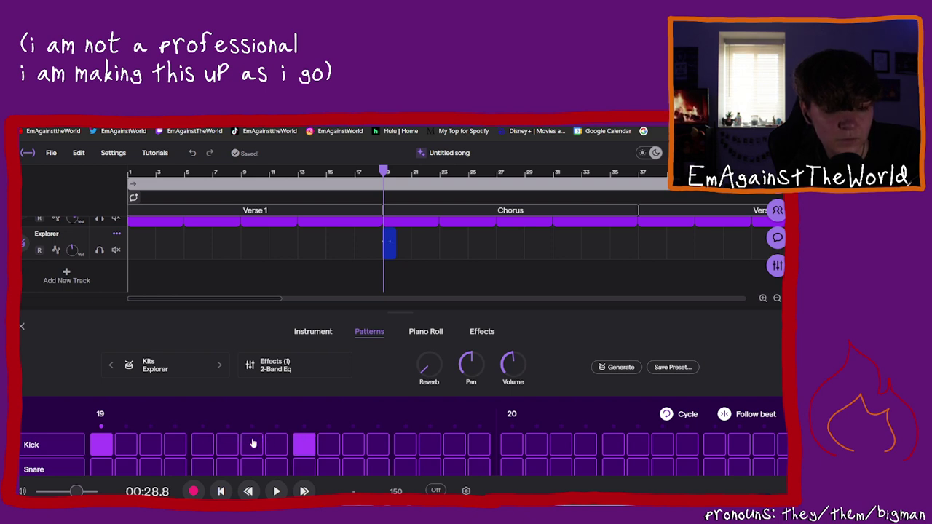
Step: Try a bar 19 kick pattern on steps 1, 4 and 5, and play it back
{"action": "left_click", "coordinate": [102, 445]}
{"action": "left_click", "coordinate": [101, 445]}
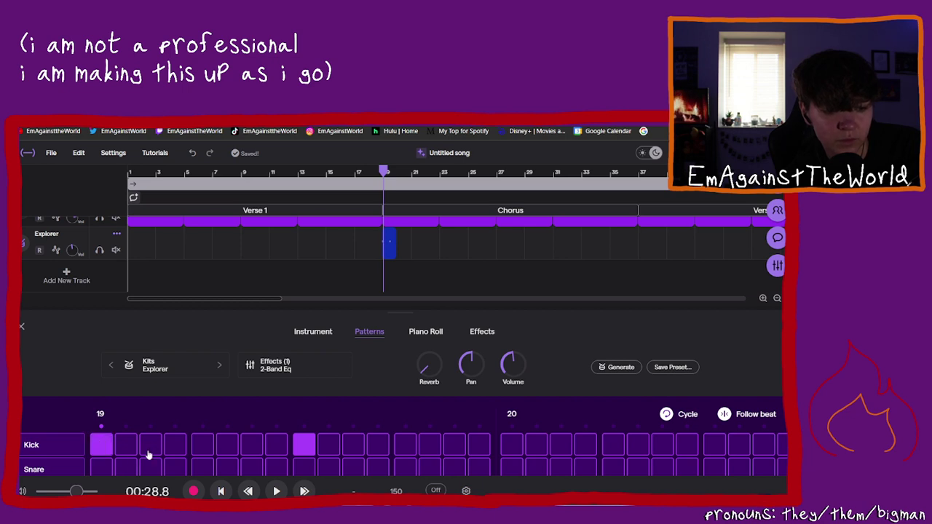
{"action": "left_click", "coordinate": [173, 448]}
{"action": "left_click", "coordinate": [194, 447]}
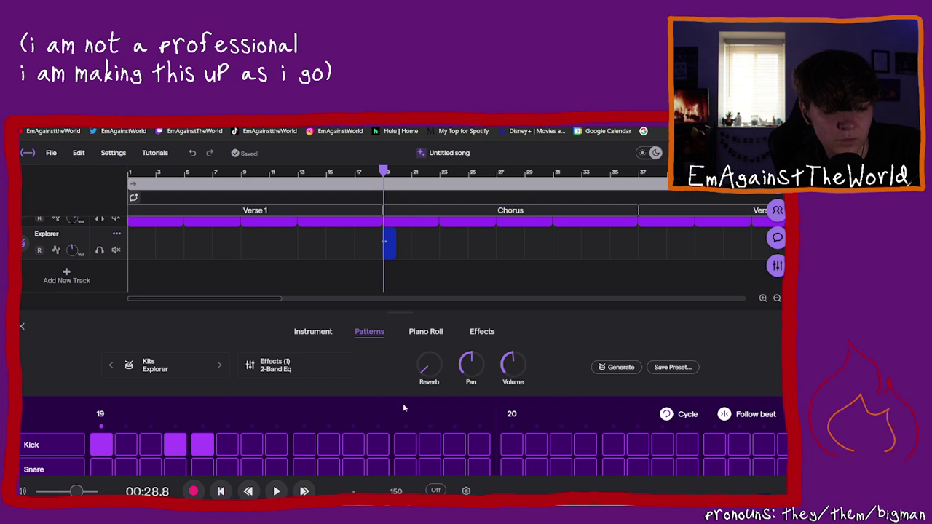
{"action": "left_click", "coordinate": [763, 299]}
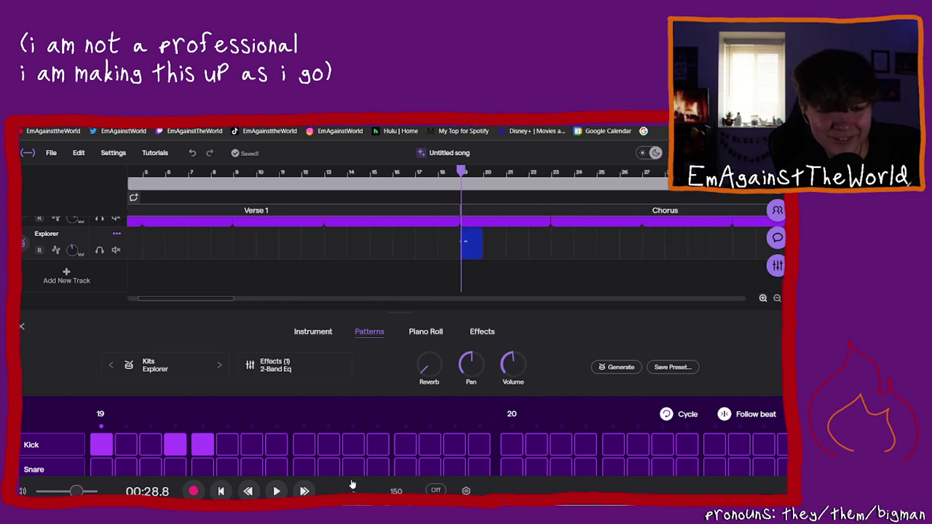
{"action": "left_click", "coordinate": [277, 491]}
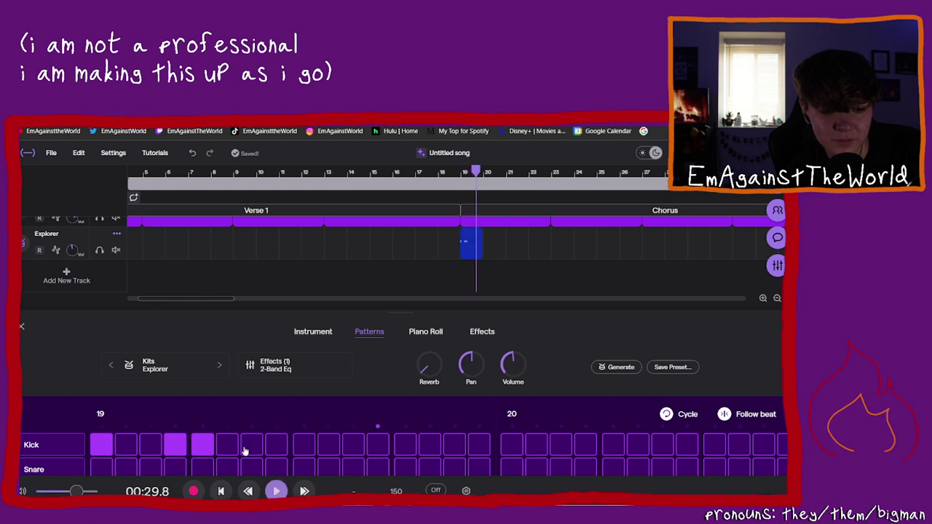
Step: Remove the kick on step 4, try kicks on steps 5 and 9, and clear them to leave only step 1
{"action": "left_click", "coordinate": [171, 445]}
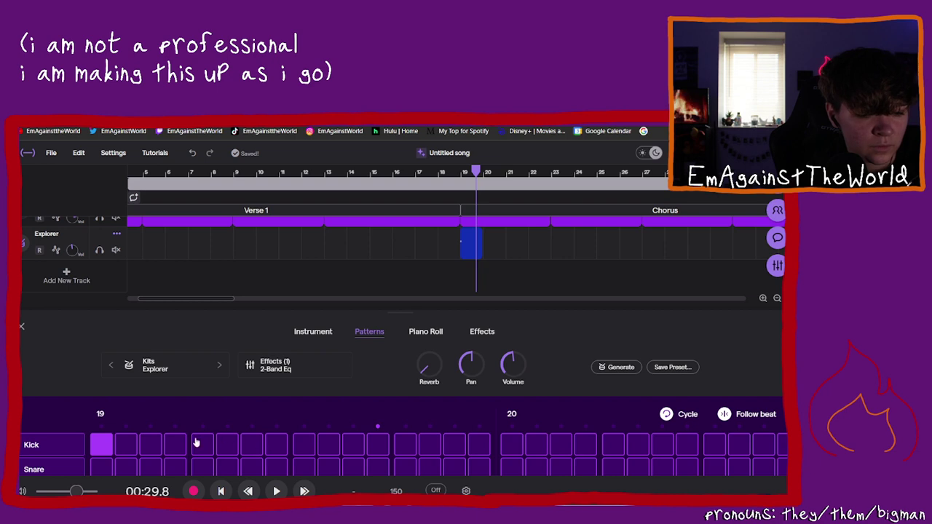
{"action": "left_click", "coordinate": [201, 445]}
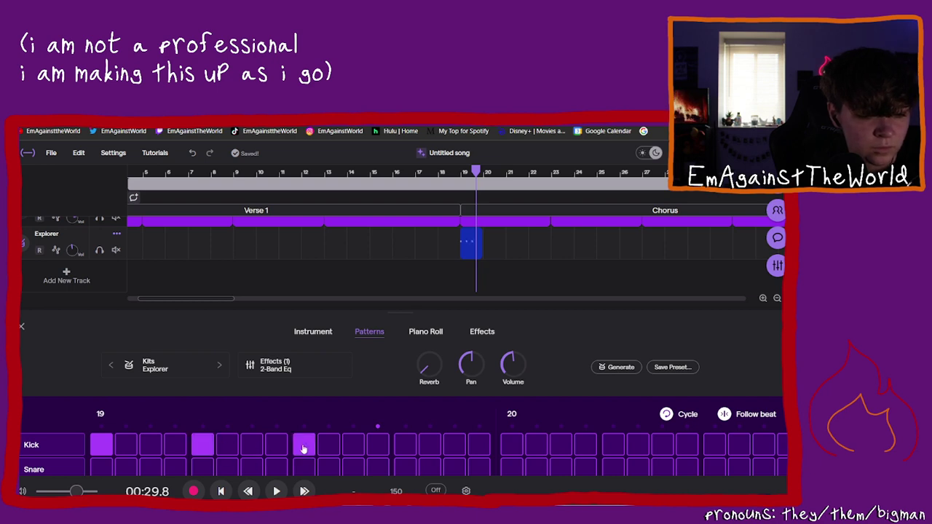
{"action": "left_click", "coordinate": [211, 446]}
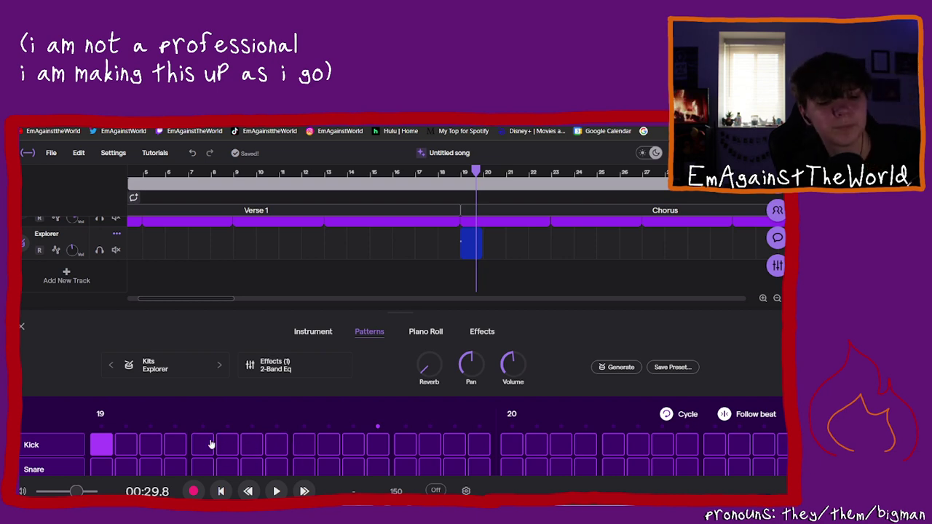
Step: Add kick hits on steps 7 and 9 of bar 19 and return the playhead to the start of the Chorus
{"action": "left_click", "coordinate": [97, 448]}
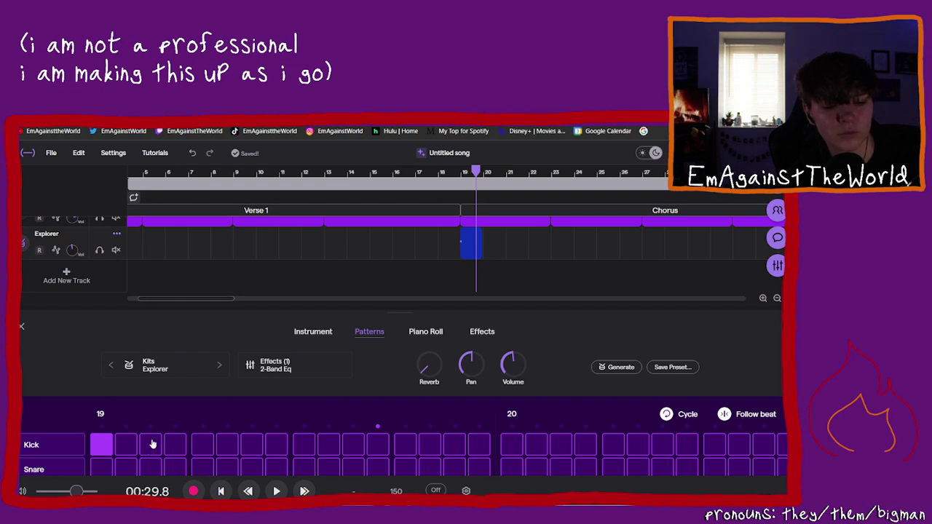
{"action": "left_click", "coordinate": [151, 445]}
{"action": "left_click", "coordinate": [151, 445]}
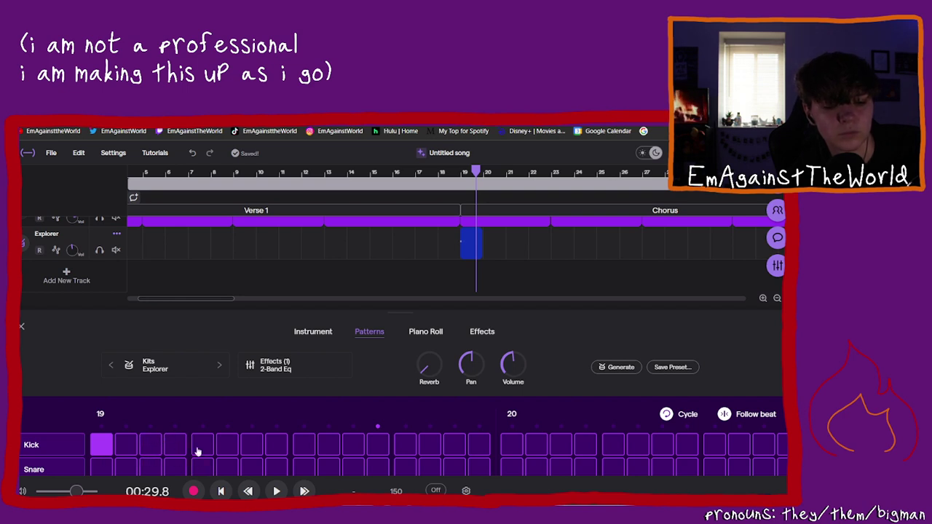
{"action": "left_click", "coordinate": [244, 447]}
{"action": "left_click", "coordinate": [308, 449]}
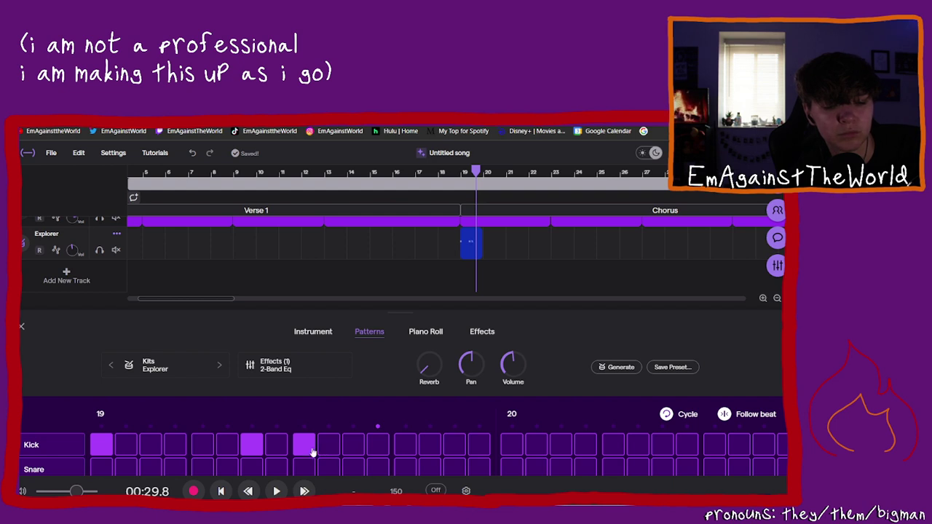
{"action": "left_click", "coordinate": [459, 176]}
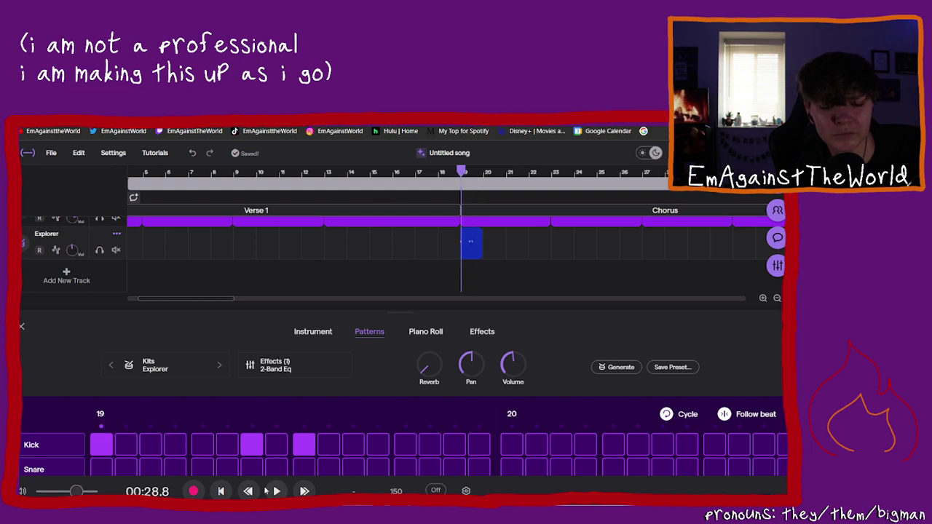
Step: Add kicks on step 13 of bar 19 and steps 1, 7 and 9 of bar 20, and play back from bar 19
{"action": "left_click", "coordinate": [277, 490]}
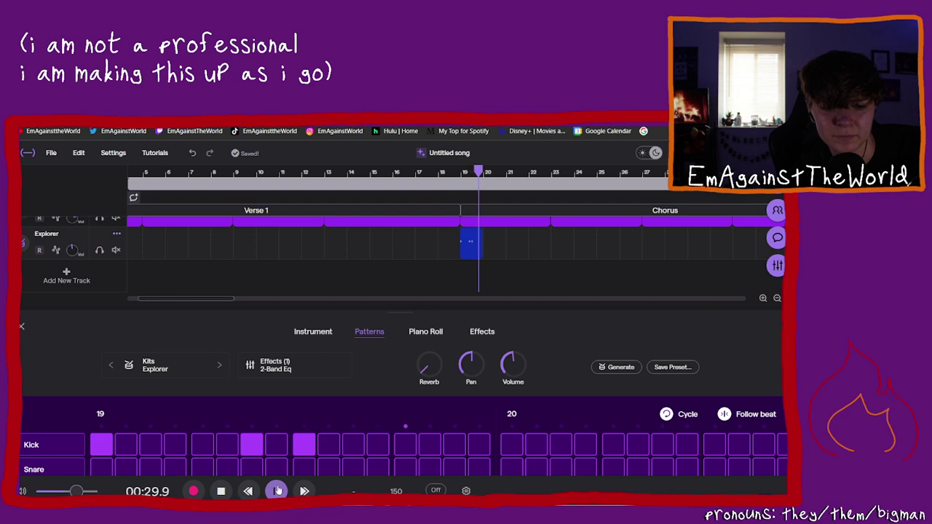
{"action": "left_click", "coordinate": [276, 491]}
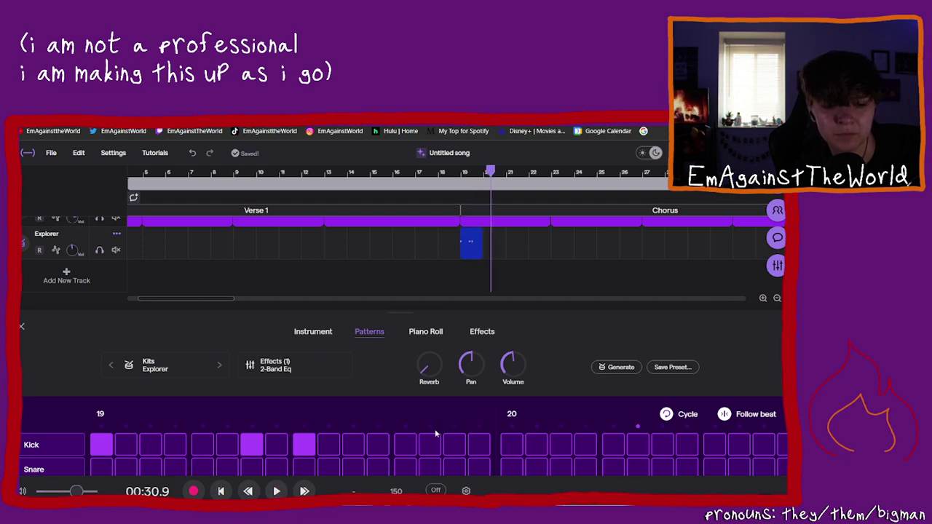
{"action": "left_click", "coordinate": [405, 445]}
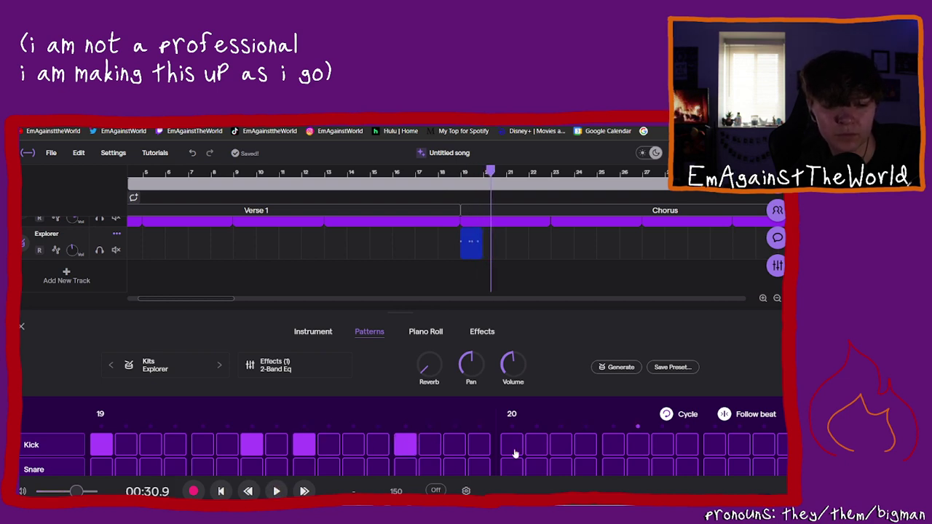
{"action": "left_click", "coordinate": [512, 445]}
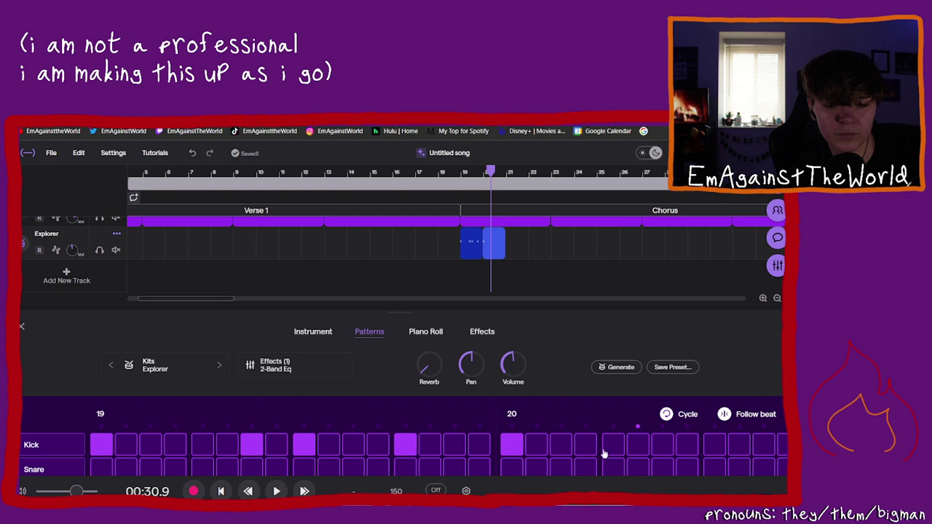
{"action": "left_click", "coordinate": [661, 444]}
{"action": "left_click", "coordinate": [715, 445]}
{"action": "left_click", "coordinate": [461, 174]}
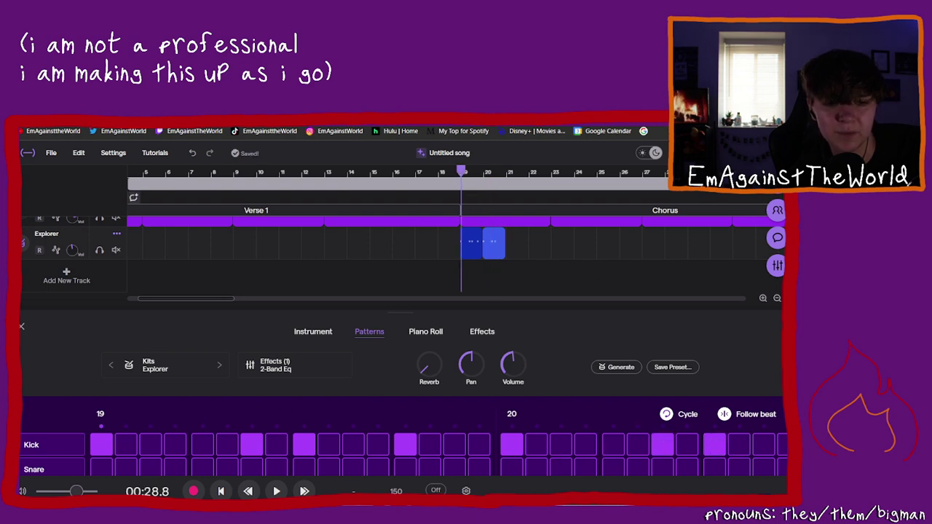
{"action": "left_click", "coordinate": [274, 492]}
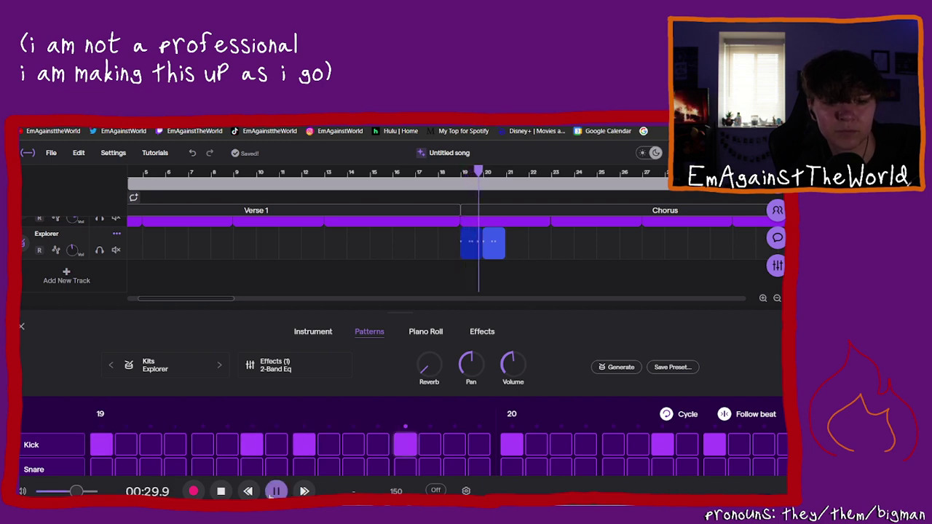
{"action": "left_click", "coordinate": [275, 491]}
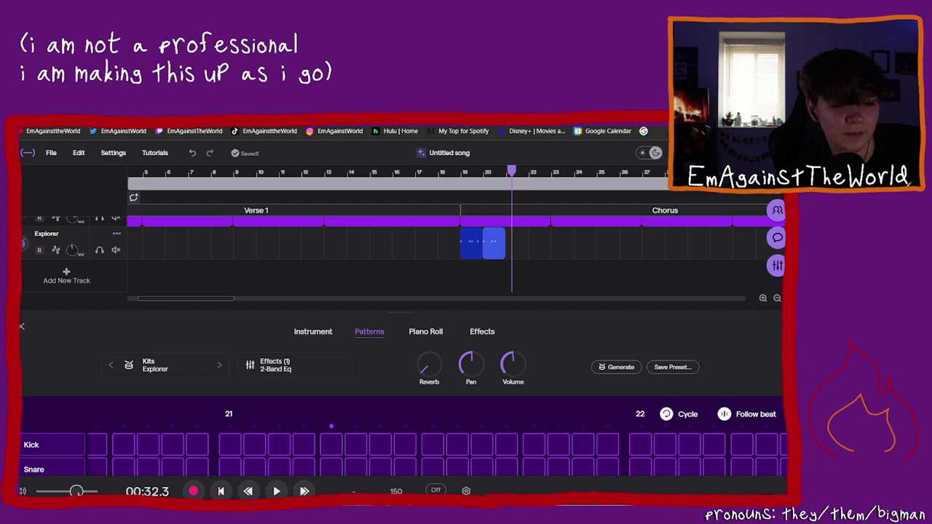
Step: Try pasting the copied region onto the Explorer track at bar 20, and undo the paste
{"action": "left_click", "coordinate": [473, 253]}
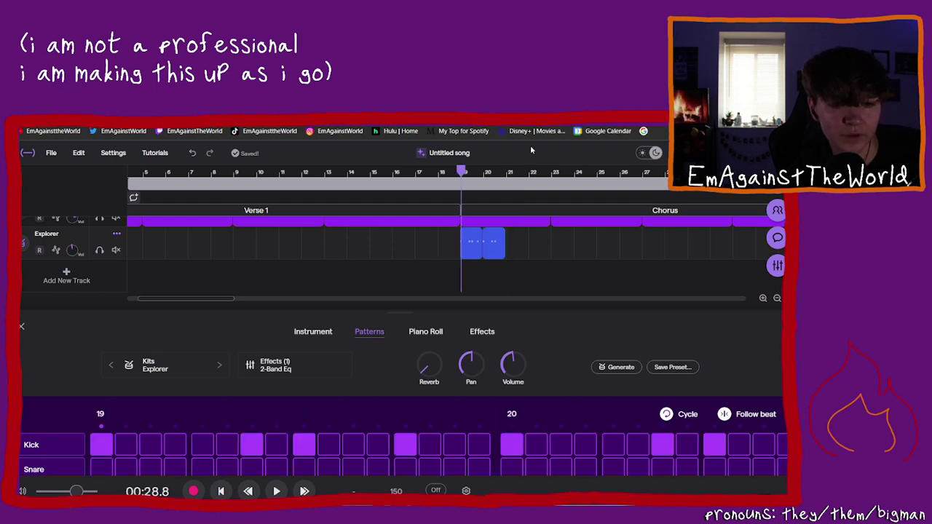
{"action": "left_click", "coordinate": [484, 173]}
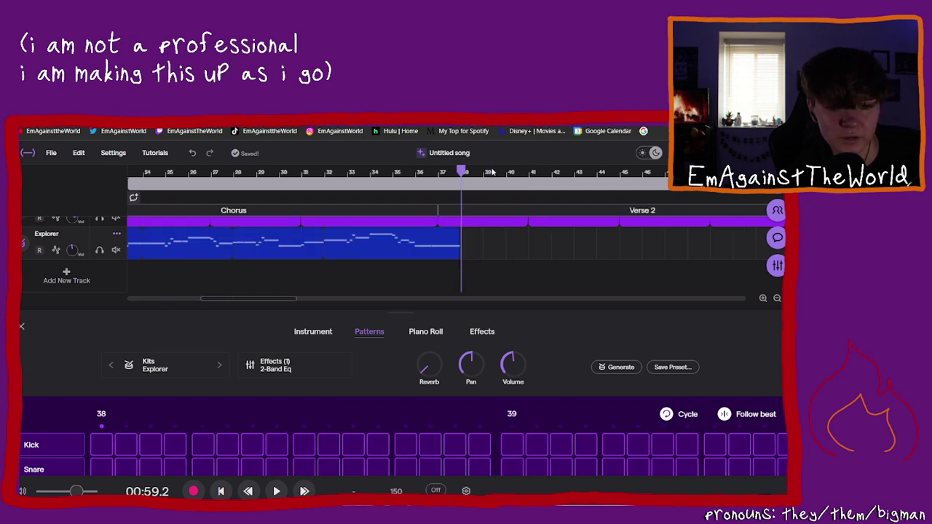
{"action": "key", "text": "ctrl+z"}
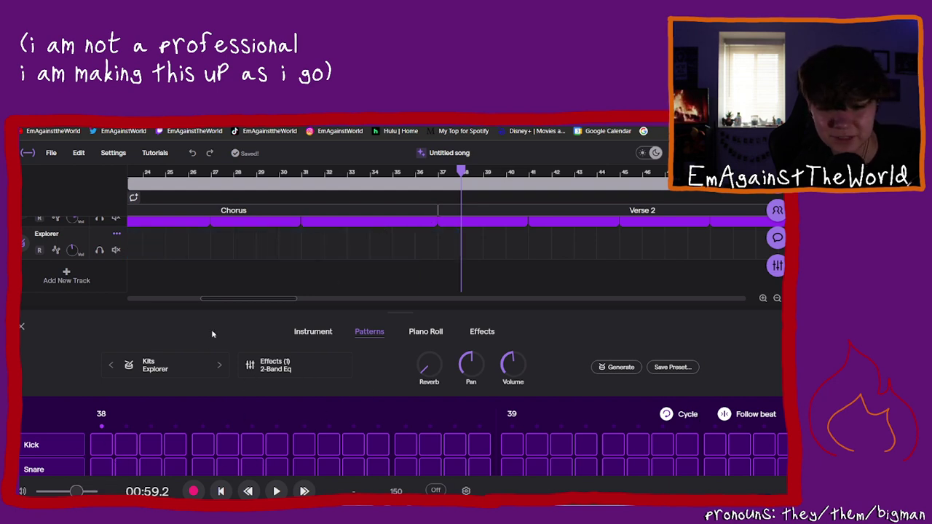
Step: Repeat the bar 19 kick pattern in every bar of the Chorus through bar 36, and play the Chorus back from bar 19
{"action": "left_click_drag", "start_coordinate": [282, 297], "coordinate": [249, 297]}
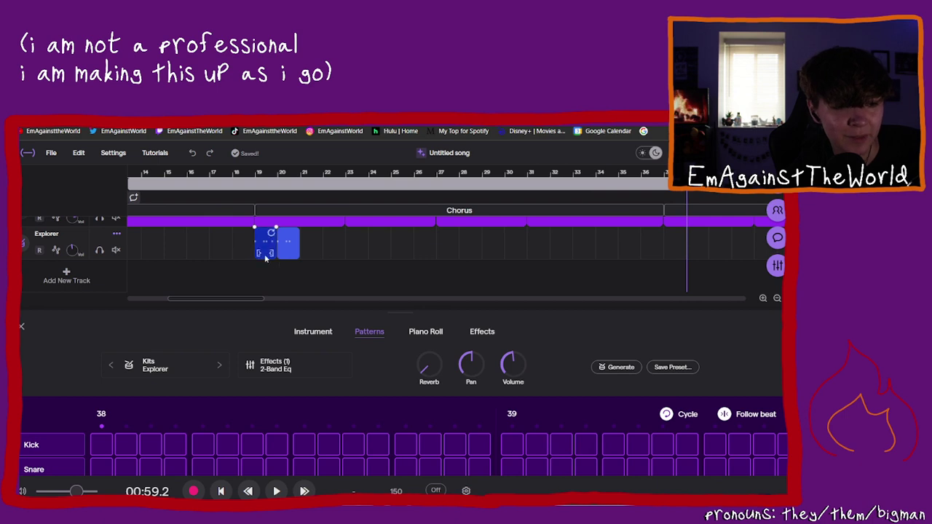
{"action": "left_click", "coordinate": [277, 174]}
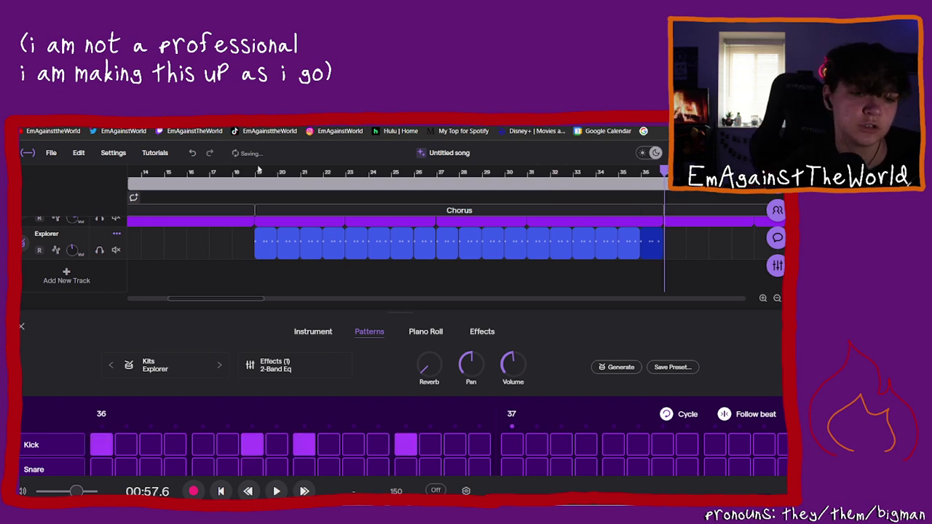
{"action": "left_click", "coordinate": [257, 171]}
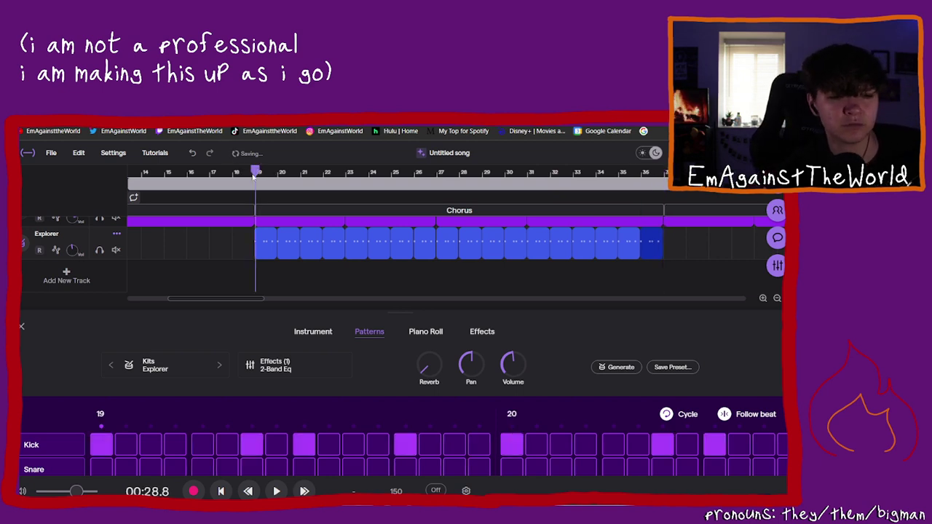
{"action": "left_click", "coordinate": [276, 491]}
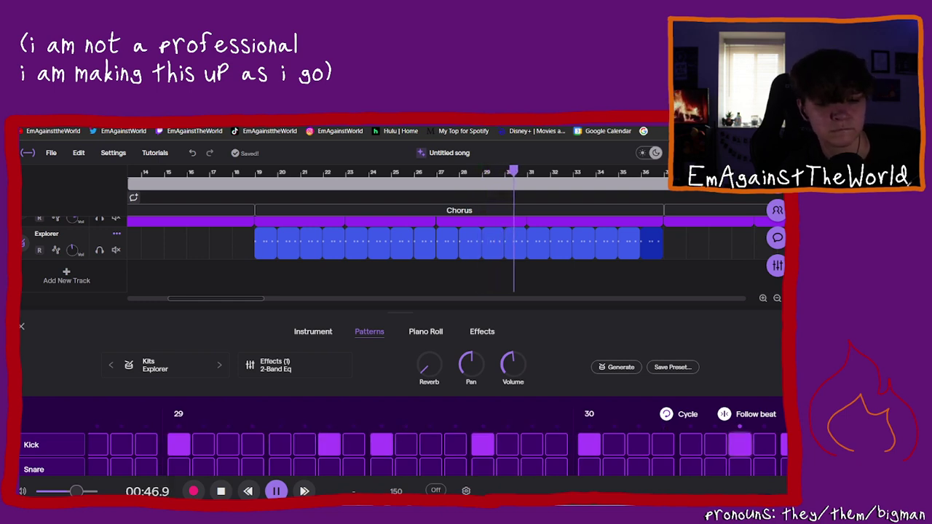
{"action": "left_click", "coordinate": [276, 490]}
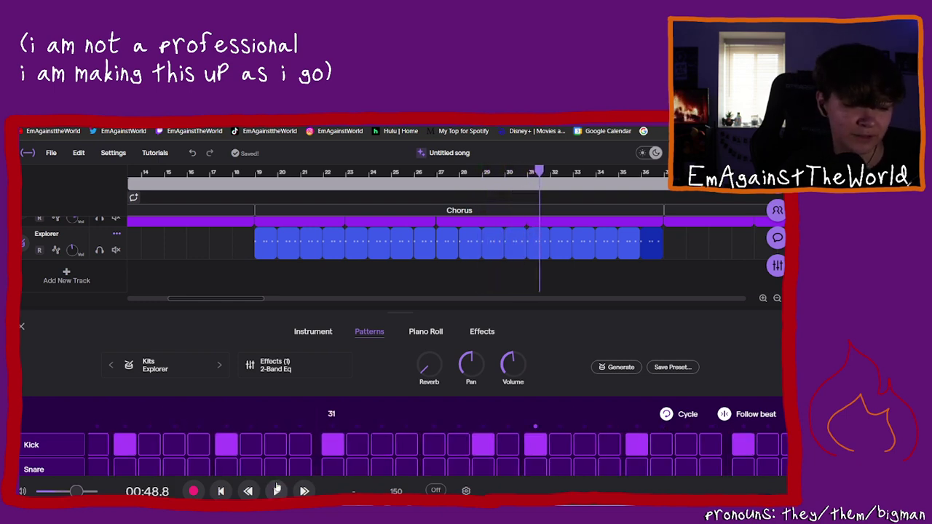
Step: Try clearing the kick on step 13 of bar 30, and restore it
{"action": "mouse_move", "coordinate": [249, 304]}
{"action": "left_mouse_down"}
{"action": "mouse_move", "coordinate": [235, 305]}
{"action": "mouse_move", "coordinate": [246, 305]}
{"action": "left_mouse_up"}
{"action": "left_click", "coordinate": [529, 249]}
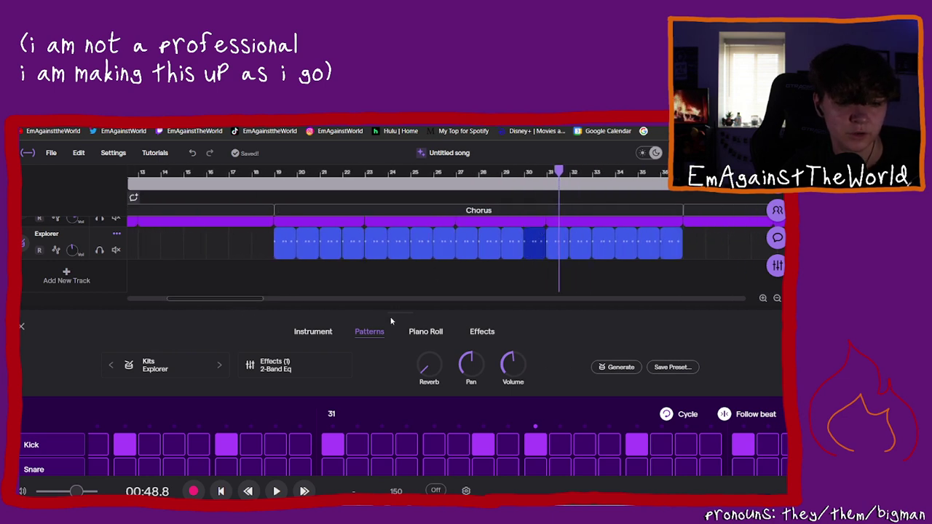
{"action": "scroll", "coordinate": [557, 229], "scroll_direction": "up", "scroll_amount": 2}
{"action": "scroll", "coordinate": [517, 240], "scroll_direction": "down", "scroll_amount": 2}
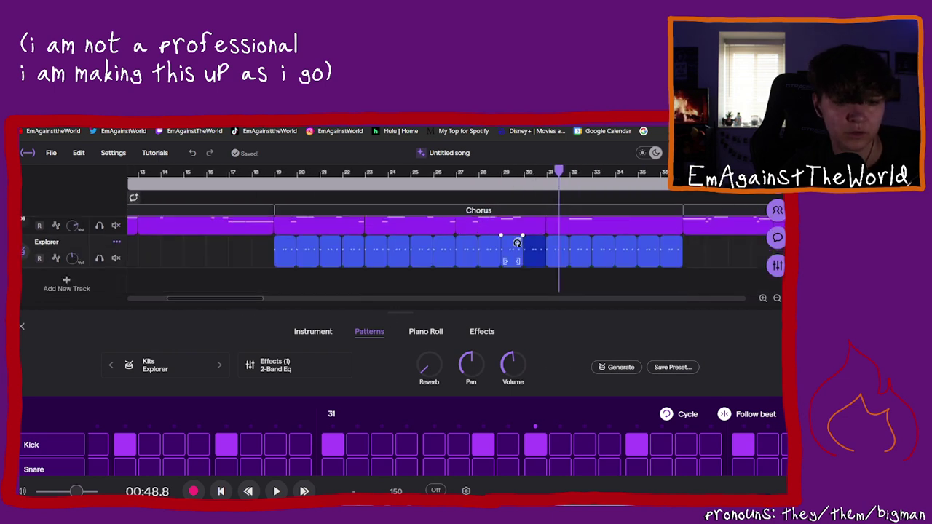
{"action": "scroll", "coordinate": [513, 233], "scroll_direction": "up", "scroll_amount": 1}
{"action": "left_click", "coordinate": [507, 263]}
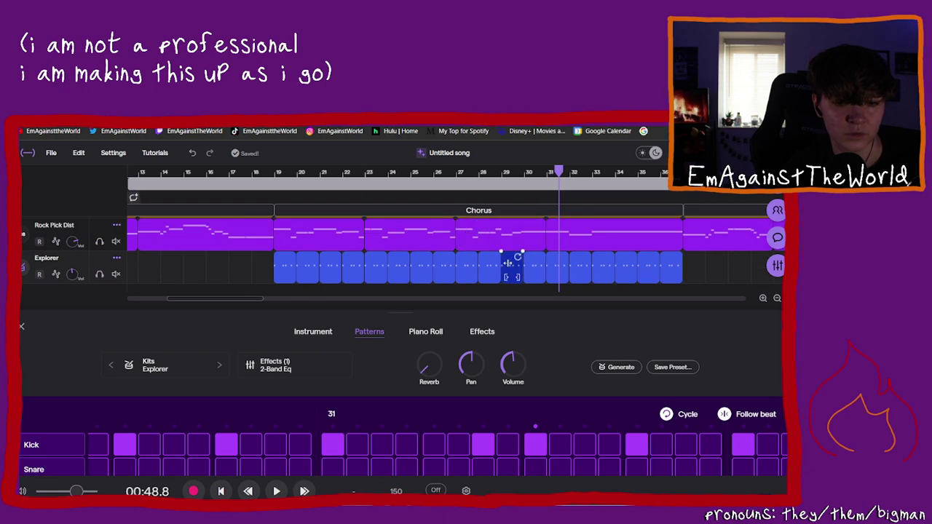
{"action": "left_click", "coordinate": [226, 445]}
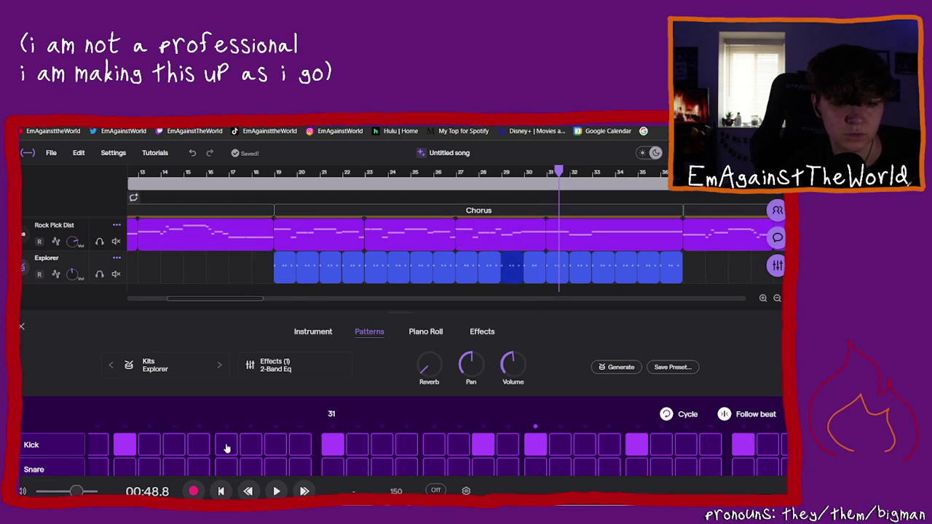
{"action": "left_click", "coordinate": [227, 445]}
Step: Clear the kick on step 9 of bar 29 and play the passage back from bar 29 and from bar 28
{"action": "left_click_drag", "start_coordinate": [565, 176], "coordinate": [503, 175]}
{"action": "left_click", "coordinate": [302, 446]}
{"action": "left_click", "coordinate": [277, 490]}
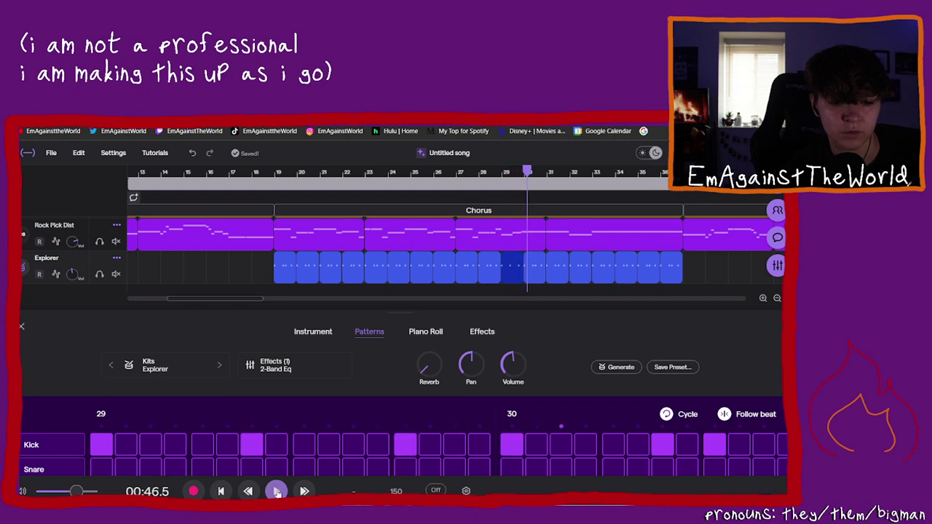
{"action": "key", "text": "space"}
{"action": "left_click", "coordinate": [479, 184]}
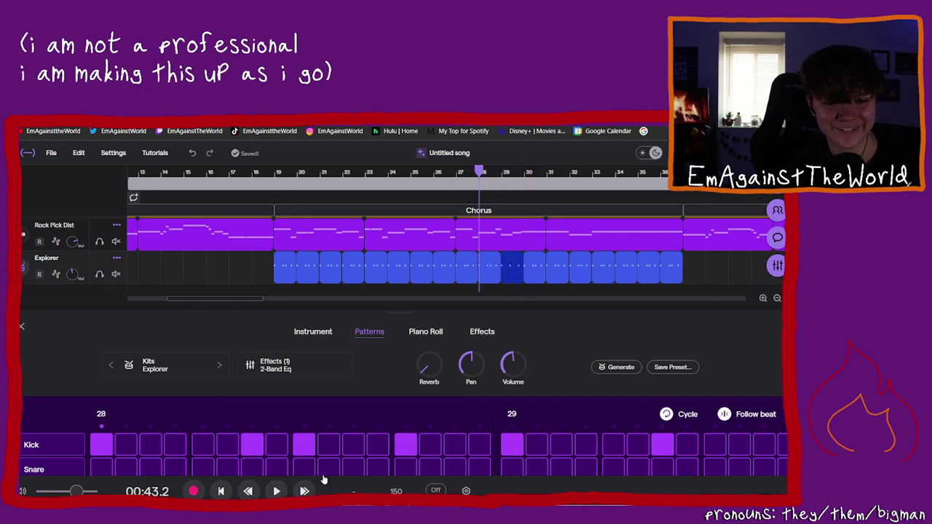
{"action": "key", "text": "space"}
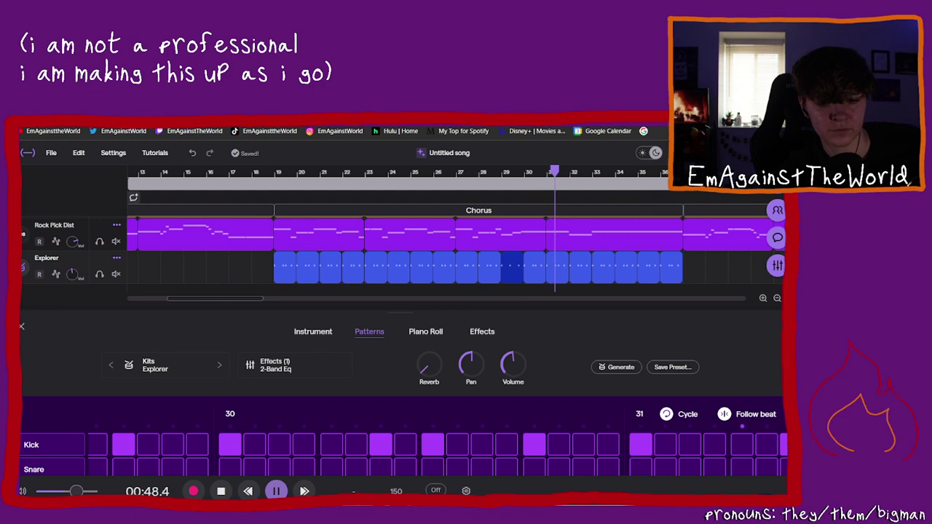
{"action": "key", "text": "space"}
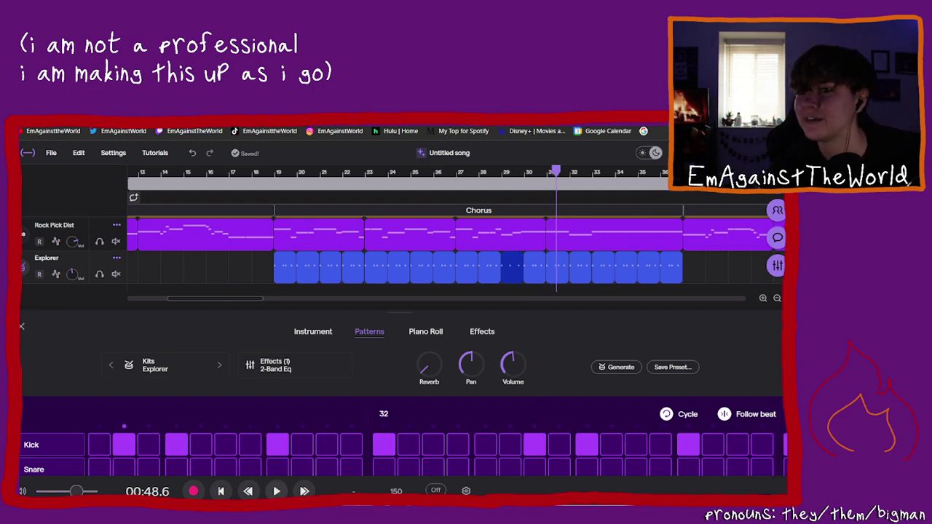
Step: Look through the alternative drum sounds for the Kick row and the available drum kit presets
{"action": "left_click", "coordinate": [42, 444]}
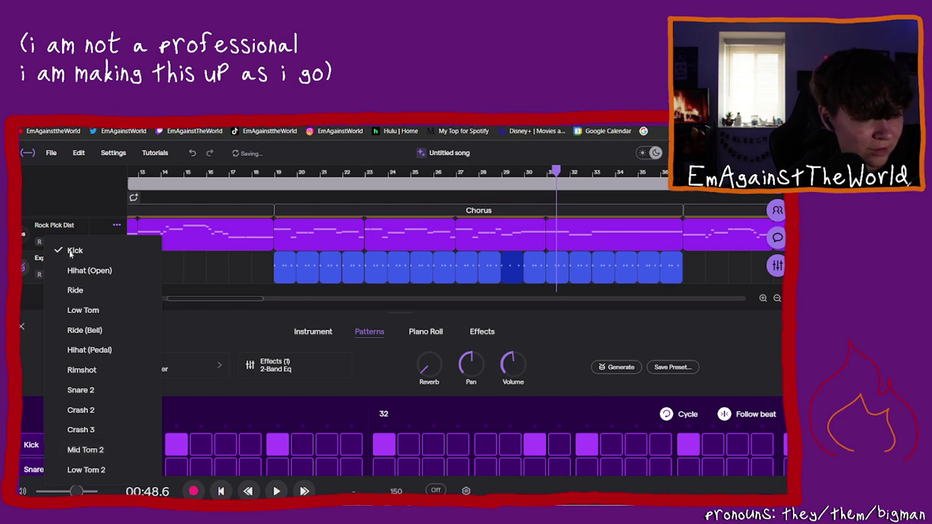
{"action": "left_click", "coordinate": [393, 372]}
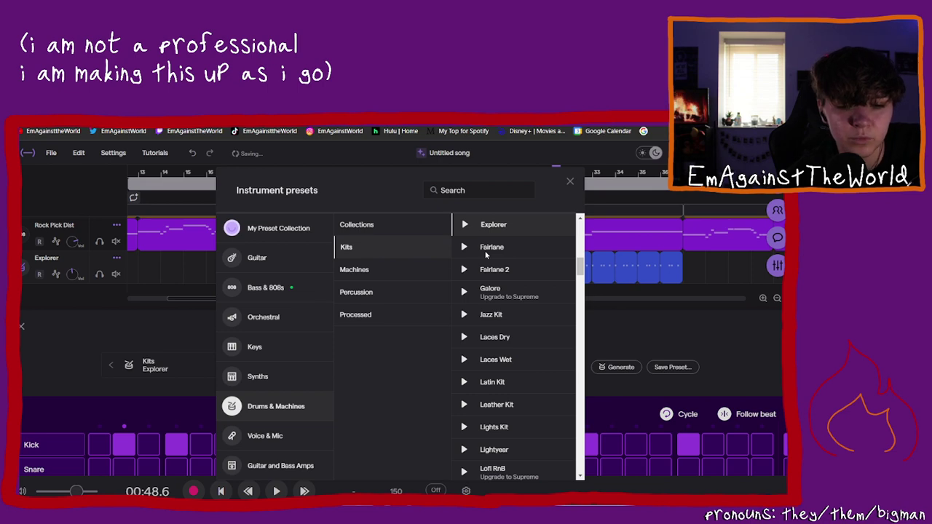
{"action": "key", "text": "Escape"}
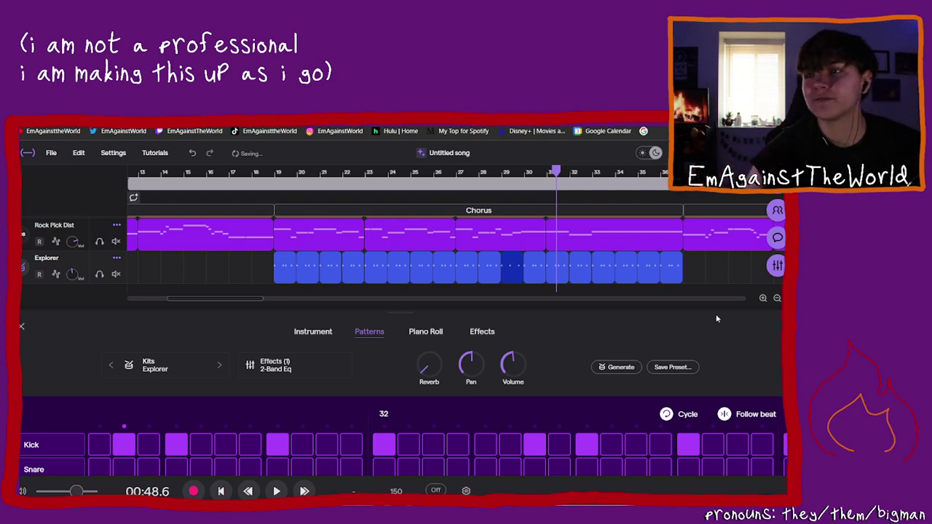
Step: Try the Fairlane kit on the drum track and play the Chorus from bar 27
{"action": "left_click", "coordinate": [219, 365]}
{"action": "scroll", "coordinate": [87, 409], "scroll_direction": "down", "scroll_amount": 2}
{"action": "scroll", "coordinate": [87, 409], "scroll_direction": "up", "scroll_amount": 2}
{"action": "scroll", "coordinate": [87, 409], "scroll_direction": "down", "scroll_amount": 2}
{"action": "scroll", "coordinate": [94, 411], "scroll_direction": "up", "scroll_amount": 2}
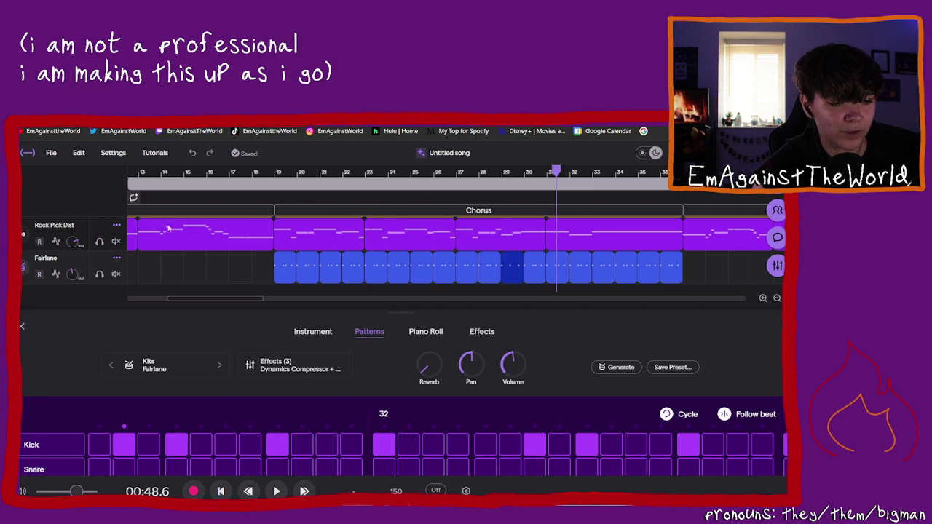
{"action": "left_click", "coordinate": [457, 175]}
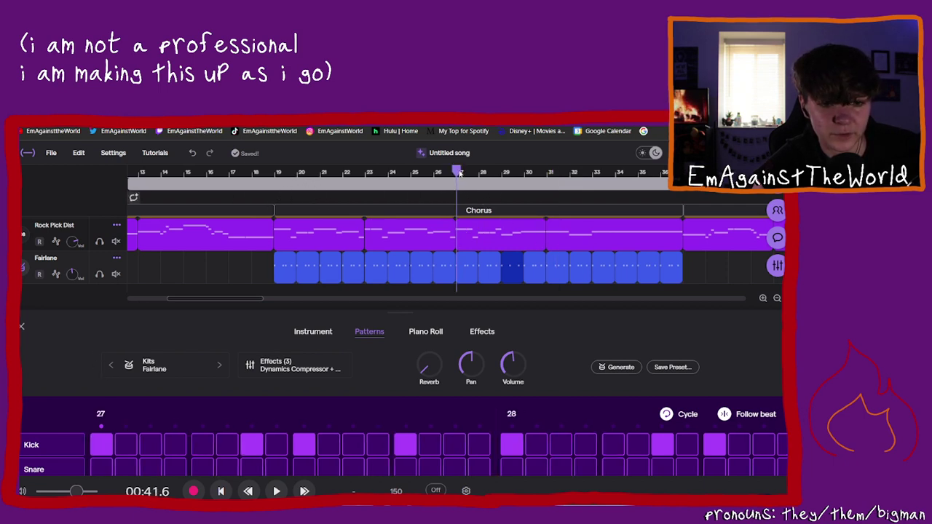
{"action": "left_click", "coordinate": [276, 491]}
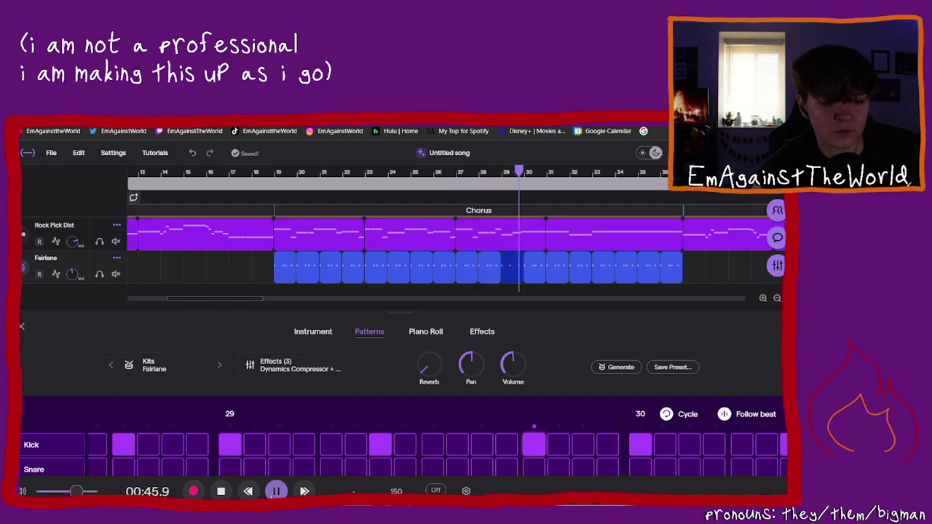
{"action": "left_click", "coordinate": [276, 491]}
Step: Change the drum track's kit to Clean Red and play the Chorus from bar 27
{"action": "left_click", "coordinate": [153, 363]}
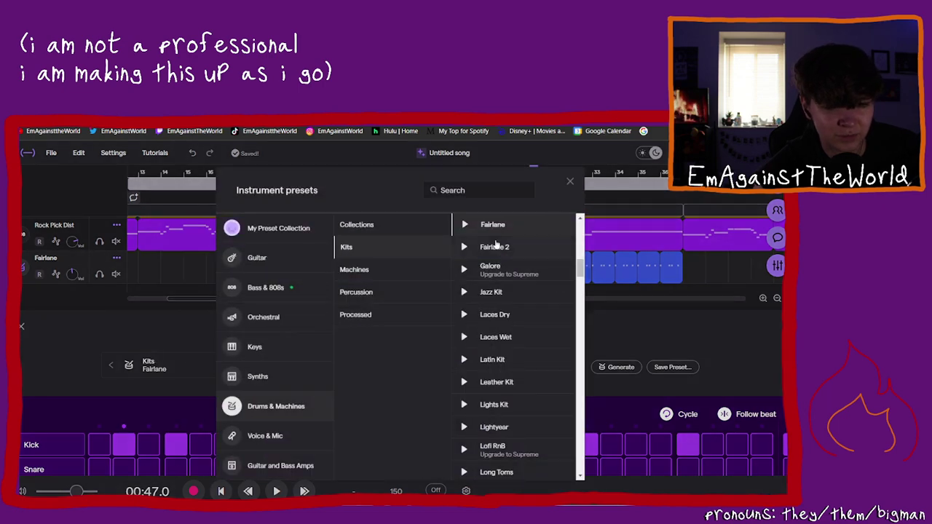
{"action": "scroll", "coordinate": [509, 254], "scroll_direction": "up", "scroll_amount": 2}
{"action": "scroll", "coordinate": [509, 253], "scroll_direction": "up", "scroll_amount": 2}
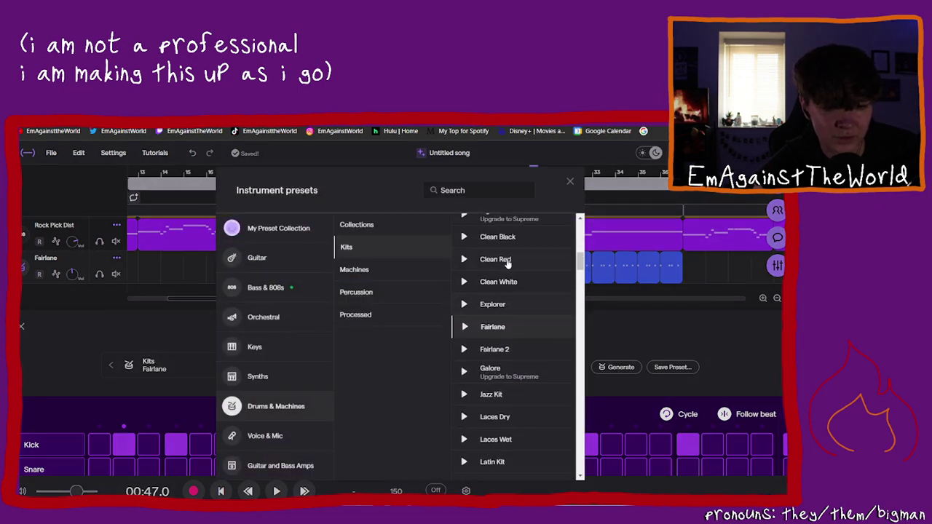
{"action": "left_click", "coordinate": [494, 261]}
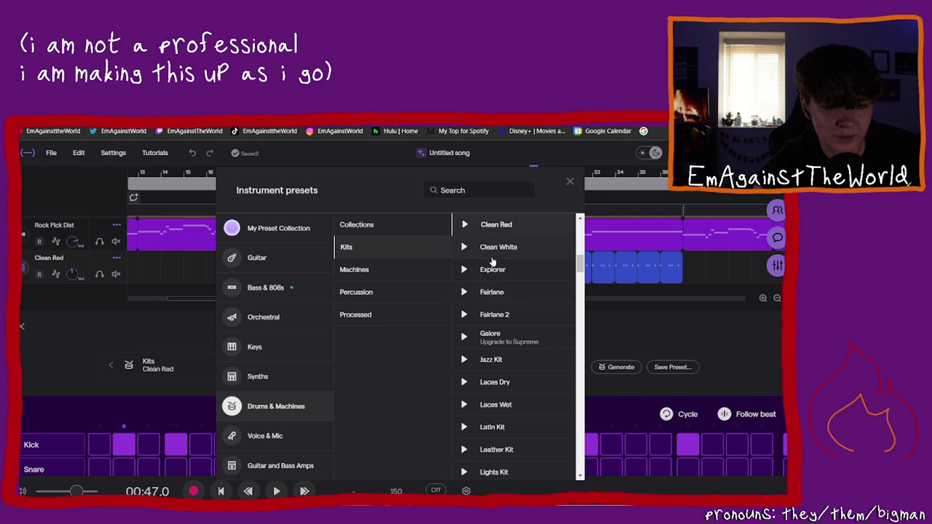
{"action": "left_click", "coordinate": [646, 319]}
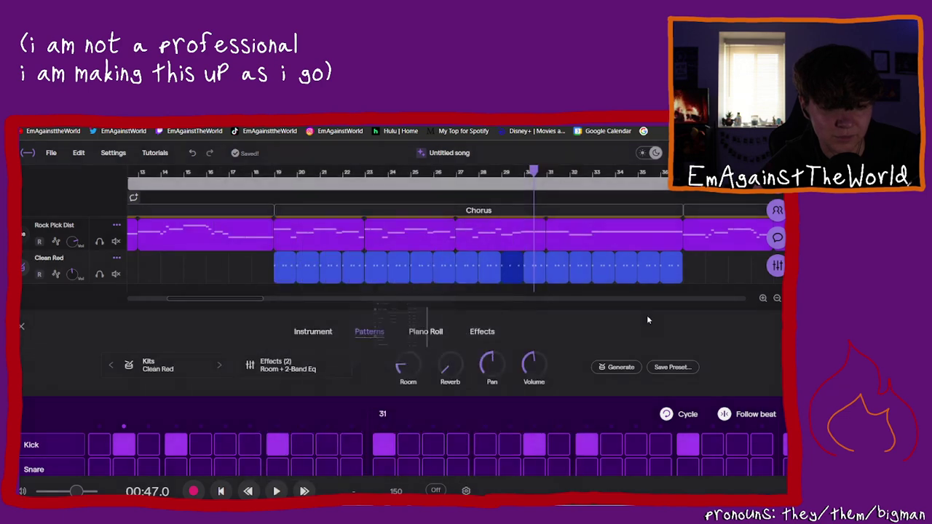
{"action": "left_click", "coordinate": [457, 172]}
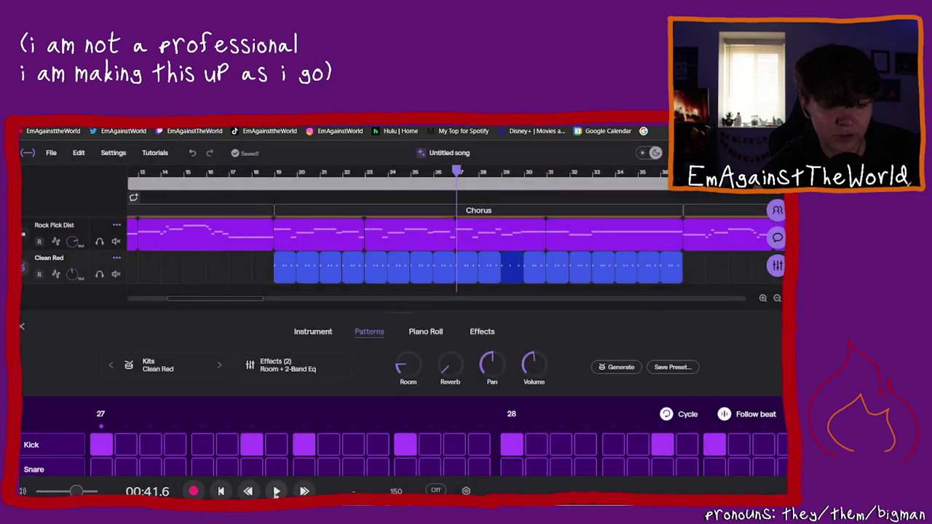
{"action": "left_click", "coordinate": [276, 492]}
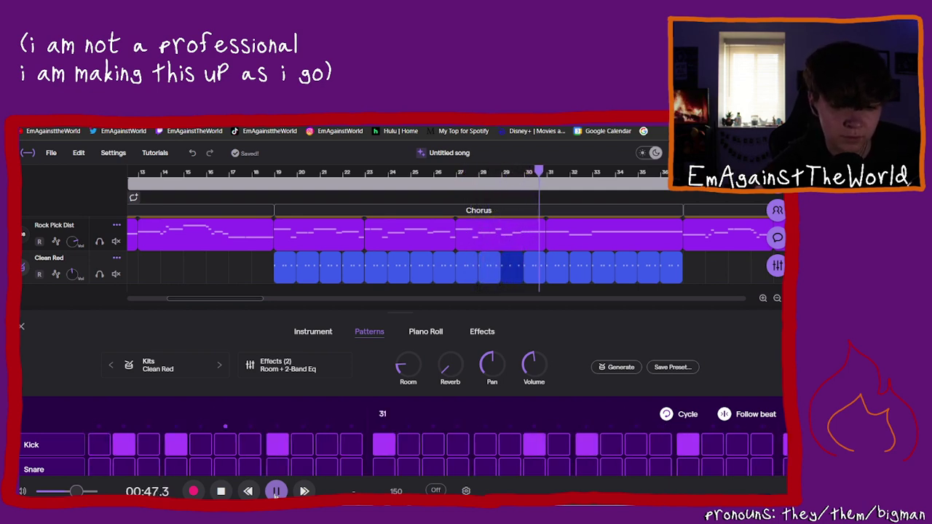
Step: Stop playback, return to bar 19 and add Snare hits on steps 1 and 4 of that bar
{"action": "left_click", "coordinate": [276, 492]}
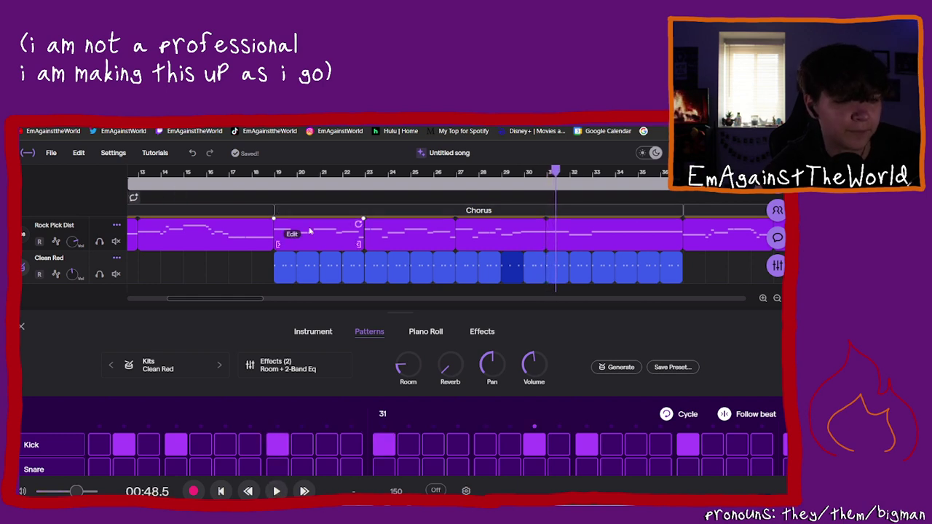
{"action": "left_click", "coordinate": [276, 174]}
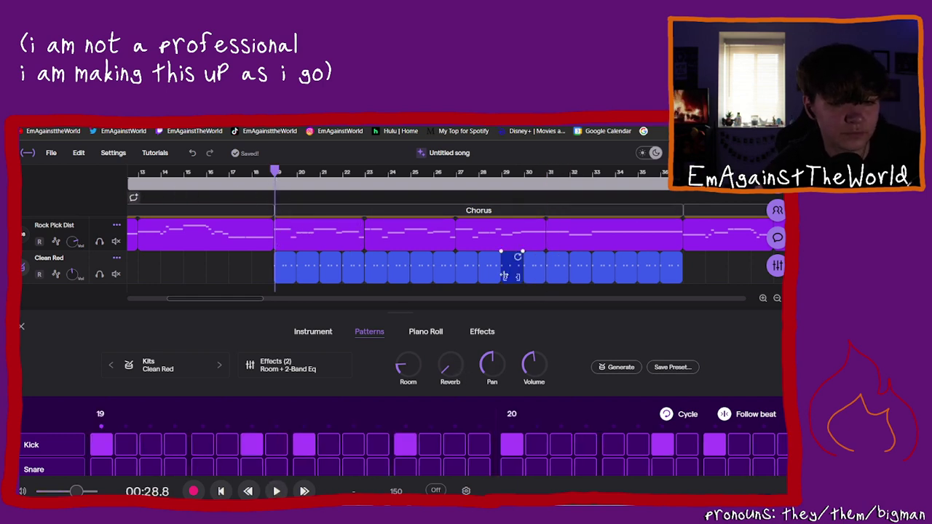
{"action": "scroll", "coordinate": [137, 451], "scroll_direction": "down", "scroll_amount": 2}
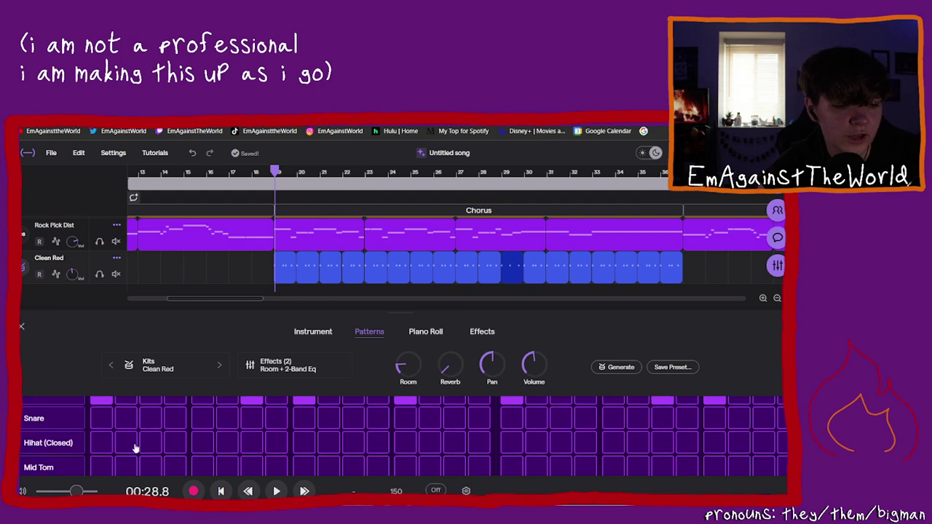
{"action": "left_click", "coordinate": [102, 418]}
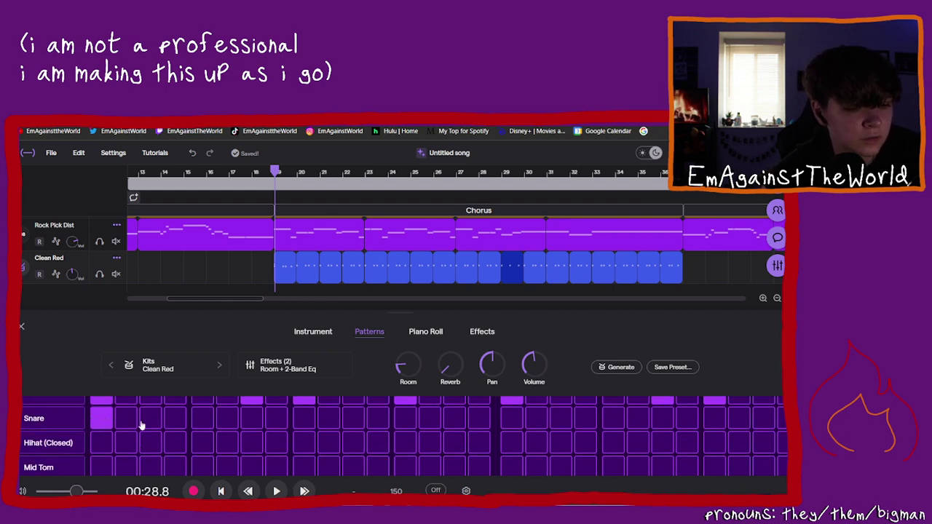
{"action": "left_click", "coordinate": [144, 425]}
{"action": "left_click", "coordinate": [134, 425]}
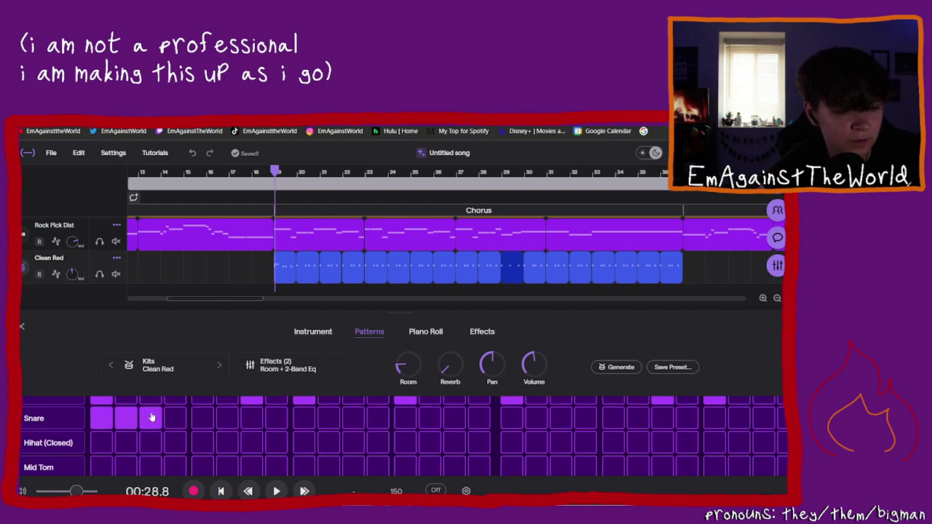
{"action": "left_click", "coordinate": [152, 417]}
{"action": "left_click", "coordinate": [132, 420]}
{"action": "left_click", "coordinate": [172, 422]}
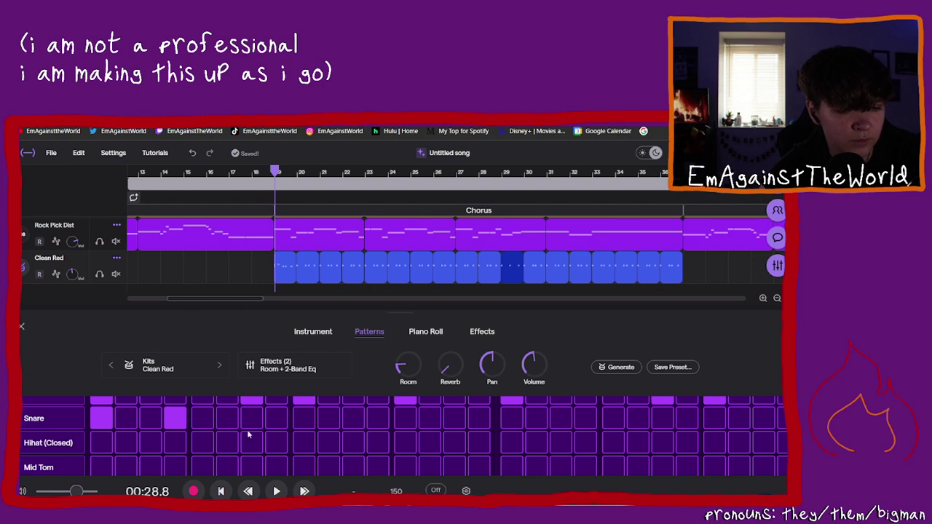
Step: Try a Snare hit on step 5 of bar 19, play it back and clear that hit
{"action": "left_click", "coordinate": [205, 420]}
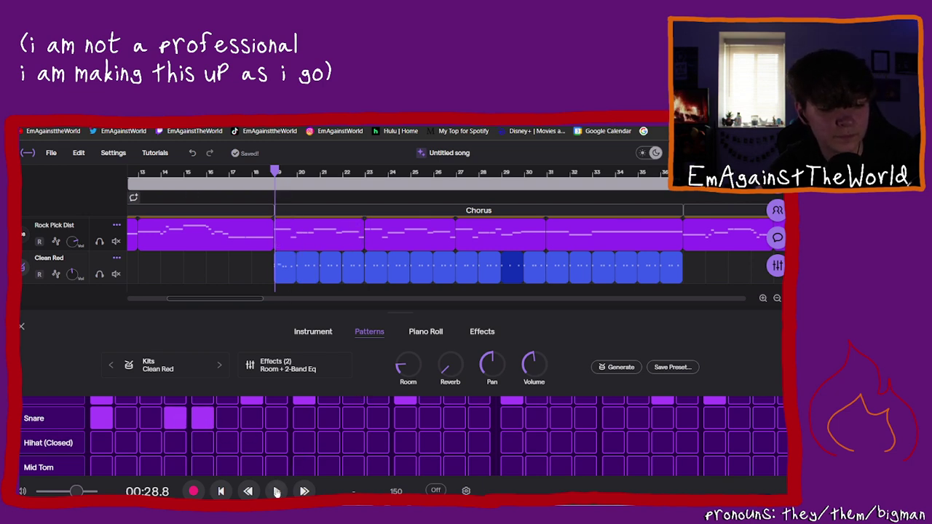
{"action": "left_click", "coordinate": [277, 491]}
{"action": "left_click", "coordinate": [277, 492]}
{"action": "left_click", "coordinate": [198, 420]}
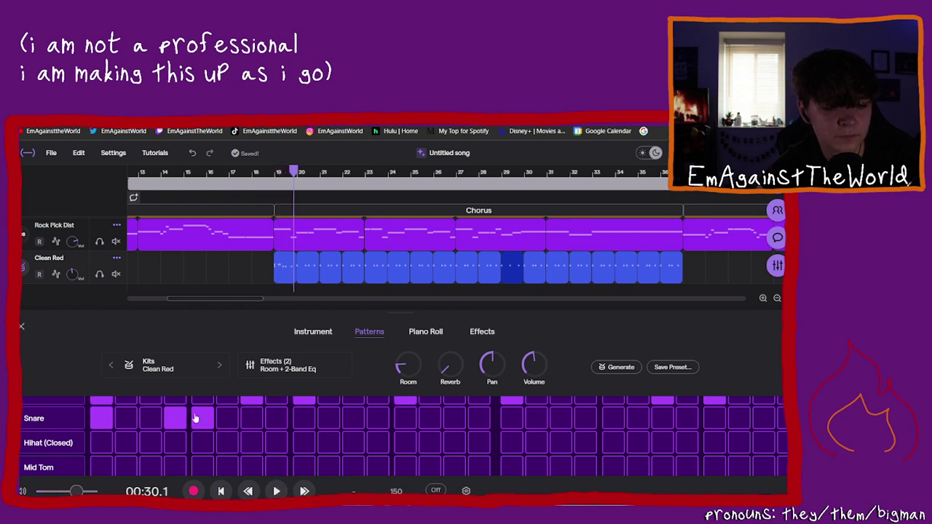
{"action": "left_click", "coordinate": [171, 422]}
{"action": "left_click", "coordinate": [170, 422]}
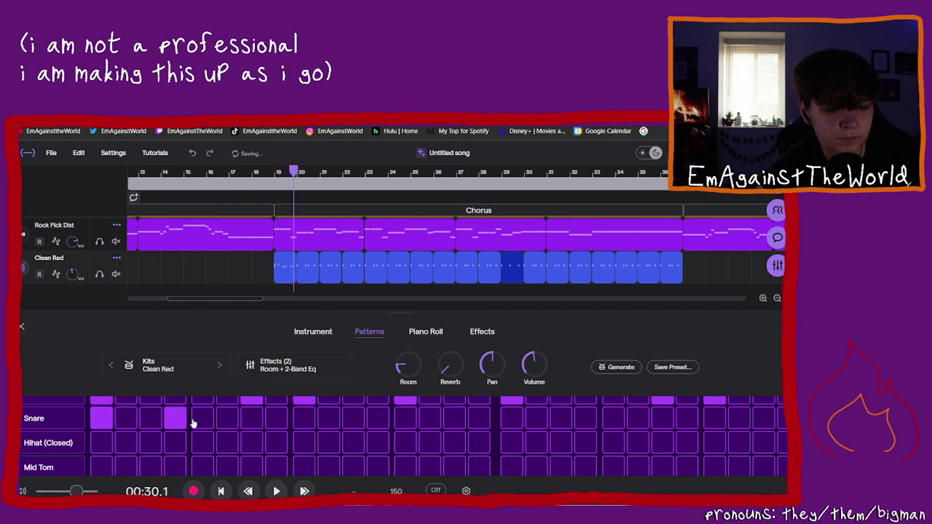
Step: Add Snare hits on steps 8 and 9 of bar 19 and play the passage from bar 19
{"action": "left_click", "coordinate": [277, 422]}
{"action": "left_click", "coordinate": [307, 422]}
{"action": "left_click", "coordinate": [275, 173]}
{"action": "left_click", "coordinate": [277, 490]}
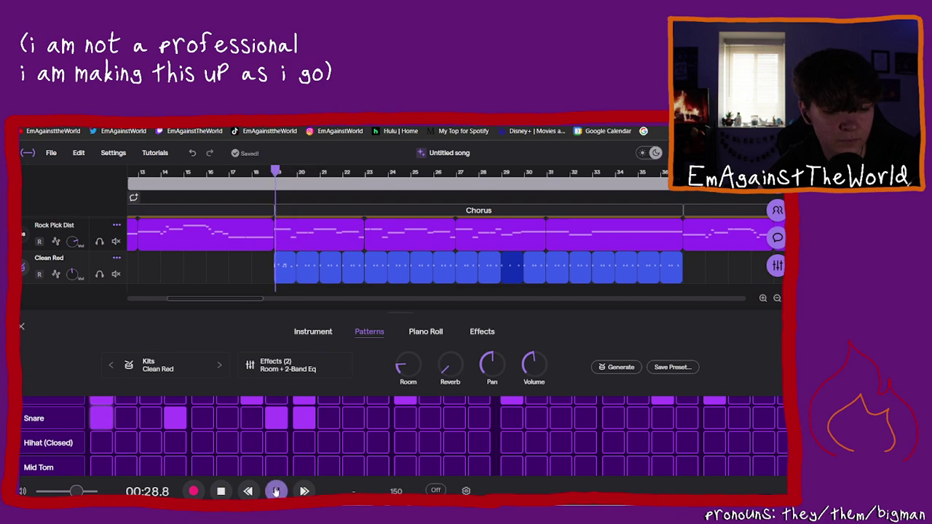
{"action": "left_click", "coordinate": [276, 490]}
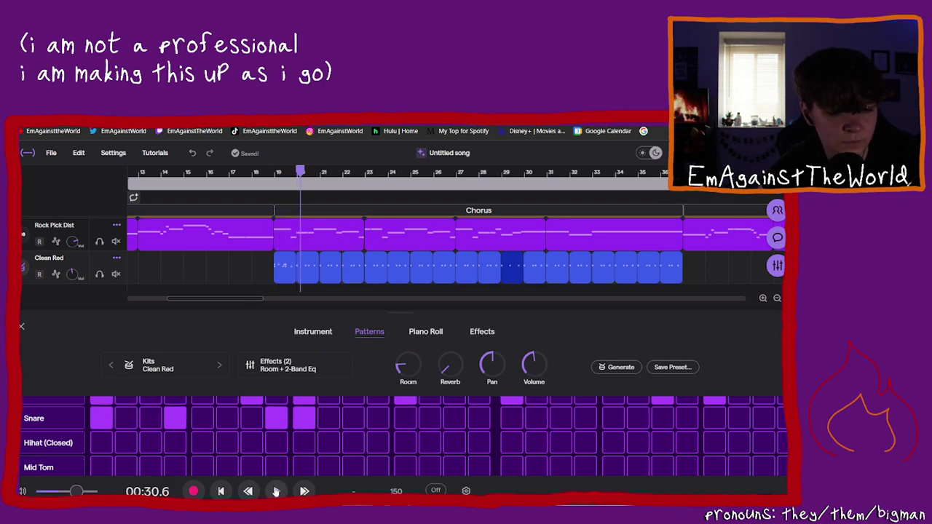
Step: Clear the Snare hit on step 8 of bar 19 and play the passage from bar 19
{"action": "scroll", "coordinate": [237, 407], "scroll_direction": "down", "scroll_amount": 2}
{"action": "scroll", "coordinate": [238, 407], "scroll_direction": "up", "scroll_amount": 3}
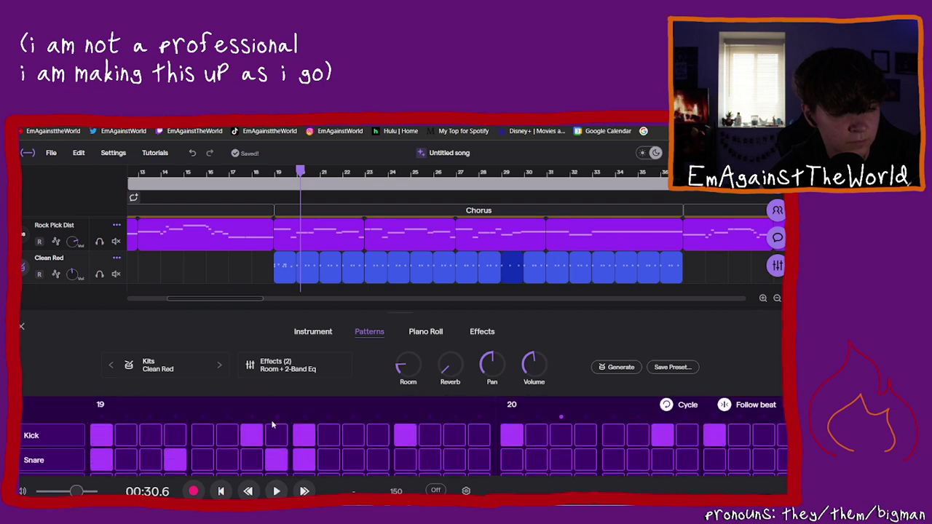
{"action": "scroll", "coordinate": [269, 418], "scroll_direction": "down", "scroll_amount": 1}
{"action": "left_click", "coordinate": [276, 421]}
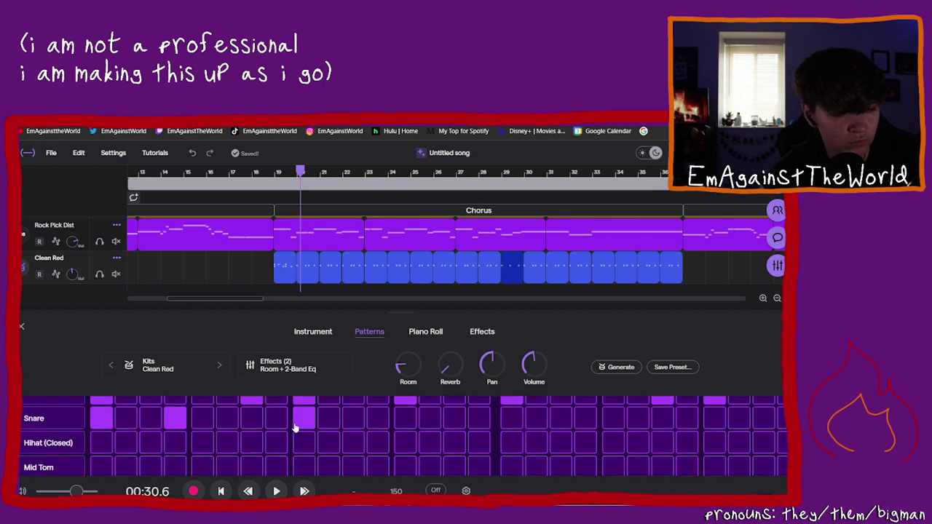
{"action": "left_click", "coordinate": [297, 273]}
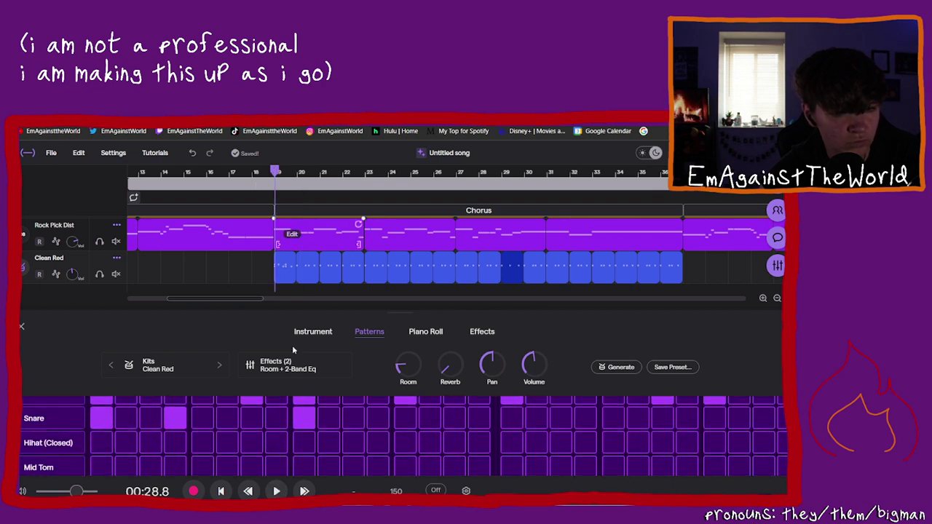
{"action": "left_click", "coordinate": [278, 492]}
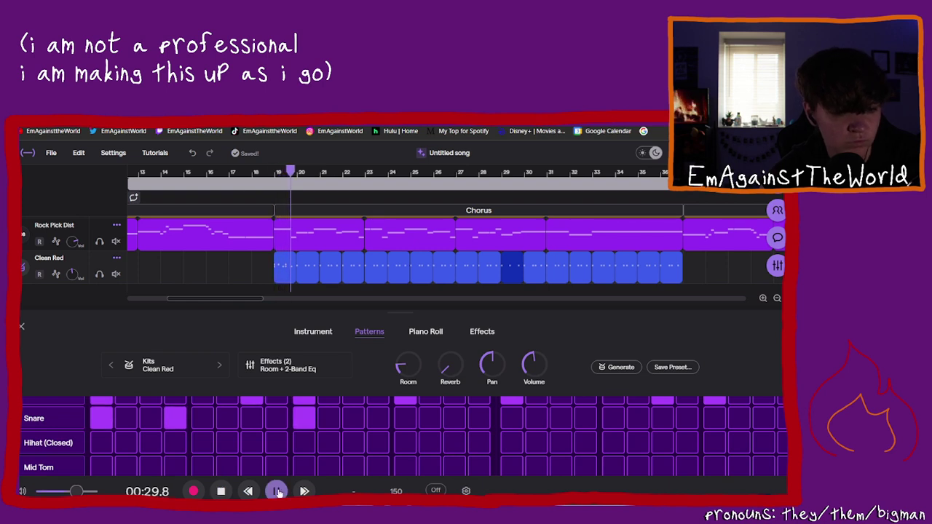
{"action": "left_click", "coordinate": [277, 492]}
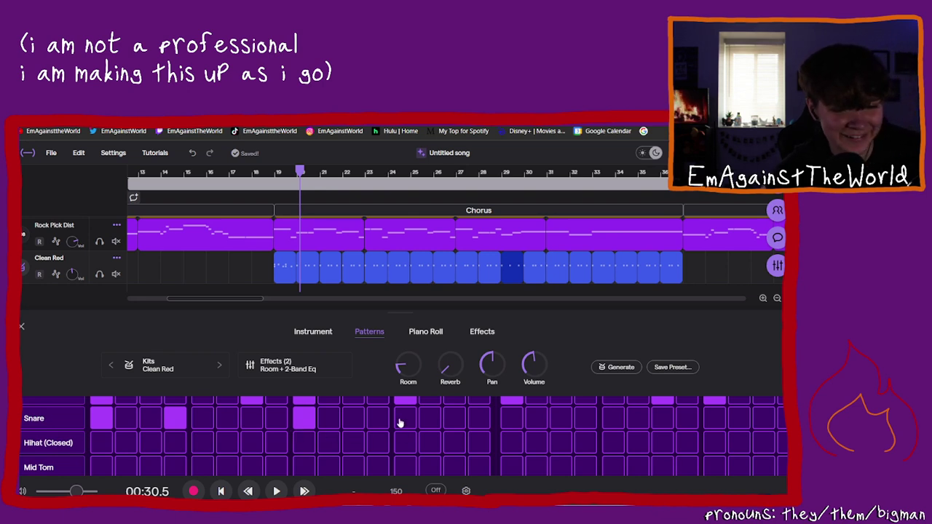
Step: Add a Snare hit on step 15 of bar 19 and play the Chorus from its start
{"action": "left_click", "coordinate": [457, 422]}
{"action": "left_click", "coordinate": [276, 173]}
{"action": "left_click", "coordinate": [274, 493]}
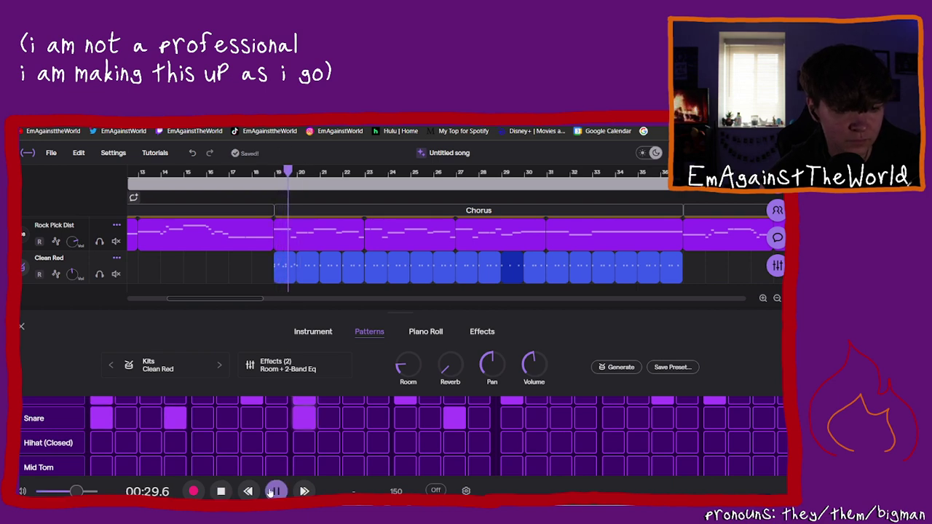
{"action": "left_click", "coordinate": [274, 492]}
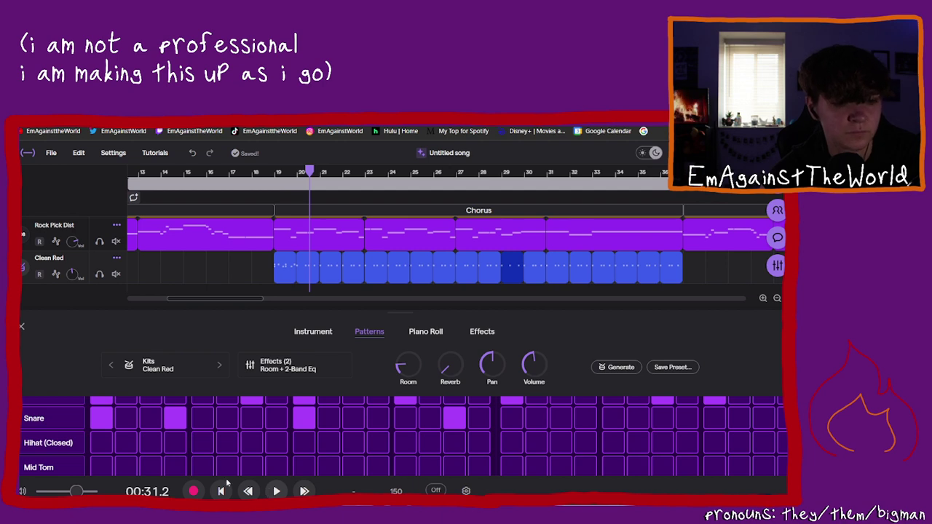
Step: Try a closed hi-hat hit on step 2 of bar 19 and play it back from bar 19
{"action": "scroll", "coordinate": [96, 441], "scroll_direction": "up", "scroll_amount": 3}
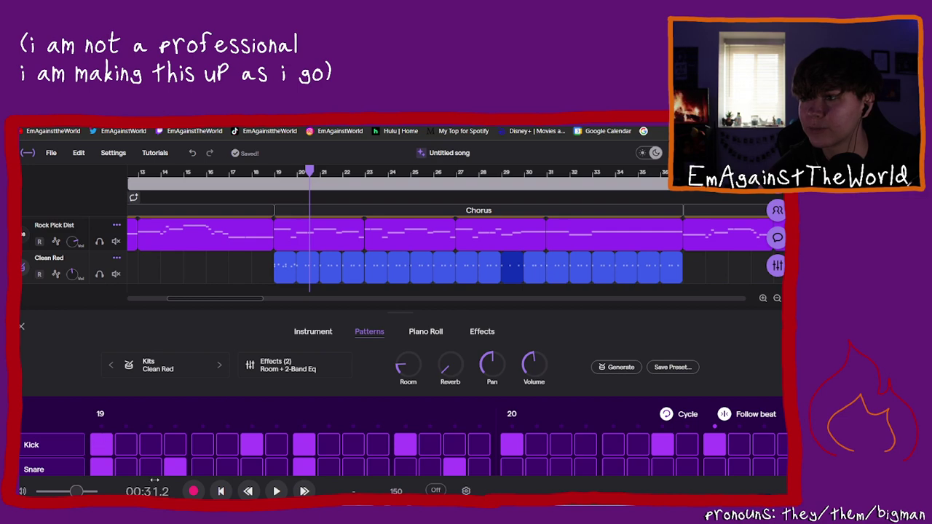
{"action": "scroll", "coordinate": [131, 466], "scroll_direction": "down", "scroll_amount": 4}
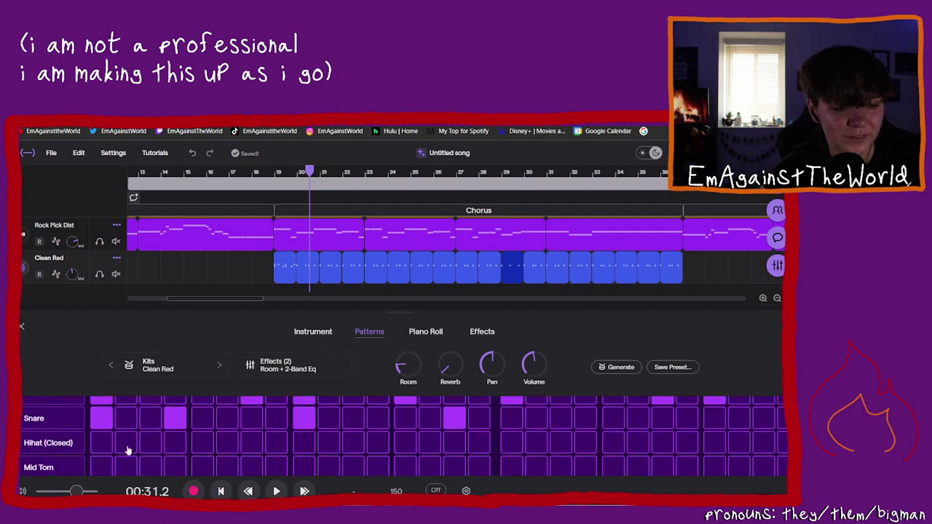
{"action": "scroll", "coordinate": [122, 458], "scroll_direction": "down", "scroll_amount": 1}
{"action": "scroll", "coordinate": [123, 456], "scroll_direction": "up", "scroll_amount": 3}
{"action": "scroll", "coordinate": [124, 447], "scroll_direction": "down", "scroll_amount": 1}
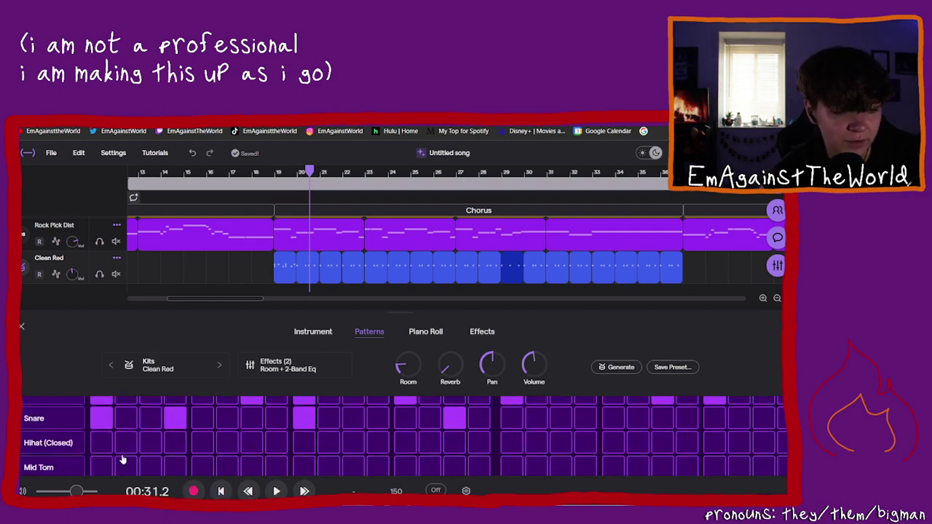
{"action": "left_click", "coordinate": [123, 444]}
{"action": "left_click", "coordinate": [124, 445]}
{"action": "left_click", "coordinate": [125, 442]}
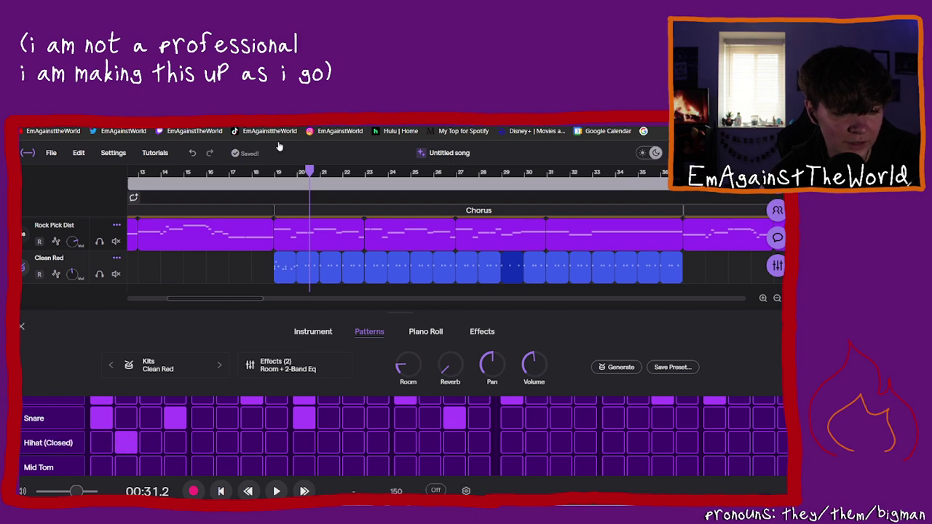
{"action": "left_click", "coordinate": [283, 233]}
{"action": "left_click", "coordinate": [275, 492]}
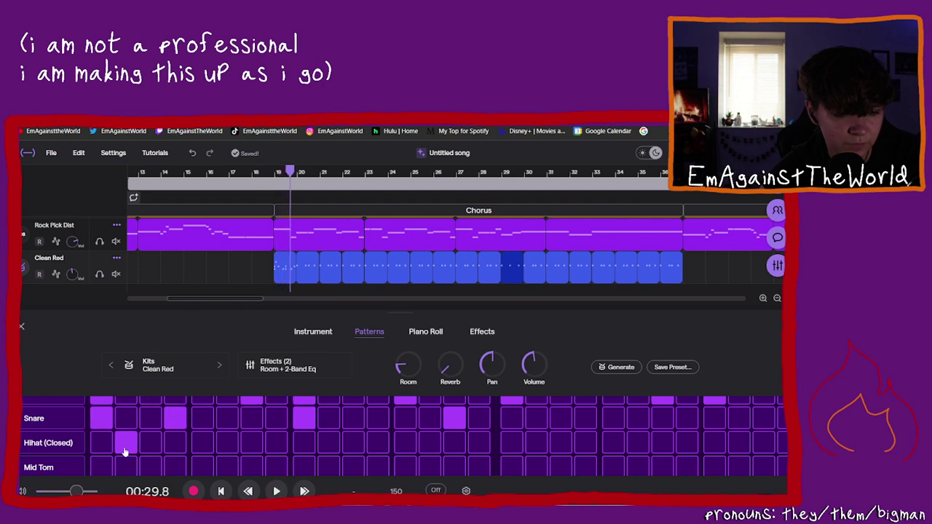
Step: Add a Mid Tom hit on step 3 of bar 19 and play the bar back
{"action": "scroll", "coordinate": [131, 437], "scroll_direction": "down", "scroll_amount": 2}
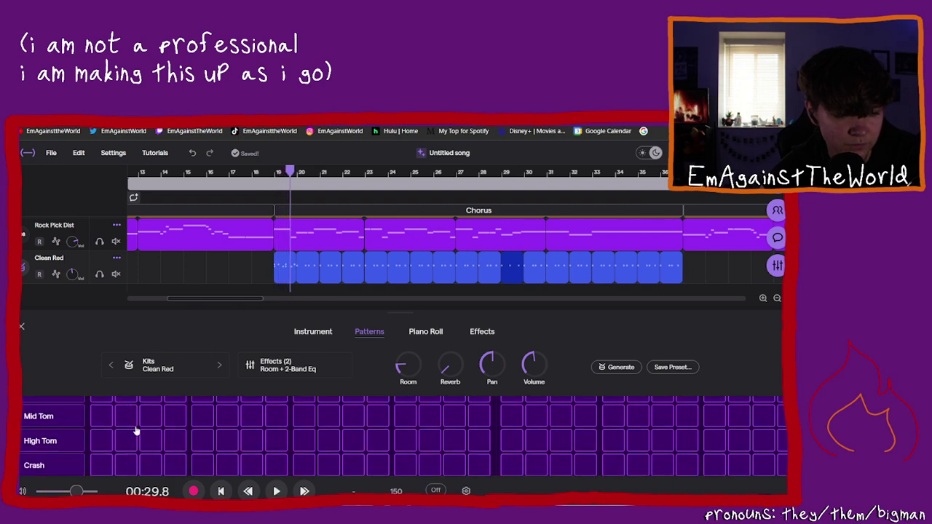
{"action": "left_click", "coordinate": [149, 421]}
{"action": "left_click", "coordinate": [274, 185]}
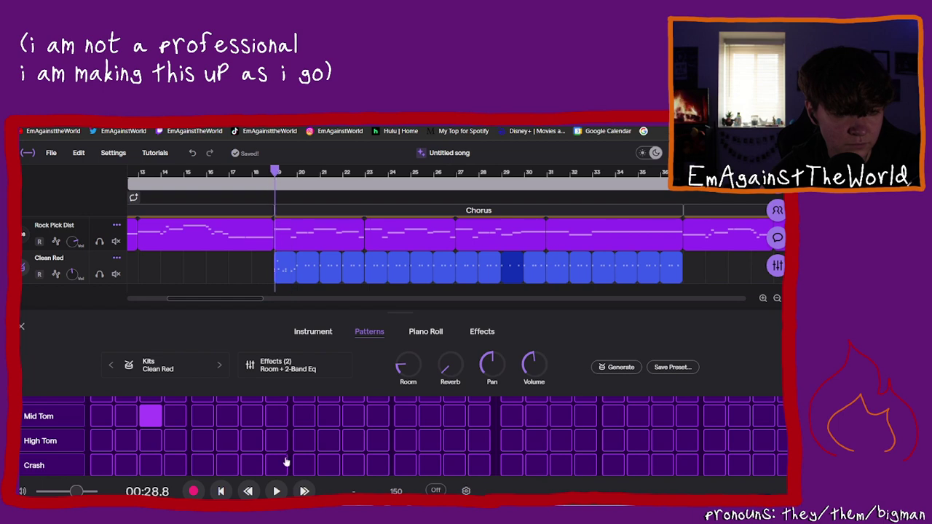
{"action": "left_click", "coordinate": [276, 491]}
{"action": "left_click", "coordinate": [276, 492]}
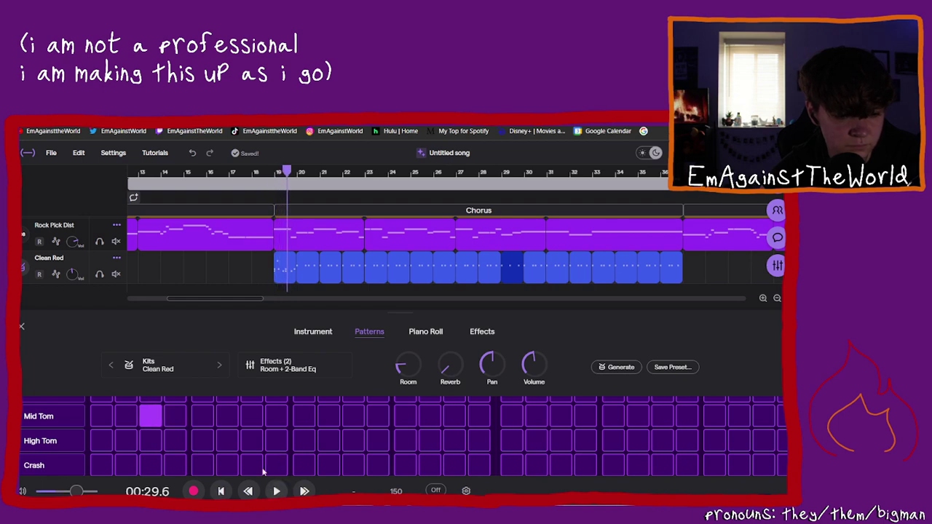
Step: Add a High Tom hit on step 6 of bar 19
{"action": "scroll", "coordinate": [251, 457], "scroll_direction": "up", "scroll_amount": 2}
{"action": "scroll", "coordinate": [250, 457], "scroll_direction": "down", "scroll_amount": 2}
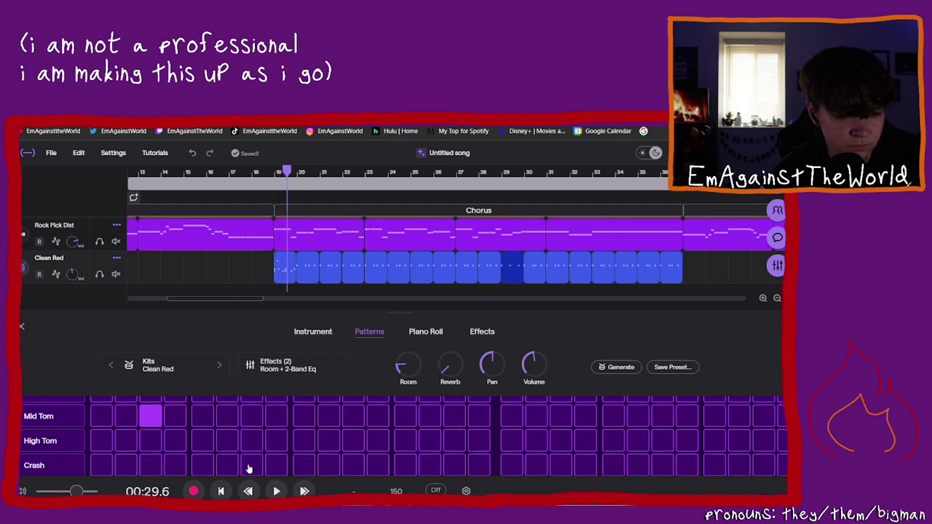
{"action": "left_click", "coordinate": [229, 450]}
Step: Look through the kit's other drum rows and compare them with the hits placed in bar 19
{"action": "scroll", "coordinate": [227, 451], "scroll_direction": "up", "scroll_amount": 3}
{"action": "scroll", "coordinate": [226, 451], "scroll_direction": "down", "scroll_amount": 4}
{"action": "scroll", "coordinate": [227, 451], "scroll_direction": "down", "scroll_amount": 3}
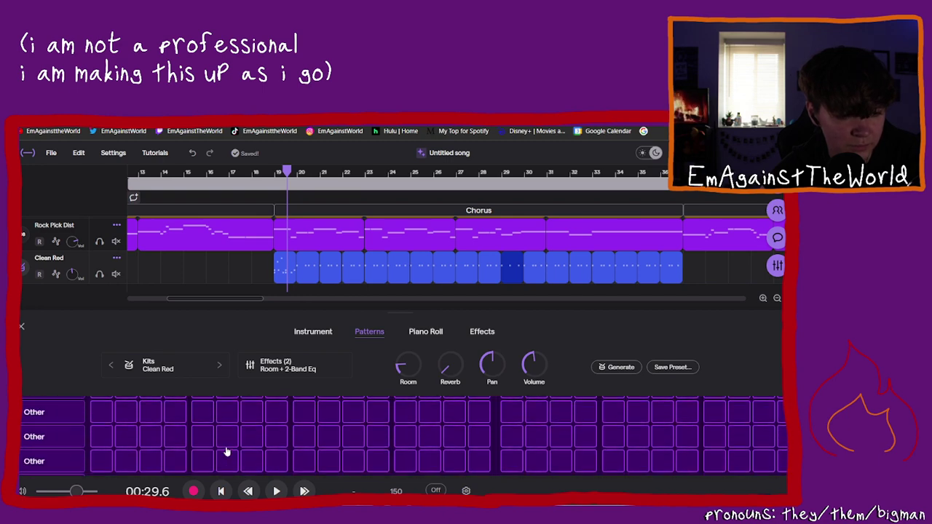
{"action": "scroll", "coordinate": [226, 451], "scroll_direction": "up", "scroll_amount": 6}
{"action": "scroll", "coordinate": [225, 452], "scroll_direction": "down", "scroll_amount": 3}
{"action": "scroll", "coordinate": [226, 451], "scroll_direction": "down", "scroll_amount": 3}
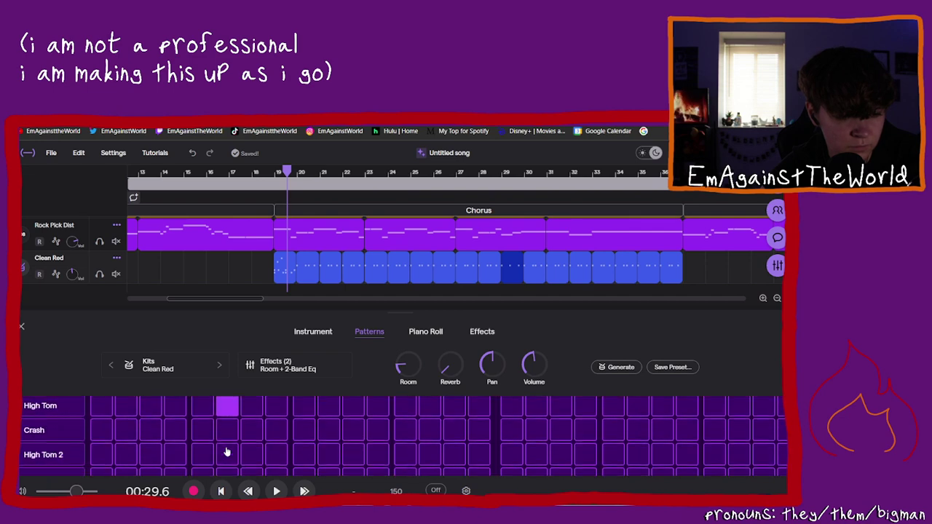
{"action": "scroll", "coordinate": [227, 451], "scroll_direction": "up", "scroll_amount": 3}
{"action": "scroll", "coordinate": [227, 451], "scroll_direction": "up", "scroll_amount": 2}
{"action": "scroll", "coordinate": [227, 452], "scroll_direction": "down", "scroll_amount": 2}
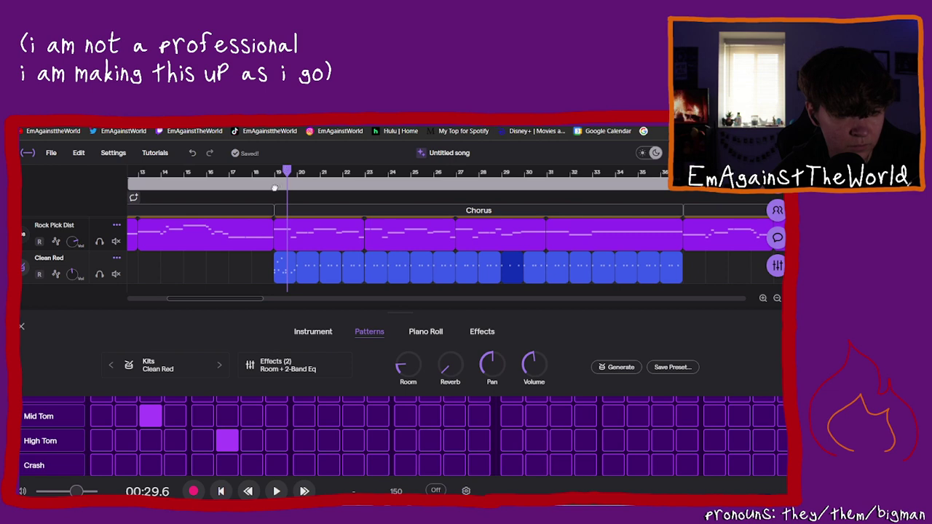
Step: Play back from bar 19, then add a Mid Tom hit on step 8 and a High Tom hit on step 10 of that bar
{"action": "left_click_drag", "start_coordinate": [286, 169], "coordinate": [276, 173]}
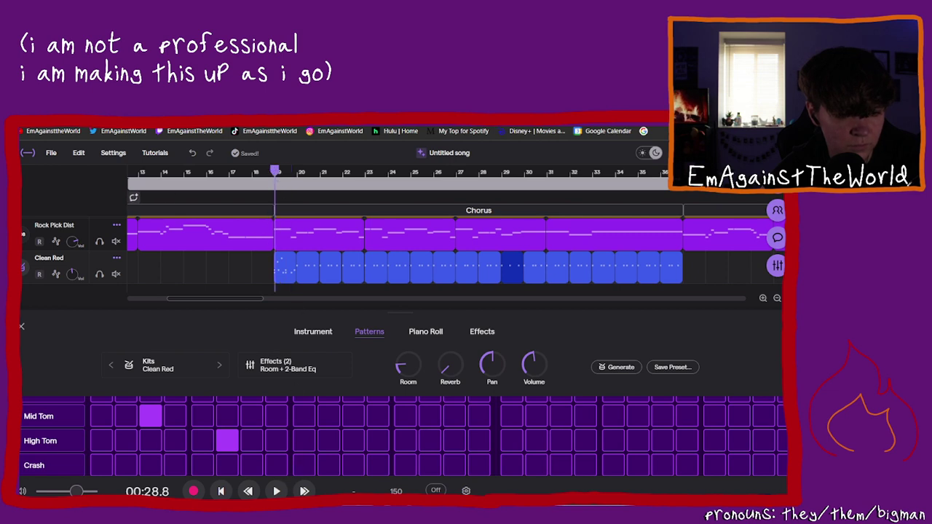
{"action": "left_click", "coordinate": [277, 492]}
{"action": "left_click", "coordinate": [276, 492]}
{"action": "scroll", "coordinate": [273, 440], "scroll_direction": "up", "scroll_amount": 2}
{"action": "scroll", "coordinate": [273, 441], "scroll_direction": "down", "scroll_amount": 2}
{"action": "scroll", "coordinate": [273, 440], "scroll_direction": "up", "scroll_amount": 2}
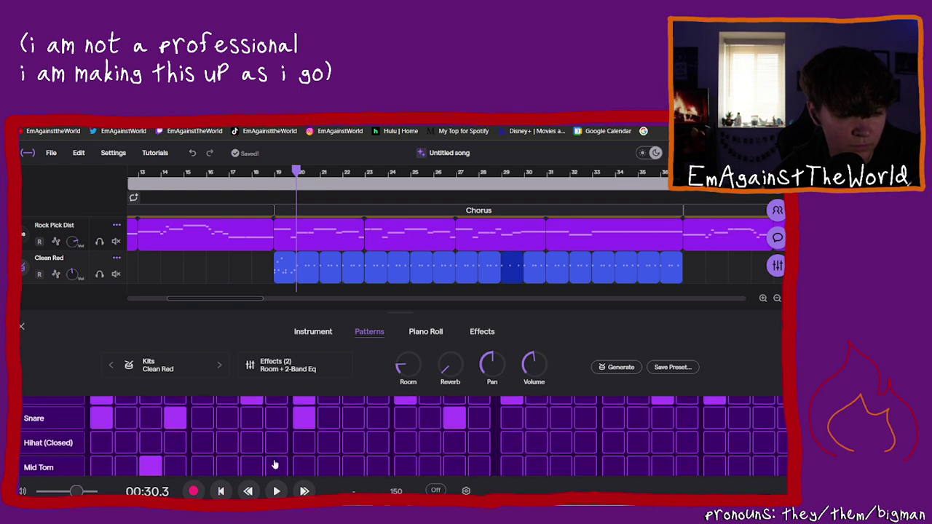
{"action": "left_click", "coordinate": [275, 467]}
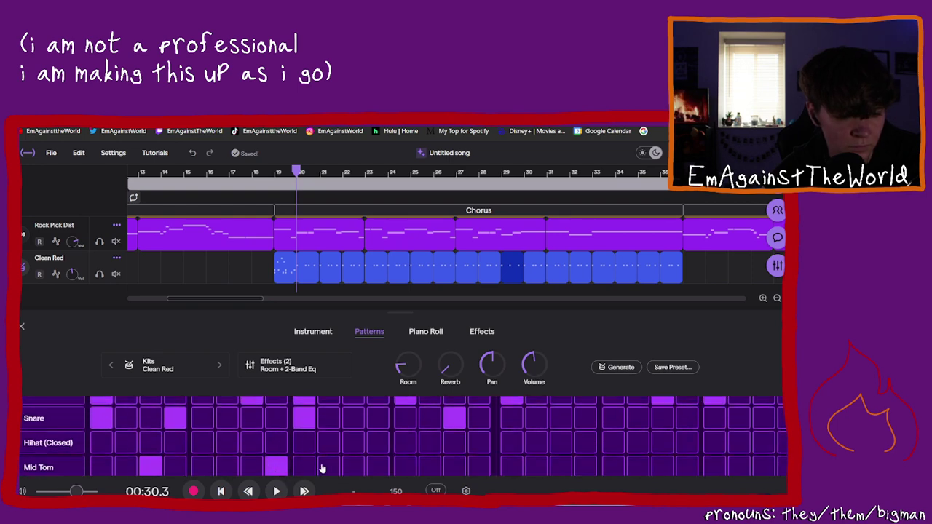
{"action": "scroll", "coordinate": [322, 469], "scroll_direction": "down", "scroll_amount": 2}
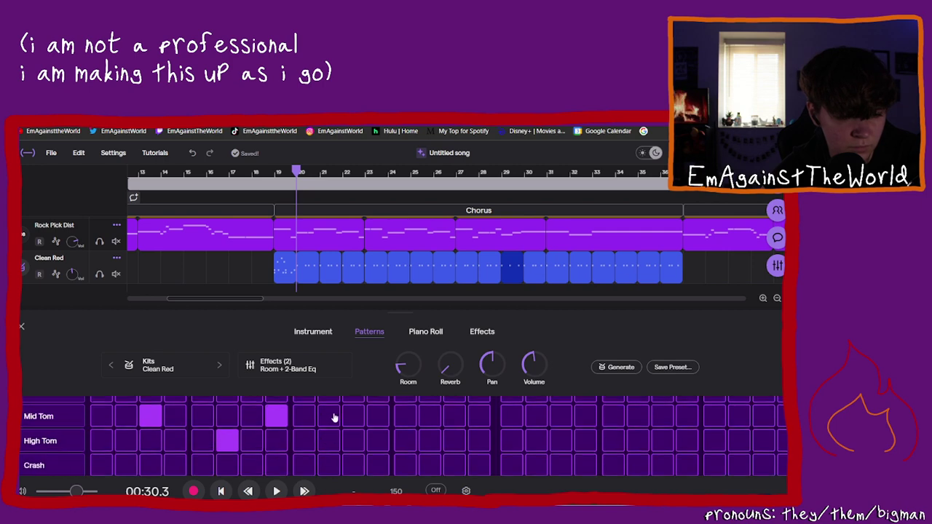
{"action": "left_click", "coordinate": [329, 441]}
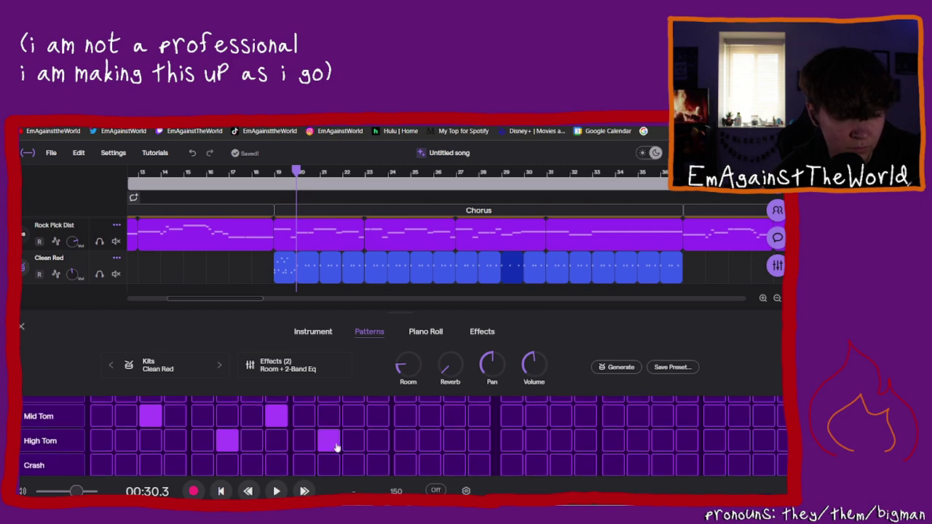
Step: Try Mid Tom hits on steps 12 and 13 and a High Tom hit on step 14 of bar 19, and play the bar back
{"action": "scroll", "coordinate": [335, 444], "scroll_direction": "up", "scroll_amount": 4}
{"action": "scroll", "coordinate": [336, 447], "scroll_direction": "down", "scroll_amount": 4}
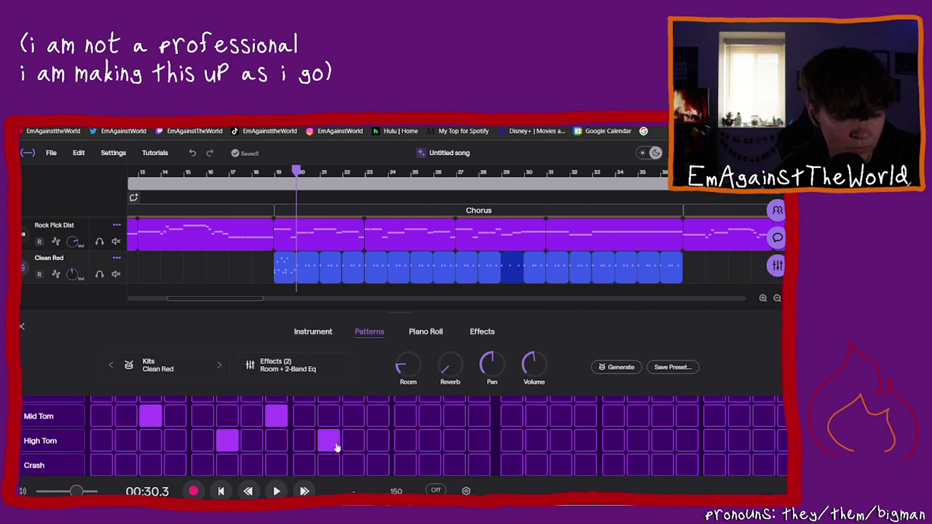
{"action": "left_click", "coordinate": [399, 419]}
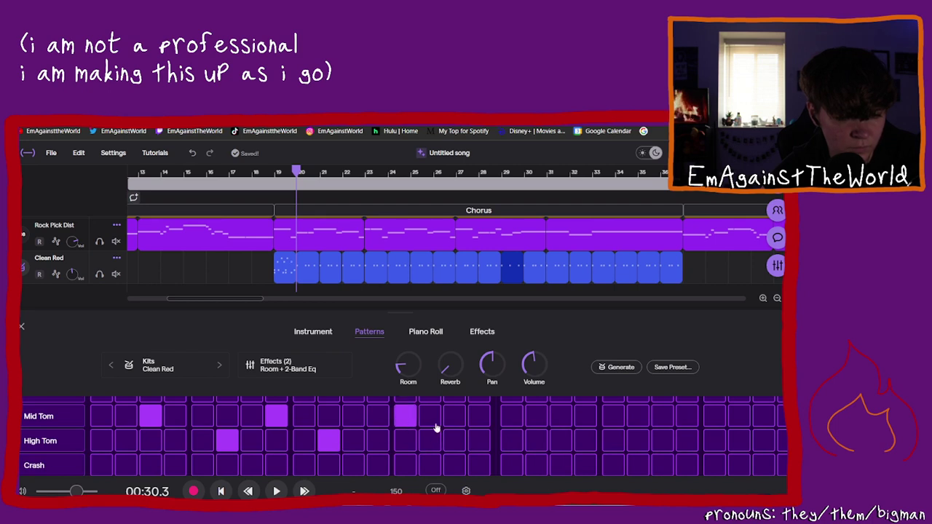
{"action": "left_click", "coordinate": [380, 417]}
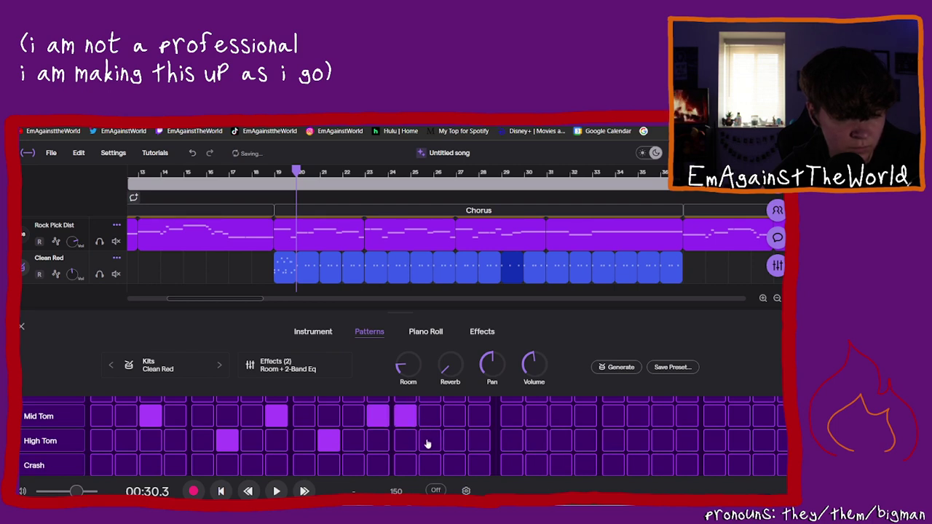
{"action": "left_click", "coordinate": [428, 444]}
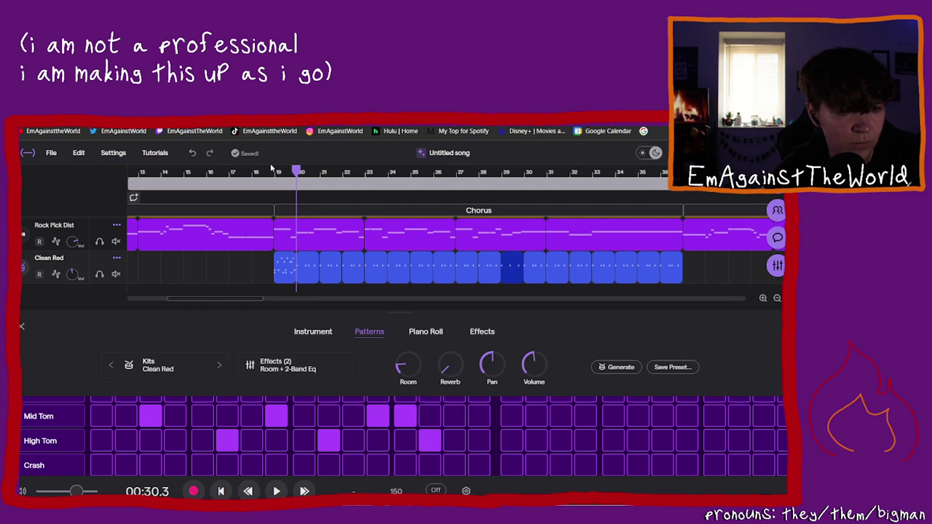
{"action": "left_click", "coordinate": [276, 173]}
{"action": "left_click", "coordinate": [276, 491]}
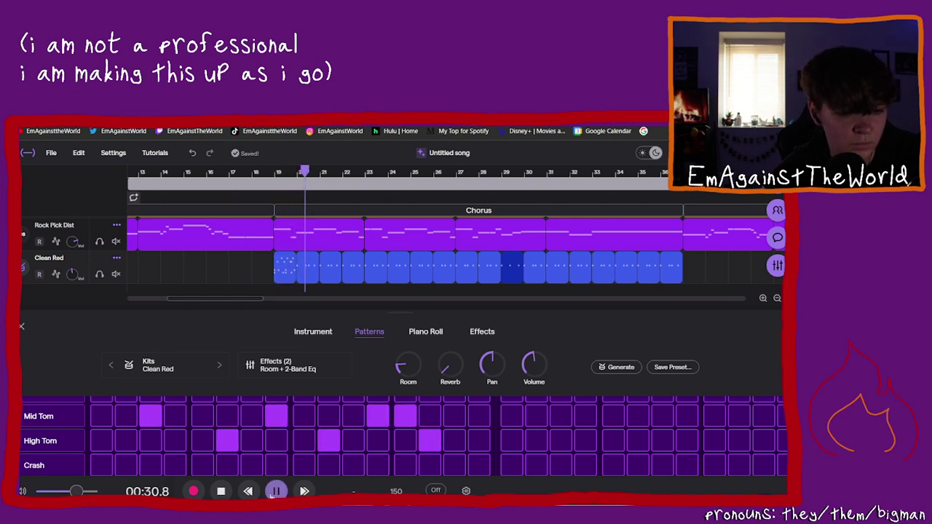
{"action": "left_click", "coordinate": [276, 491]}
Step: Remove the Mid Tom hits on steps 12 and 13 of bar 19 and play the bar back
{"action": "left_click", "coordinate": [378, 419]}
{"action": "left_click", "coordinate": [405, 422]}
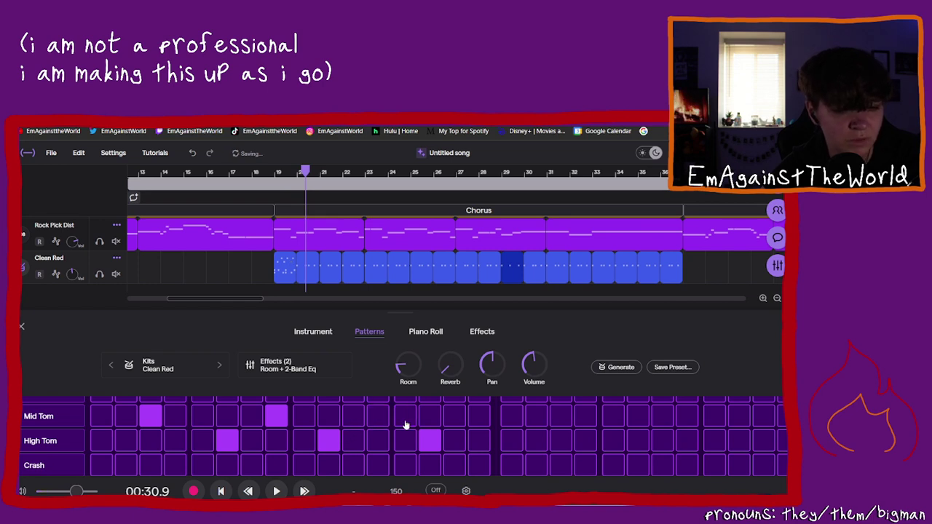
{"action": "left_click", "coordinate": [275, 175]}
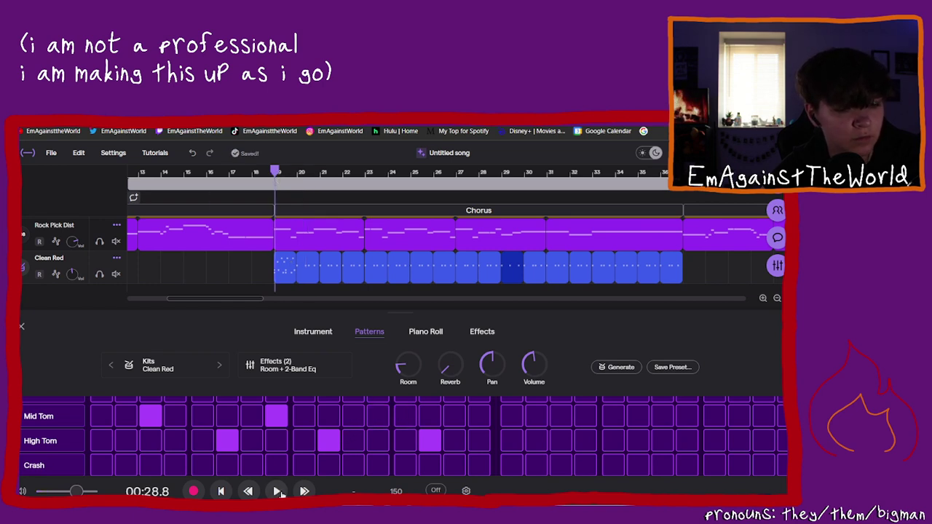
{"action": "left_click", "coordinate": [277, 491]}
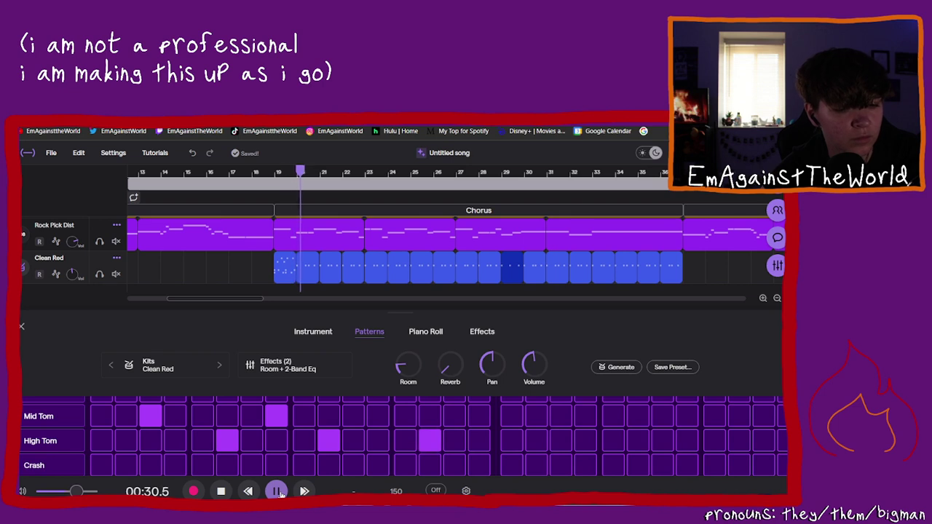
{"action": "left_click", "coordinate": [277, 492]}
Step: Remove all High Tom hits and the Mid Tom hit on step 8 from bar 19, and play the bar back
{"action": "left_click", "coordinate": [429, 441]}
{"action": "left_click", "coordinate": [328, 441]}
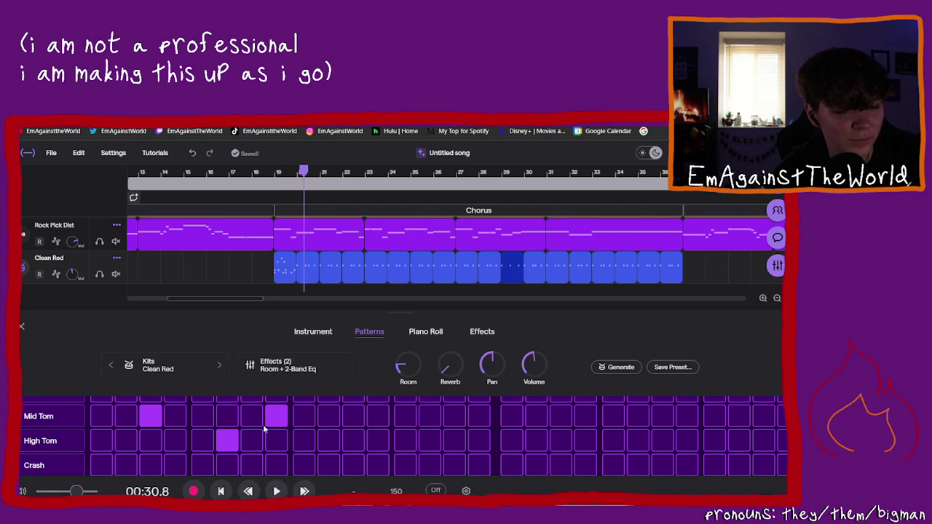
{"action": "left_click", "coordinate": [227, 441]}
{"action": "left_click", "coordinate": [276, 415]}
{"action": "scroll", "coordinate": [197, 470], "scroll_direction": "up", "scroll_amount": 2}
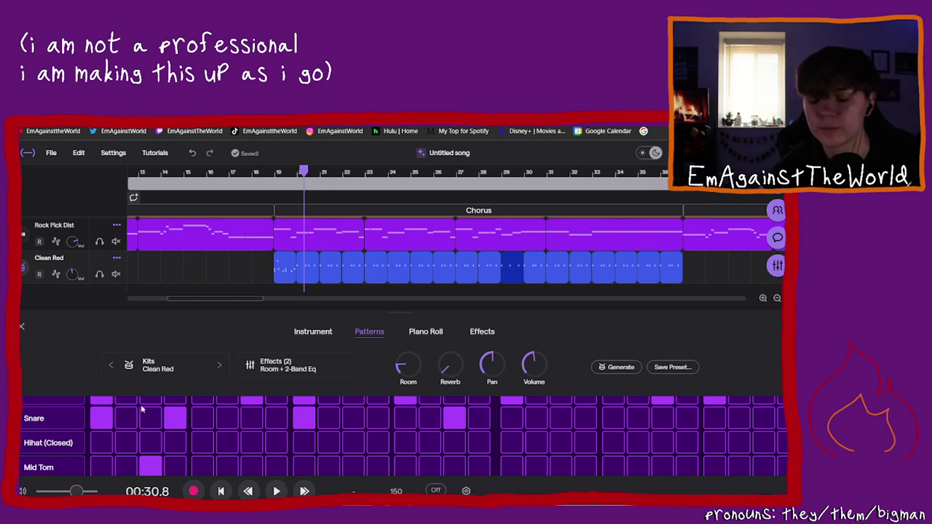
{"action": "left_click", "coordinate": [271, 231]}
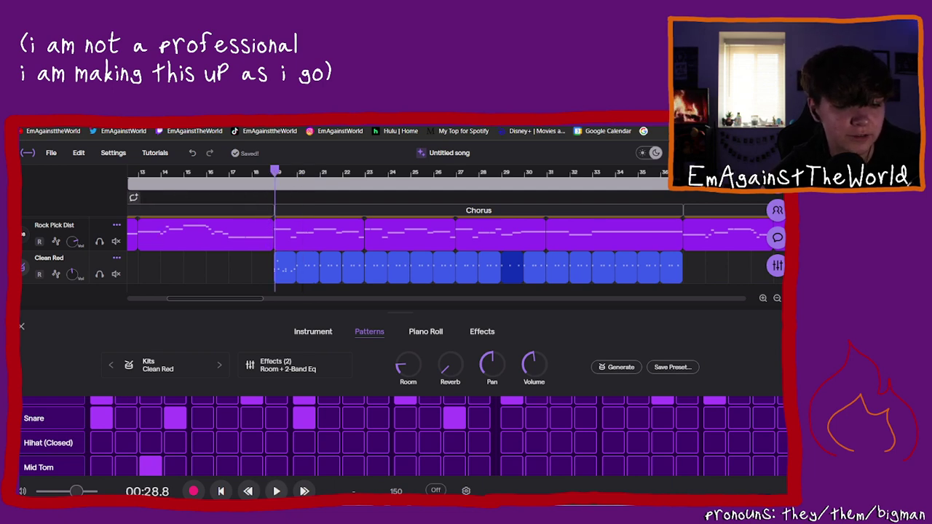
{"action": "left_click", "coordinate": [277, 491]}
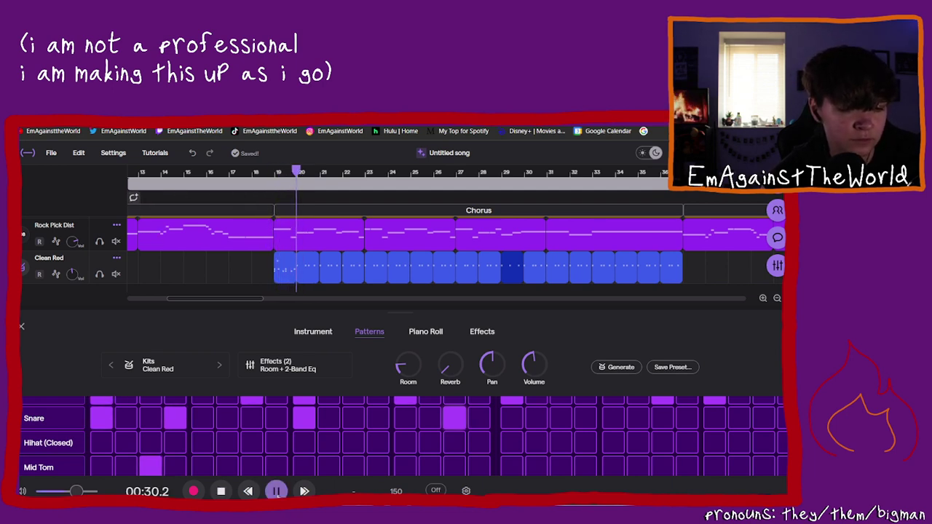
{"action": "left_click", "coordinate": [276, 492]}
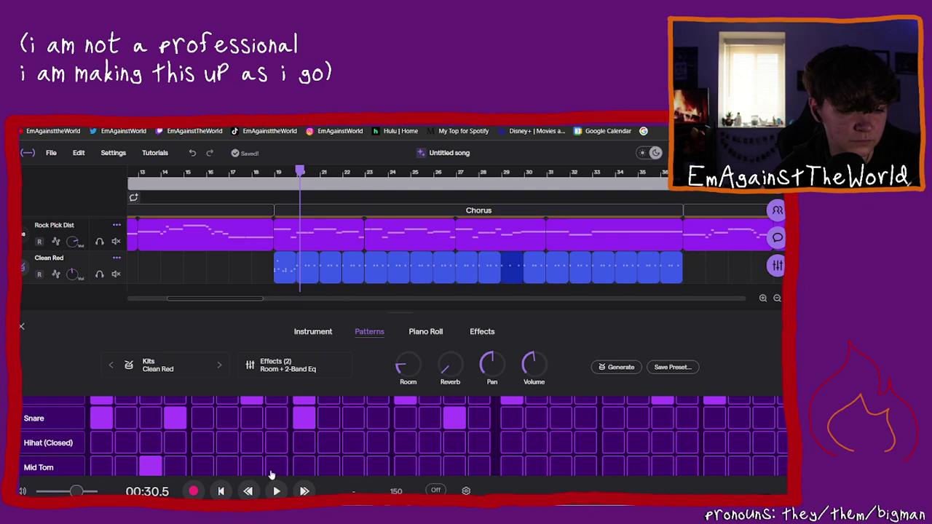
Step: Try Mid Tom hits on steps 8 and 14 of bar 19 and play the bar back
{"action": "left_click", "coordinate": [275, 467]}
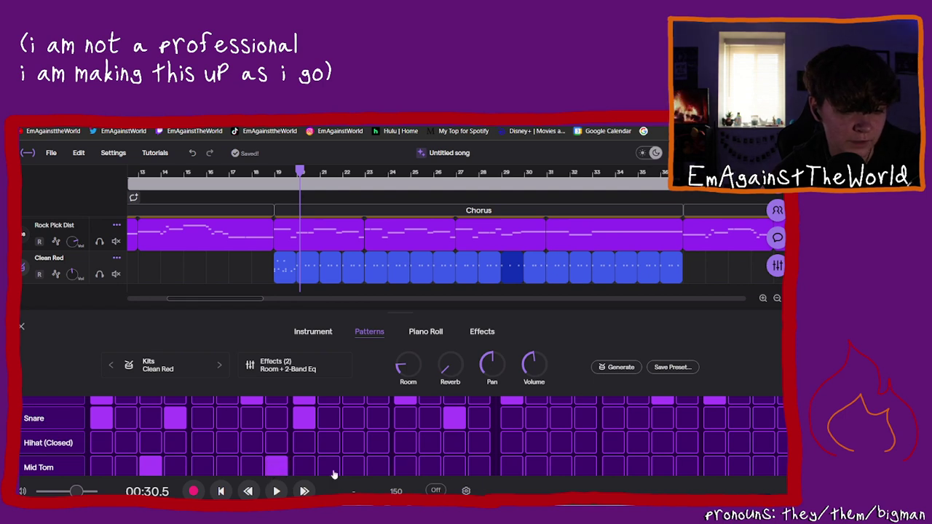
{"action": "left_click", "coordinate": [429, 467]}
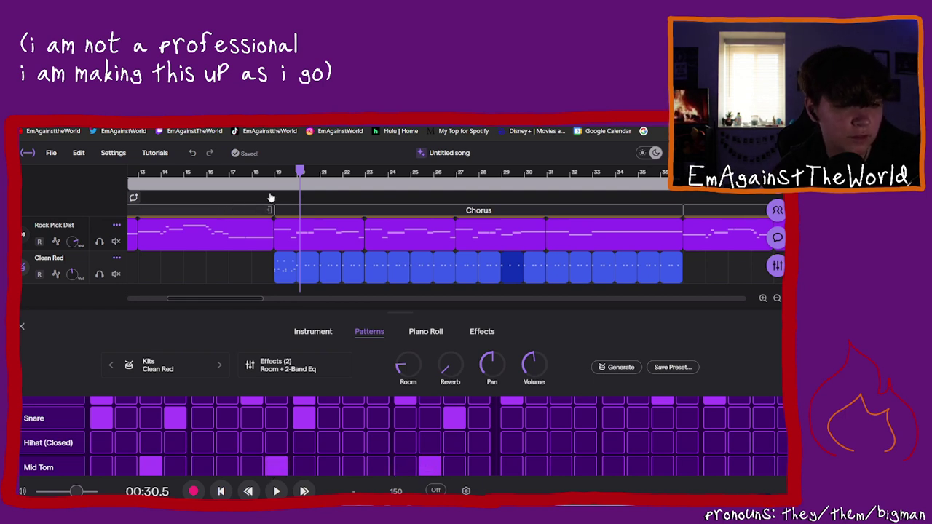
{"action": "left_click", "coordinate": [274, 177]}
{"action": "left_click", "coordinate": [276, 492]}
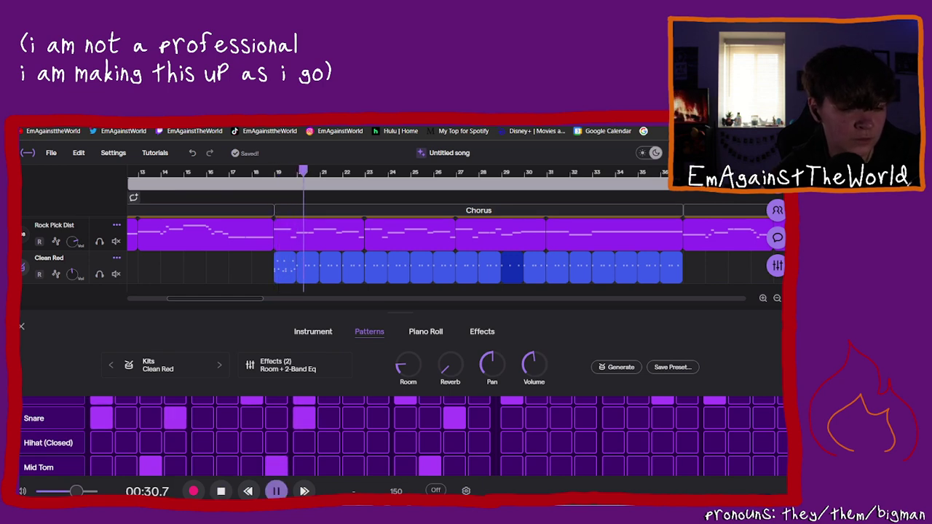
{"action": "key", "text": "space"}
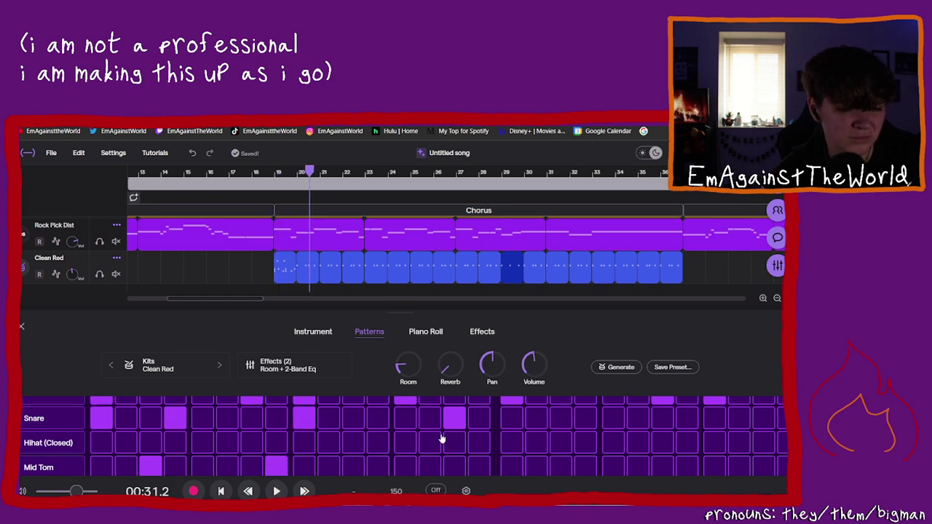
Step: Try the Mid Tom hit on step 16 instead of step 14 of bar 19 and play the bar back
{"action": "left_click", "coordinate": [478, 466]}
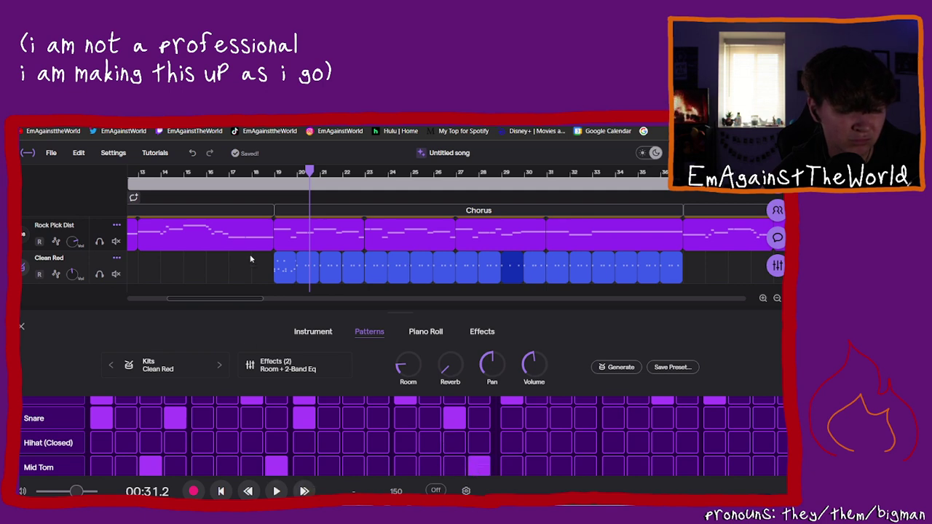
{"action": "left_click", "coordinate": [275, 173]}
{"action": "left_click", "coordinate": [277, 491]}
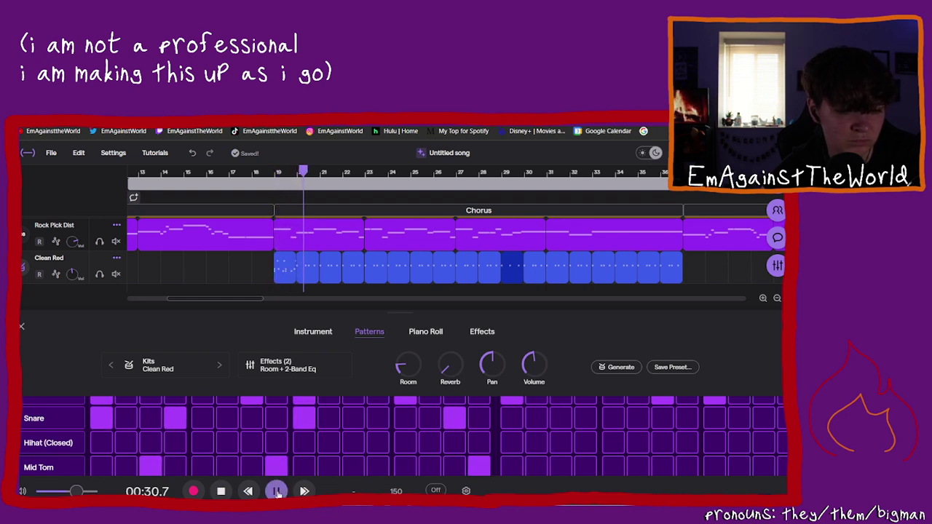
{"action": "left_click", "coordinate": [277, 491]}
Step: Remove the Mid Tom hits on steps 16 and 8 of bar 19, keeping the one on step 3
{"action": "left_click", "coordinate": [478, 465]}
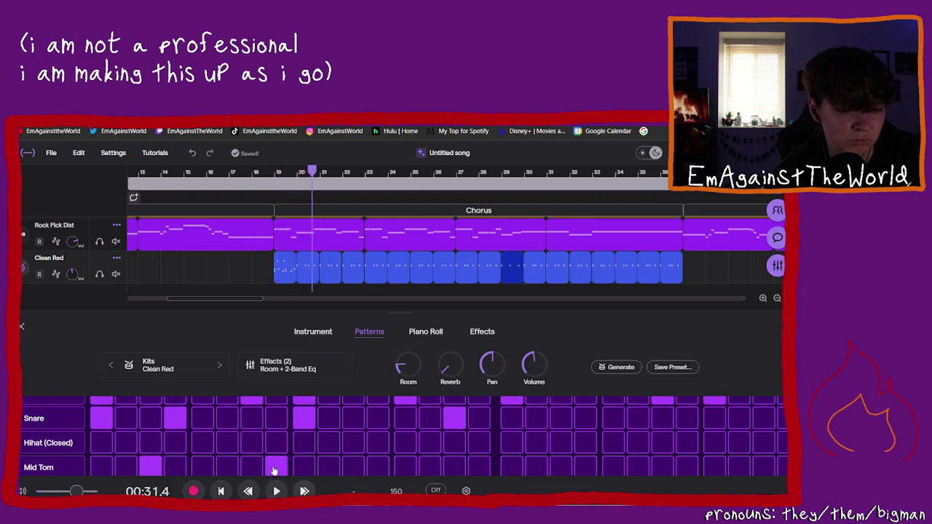
{"action": "left_click", "coordinate": [275, 467]}
{"action": "left_click", "coordinate": [150, 464]}
{"action": "left_click", "coordinate": [151, 464]}
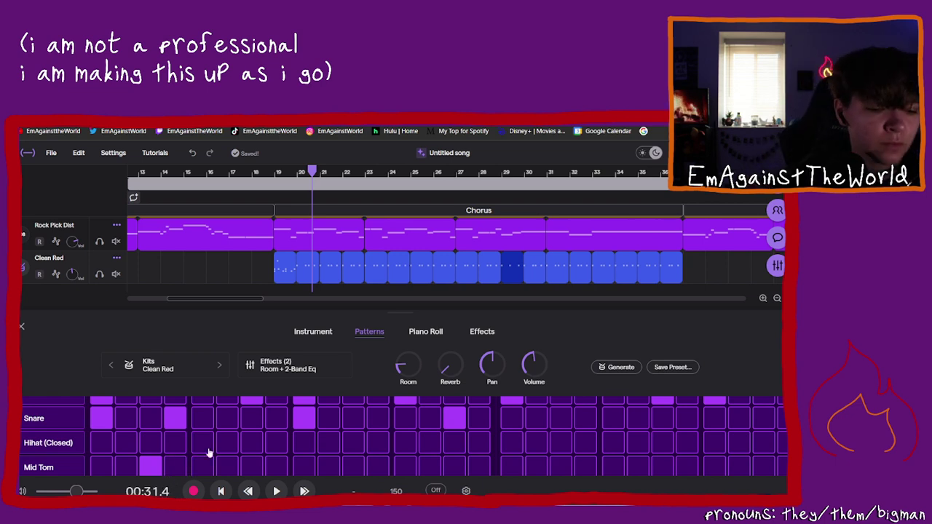
Step: Try out a Hihat (Closed) hit on step 8 of bar 19 in playback and remove it again
{"action": "left_click", "coordinate": [279, 450]}
{"action": "left_click", "coordinate": [278, 449]}
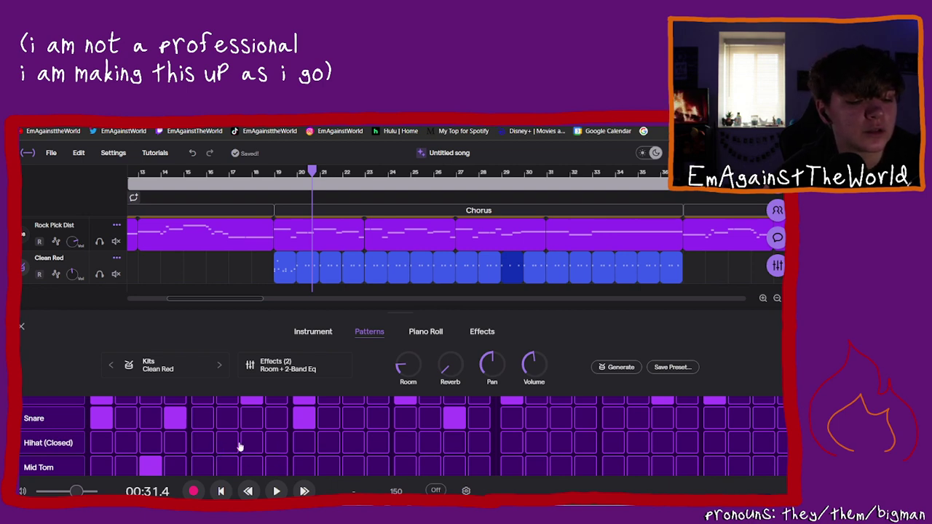
{"action": "left_click", "coordinate": [284, 444]}
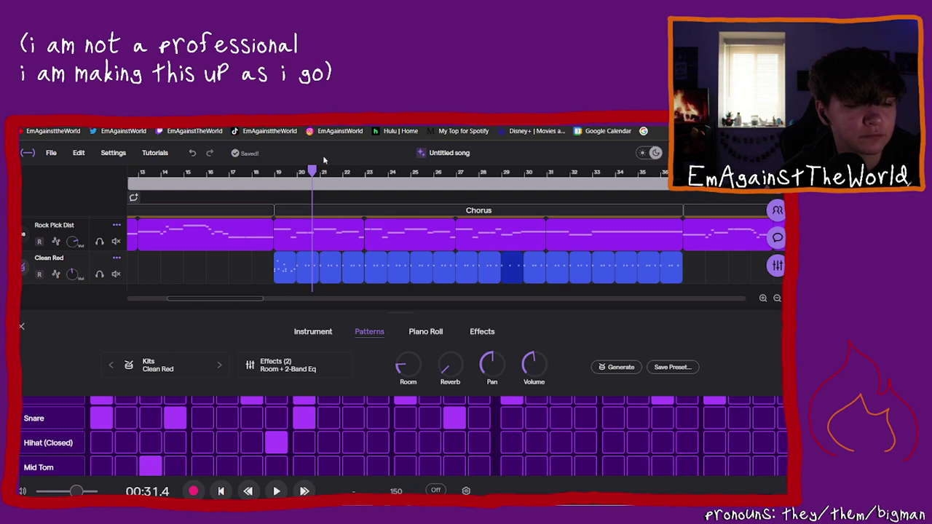
{"action": "left_click", "coordinate": [276, 176]}
{"action": "left_click", "coordinate": [277, 492]}
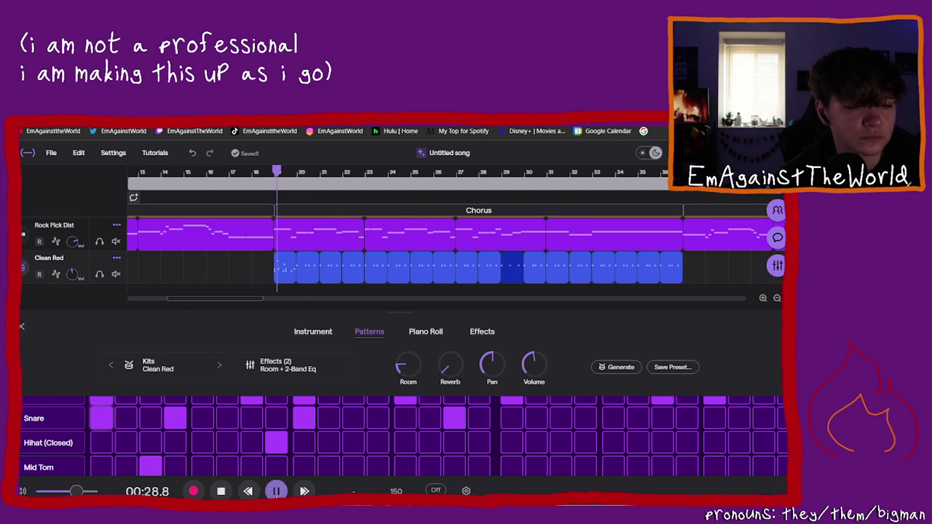
{"action": "left_click", "coordinate": [277, 491]}
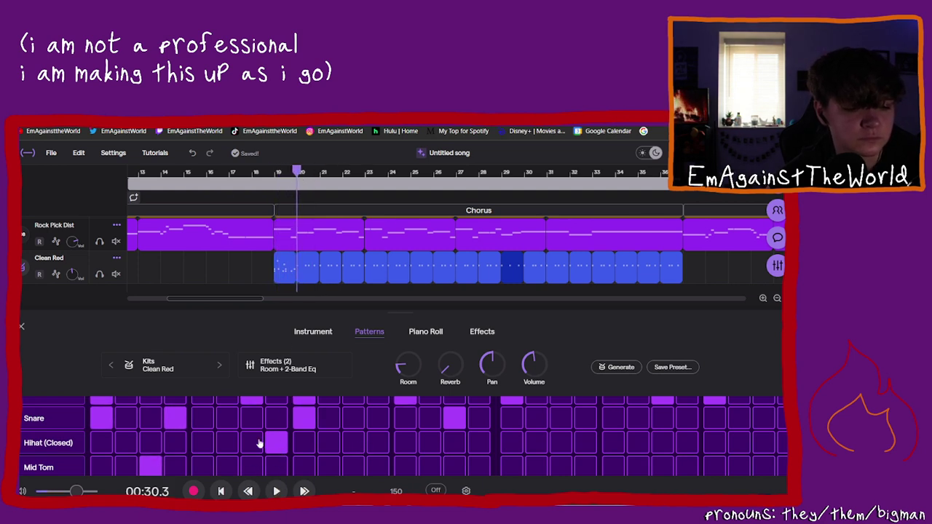
{"action": "left_click", "coordinate": [276, 442]}
Step: Add Hihat (Closed) hits on every odd step of bar 19, from 1 to 15, and play the bar back
{"action": "left_click", "coordinate": [101, 442]}
{"action": "left_click", "coordinate": [149, 443]}
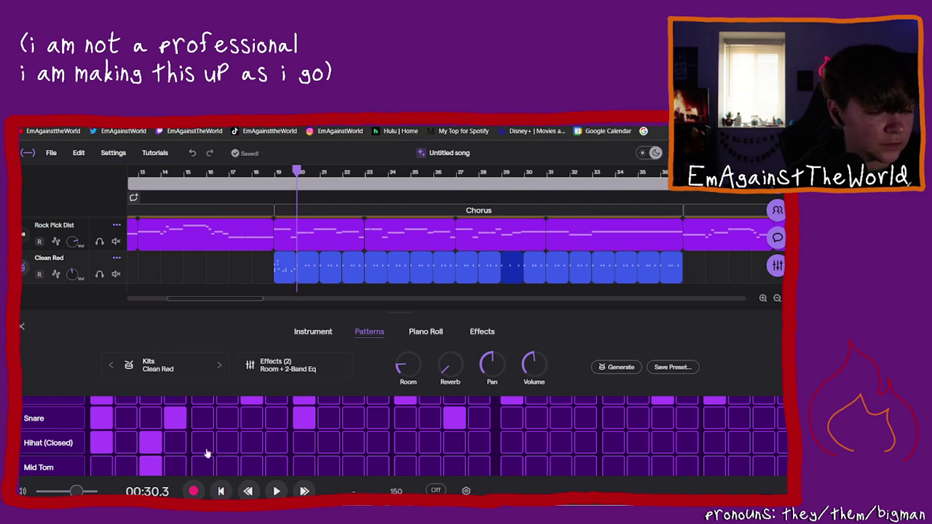
{"action": "left_click", "coordinate": [204, 448]}
{"action": "left_click", "coordinate": [252, 445]}
{"action": "left_click", "coordinate": [363, 439]}
{"action": "left_click", "coordinate": [411, 448]}
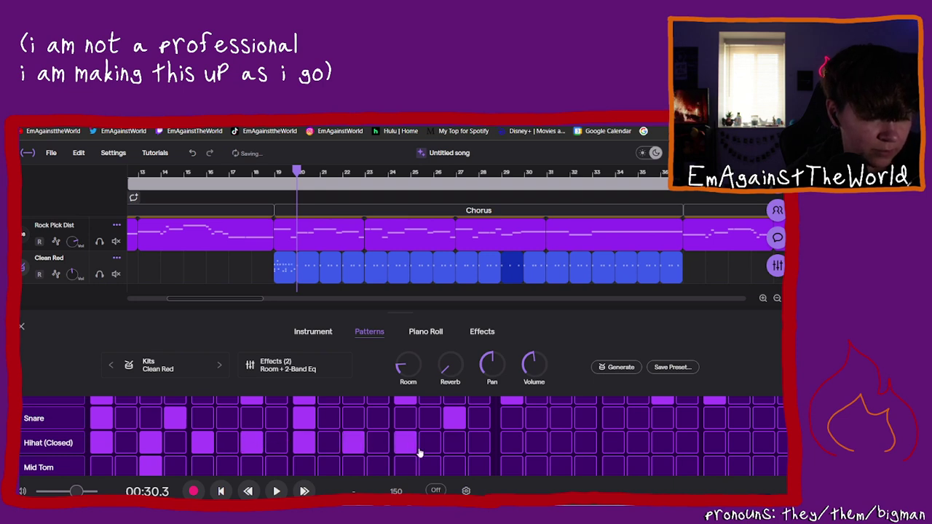
{"action": "left_click", "coordinate": [454, 440]}
{"action": "left_click", "coordinate": [276, 174]}
{"action": "left_click", "coordinate": [276, 491]}
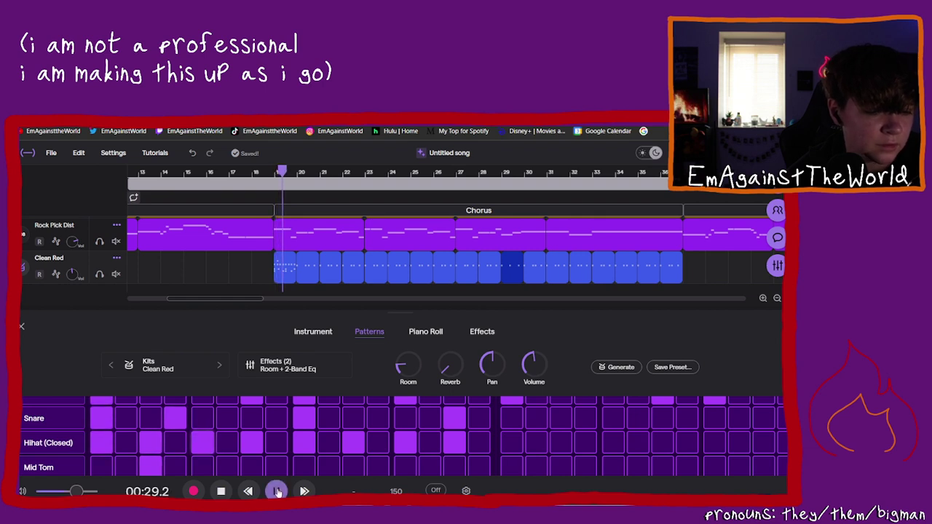
{"action": "left_click", "coordinate": [276, 491]}
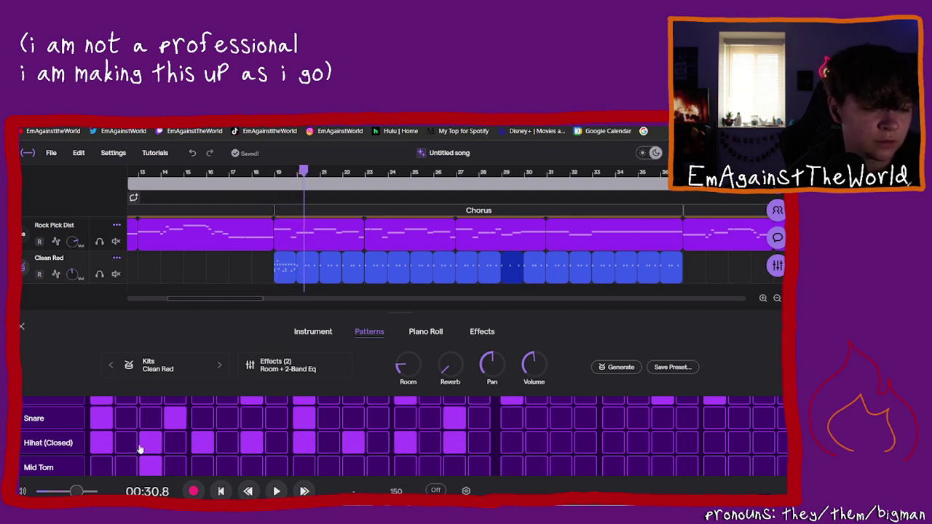
Step: Thin the Hihat (Closed) hits in bar 19 to steps 1, 5, 9 and 13, and play the bar back
{"action": "left_click", "coordinate": [149, 444]}
{"action": "left_click", "coordinate": [253, 443]}
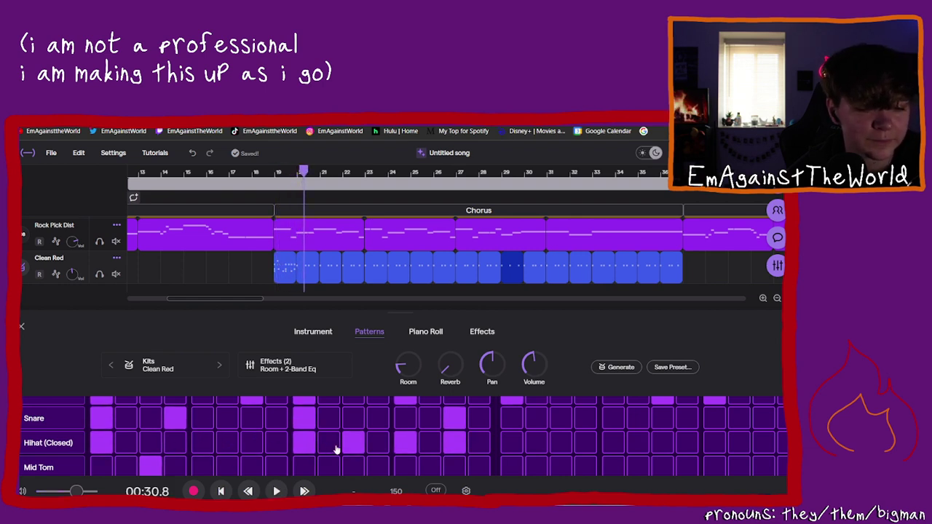
{"action": "left_click", "coordinate": [352, 443]}
{"action": "left_click", "coordinate": [405, 444]}
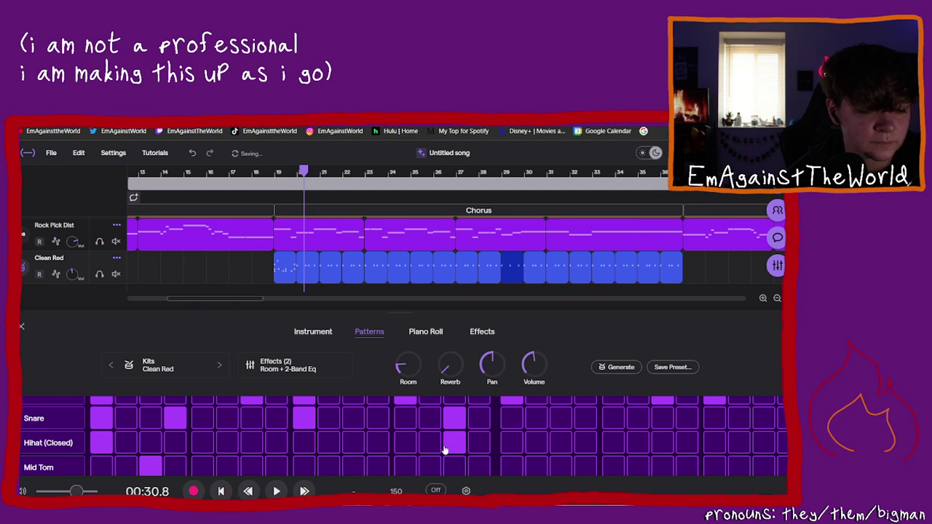
{"action": "left_click", "coordinate": [201, 444]}
{"action": "left_click", "coordinate": [306, 440]}
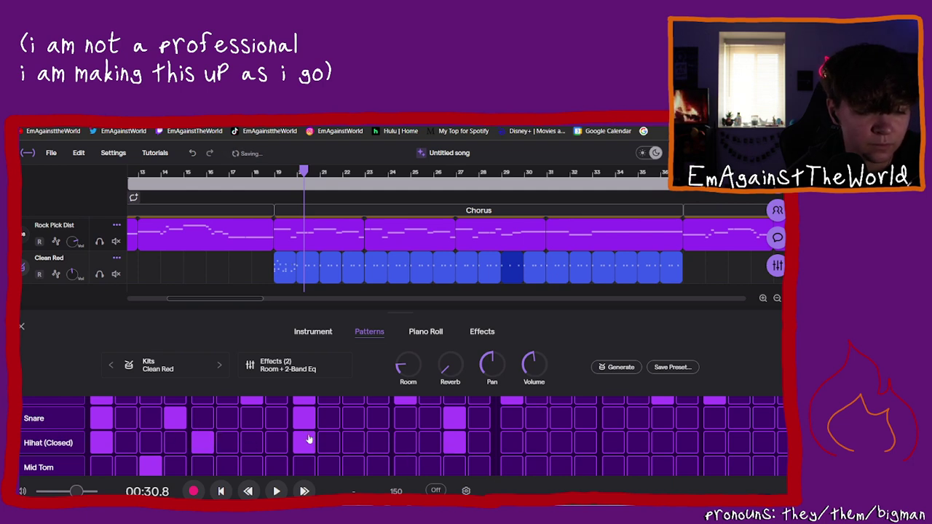
{"action": "left_click", "coordinate": [453, 442]}
{"action": "left_click", "coordinate": [405, 442]}
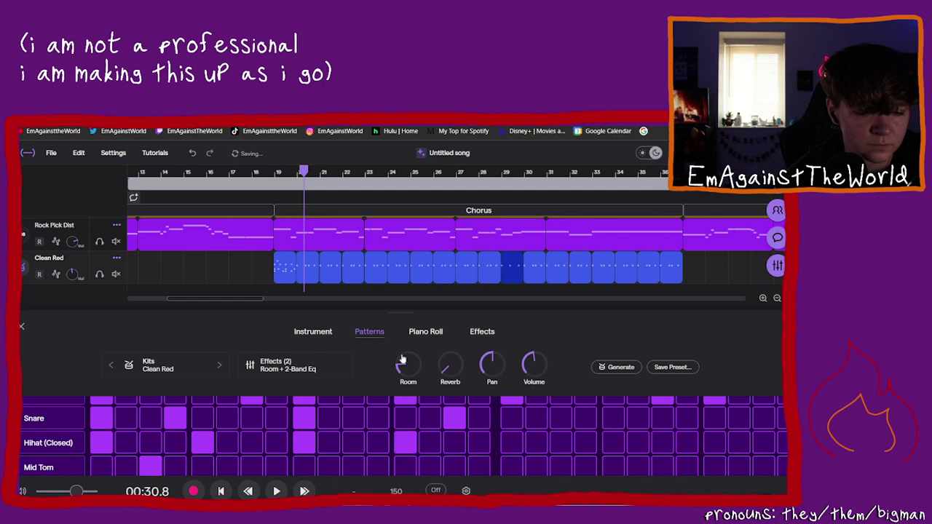
{"action": "left_click", "coordinate": [276, 173]}
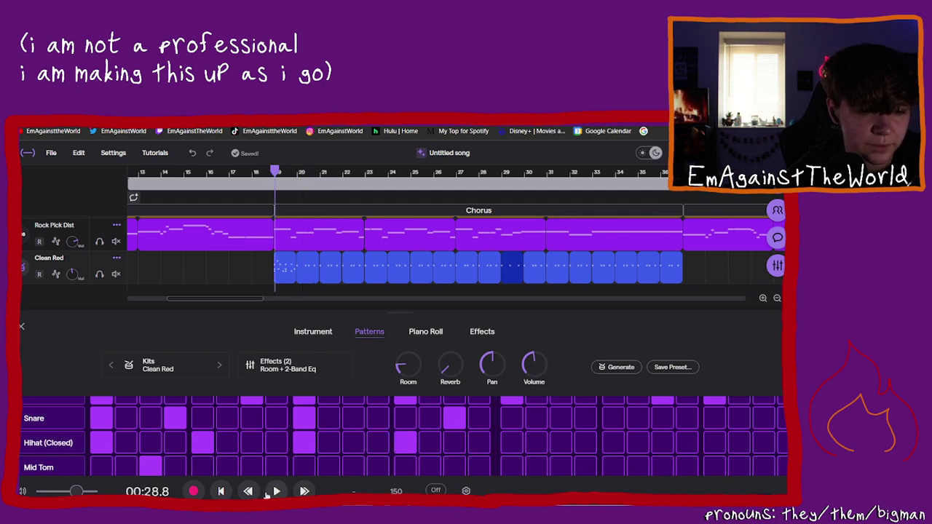
{"action": "left_click", "coordinate": [273, 493]}
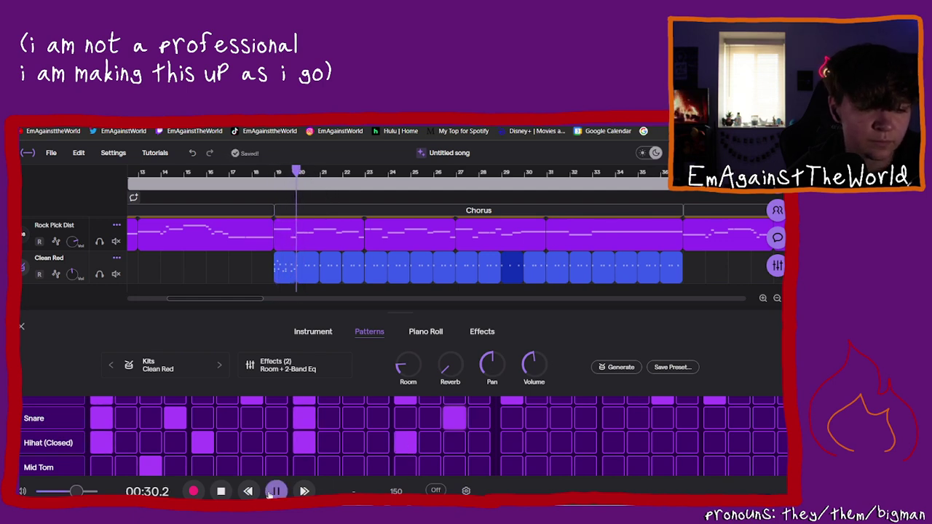
Step: Add Mid Tom hits on steps 7, 11 and 15 of bar 19 and play the bar back from its start
{"action": "left_click", "coordinate": [275, 492]}
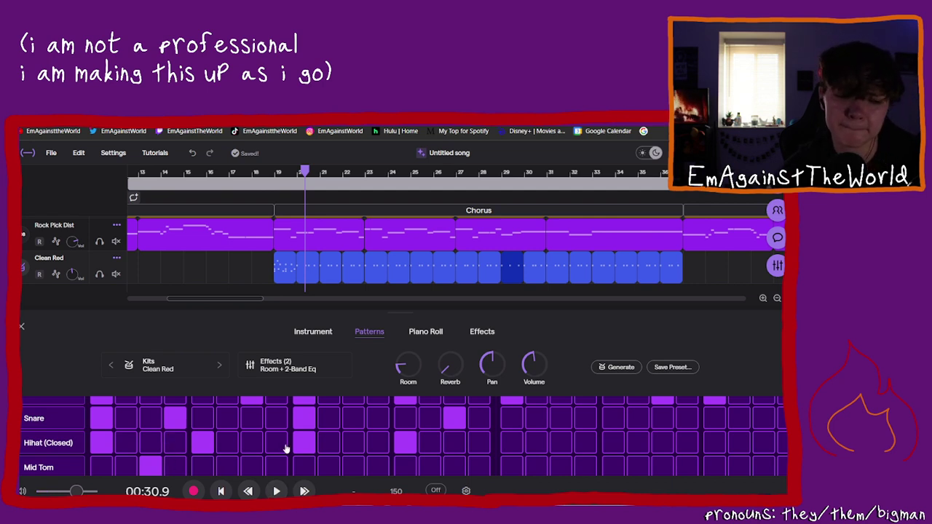
{"action": "left_click", "coordinate": [252, 467]}
{"action": "left_click", "coordinate": [353, 467]}
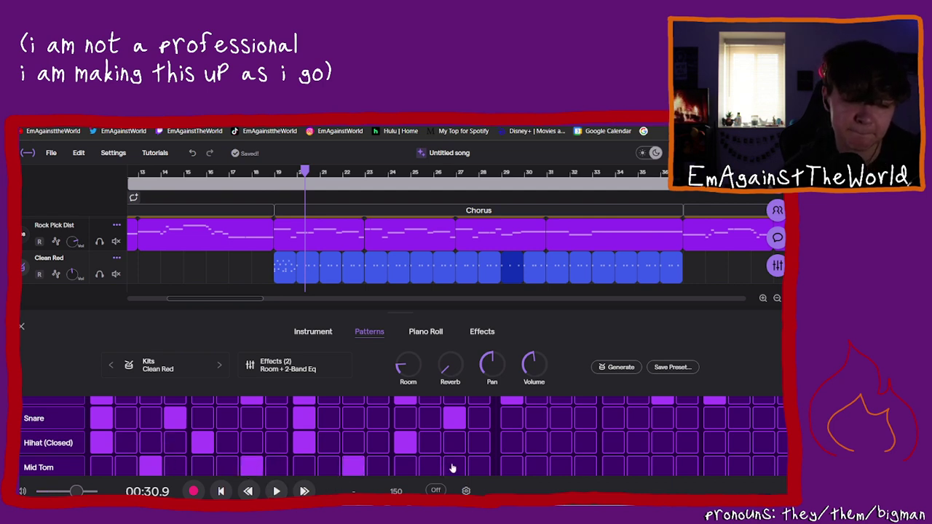
{"action": "left_click", "coordinate": [453, 467]}
{"action": "left_click", "coordinate": [452, 467]}
{"action": "left_click", "coordinate": [452, 467]}
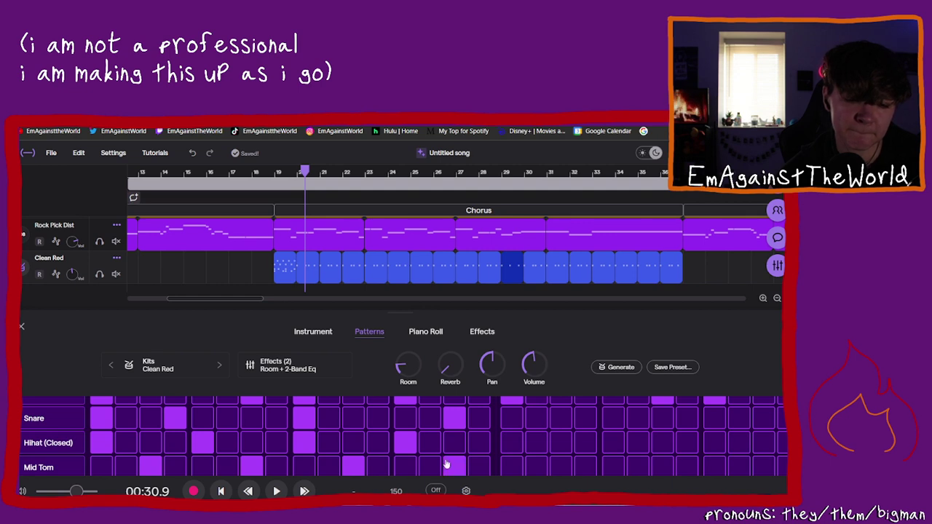
{"action": "scroll", "coordinate": [448, 464], "scroll_direction": "up", "scroll_amount": 2}
{"action": "scroll", "coordinate": [448, 464], "scroll_direction": "down", "scroll_amount": 2}
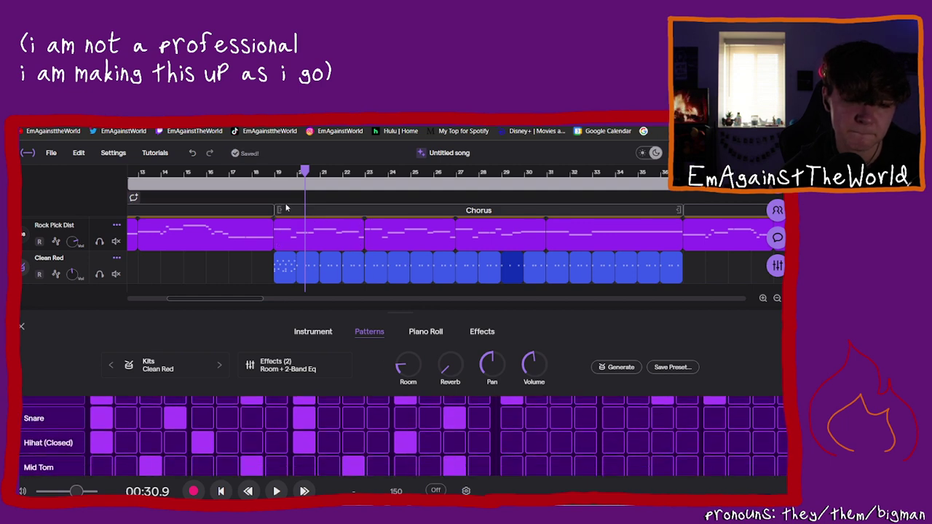
{"action": "left_click", "coordinate": [277, 171]}
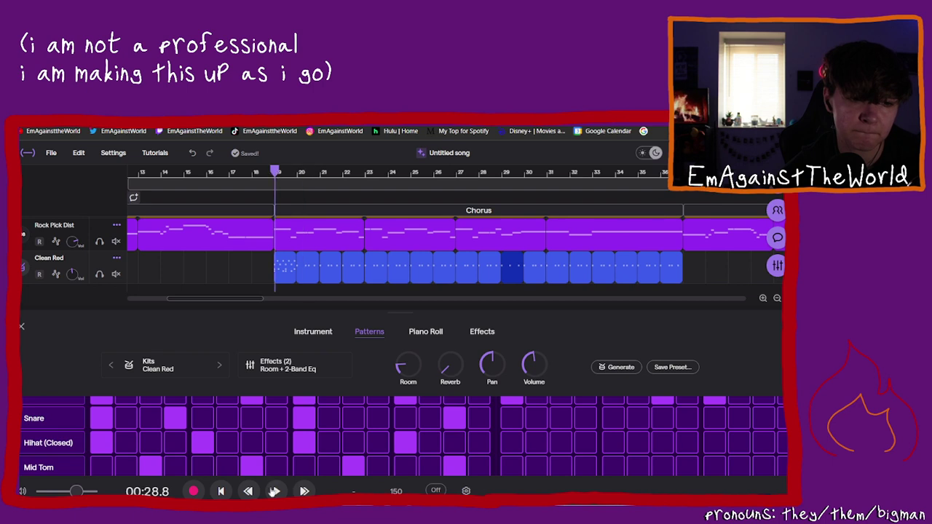
{"action": "left_click", "coordinate": [277, 491]}
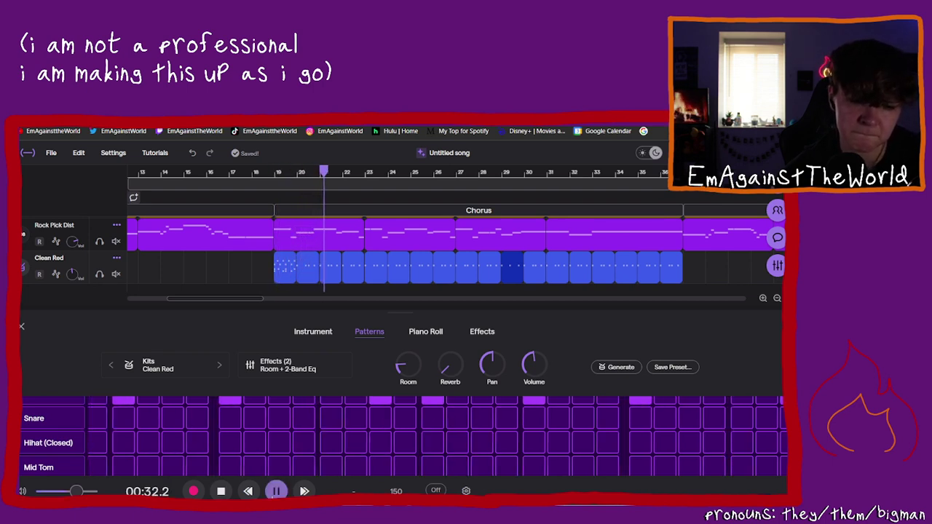
{"action": "left_click", "coordinate": [277, 491]}
{"action": "left_click", "coordinate": [274, 172]}
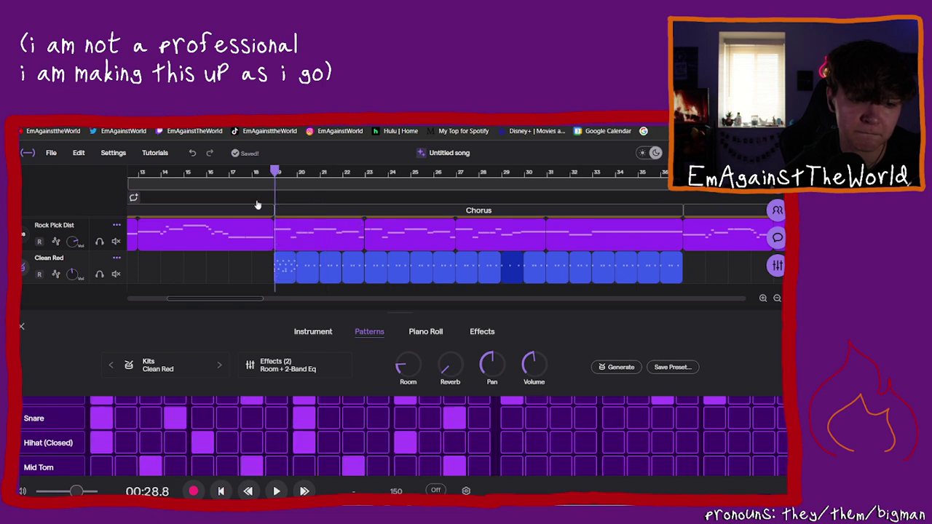
Step: Add a Crash hit on step 1 of bar 19 in the Clean Red pattern
{"action": "scroll", "coordinate": [145, 426], "scroll_direction": "down", "scroll_amount": 2}
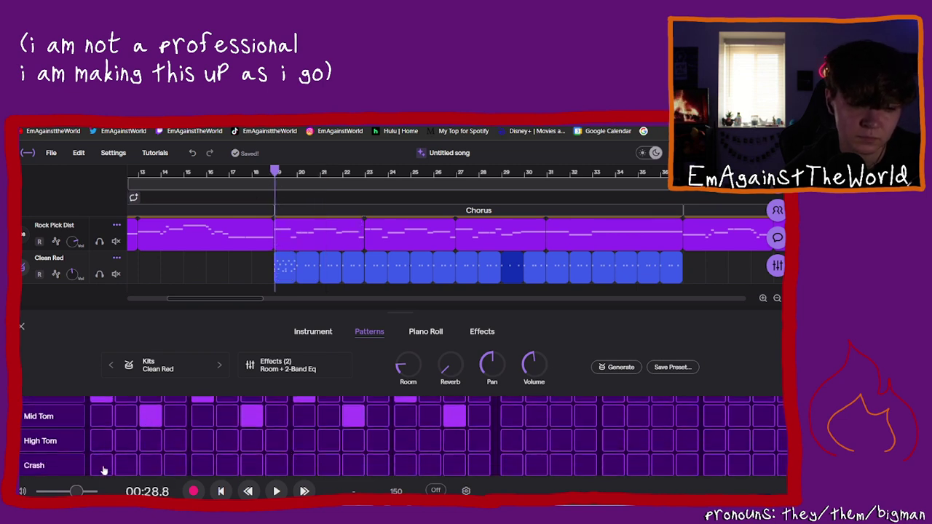
{"action": "scroll", "coordinate": [109, 459], "scroll_direction": "up", "scroll_amount": 3}
{"action": "scroll", "coordinate": [112, 458], "scroll_direction": "down", "scroll_amount": 1}
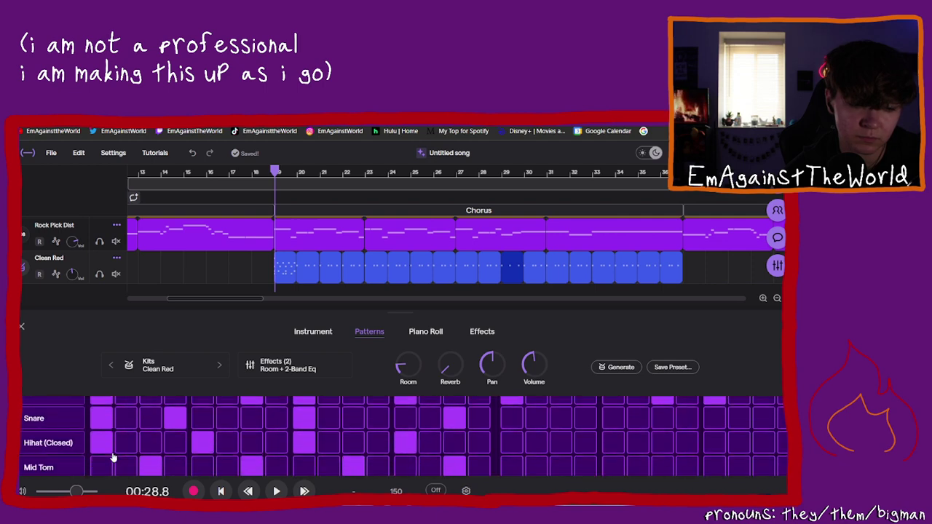
{"action": "scroll", "coordinate": [113, 457], "scroll_direction": "down", "scroll_amount": 2}
{"action": "scroll", "coordinate": [113, 457], "scroll_direction": "down", "scroll_amount": 2}
{"action": "scroll", "coordinate": [113, 457], "scroll_direction": "up", "scroll_amount": 1}
{"action": "scroll", "coordinate": [113, 457], "scroll_direction": "down", "scroll_amount": 2}
{"action": "scroll", "coordinate": [112, 457], "scroll_direction": "up", "scroll_amount": 5}
{"action": "scroll", "coordinate": [113, 457], "scroll_direction": "down", "scroll_amount": 3}
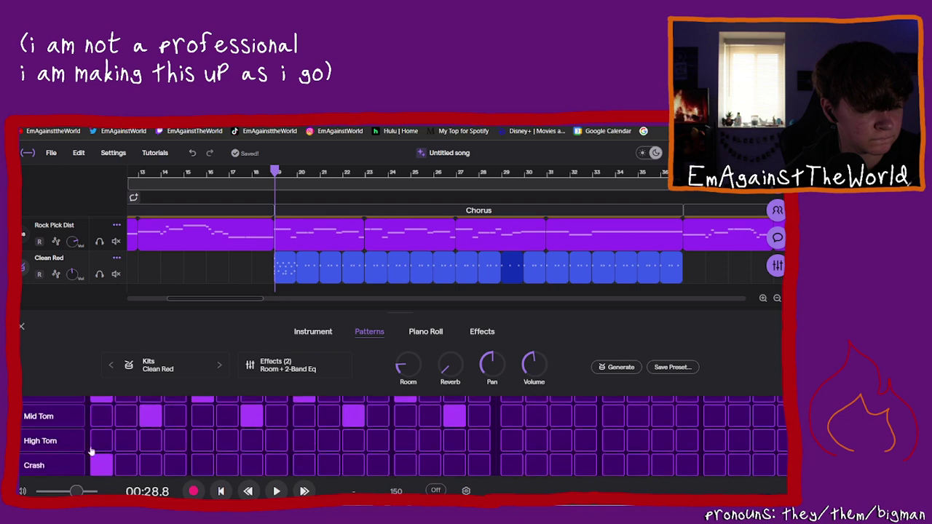
Step: Change the sound of the Hihat (Closed) row to Ride (Bell) and play bar 19 back
{"action": "scroll", "coordinate": [113, 458], "scroll_direction": "up", "scroll_amount": 2}
{"action": "left_click", "coordinate": [58, 442]}
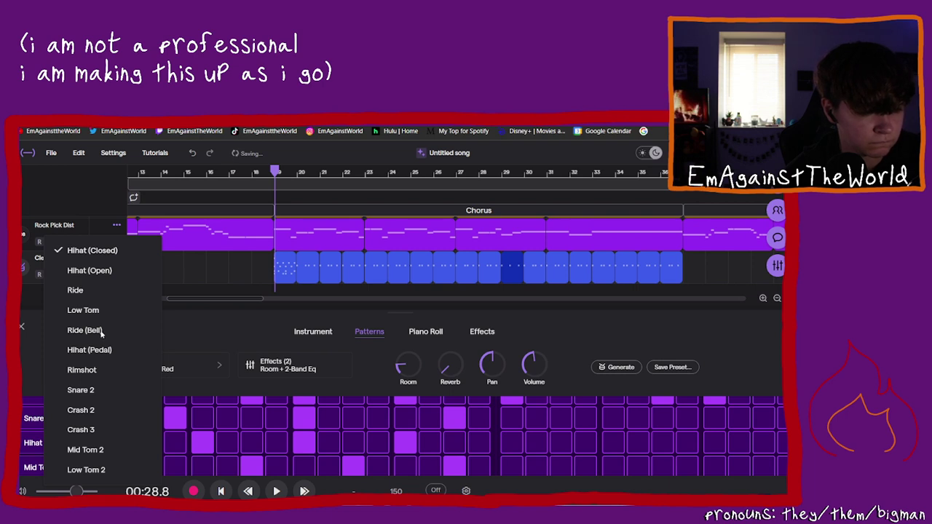
{"action": "left_click", "coordinate": [97, 330]}
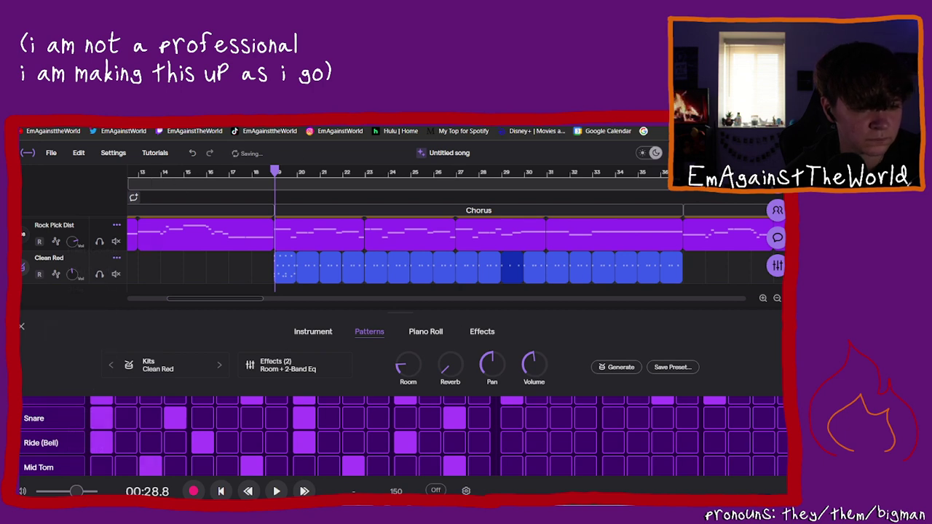
{"action": "left_click", "coordinate": [283, 493]}
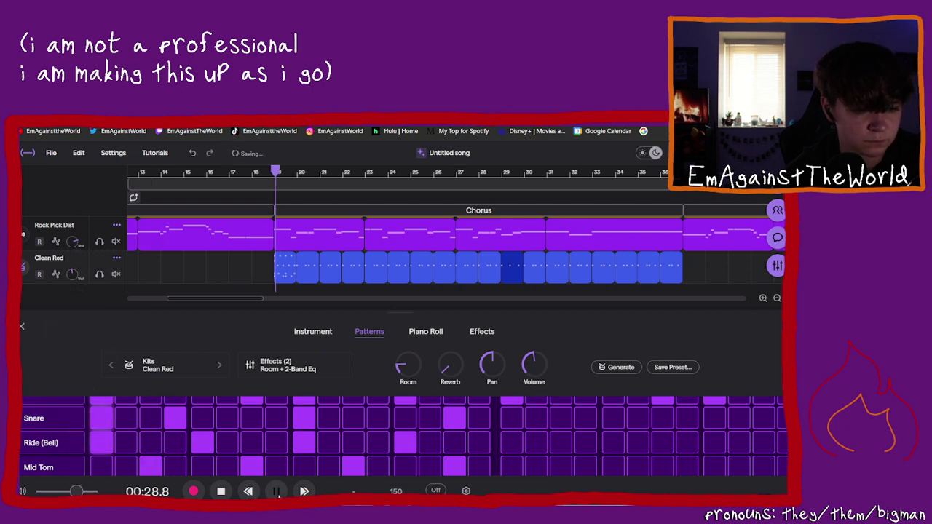
{"action": "left_click", "coordinate": [276, 491]}
Step: Replay the Chorus from the start of bar 19 and choose to wait for the unresponsive pages
{"action": "scroll", "coordinate": [281, 433], "scroll_direction": "down", "scroll_amount": 3}
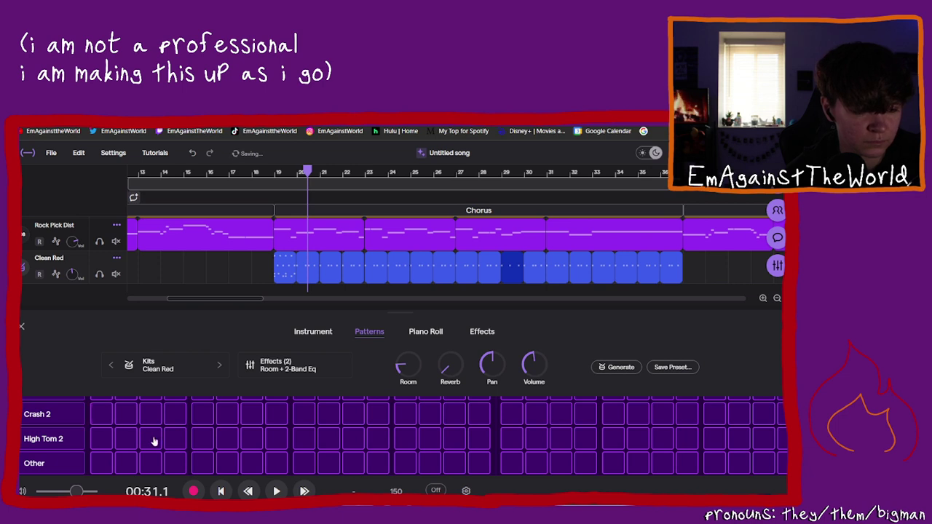
{"action": "scroll", "coordinate": [152, 441], "scroll_direction": "up", "scroll_amount": 3}
{"action": "left_click", "coordinate": [276, 175]}
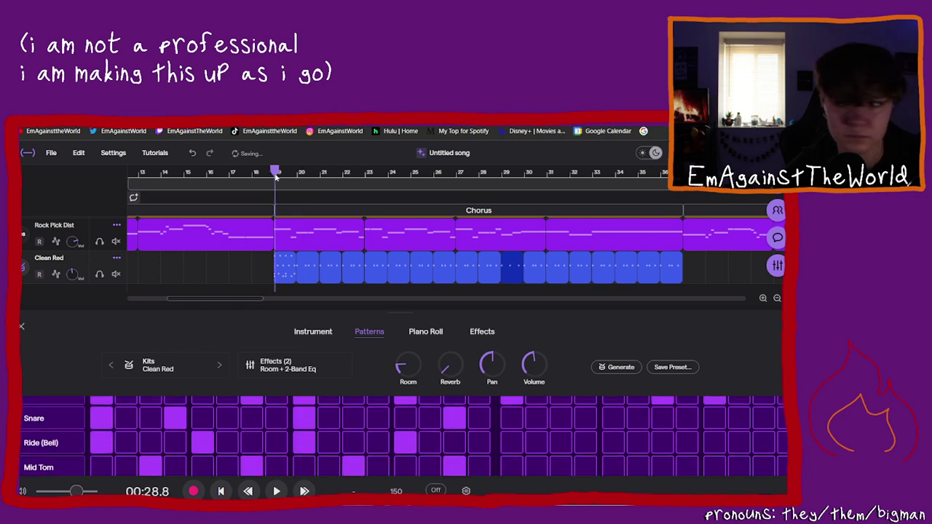
{"action": "left_click", "coordinate": [274, 489]}
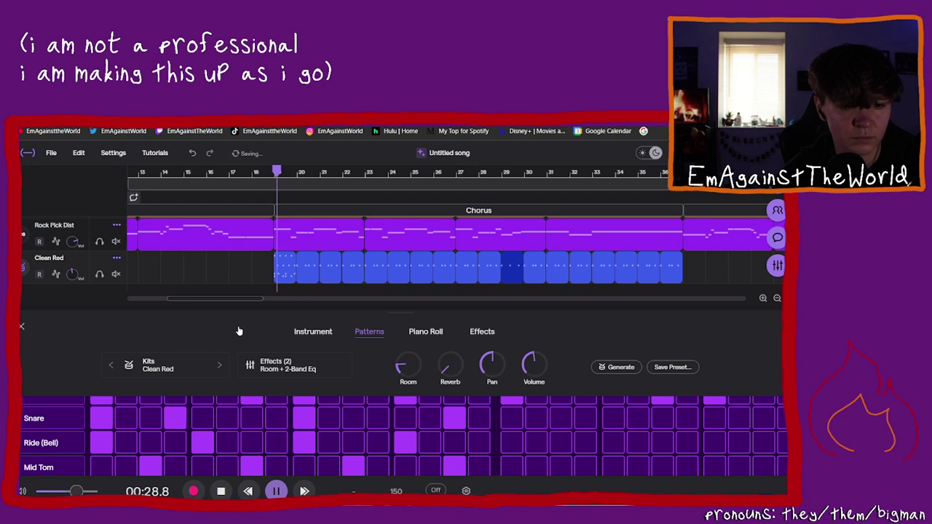
{"action": "left_click", "coordinate": [276, 492]}
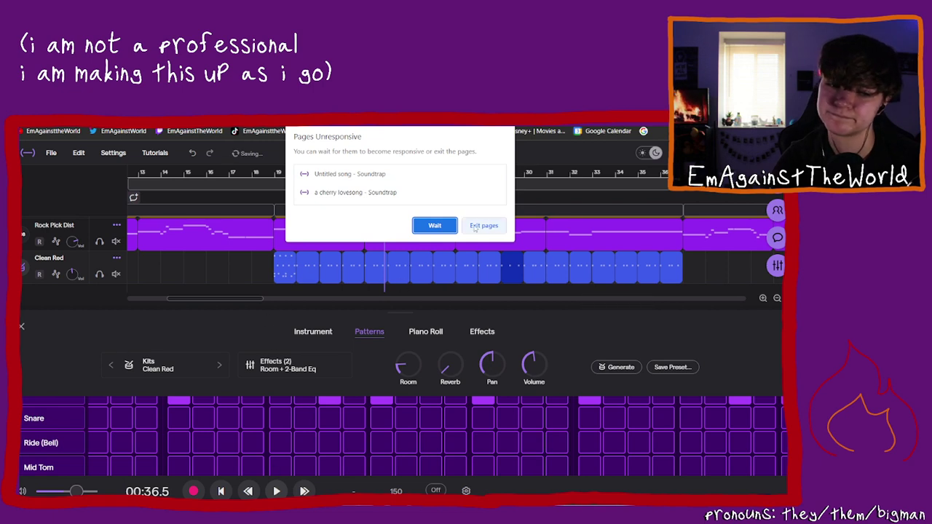
{"action": "left_click", "coordinate": [435, 226]}
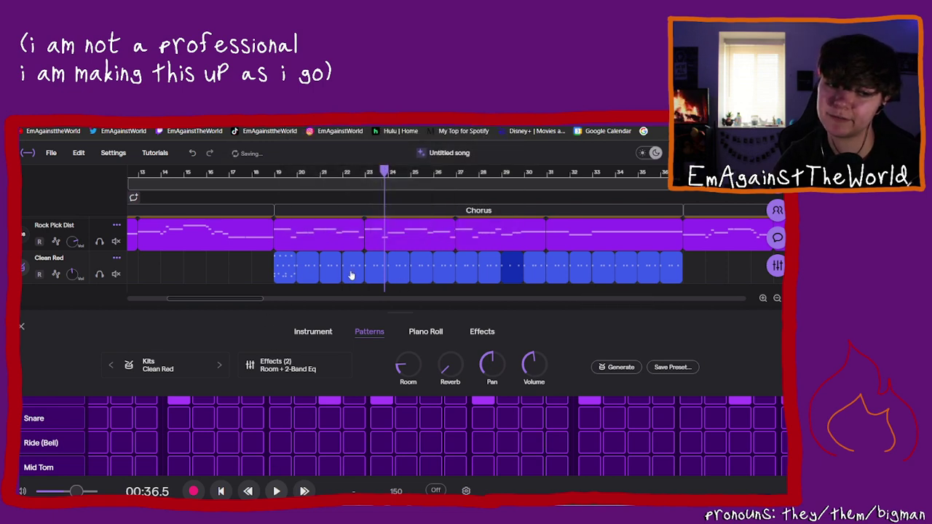